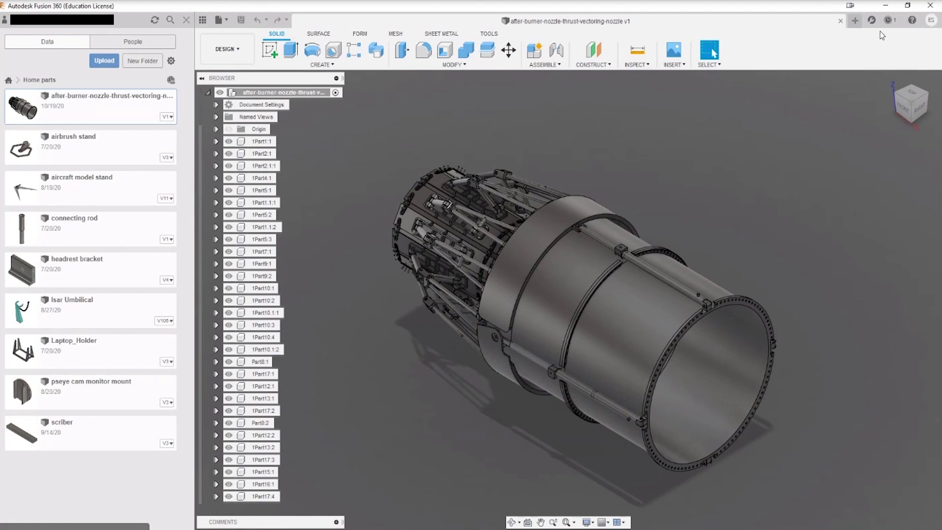
Show the list of all projects and reopen the Home parts project.
{"action": "left_click", "coordinate": [9, 81]}
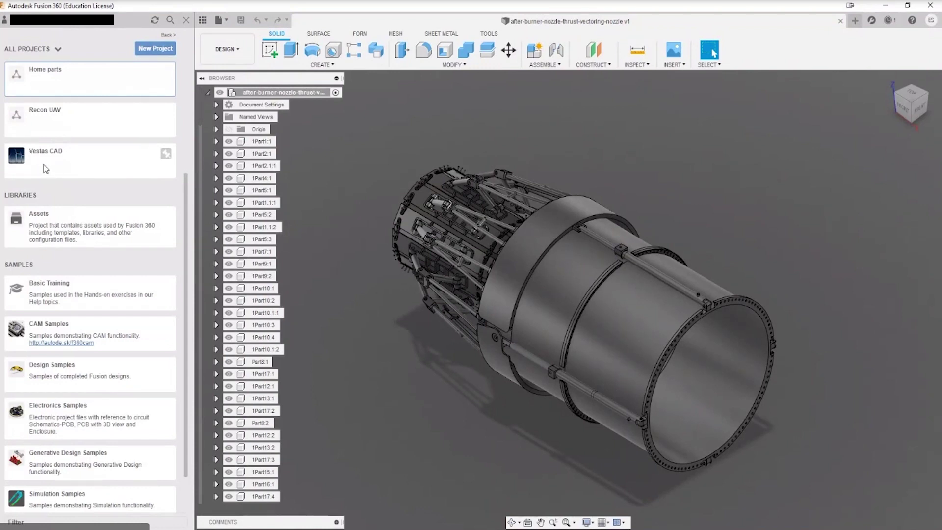
{"action": "left_click", "coordinate": [31, 124]}
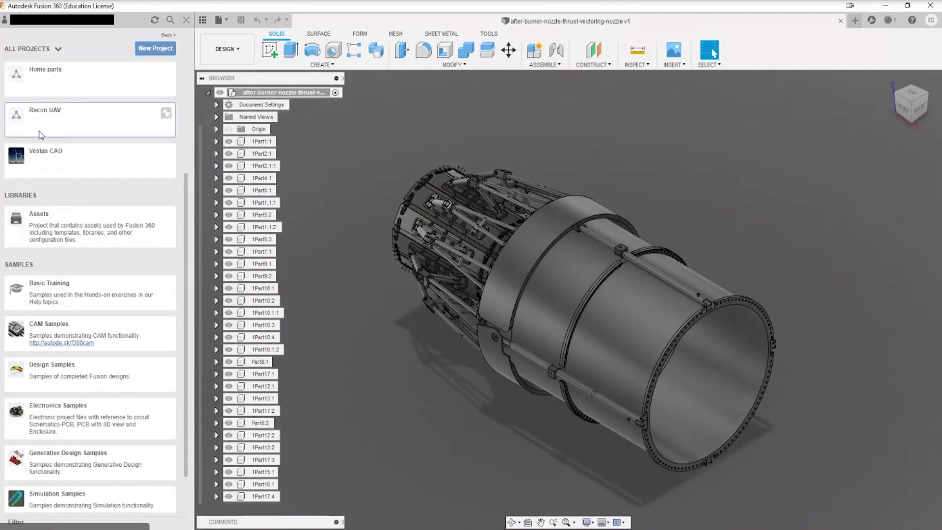
{"action": "double_click", "coordinate": [40, 81]}
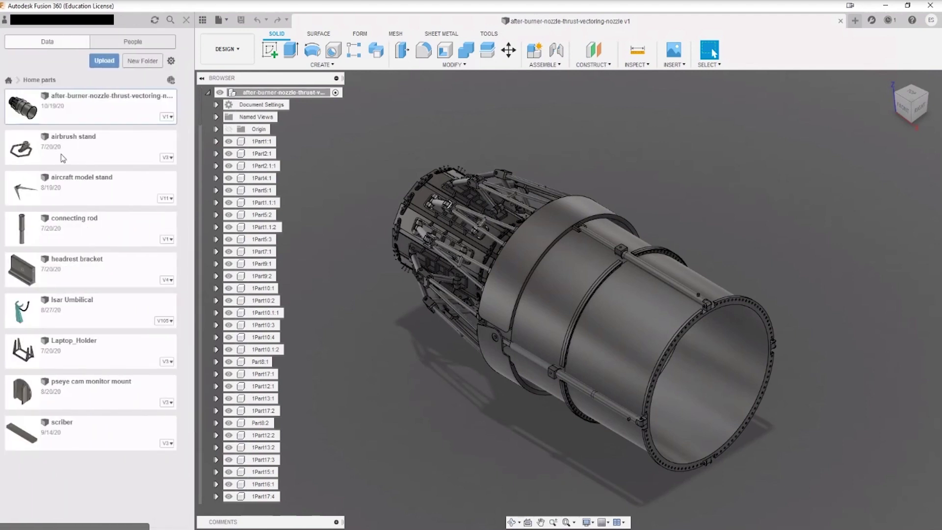
Look over the designs stored in the Home parts project, including the airbrush stand and Laptop_Holder.
{"action": "left_click", "coordinate": [90, 148]}
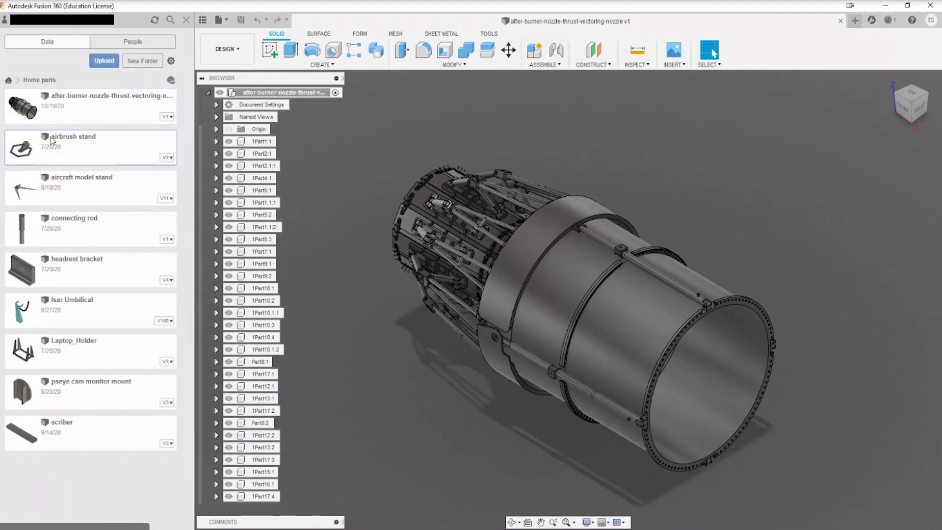
{"action": "left_click", "coordinate": [41, 367]}
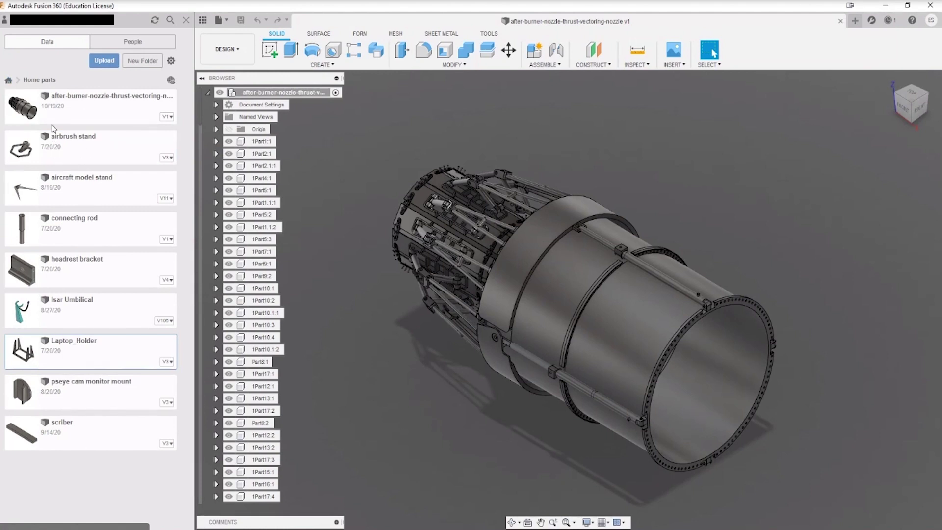
{"action": "left_click", "coordinate": [72, 106]}
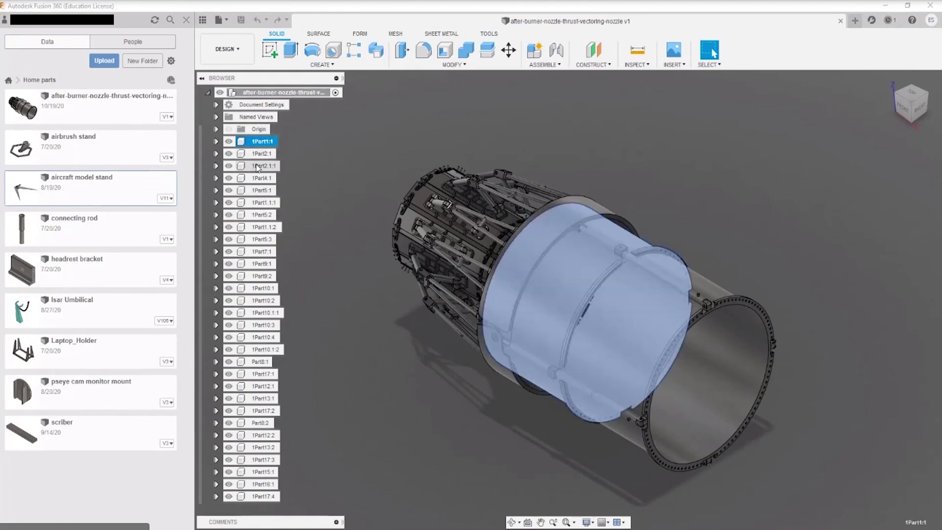
Highlight components 1Part1.1:1 and 1Part10:1 one after the other to locate them in the assembly, and clear the selection.
{"action": "left_click", "coordinate": [260, 202]}
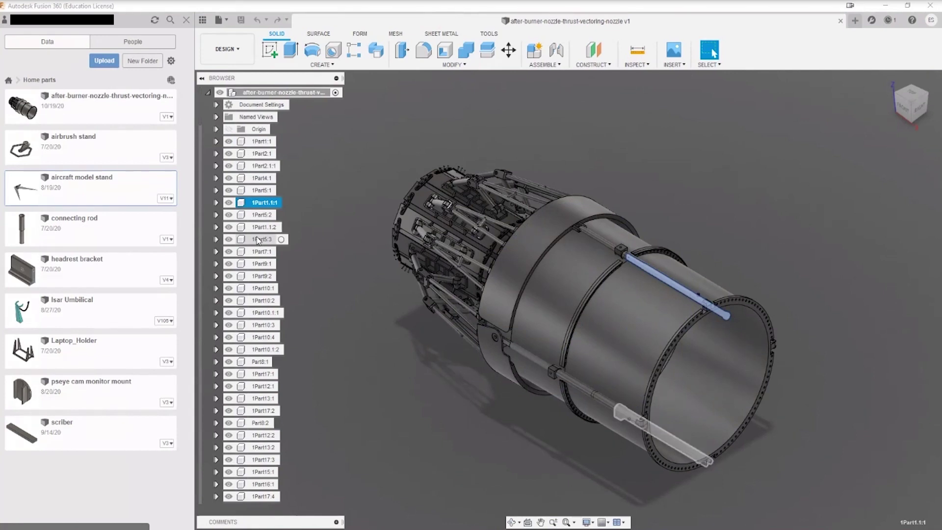
{"action": "left_click", "coordinate": [264, 288]}
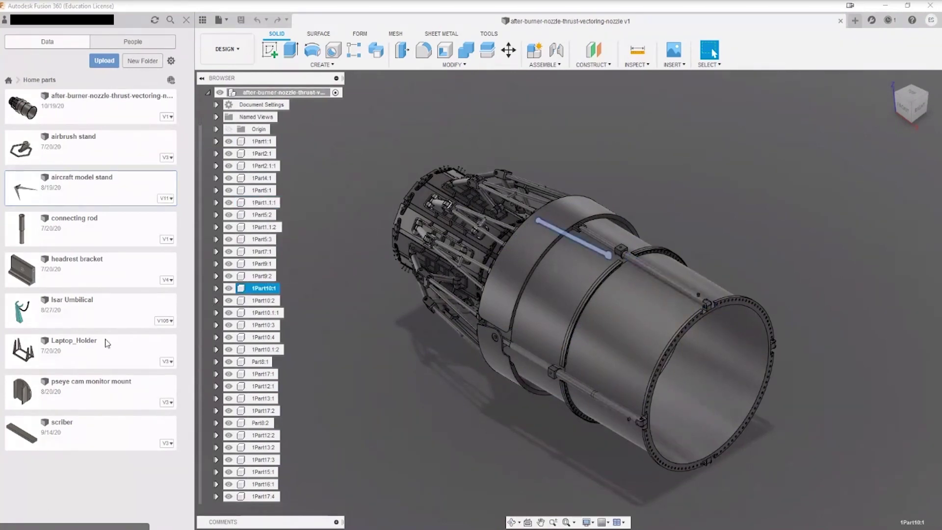
{"action": "left_click", "coordinate": [367, 385]}
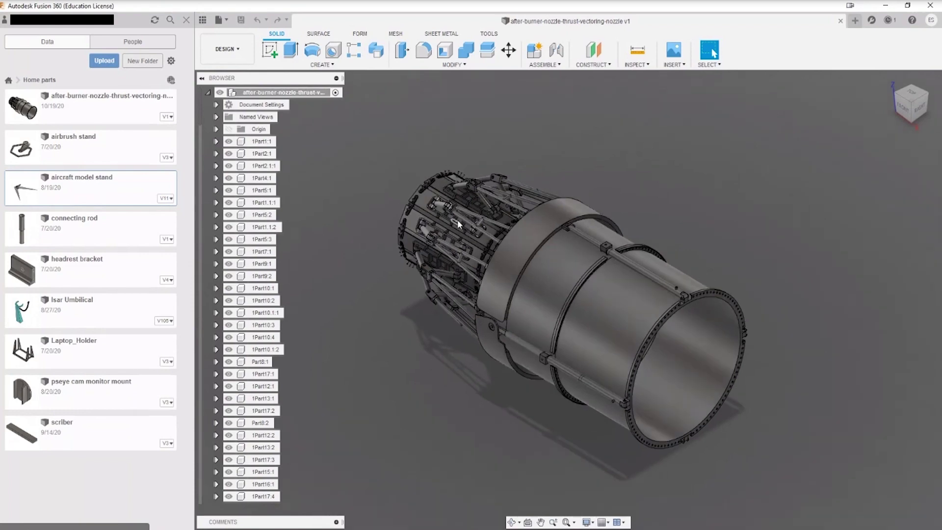
Examine the thrust-vectoring nozzle assembly from several sides, ending with a straight view into its exhaust opening.
{"action": "scroll", "coordinate": [457, 219], "scroll_direction": "up", "scroll_amount": 6}
{"action": "scroll", "coordinate": [458, 224], "scroll_direction": "down", "scroll_amount": 5}
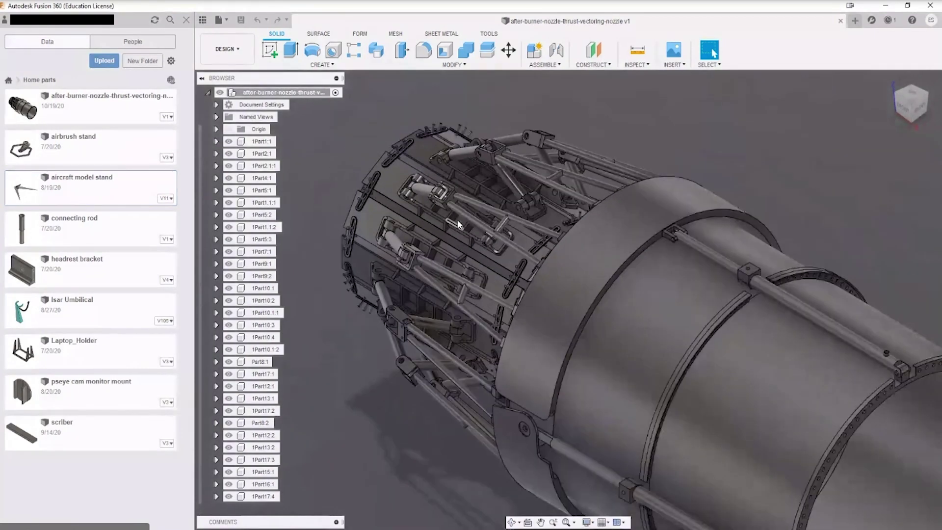
{"action": "middle_click_drag", "start_coordinate": [736, 155], "coordinate": [734, 150]}
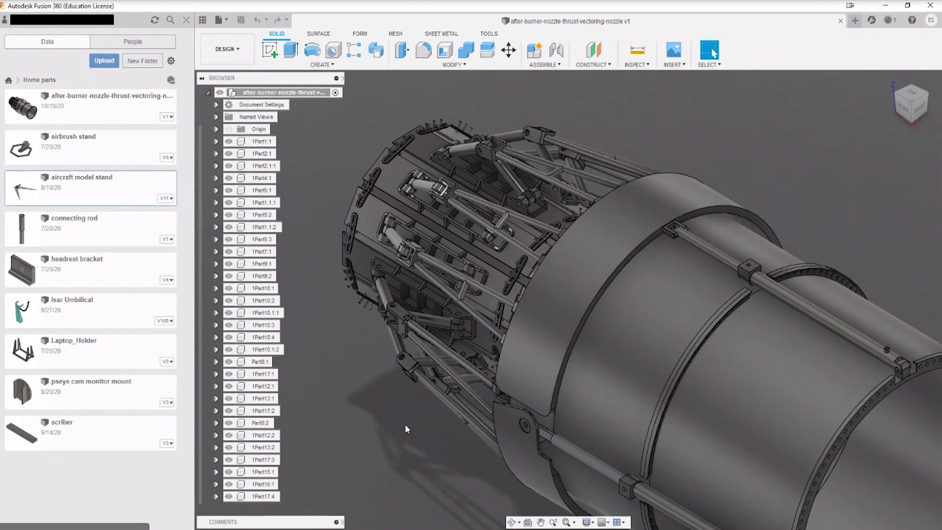
{"action": "middle_click_drag", "start_coordinate": [593, 403], "coordinate": [739, 255], "text": "shift"}
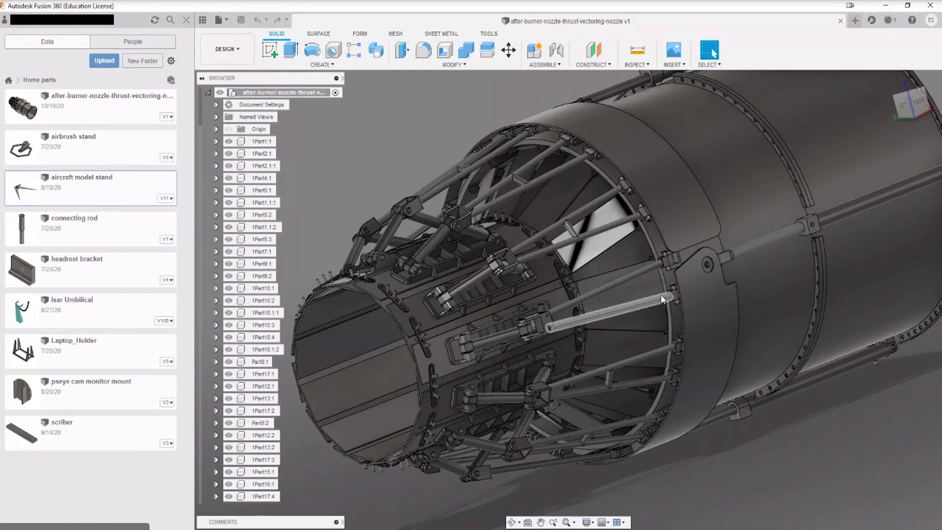
{"action": "middle_click_drag", "start_coordinate": [589, 295], "coordinate": [517, 124], "text": "shift"}
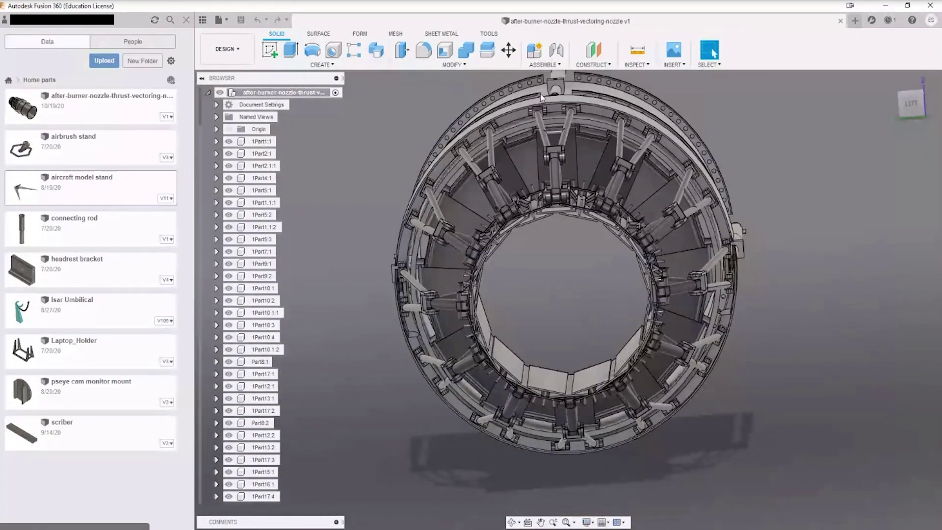
{"action": "middle_click_drag", "start_coordinate": [541, 93], "coordinate": [563, 129], "text": "shift"}
Highlight the V-shaped pair of struts and the link below them at the top of the nozzle ring, and clear the selection.
{"action": "scroll", "coordinate": [563, 129], "scroll_direction": "up", "scroll_amount": 3}
{"action": "left_click", "coordinate": [561, 135]}
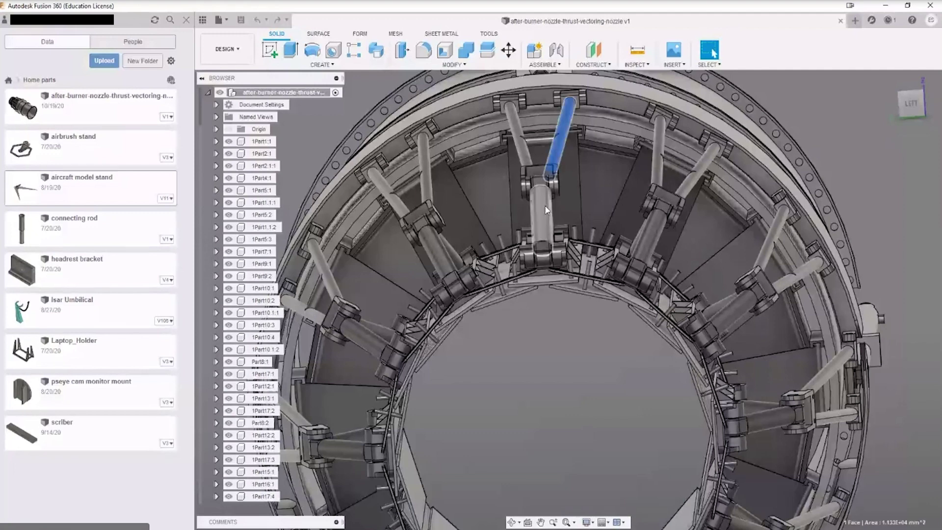
{"action": "left_click", "coordinate": [545, 205]}
{"action": "left_click", "coordinate": [540, 177]}
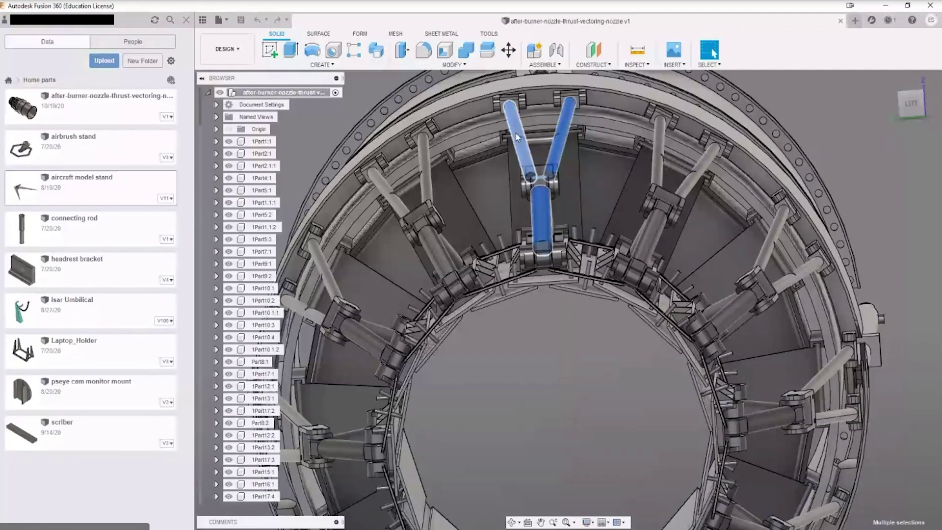
{"action": "left_click", "coordinate": [567, 369]}
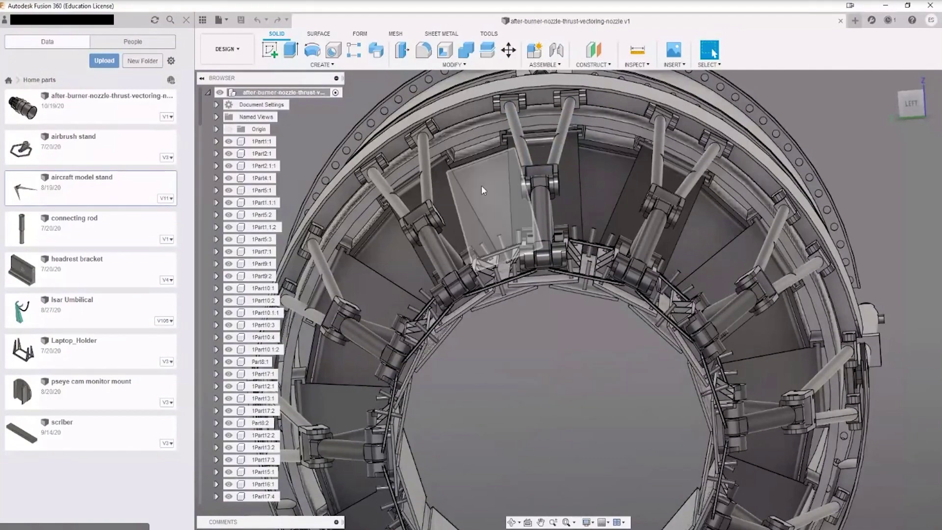
Inspect the ring of petals and linkages around the exhaust opening, and view the whole nozzle at an angle.
{"action": "scroll", "coordinate": [681, 405], "scroll_direction": "down", "scroll_amount": 3}
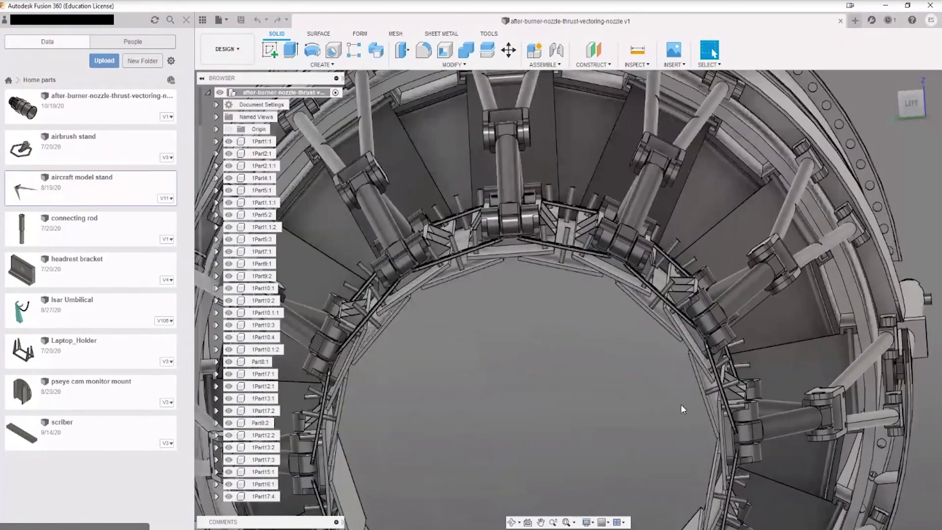
{"action": "middle_click_drag", "start_coordinate": [605, 406], "coordinate": [644, 296], "text": "shift"}
{"action": "scroll", "coordinate": [611, 225], "scroll_direction": "up", "scroll_amount": 3}
{"action": "scroll", "coordinate": [611, 225], "scroll_direction": "down", "scroll_amount": 5}
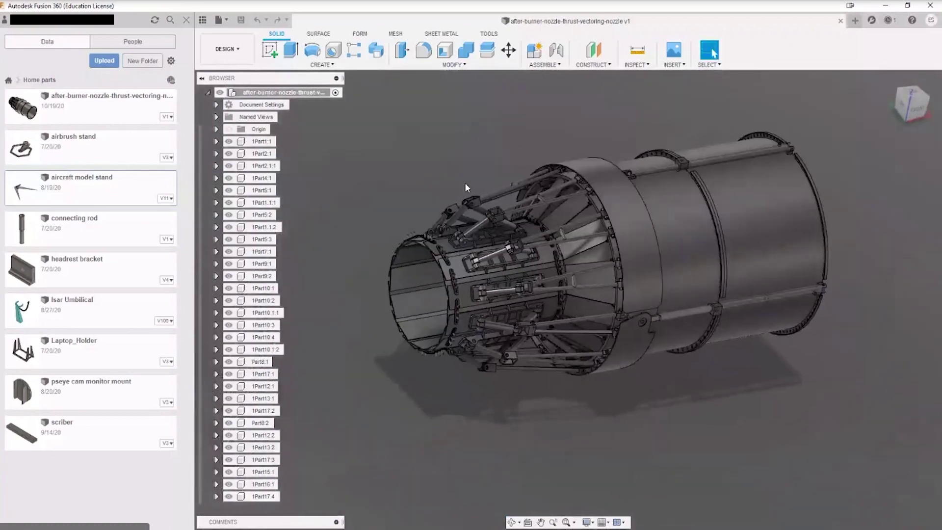
{"action": "middle_click_drag", "start_coordinate": [465, 183], "coordinate": [634, 187], "text": "shift"}
{"action": "left_click", "coordinate": [712, 51]}
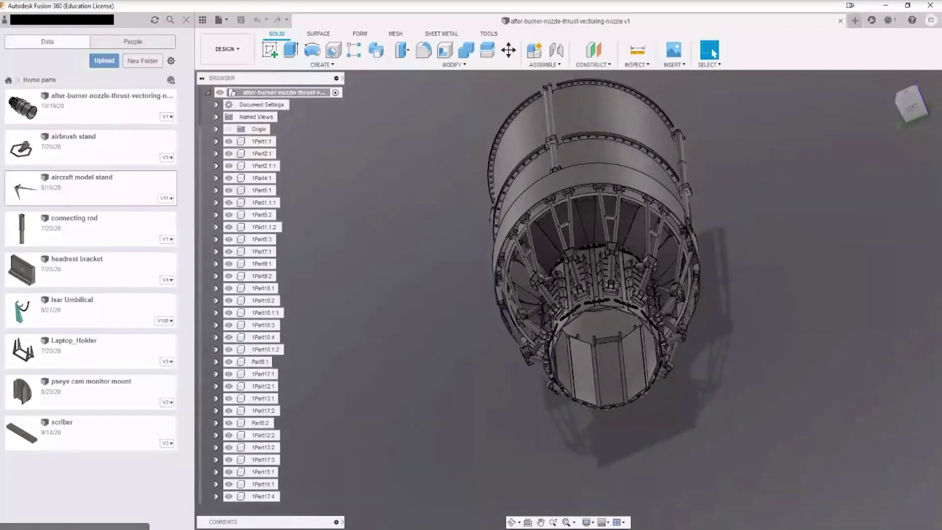
Inspect the box-shaped pivot bracket joining the struts to the flap linkage in close-up.
{"action": "scroll", "coordinate": [590, 292], "scroll_direction": "up", "scroll_amount": 10}
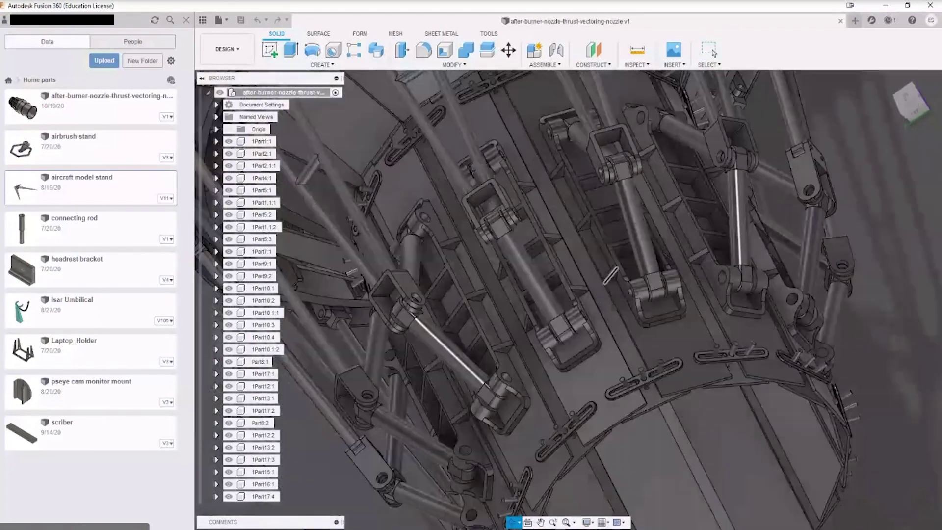
{"action": "middle_click_drag", "start_coordinate": [591, 292], "coordinate": [652, 378], "text": "shift"}
{"action": "scroll", "coordinate": [553, 334], "scroll_direction": "up", "scroll_amount": 5}
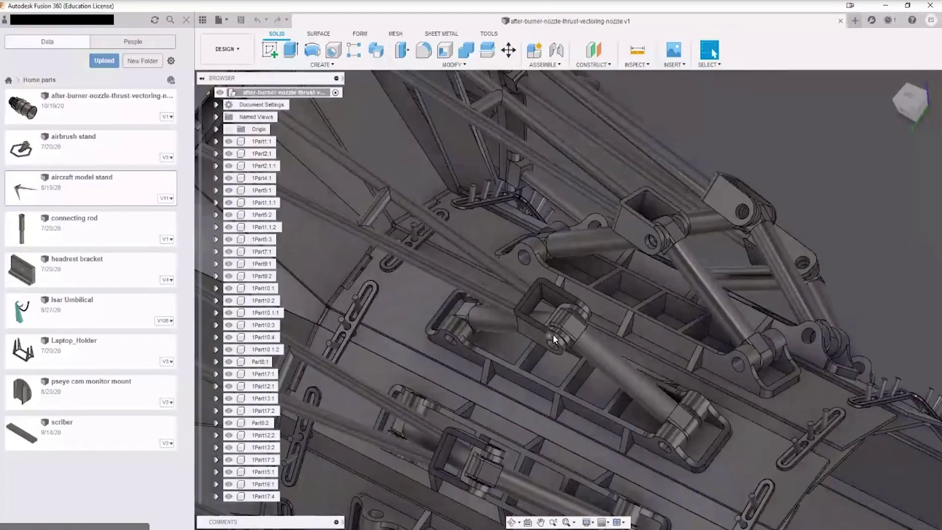
{"action": "scroll", "coordinate": [553, 334], "scroll_direction": "up", "scroll_amount": 4}
{"action": "middle_click_drag", "start_coordinate": [561, 328], "coordinate": [516, 314], "text": "shift"}
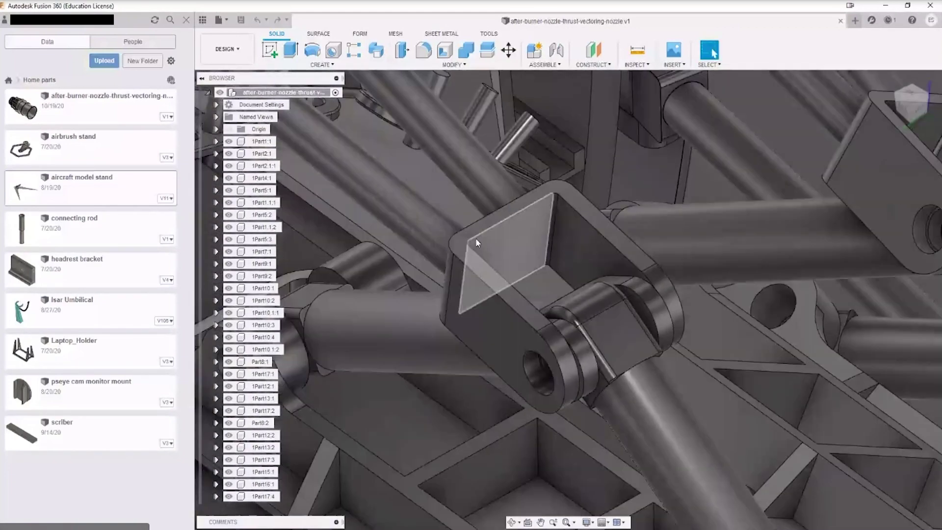
Follow the long struts from the outer ring mounts down to their pivot brackets on the ribbed flaps.
{"action": "scroll", "coordinate": [582, 272], "scroll_direction": "down", "scroll_amount": 5}
{"action": "middle_click_drag", "start_coordinate": [582, 272], "coordinate": [696, 439], "text": "shift"}
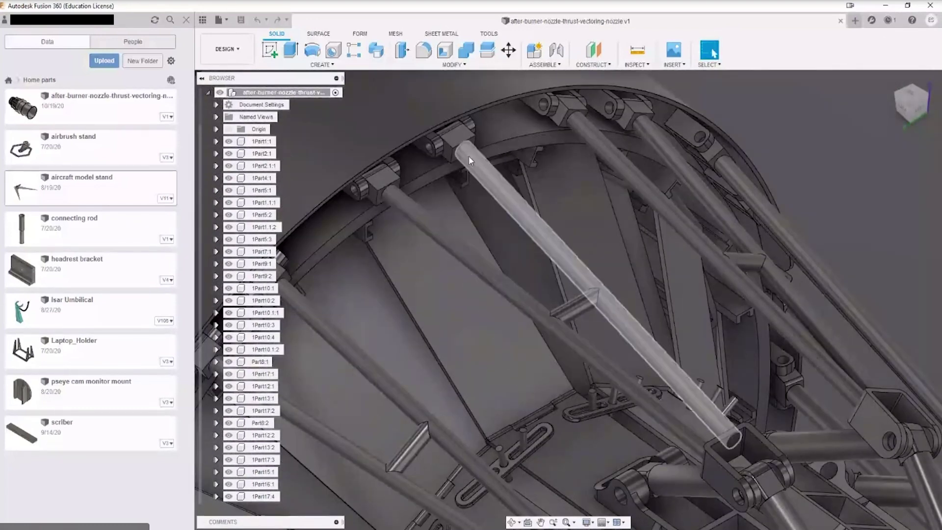
{"action": "middle_click_drag", "start_coordinate": [449, 158], "coordinate": [535, 236], "text": "shift"}
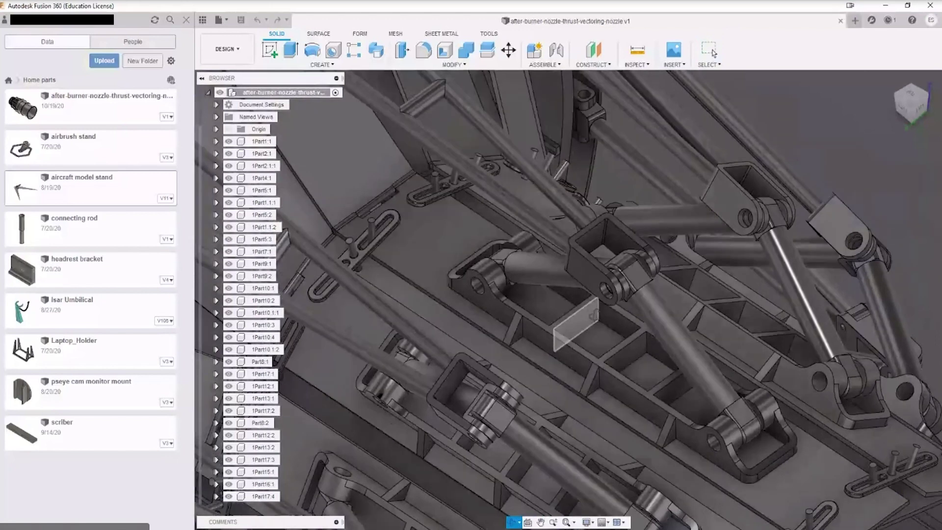
{"action": "middle_click_drag", "start_coordinate": [594, 316], "coordinate": [584, 337], "text": "shift"}
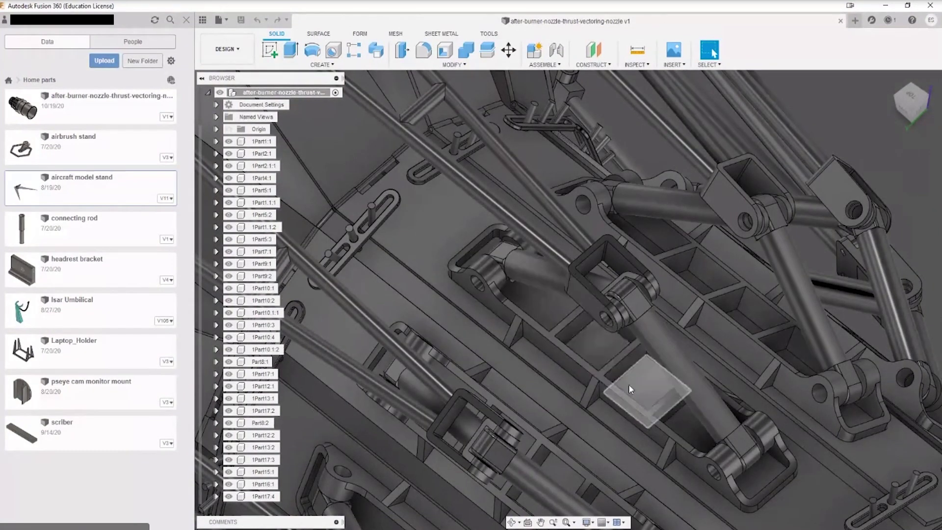
Inspect the link rod between the pivot bracket and the end mount of the ribbed flap from slightly different angles.
{"action": "middle_click_drag", "start_coordinate": [705, 459], "coordinate": [682, 425]}
{"action": "scroll", "coordinate": [682, 425], "scroll_direction": "down", "scroll_amount": 4}
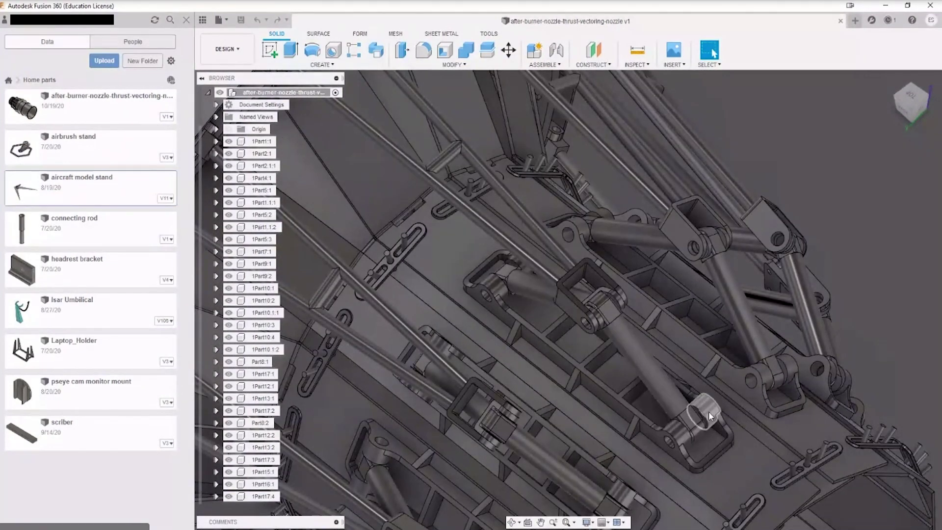
{"action": "scroll", "coordinate": [696, 420], "scroll_direction": "down", "scroll_amount": 3}
{"action": "scroll", "coordinate": [696, 420], "scroll_direction": "up", "scroll_amount": 5}
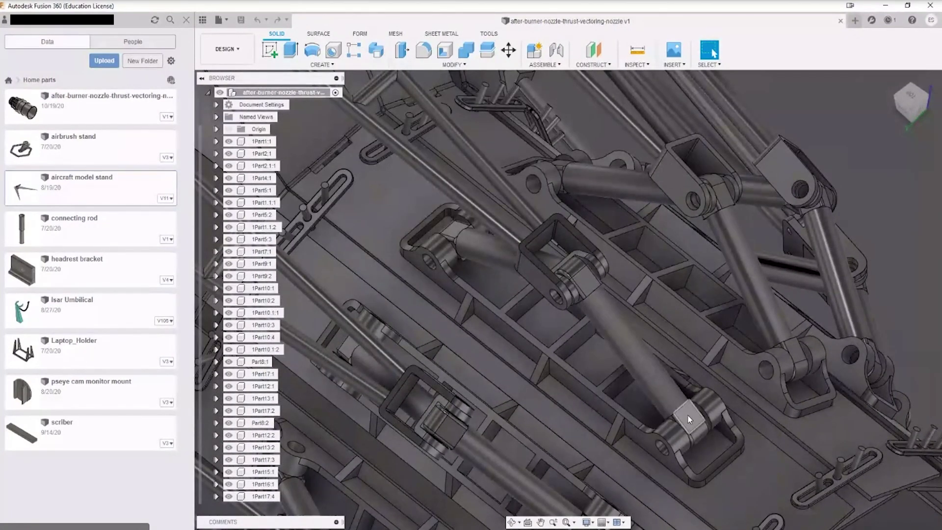
{"action": "middle_click_drag", "start_coordinate": [652, 348], "coordinate": [666, 375]}
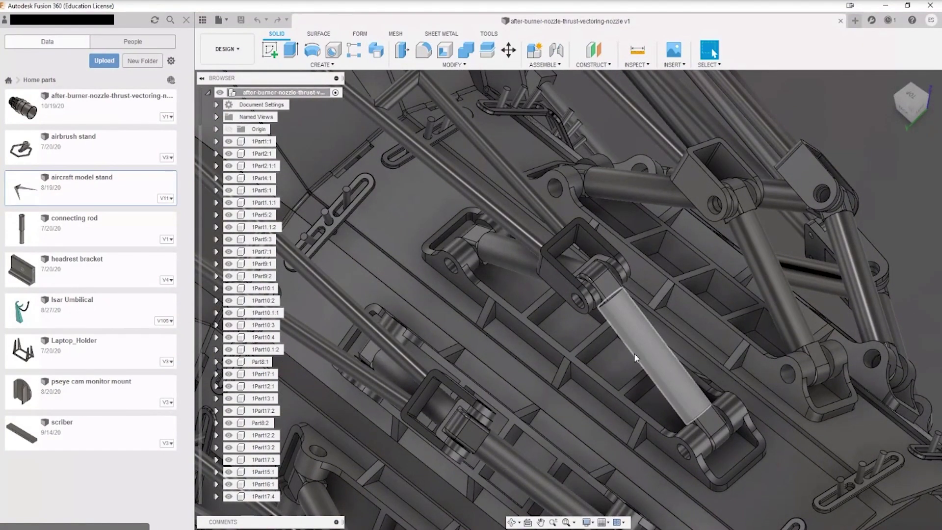
{"action": "middle_click_drag", "start_coordinate": [634, 353], "coordinate": [638, 355], "text": "shift"}
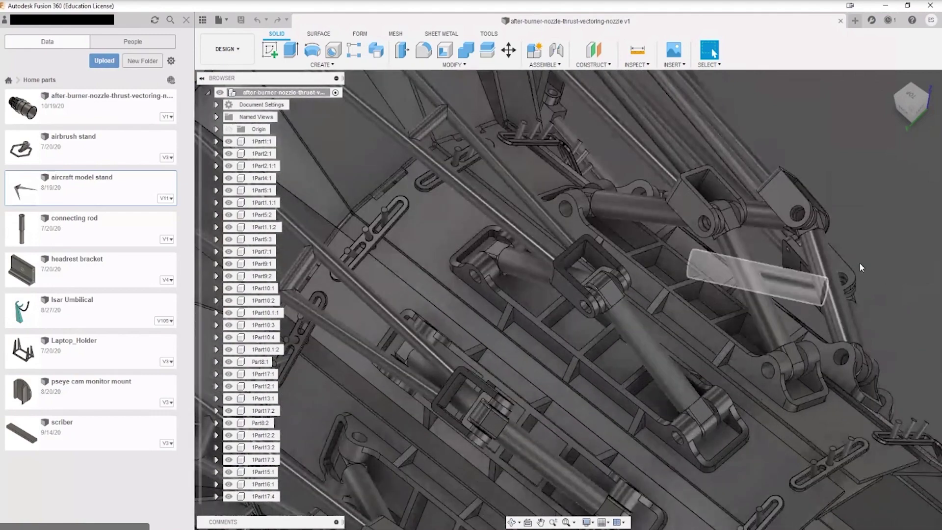
{"action": "middle_click_drag", "start_coordinate": [710, 333], "coordinate": [564, 334], "text": "shift"}
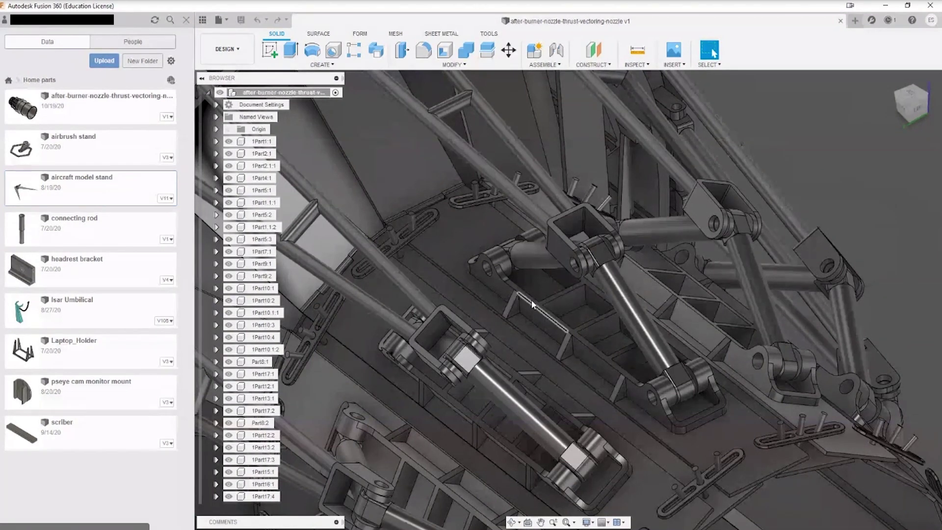
Look over the whole nozzle end with its outer ring, struts and flaps in a wider view.
{"action": "scroll", "coordinate": [685, 299], "scroll_direction": "down", "scroll_amount": 8}
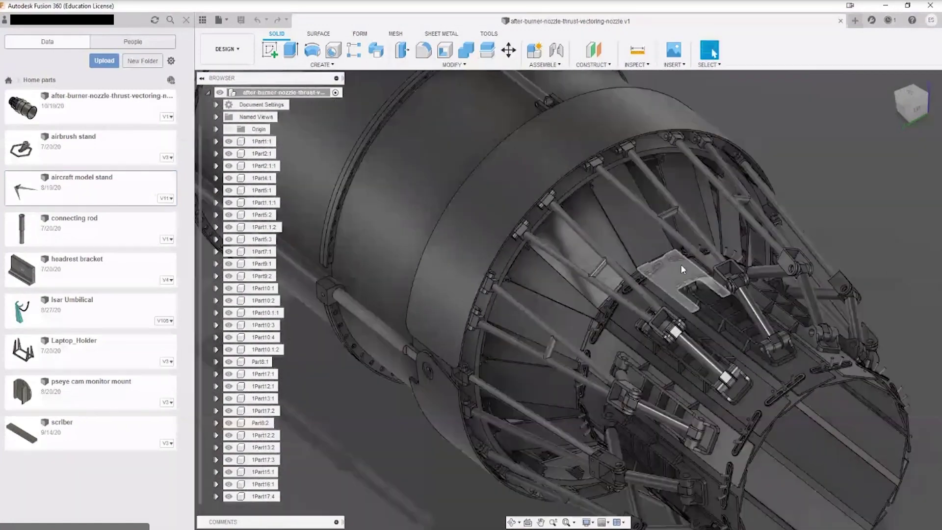
{"action": "middle_click_drag", "start_coordinate": [681, 265], "coordinate": [604, 240], "text": "shift"}
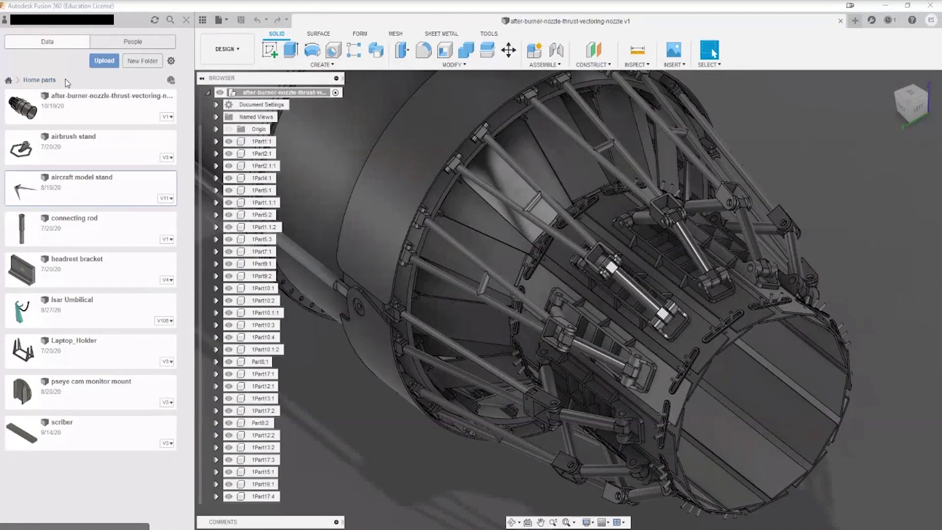
{"action": "left_click", "coordinate": [81, 82]}
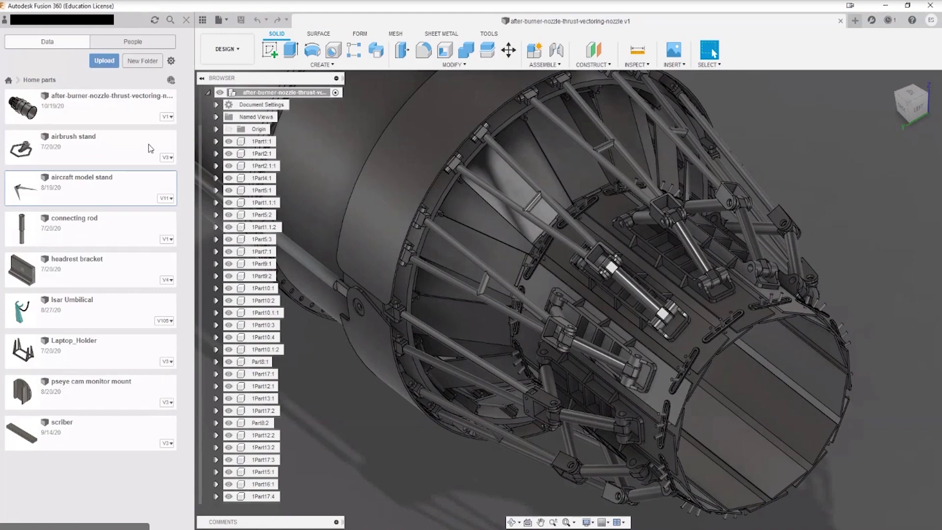
{"action": "scroll", "coordinate": [343, 247], "scroll_direction": "down", "scroll_amount": 3}
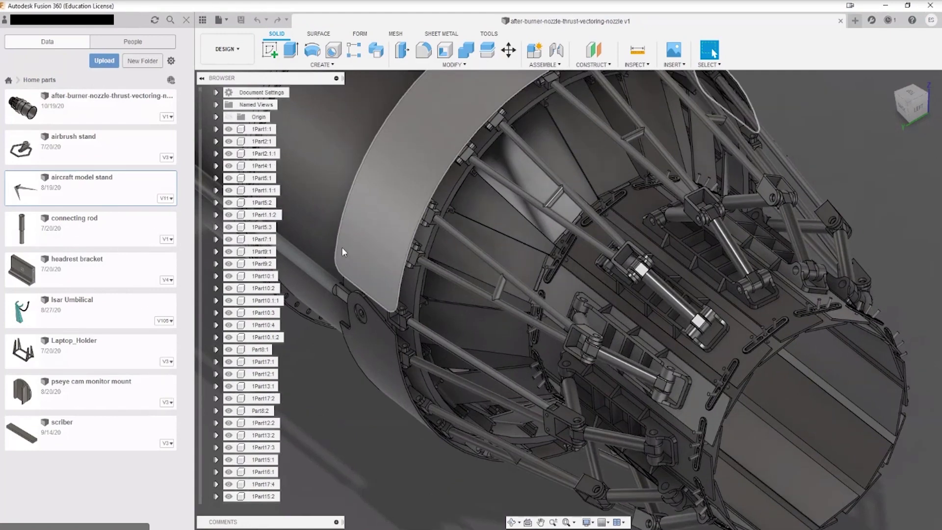
{"action": "scroll", "coordinate": [458, 273], "scroll_direction": "up", "scroll_amount": 2}
{"action": "scroll", "coordinate": [459, 272], "scroll_direction": "down", "scroll_amount": 3}
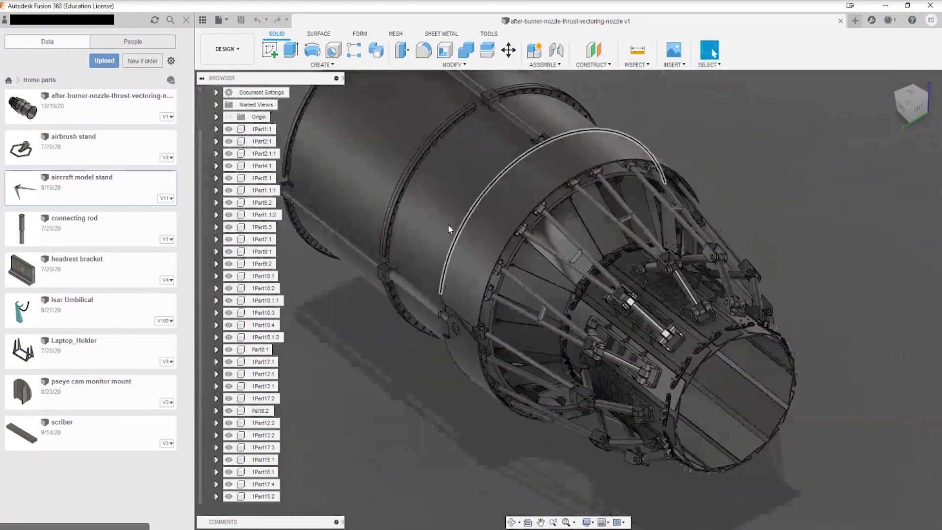
Open the Home parts project in the web browser and go up to the list of owned projects.
{"action": "scroll", "coordinate": [387, 381], "scroll_direction": "up", "scroll_amount": 2}
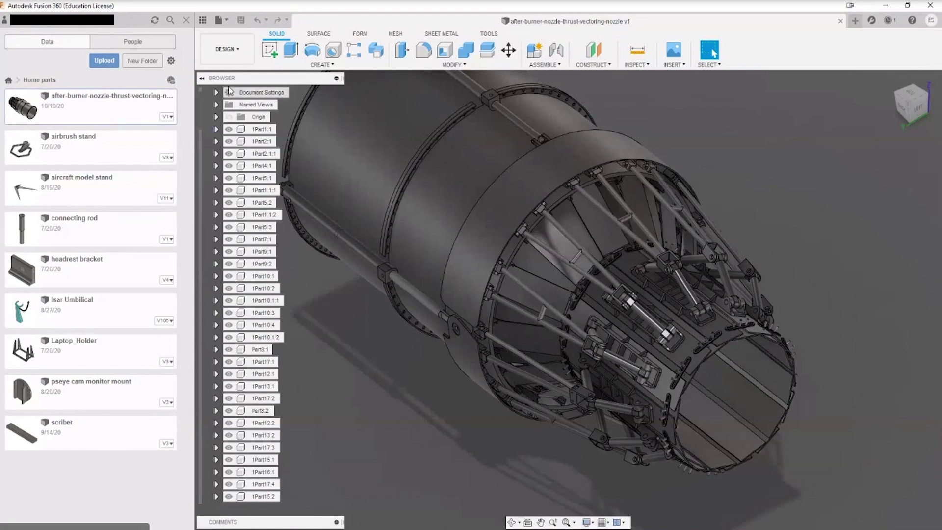
{"action": "left_click", "coordinate": [172, 83]}
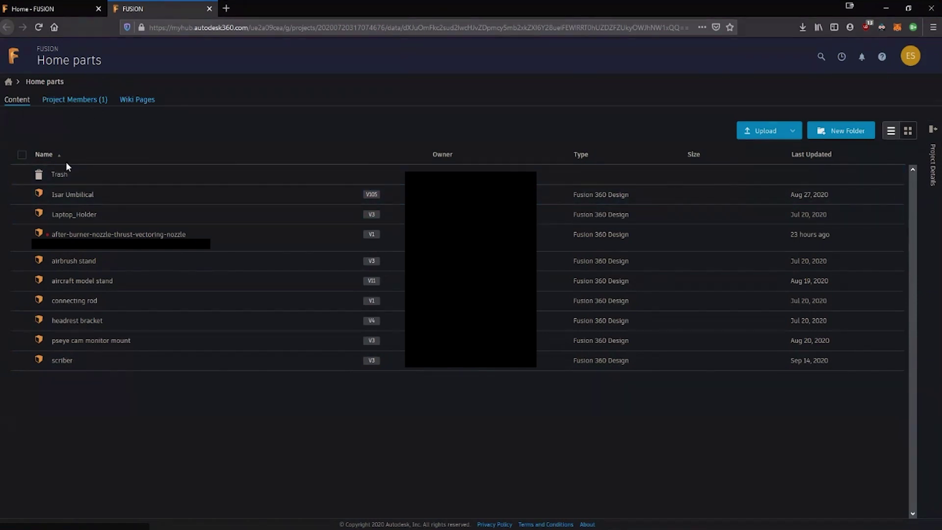
{"action": "left_click", "coordinate": [14, 83]}
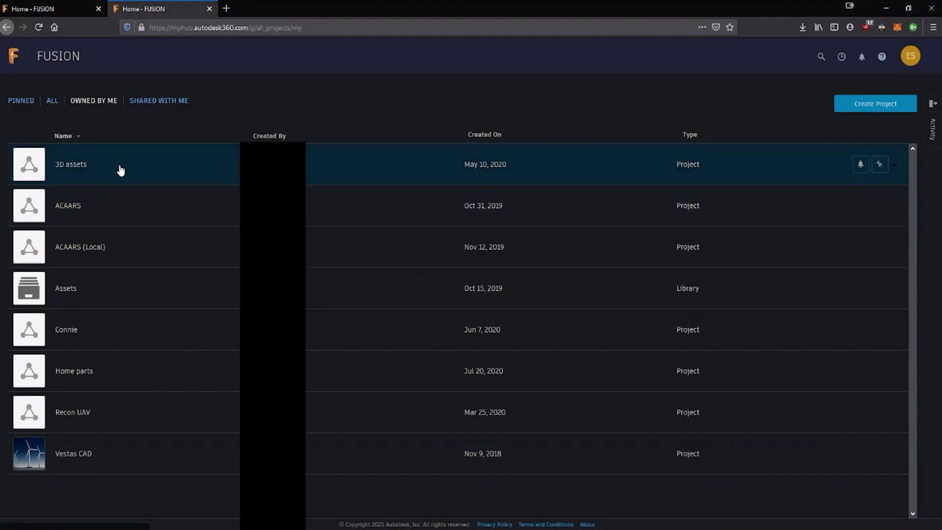
Open the ACAARS project on the web and look through its folders and designs.
{"action": "left_click", "coordinate": [127, 217]}
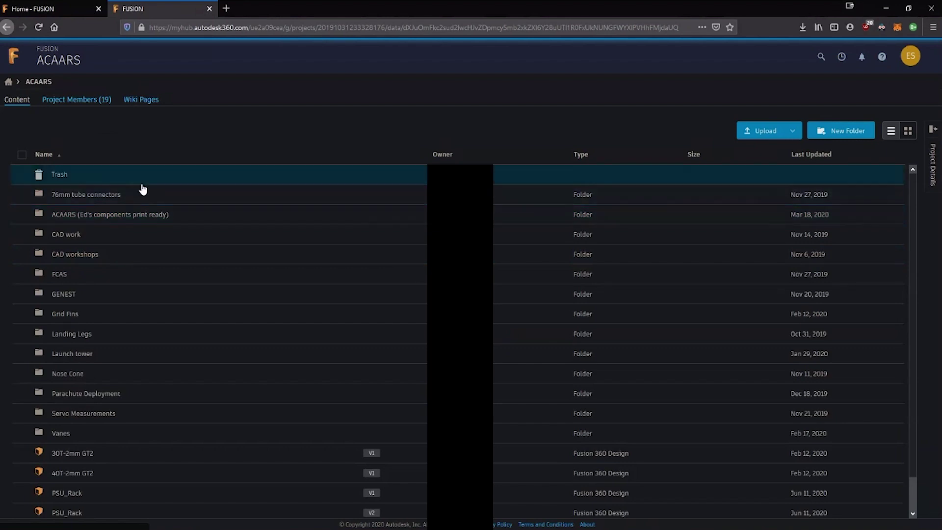
{"action": "scroll", "coordinate": [177, 269], "scroll_direction": "down", "scroll_amount": 1}
{"action": "scroll", "coordinate": [179, 268], "scroll_direction": "up", "scroll_amount": 1}
{"action": "scroll", "coordinate": [187, 276], "scroll_direction": "down", "scroll_amount": 1}
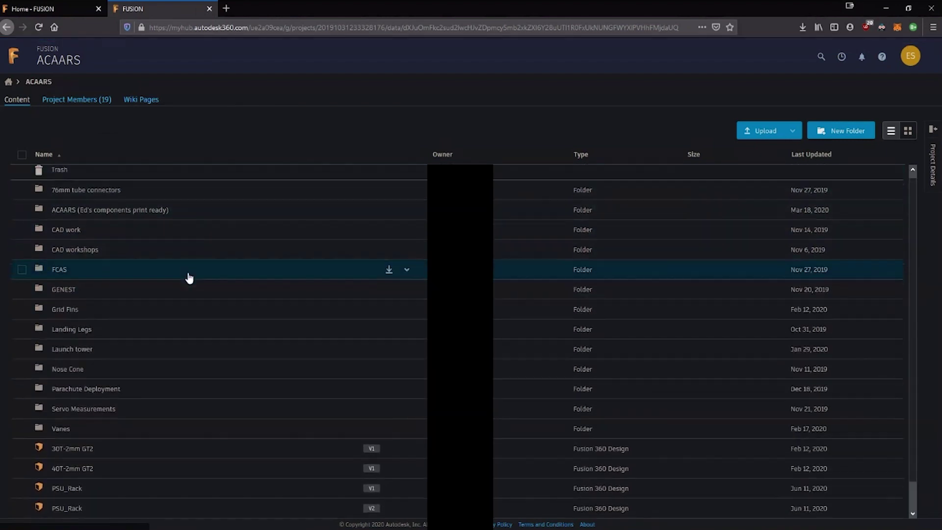
{"action": "scroll", "coordinate": [251, 293], "scroll_direction": "up", "scroll_amount": 1}
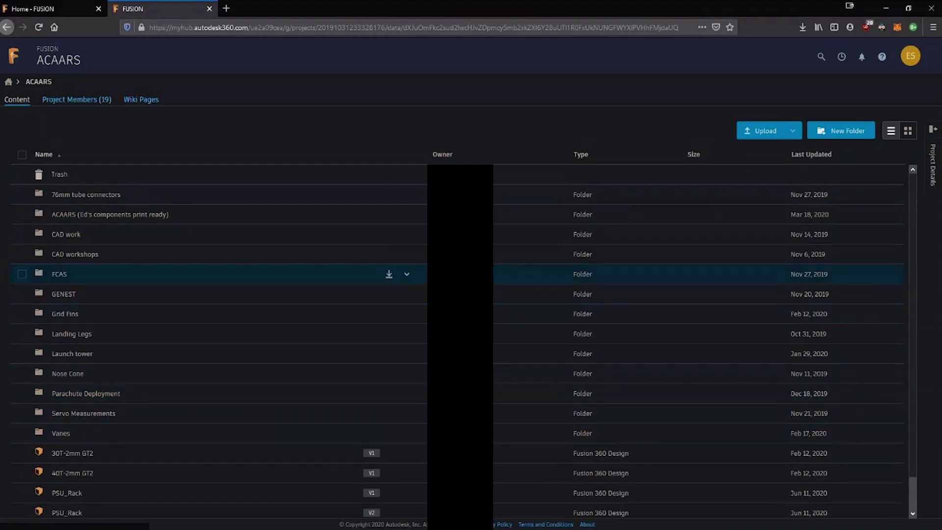
Review the ACAARS project's member list and look at the invitation form without sending an invitation.
{"action": "left_click", "coordinate": [77, 101]}
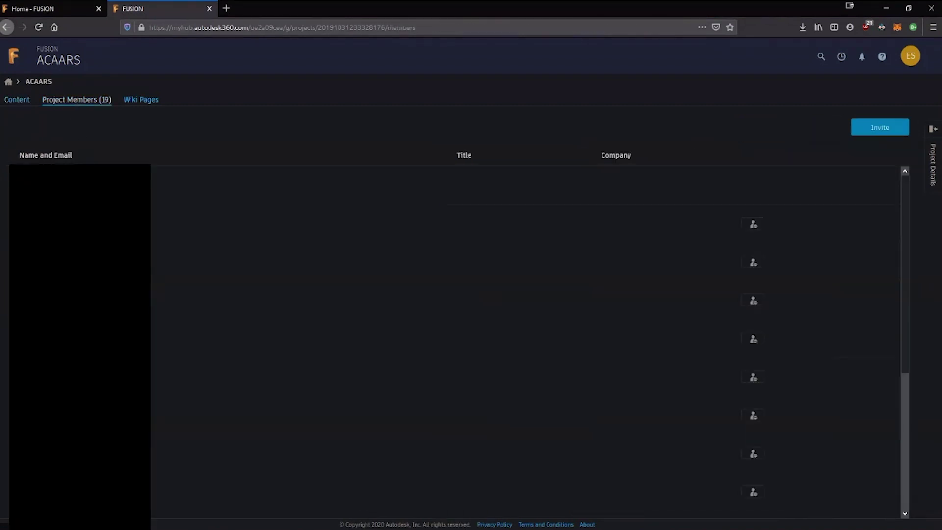
{"action": "left_click", "coordinate": [883, 133]}
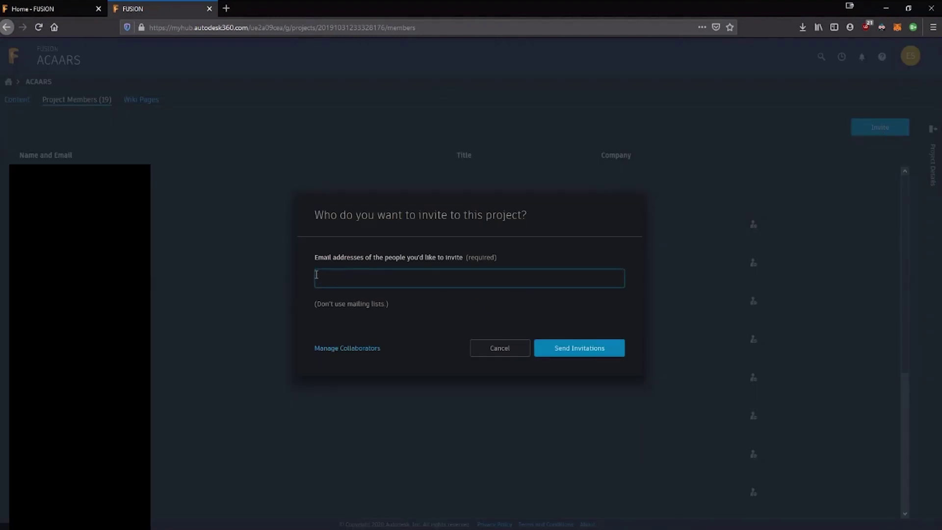
{"action": "left_click", "coordinate": [500, 348]}
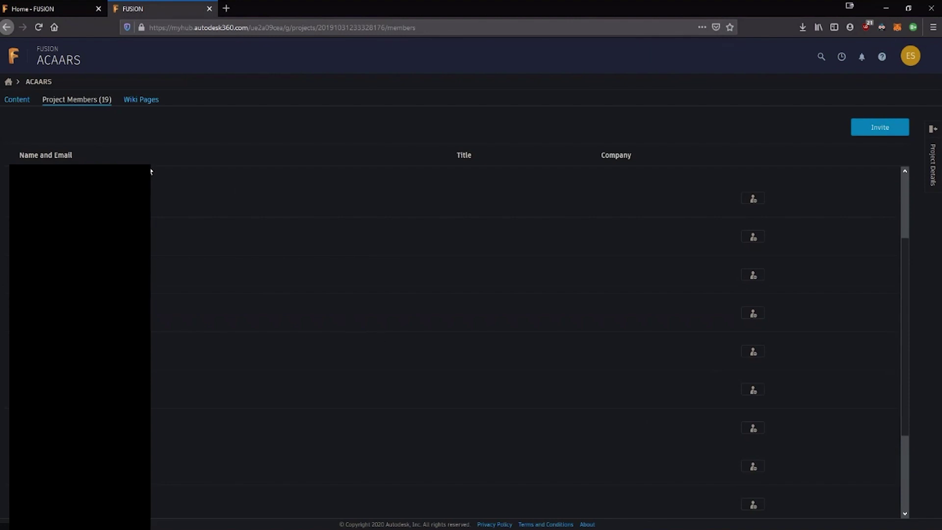
{"action": "scroll", "coordinate": [196, 244], "scroll_direction": "up", "scroll_amount": 3}
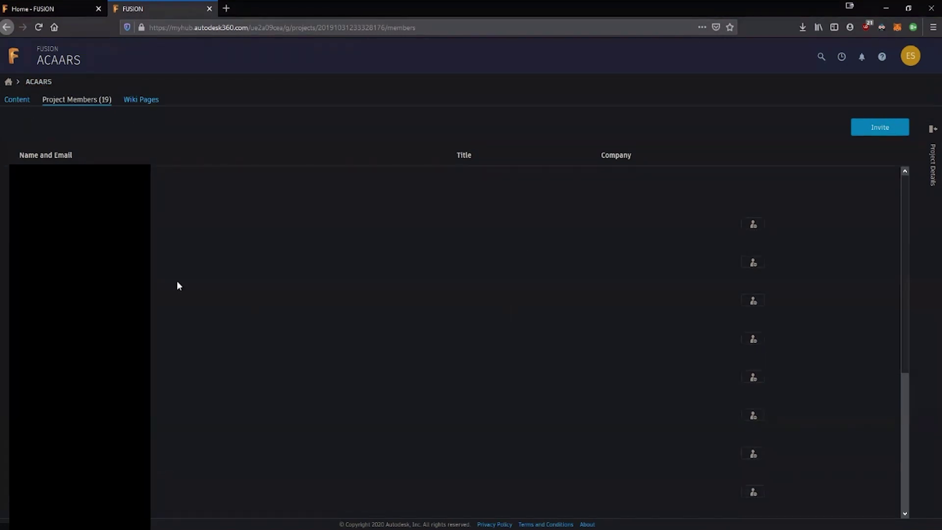
Switch back to Fusion 360 and open the ACAARS project from the list of all projects.
{"action": "left_click", "coordinate": [887, 10]}
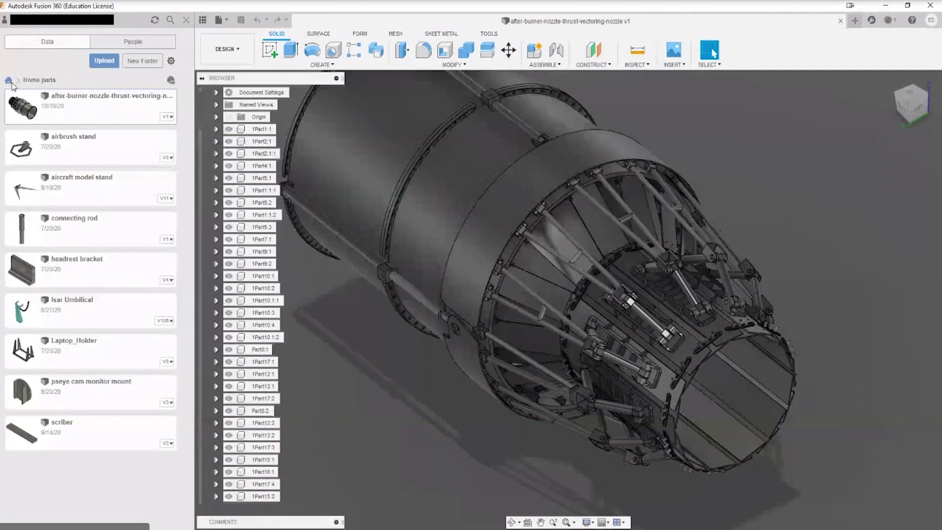
{"action": "left_click", "coordinate": [8, 81]}
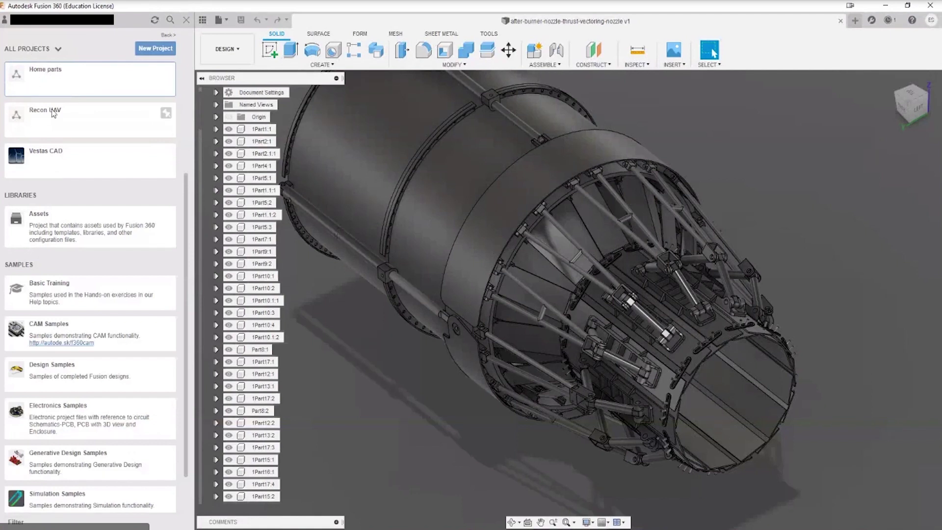
{"action": "scroll", "coordinate": [73, 121], "scroll_direction": "down", "scroll_amount": 1}
{"action": "scroll", "coordinate": [78, 148], "scroll_direction": "up", "scroll_amount": 5}
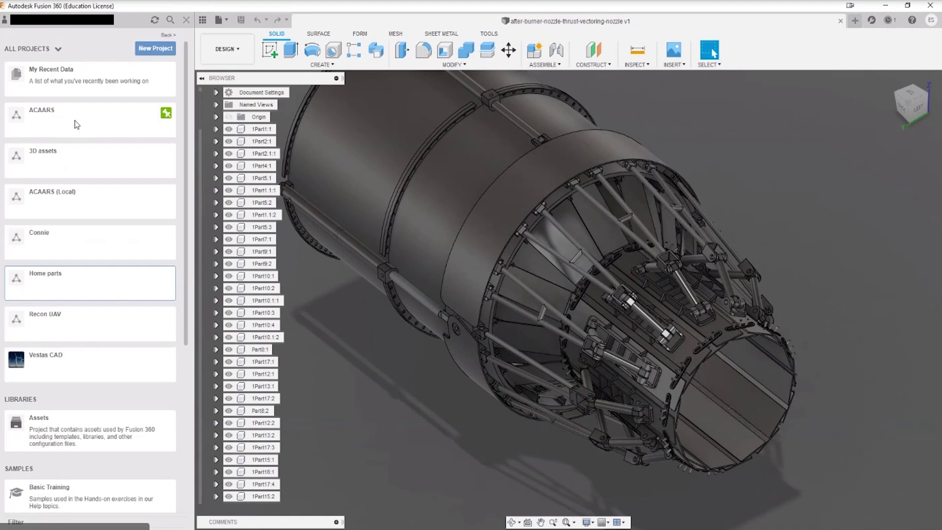
{"action": "left_click", "coordinate": [72, 119]}
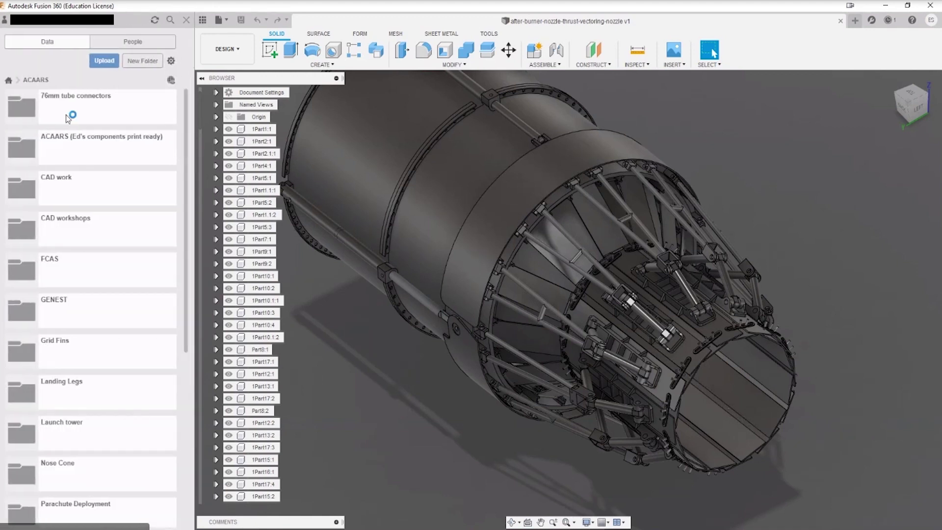
View the people in the ACAARS project, and look through its data folders.
{"action": "left_click", "coordinate": [141, 42]}
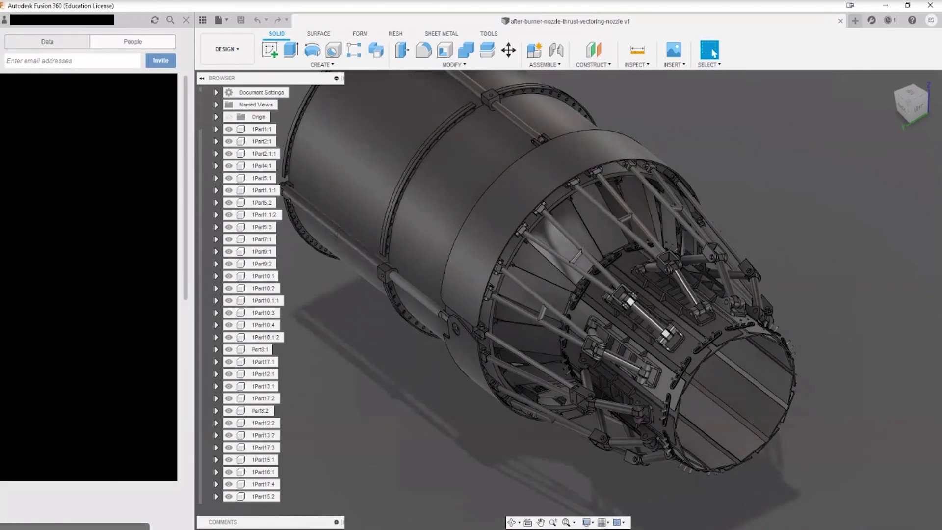
{"action": "left_click", "coordinate": [45, 43]}
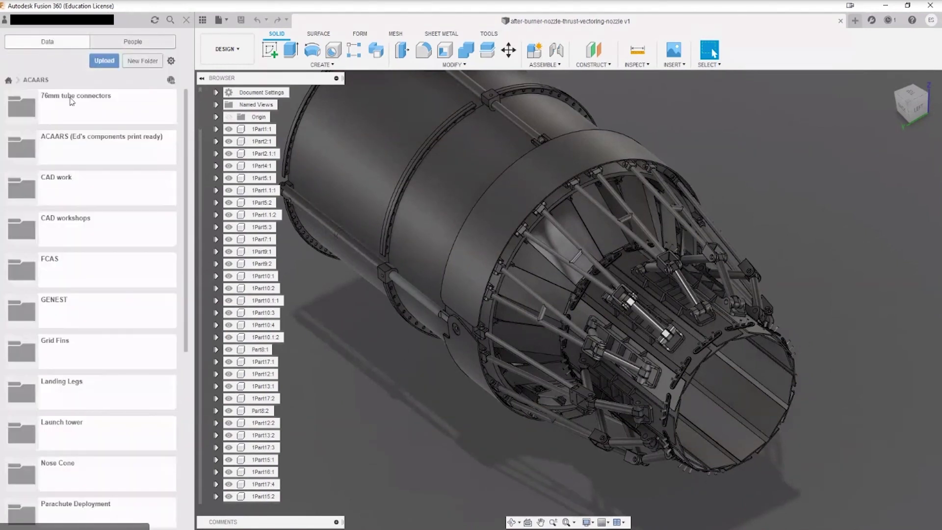
{"action": "scroll", "coordinate": [100, 208], "scroll_direction": "down", "scroll_amount": 6}
{"action": "scroll", "coordinate": [62, 273], "scroll_direction": "up", "scroll_amount": 7}
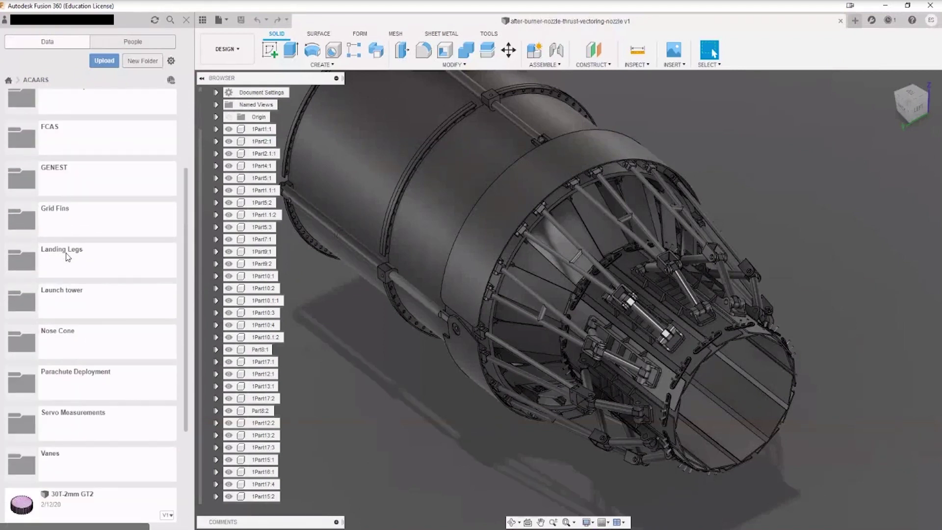
Return to the list of all projects and hide the project data beside the nozzle model.
{"action": "left_click", "coordinate": [8, 81]}
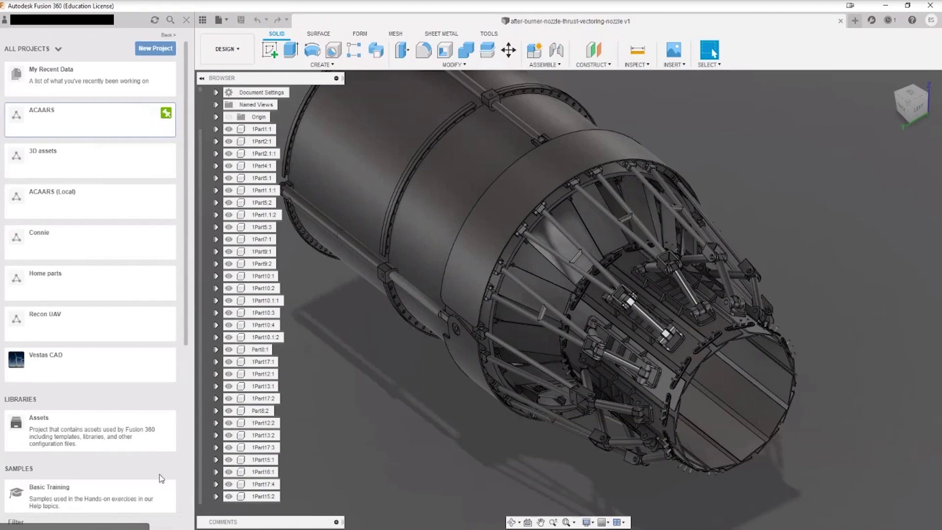
{"action": "left_click", "coordinate": [186, 21]}
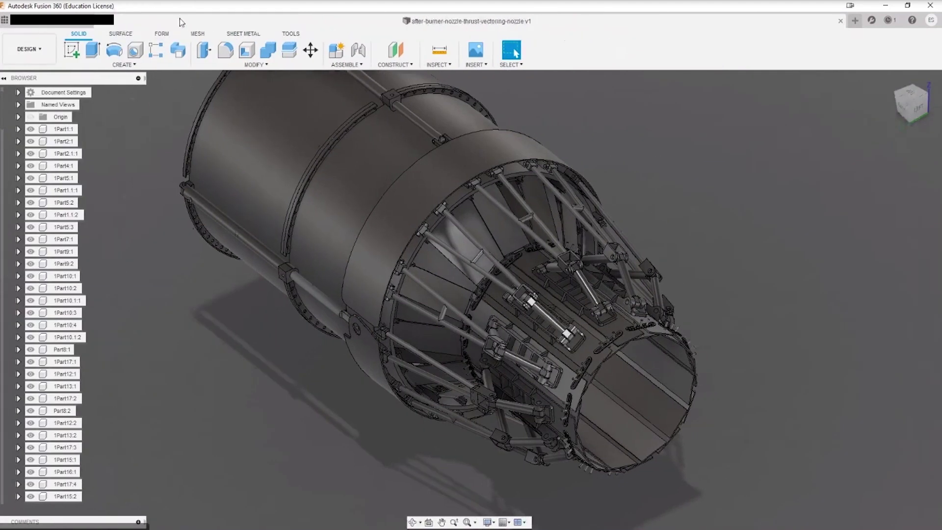
{"action": "scroll", "coordinate": [148, 143], "scroll_direction": "up", "scroll_amount": 3}
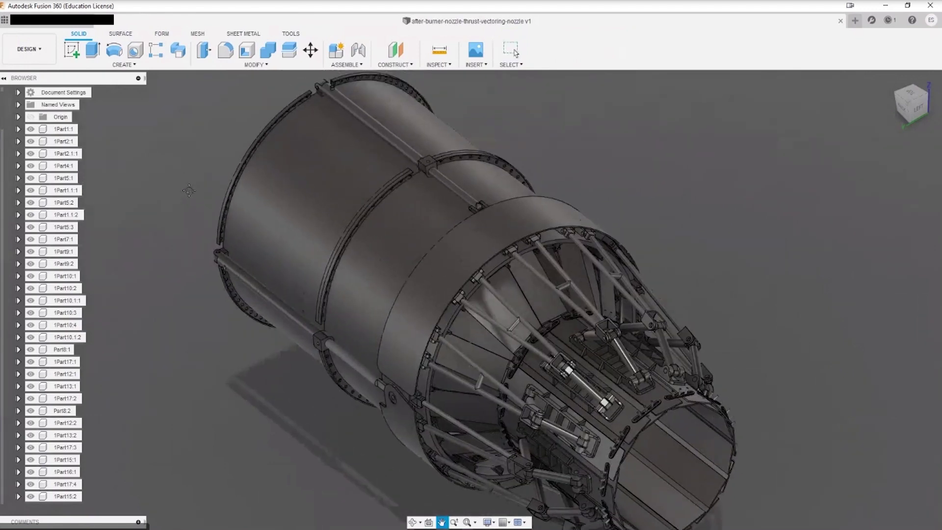
Create a new empty design and open the program preferences.
{"action": "left_click", "coordinate": [855, 20]}
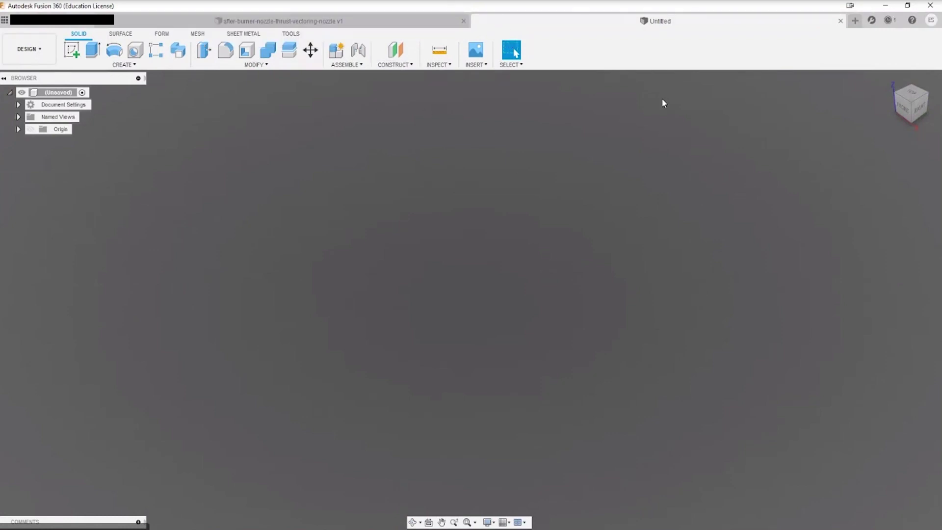
{"action": "left_click", "coordinate": [931, 21]}
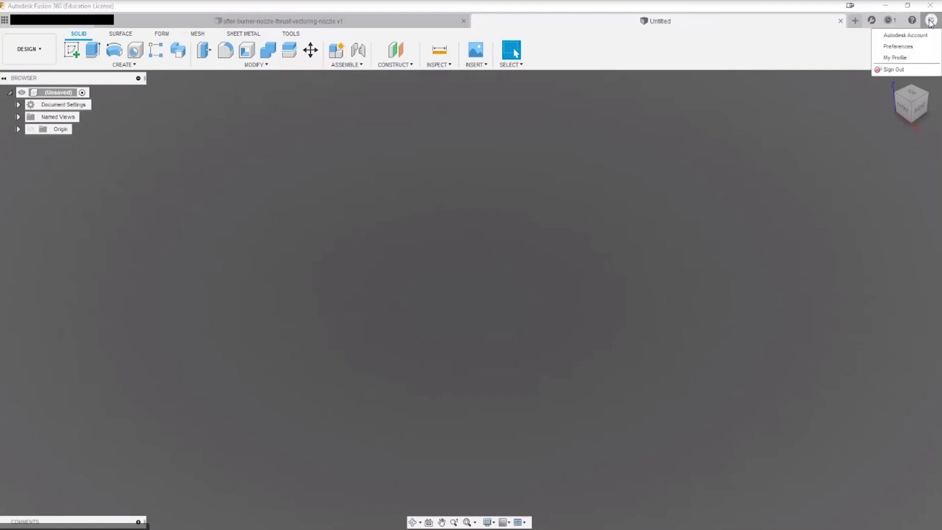
{"action": "left_click", "coordinate": [914, 48]}
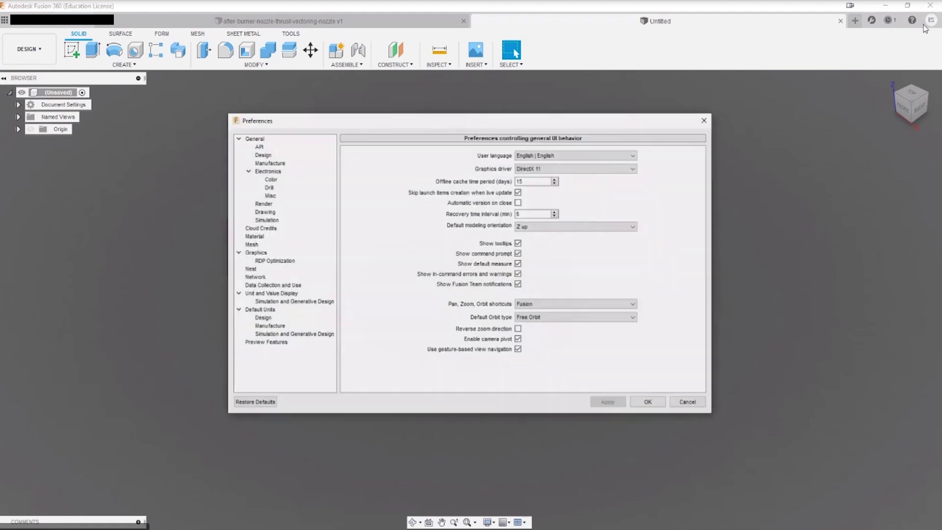
{"action": "left_click_drag", "start_coordinate": [411, 121], "coordinate": [393, 116]}
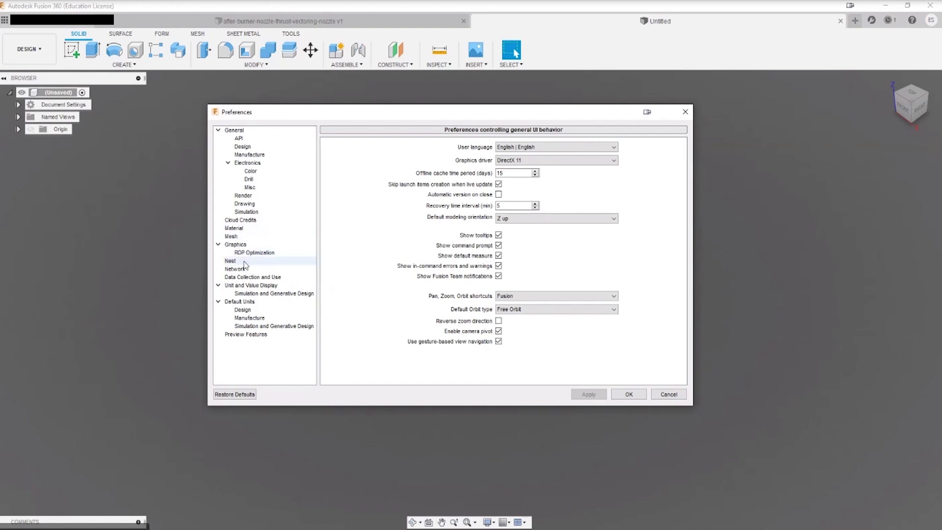
Look through the preferences for default units, preview features, and unit and value display.
{"action": "left_click", "coordinate": [252, 312]}
{"action": "left_click", "coordinate": [255, 327]}
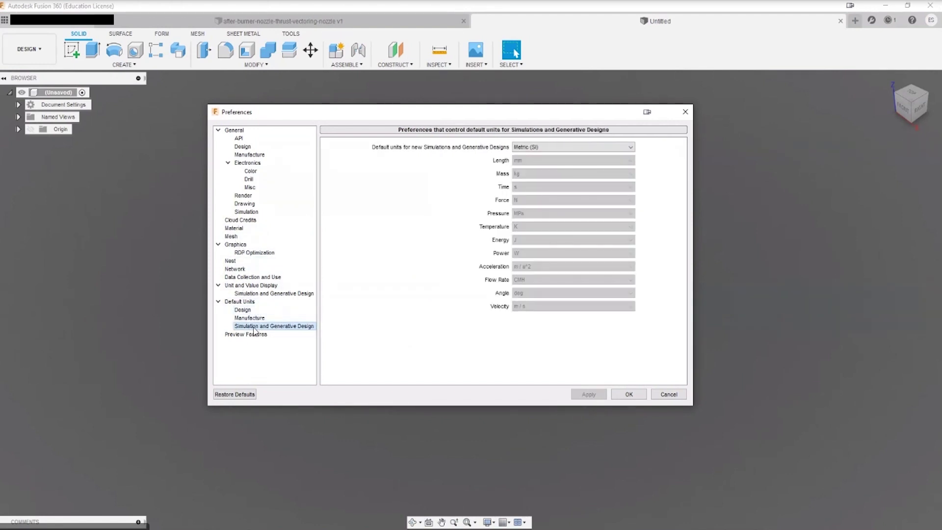
{"action": "left_click", "coordinate": [256, 319]}
{"action": "left_click", "coordinate": [253, 336]}
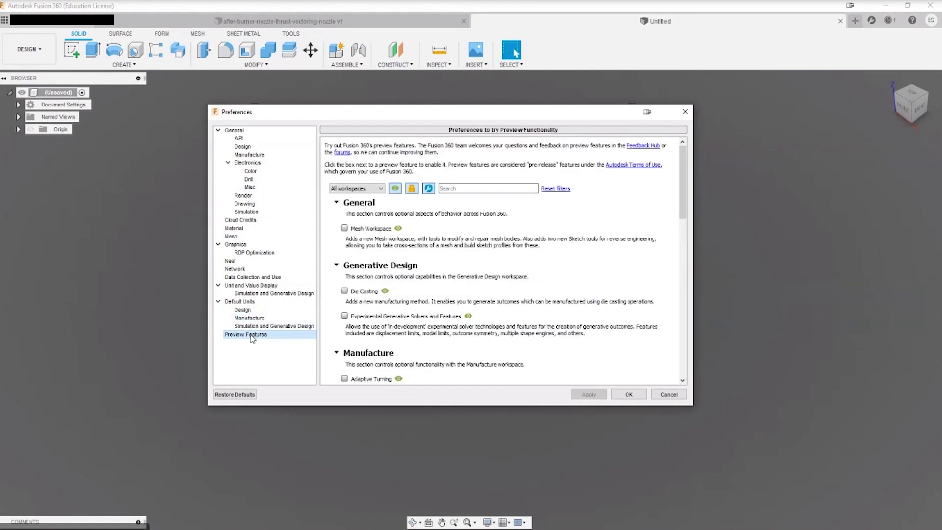
{"action": "left_click", "coordinate": [256, 295]}
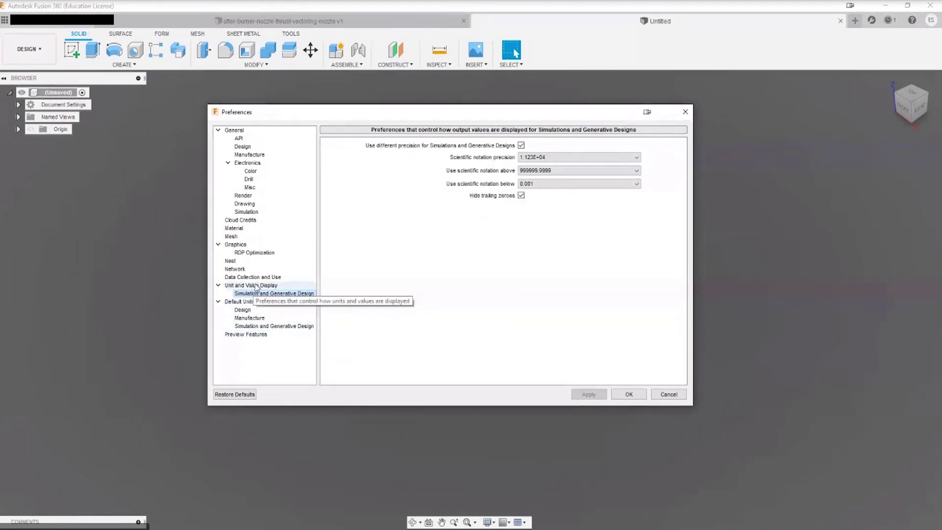
{"action": "left_click", "coordinate": [255, 287]}
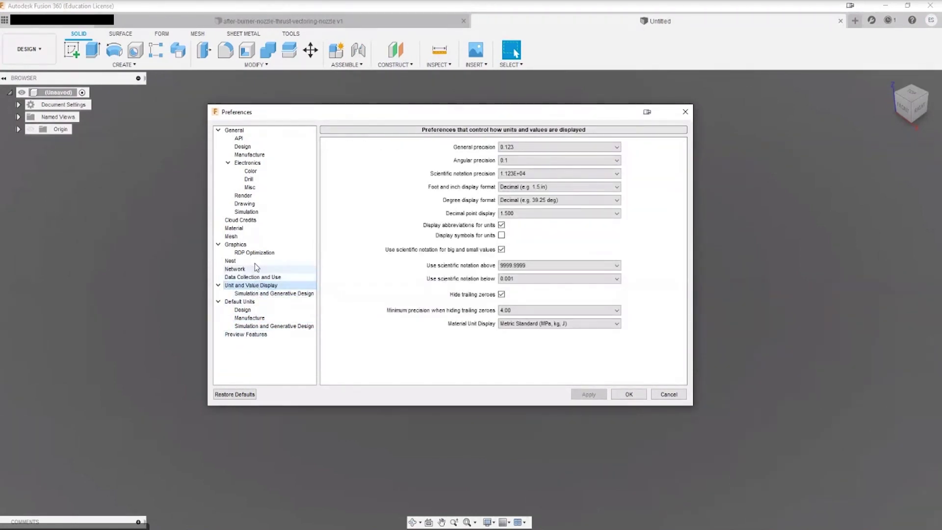
Review the Design History options in the general Design preferences, keep Direct Modeling, and close the preferences.
{"action": "left_click", "coordinate": [250, 148]}
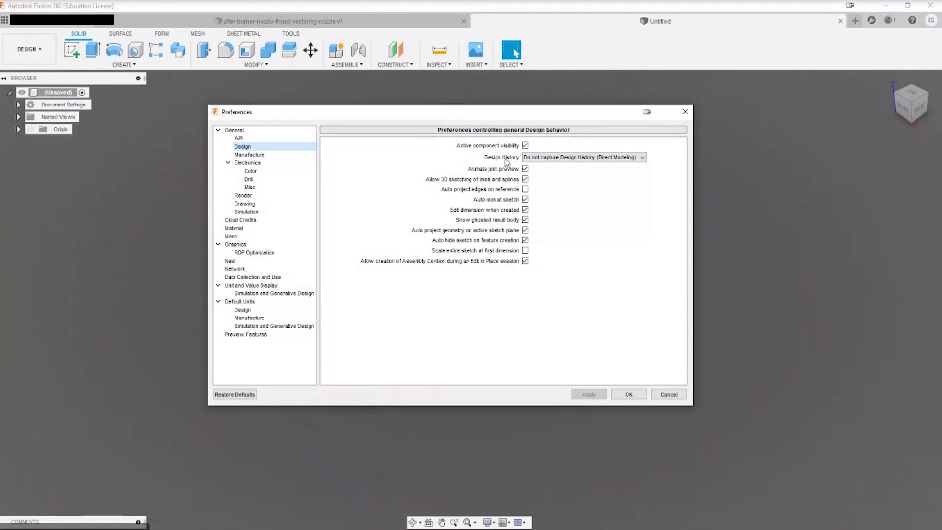
{"action": "left_click", "coordinate": [555, 158]}
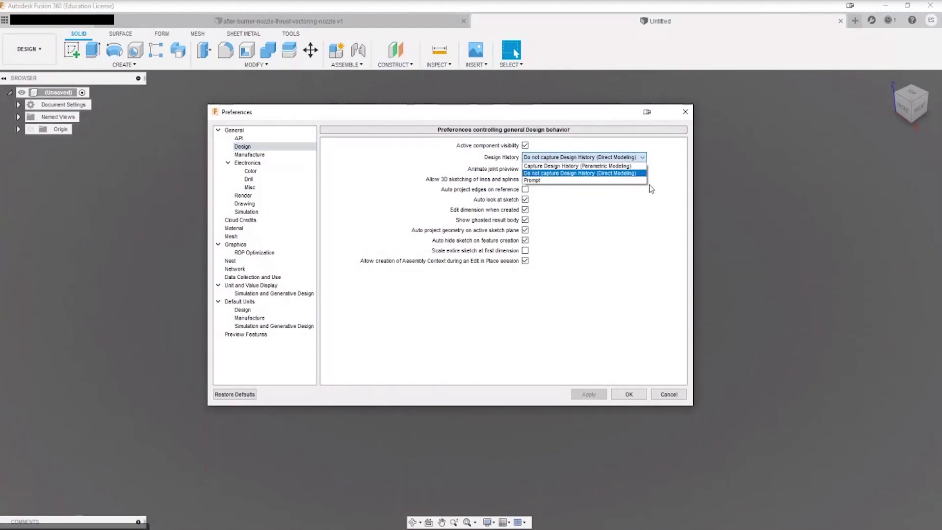
{"action": "left_click", "coordinate": [644, 156]}
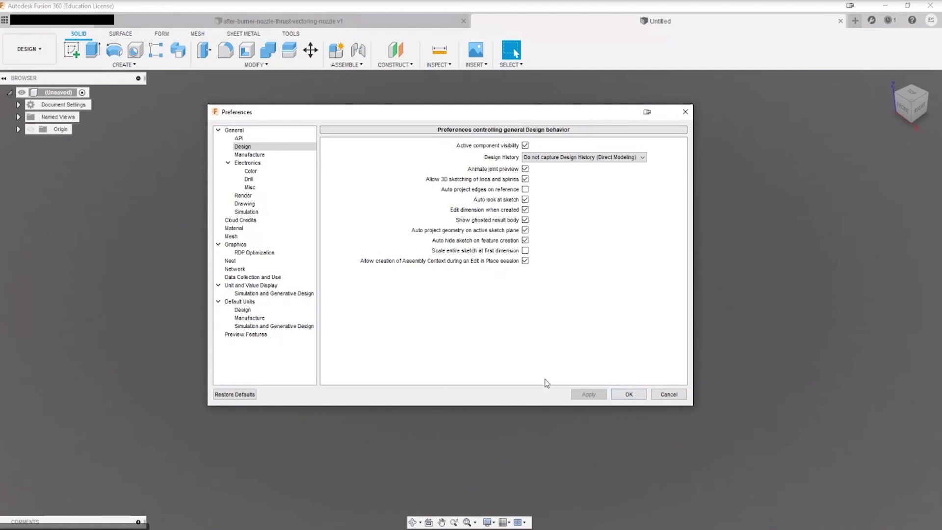
{"action": "left_click", "coordinate": [629, 394]}
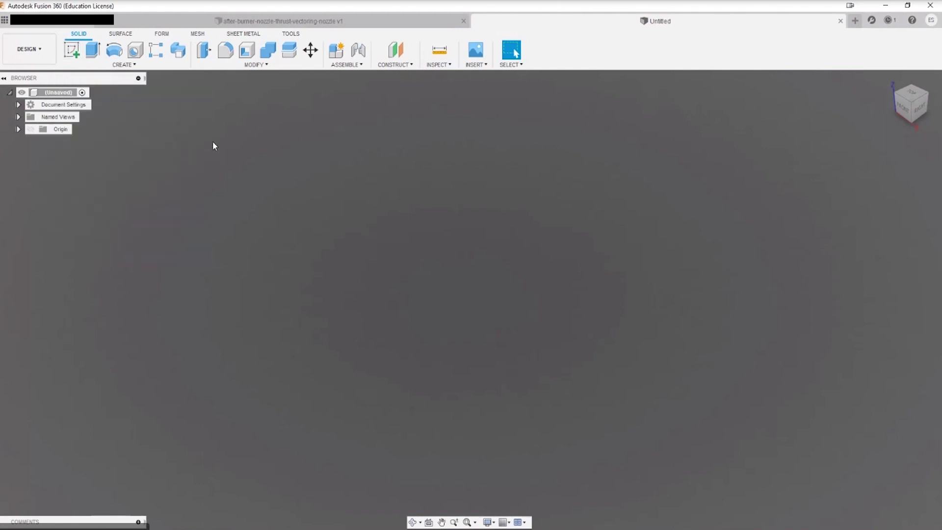
Sketch a rectangle of about 8584 mm² from the origin on the horizontal plane and finish the sketch.
{"action": "left_click", "coordinate": [72, 51]}
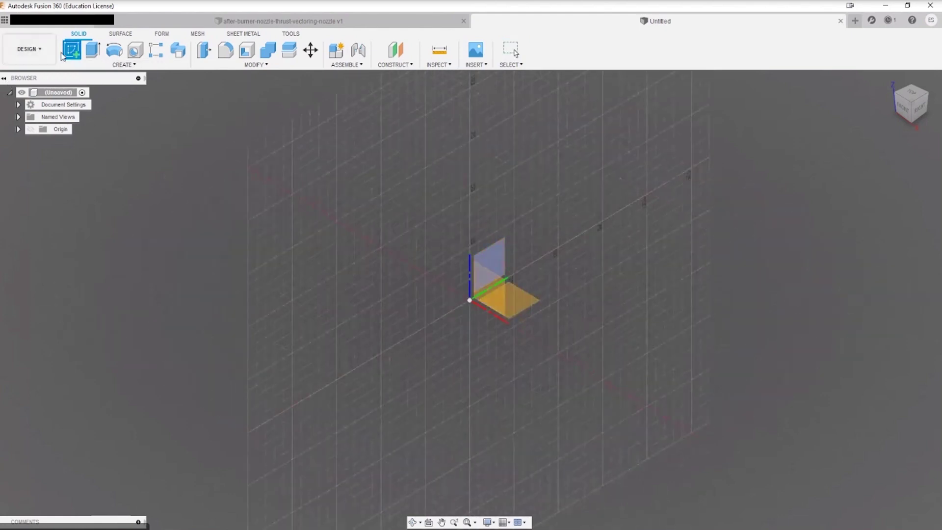
{"action": "left_click", "coordinate": [520, 297]}
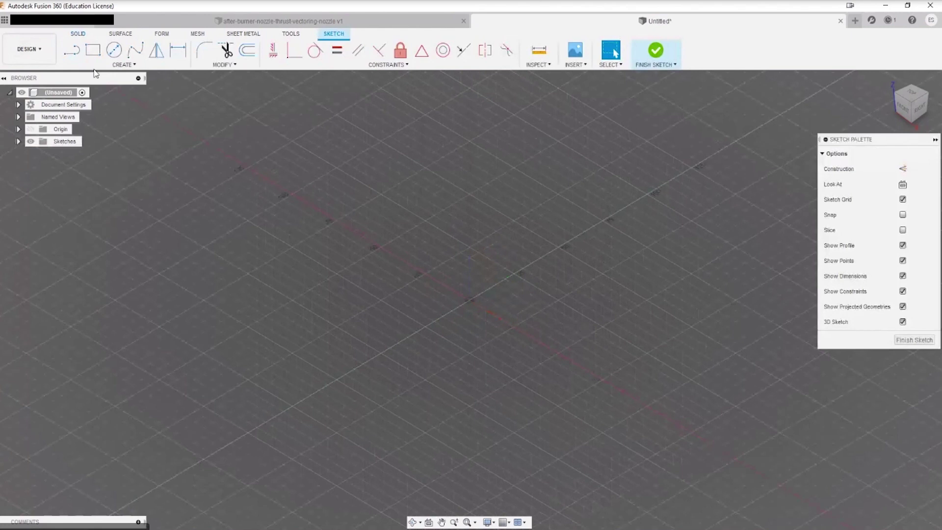
{"action": "left_click", "coordinate": [93, 50]}
{"action": "left_click", "coordinate": [470, 301]}
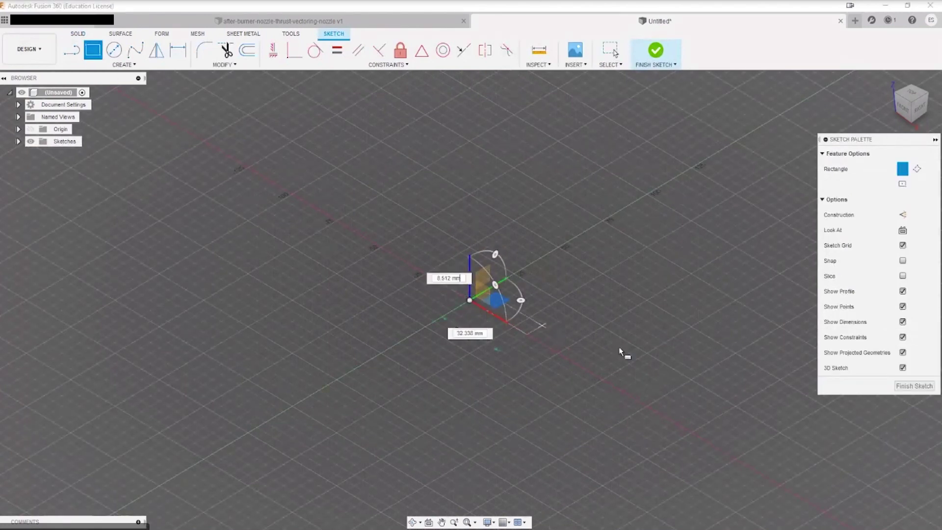
{"action": "left_click", "coordinate": [799, 297]}
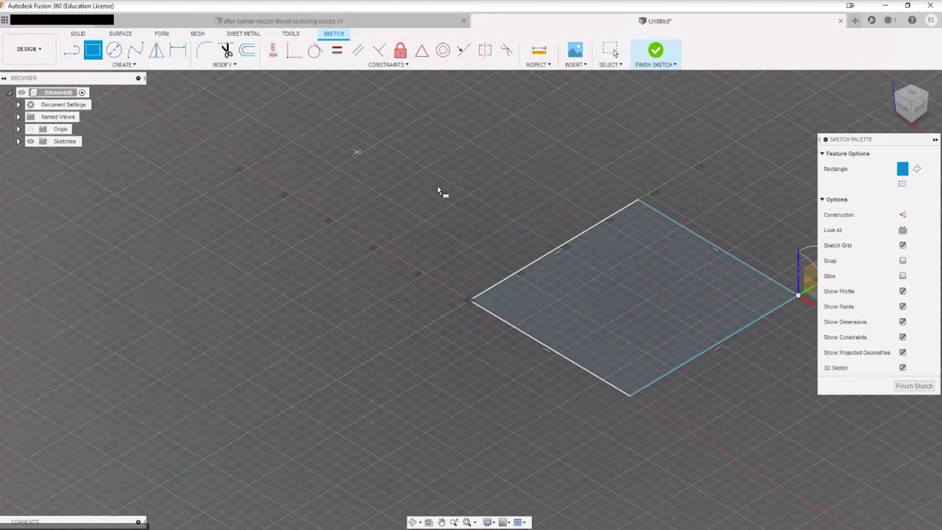
{"action": "key", "text": "Escape"}
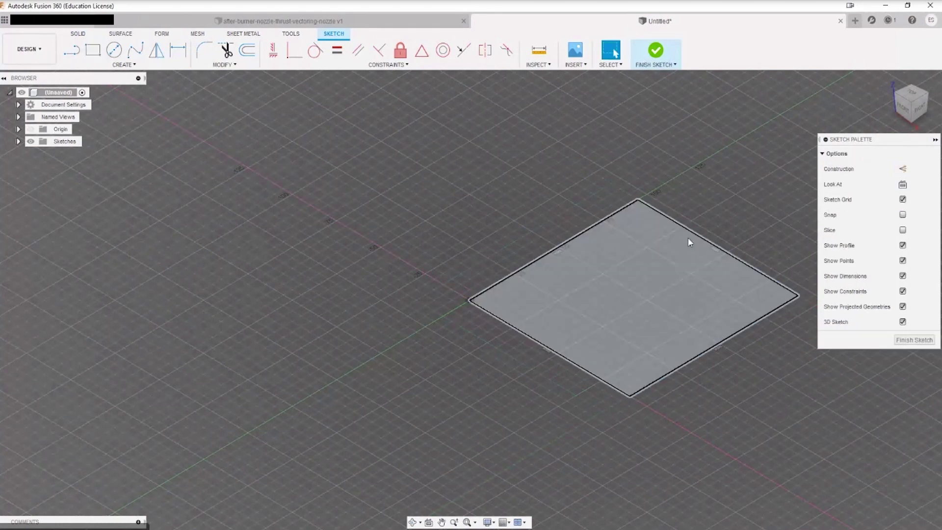
{"action": "left_click", "coordinate": [656, 51]}
Extrude the rectangle profile upward about 87 mm as a new body.
{"action": "middle_click_drag", "start_coordinate": [796, 233], "coordinate": [698, 230]}
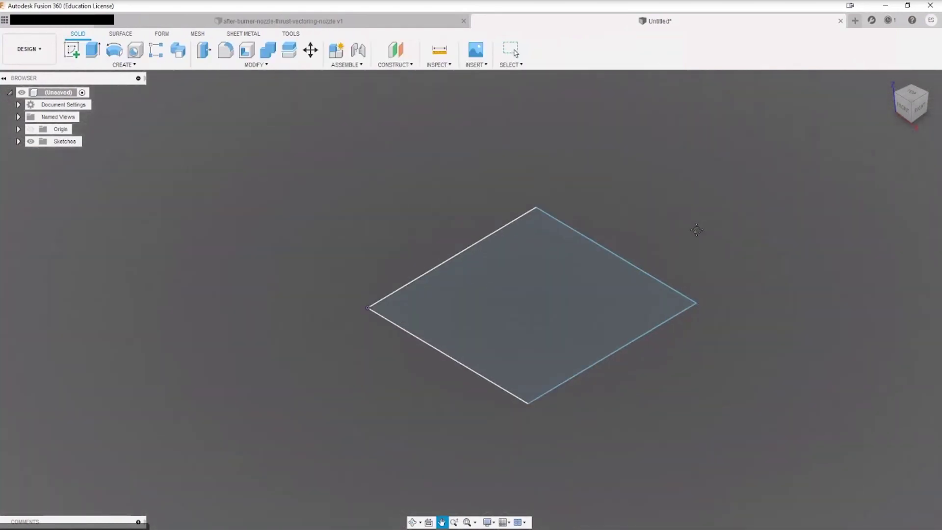
{"action": "left_click", "coordinate": [523, 326]}
{"action": "left_click", "coordinate": [94, 51]}
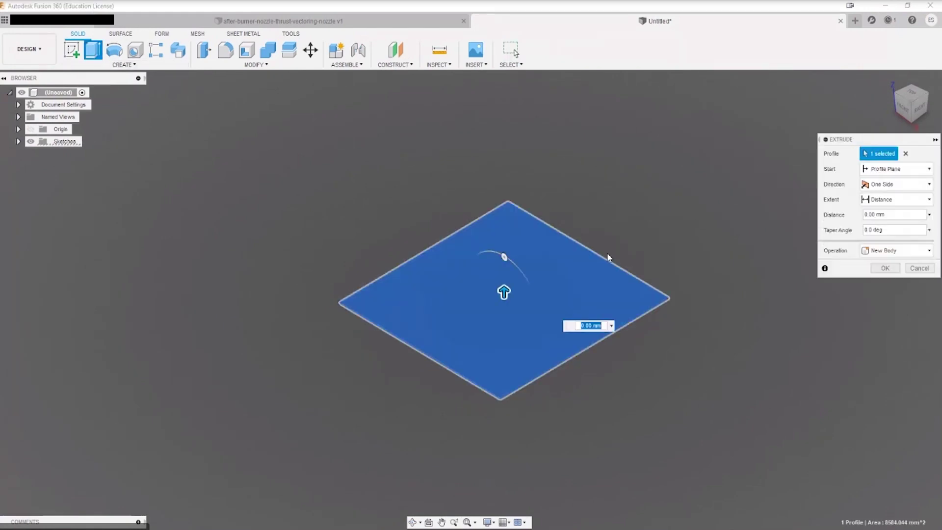
{"action": "left_click_drag", "start_coordinate": [506, 290], "coordinate": [504, 109]}
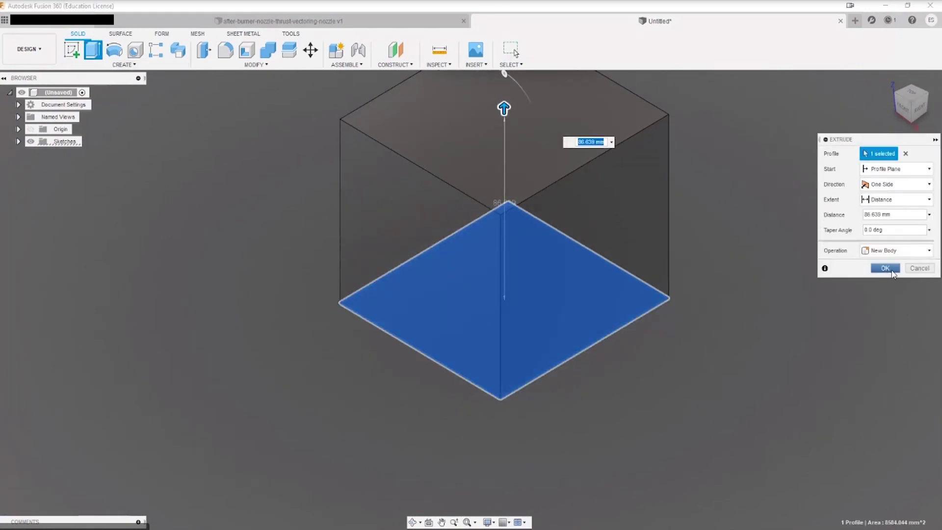
{"action": "key", "text": "Return"}
List the design's bodies and sketches, inspect the box body, hide the bodies and show the base sketch.
{"action": "middle_click_drag", "start_coordinate": [751, 243], "coordinate": [666, 334]}
{"action": "scroll", "coordinate": [669, 331], "scroll_direction": "up", "scroll_amount": 2}
{"action": "scroll", "coordinate": [658, 324], "scroll_direction": "up", "scroll_amount": 1}
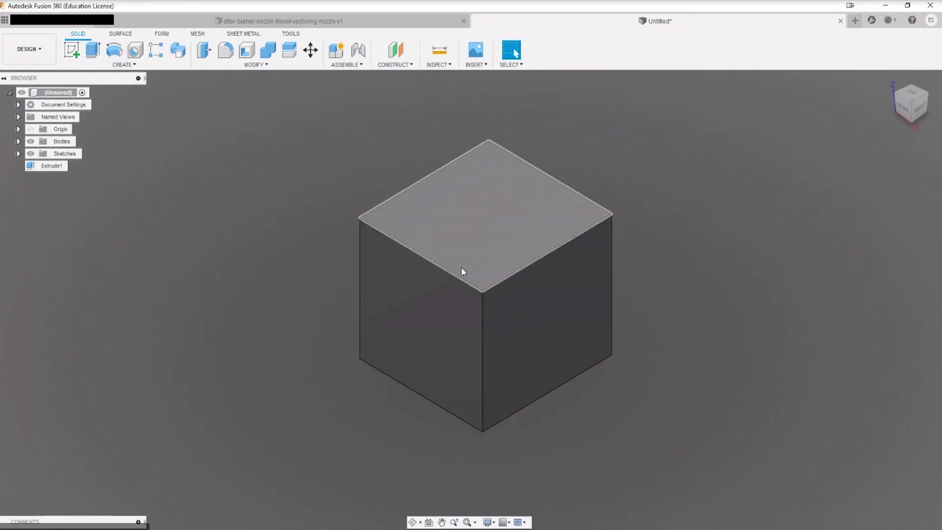
{"action": "left_click", "coordinate": [18, 154]}
{"action": "left_click", "coordinate": [18, 142]}
{"action": "left_click", "coordinate": [67, 154]}
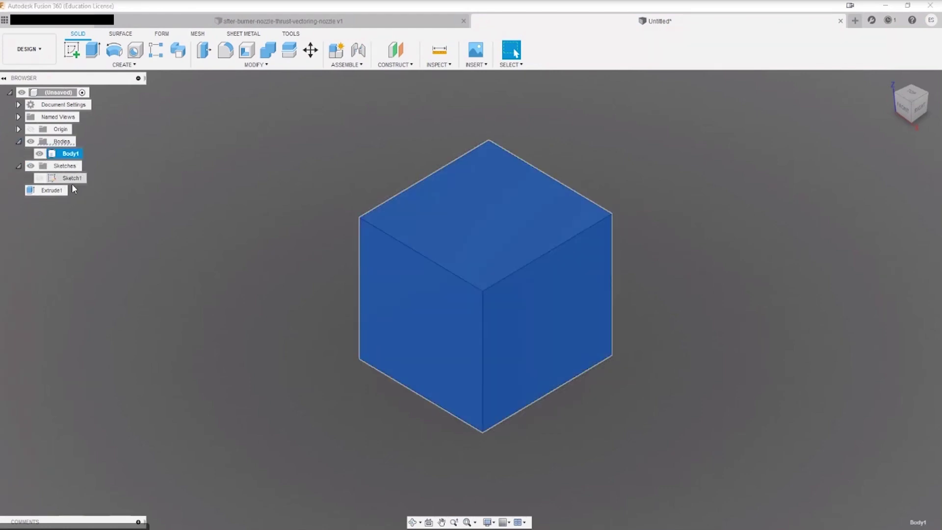
{"action": "left_click", "coordinate": [157, 193]}
{"action": "left_click", "coordinate": [30, 142]}
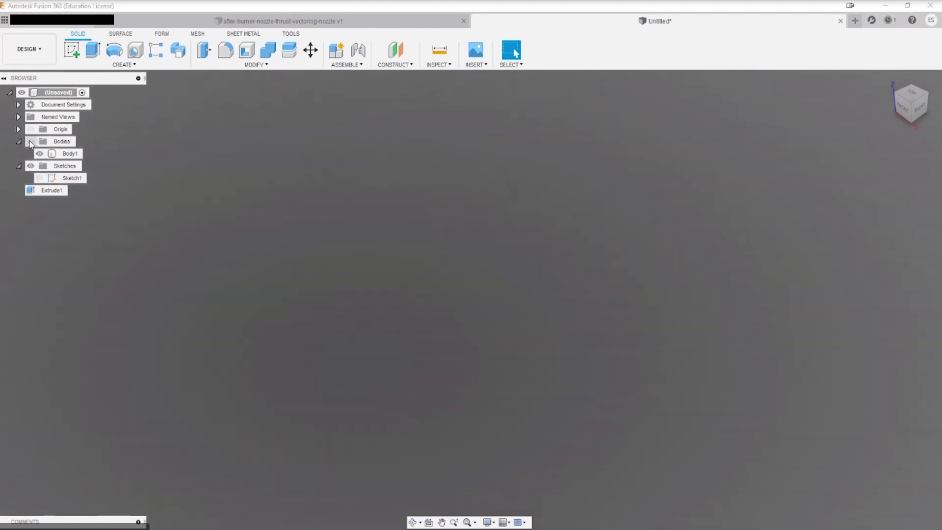
{"action": "left_click", "coordinate": [39, 178]}
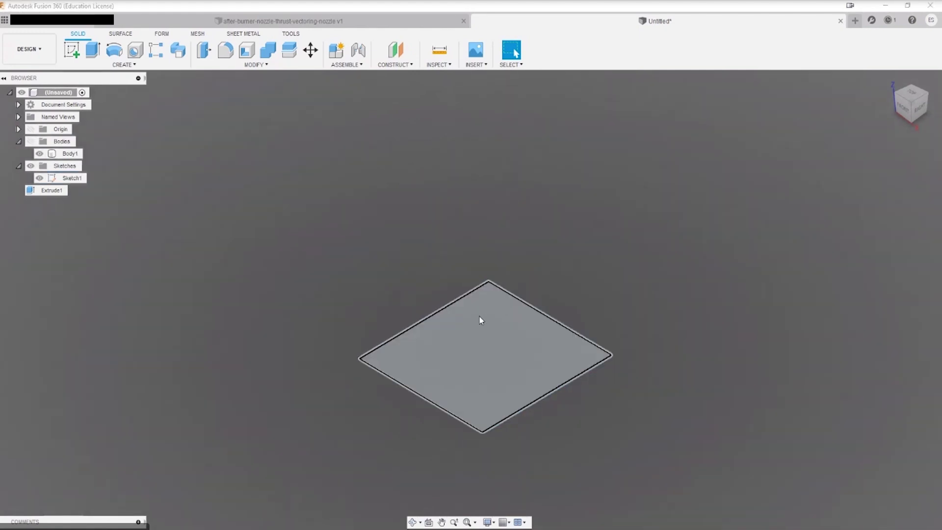
Edit the base sketch to narrow the rectangle to about half its width, finish it and show the bodies again.
{"action": "left_click", "coordinate": [530, 309]}
{"action": "right_click", "coordinate": [532, 311]}
{"action": "left_click", "coordinate": [519, 361]}
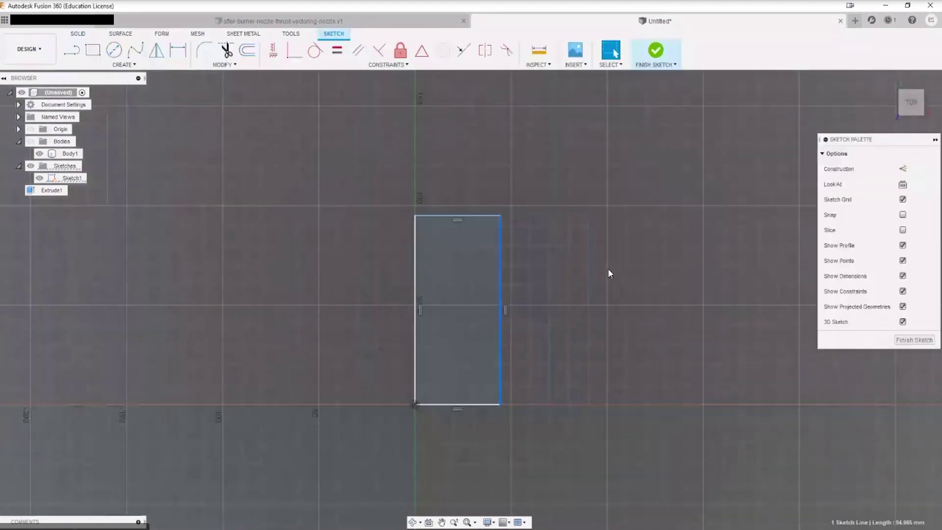
{"action": "left_click", "coordinate": [658, 63]}
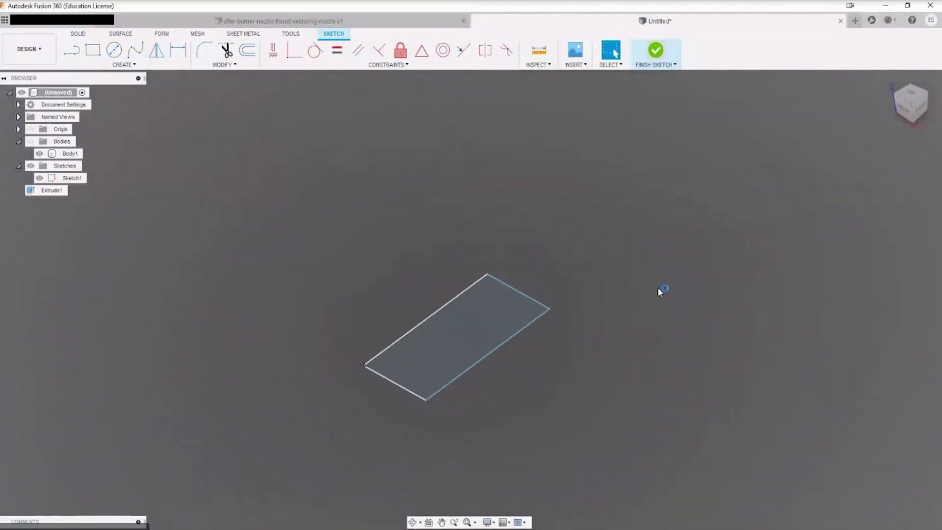
{"action": "left_click", "coordinate": [30, 142]}
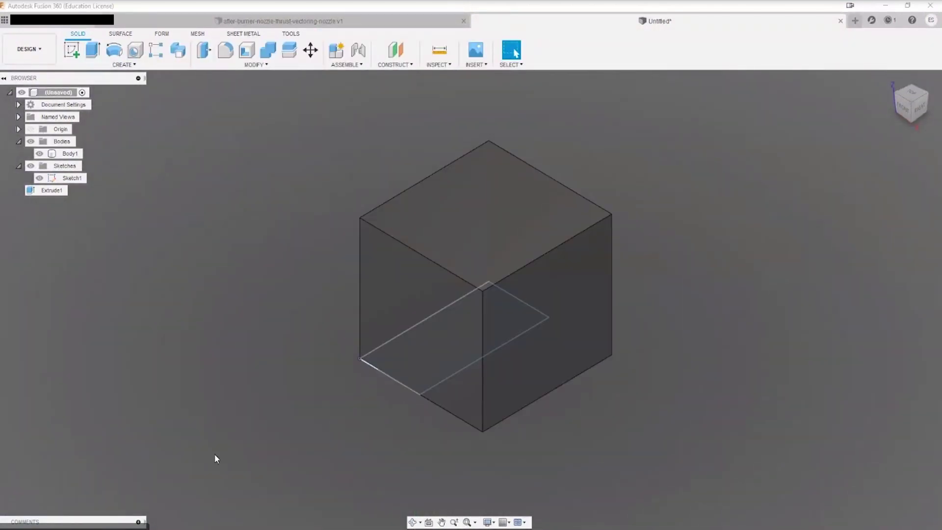
Select the box body and the sketch geometry in turn to compare the solid with its edited base sketch.
{"action": "left_click", "coordinate": [519, 334]}
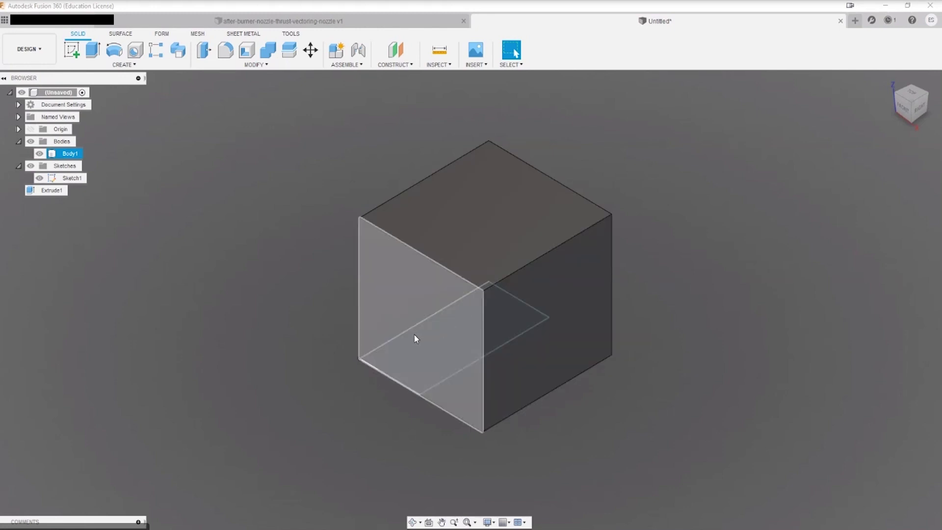
{"action": "key", "text": "Escape"}
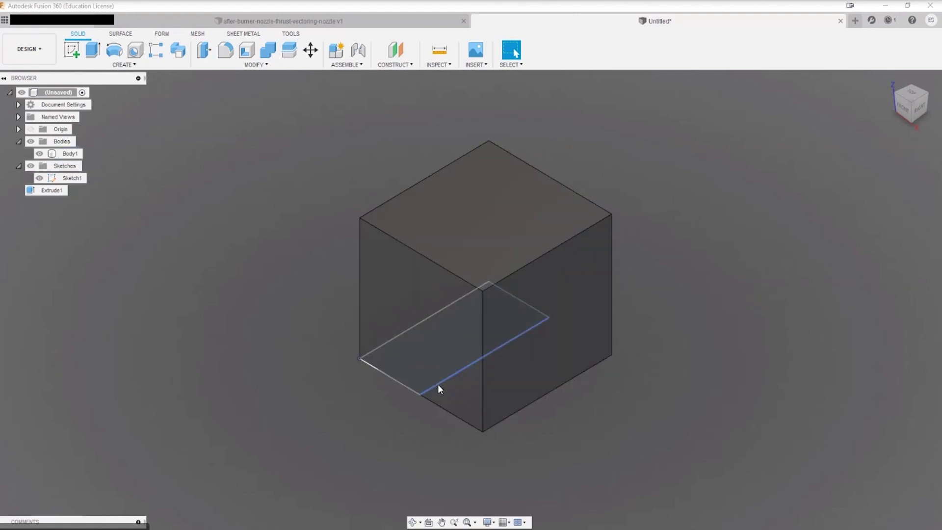
{"action": "left_click", "coordinate": [446, 375]}
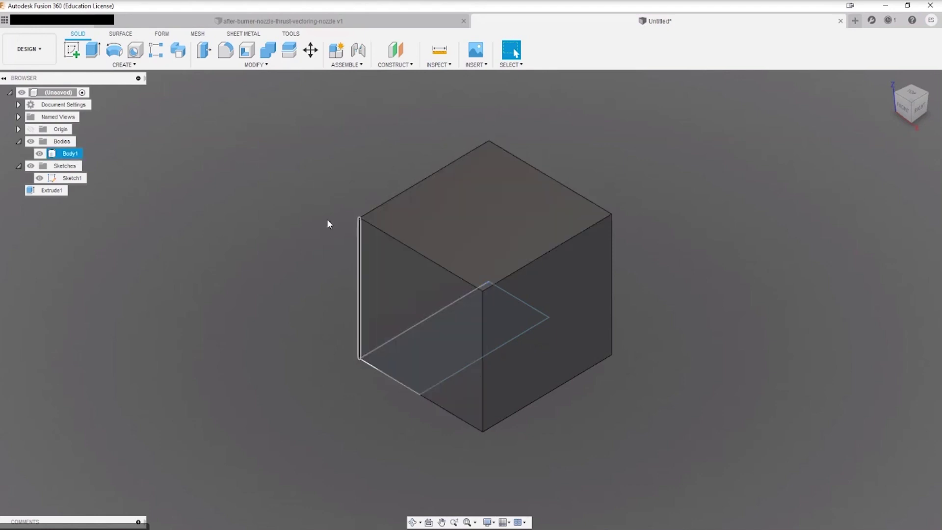
{"action": "left_click", "coordinate": [71, 155]}
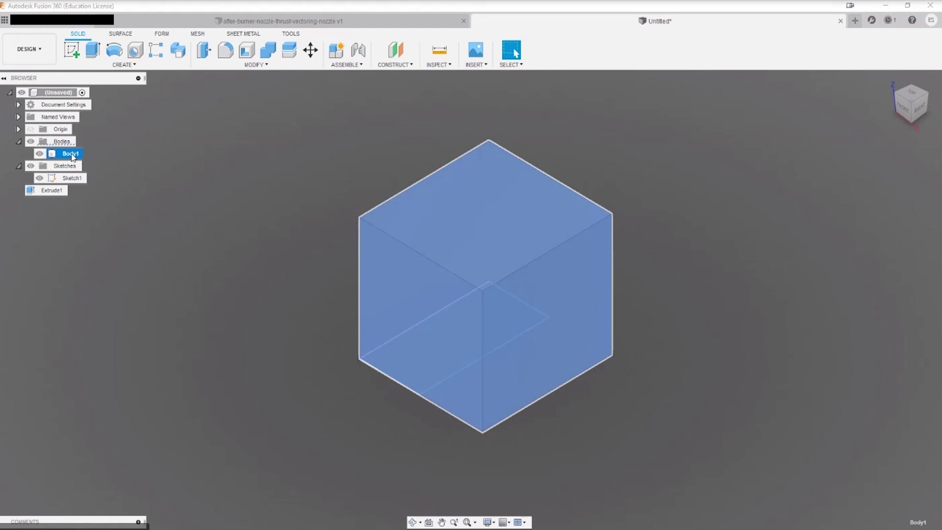
{"action": "left_click", "coordinate": [753, 81]}
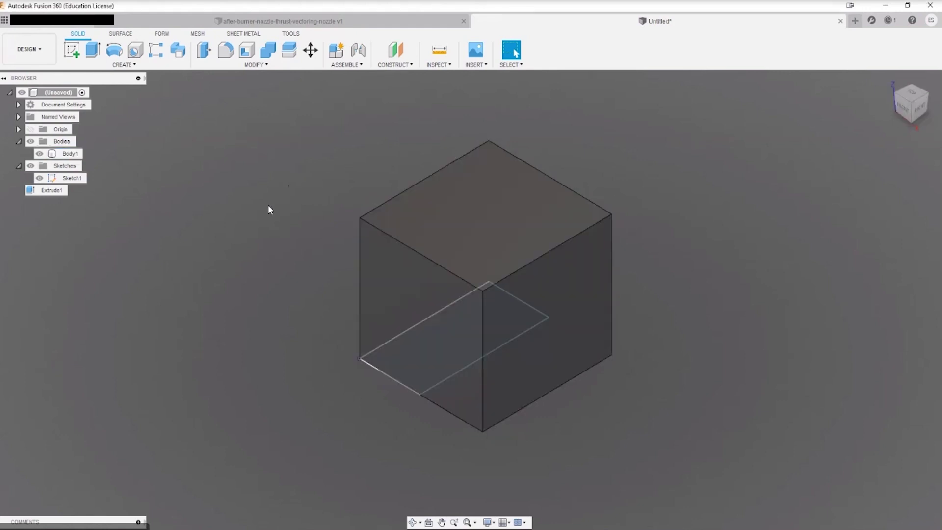
Delete the box body and its base sketch from the design.
{"action": "left_click", "coordinate": [64, 153]}
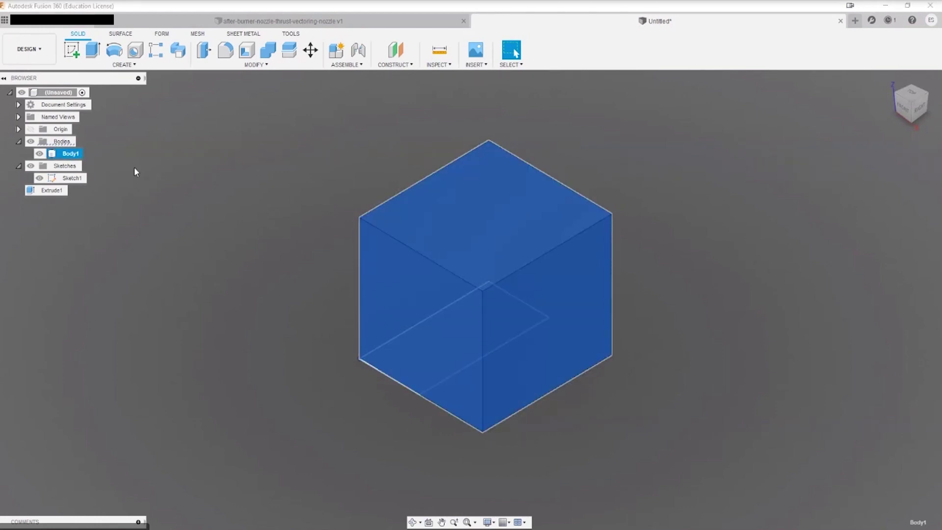
{"action": "key", "text": "Delete"}
{"action": "left_click", "coordinate": [77, 159]}
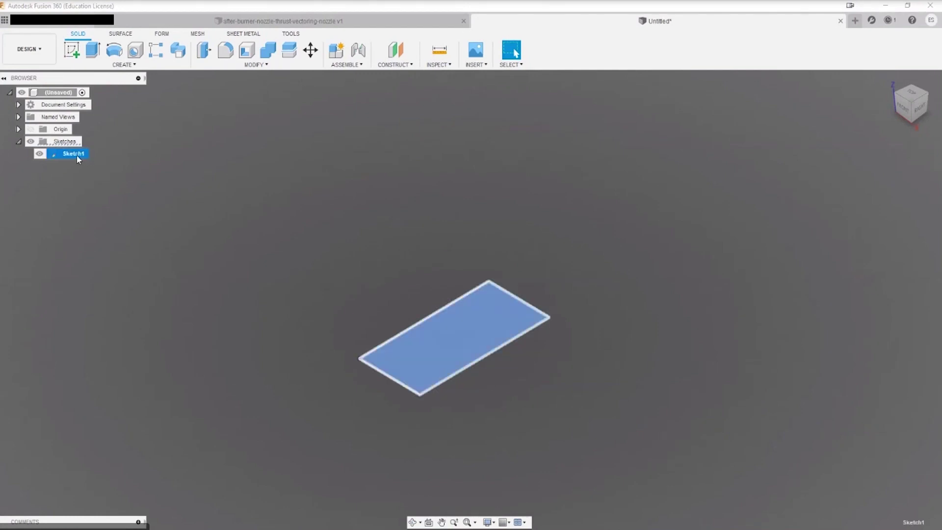
{"action": "key", "text": "Delete"}
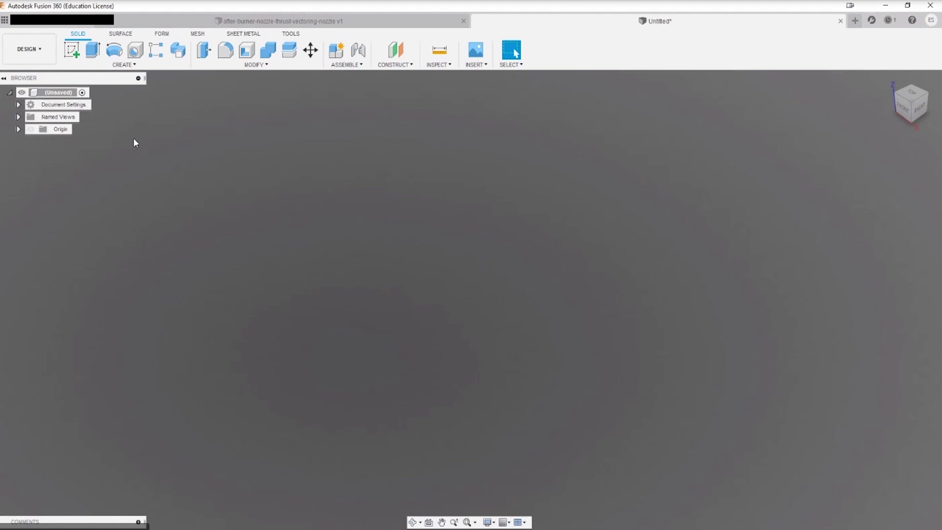
View the project data and the list of available workspaces, and stay in the Design workspace.
{"action": "left_click", "coordinate": [4, 19]}
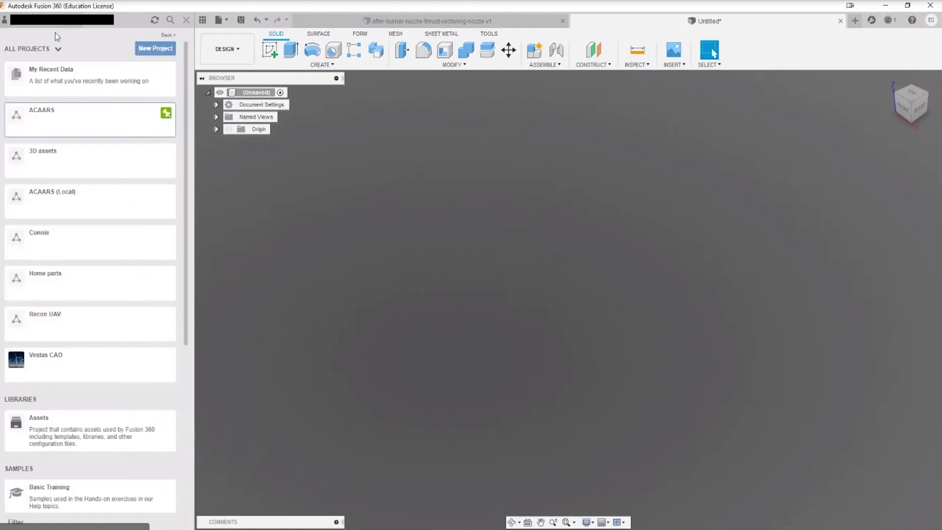
{"action": "left_click", "coordinate": [187, 20]}
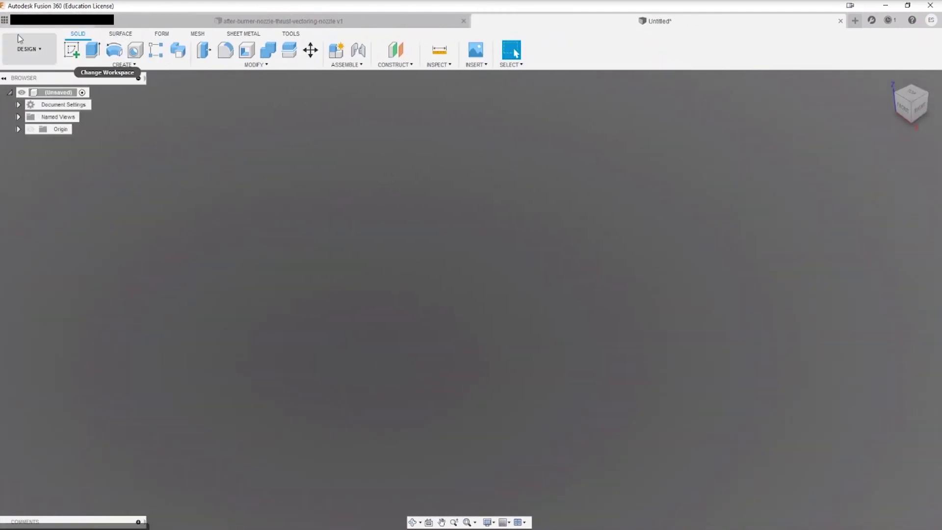
{"action": "left_click", "coordinate": [46, 51]}
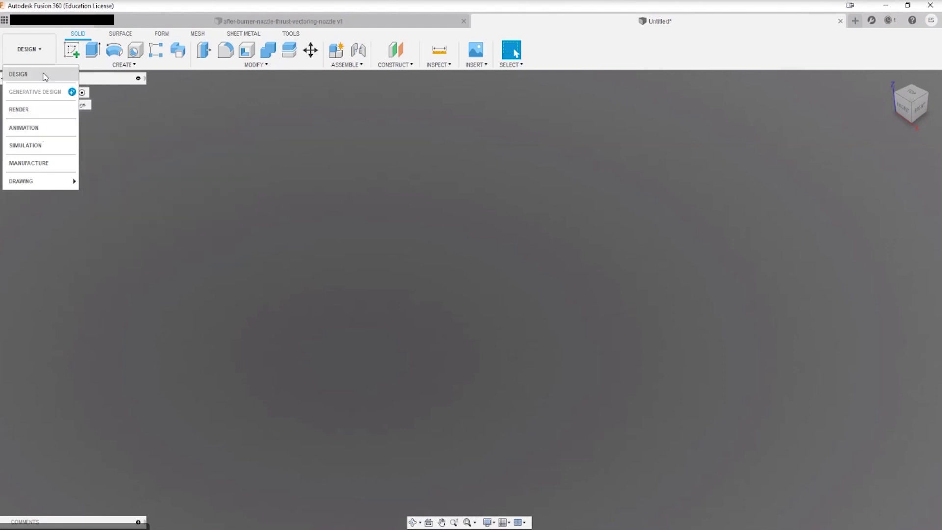
{"action": "left_click", "coordinate": [48, 43]}
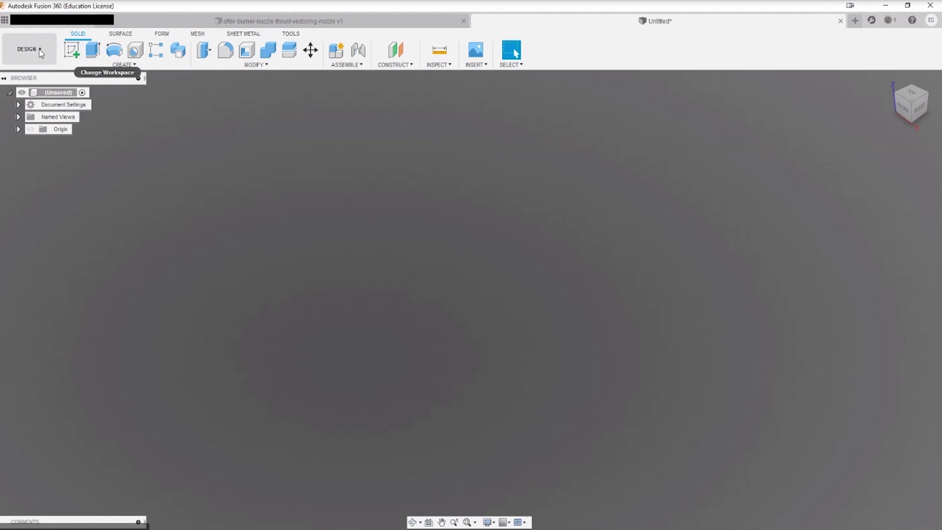
Sketch a rectangle of about 7560 mm² from the origin on the horizontal plane and finish the sketch.
{"action": "left_click", "coordinate": [73, 51]}
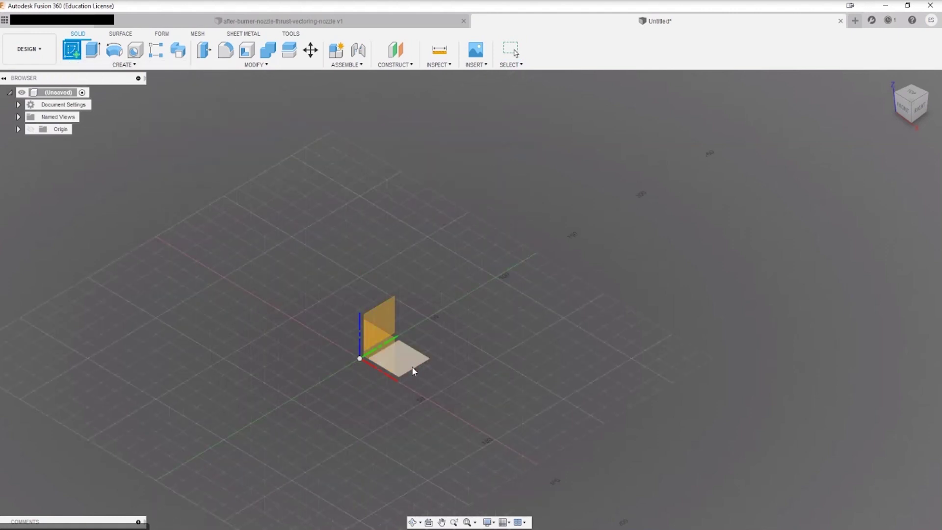
{"action": "left_click", "coordinate": [404, 362]}
{"action": "left_click", "coordinate": [93, 49]}
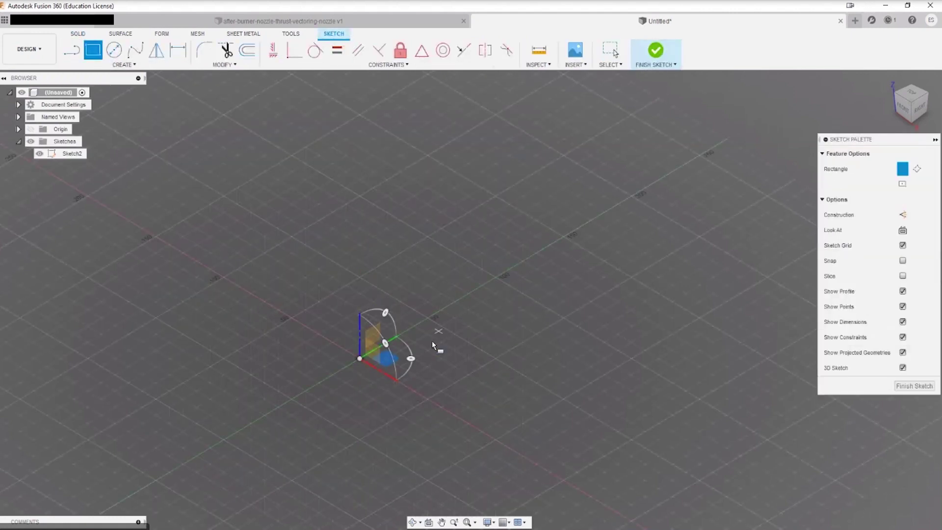
{"action": "left_click", "coordinate": [361, 360]}
{"action": "left_click", "coordinate": [606, 317]}
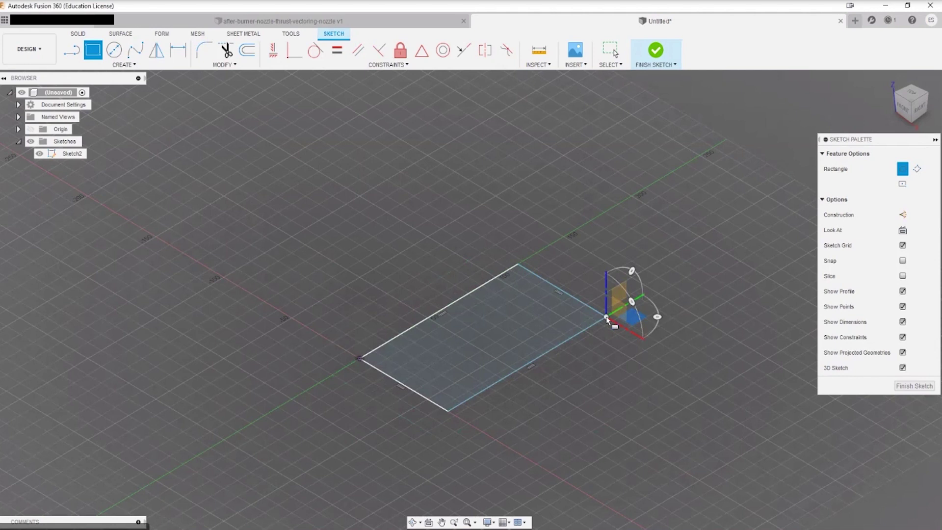
{"action": "left_click", "coordinate": [655, 49]}
Extrude the rectangle profile upward into a solid box as a new body.
{"action": "left_click", "coordinate": [93, 50]}
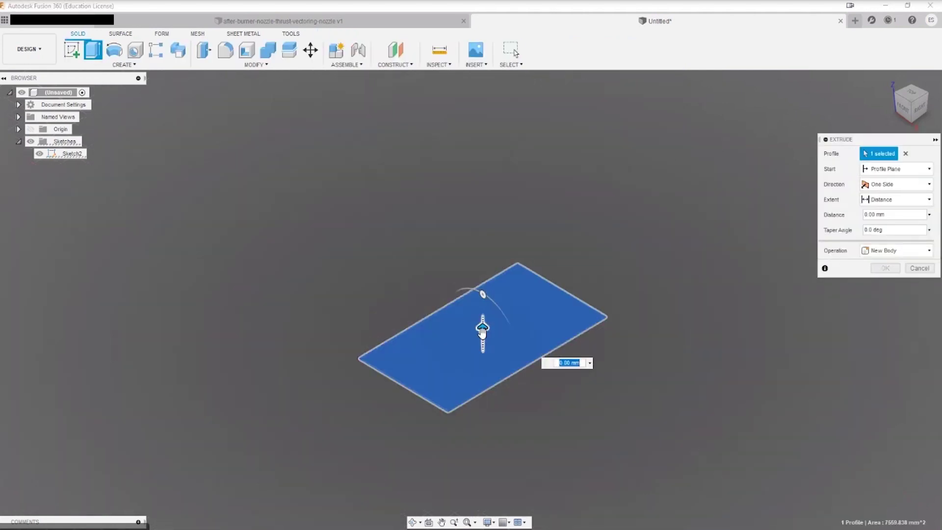
{"action": "left_click_drag", "start_coordinate": [482, 334], "coordinate": [502, 176]}
{"action": "left_click", "coordinate": [886, 268]}
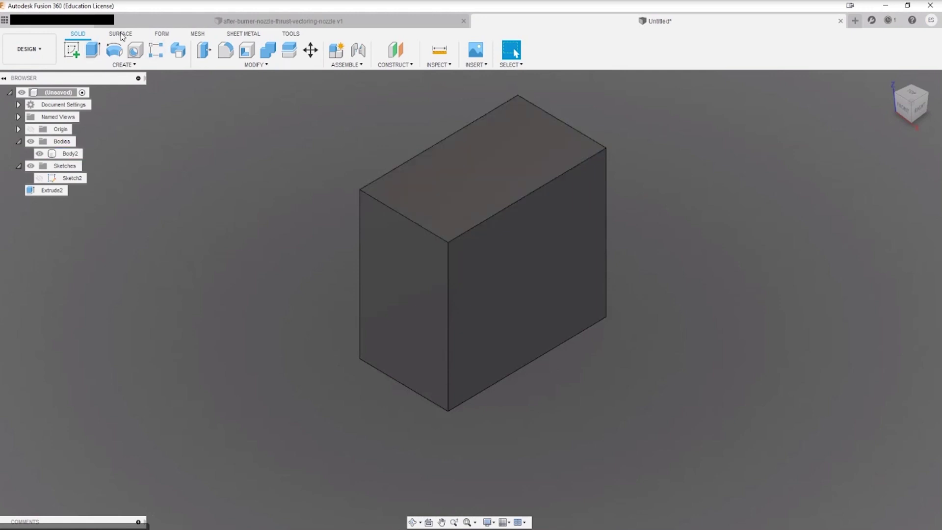
Hide the box body, switch to the surface tools and start a new sketch on the horizontal plane.
{"action": "left_click", "coordinate": [40, 154]}
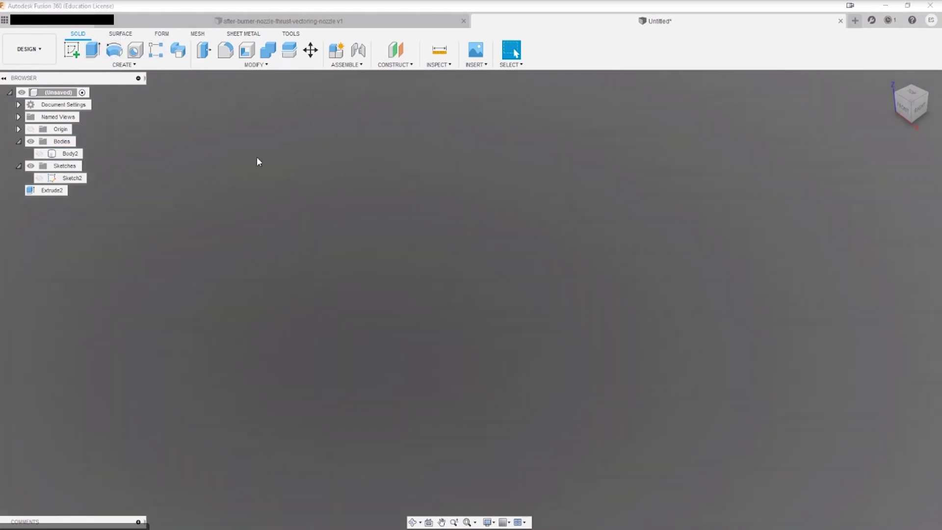
{"action": "left_click", "coordinate": [127, 36]}
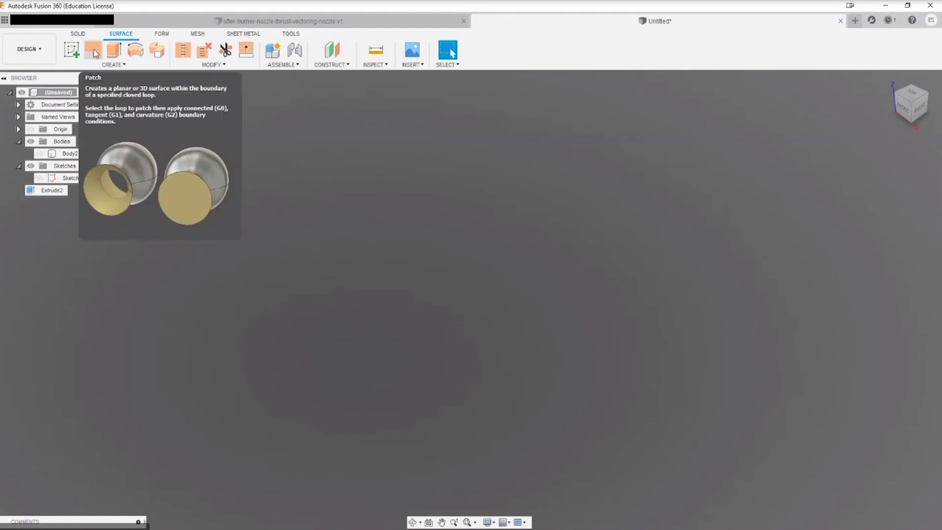
{"action": "left_click", "coordinate": [72, 51]}
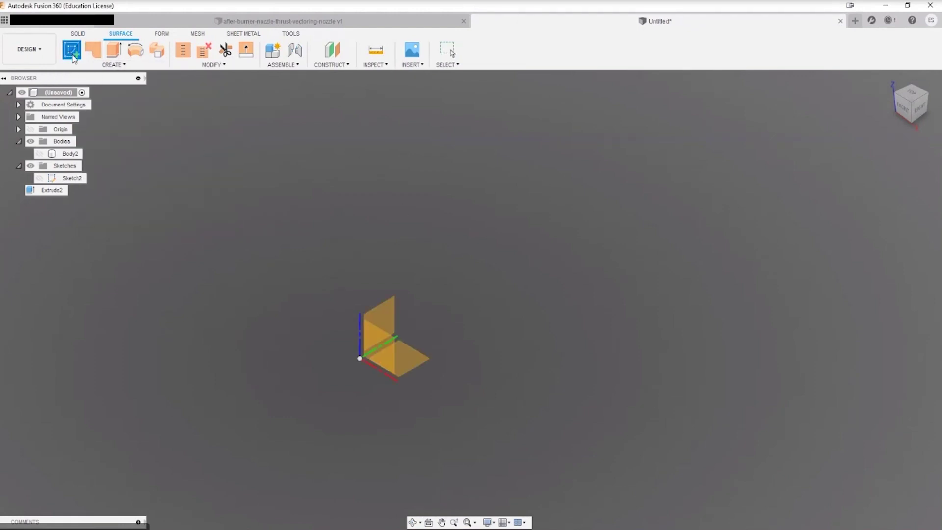
{"action": "left_click", "coordinate": [408, 365]}
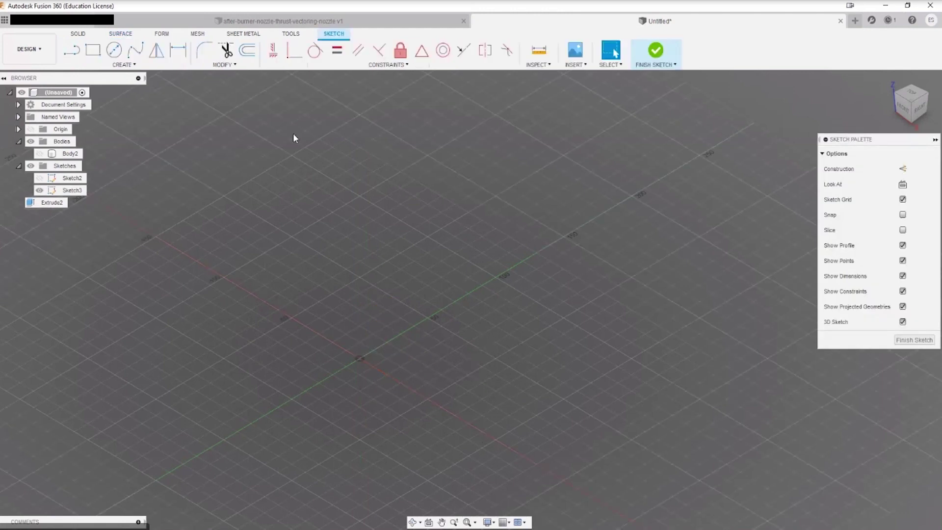
Draw a closed triangle from three lines, starting and ending at the origin.
{"action": "left_click", "coordinate": [71, 50]}
{"action": "left_click", "coordinate": [359, 358]}
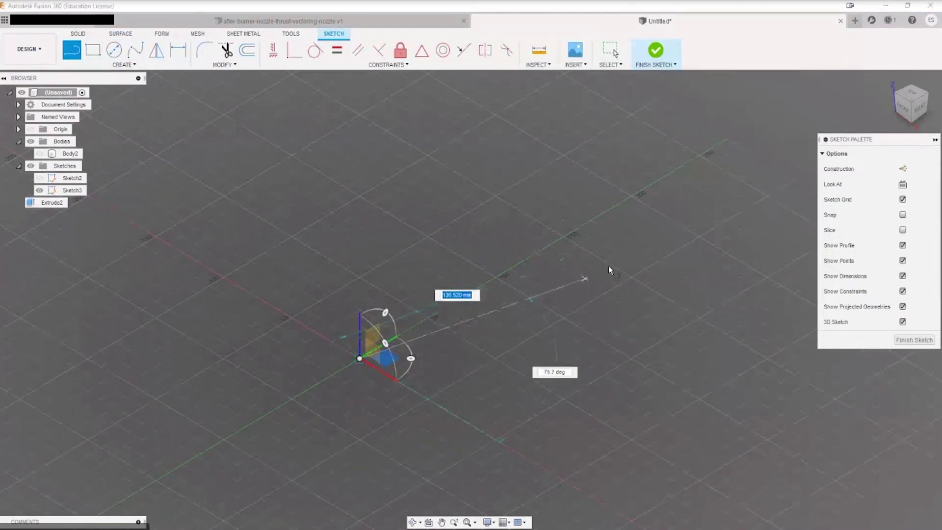
{"action": "left_click", "coordinate": [726, 257]}
{"action": "left_click", "coordinate": [568, 457]}
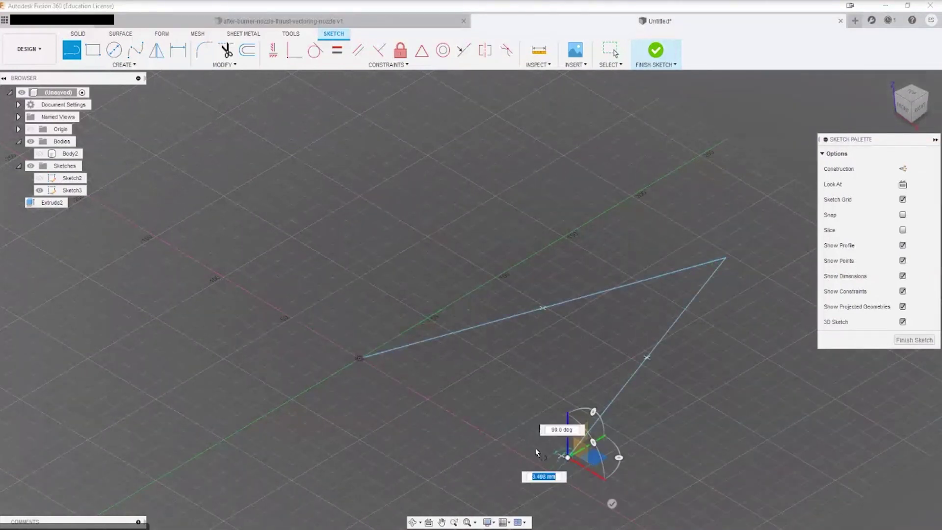
{"action": "left_click", "coordinate": [359, 358]}
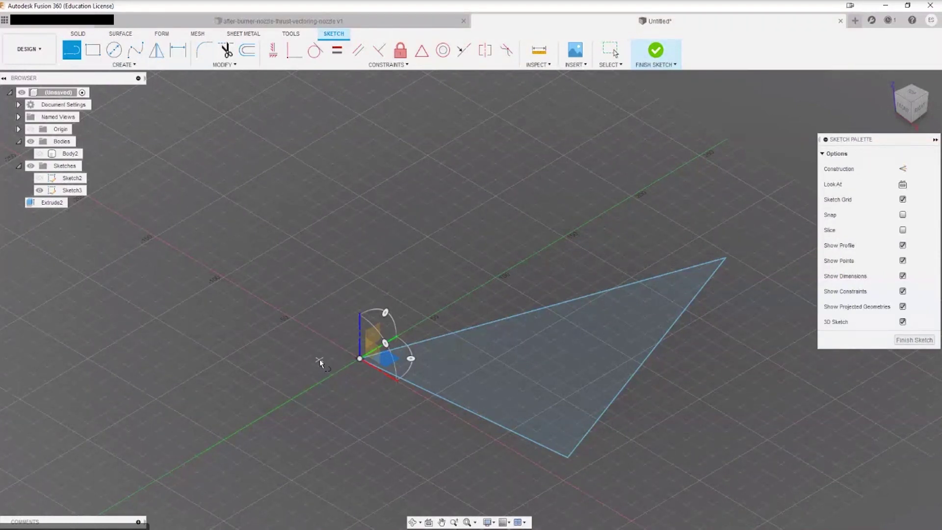
{"action": "key", "text": "Escape"}
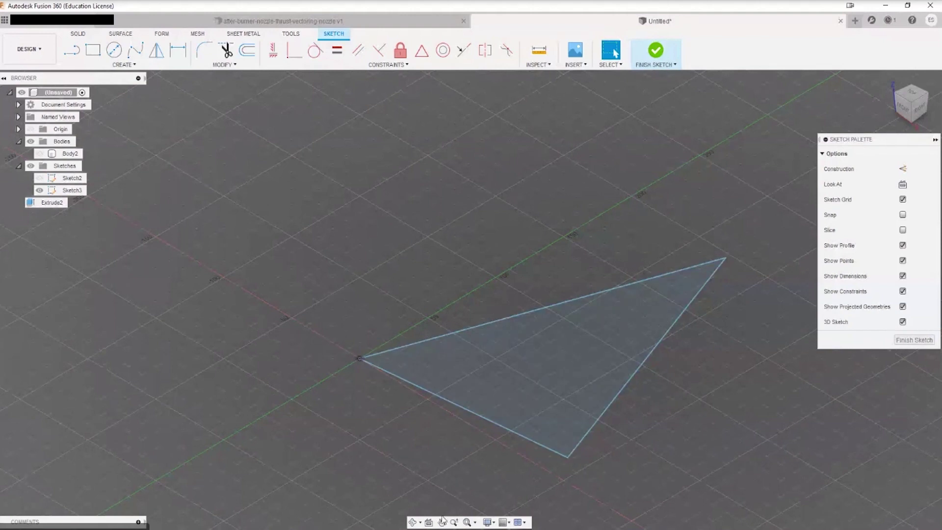
View the triangle sketch from different angles, then face it straight on with Look At.
{"action": "left_click", "coordinate": [914, 96]}
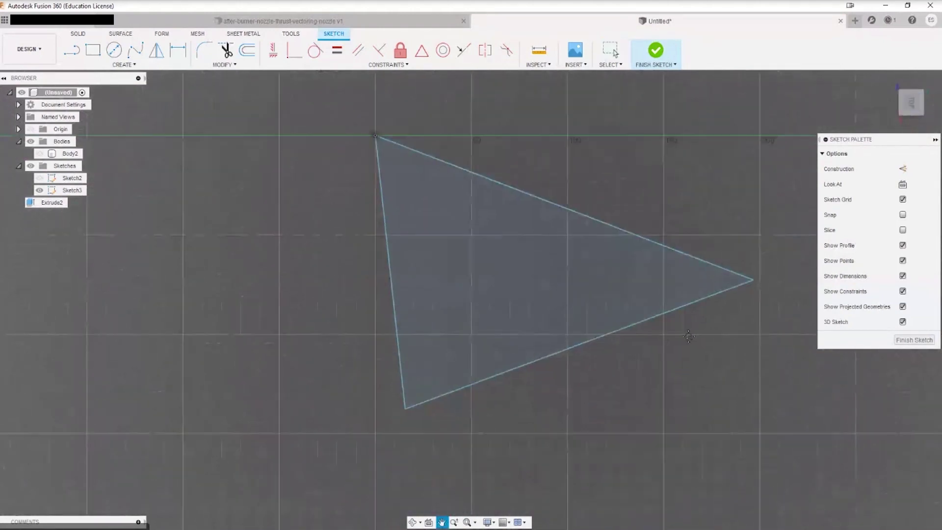
{"action": "middle_click_drag", "start_coordinate": [692, 363], "coordinate": [935, 76], "text": "shift"}
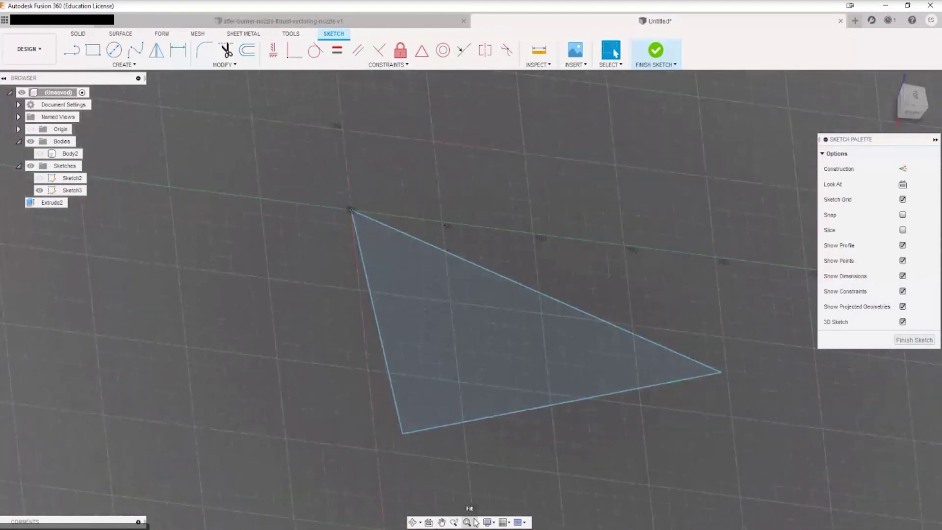
{"action": "left_click", "coordinate": [428, 522]}
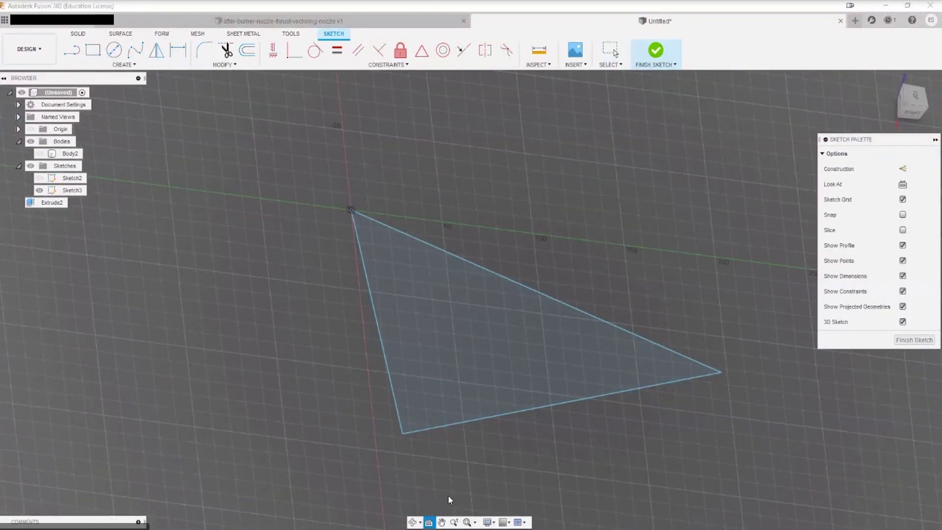
{"action": "left_click", "coordinate": [452, 339]}
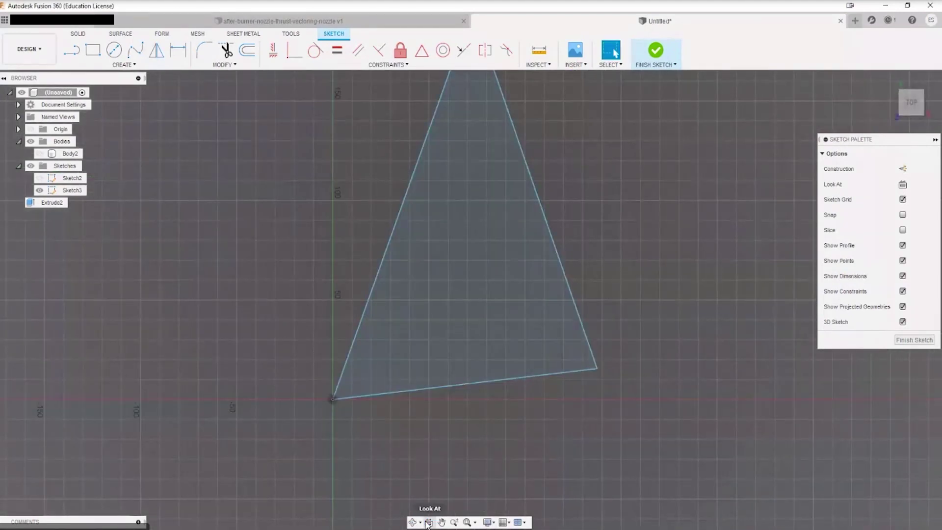
Examine the General and Design preferences, including the Auto look at sketch option, and close the preferences.
{"action": "left_click", "coordinate": [932, 20]}
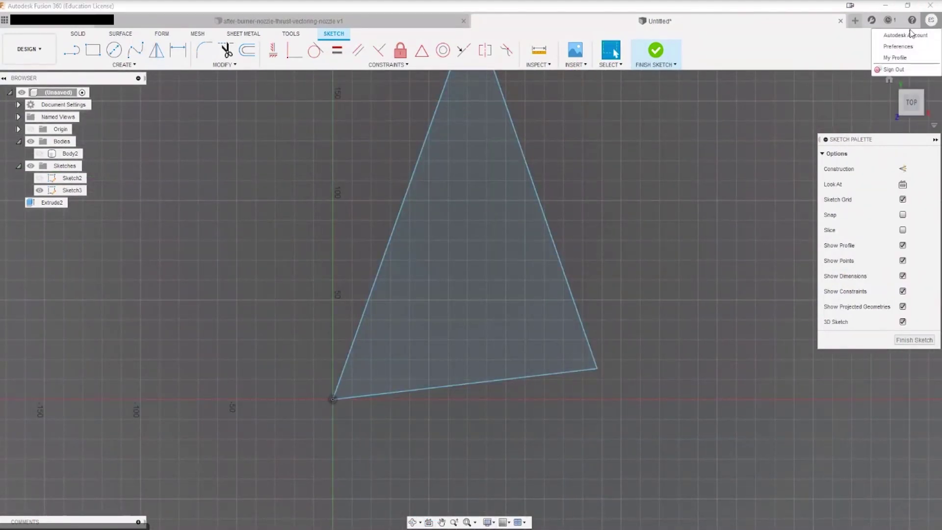
{"action": "left_click", "coordinate": [899, 46]}
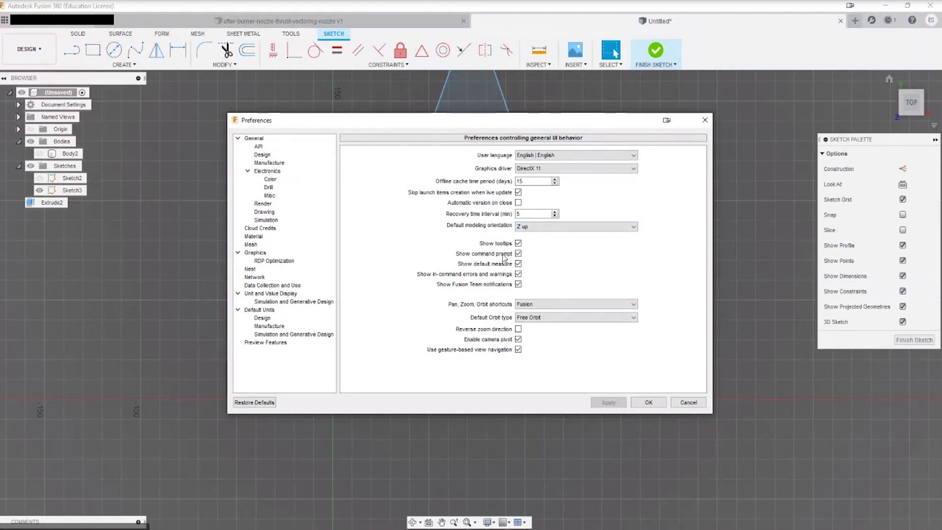
{"action": "left_click", "coordinate": [266, 156]}
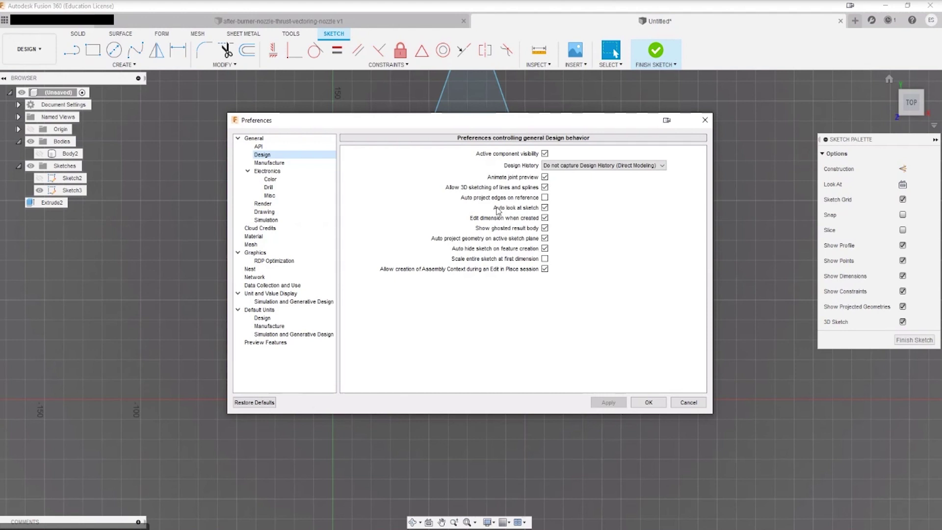
{"action": "left_click_drag", "start_coordinate": [524, 118], "coordinate": [507, 125]}
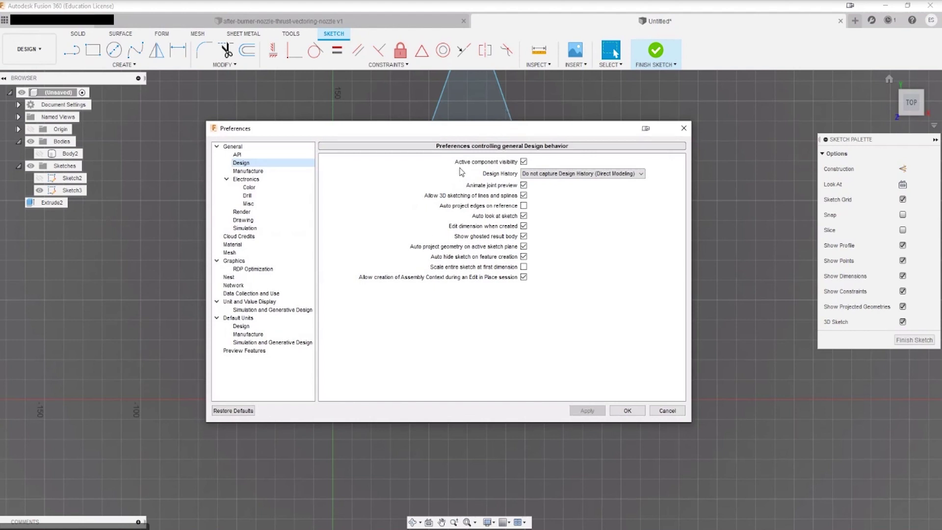
{"action": "left_click", "coordinate": [625, 412]}
Reopen the preferences and review the Design, Preview Features, Mesh, Material, Simulation and Drawing settings.
{"action": "mouse_move", "coordinate": [925, 116]}
{"action": "left_mouse_down"}
{"action": "mouse_move", "coordinate": [907, 142]}
{"action": "mouse_move", "coordinate": [634, 242]}
{"action": "left_mouse_up"}
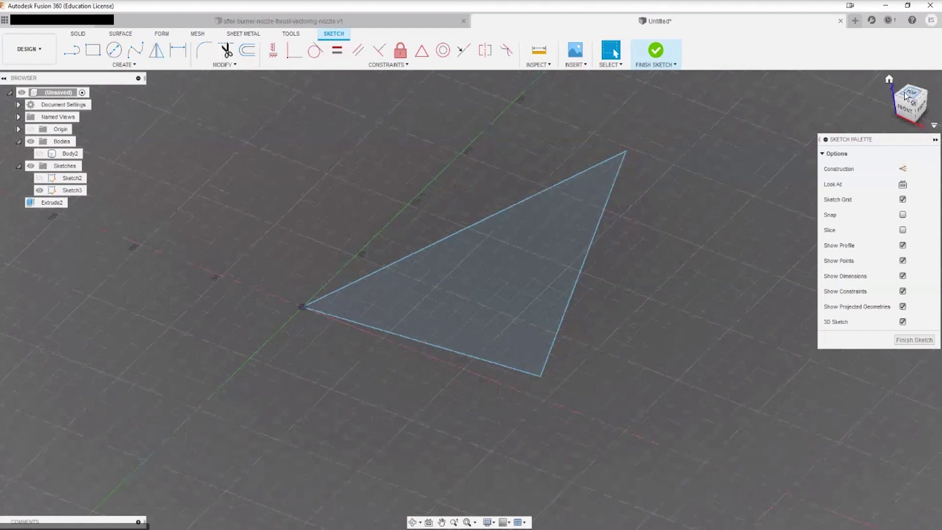
{"action": "left_click_drag", "start_coordinate": [911, 100], "coordinate": [903, 86]}
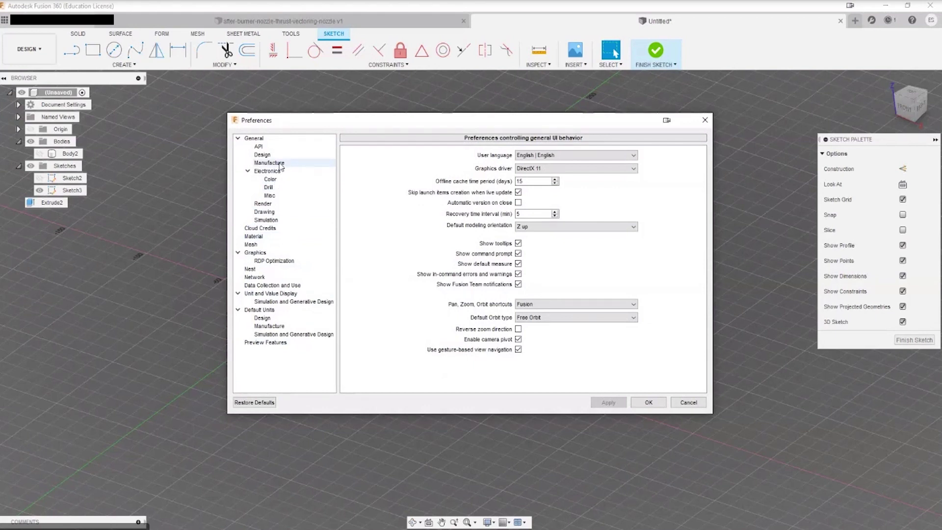
{"action": "left_click", "coordinate": [263, 155]}
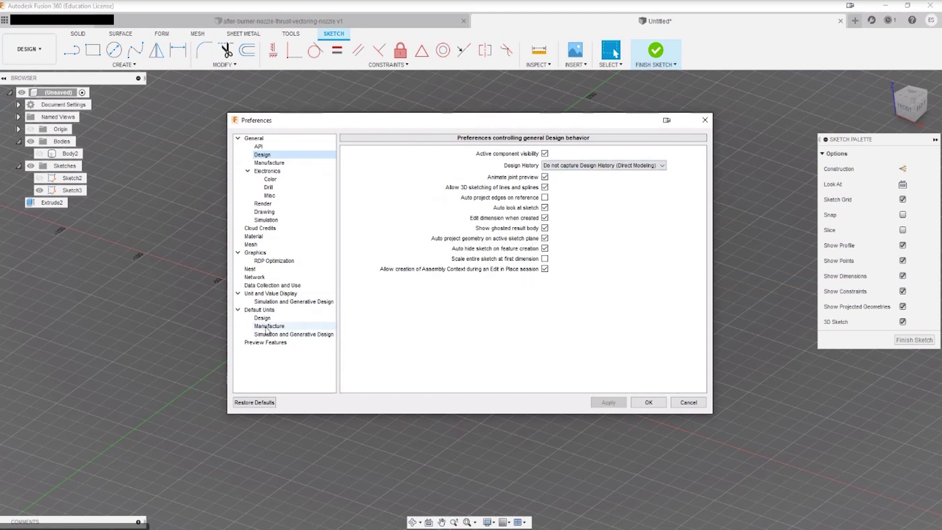
{"action": "left_click", "coordinate": [267, 343]}
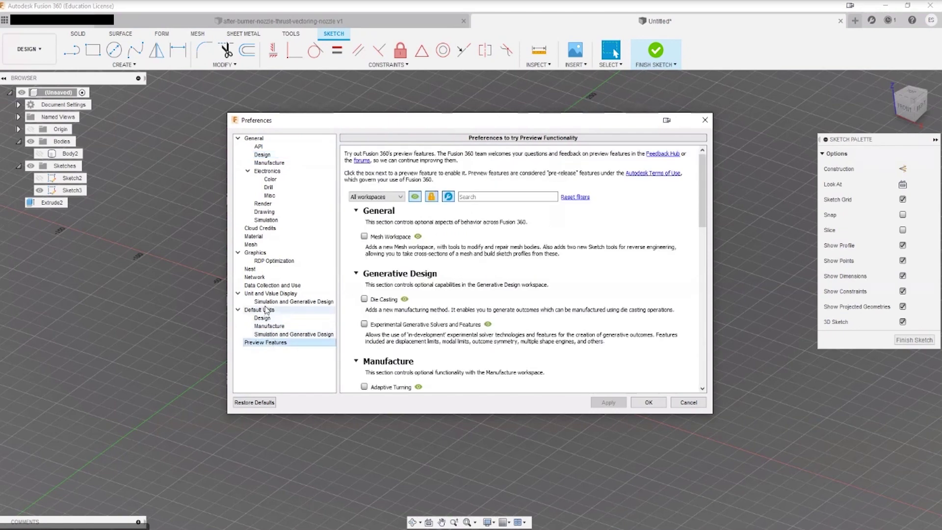
{"action": "left_click", "coordinate": [268, 245]}
{"action": "left_click", "coordinate": [263, 237]}
{"action": "left_click", "coordinate": [271, 221]}
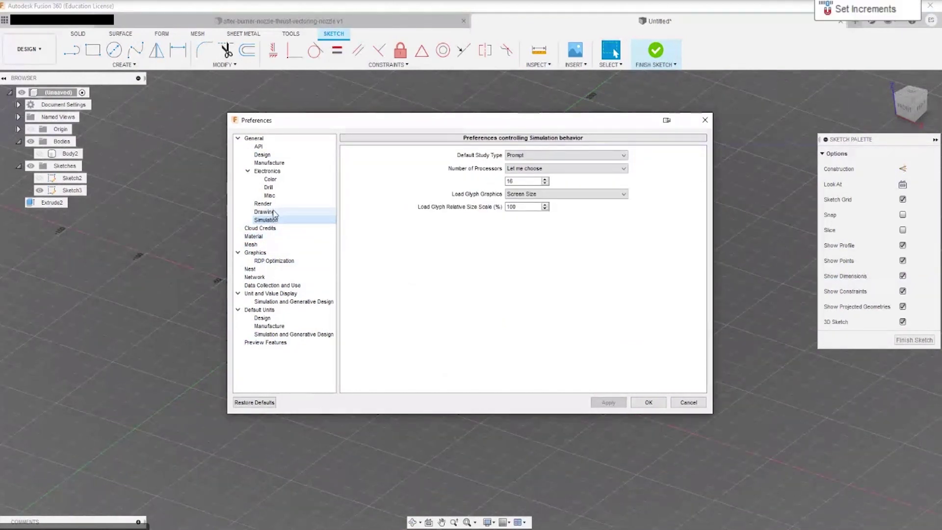
{"action": "left_click", "coordinate": [275, 212]}
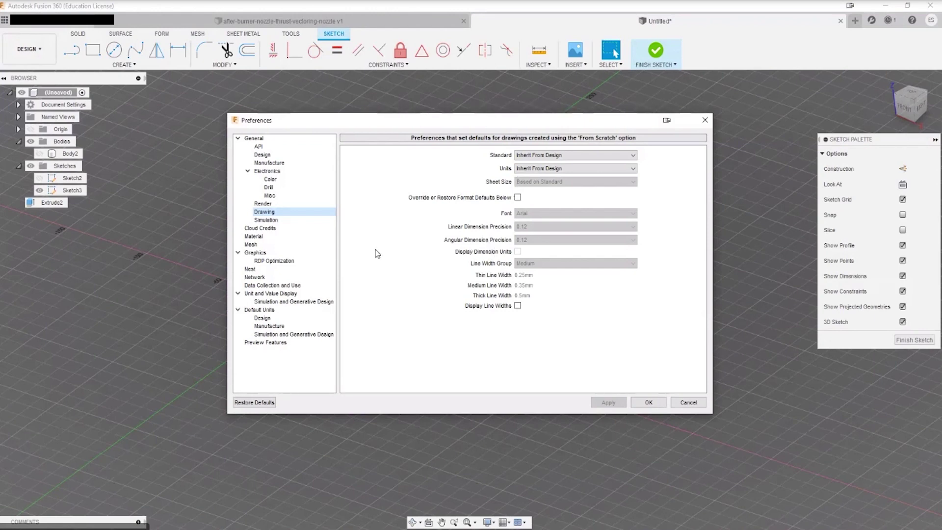
Review the data collection and the unit and value display preferences, and close the preferences without changes.
{"action": "left_click", "coordinate": [271, 286]}
{"action": "left_click", "coordinate": [270, 294]}
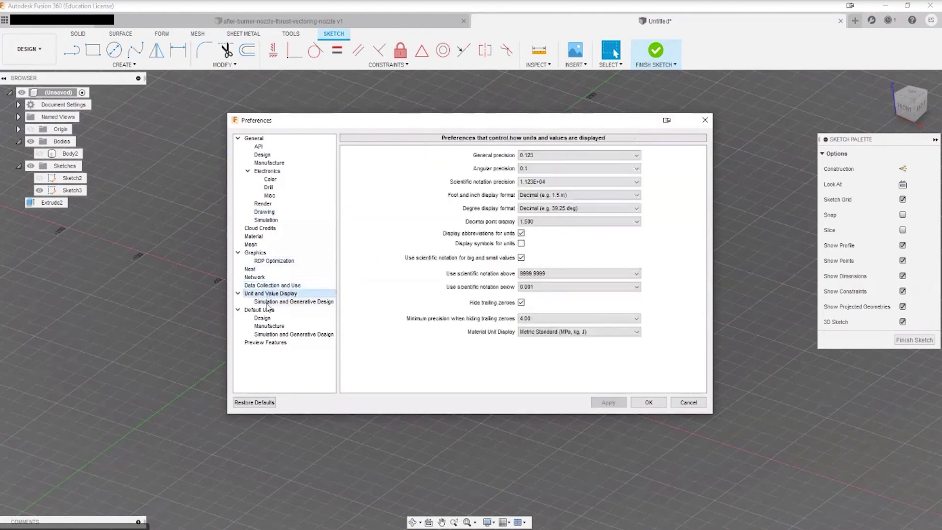
{"action": "left_click", "coordinate": [268, 302]}
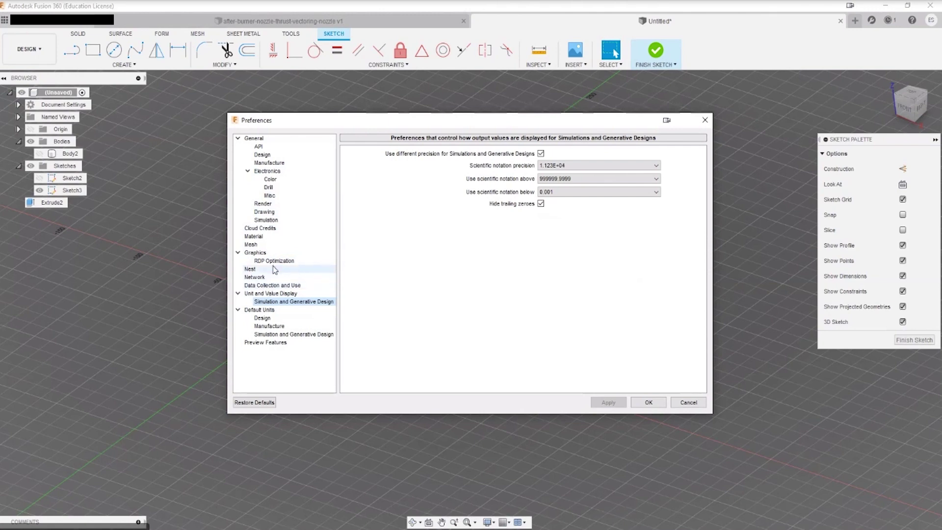
{"action": "left_click", "coordinate": [271, 286]}
{"action": "left_click", "coordinate": [271, 293]}
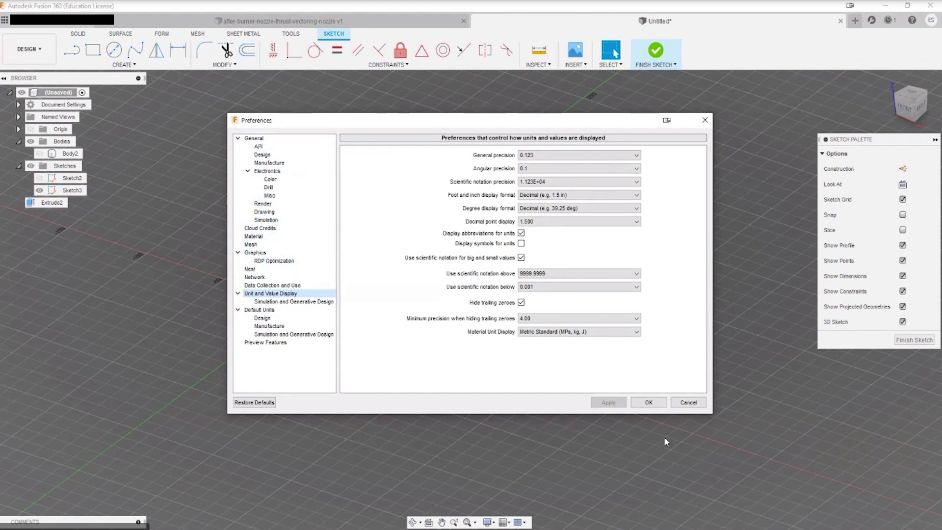
{"action": "left_click", "coordinate": [689, 403]}
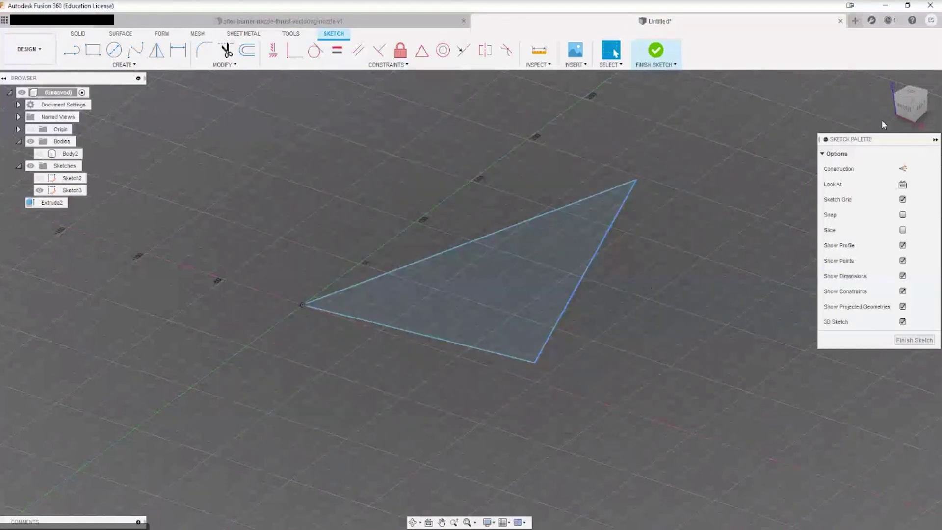
Finish the triangle sketch.
{"action": "left_click_drag", "start_coordinate": [909, 92], "coordinate": [911, 106]}
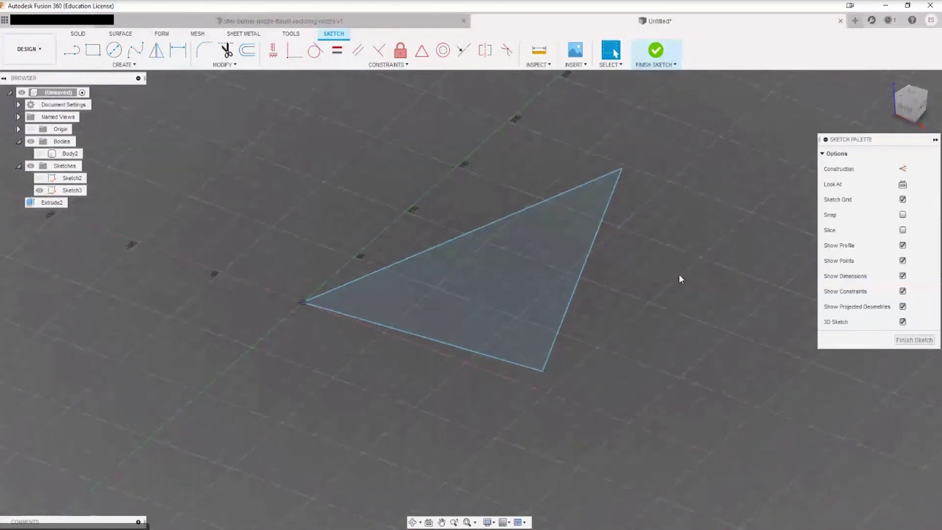
{"action": "middle_click_drag", "start_coordinate": [679, 274], "coordinate": [592, 306]}
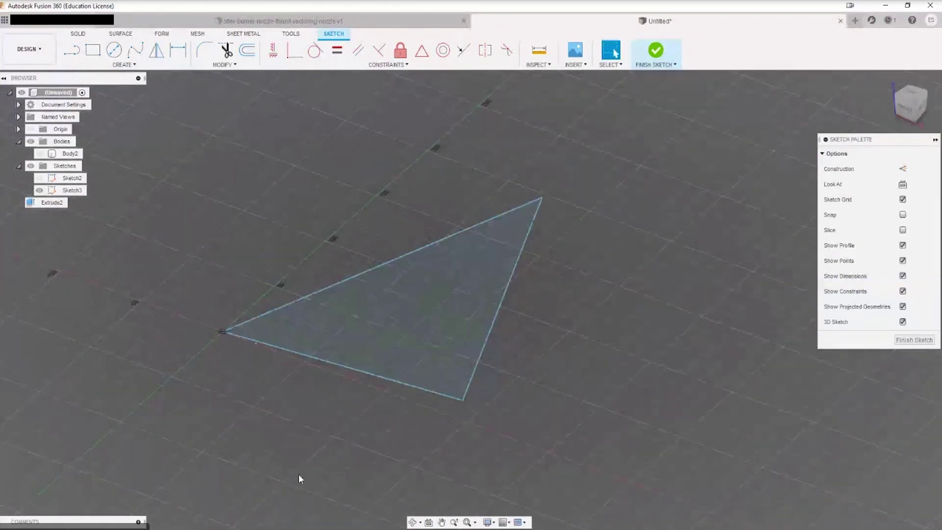
{"action": "left_click", "coordinate": [657, 51]}
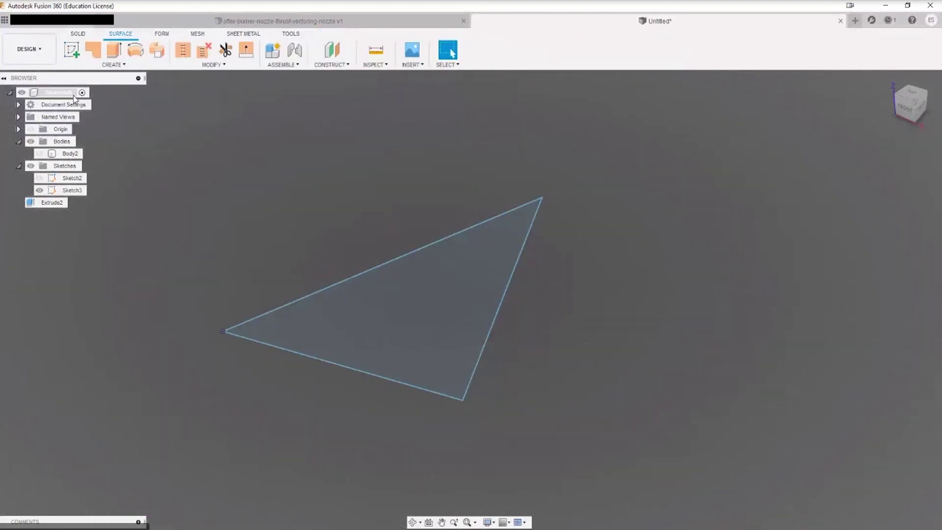
Start a 3D sketch on the vertical YZ plane and draw two lines joining the triangle's origin corner, a raised apex and the far corner.
{"action": "left_click", "coordinate": [71, 49]}
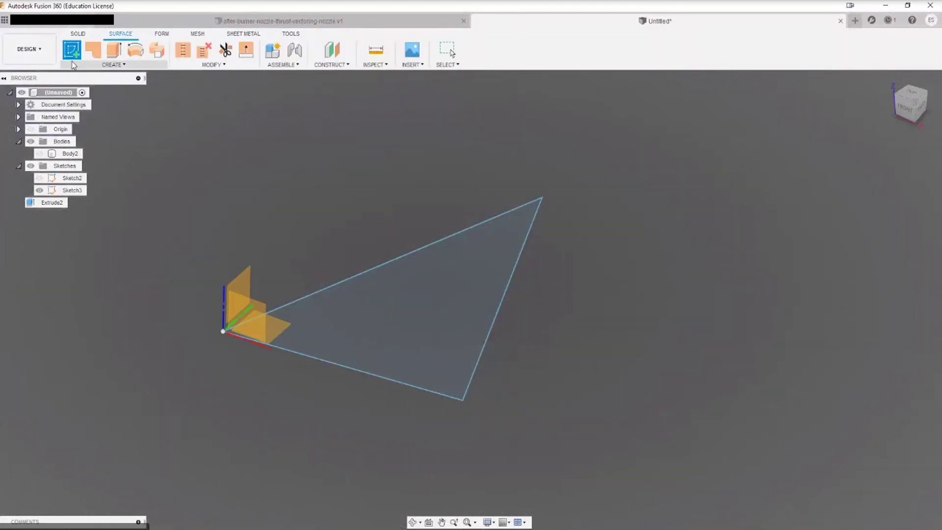
{"action": "left_click", "coordinate": [246, 287]}
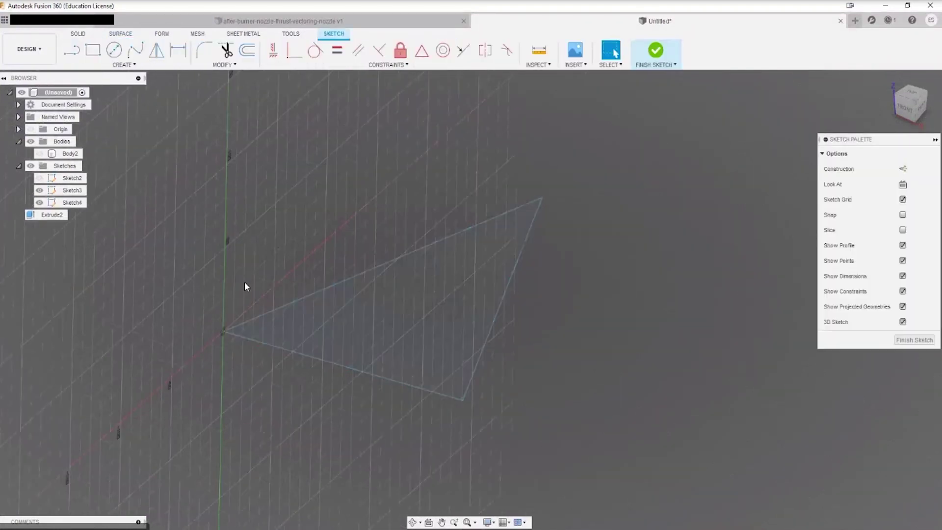
{"action": "left_click", "coordinate": [72, 49]}
{"action": "left_click", "coordinate": [223, 331]}
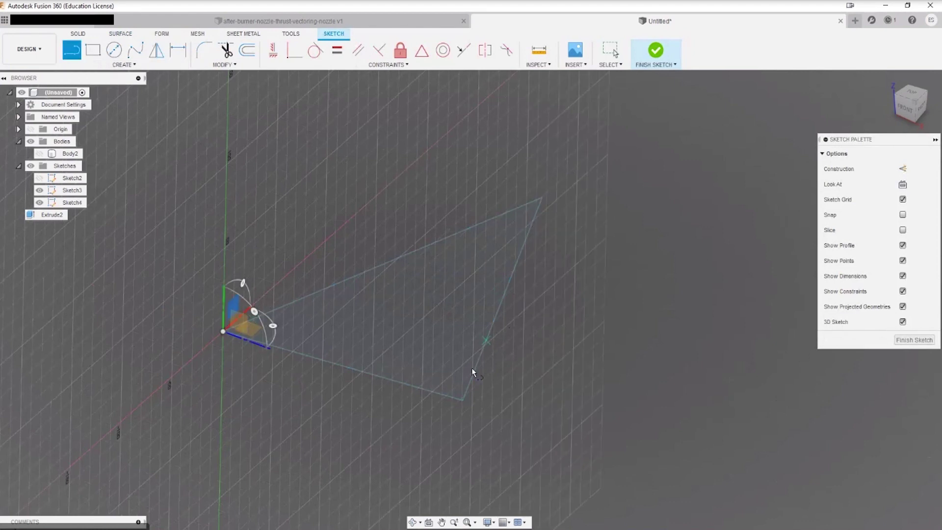
{"action": "left_click", "coordinate": [224, 332]}
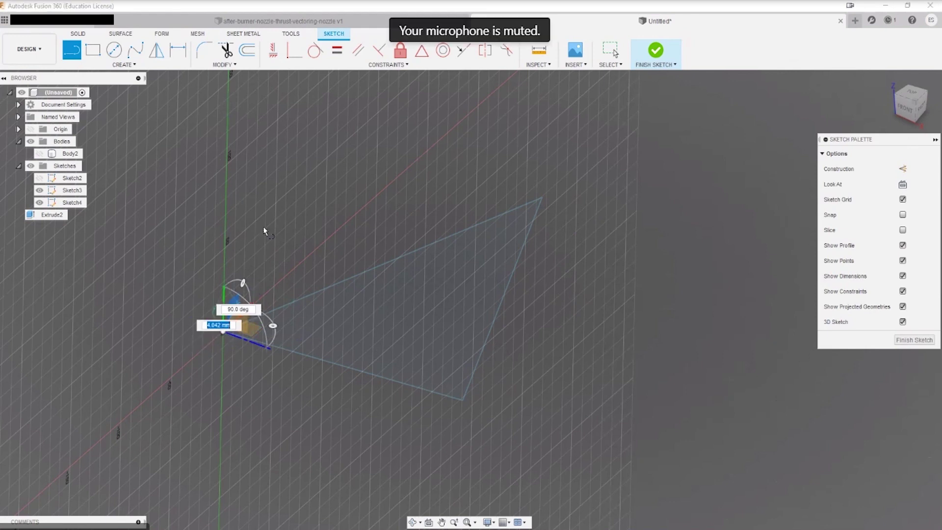
{"action": "left_click", "coordinate": [289, 148]}
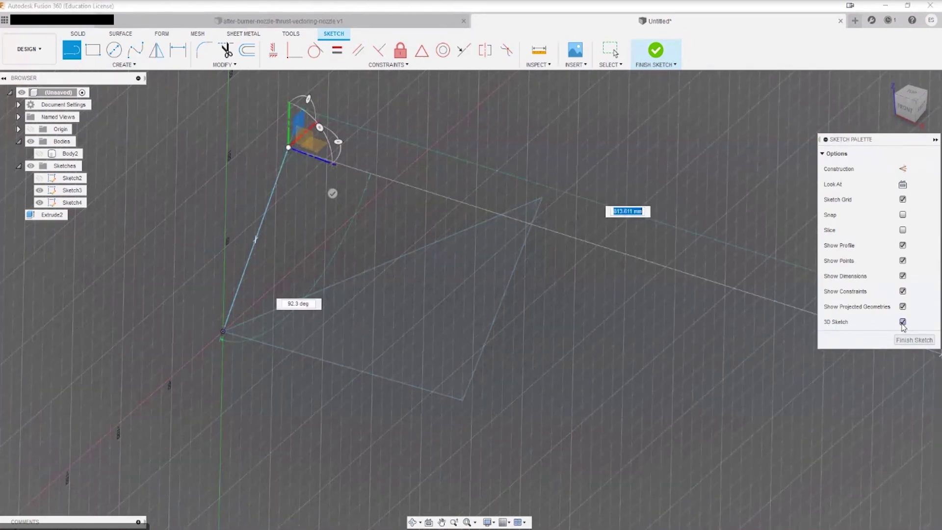
{"action": "left_click", "coordinate": [478, 180]}
{"action": "middle_click_drag", "start_coordinate": [478, 181], "coordinate": [442, 206], "text": "shift"}
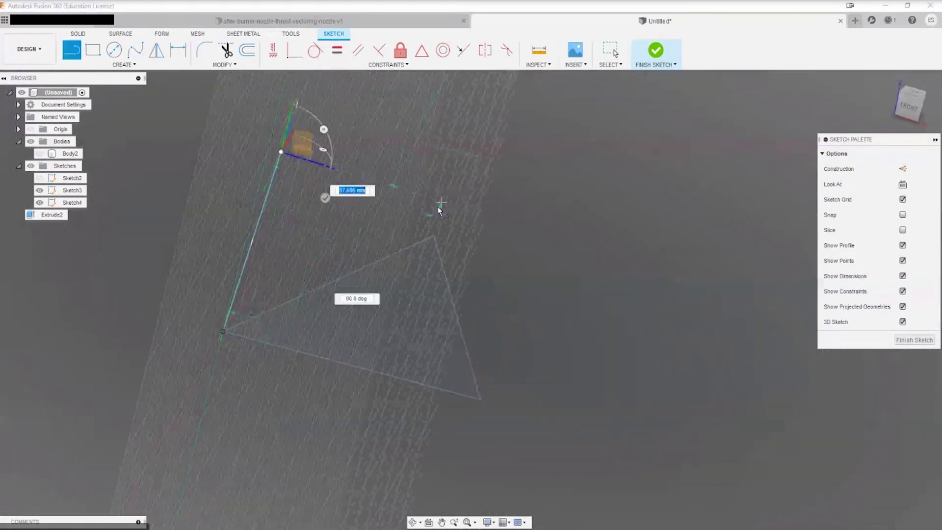
{"action": "left_click", "coordinate": [434, 235]}
{"action": "key", "text": "Escape"}
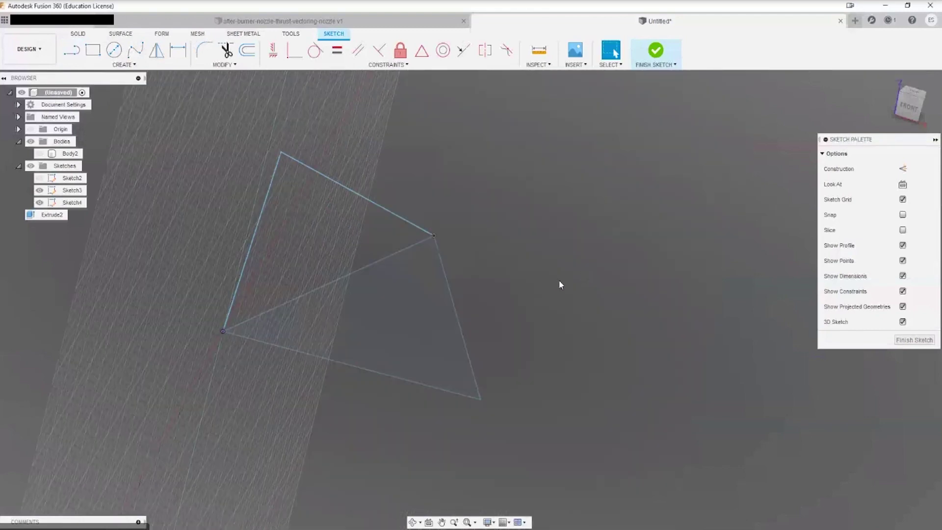
Draw a line from the raised apex to the triangle's remaining corner and finish the sketch.
{"action": "mouse_move", "coordinate": [570, 249]}
{"action": "middle_mouse_down", "text": "shift"}
{"action": "mouse_move", "coordinate": [574, 260]}
{"action": "mouse_move", "coordinate": [584, 247]}
{"action": "mouse_move", "coordinate": [625, 288]}
{"action": "mouse_move", "coordinate": [616, 309]}
{"action": "mouse_move", "coordinate": [611, 273]}
{"action": "mouse_move", "coordinate": [633, 258]}
{"action": "middle_mouse_up", "text": "shift"}
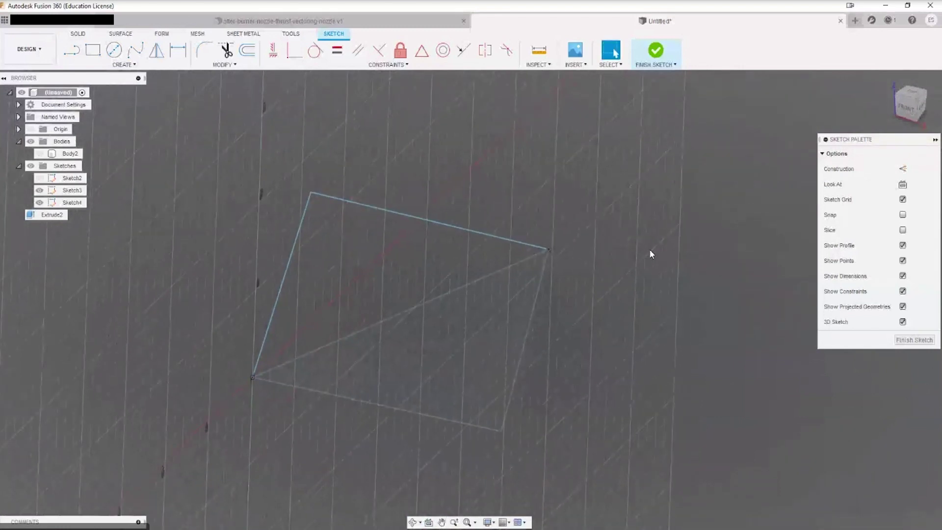
{"action": "key", "text": "l"}
{"action": "left_click", "coordinate": [252, 377]}
{"action": "left_click", "coordinate": [312, 194]}
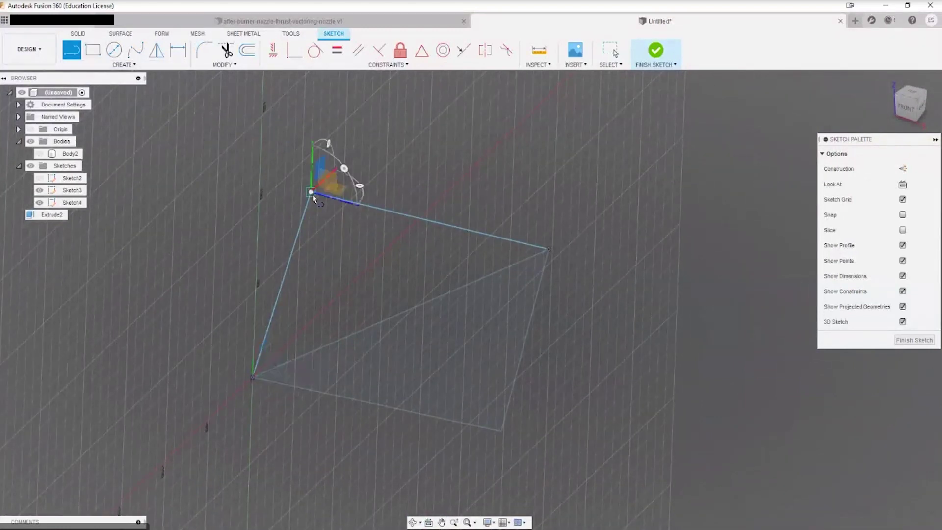
{"action": "left_click", "coordinate": [502, 432]}
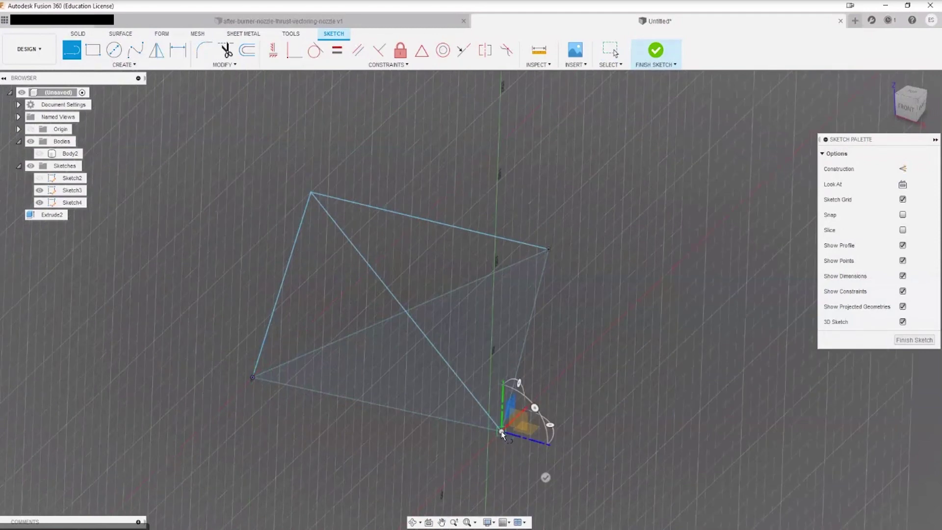
{"action": "key", "text": "Escape"}
{"action": "left_click", "coordinate": [656, 51]}
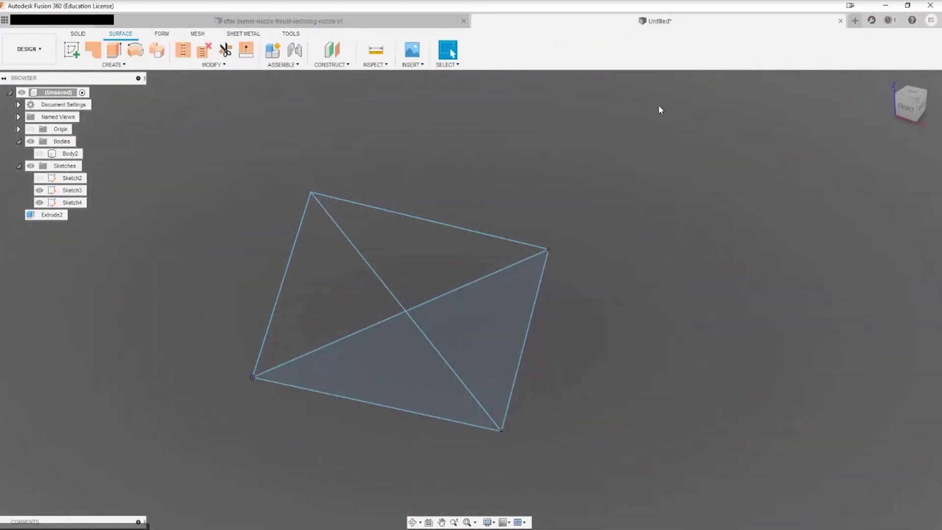
Try to patch the open side face using the two sketch lines that run from the apex.
{"action": "mouse_move", "coordinate": [646, 345]}
{"action": "middle_mouse_down", "text": "shift"}
{"action": "mouse_move", "coordinate": [661, 307]}
{"action": "mouse_move", "coordinate": [661, 326]}
{"action": "mouse_move", "coordinate": [585, 341]}
{"action": "mouse_move", "coordinate": [696, 326]}
{"action": "mouse_move", "coordinate": [665, 307]}
{"action": "mouse_move", "coordinate": [632, 339]}
{"action": "middle_mouse_up", "text": "shift"}
{"action": "key", "text": "Escape"}
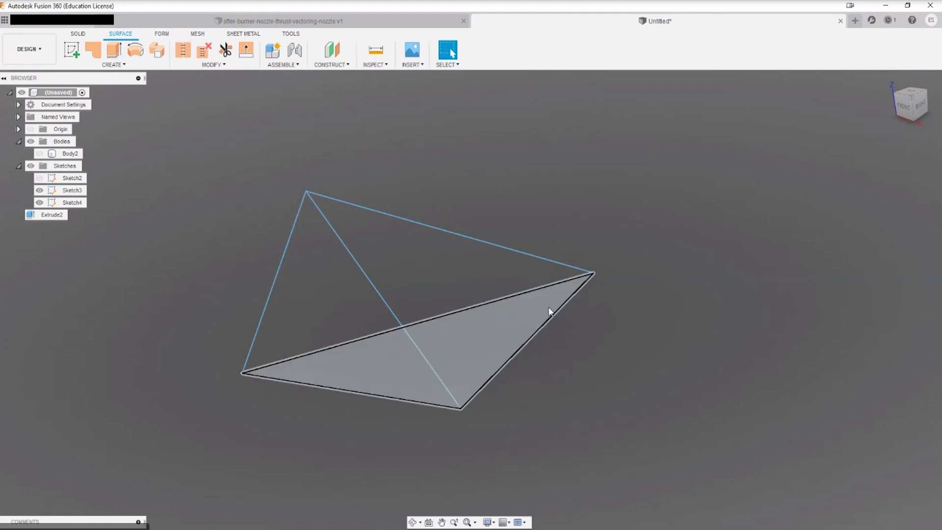
{"action": "left_click", "coordinate": [93, 49]}
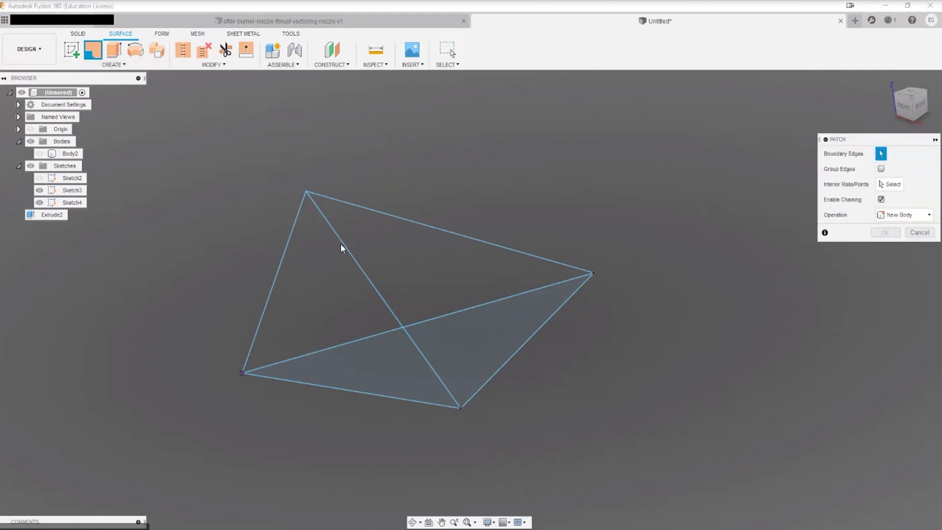
{"action": "left_click", "coordinate": [343, 244]}
{"action": "left_click", "coordinate": [486, 242]}
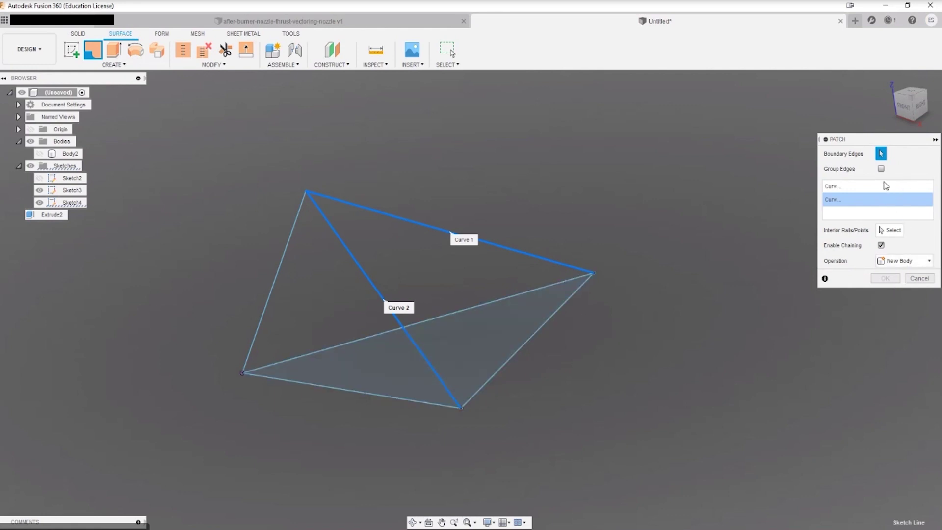
{"action": "left_click", "coordinate": [919, 279]}
Patch the base triangle profile as a new surface body.
{"action": "left_click", "coordinate": [93, 50]}
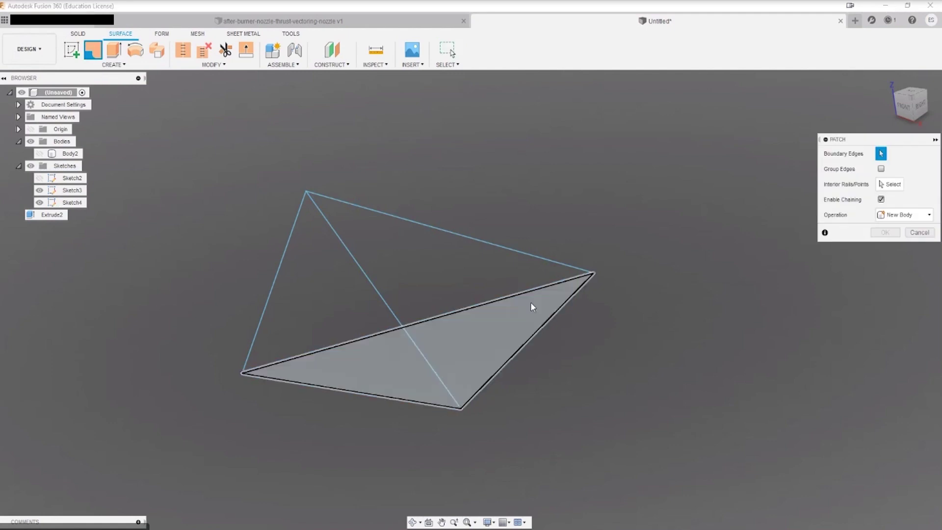
{"action": "left_click", "coordinate": [494, 332]}
{"action": "left_click", "coordinate": [885, 278]}
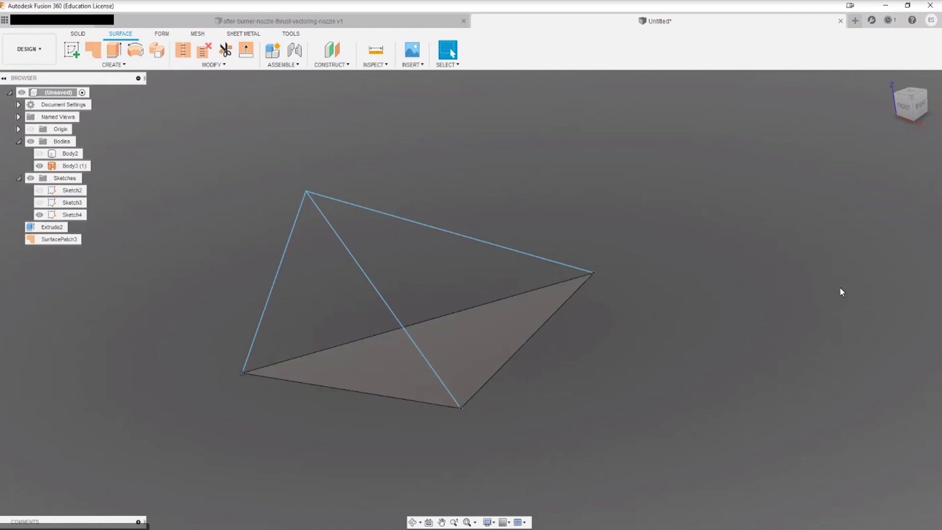
{"action": "mouse_move", "coordinate": [579, 401]}
{"action": "middle_mouse_down", "text": "shift"}
{"action": "mouse_move", "coordinate": [601, 375]}
{"action": "mouse_move", "coordinate": [603, 339]}
{"action": "mouse_move", "coordinate": [591, 378]}
{"action": "mouse_move", "coordinate": [558, 420]}
{"action": "mouse_move", "coordinate": [568, 437]}
{"action": "mouse_move", "coordinate": [568, 415]}
{"action": "middle_mouse_up", "text": "shift"}
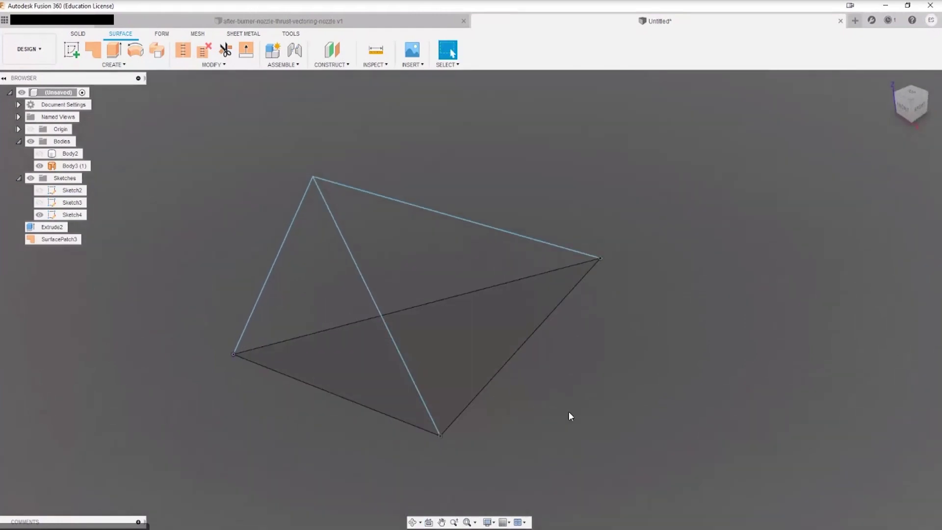
{"action": "left_click", "coordinate": [92, 52]}
{"action": "key", "text": "Escape"}
{"action": "middle_click_drag", "start_coordinate": [580, 339], "coordinate": [509, 360], "text": "shift"}
{"action": "scroll", "coordinate": [428, 352], "scroll_direction": "down", "scroll_amount": 3}
{"action": "left_click", "coordinate": [434, 347]}
{"action": "key", "text": "Escape"}
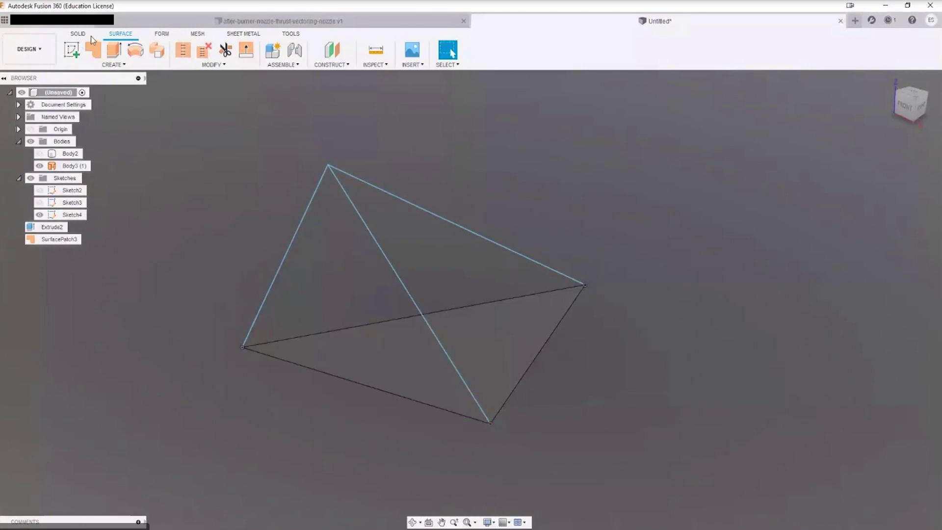
{"action": "mouse_move", "coordinate": [582, 236]}
{"action": "middle_mouse_down", "text": "shift"}
{"action": "mouse_move", "coordinate": [589, 217]}
{"action": "mouse_move", "coordinate": [589, 226]}
{"action": "middle_mouse_up", "text": "shift"}
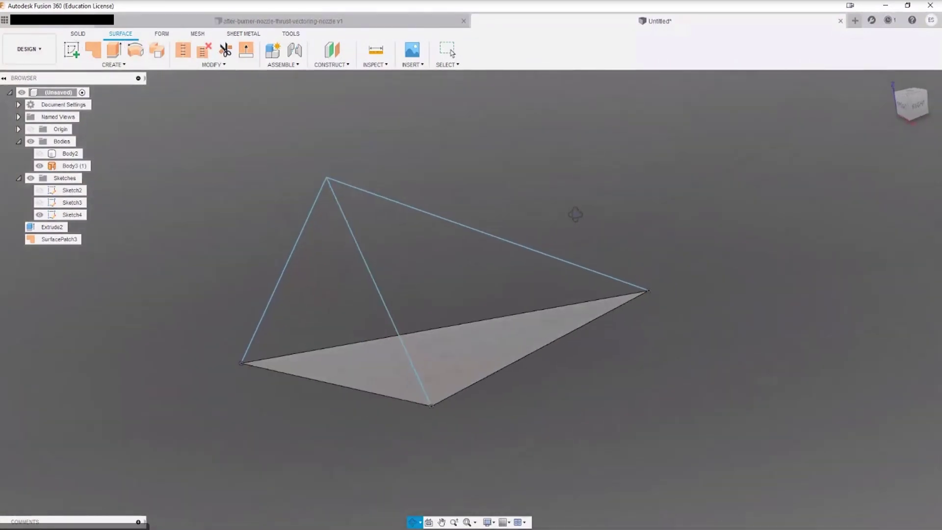
{"action": "left_click", "coordinate": [93, 49]}
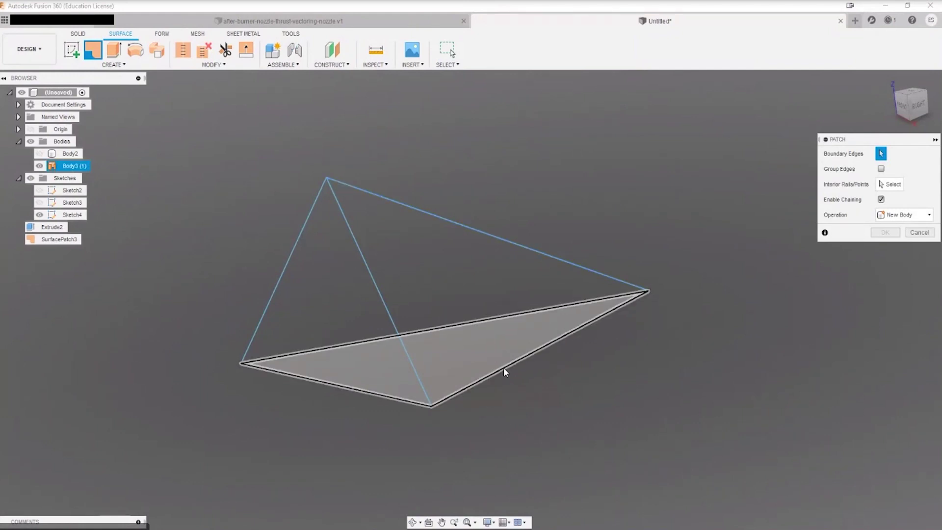
{"action": "key", "text": "Escape"}
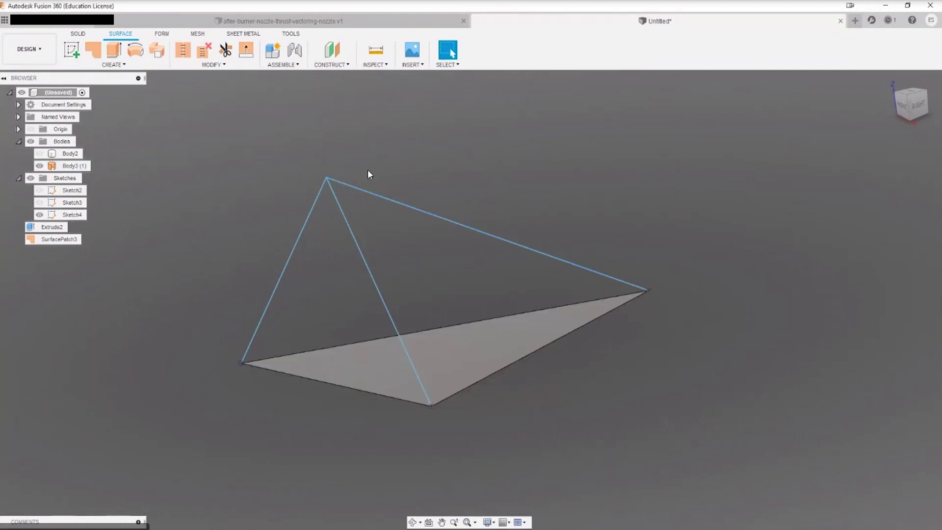
{"action": "left_click", "coordinate": [81, 45]}
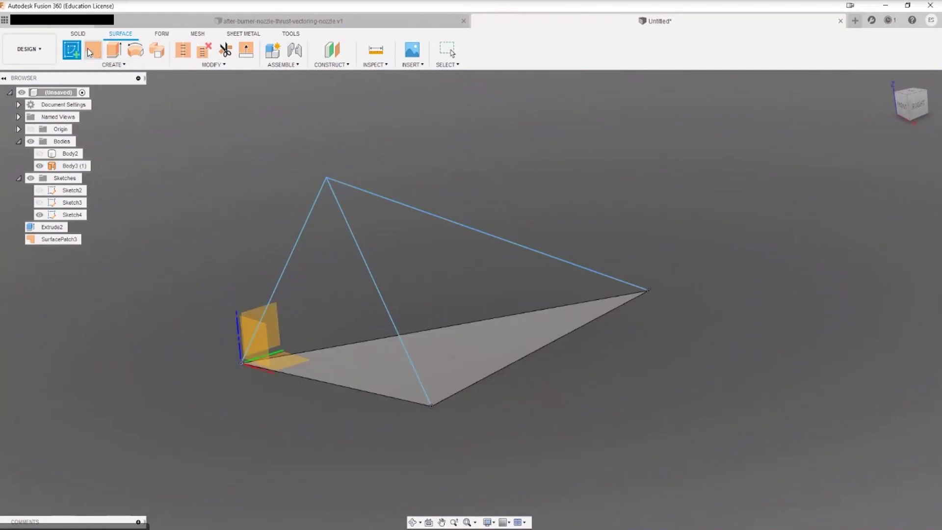
{"action": "key", "text": "Escape"}
Edit the 3D sketch to trace lines over the three base triangle edges, closing the side profiles, and finish the sketch.
{"action": "right_click", "coordinate": [350, 226]}
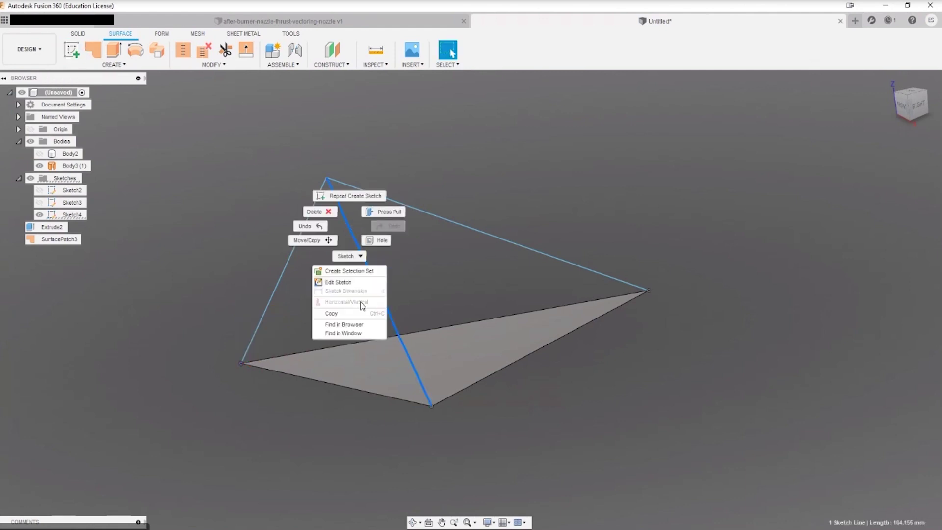
{"action": "left_click", "coordinate": [343, 281]}
{"action": "key", "text": "l"}
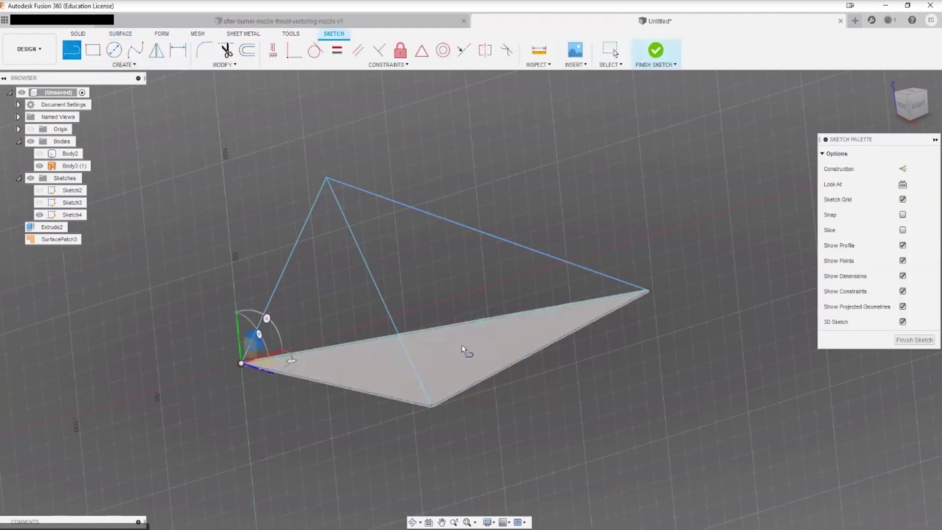
{"action": "left_click", "coordinate": [431, 406]}
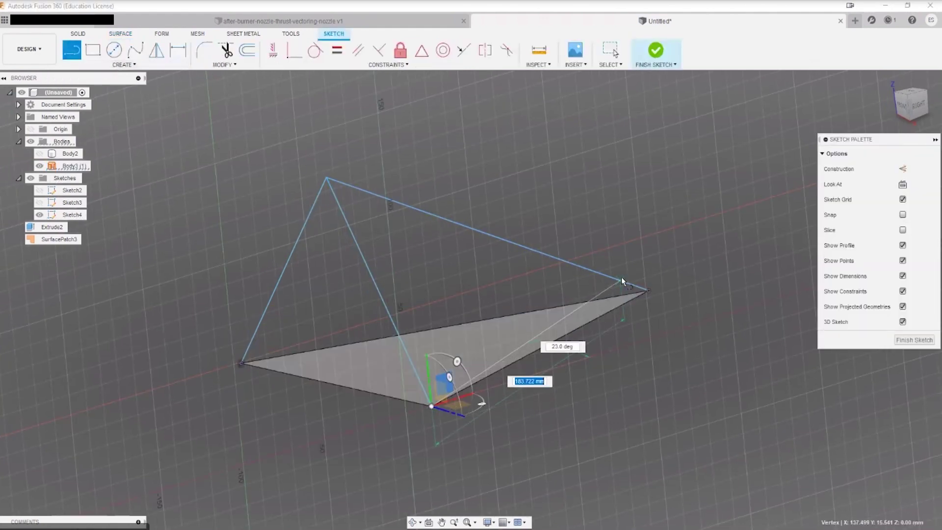
{"action": "left_click", "coordinate": [649, 291]}
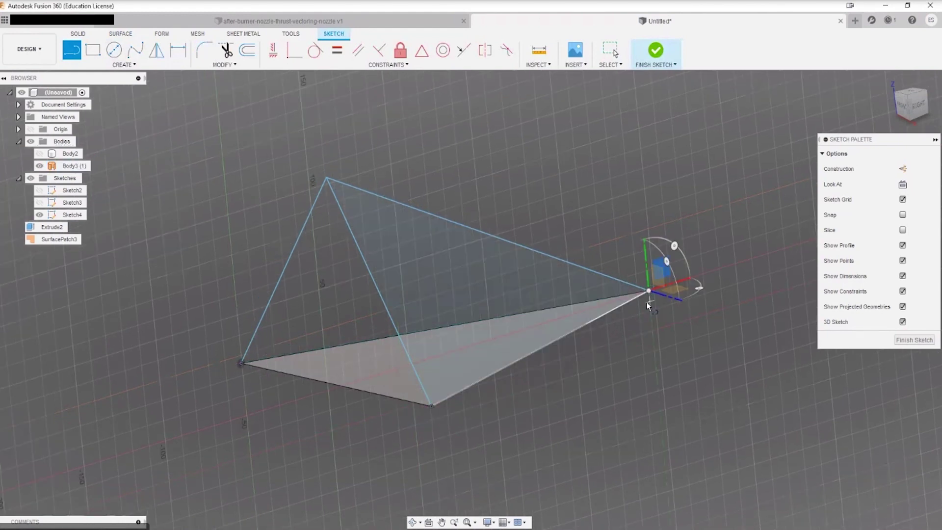
{"action": "left_click", "coordinate": [241, 364]}
{"action": "left_click", "coordinate": [431, 407]}
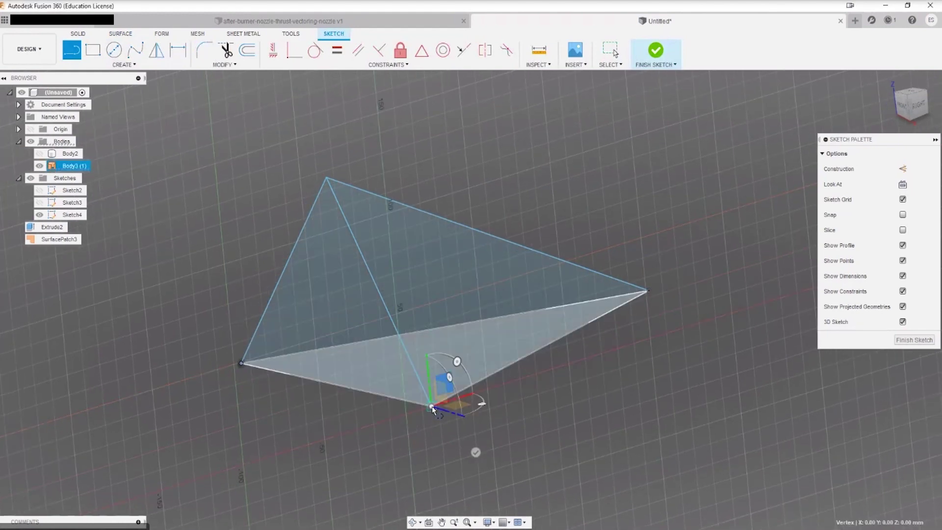
{"action": "key", "text": "Escape"}
{"action": "left_click", "coordinate": [656, 58]}
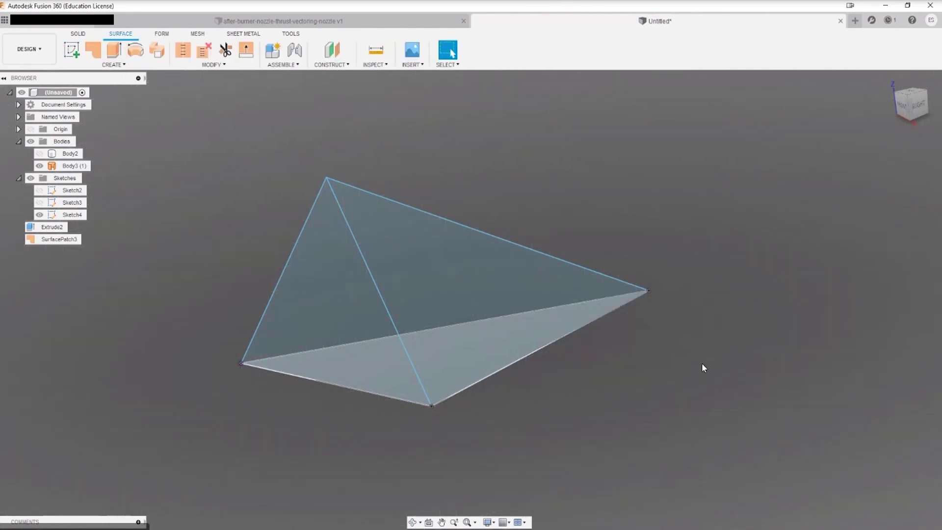
Hide the base surface body to examine the closed pyramid sketch from several angles, and show the body again.
{"action": "mouse_move", "coordinate": [702, 363]}
{"action": "middle_mouse_down", "text": "shift"}
{"action": "mouse_move", "coordinate": [717, 348]}
{"action": "mouse_move", "coordinate": [711, 360]}
{"action": "mouse_move", "coordinate": [679, 337]}
{"action": "middle_mouse_up", "text": "shift"}
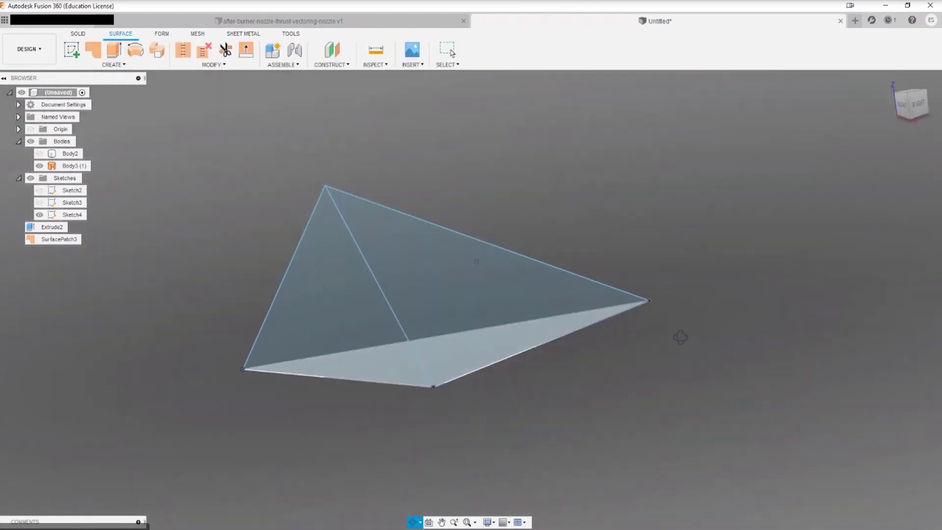
{"action": "left_click", "coordinate": [40, 166]}
{"action": "mouse_move", "coordinate": [93, 264]}
{"action": "middle_mouse_down", "text": "shift"}
{"action": "mouse_move", "coordinate": [162, 269]}
{"action": "mouse_move", "coordinate": [147, 332]}
{"action": "middle_mouse_up", "text": "shift"}
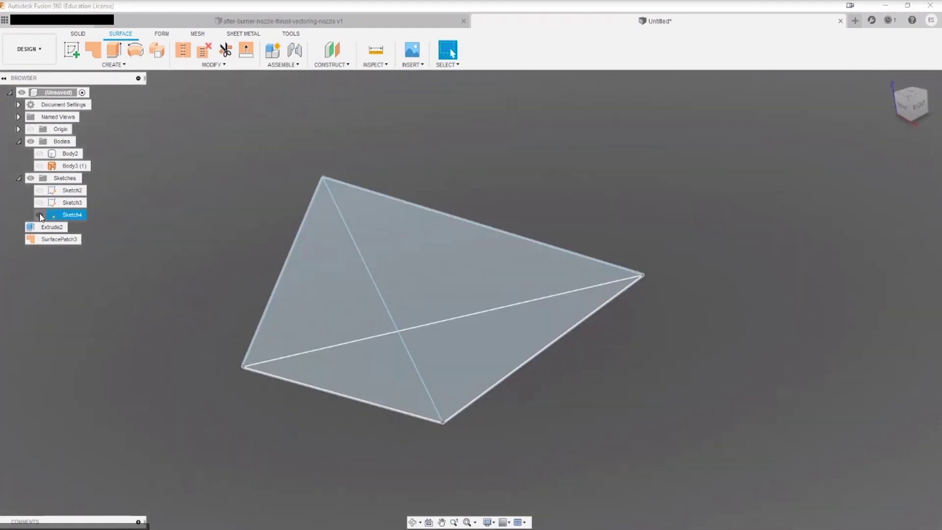
{"action": "left_click", "coordinate": [39, 215]}
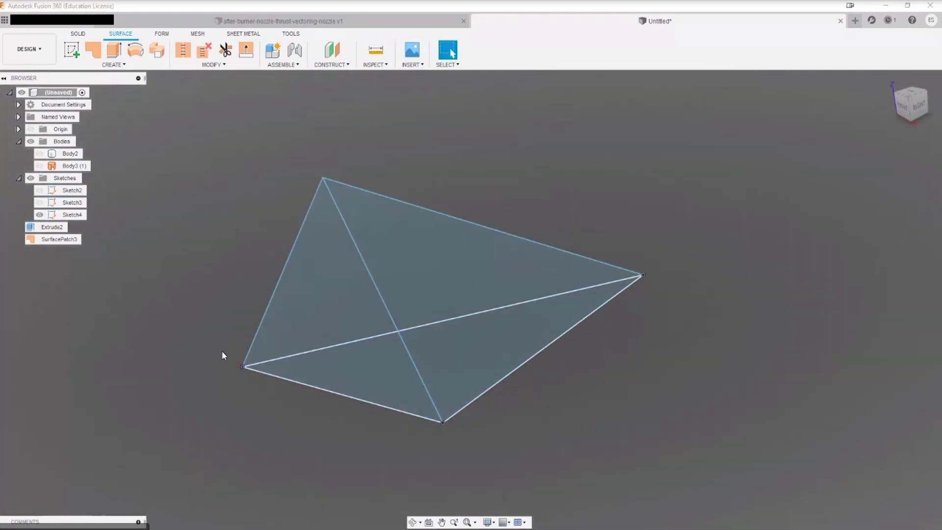
{"action": "middle_click_drag", "start_coordinate": [222, 352], "coordinate": [194, 366], "text": "shift"}
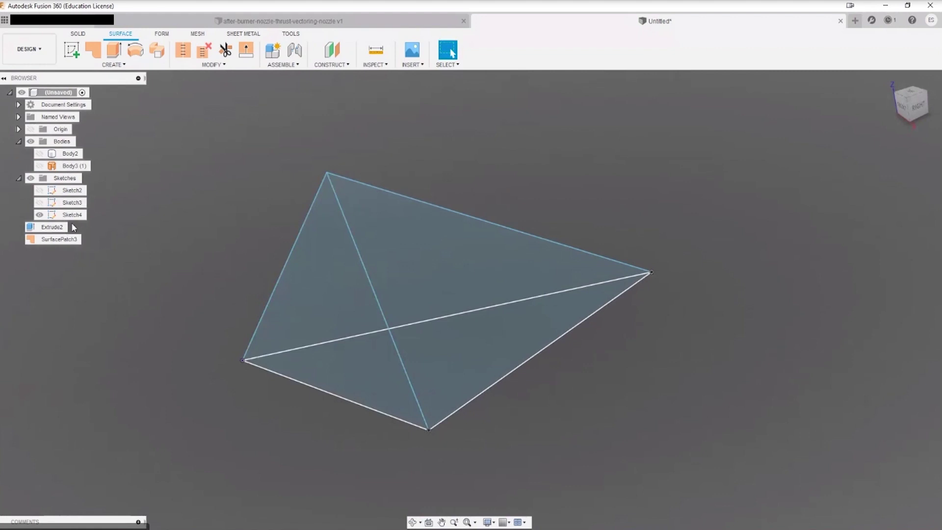
{"action": "middle_click_drag", "start_coordinate": [319, 325], "coordinate": [374, 379], "text": "shift"}
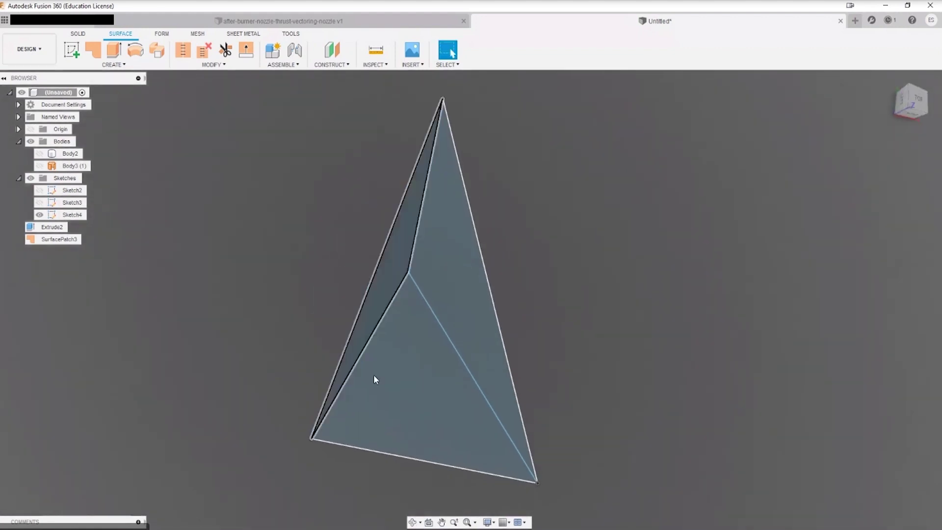
{"action": "middle_click_drag", "start_coordinate": [389, 265], "coordinate": [387, 391], "text": "shift"}
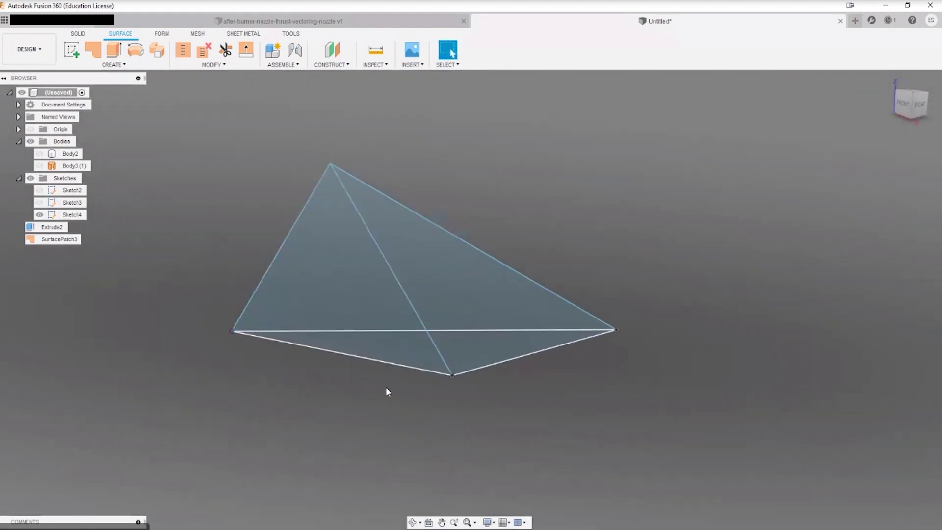
{"action": "left_click", "coordinate": [39, 169]}
{"action": "left_click", "coordinate": [39, 166]}
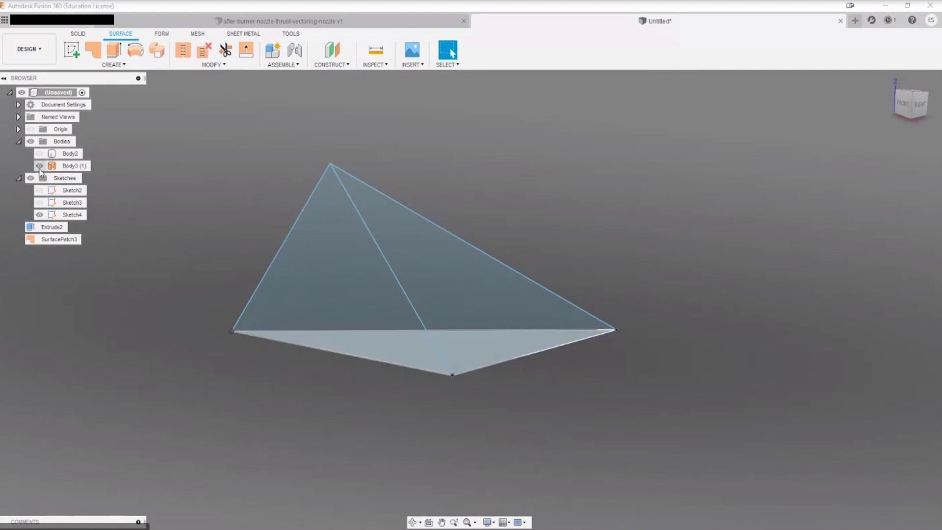
Patch the large right-hand side profile of the 3D pyramid sketch as a new surface body.
{"action": "middle_click_drag", "start_coordinate": [143, 275], "coordinate": [148, 314], "text": "shift"}
{"action": "left_click", "coordinate": [90, 57]}
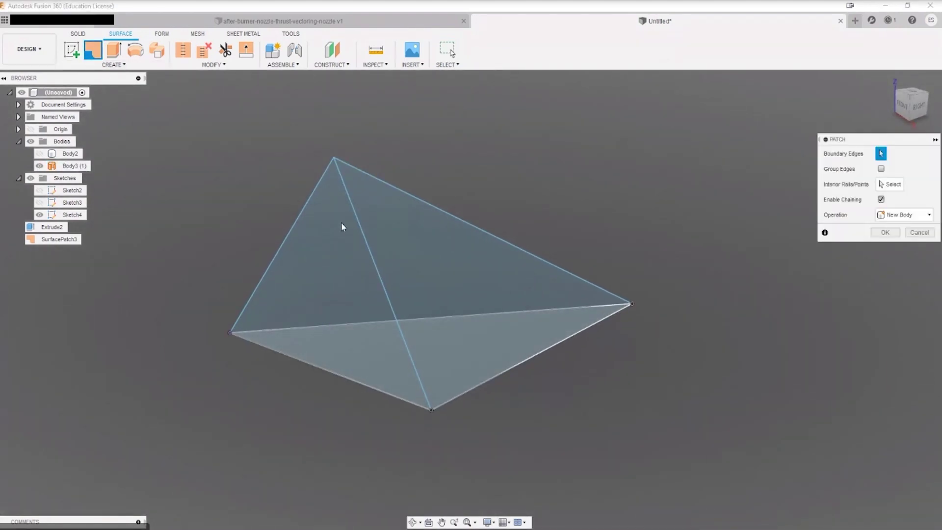
{"action": "left_click", "coordinate": [438, 275]}
{"action": "left_click", "coordinate": [887, 278]}
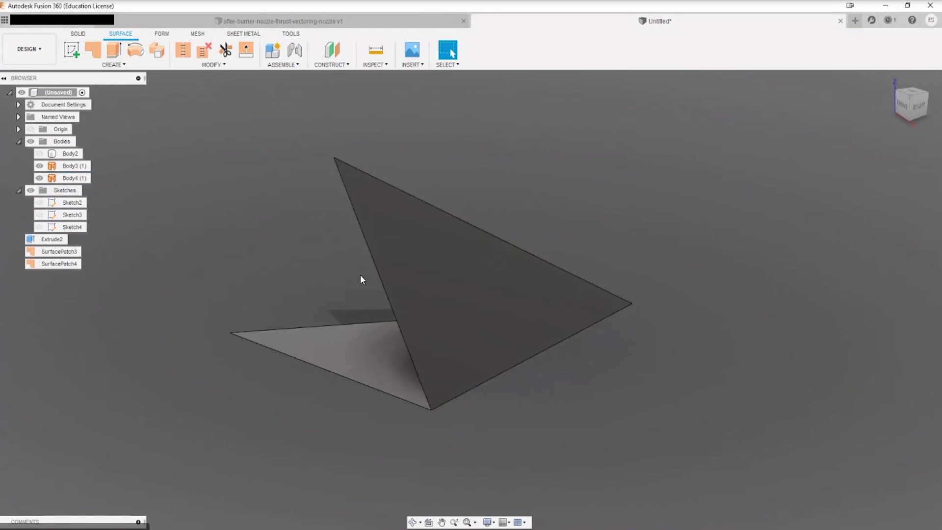
Show the 3D pyramid sketch again and patch its front side profile as a new surface body.
{"action": "left_click", "coordinate": [43, 229]}
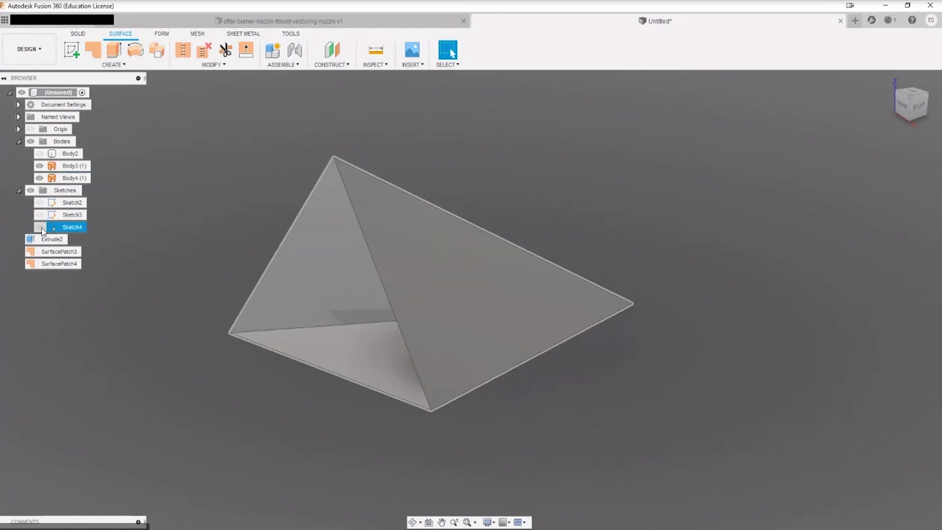
{"action": "left_click", "coordinate": [40, 227]}
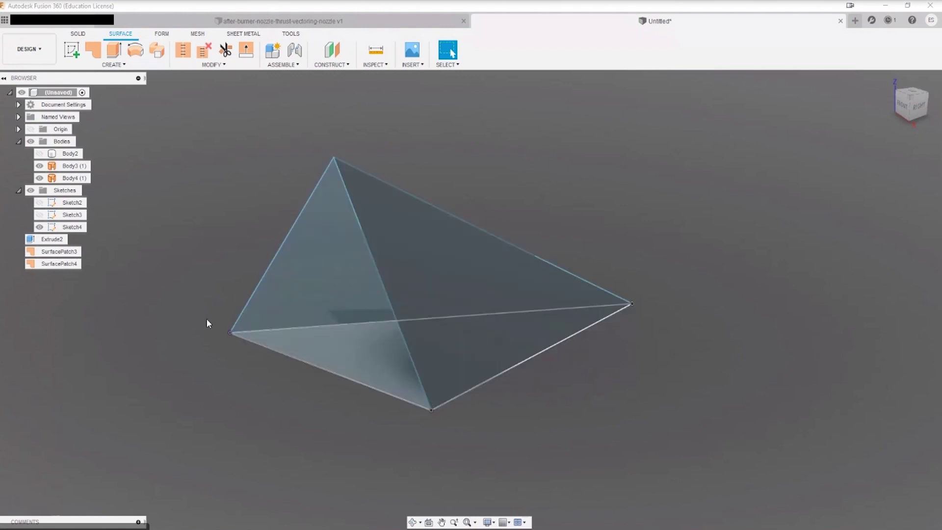
{"action": "left_click", "coordinate": [39, 230]}
{"action": "left_click", "coordinate": [39, 227]}
{"action": "left_click", "coordinate": [92, 52]}
{"action": "left_click", "coordinate": [313, 261]}
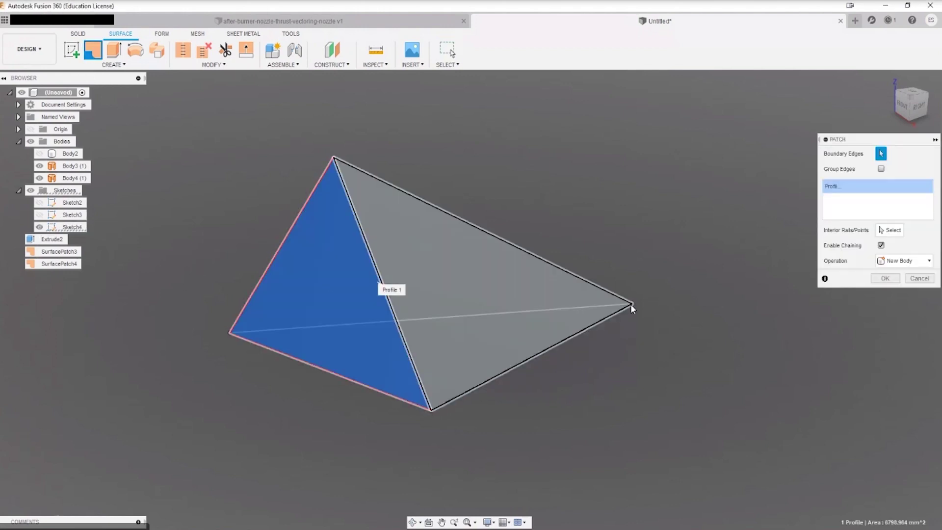
{"action": "key", "text": "Return"}
Patch the remaining open side profile at the back of the pyramid sketch as a new surface body.
{"action": "middle_click_drag", "start_coordinate": [525, 207], "coordinate": [596, 204], "text": "shift"}
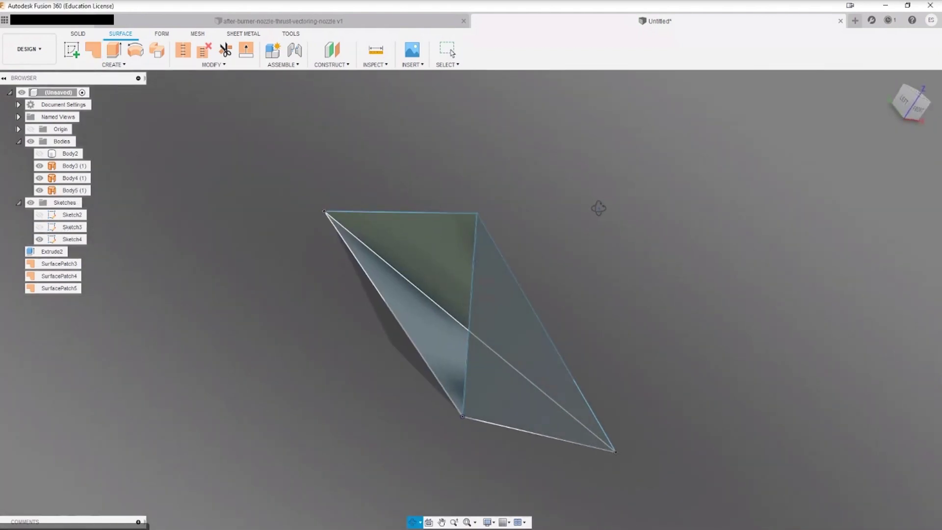
{"action": "left_click", "coordinate": [93, 50]}
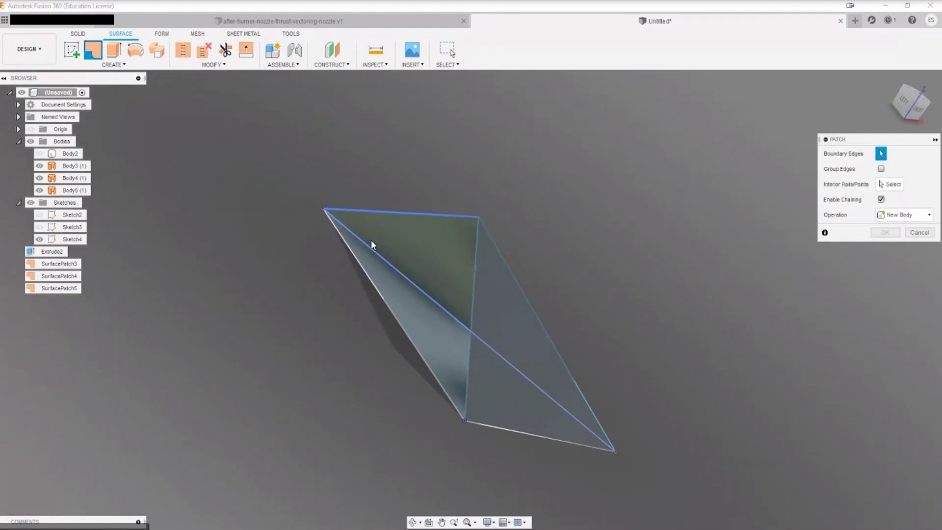
{"action": "left_click", "coordinate": [420, 254]}
{"action": "middle_click_drag", "start_coordinate": [420, 254], "coordinate": [687, 295], "text": "shift"}
{"action": "left_click", "coordinate": [895, 278]}
{"action": "middle_click_drag", "start_coordinate": [638, 275], "coordinate": [706, 263], "text": "shift"}
{"action": "left_click", "coordinate": [40, 251]}
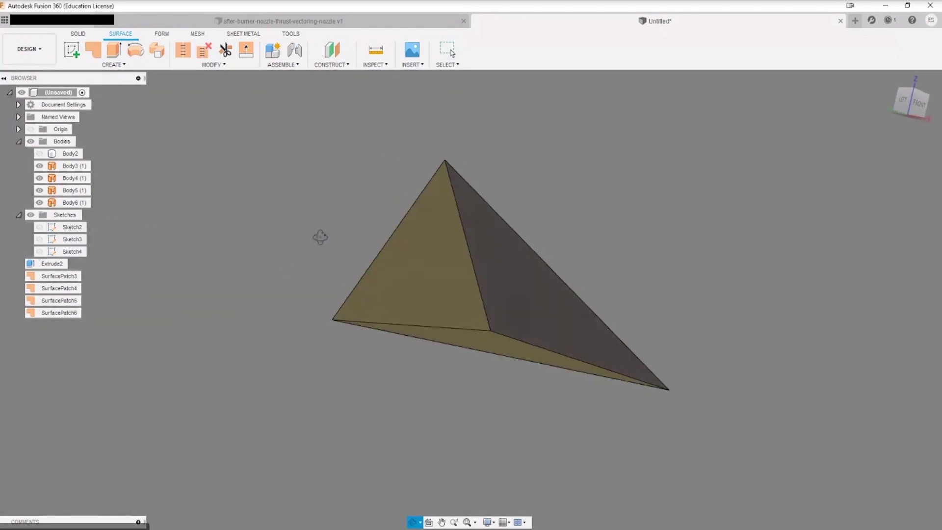
Examine the closed pyramid from several angles, selecting its patches to check that each face is a separate surface body.
{"action": "mouse_move", "coordinate": [320, 236]}
{"action": "middle_mouse_down", "text": "shift"}
{"action": "mouse_move", "coordinate": [343, 256]}
{"action": "mouse_move", "coordinate": [297, 196]}
{"action": "mouse_move", "coordinate": [296, 244]}
{"action": "mouse_move", "coordinate": [341, 265]}
{"action": "middle_mouse_up", "text": "shift"}
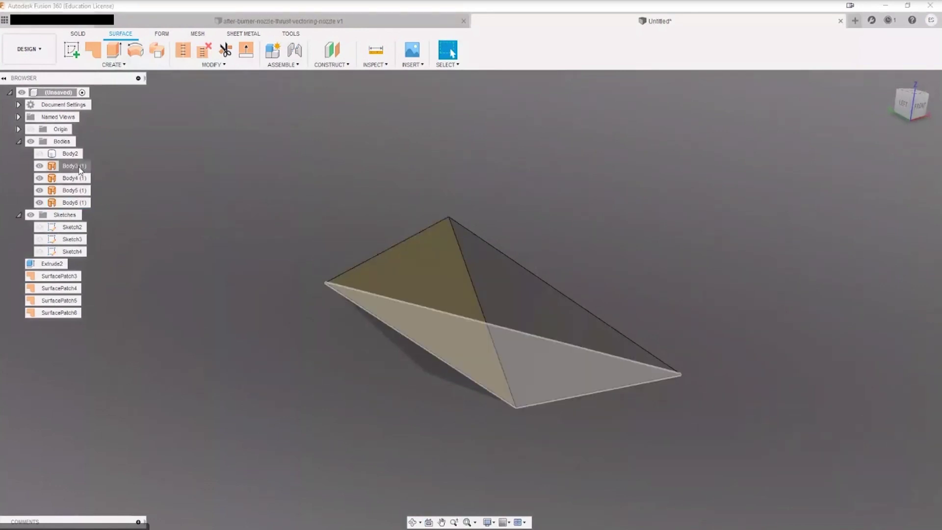
{"action": "left_click", "coordinate": [72, 190]}
{"action": "left_click", "coordinate": [307, 225]}
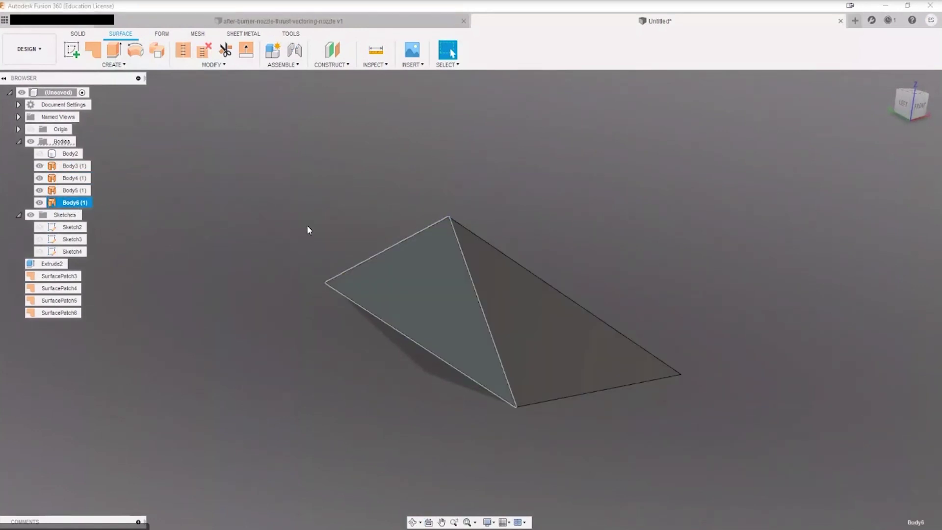
{"action": "middle_click_drag", "start_coordinate": [307, 225], "coordinate": [525, 166], "text": "shift"}
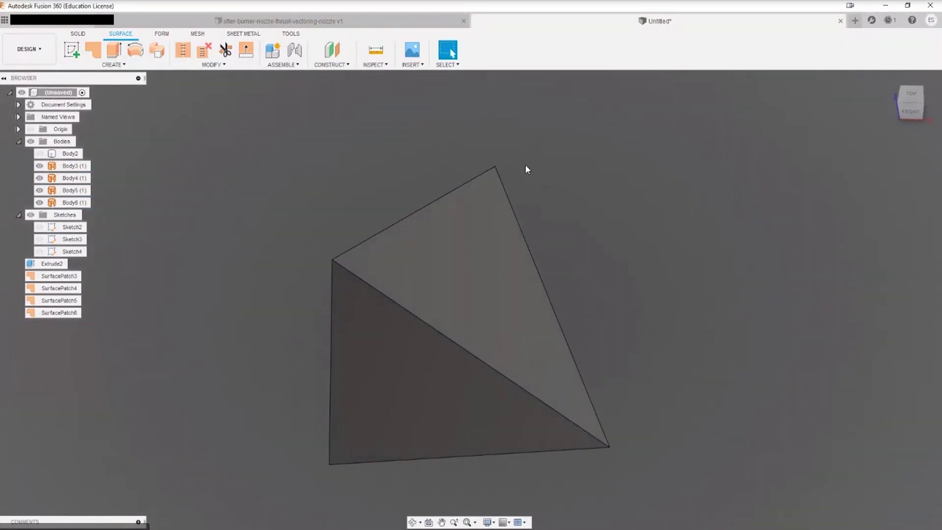
{"action": "middle_click_drag", "start_coordinate": [577, 231], "coordinate": [616, 227], "text": "shift"}
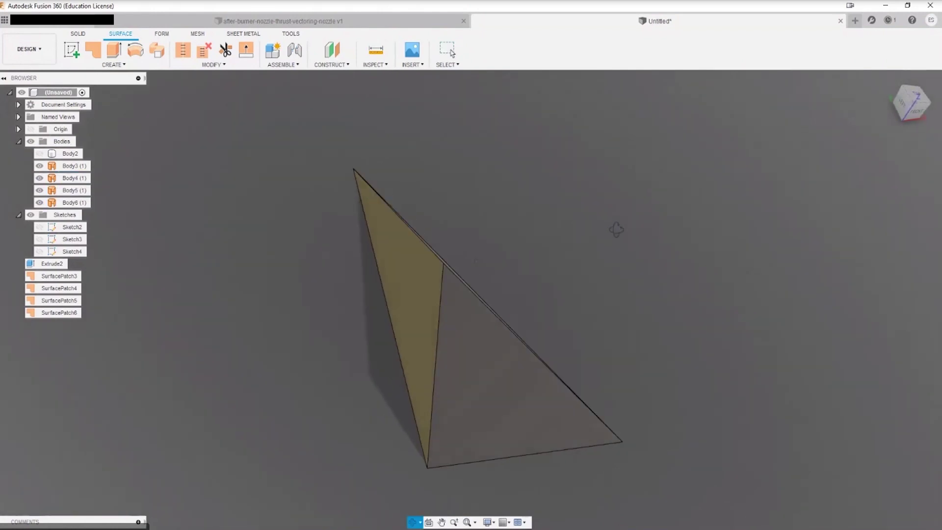
{"action": "left_click", "coordinate": [393, 251]}
{"action": "middle_click_drag", "start_coordinate": [393, 251], "coordinate": [398, 290], "text": "shift"}
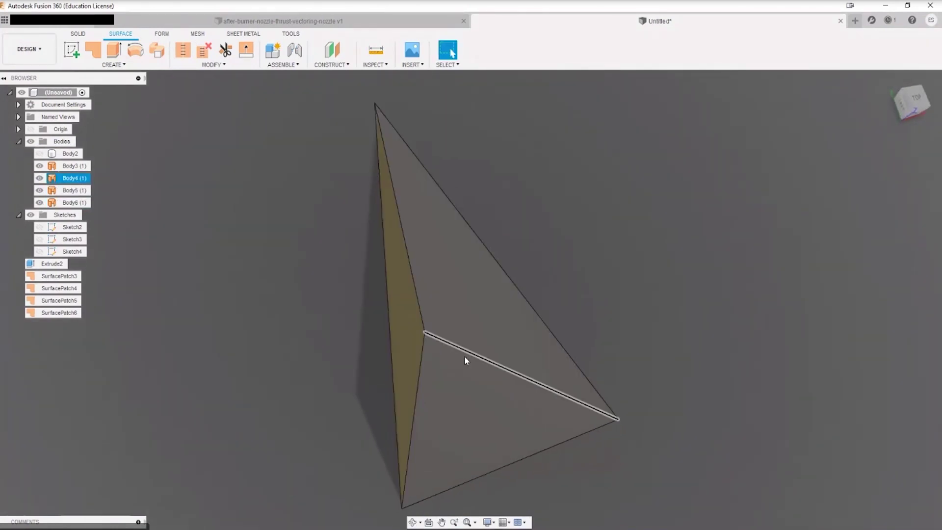
{"action": "left_click", "coordinate": [461, 378]}
{"action": "middle_click_drag", "start_coordinate": [459, 387], "coordinate": [401, 344], "text": "shift"}
{"action": "key", "text": "Escape"}
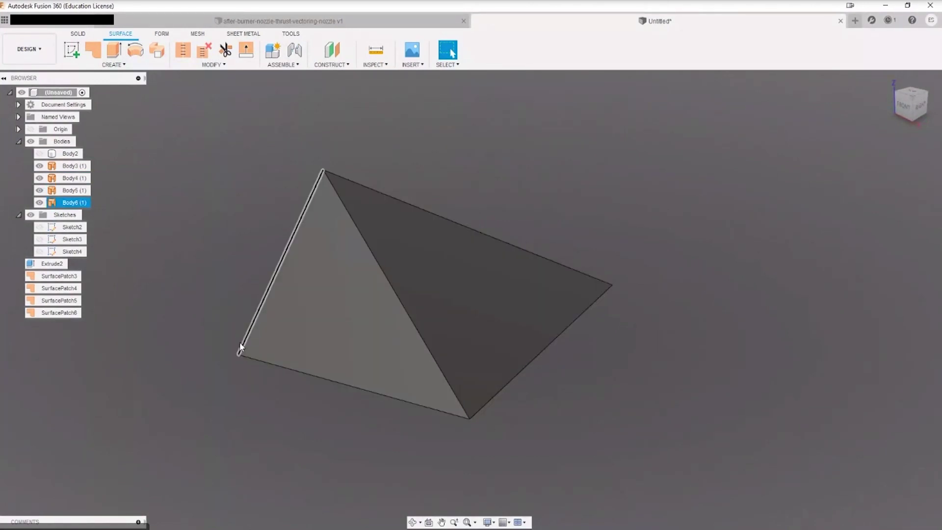
{"action": "left_click", "coordinate": [299, 282]}
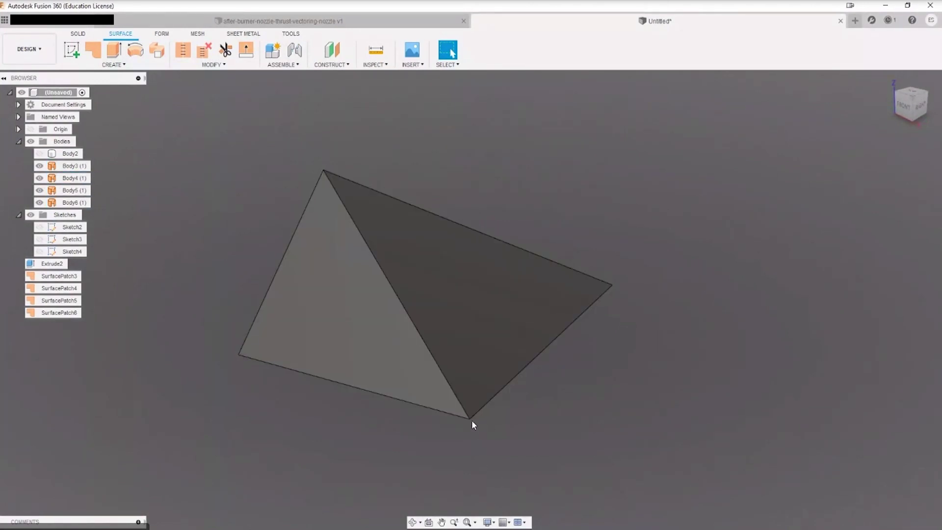
{"action": "left_click", "coordinate": [336, 65]}
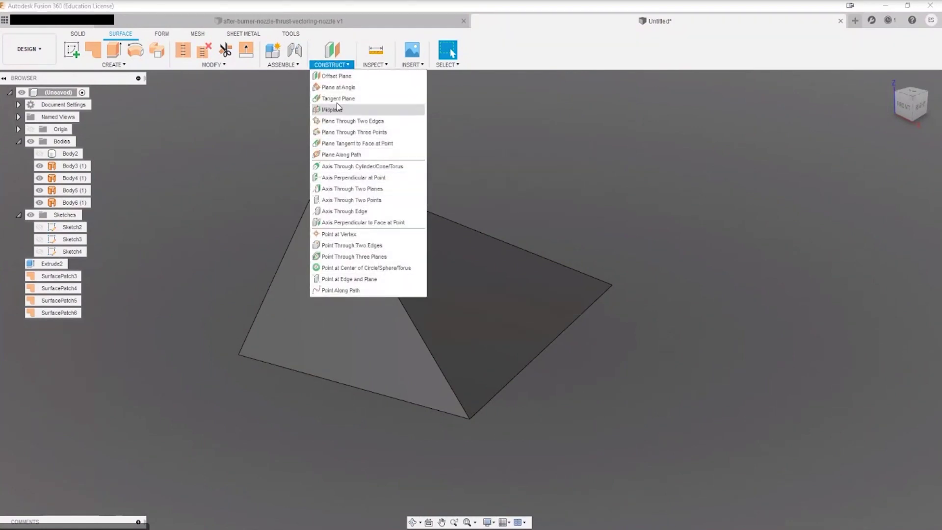
{"action": "left_click", "coordinate": [331, 63]}
{"action": "middle_click_drag", "start_coordinate": [476, 160], "coordinate": [515, 171], "text": "shift"}
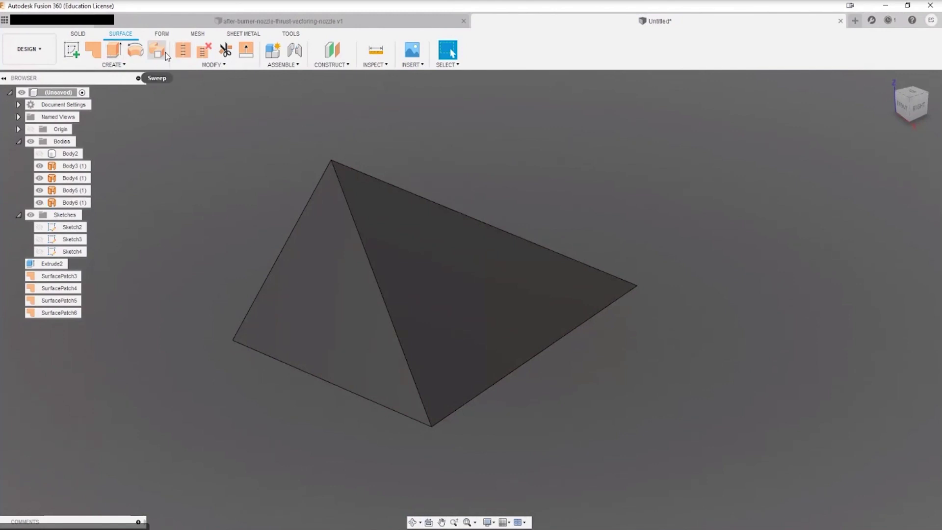
Stitch the base and three side surfaces of the pyramid together as a new body with a 0.10 mm tolerance.
{"action": "left_click", "coordinate": [183, 50]}
{"action": "left_click", "coordinate": [336, 282]}
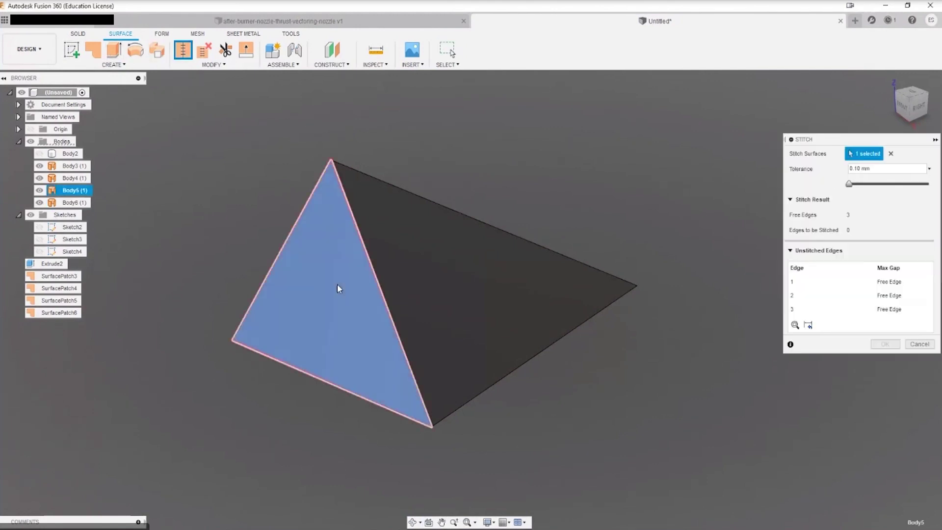
{"action": "left_click", "coordinate": [403, 245]}
{"action": "middle_click_drag", "start_coordinate": [534, 162], "coordinate": [429, 243], "text": "shift"}
{"action": "left_click", "coordinate": [429, 243]}
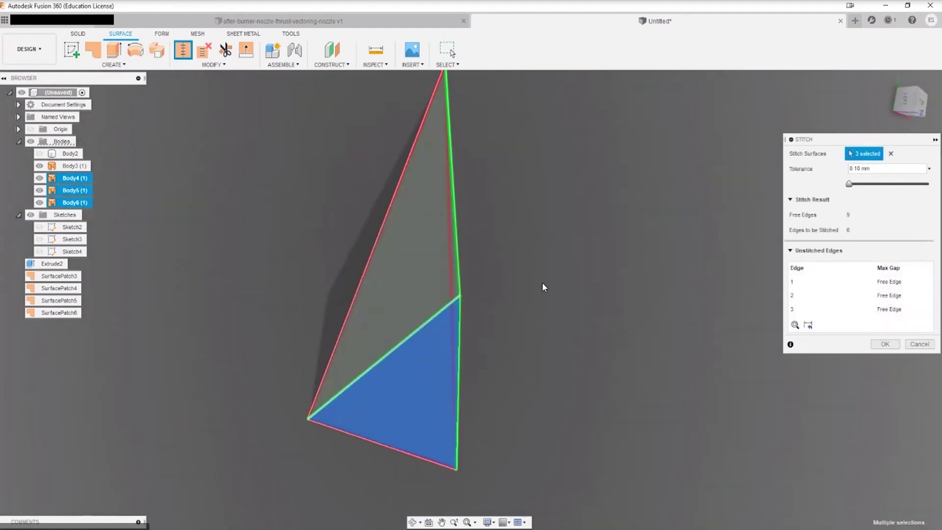
{"action": "middle_click_drag", "start_coordinate": [543, 284], "coordinate": [595, 219], "text": "shift"}
{"action": "left_click", "coordinate": [460, 270]}
{"action": "middle_click_drag", "start_coordinate": [461, 269], "coordinate": [257, 102], "text": "shift"}
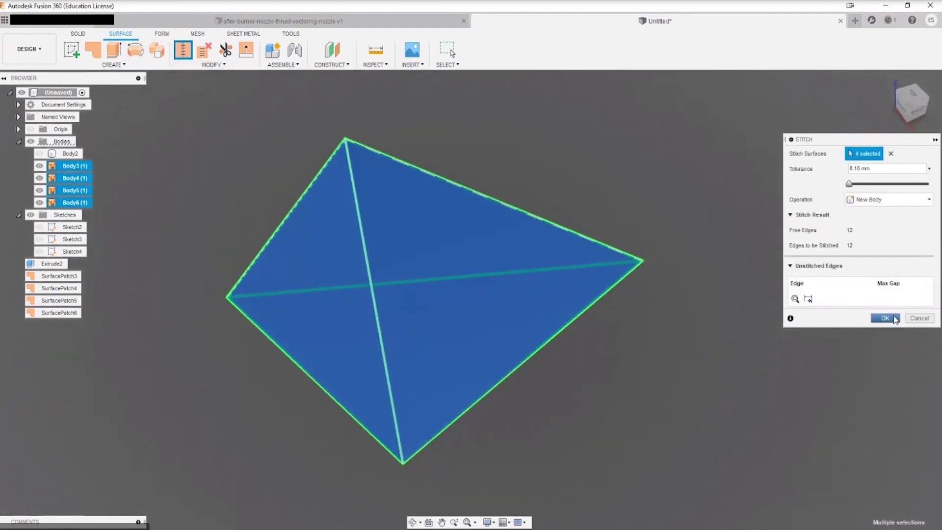
{"action": "left_click", "coordinate": [885, 319]}
Select the stitched pyramid body and inspect it from several angles.
{"action": "left_click", "coordinate": [471, 285]}
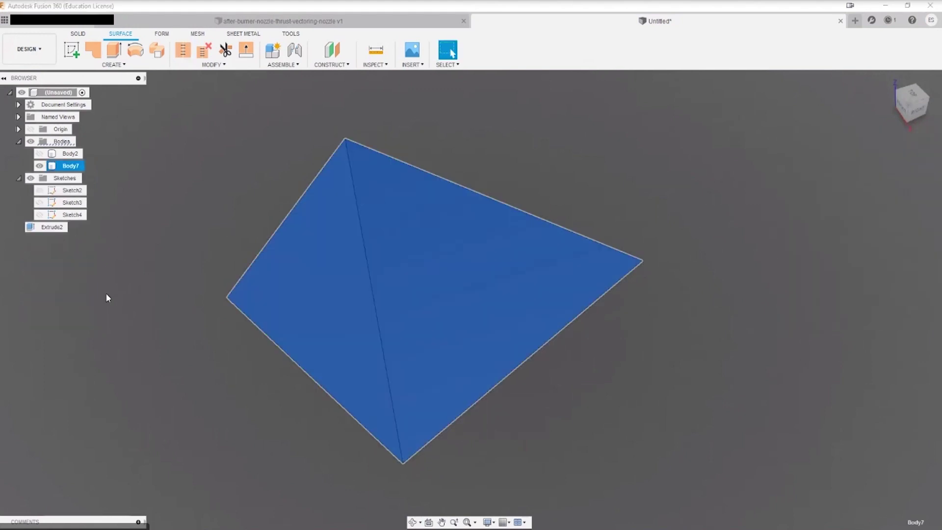
{"action": "middle_click_drag", "start_coordinate": [89, 396], "coordinate": [180, 431], "text": "shift"}
{"action": "left_click", "coordinate": [172, 385]}
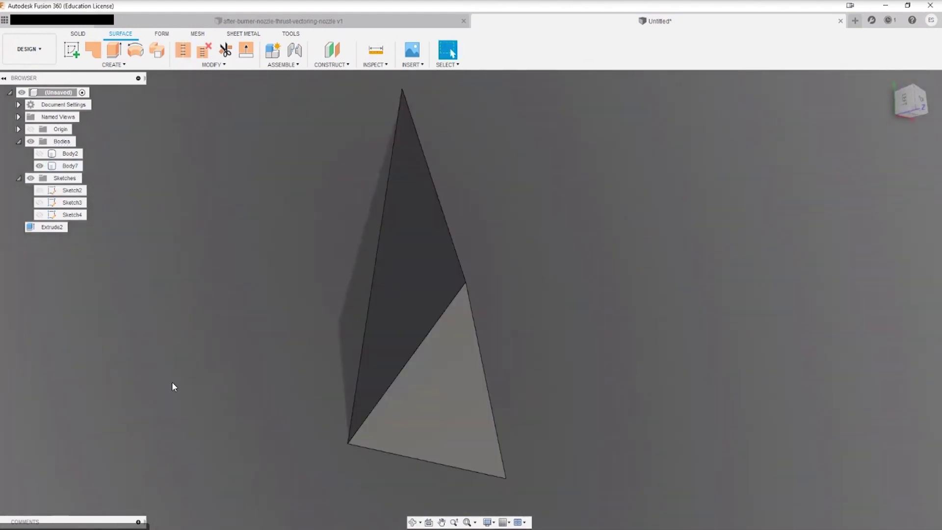
{"action": "middle_click_drag", "start_coordinate": [172, 385], "coordinate": [143, 338], "text": "shift"}
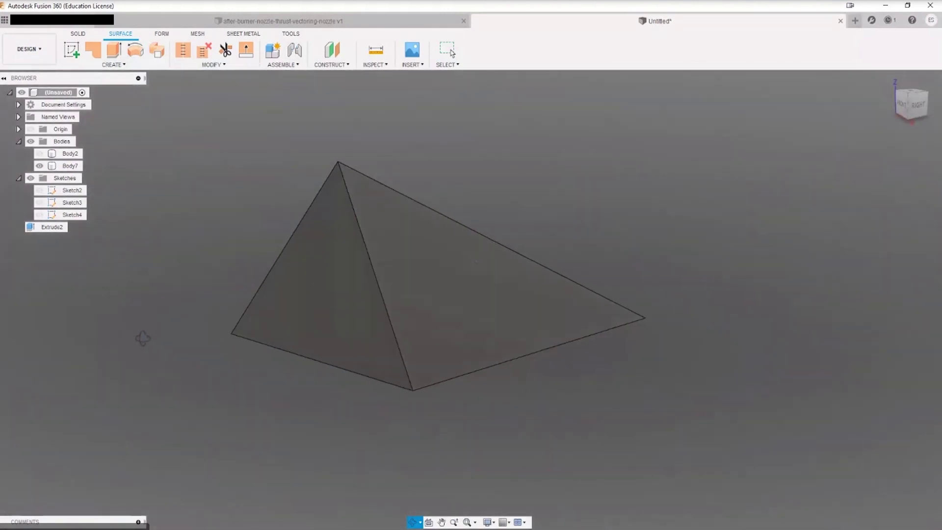
Measure the distance between the front and right base vertices of the pyramid, including the XYZ delta.
{"action": "left_click", "coordinate": [379, 66]}
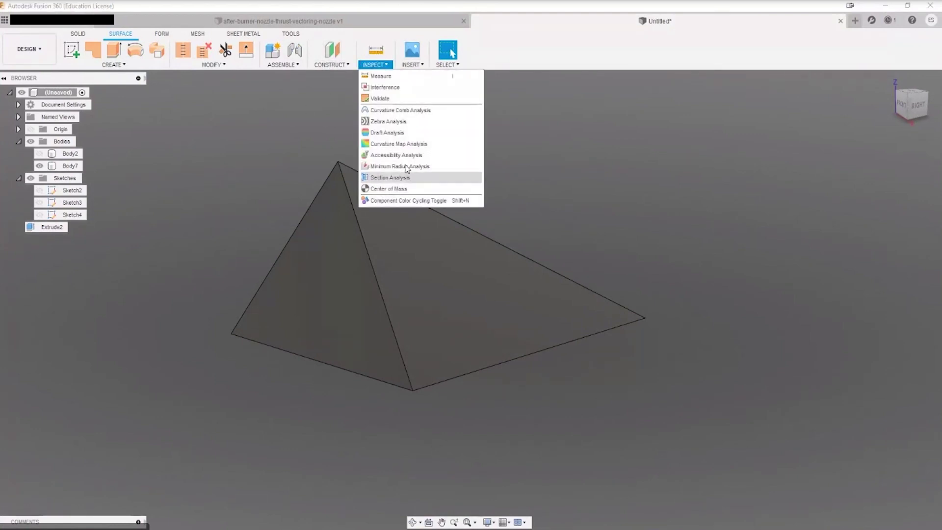
{"action": "left_click", "coordinate": [375, 51]}
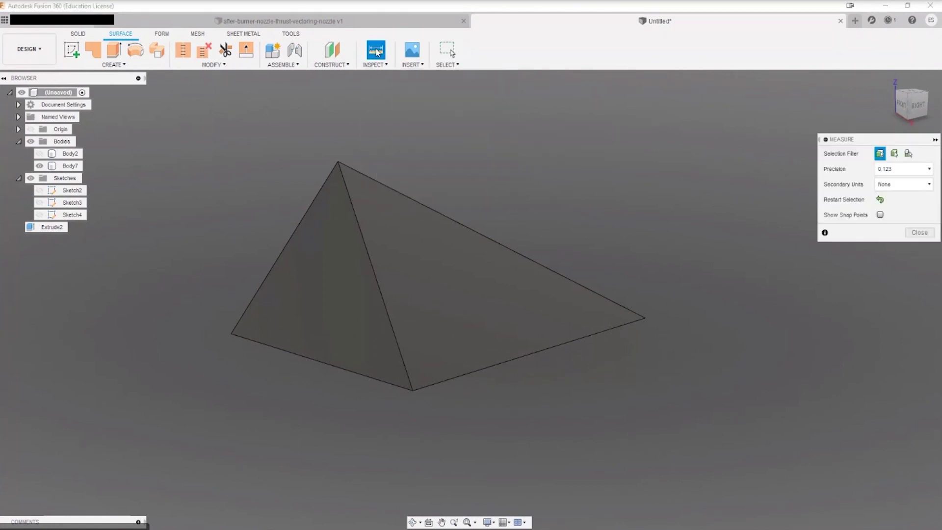
{"action": "left_click", "coordinate": [412, 391]}
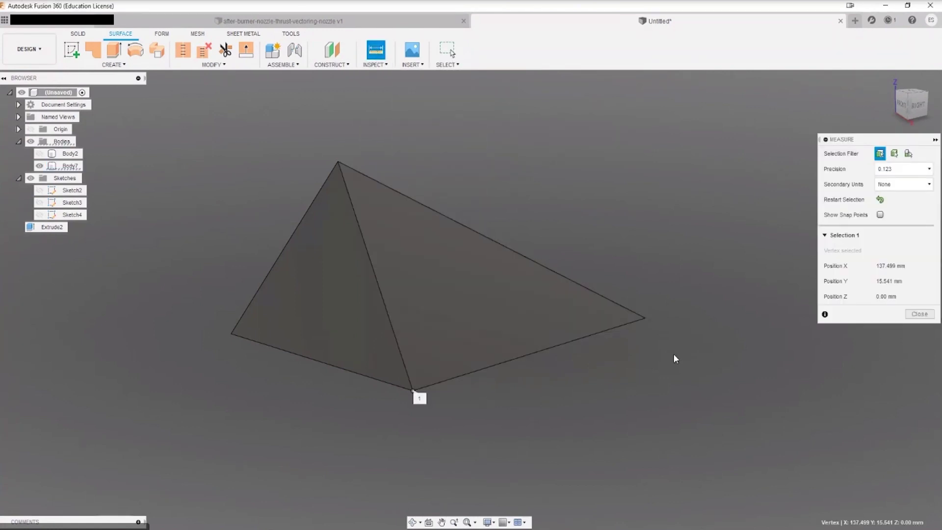
{"action": "left_click", "coordinate": [646, 318]}
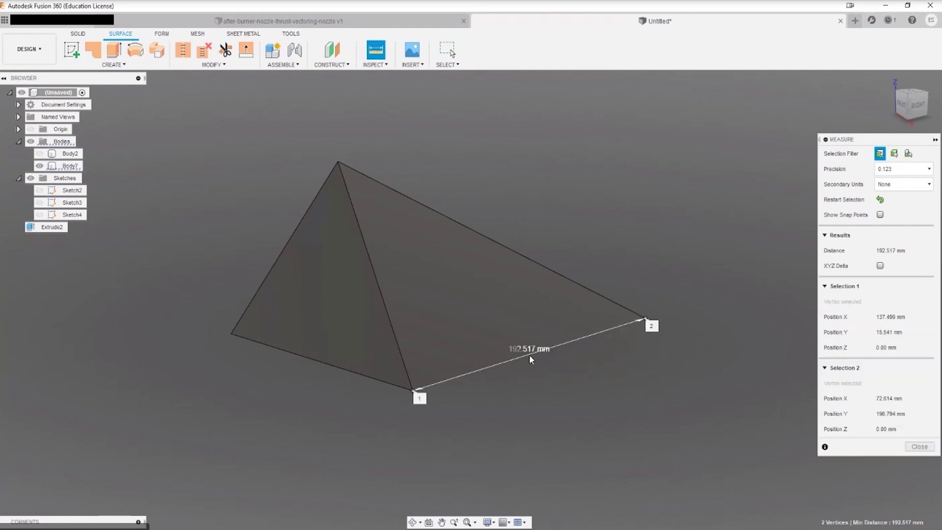
{"action": "left_click", "coordinate": [881, 266]}
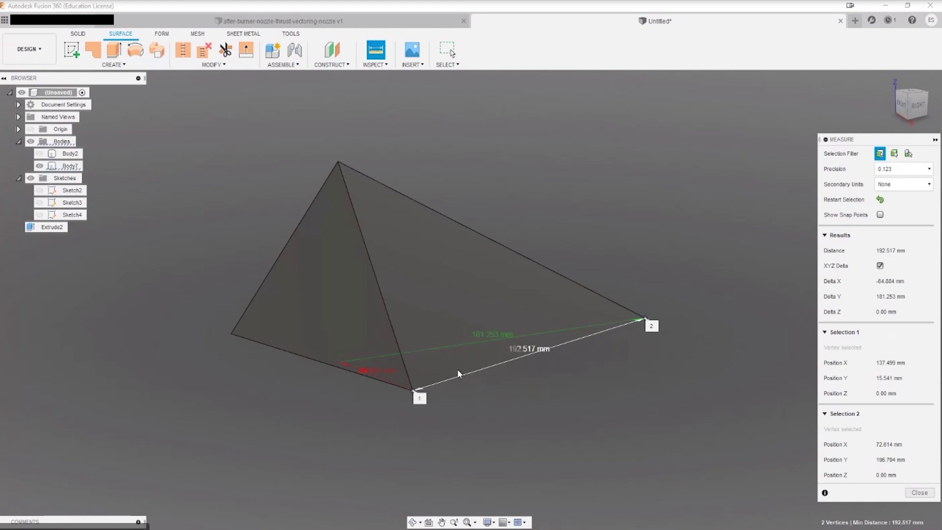
{"action": "left_click", "coordinate": [926, 497]}
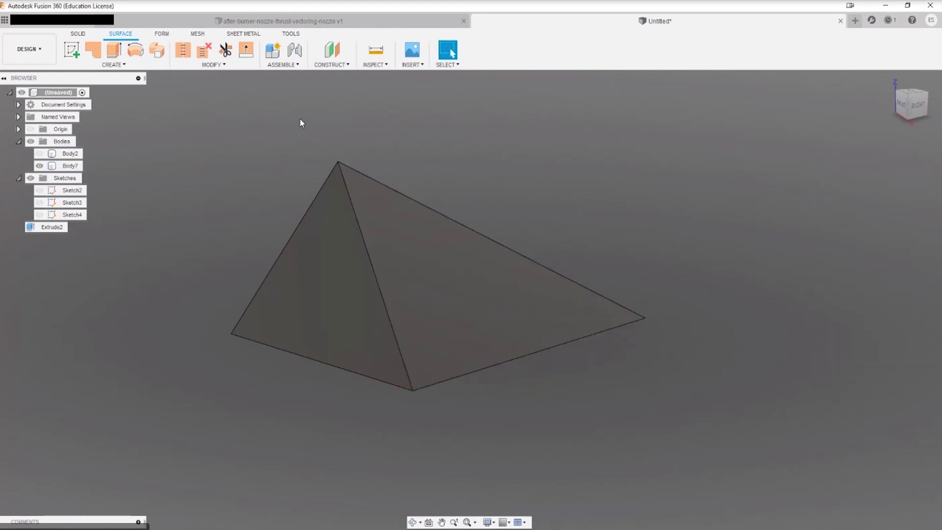
Add a Center of Mass analysis for the stitched pyramid body.
{"action": "left_click", "coordinate": [379, 66]}
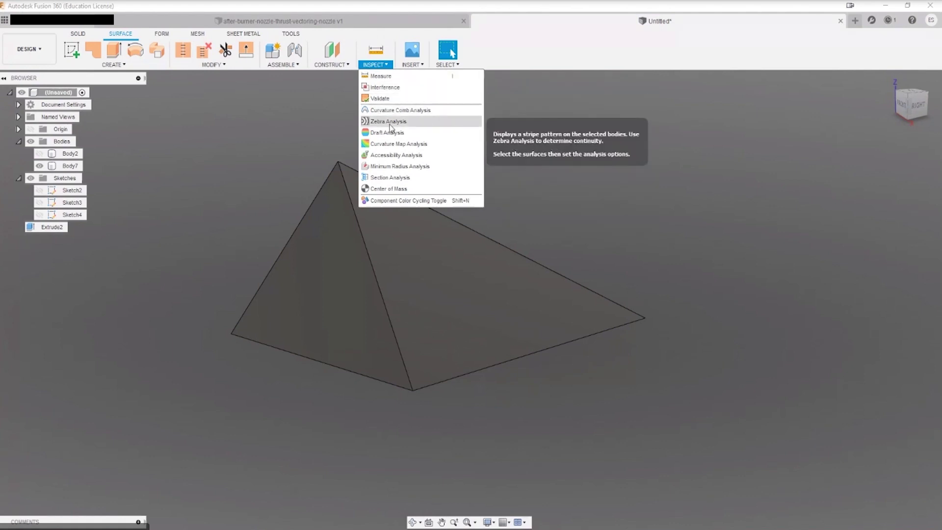
{"action": "left_click", "coordinate": [391, 189]}
{"action": "left_click", "coordinate": [511, 269]}
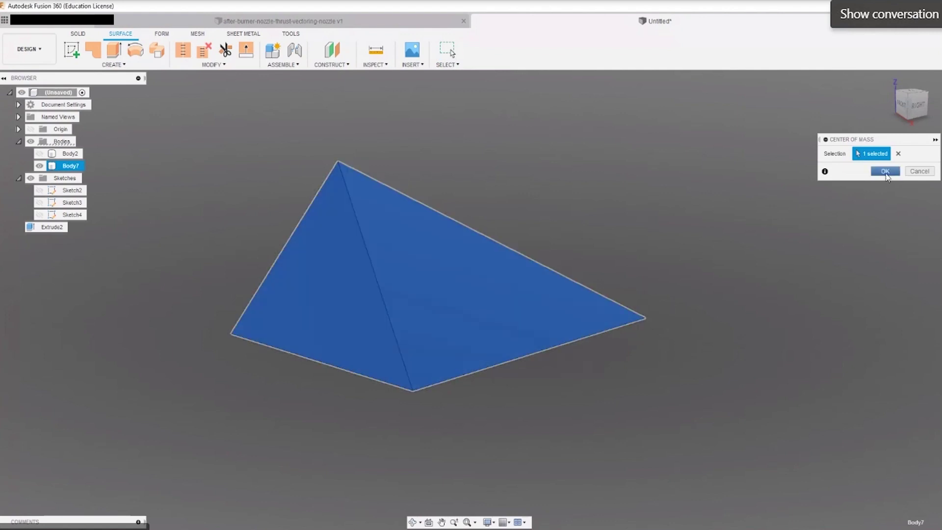
{"action": "left_click", "coordinate": [886, 171]}
{"action": "mouse_move", "coordinate": [694, 189]}
{"action": "middle_mouse_down", "text": "shift"}
{"action": "mouse_move", "coordinate": [727, 196]}
{"action": "mouse_move", "coordinate": [765, 185]}
{"action": "mouse_move", "coordinate": [778, 212]}
{"action": "mouse_move", "coordinate": [669, 226]}
{"action": "mouse_move", "coordinate": [697, 232]}
{"action": "middle_mouse_up", "text": "shift"}
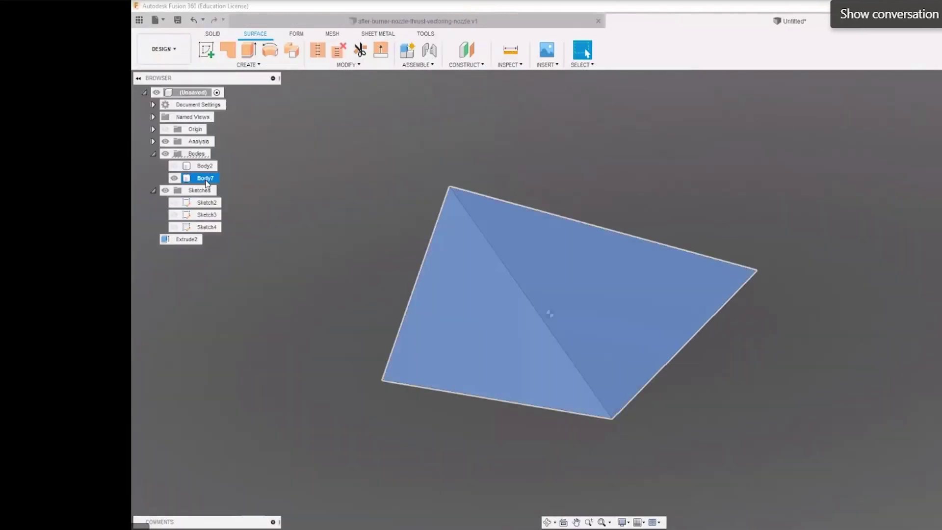
Select the stitched pyramid body and open its Appearance settings.
{"action": "left_click", "coordinate": [326, 252]}
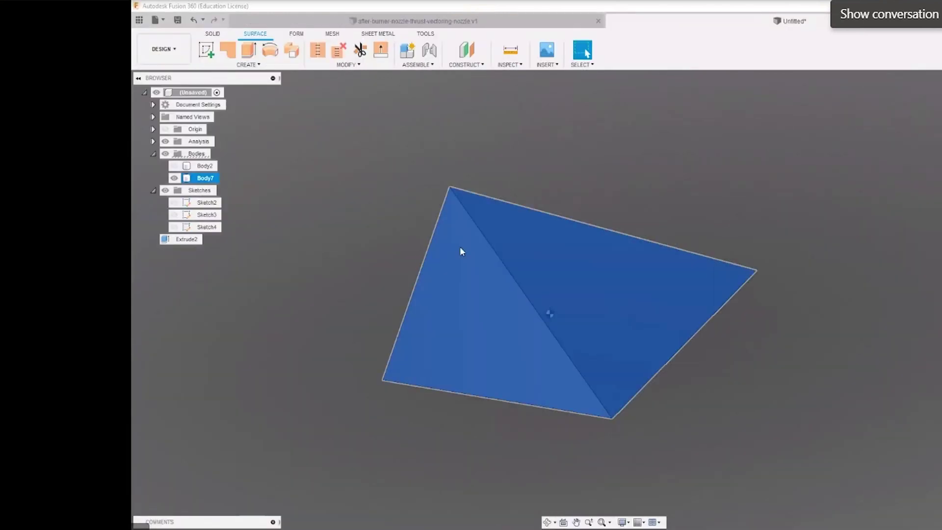
{"action": "right_click", "coordinate": [203, 181]}
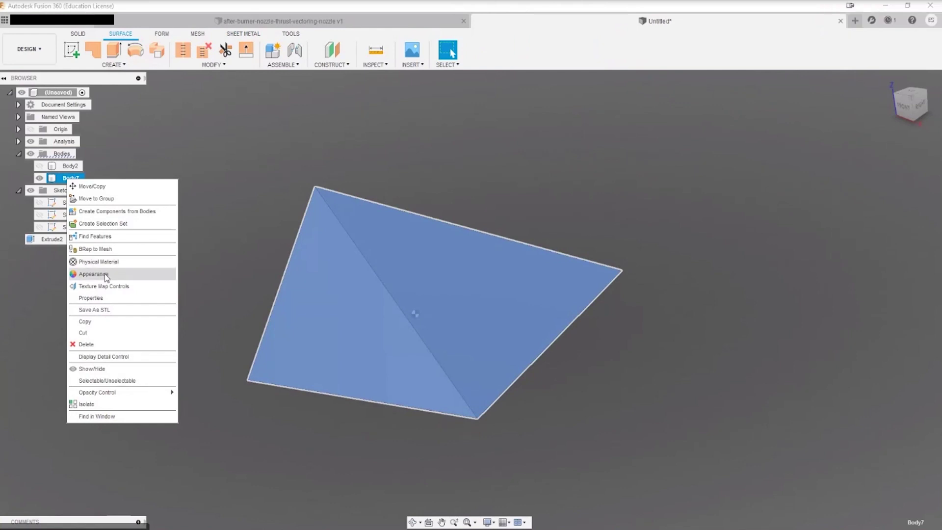
{"action": "left_click", "coordinate": [257, 272]}
{"action": "left_click", "coordinate": [70, 177]}
{"action": "key", "text": "a"}
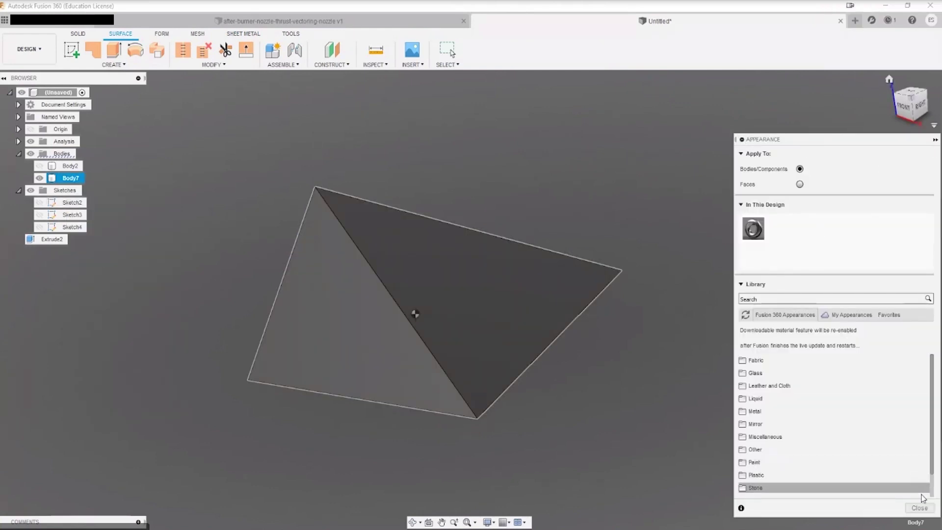
Look through the appearance library's material categories, including Mirror, and close the Appearance settings.
{"action": "scroll", "coordinate": [777, 413], "scroll_direction": "down", "scroll_amount": 2}
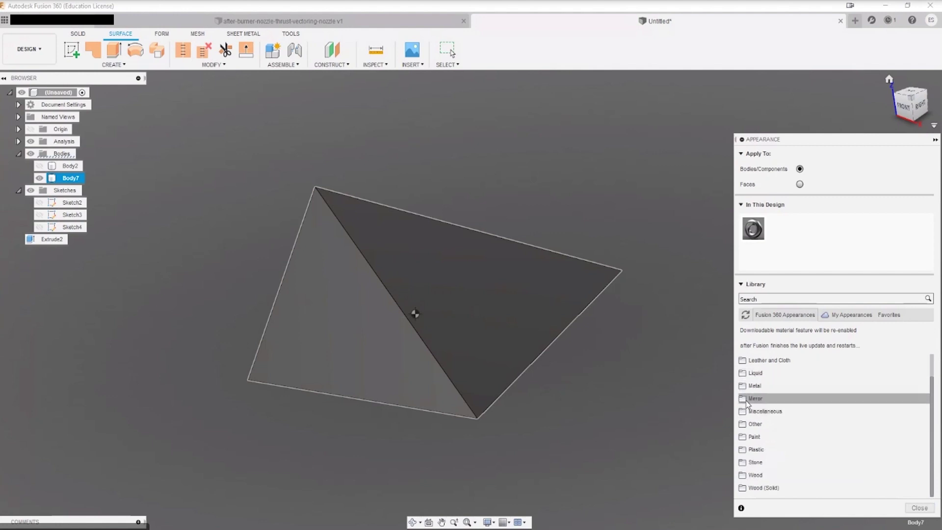
{"action": "left_click", "coordinate": [759, 399]}
{"action": "left_click", "coordinate": [919, 508]}
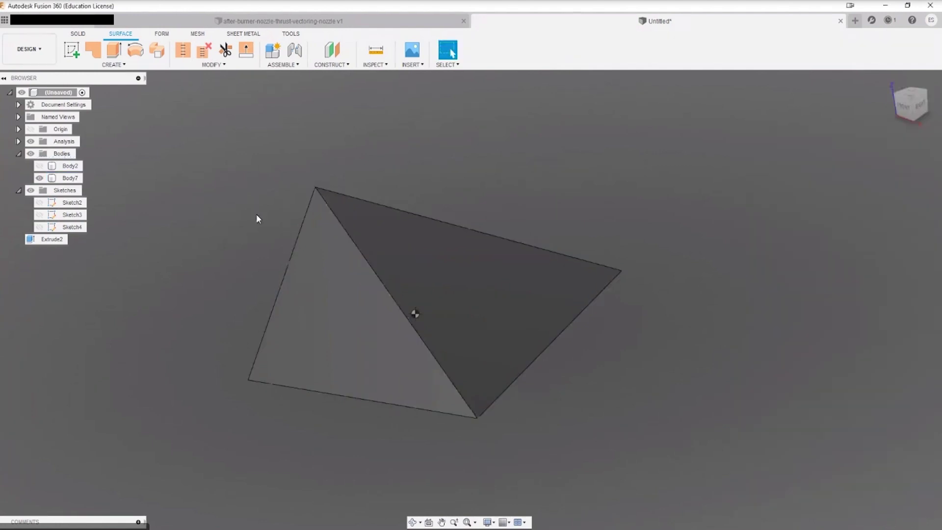
Open the Physical Material settings for the stitched pyramid body and expand the Ceramic category.
{"action": "right_click", "coordinate": [70, 180]}
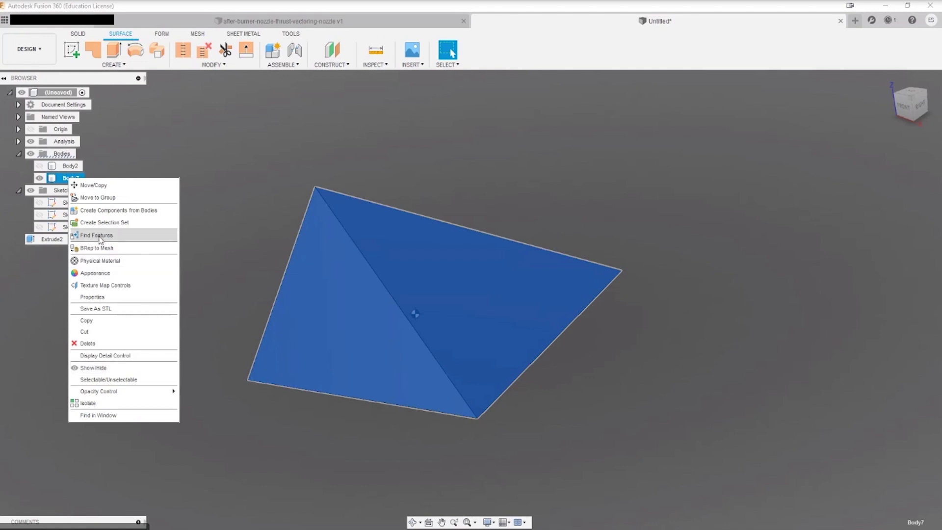
{"action": "left_click", "coordinate": [402, 285]}
{"action": "right_click", "coordinate": [423, 285]}
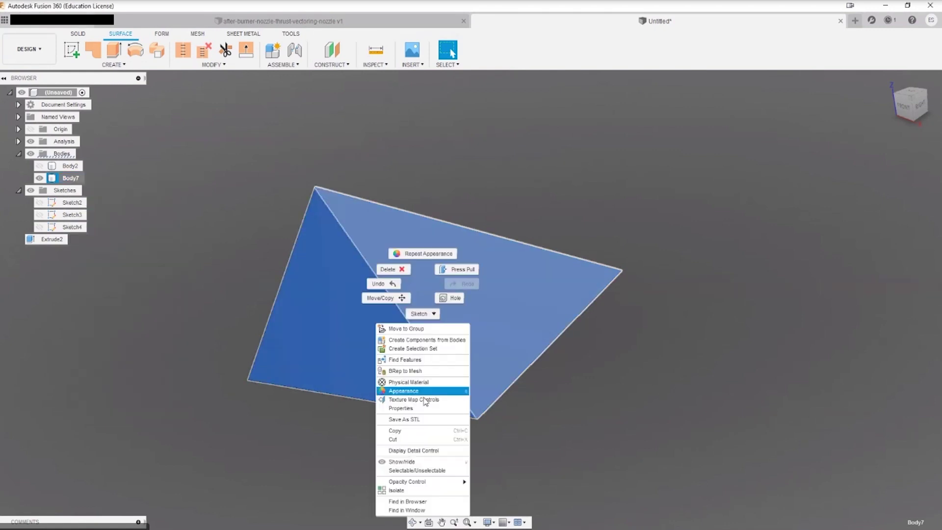
{"action": "key", "text": "Escape"}
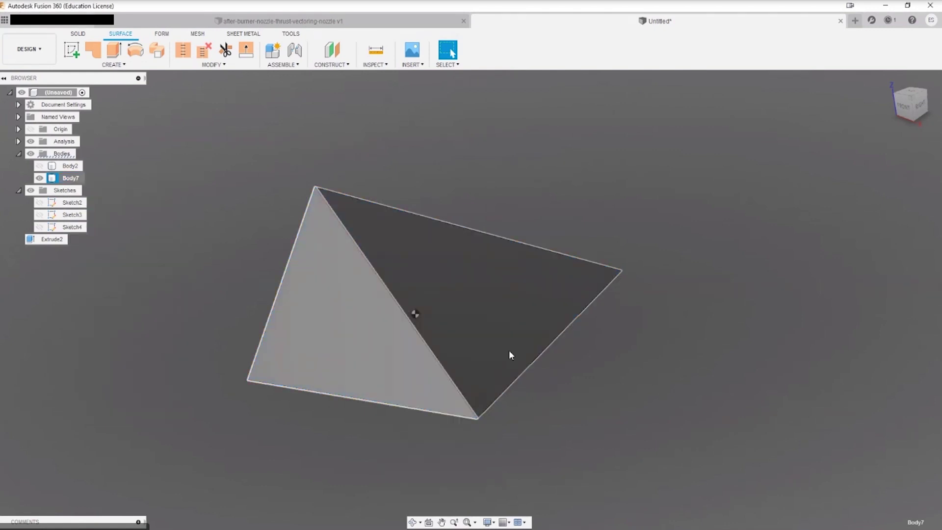
{"action": "left_click", "coordinate": [829, 269]}
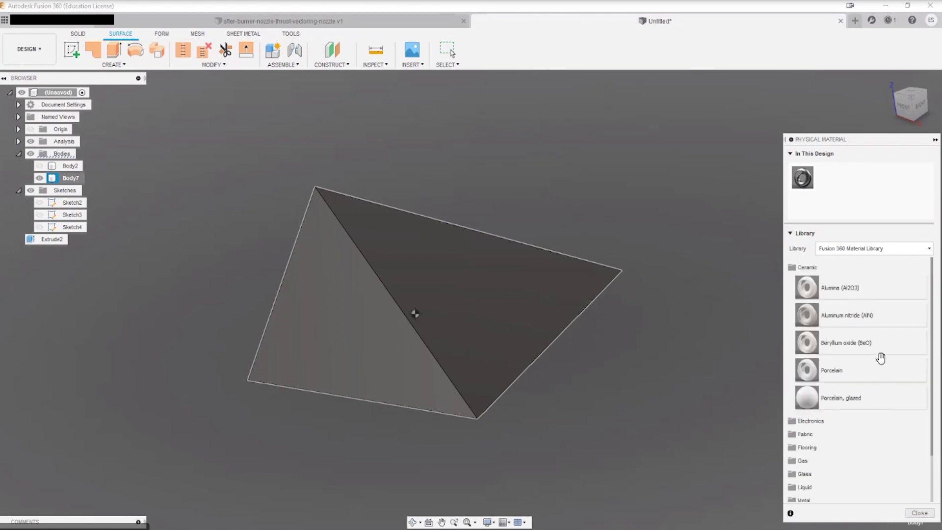
Browse the Electronics, Flooring and Metal categories of the Fusion 360 Material Library.
{"action": "scroll", "coordinate": [882, 358], "scroll_direction": "down", "scroll_amount": 2}
{"action": "left_click", "coordinate": [831, 369]}
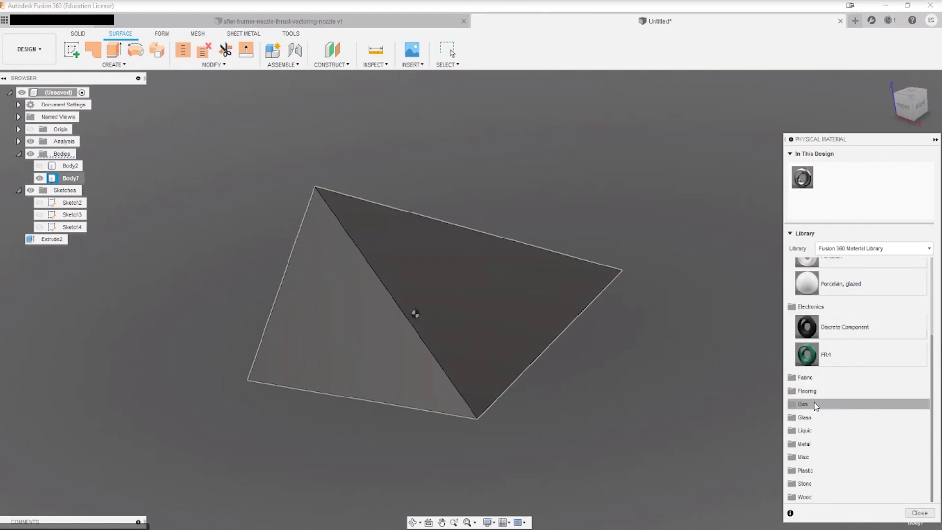
{"action": "left_click", "coordinate": [833, 392]}
{"action": "scroll", "coordinate": [833, 387], "scroll_direction": "down", "scroll_amount": 1}
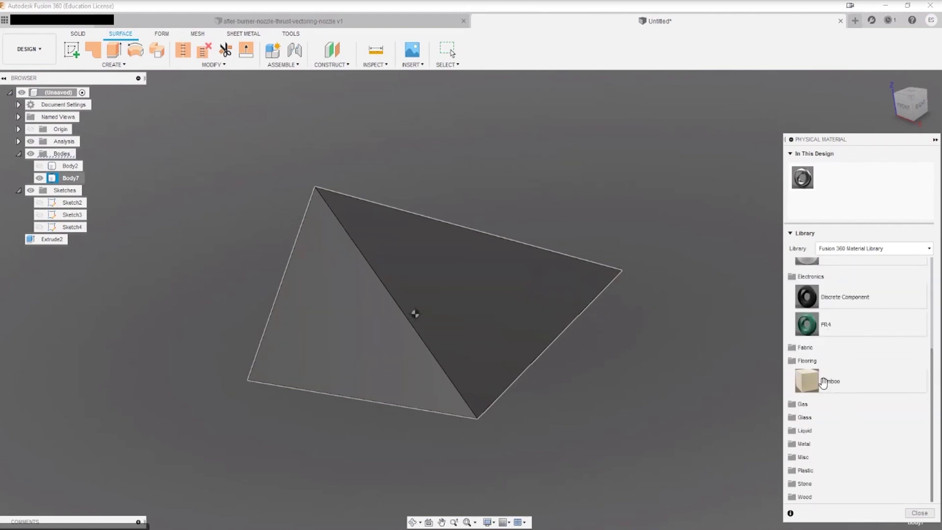
{"action": "left_click", "coordinate": [818, 362]}
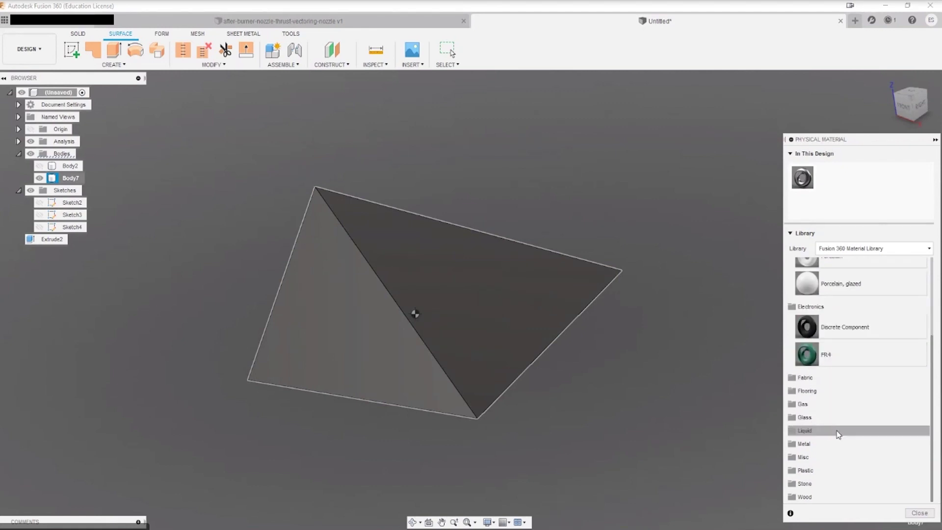
{"action": "left_click", "coordinate": [829, 445]}
{"action": "scroll", "coordinate": [867, 444], "scroll_direction": "down", "scroll_amount": 8}
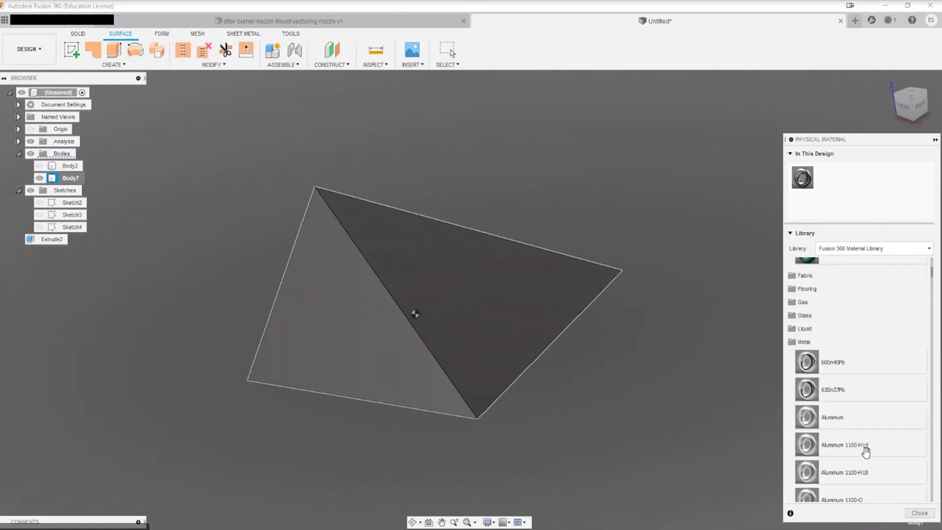
{"action": "scroll", "coordinate": [866, 426], "scroll_direction": "down", "scroll_amount": 12}
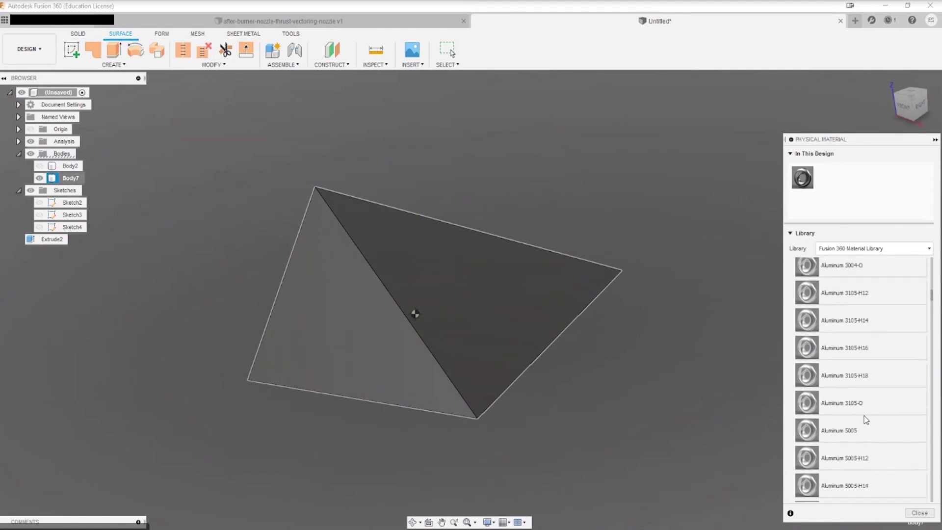
{"action": "scroll", "coordinate": [859, 423], "scroll_direction": "up", "scroll_amount": 15}
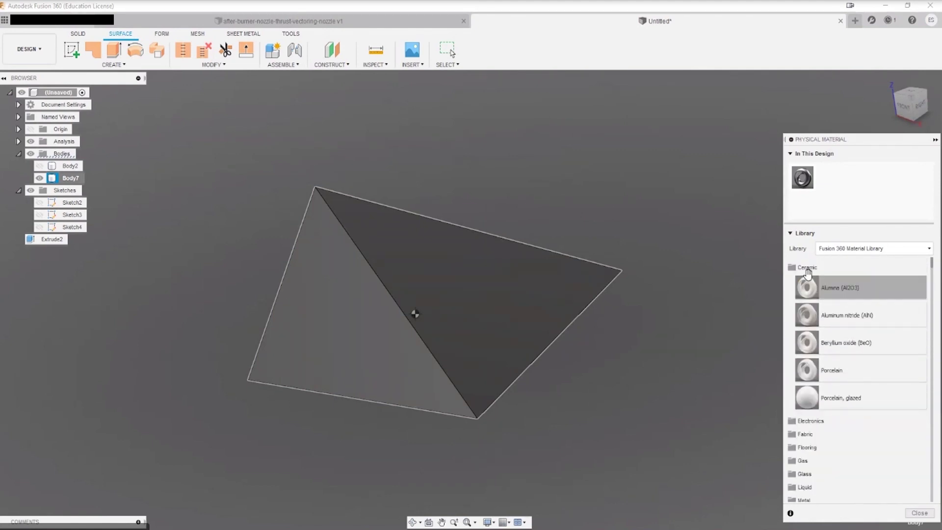
Switch to the Fusion 360 Additive Material Library and examine its Plastic and Metal materials.
{"action": "left_click", "coordinate": [868, 248]}
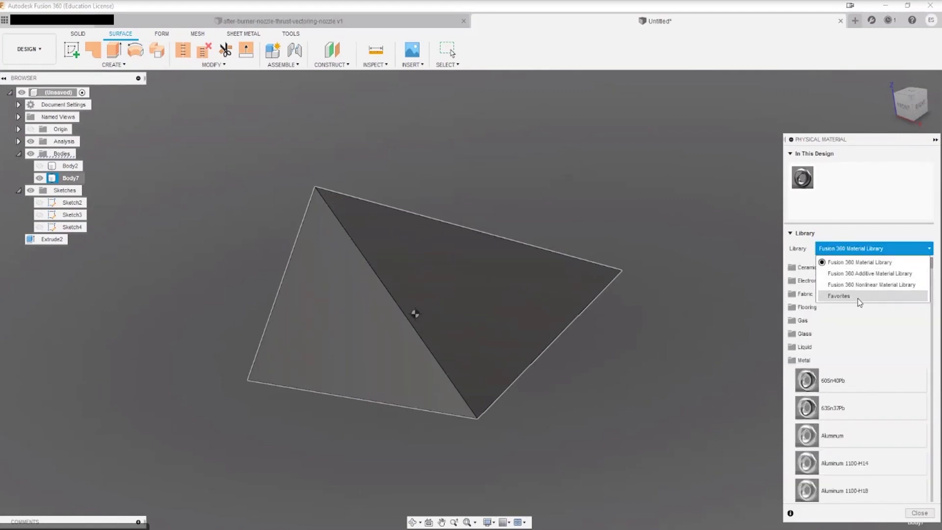
{"action": "left_click", "coordinate": [872, 274]}
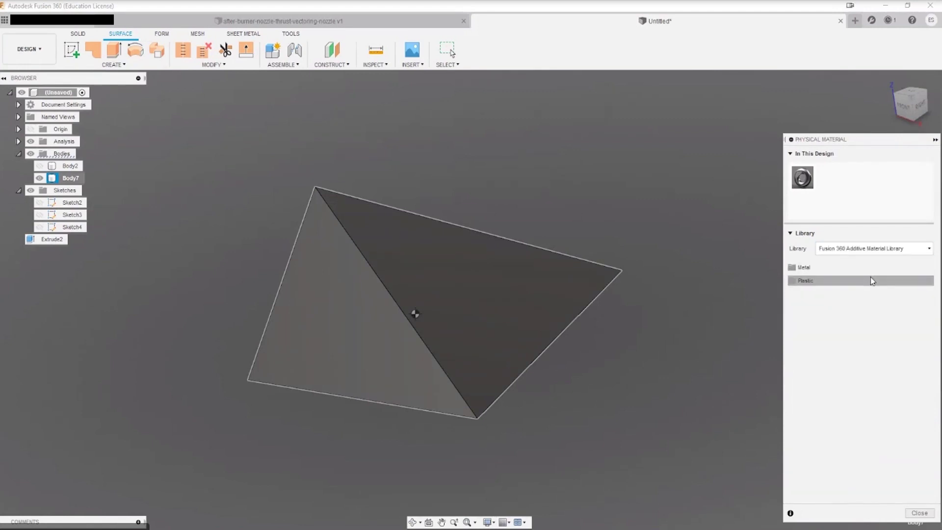
{"action": "left_click", "coordinate": [817, 282]}
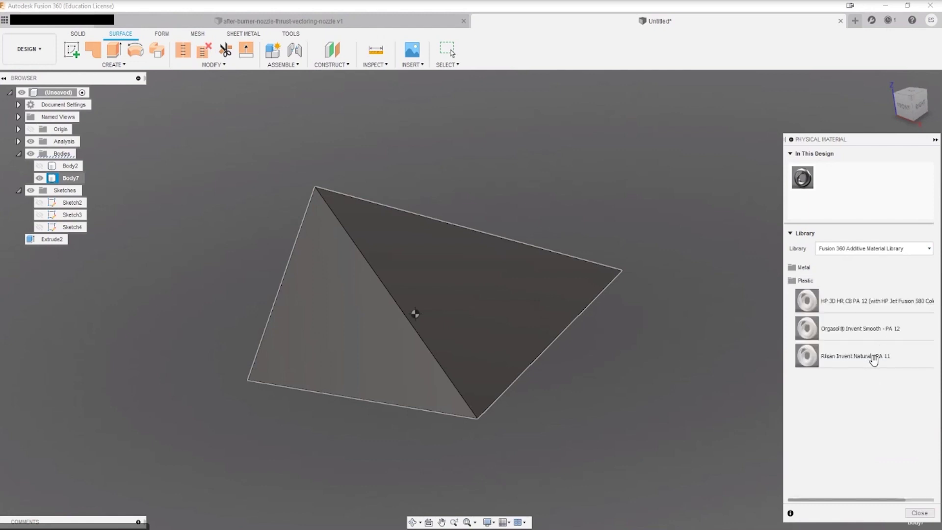
{"action": "left_click", "coordinate": [831, 282]}
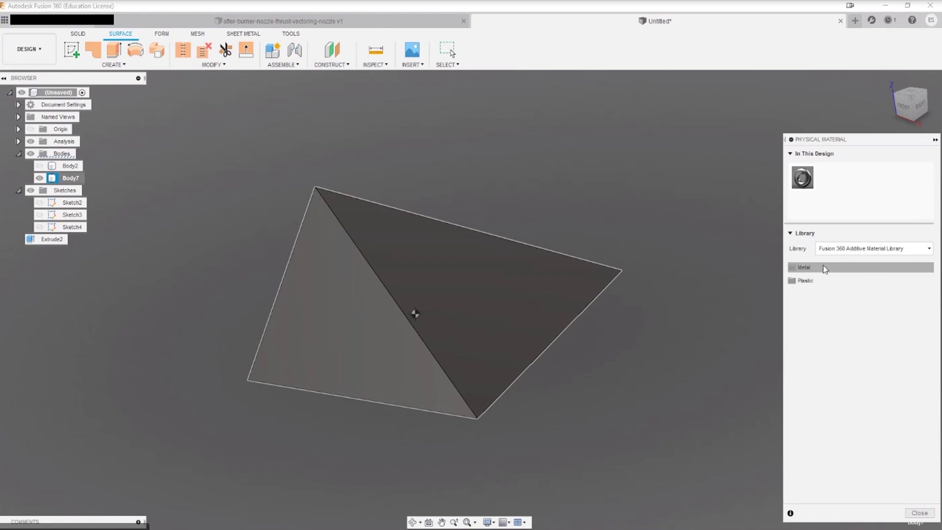
{"action": "left_click", "coordinate": [825, 269]}
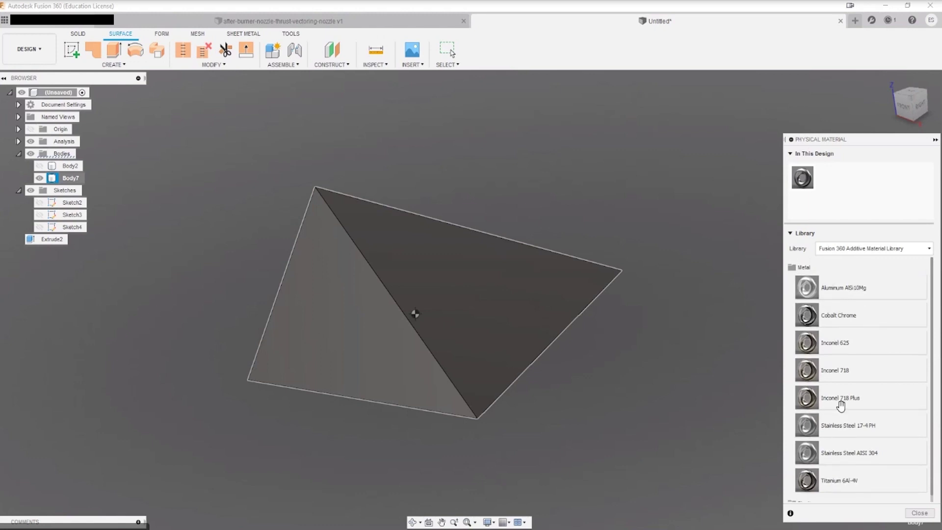
{"action": "left_click", "coordinate": [827, 269]}
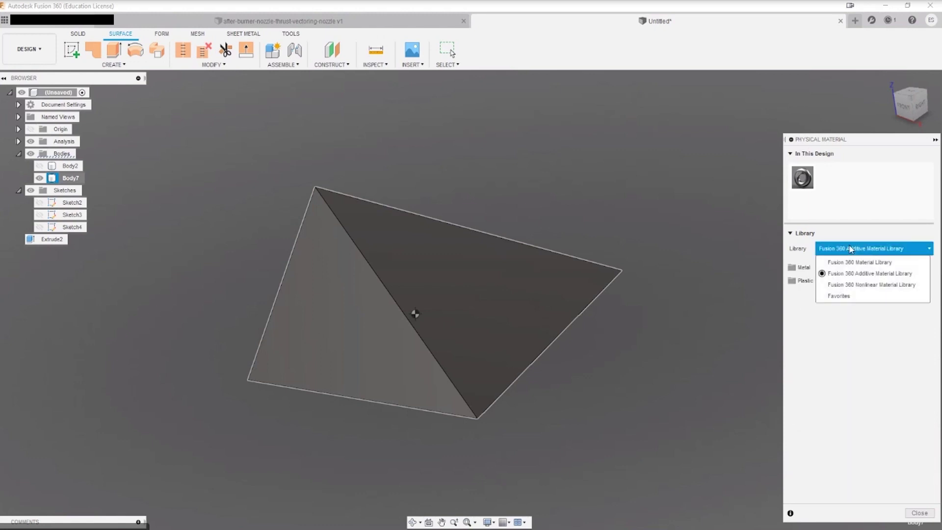
Return to the Fusion 360 Material Library and apply an aluminum material from the Metal category to the pyramid body.
{"action": "left_click", "coordinate": [859, 262]}
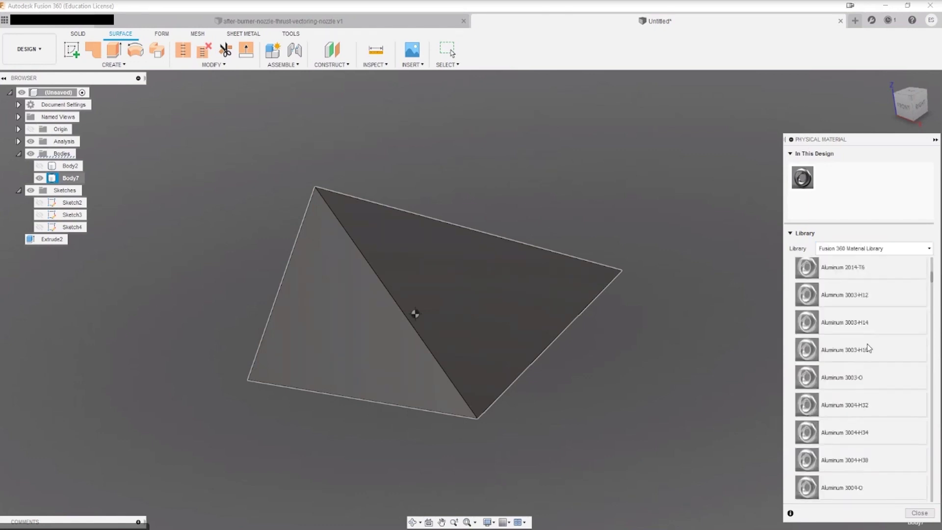
{"action": "left_click", "coordinate": [809, 360]}
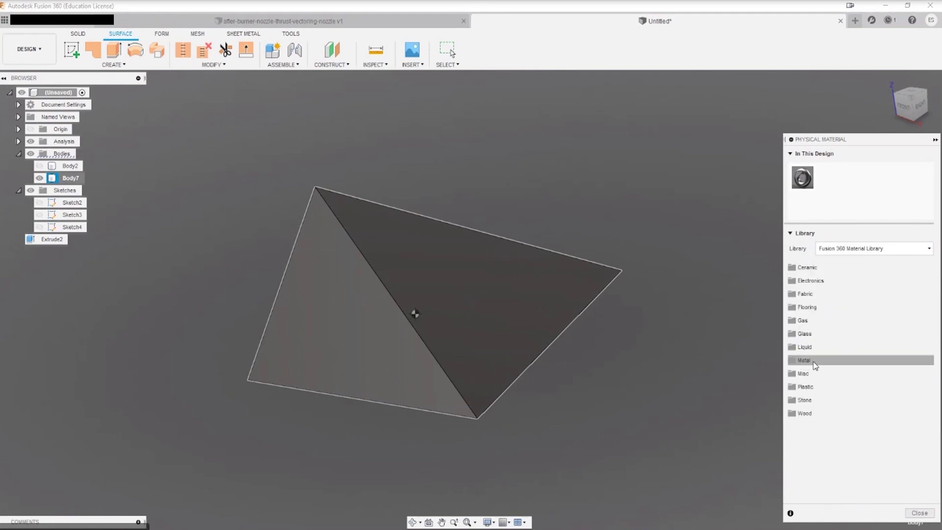
{"action": "left_click", "coordinate": [812, 361]}
{"action": "left_click_drag", "start_coordinate": [734, 423], "coordinate": [415, 313]}
Open the newly applied material for editing and close the Physical Material settings.
{"action": "right_click", "coordinate": [830, 180]}
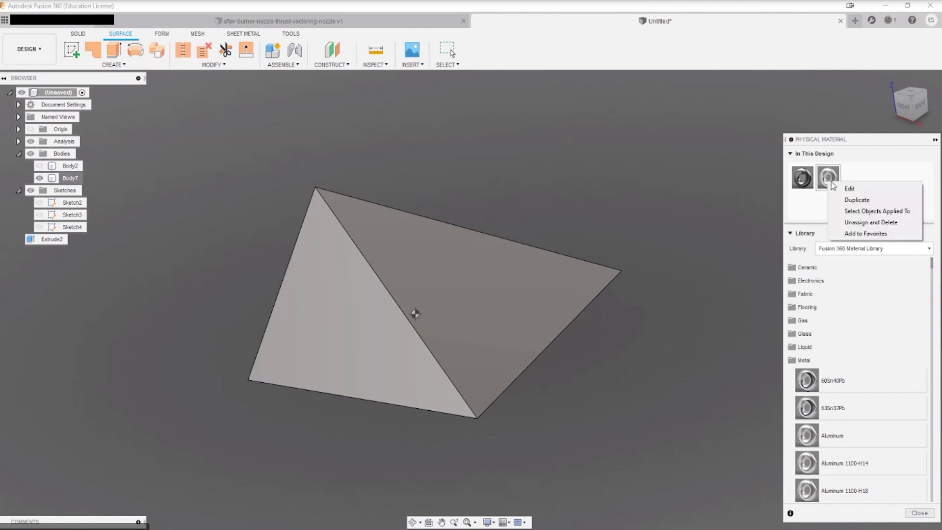
{"action": "left_click", "coordinate": [841, 189]}
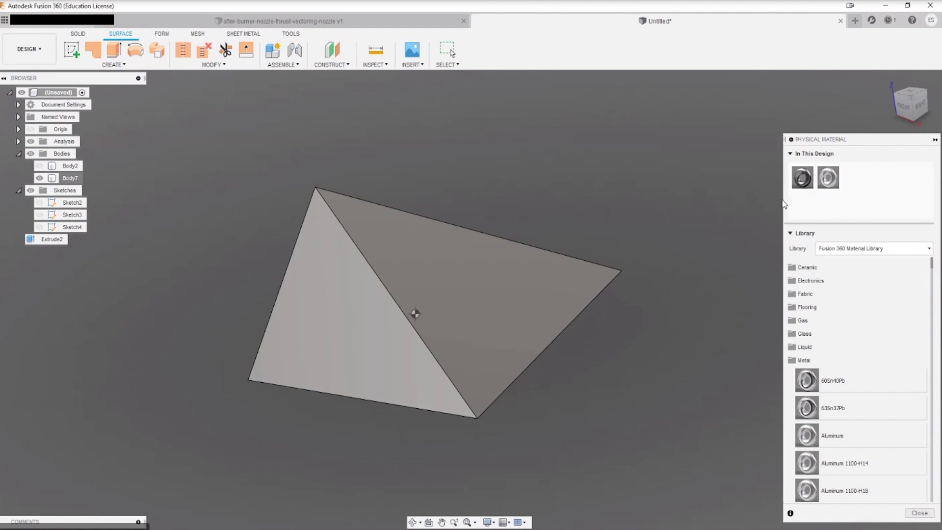
{"action": "left_click", "coordinate": [920, 513]}
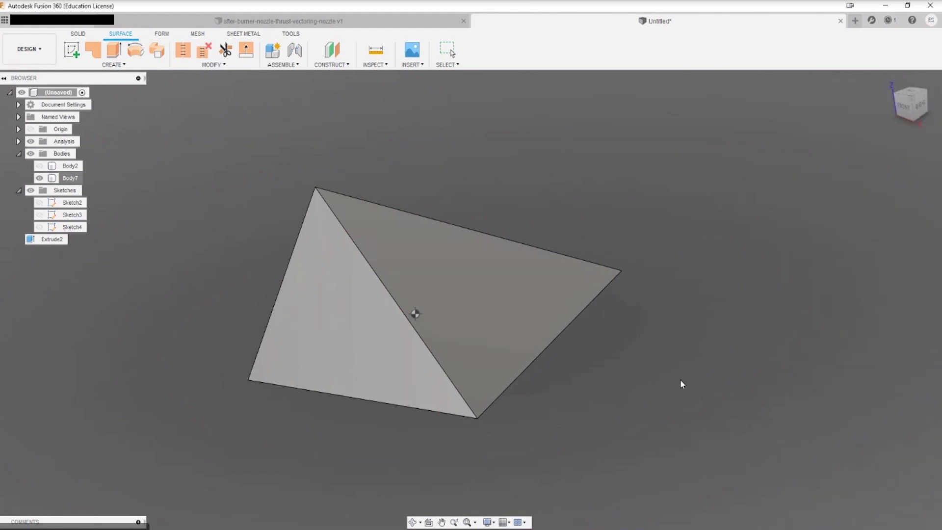
Start a Section Analysis on the pyramid's light front face and offset the cutting plane by about -42.711 mm.
{"action": "middle_click_drag", "start_coordinate": [542, 348], "coordinate": [552, 325], "text": "shift"}
{"action": "middle_click_drag", "start_coordinate": [713, 356], "coordinate": [646, 343], "text": "shift"}
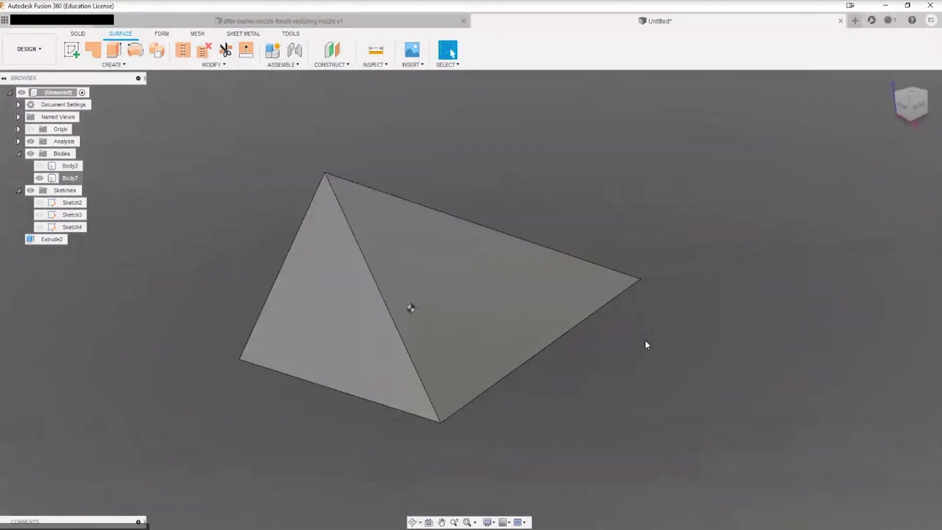
{"action": "left_click", "coordinate": [380, 68]}
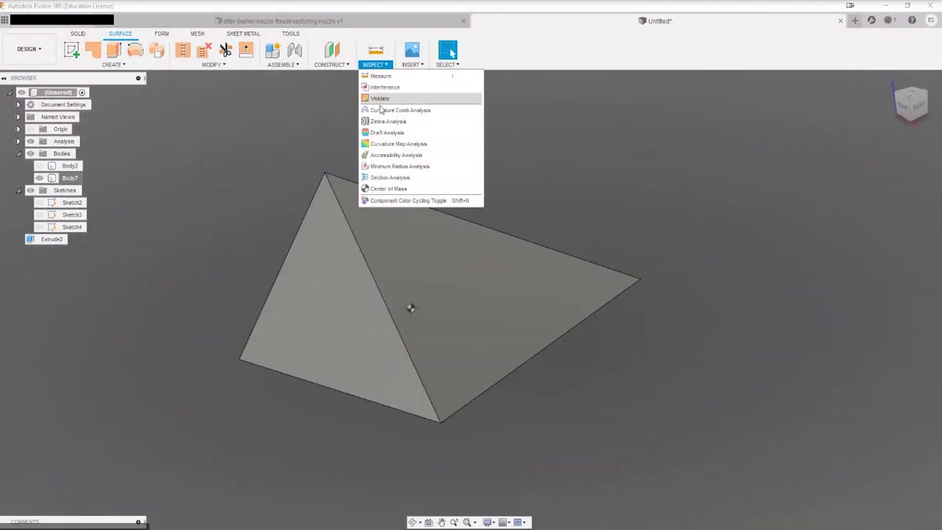
{"action": "left_click", "coordinate": [404, 189]}
{"action": "mouse_move", "coordinate": [657, 206]}
{"action": "middle_mouse_down", "text": "shift"}
{"action": "mouse_move", "coordinate": [673, 193]}
{"action": "mouse_move", "coordinate": [633, 187]}
{"action": "mouse_move", "coordinate": [659, 204]}
{"action": "middle_mouse_up", "text": "shift"}
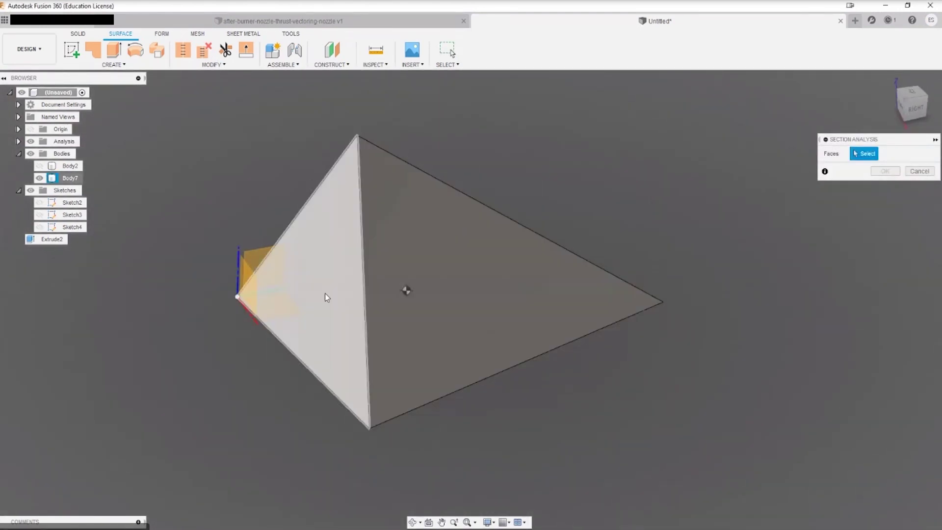
{"action": "left_click", "coordinate": [336, 282]}
{"action": "middle_click_drag", "start_coordinate": [310, 271], "coordinate": [322, 271], "text": "shift"}
{"action": "left_click_drag", "start_coordinate": [317, 272], "coordinate": [396, 312]}
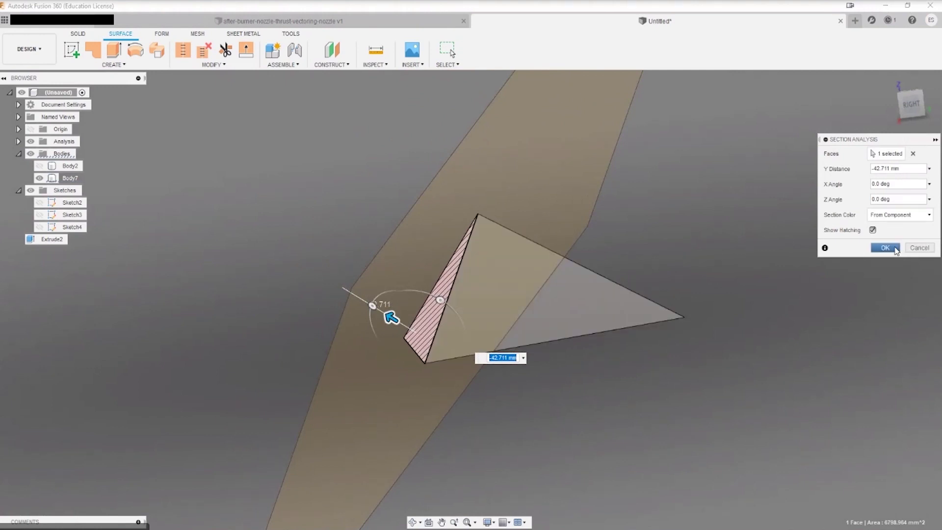
Tilt the section plane 15 degrees about X and 15 degrees about Z, and create the section analysis.
{"action": "left_click", "coordinate": [896, 184]}
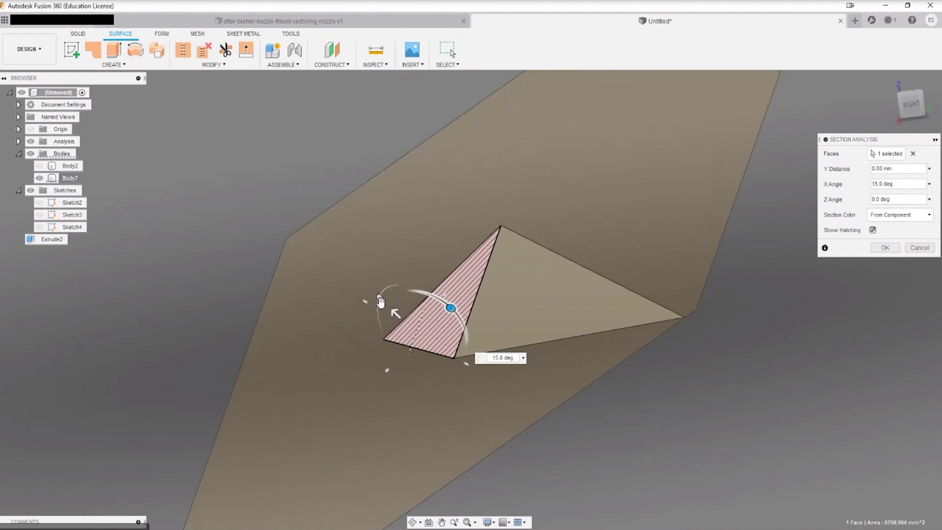
{"action": "left_click_drag", "start_coordinate": [440, 300], "coordinate": [419, 325]}
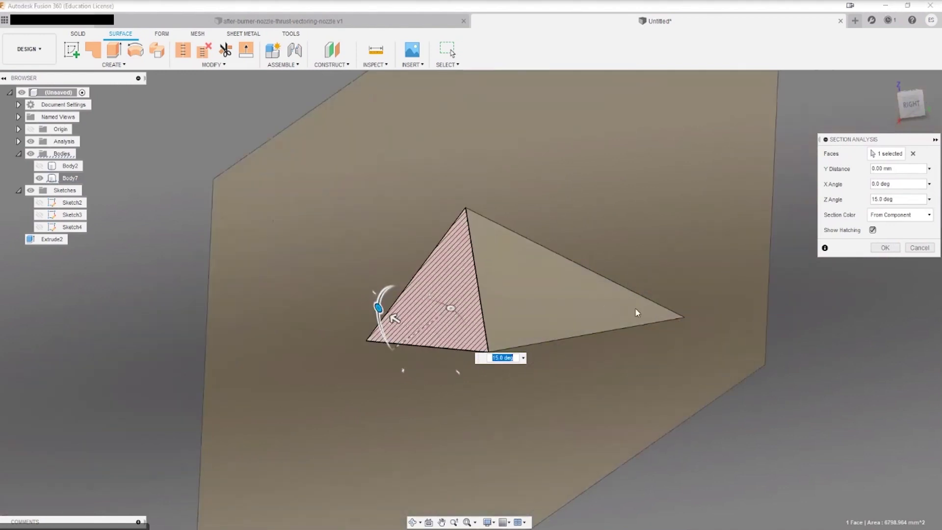
{"action": "left_click", "coordinate": [883, 249]}
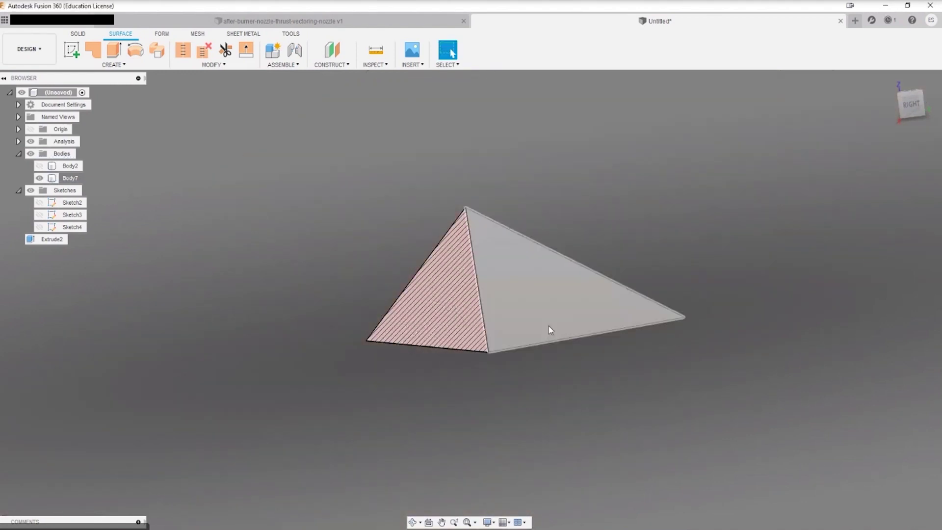
Hide the center of mass and the section analysis listed under Analysis.
{"action": "mouse_move", "coordinate": [549, 325]}
{"action": "middle_mouse_down", "text": "shift"}
{"action": "mouse_move", "coordinate": [677, 296]}
{"action": "mouse_move", "coordinate": [610, 276]}
{"action": "mouse_move", "coordinate": [609, 305]}
{"action": "mouse_move", "coordinate": [584, 339]}
{"action": "middle_mouse_up", "text": "shift"}
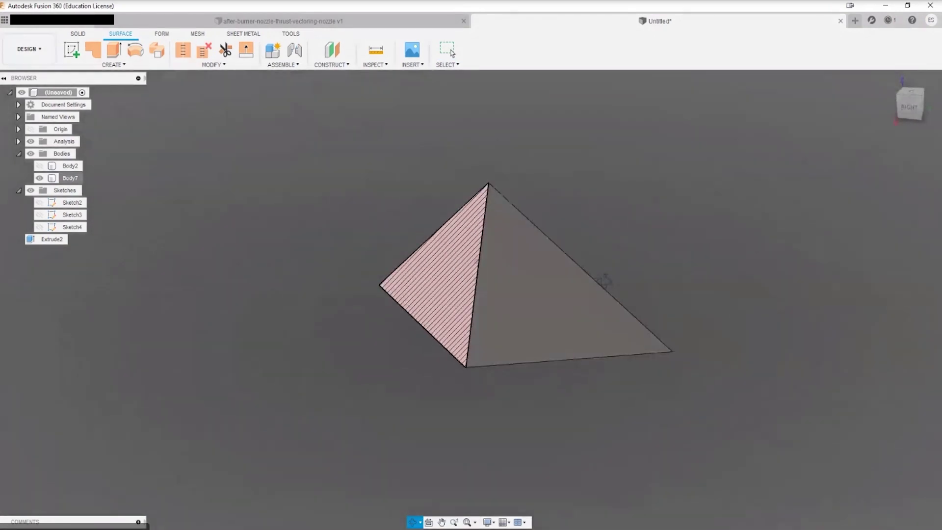
{"action": "key", "text": "Escape"}
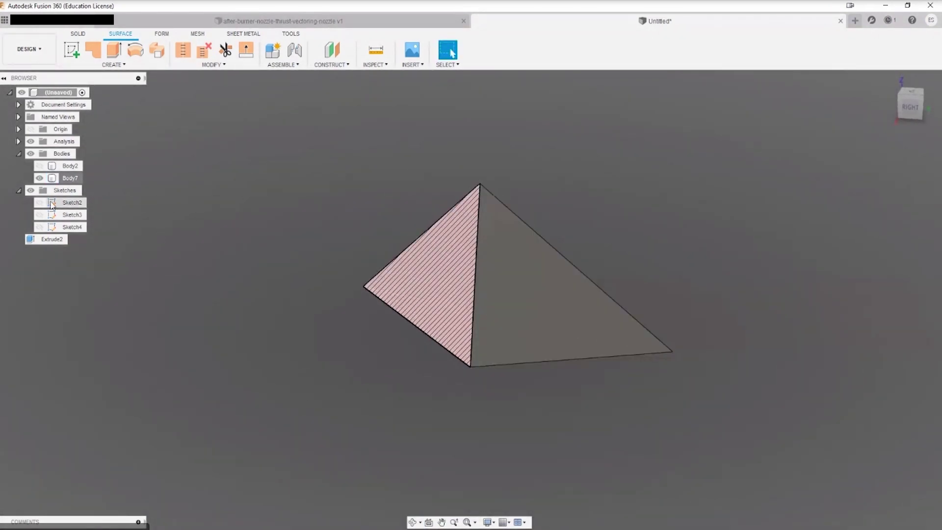
{"action": "left_click", "coordinate": [18, 142]}
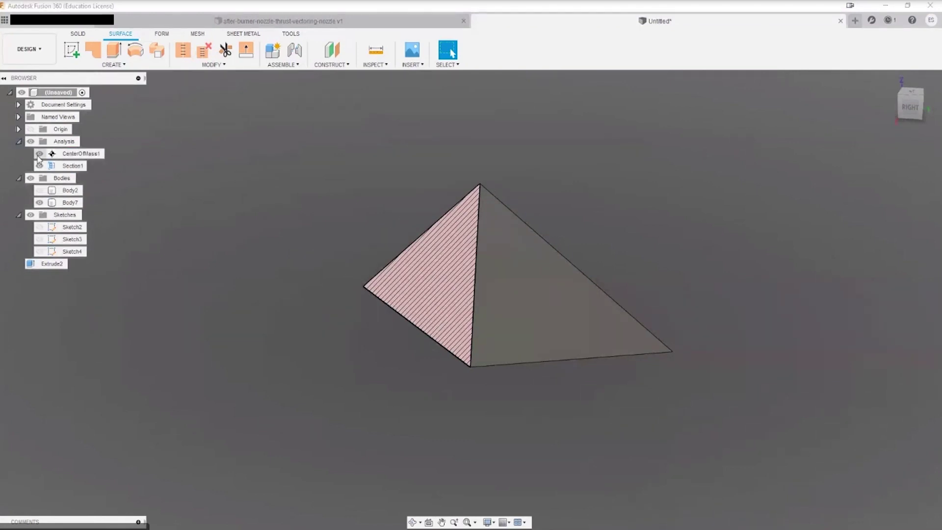
{"action": "left_click", "coordinate": [40, 156]}
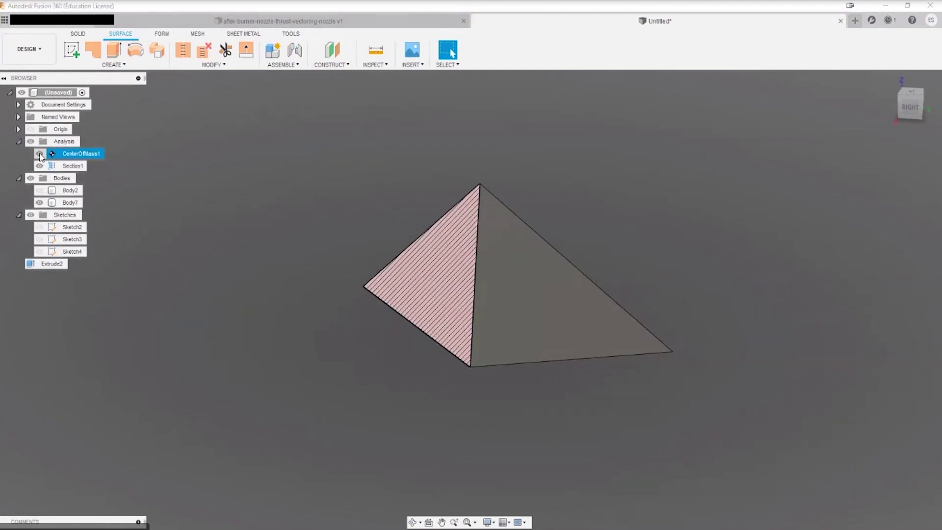
{"action": "double_click", "coordinate": [41, 156]}
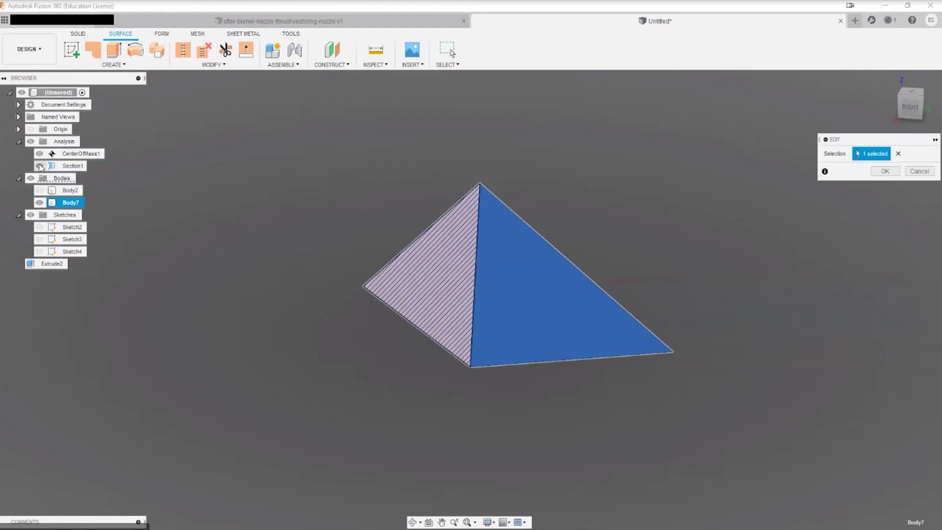
{"action": "left_click", "coordinate": [40, 166]}
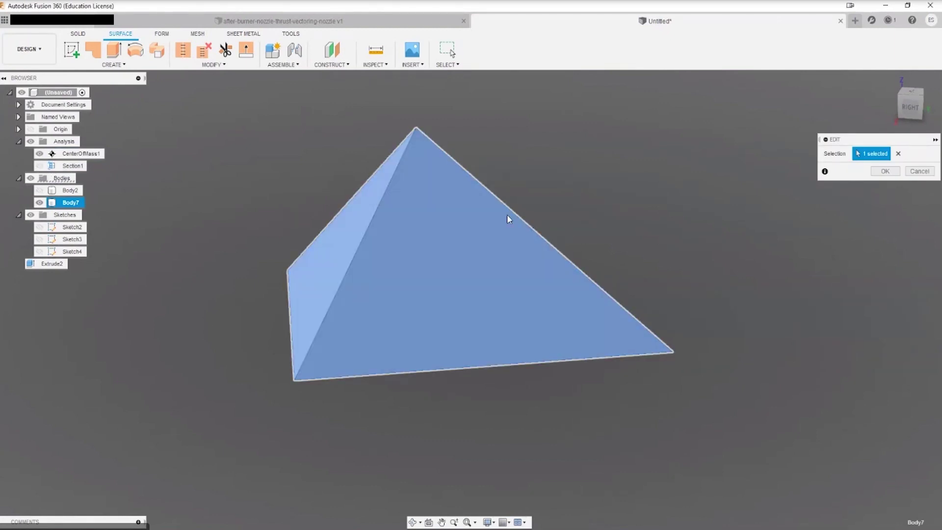
{"action": "left_click", "coordinate": [921, 172]}
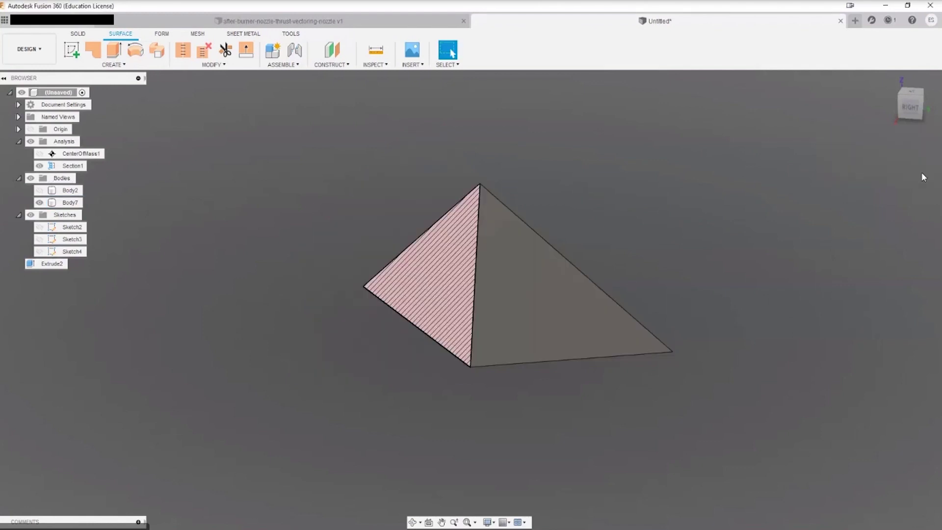
{"action": "left_click", "coordinate": [39, 166]}
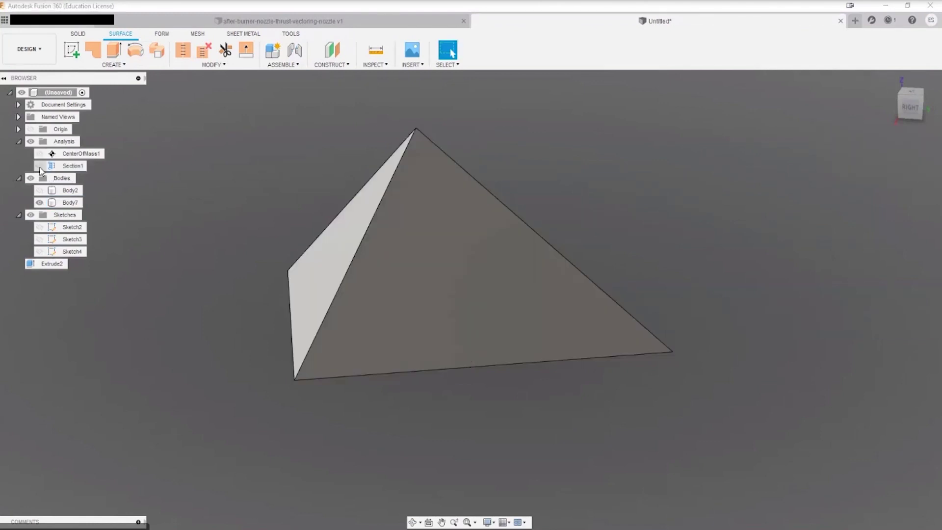
Show the box body Body2 together with the pyramid and highlight the two solid bodies to compare them.
{"action": "middle_click_drag", "start_coordinate": [715, 290], "coordinate": [687, 282], "text": "shift"}
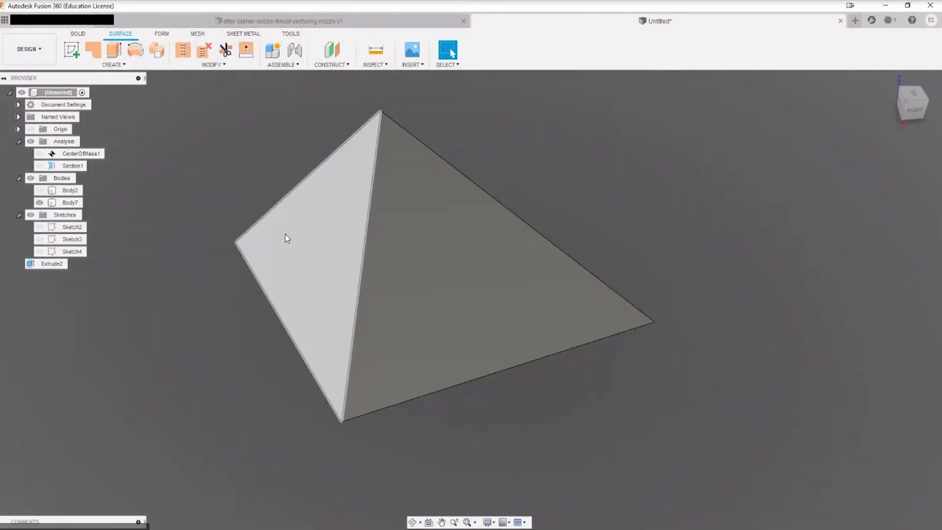
{"action": "middle_click_drag", "start_coordinate": [442, 253], "coordinate": [563, 308]}
{"action": "middle_click_drag", "start_coordinate": [432, 329], "coordinate": [534, 292], "text": "shift"}
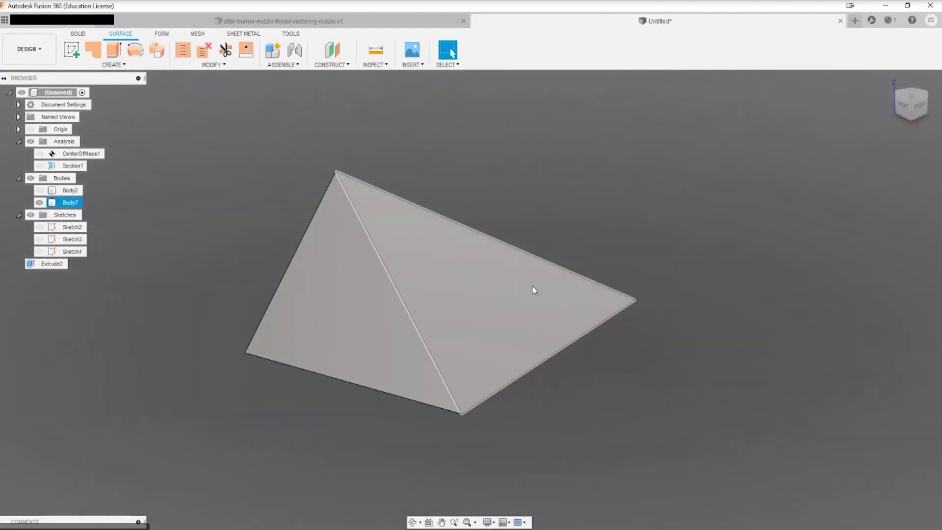
{"action": "left_click", "coordinate": [79, 34]}
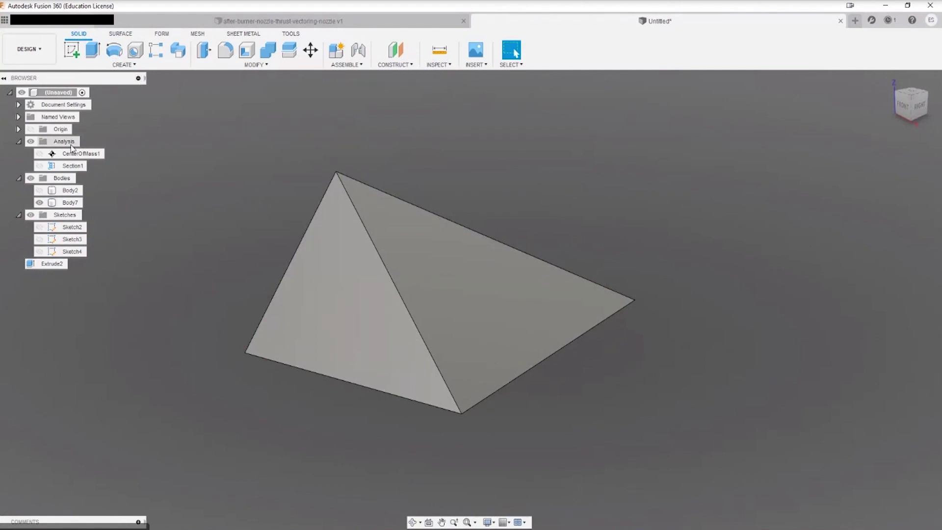
{"action": "left_click", "coordinate": [40, 190]}
{"action": "middle_click_drag", "start_coordinate": [187, 324], "coordinate": [254, 269], "text": "shift"}
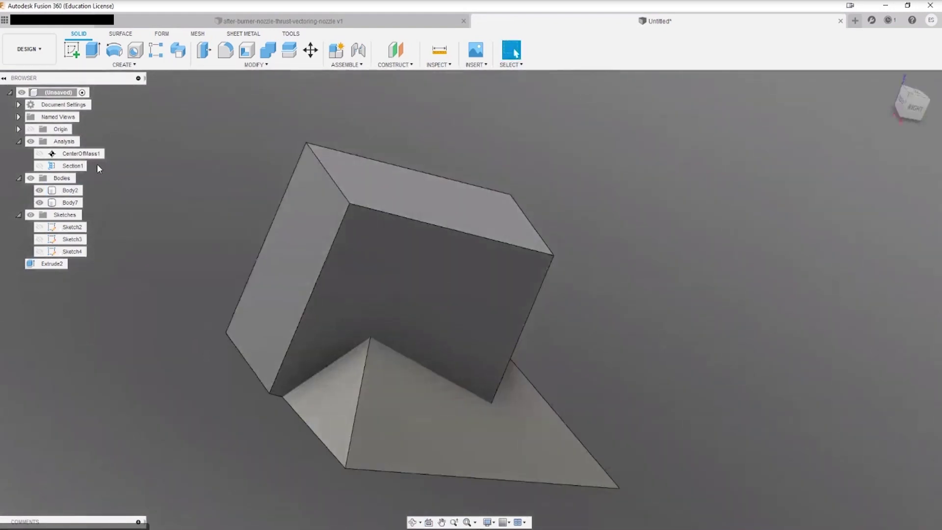
{"action": "left_click", "coordinate": [69, 191]}
{"action": "left_click", "coordinate": [69, 202]}
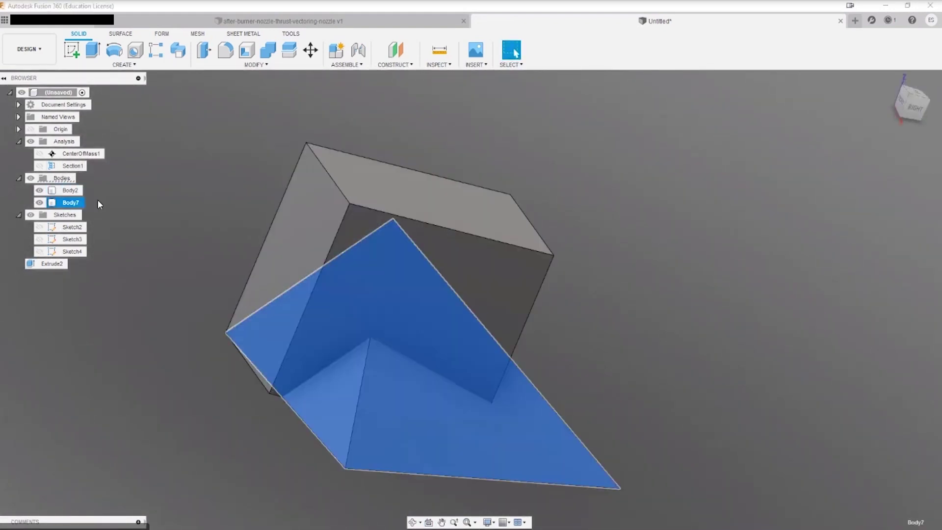
{"action": "left_click", "coordinate": [173, 213]}
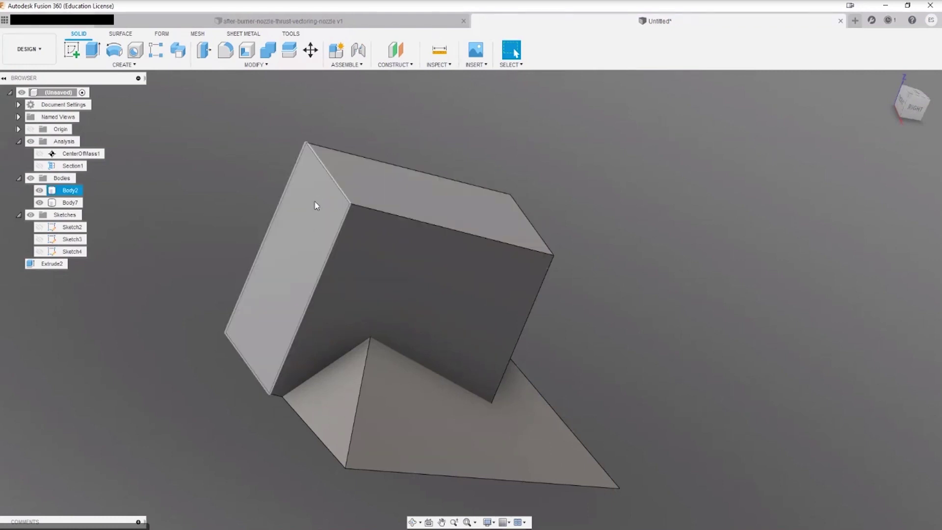
Return to the surface tools, hide both solid bodies and start a new sketch on the YZ origin plane.
{"action": "left_click", "coordinate": [121, 36]}
{"action": "left_click", "coordinate": [40, 190]}
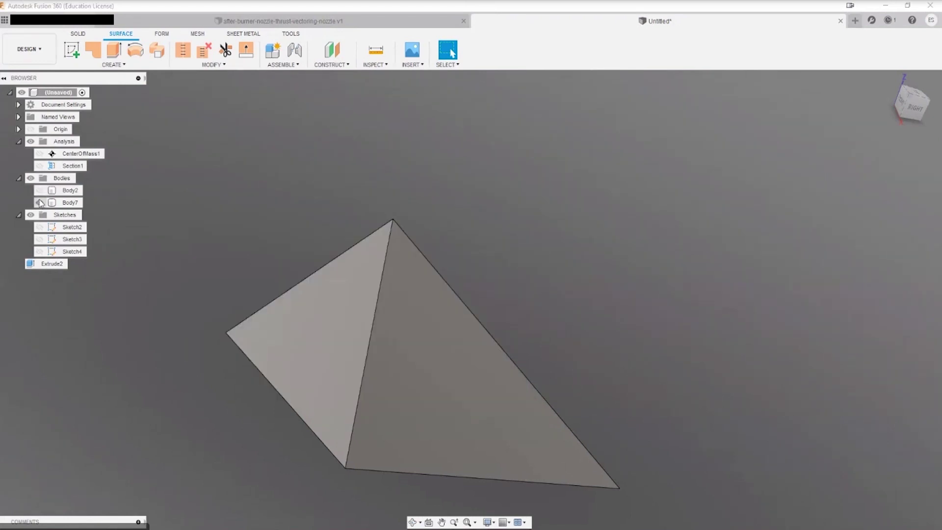
{"action": "left_click", "coordinate": [40, 202]}
{"action": "left_click", "coordinate": [71, 49]}
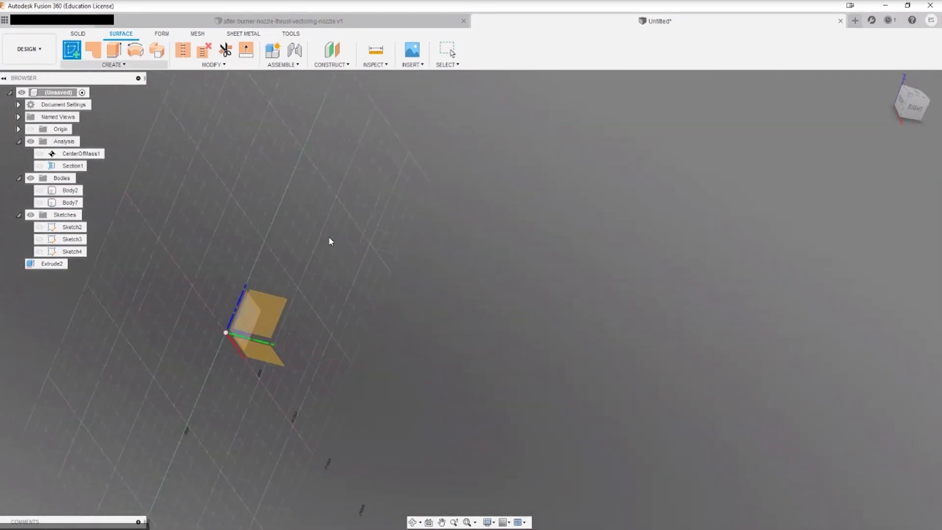
{"action": "left_click", "coordinate": [264, 310]}
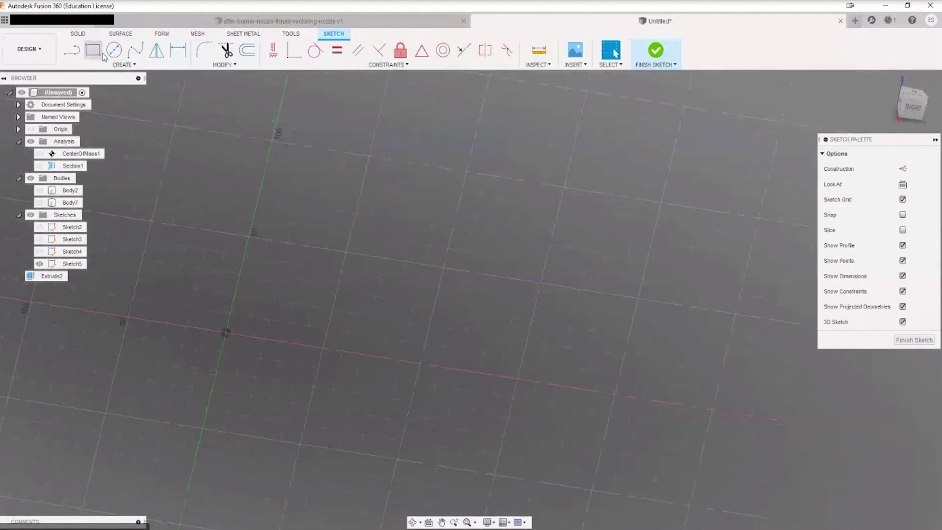
Sketch a closed spline through five points as a rounded triangular outline and finish the sketch.
{"action": "left_click", "coordinate": [136, 49]}
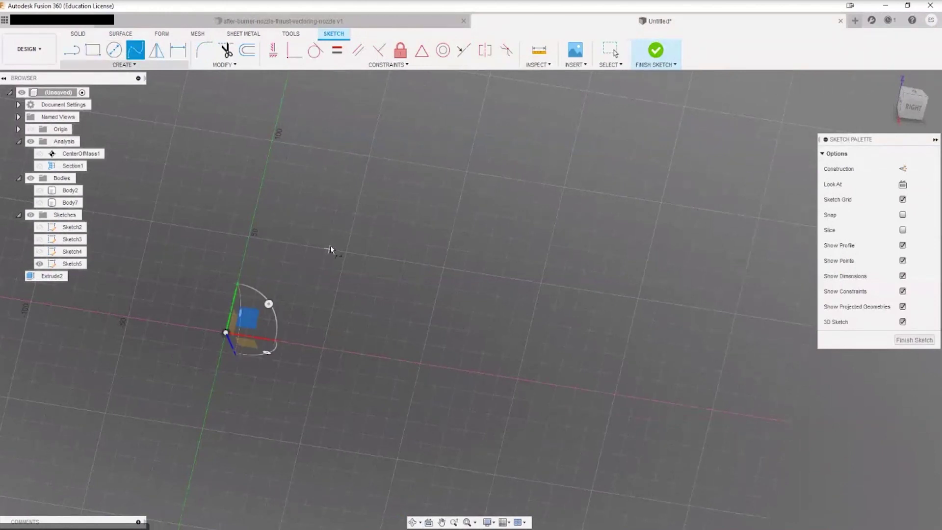
{"action": "left_click", "coordinate": [376, 276]}
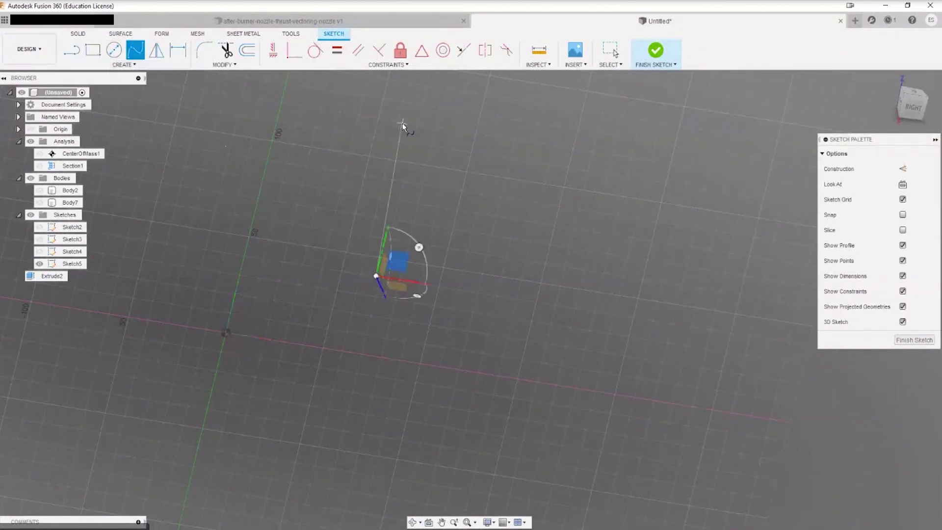
{"action": "left_click", "coordinate": [403, 123]}
{"action": "left_click", "coordinate": [634, 206]}
{"action": "left_click", "coordinate": [746, 323]}
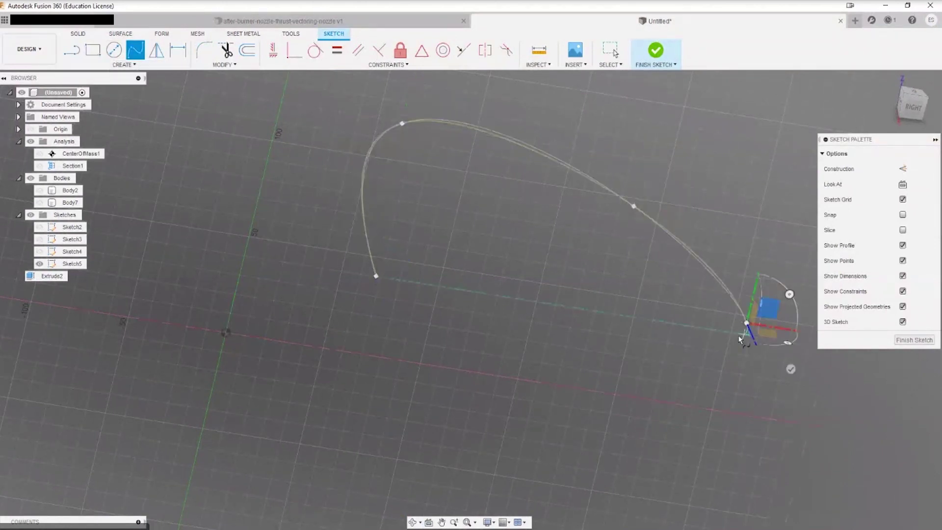
{"action": "left_click", "coordinate": [433, 330]}
{"action": "left_click", "coordinate": [376, 276]}
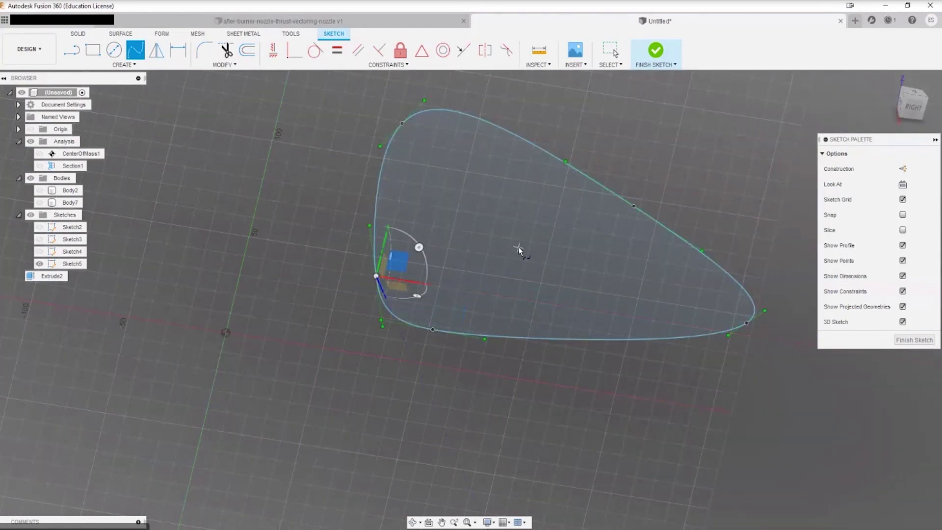
{"action": "left_click", "coordinate": [656, 49]}
Fill the closed spline profile with a Patch surface as a new body.
{"action": "mouse_move", "coordinate": [578, 232]}
{"action": "middle_mouse_down", "text": "shift"}
{"action": "mouse_move", "coordinate": [566, 246]}
{"action": "mouse_move", "coordinate": [486, 248]}
{"action": "middle_mouse_up", "text": "shift"}
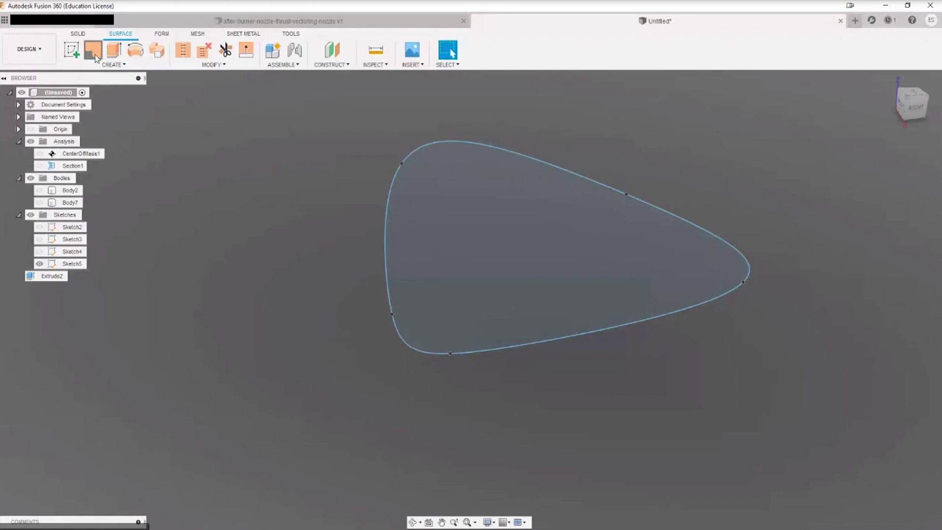
{"action": "left_click", "coordinate": [96, 56]}
{"action": "left_click", "coordinate": [486, 235]}
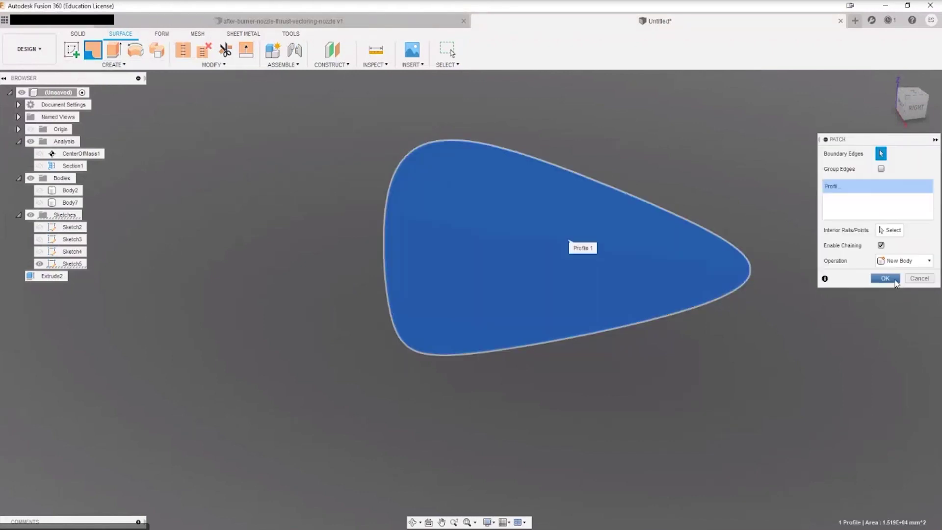
{"action": "left_click", "coordinate": [894, 280]}
{"action": "mouse_move", "coordinate": [685, 349]}
{"action": "middle_mouse_down", "text": "shift"}
{"action": "mouse_move", "coordinate": [707, 349]}
{"action": "mouse_move", "coordinate": [741, 373]}
{"action": "mouse_move", "coordinate": [700, 343]}
{"action": "middle_mouse_up", "text": "shift"}
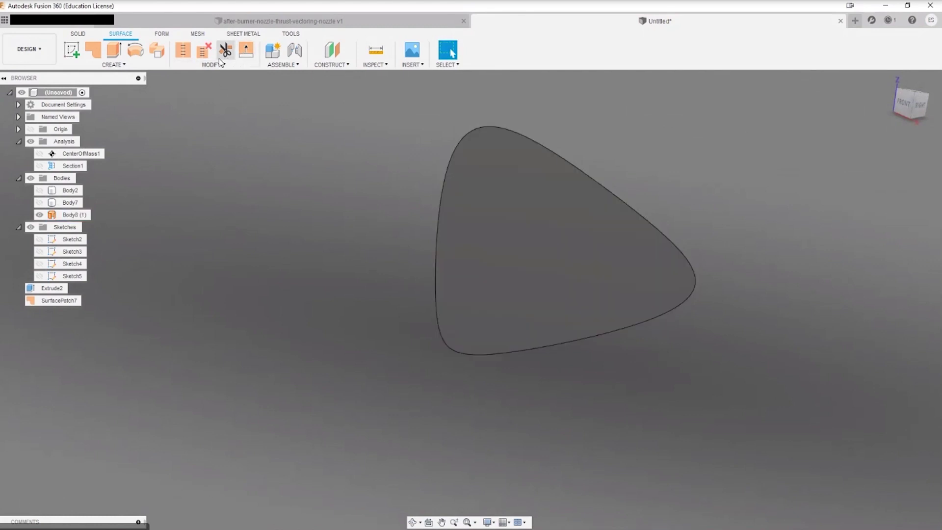
{"action": "left_click", "coordinate": [140, 62]}
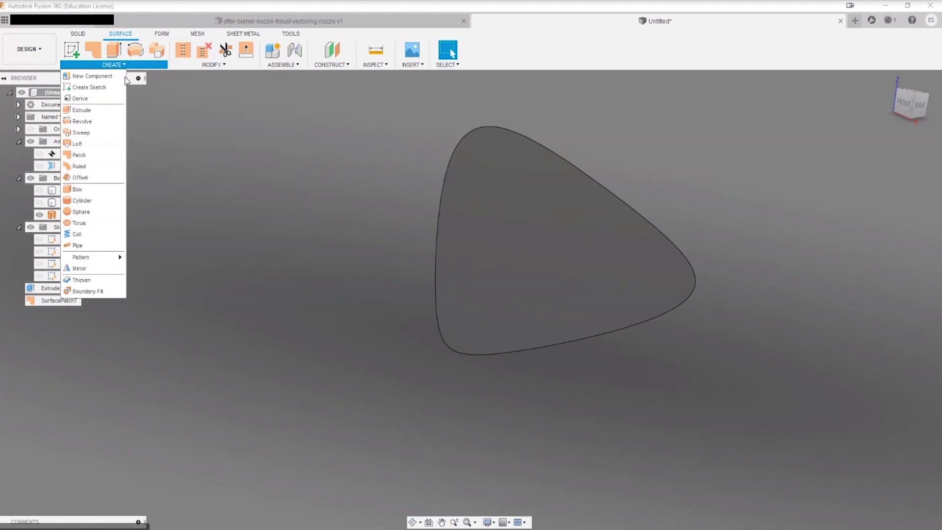
{"action": "left_click", "coordinate": [215, 65]}
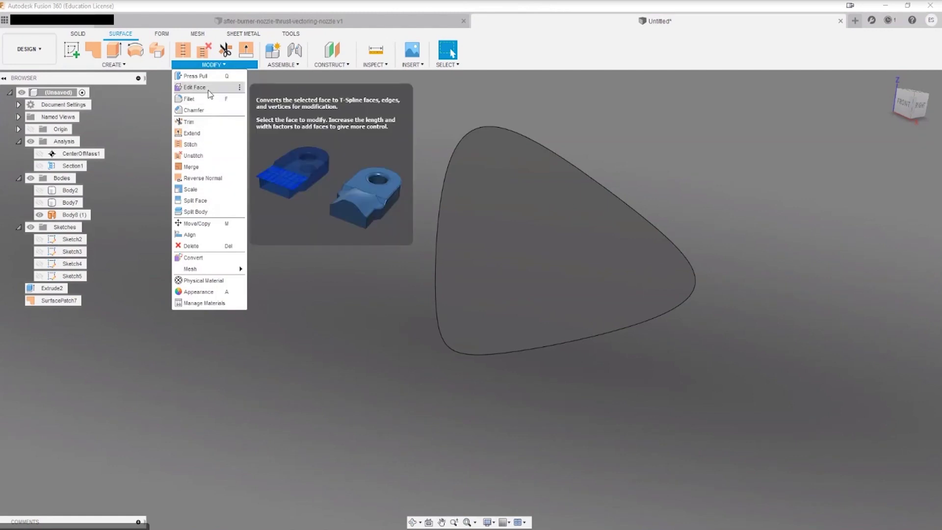
{"action": "left_click", "coordinate": [118, 65]}
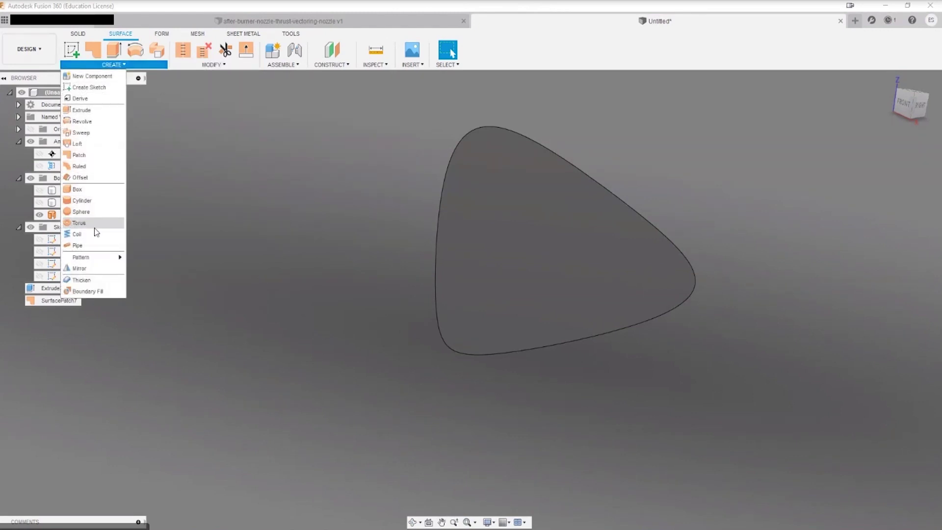
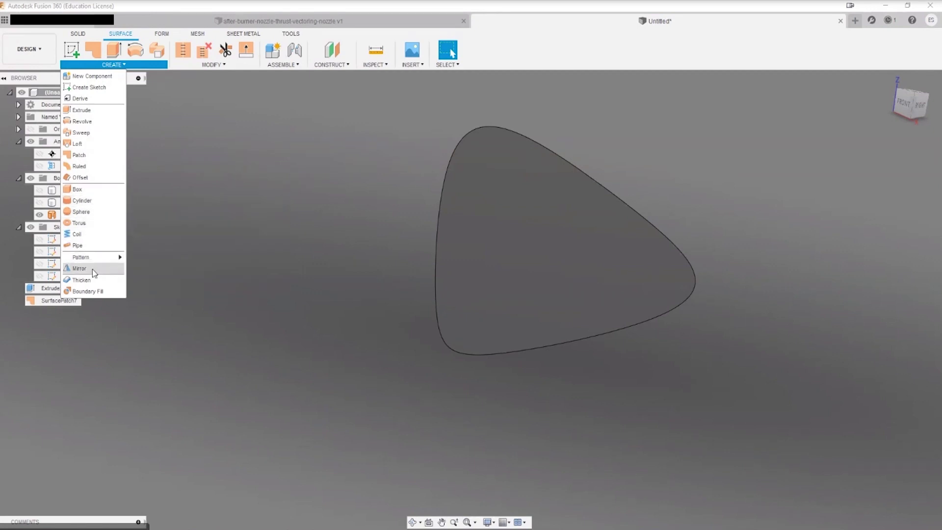
{"action": "left_click", "coordinate": [186, 66]}
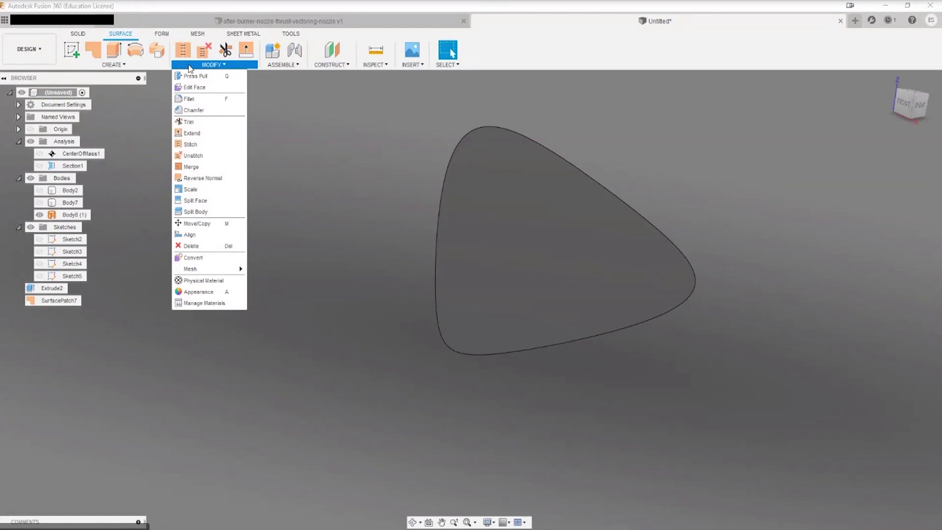
Thicken the patched surface by about 5.435 mm on one side as a new body.
{"action": "left_click", "coordinate": [153, 68]}
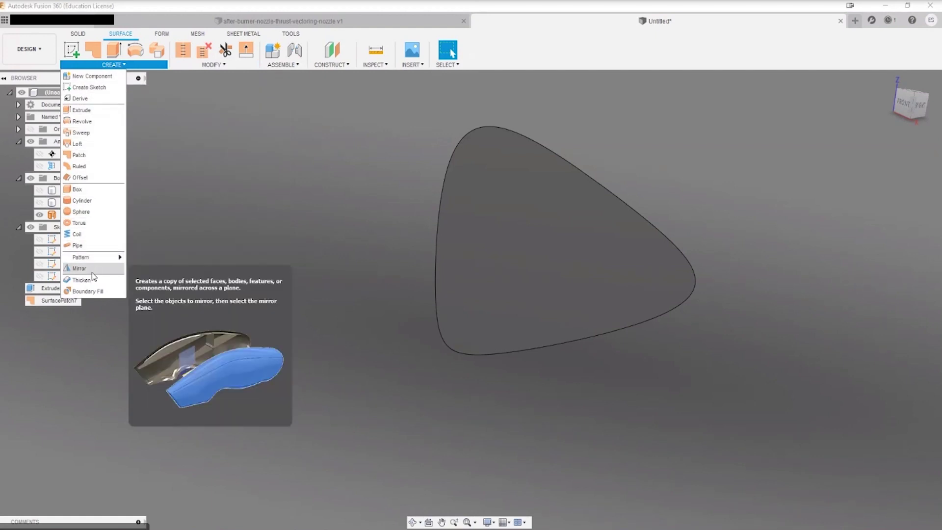
{"action": "left_click", "coordinate": [82, 279]}
{"action": "left_click", "coordinate": [568, 231]}
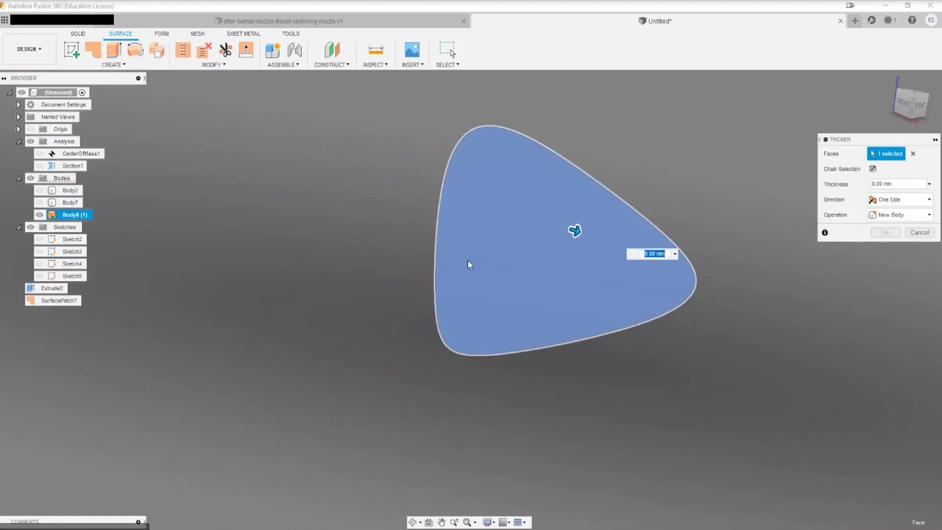
{"action": "left_click_drag", "start_coordinate": [587, 235], "coordinate": [633, 293]}
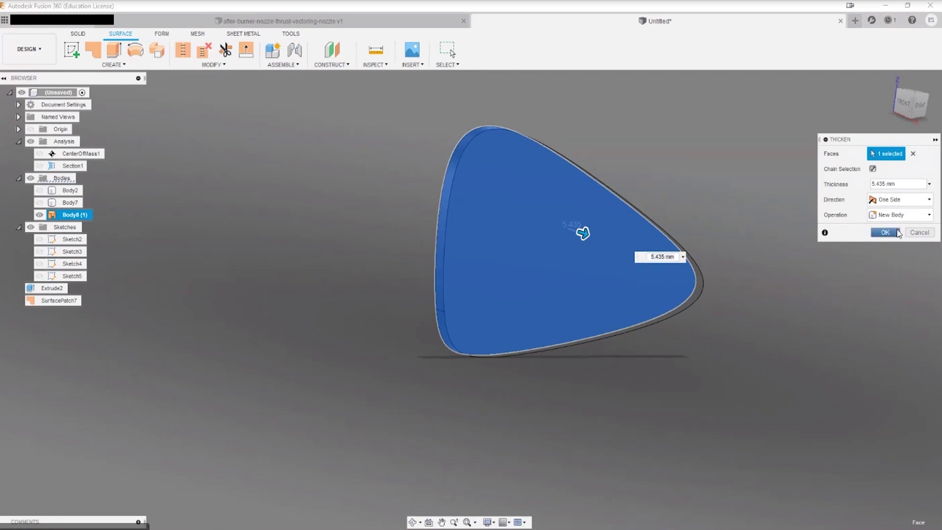
{"action": "left_click", "coordinate": [886, 232]}
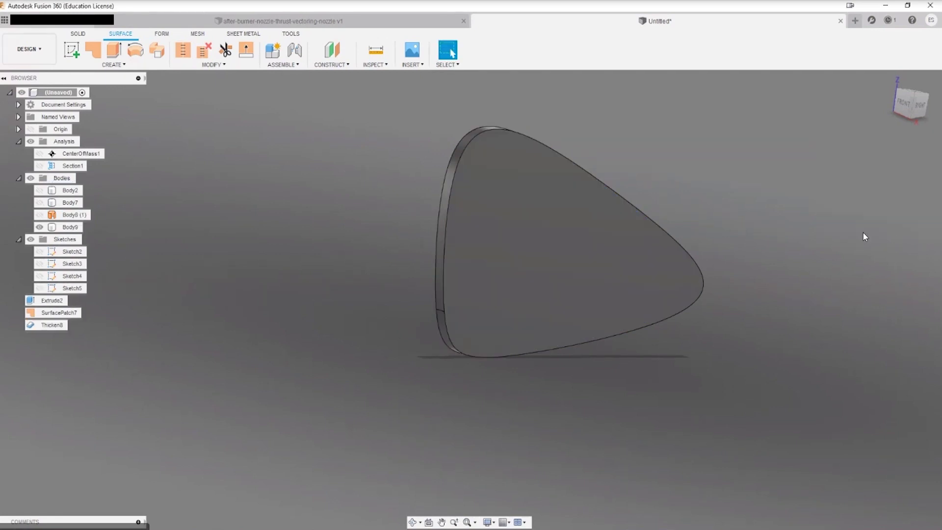
Hide the thickened body Body9 and show the surface patch Body8 again.
{"action": "left_click", "coordinate": [39, 226]}
{"action": "left_click", "coordinate": [39, 214]}
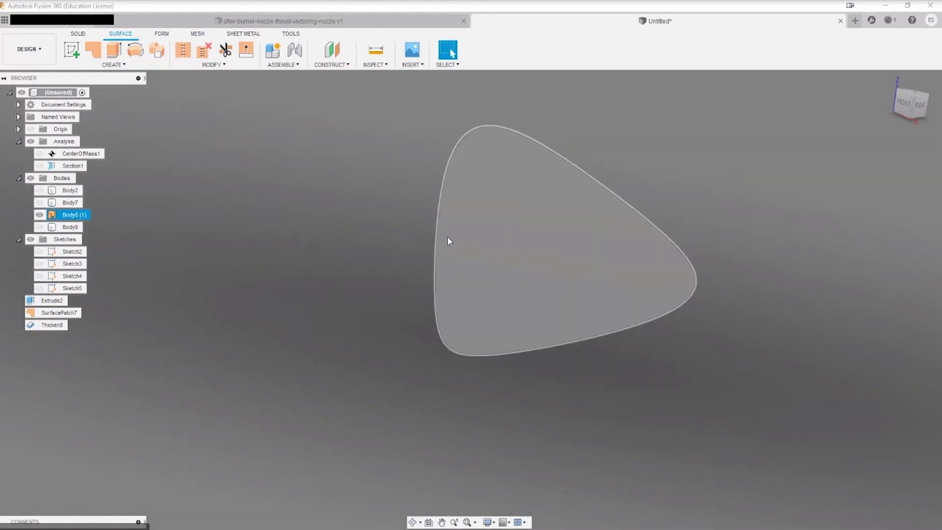
{"action": "middle_click_drag", "start_coordinate": [448, 237], "coordinate": [429, 232], "text": "shift"}
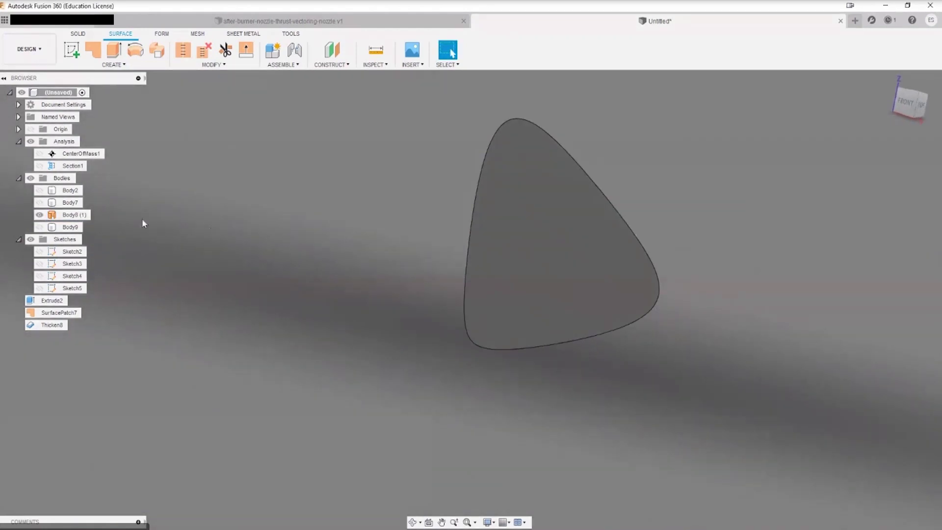
Hide the surface patch Body8 and show the thickened body Body9.
{"action": "left_click", "coordinate": [39, 214]}
{"action": "left_click", "coordinate": [40, 227]}
{"action": "middle_click_drag", "start_coordinate": [285, 231], "coordinate": [265, 226], "text": "shift"}
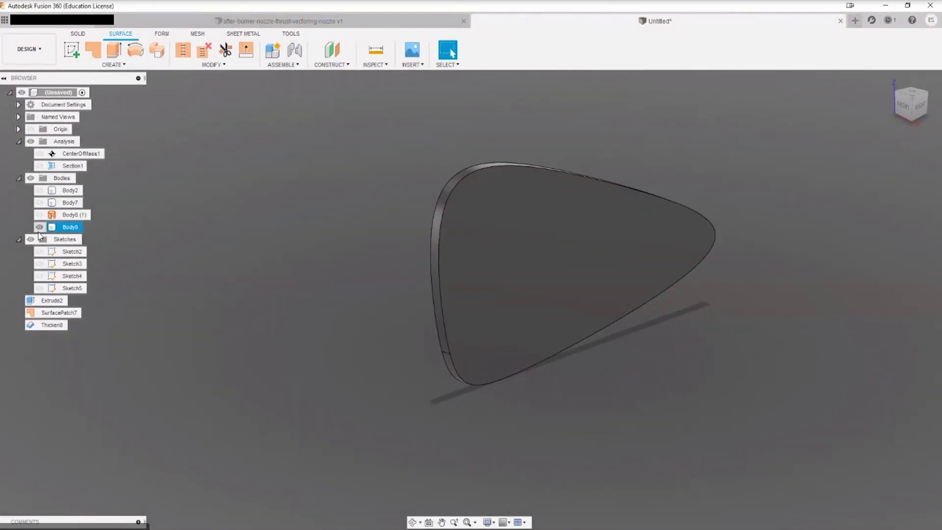
{"action": "left_click", "coordinate": [175, 225]}
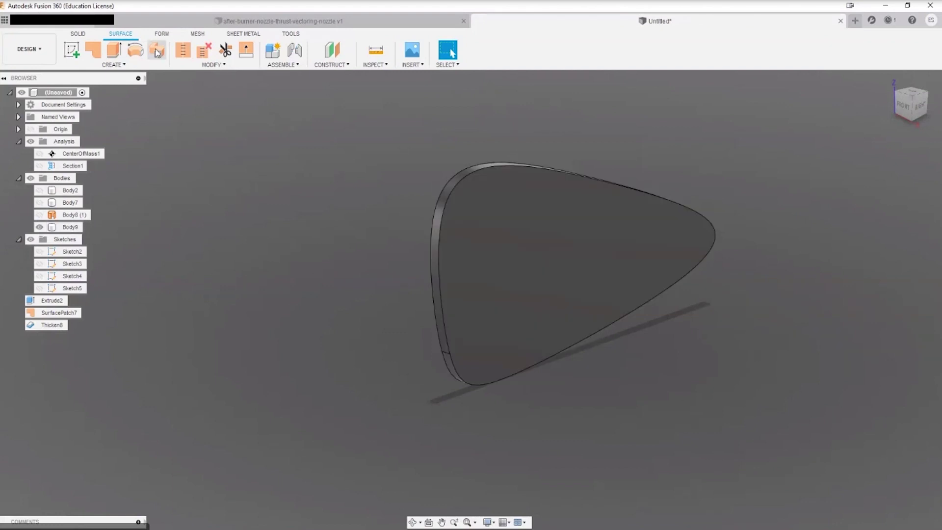
Hide the thickened body Body9 and show the pyramid Body7 and the box Body2.
{"action": "left_click", "coordinate": [40, 229]}
{"action": "left_click", "coordinate": [39, 202]}
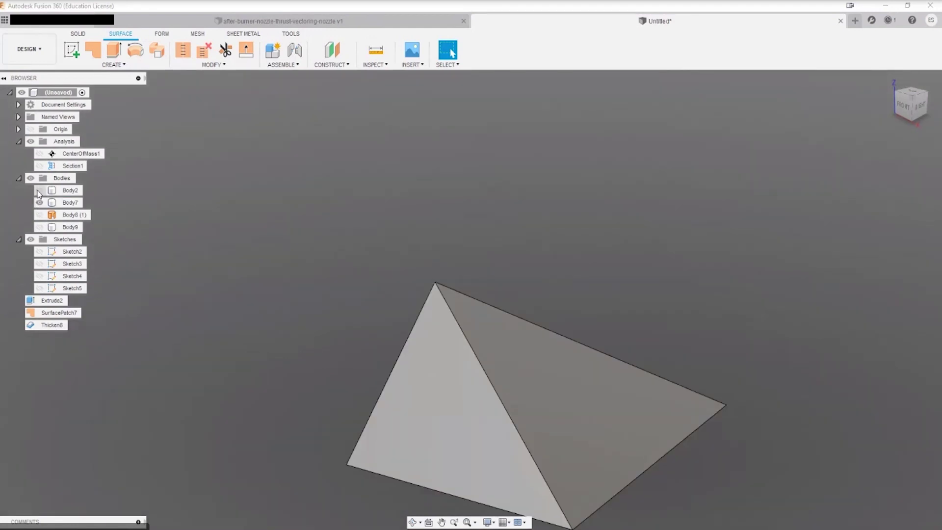
{"action": "left_click", "coordinate": [40, 190]}
{"action": "middle_click_drag", "start_coordinate": [349, 267], "coordinate": [351, 139]}
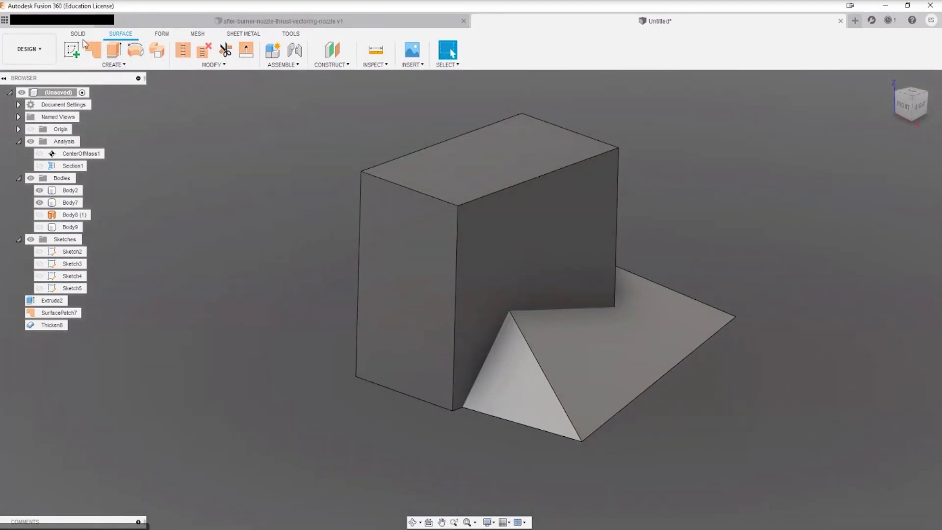
Combine the box as target with the pyramid as tool body, using Join with New Component enabled and Keep Tools off.
{"action": "left_click", "coordinate": [78, 33]}
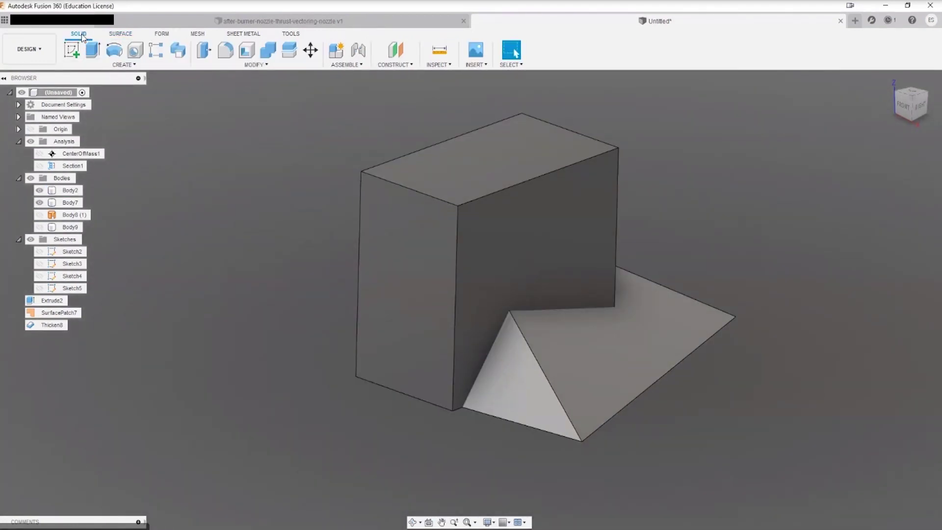
{"action": "left_click", "coordinate": [268, 51]}
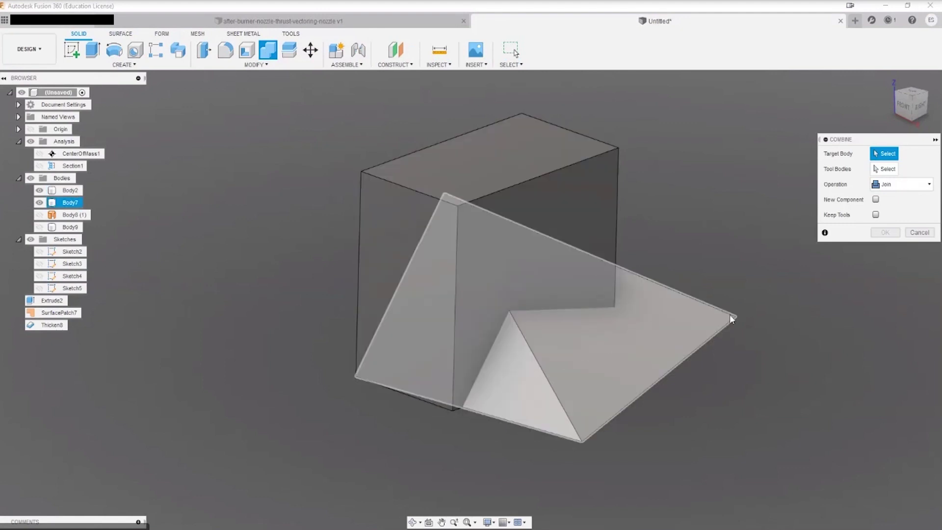
{"action": "middle_click_drag", "start_coordinate": [741, 225], "coordinate": [786, 201], "text": "shift"}
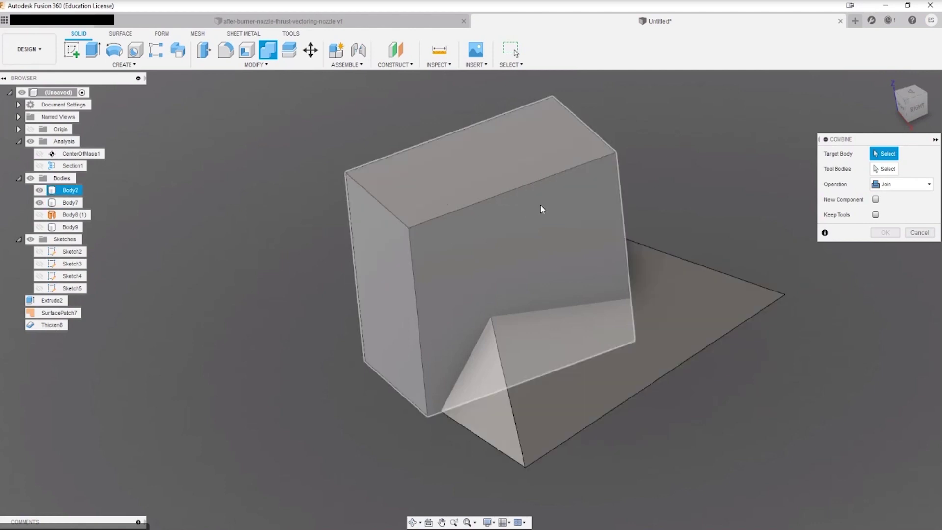
{"action": "middle_click_drag", "start_coordinate": [699, 201], "coordinate": [542, 228], "text": "shift"}
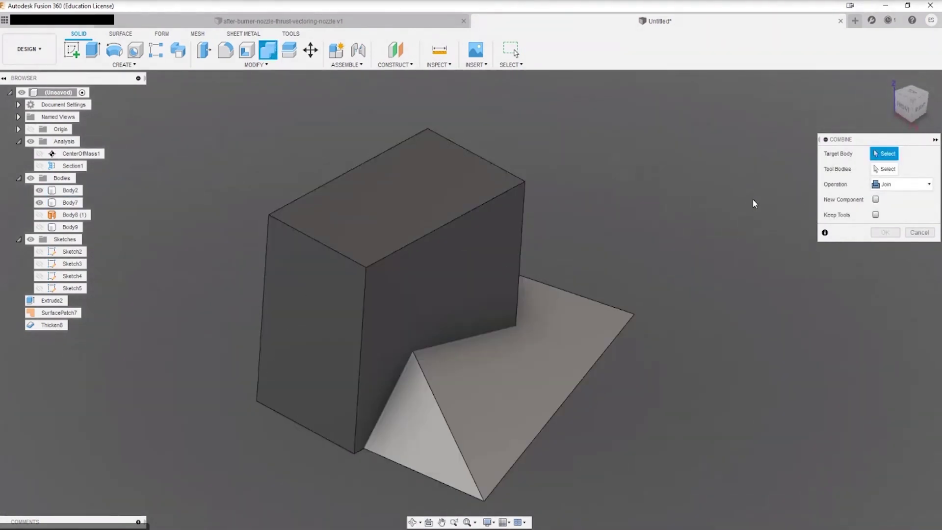
{"action": "left_click", "coordinate": [483, 226]}
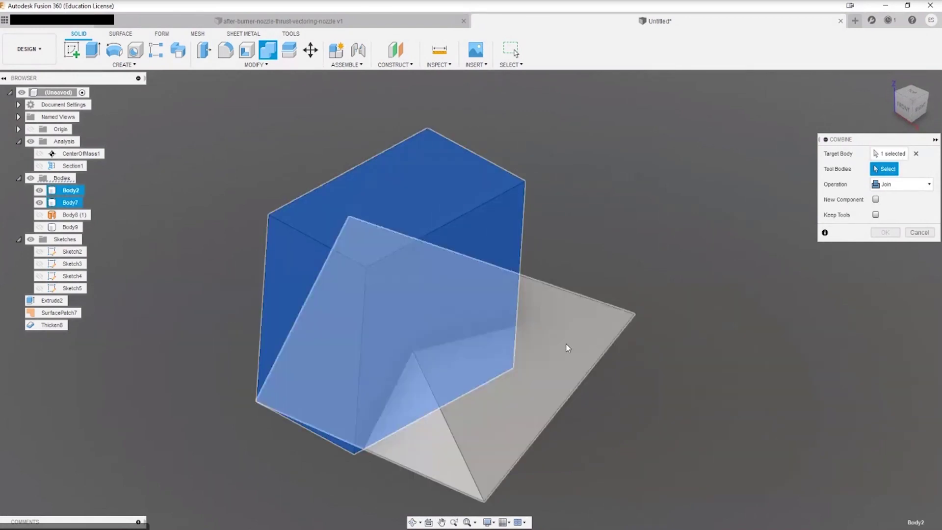
{"action": "left_click", "coordinate": [540, 353]}
{"action": "middle_click_drag", "start_coordinate": [715, 384], "coordinate": [707, 356], "text": "shift"}
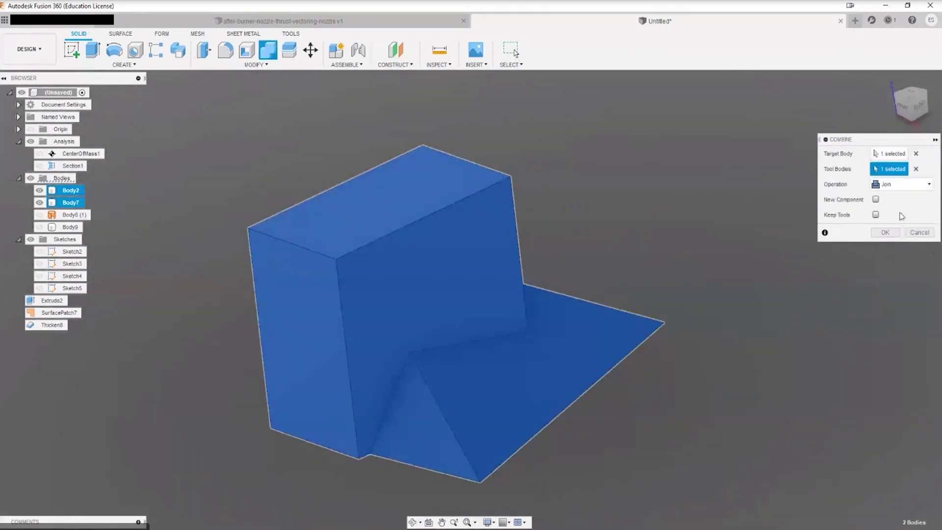
{"action": "left_click", "coordinate": [877, 200]}
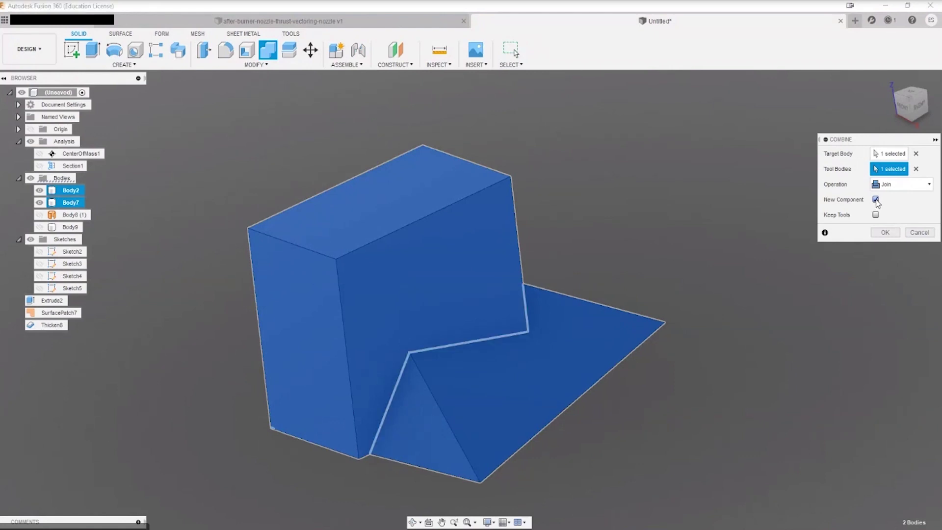
{"action": "left_click", "coordinate": [881, 233]}
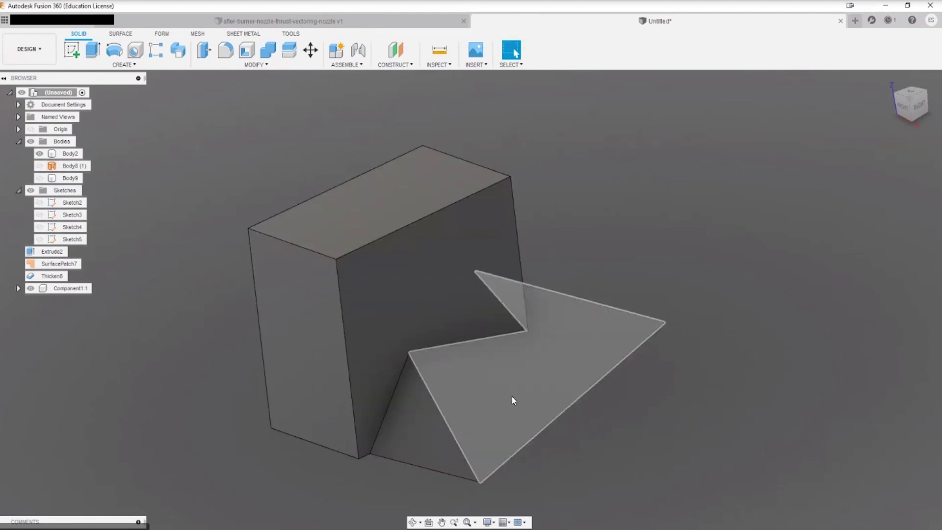
Toggle the visibility of Body2, Body9 and Component1 and expand Component1 to inspect what the join produced.
{"action": "left_click", "coordinate": [39, 154]}
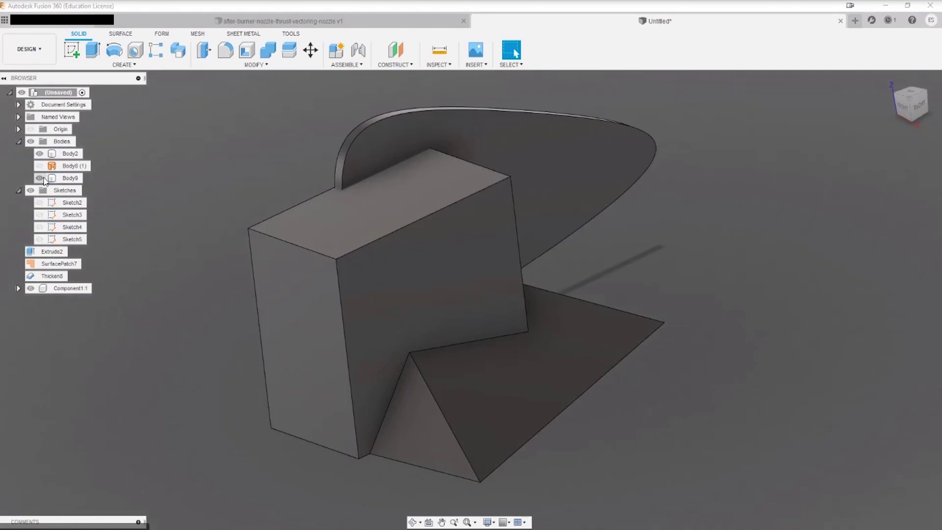
{"action": "left_click", "coordinate": [40, 154]}
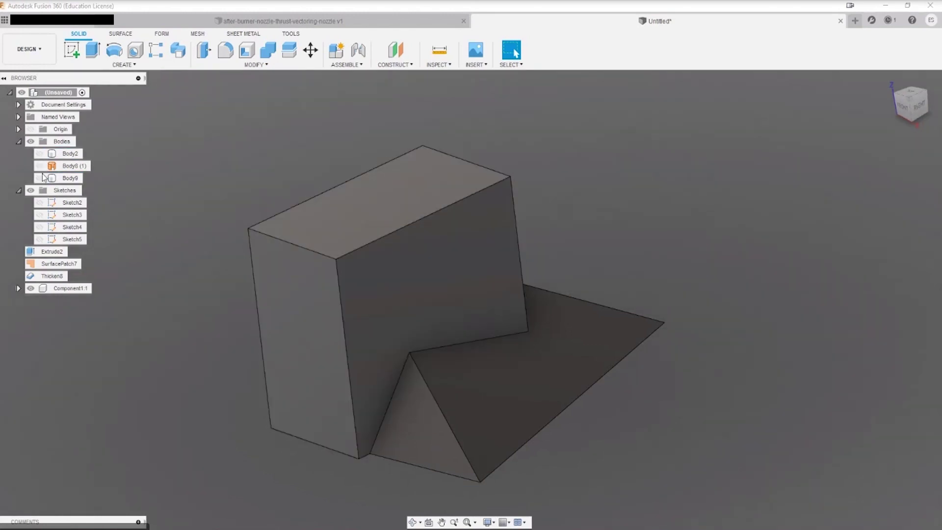
{"action": "left_click", "coordinate": [41, 180]}
{"action": "middle_click_drag", "start_coordinate": [559, 420], "coordinate": [493, 336], "text": "shift"}
{"action": "left_click", "coordinate": [30, 289]}
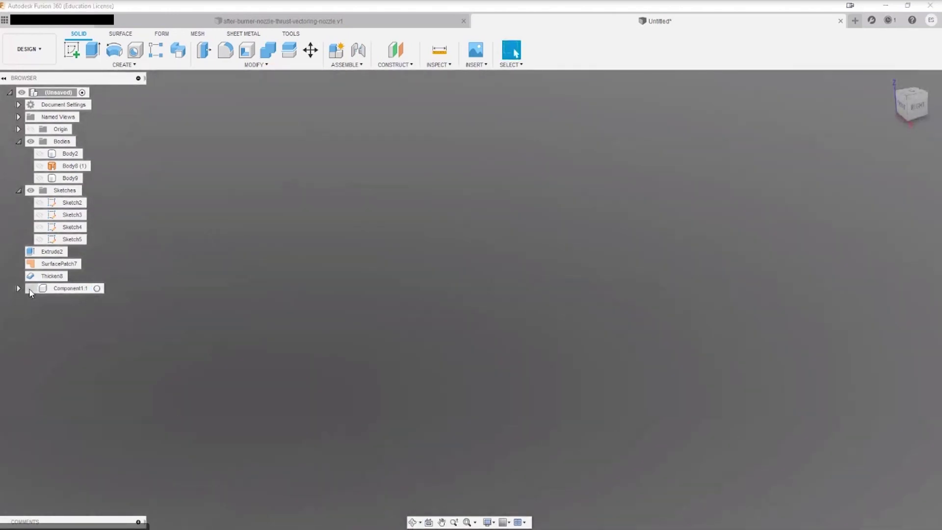
{"action": "left_click", "coordinate": [30, 288]}
{"action": "left_click", "coordinate": [18, 289]}
{"action": "left_click", "coordinate": [30, 289]}
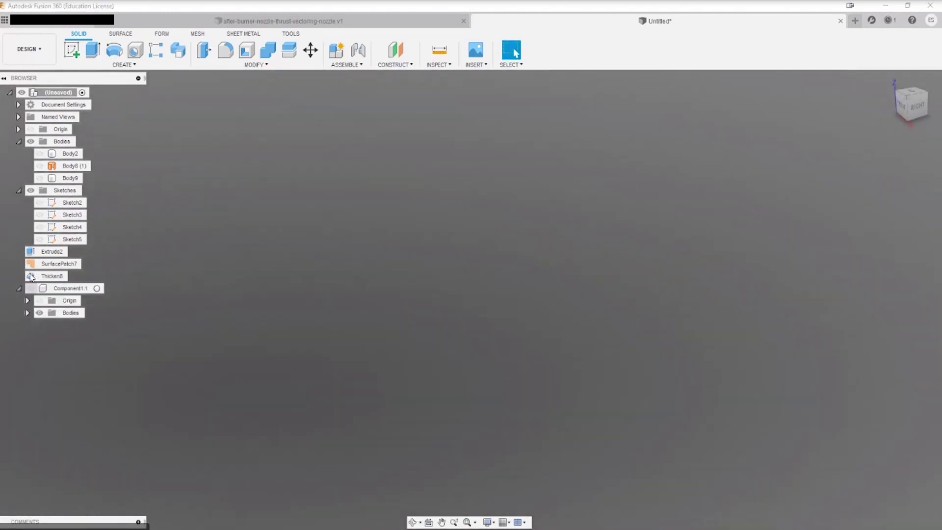
Show the box Body2 and thickened Body9 while Component1 is hidden, and hide both bodies again.
{"action": "left_click", "coordinate": [38, 154]}
{"action": "left_click", "coordinate": [39, 179]}
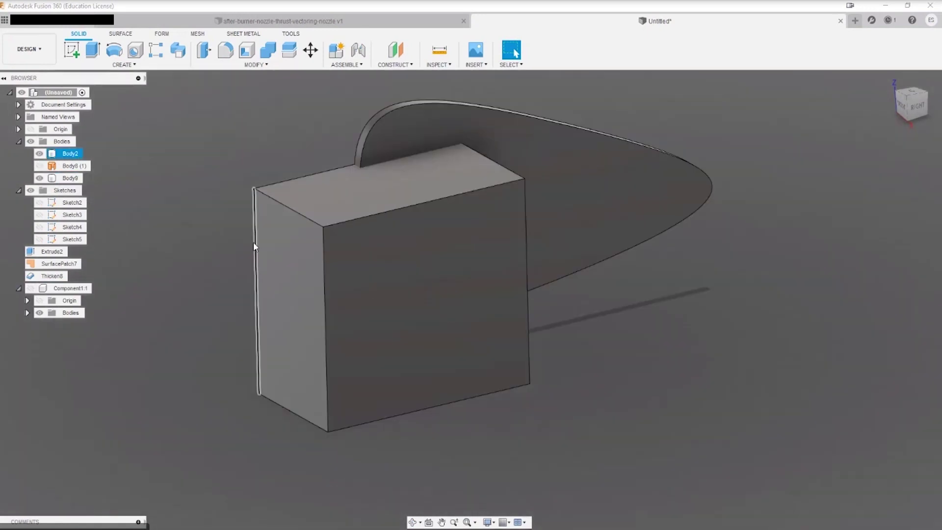
{"action": "left_click", "coordinate": [40, 178]}
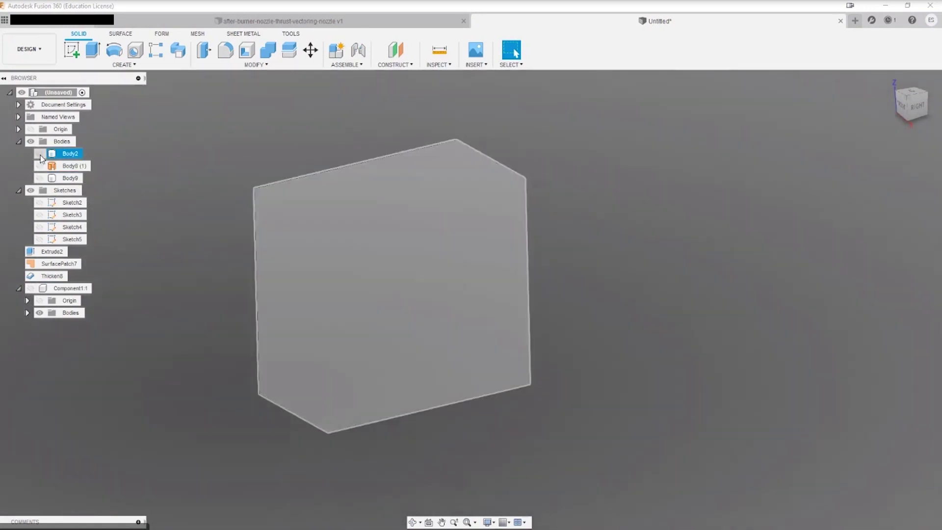
{"action": "left_click", "coordinate": [39, 154]}
Redisplay Component1 and undo the join of the box and the pyramid.
{"action": "left_click", "coordinate": [30, 289]}
{"action": "left_click", "coordinate": [30, 289]}
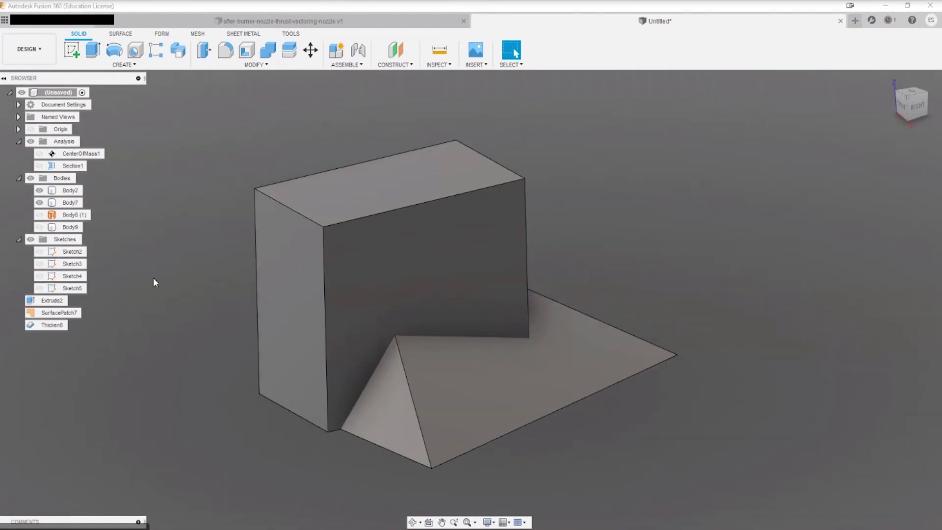
{"action": "left_click", "coordinate": [376, 290]}
{"action": "key", "text": "Escape"}
{"action": "middle_click_drag", "start_coordinate": [151, 296], "coordinate": [164, 273], "text": "shift"}
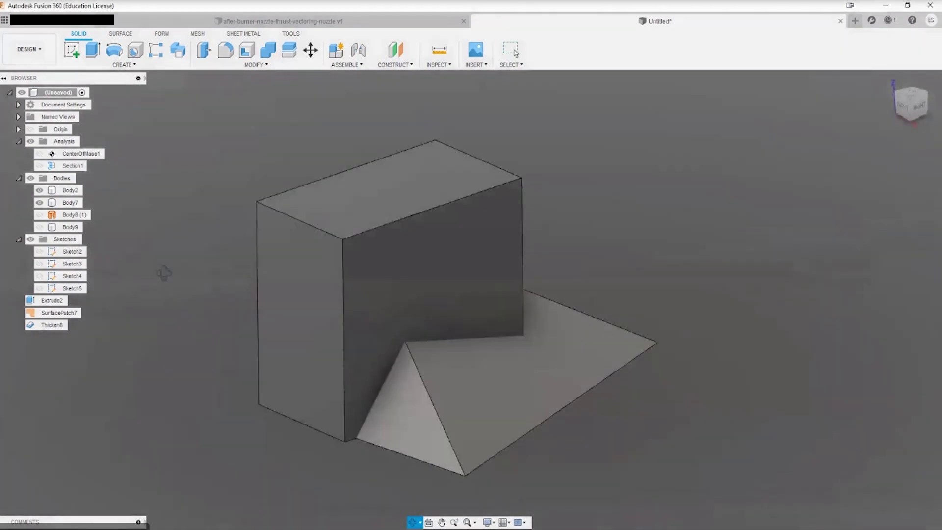
Hide the box Body2 and the pyramid Body7, and show both again to check them as separate bodies.
{"action": "left_click", "coordinate": [39, 190]}
{"action": "left_click", "coordinate": [39, 203]}
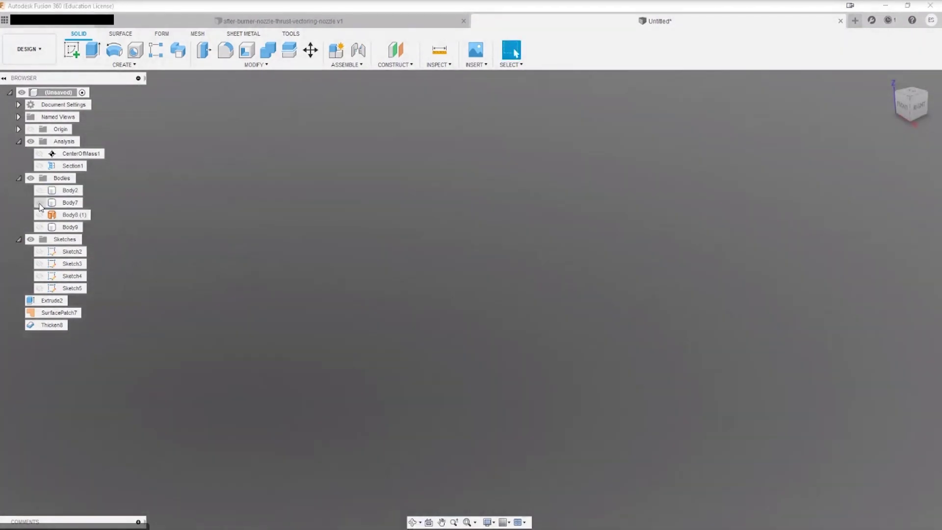
{"action": "left_click", "coordinate": [40, 203]}
{"action": "left_click", "coordinate": [39, 191]}
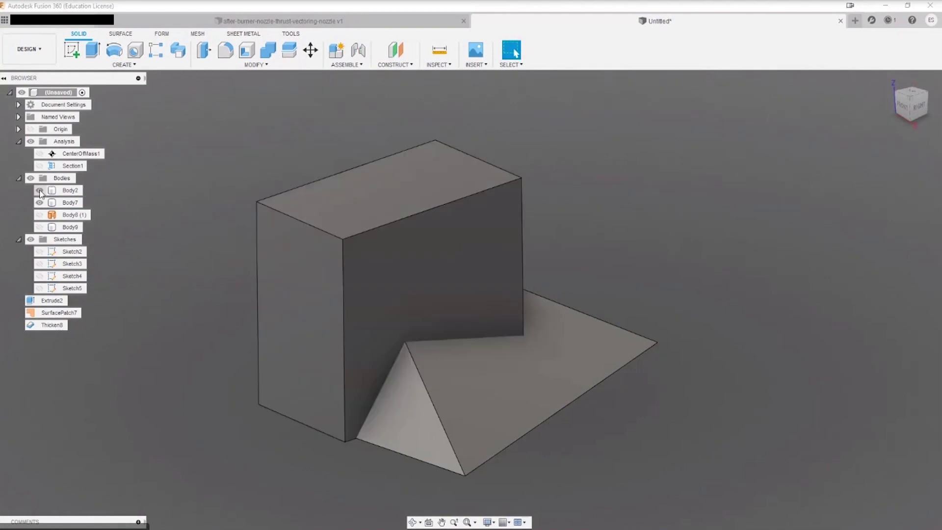
Cut the pyramid out of the box with Combine, with New Component off and Keep Tools on.
{"action": "left_click", "coordinate": [268, 50]}
{"action": "left_click", "coordinate": [428, 219]}
{"action": "left_click", "coordinate": [585, 352]}
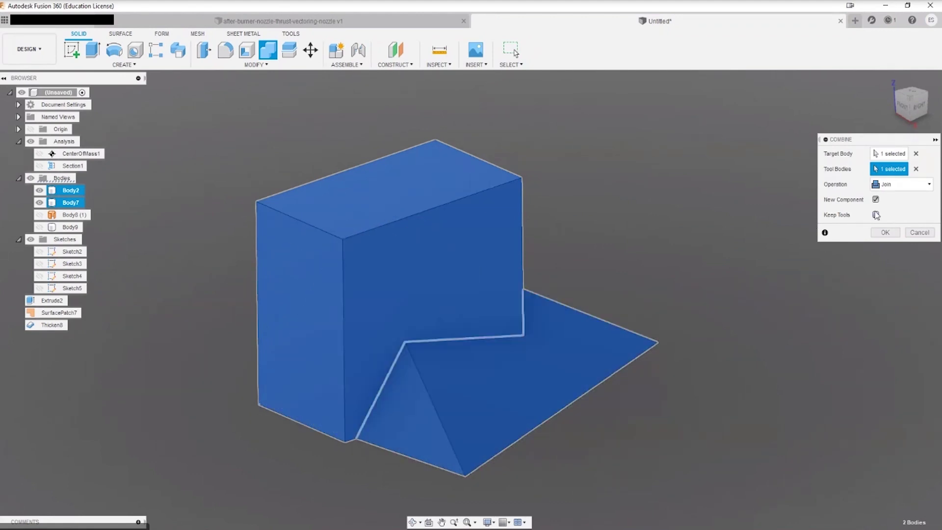
{"action": "left_click", "coordinate": [902, 184]}
{"action": "left_click", "coordinate": [886, 206]}
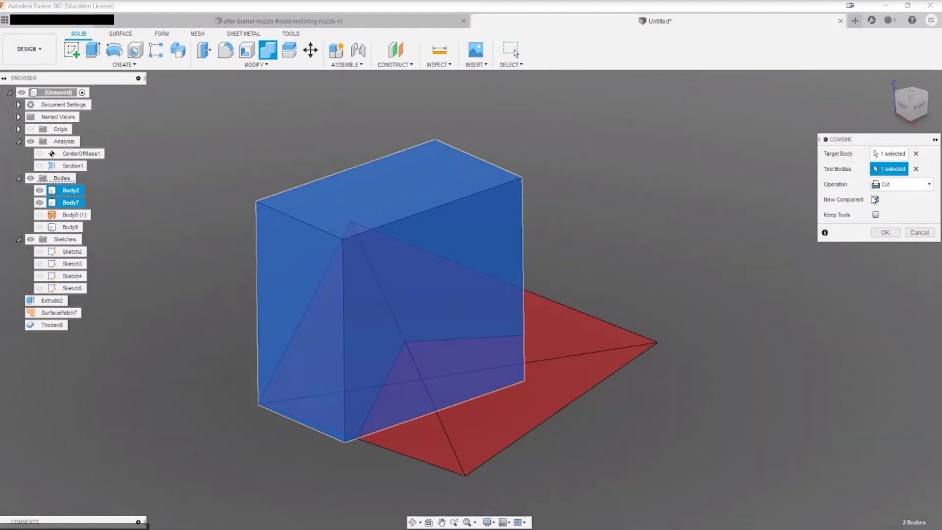
{"action": "left_click", "coordinate": [876, 200]}
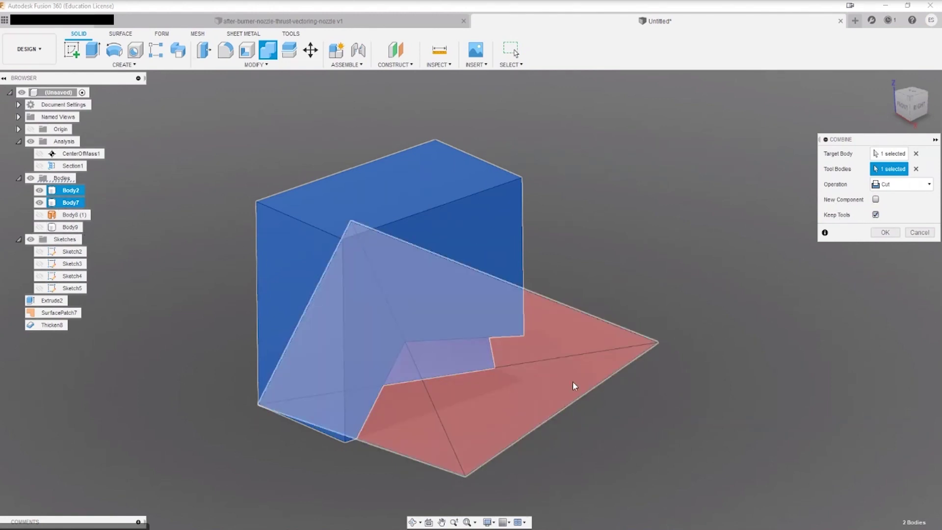
{"action": "left_click", "coordinate": [886, 233]}
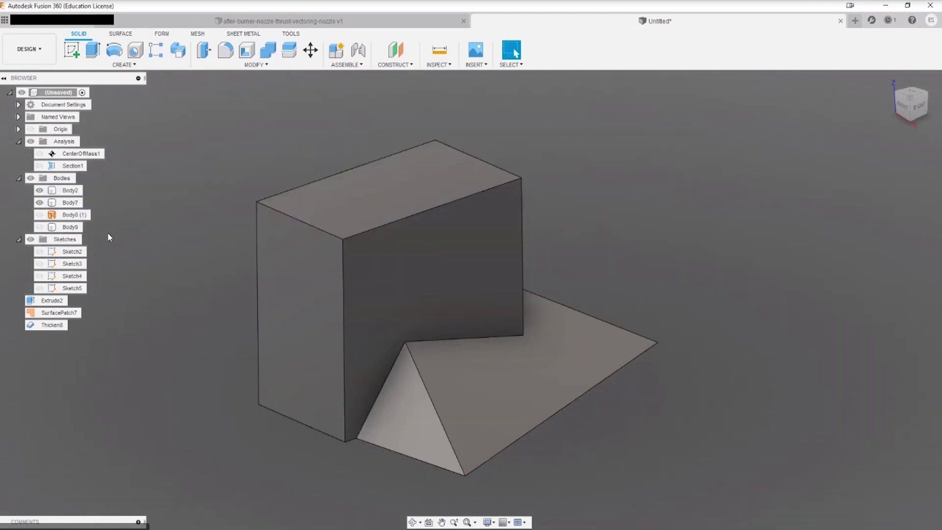
Hide the pyramid Body7 to leave only the cut box Body2 displayed.
{"action": "left_click", "coordinate": [39, 203]}
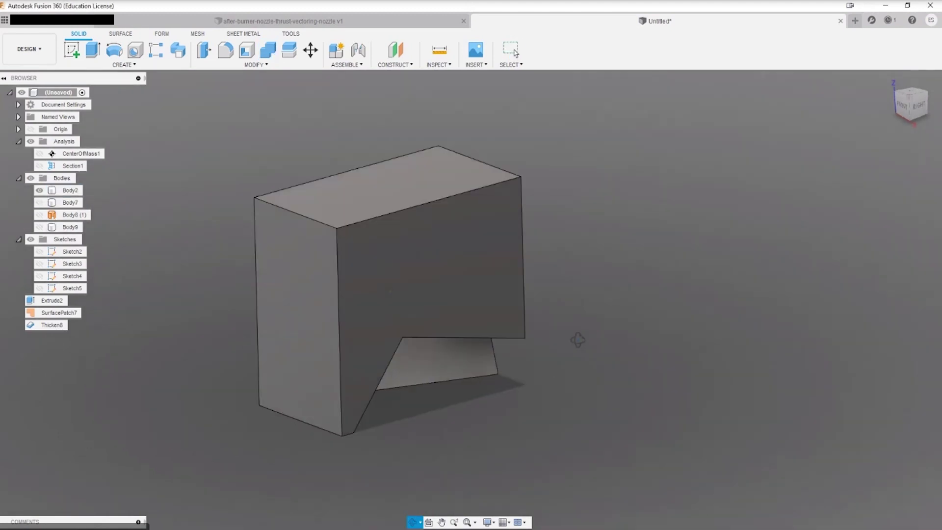
{"action": "left_click_drag", "start_coordinate": [578, 340], "coordinate": [716, 411]}
{"action": "mouse_move", "coordinate": [658, 343]}
{"action": "left_mouse_down"}
{"action": "mouse_move", "coordinate": [662, 326]}
{"action": "mouse_move", "coordinate": [659, 354]}
{"action": "left_mouse_up"}
{"action": "key", "text": "Escape"}
Examine the notch cut into the box from the front, side and underneath.
{"action": "middle_click_drag", "start_coordinate": [340, 299], "coordinate": [445, 270], "text": "shift"}
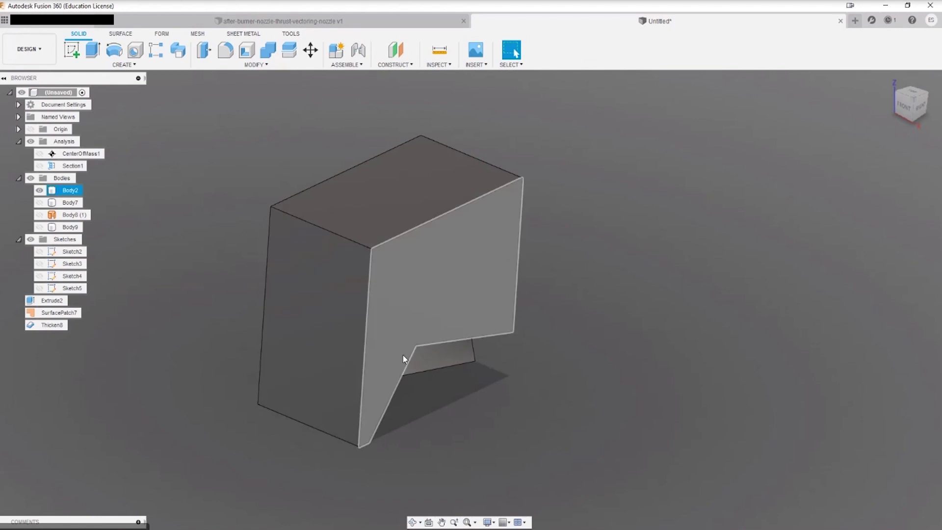
{"action": "left_click", "coordinate": [434, 361]}
{"action": "middle_click_drag", "start_coordinate": [434, 360], "coordinate": [384, 273], "text": "shift"}
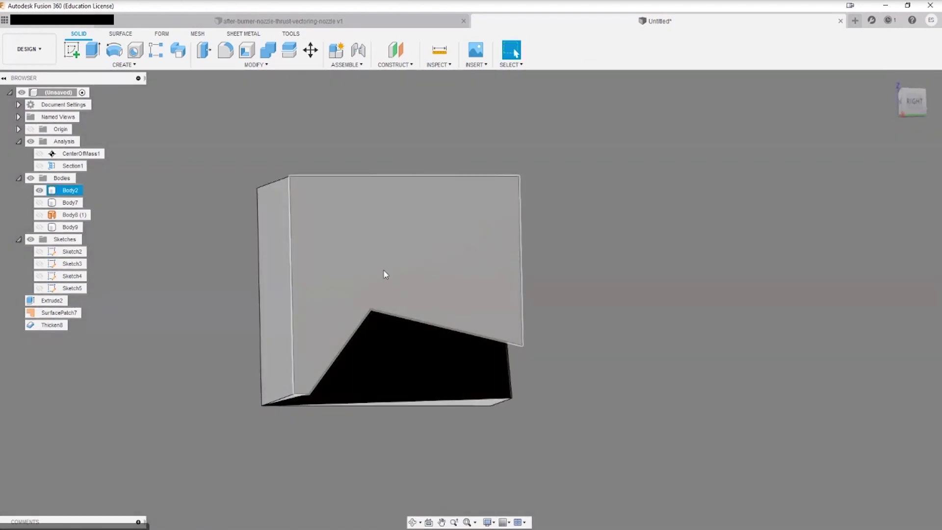
{"action": "middle_click_drag", "start_coordinate": [418, 375], "coordinate": [329, 261], "text": "shift"}
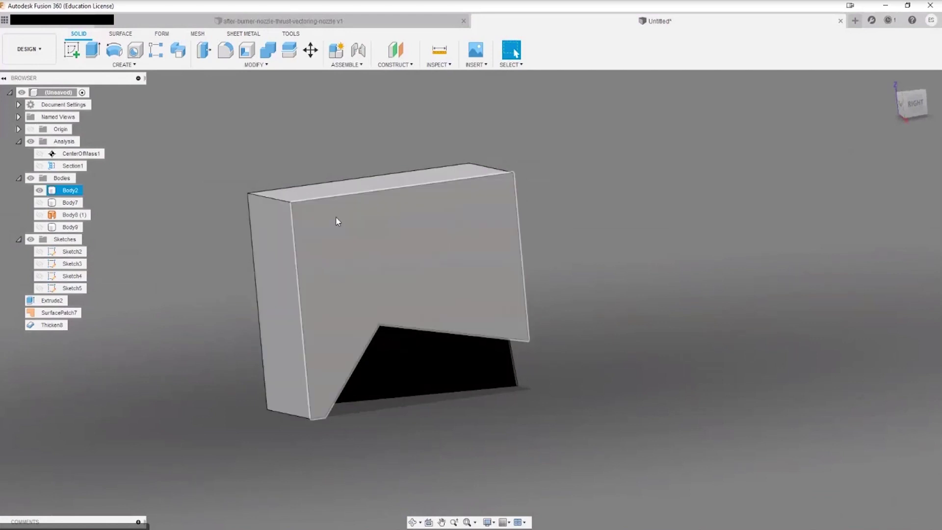
{"action": "middle_click_drag", "start_coordinate": [377, 307], "coordinate": [516, 317], "text": "shift"}
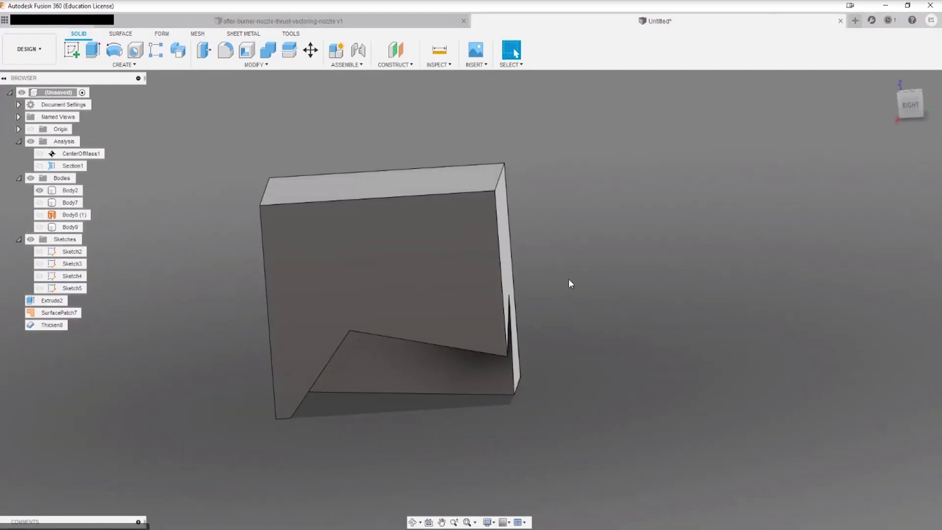
{"action": "left_click", "coordinate": [410, 231]}
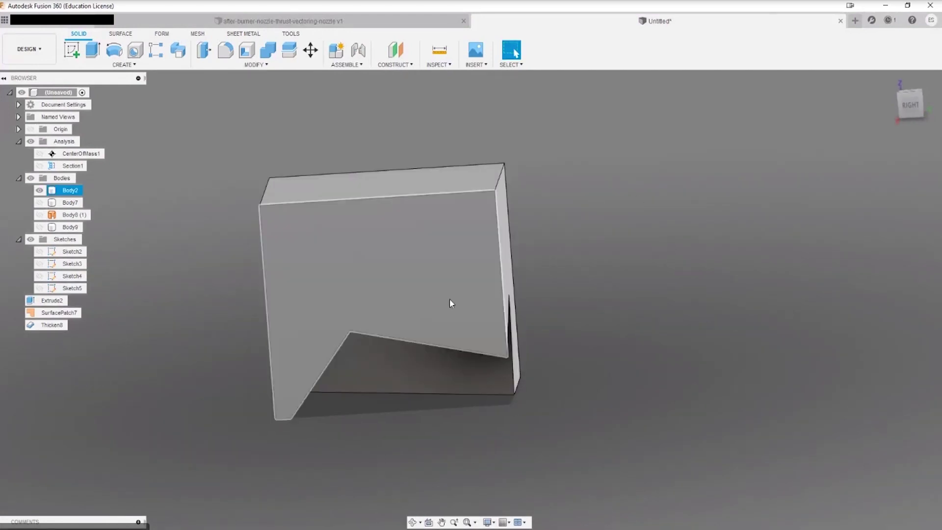
{"action": "middle_click_drag", "start_coordinate": [524, 244], "coordinate": [457, 292], "text": "shift"}
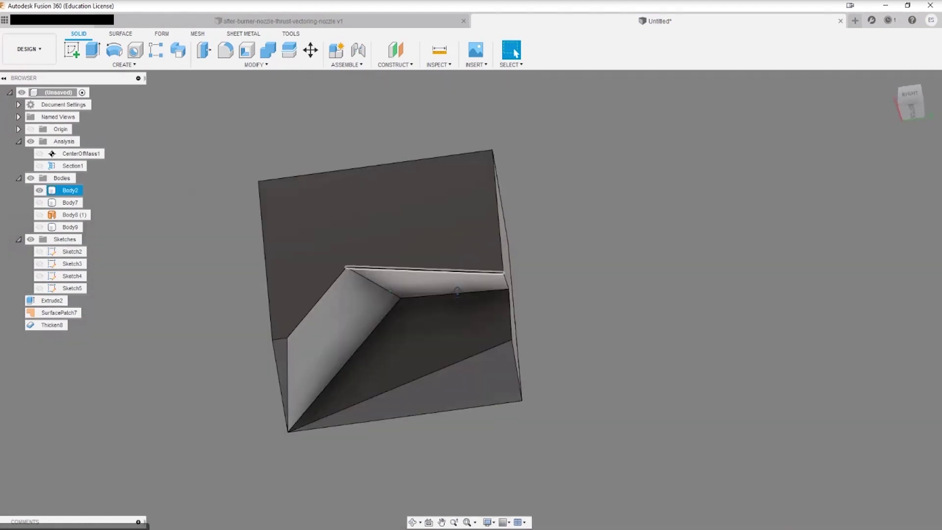
{"action": "middle_click_drag", "start_coordinate": [343, 237], "coordinate": [482, 275], "text": "shift"}
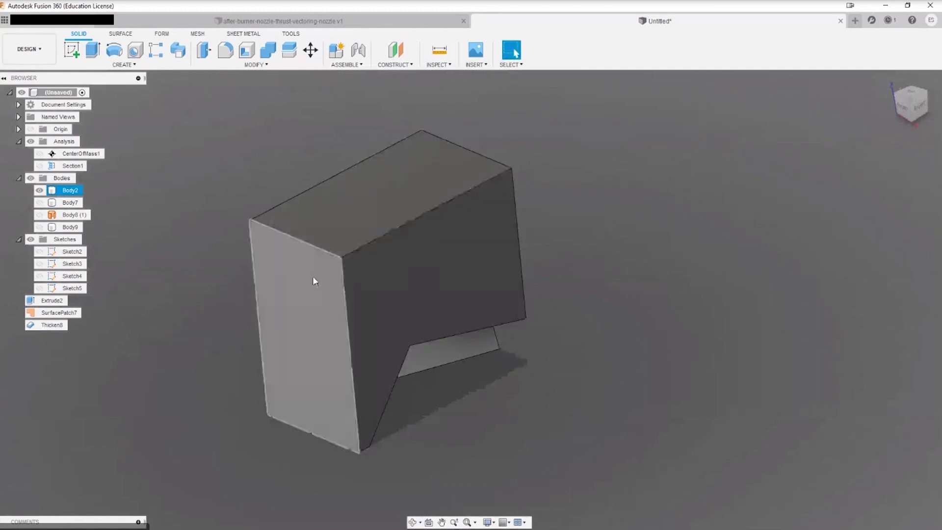
{"action": "middle_click_drag", "start_coordinate": [315, 281], "coordinate": [422, 270], "text": "shift"}
{"action": "key", "text": "Escape"}
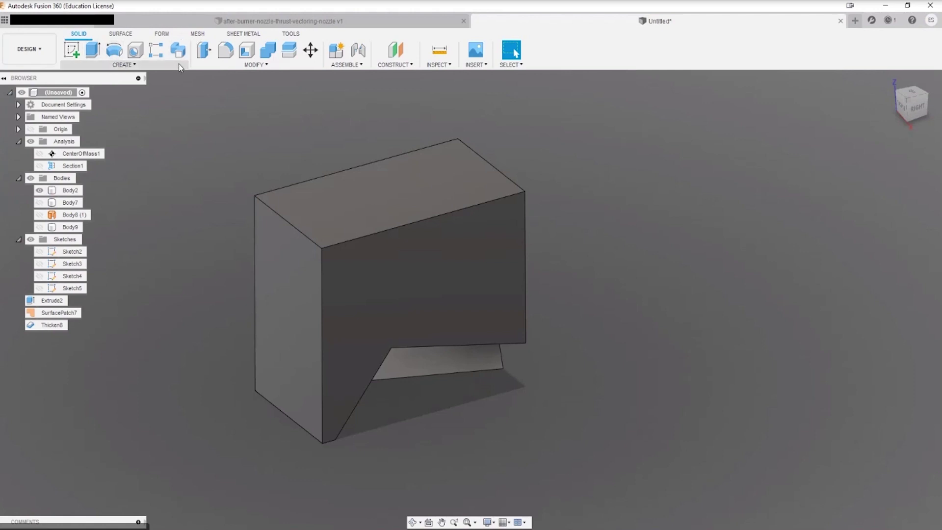
Compare the solid modeling tool set with the surface modeling tool set.
{"action": "left_click", "coordinate": [117, 34]}
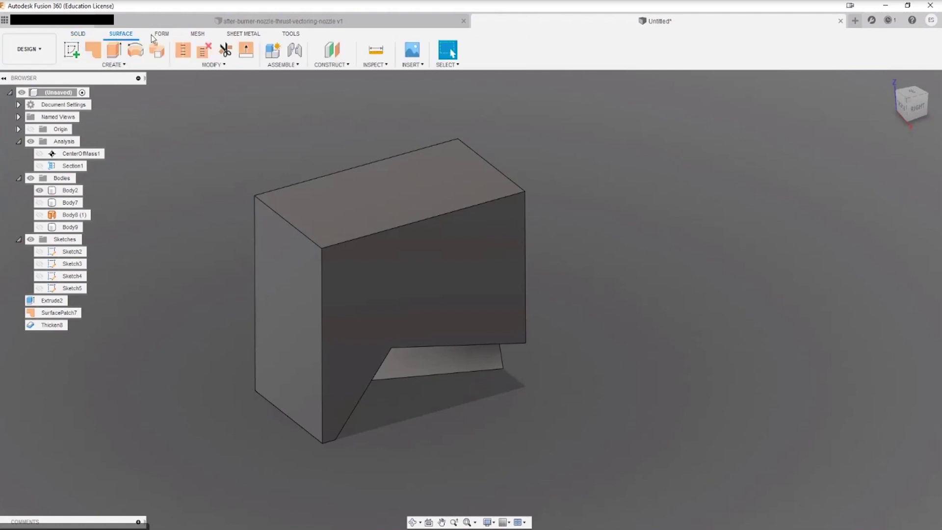
{"action": "left_click", "coordinate": [76, 35]}
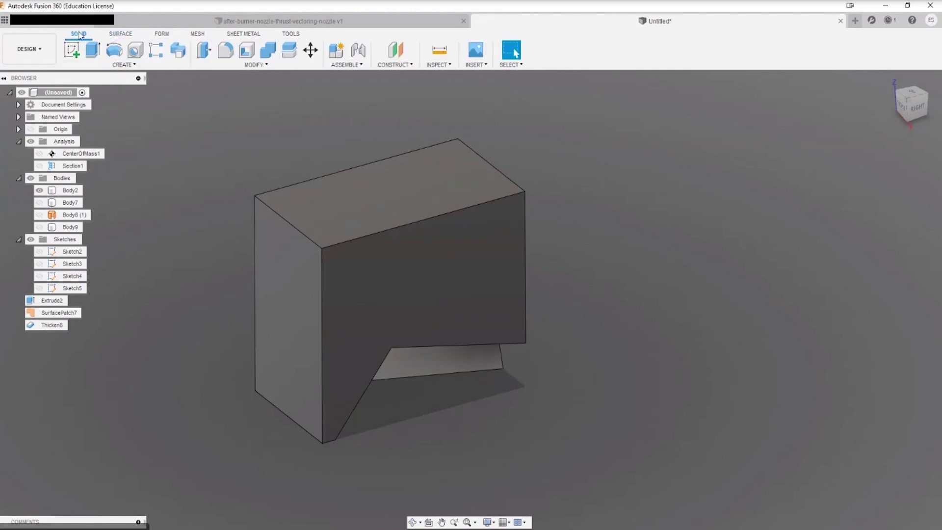
{"action": "left_click", "coordinate": [106, 35]}
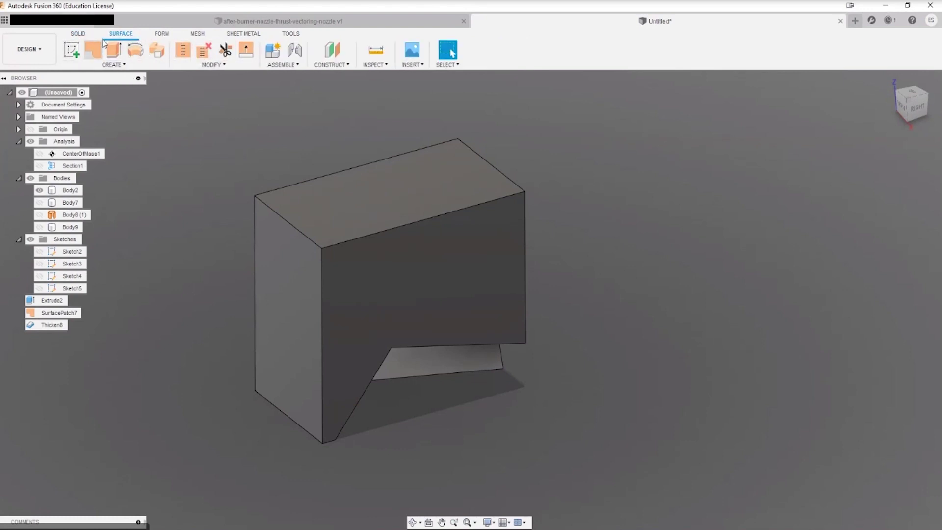
{"action": "left_click", "coordinate": [81, 36]}
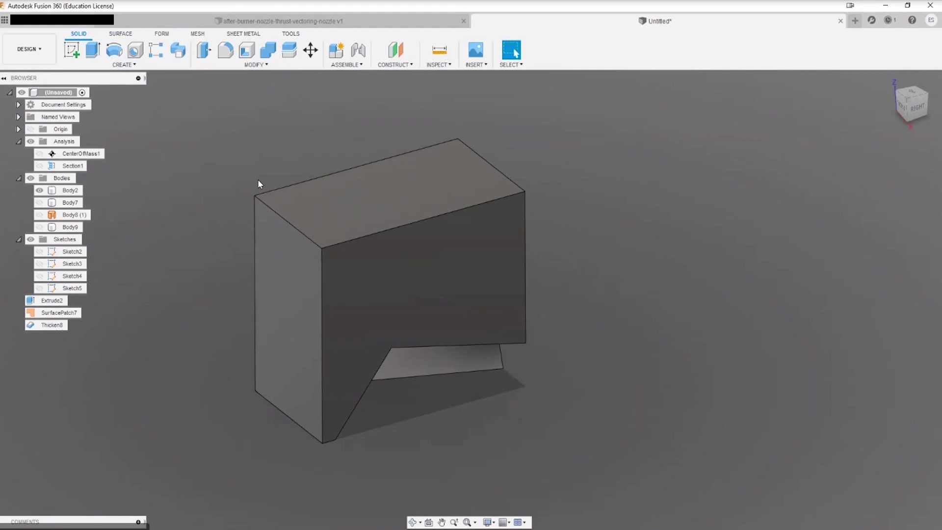
{"action": "left_click", "coordinate": [121, 35]}
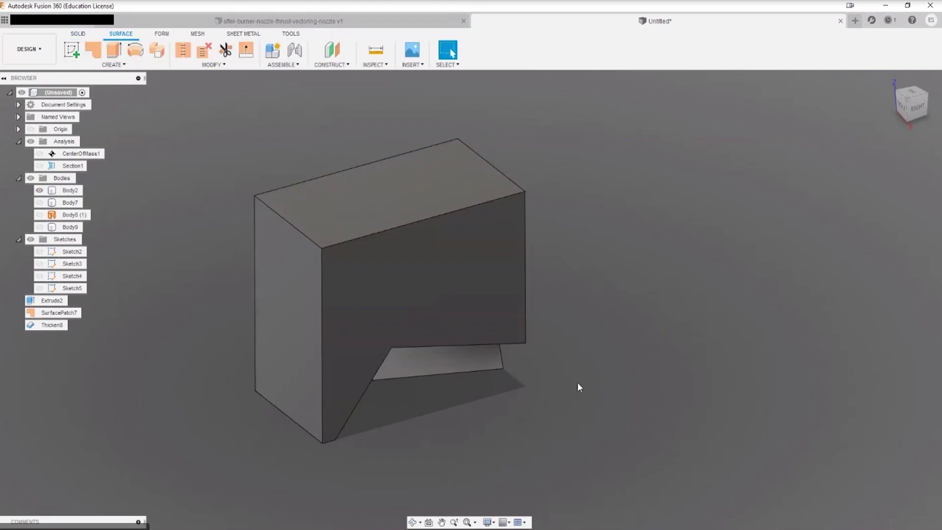
{"action": "left_click", "coordinate": [397, 327]}
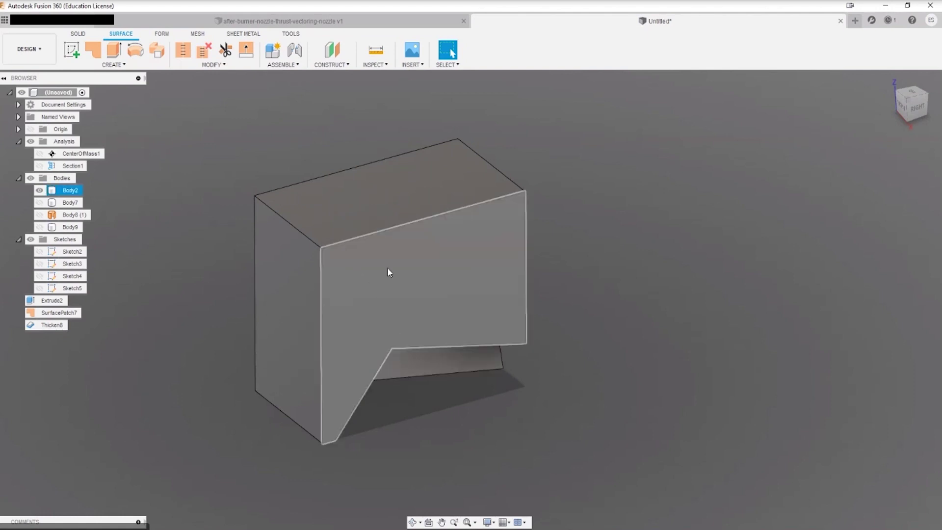
{"action": "left_click", "coordinate": [246, 264]}
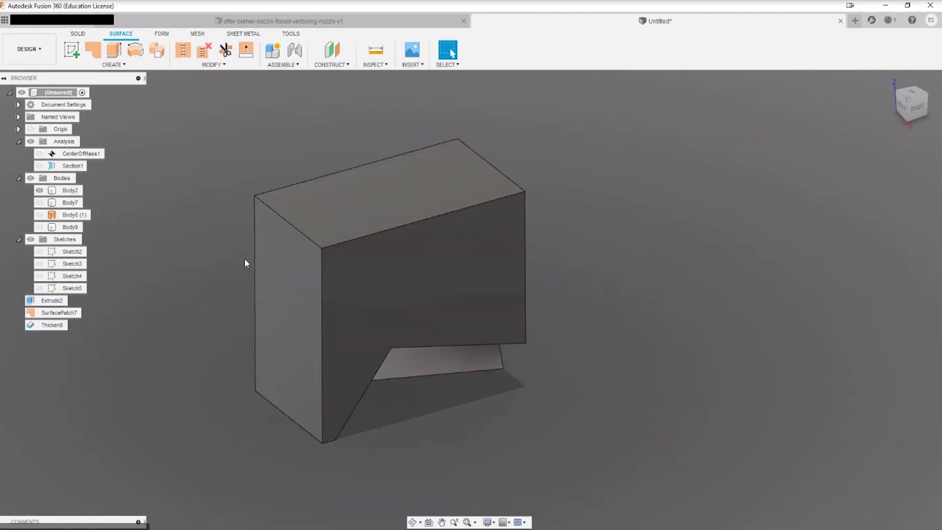
{"action": "left_click", "coordinate": [493, 220]}
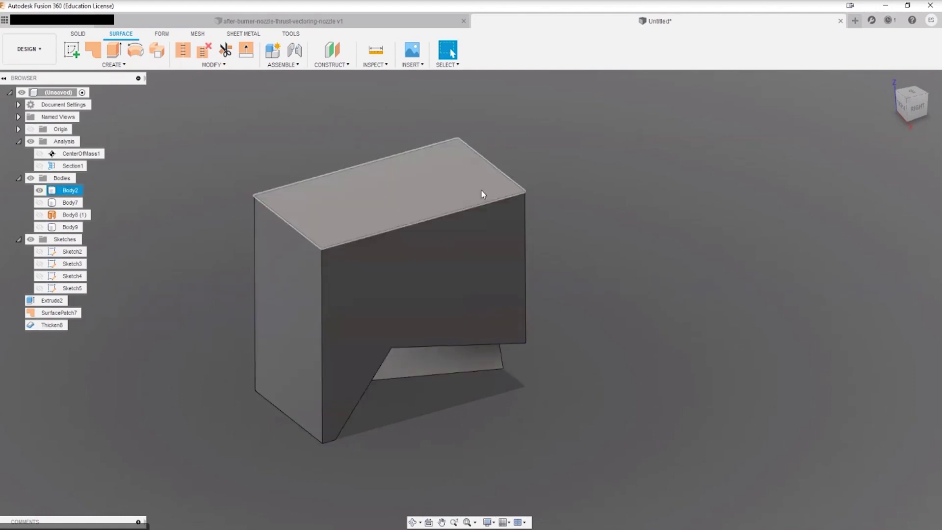
{"action": "key", "text": "Escape"}
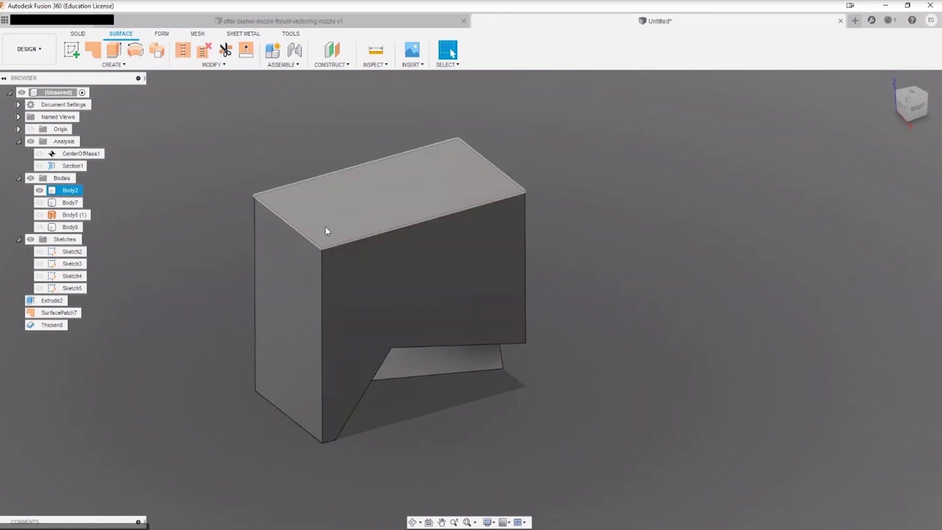
Open the aircraft model stand design from the Home parts project.
{"action": "left_click", "coordinate": [4, 21]}
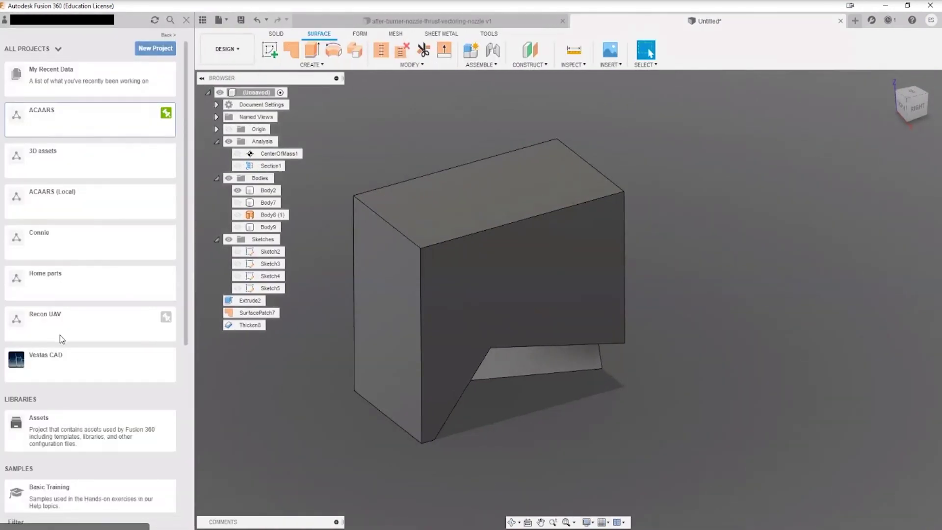
{"action": "left_click", "coordinate": [59, 287]}
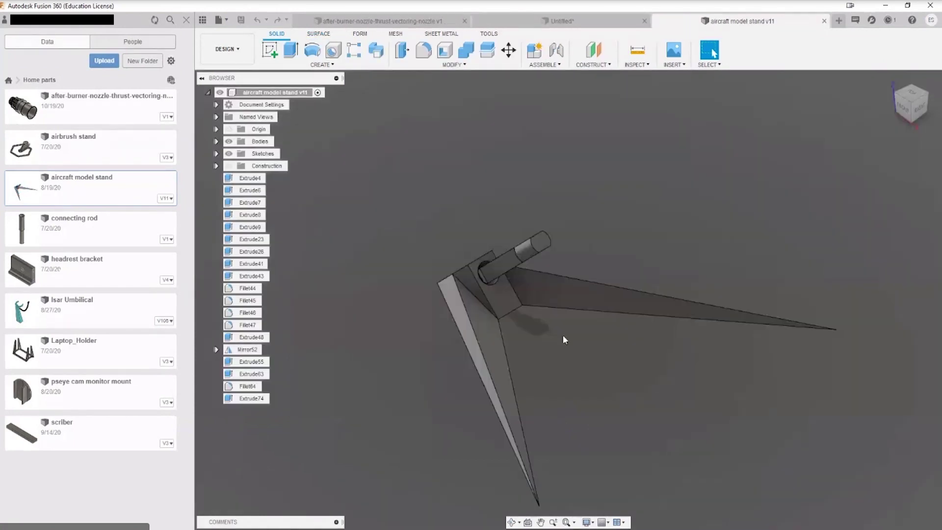
{"action": "middle_click_drag", "start_coordinate": [591, 375], "coordinate": [575, 357], "text": "shift"}
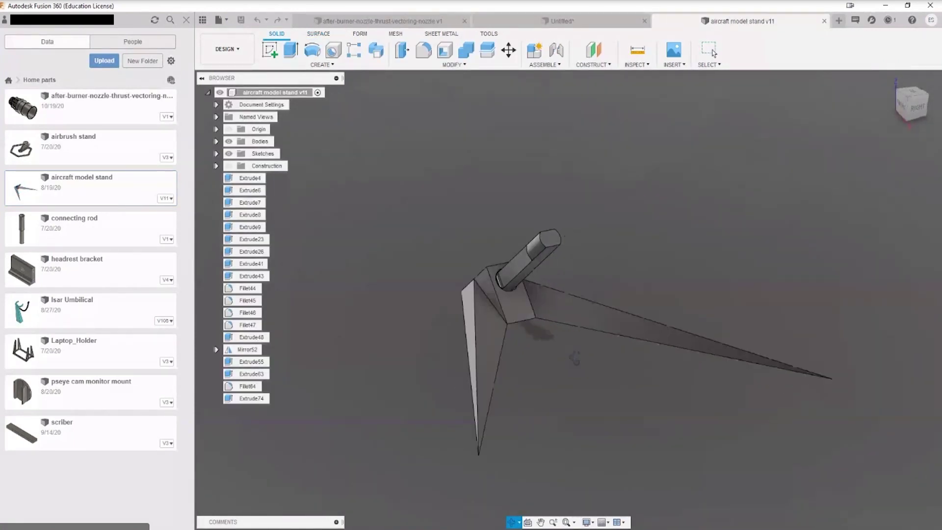
Expand the stand's bodies and construction planes, display all the planes including Plane1 and Plane2, and hide the Construction folder again.
{"action": "left_click", "coordinate": [216, 142]}
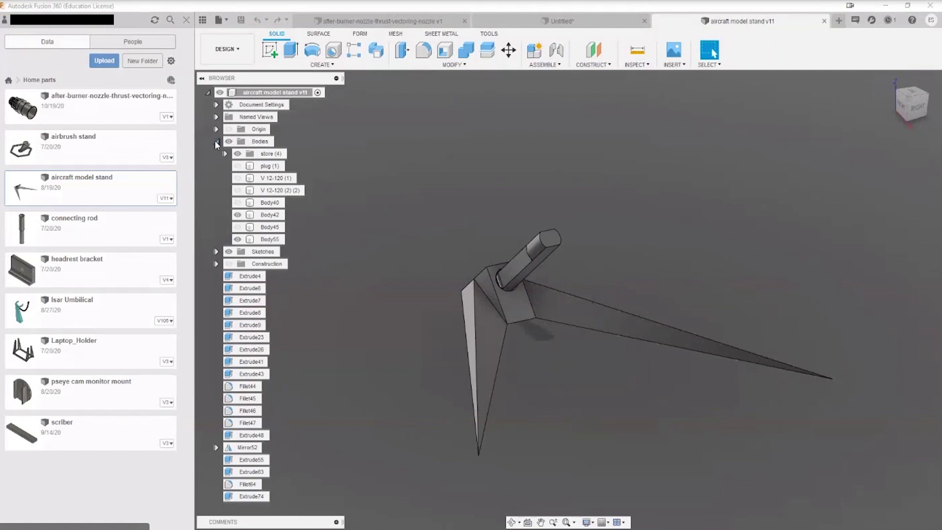
{"action": "left_click", "coordinate": [216, 265]}
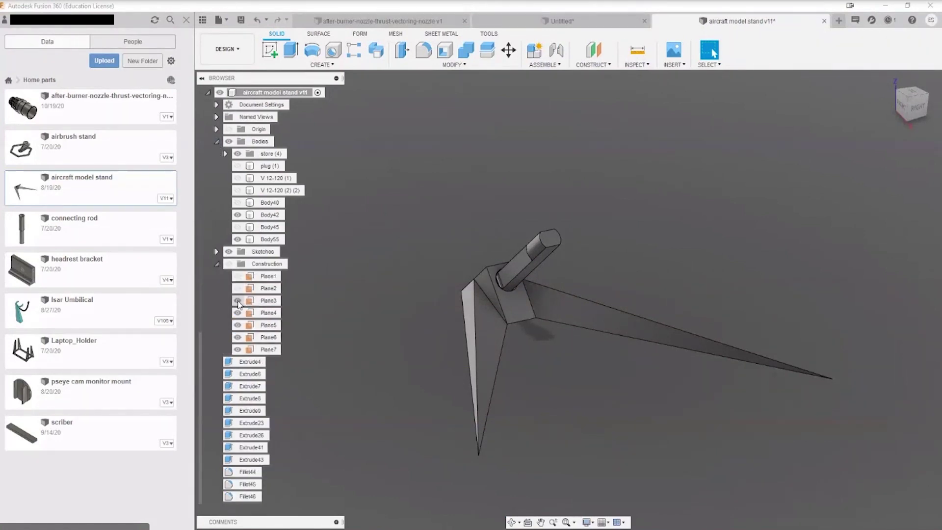
{"action": "left_click", "coordinate": [229, 265]}
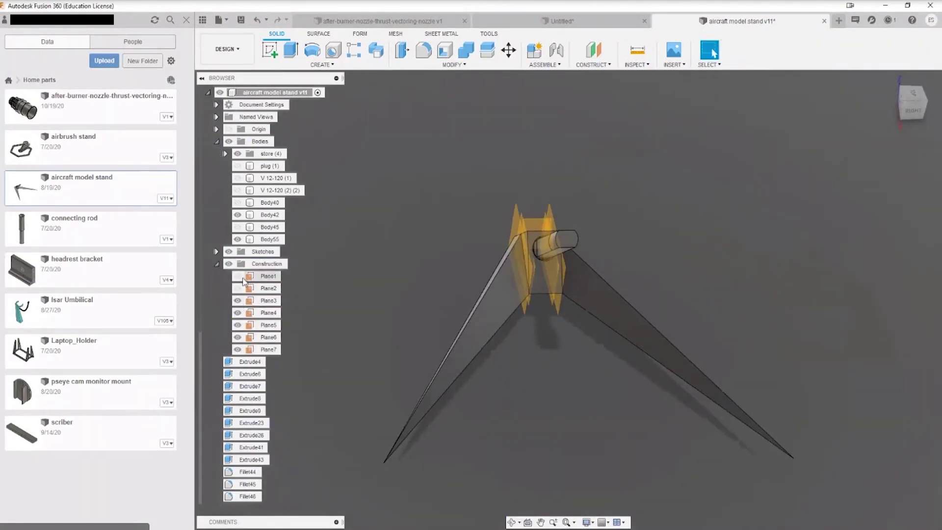
{"action": "left_click", "coordinate": [238, 275]}
{"action": "mouse_move", "coordinate": [384, 279]}
{"action": "middle_mouse_down", "text": "shift"}
{"action": "mouse_move", "coordinate": [389, 231]}
{"action": "mouse_move", "coordinate": [456, 210]}
{"action": "mouse_move", "coordinate": [391, 241]}
{"action": "mouse_move", "coordinate": [387, 277]}
{"action": "middle_mouse_up", "text": "shift"}
{"action": "left_click", "coordinate": [229, 265]}
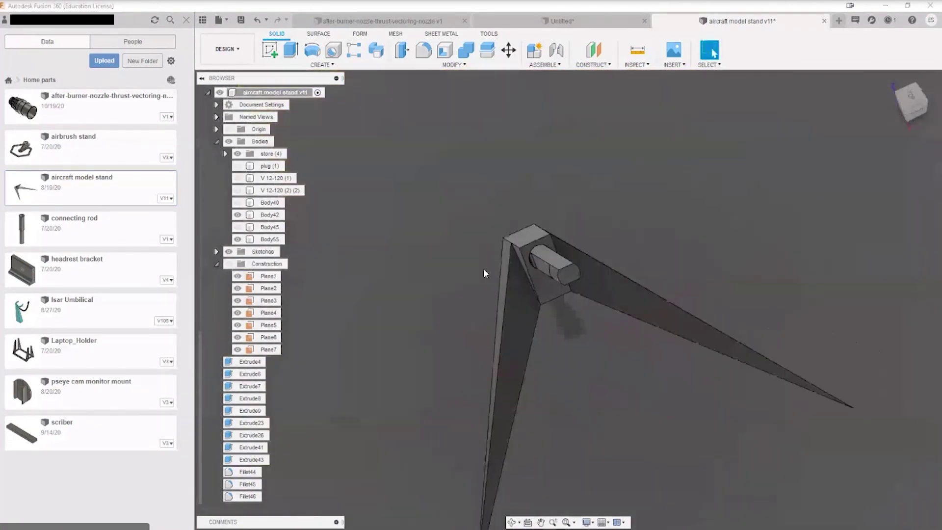
Examine the stand's shape, the contents of its store body group, and the surface and solid tool sets.
{"action": "left_click", "coordinate": [561, 343]}
{"action": "middle_click_drag", "start_coordinate": [391, 242], "coordinate": [304, 188], "text": "shift"}
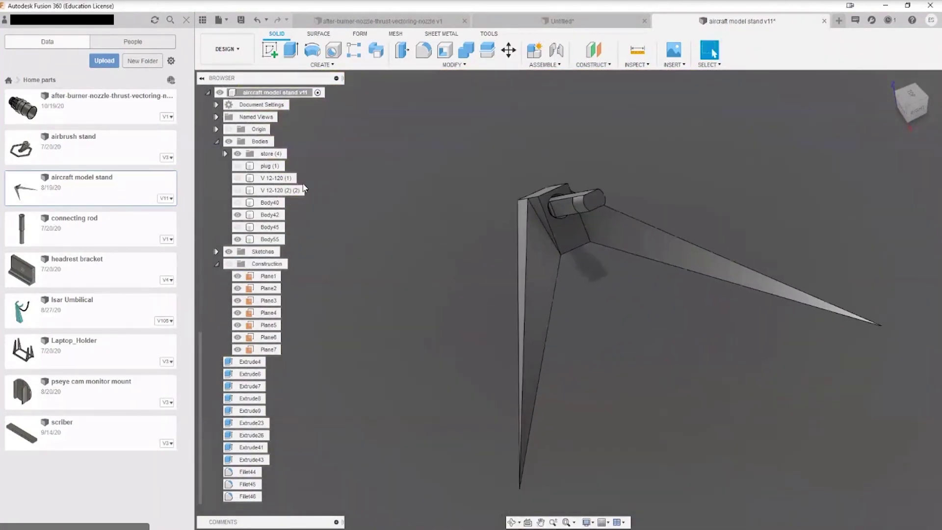
{"action": "left_click", "coordinate": [226, 155]}
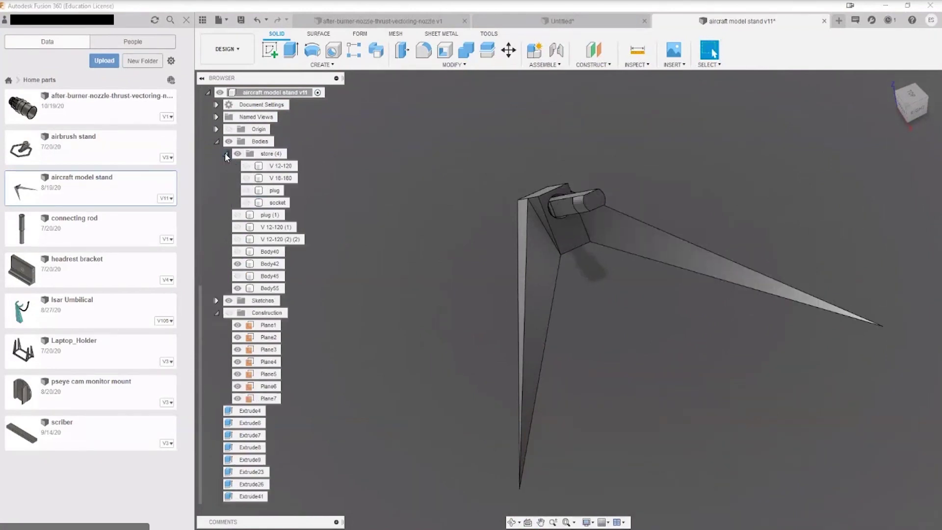
{"action": "left_click", "coordinate": [226, 154]}
{"action": "left_click", "coordinate": [319, 33]}
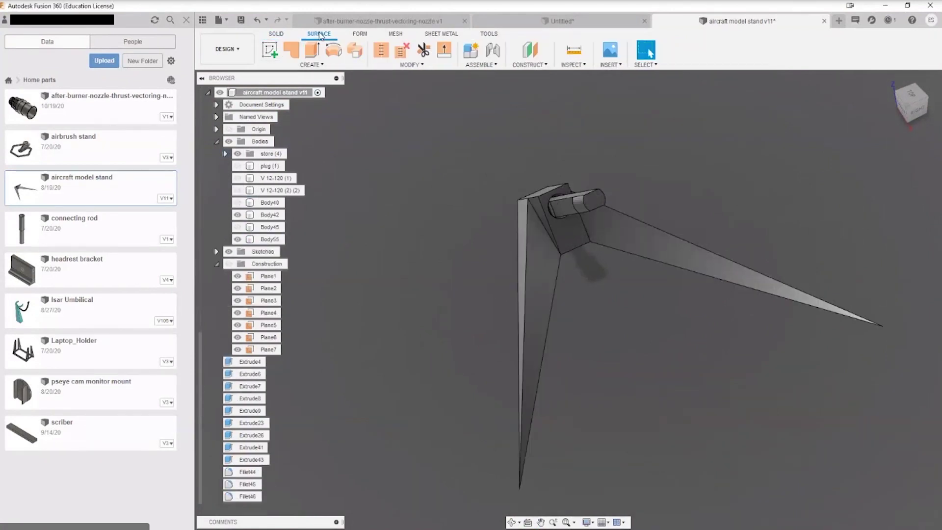
{"action": "left_click", "coordinate": [276, 34]}
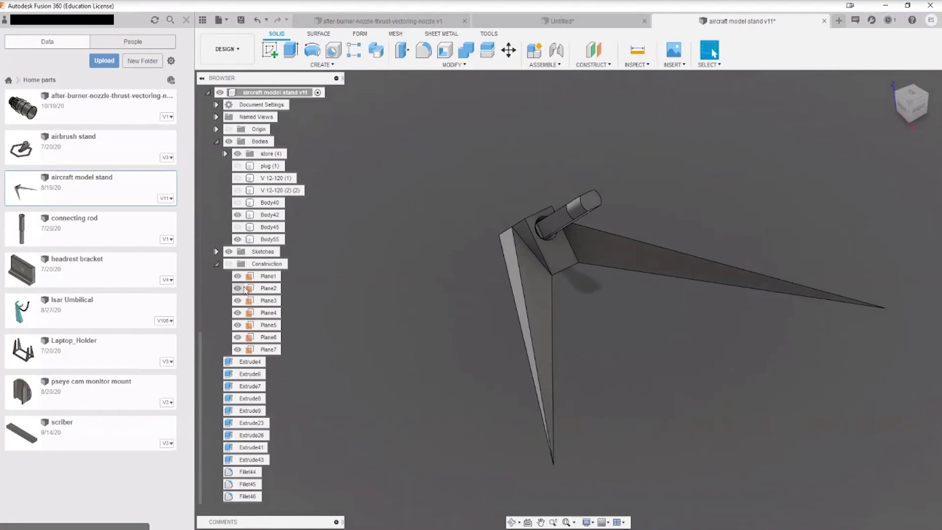
Hide all the stand's bodies and display Sketch3 and Sketch4 to view the leg profiles.
{"action": "left_click", "coordinate": [230, 142]}
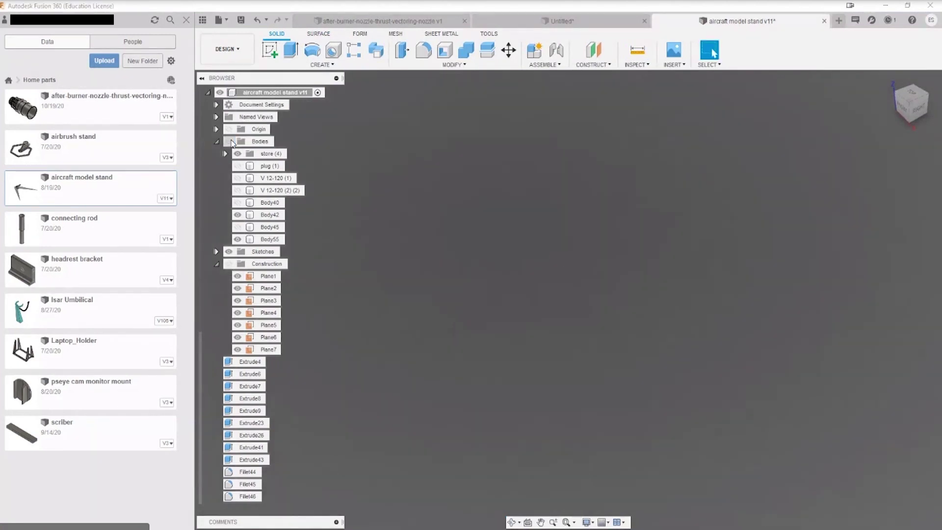
{"action": "left_click", "coordinate": [216, 252]}
{"action": "left_click", "coordinate": [238, 263]}
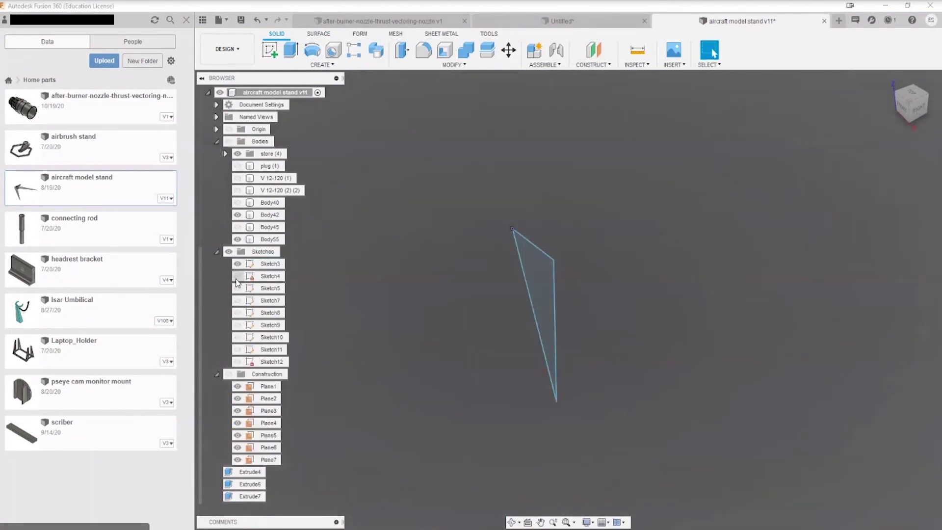
{"action": "left_click", "coordinate": [237, 276]}
{"action": "mouse_move", "coordinate": [638, 284]}
{"action": "middle_mouse_down", "text": "shift"}
{"action": "mouse_move", "coordinate": [829, 289]}
{"action": "mouse_move", "coordinate": [362, 307]}
{"action": "middle_mouse_up", "text": "shift"}
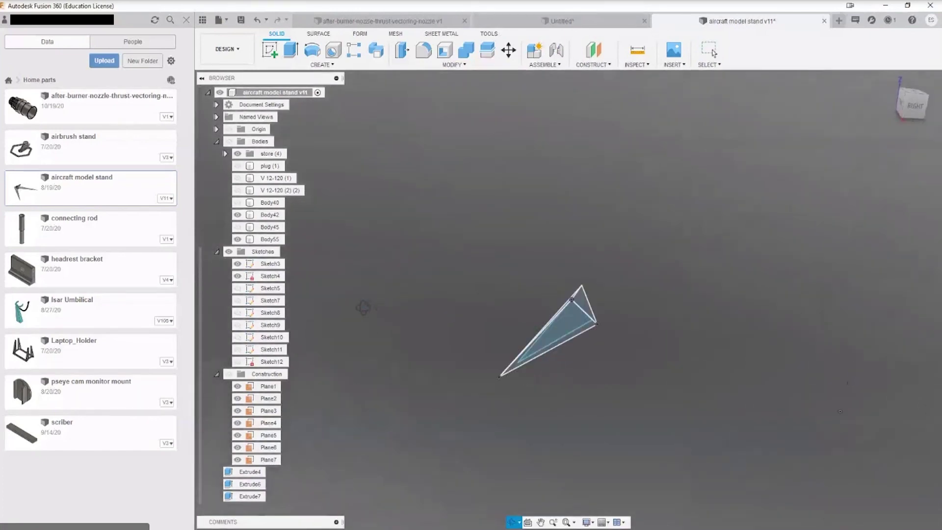
Display Sketch5, Sketch7, Sketch9, Sketch10 and Sketch11 as well, and examine how the sketches fit together.
{"action": "left_click", "coordinate": [242, 278]}
{"action": "left_click", "coordinate": [238, 288]}
{"action": "left_click", "coordinate": [238, 300]}
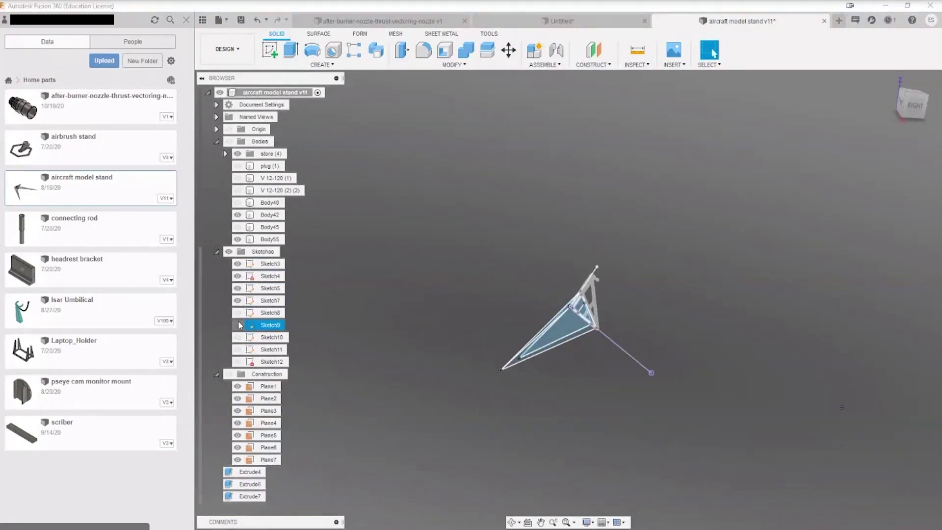
{"action": "left_click", "coordinate": [237, 325]}
{"action": "mouse_move", "coordinate": [336, 313]}
{"action": "middle_mouse_down", "text": "shift"}
{"action": "mouse_move", "coordinate": [474, 290]}
{"action": "mouse_move", "coordinate": [520, 300]}
{"action": "middle_mouse_up", "text": "shift"}
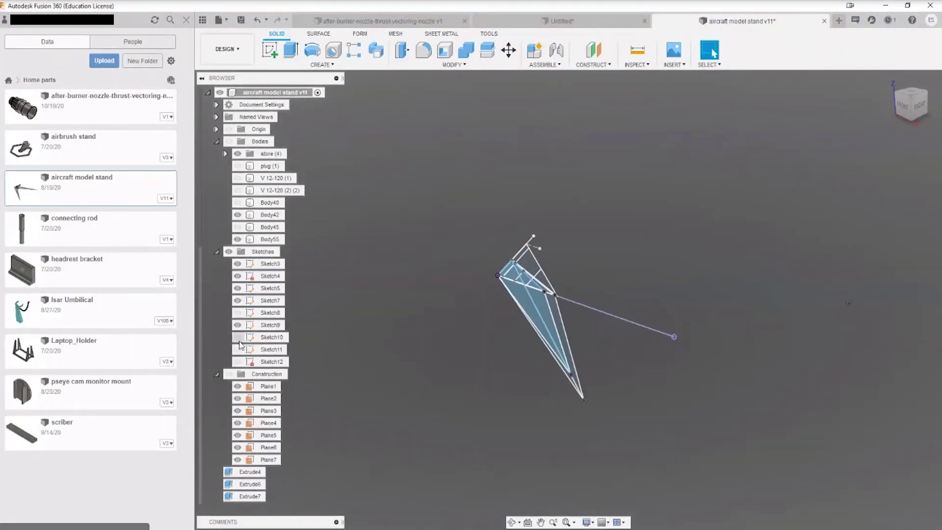
{"action": "left_click", "coordinate": [237, 337]}
{"action": "left_click", "coordinate": [238, 349]}
{"action": "mouse_move", "coordinate": [332, 338]}
{"action": "middle_mouse_down", "text": "shift"}
{"action": "mouse_move", "coordinate": [333, 366]}
{"action": "mouse_move", "coordinate": [402, 338]}
{"action": "mouse_move", "coordinate": [441, 300]}
{"action": "mouse_move", "coordinate": [382, 289]}
{"action": "mouse_move", "coordinate": [298, 295]}
{"action": "middle_mouse_up", "text": "shift"}
{"action": "scroll", "coordinate": [465, 281], "scroll_direction": "up", "scroll_amount": 5}
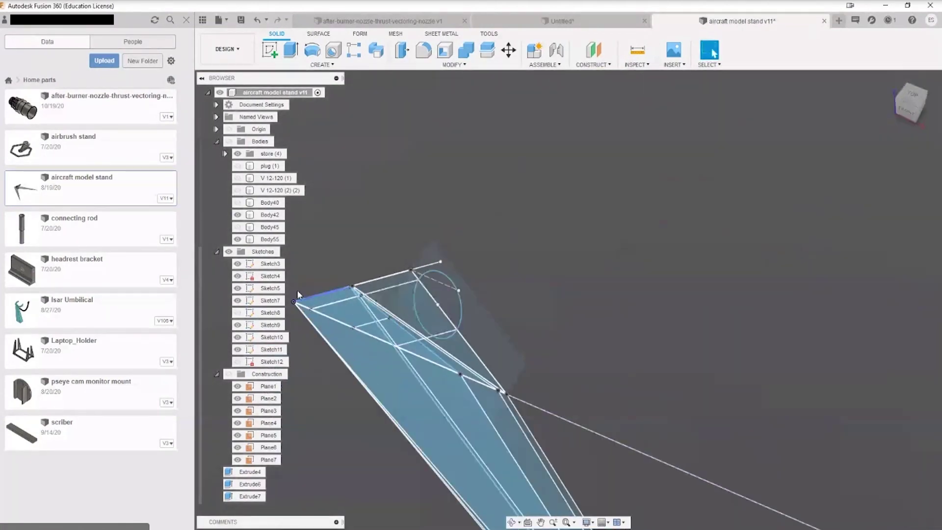
Show the stand's bodies again and compare them with the displayed sketches.
{"action": "left_click", "coordinate": [229, 142]}
{"action": "left_click", "coordinate": [269, 239]}
{"action": "middle_click_drag", "start_coordinate": [540, 319], "coordinate": [619, 341], "text": "shift"}
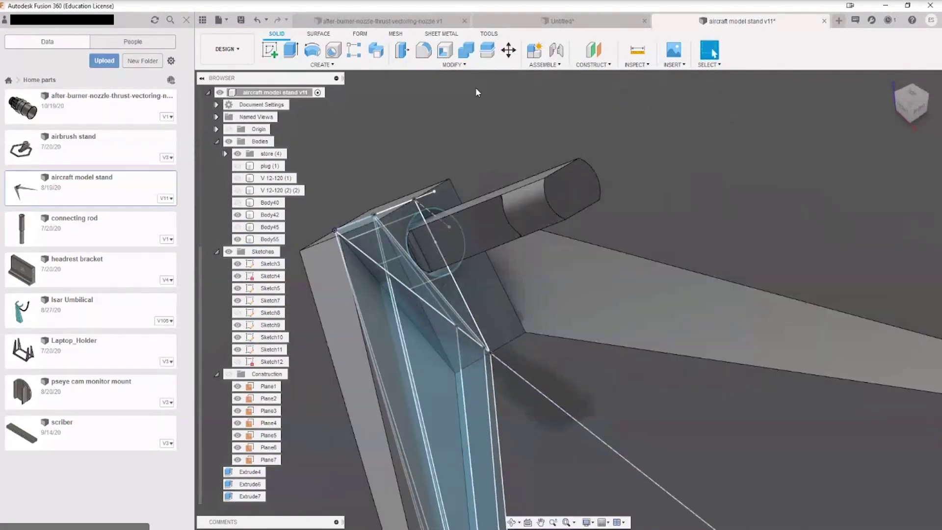
Return to the untitled box design, bring up the form modeling tools and hide all bodies.
{"action": "left_click", "coordinate": [560, 21]}
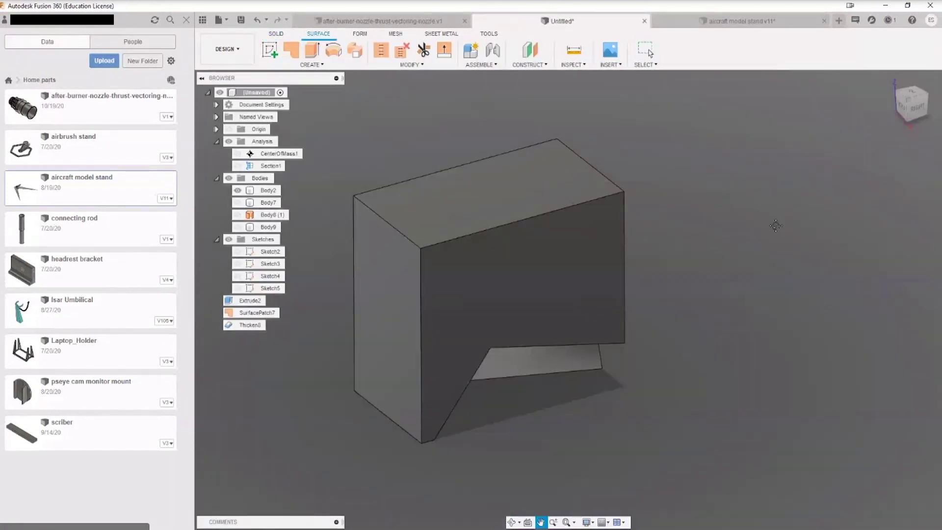
{"action": "middle_click_drag", "start_coordinate": [776, 226], "coordinate": [749, 248]}
{"action": "left_click", "coordinate": [361, 34]}
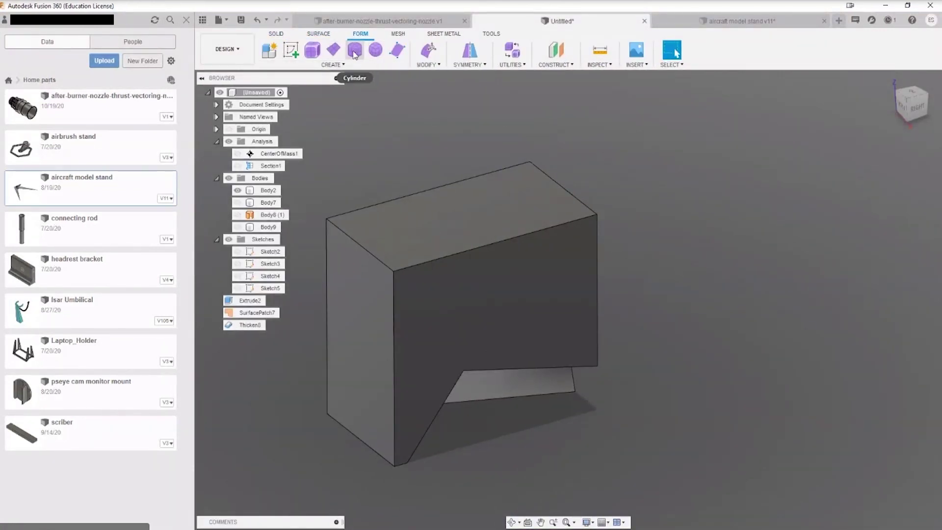
{"action": "middle_click_drag", "start_coordinate": [714, 274], "coordinate": [789, 264]}
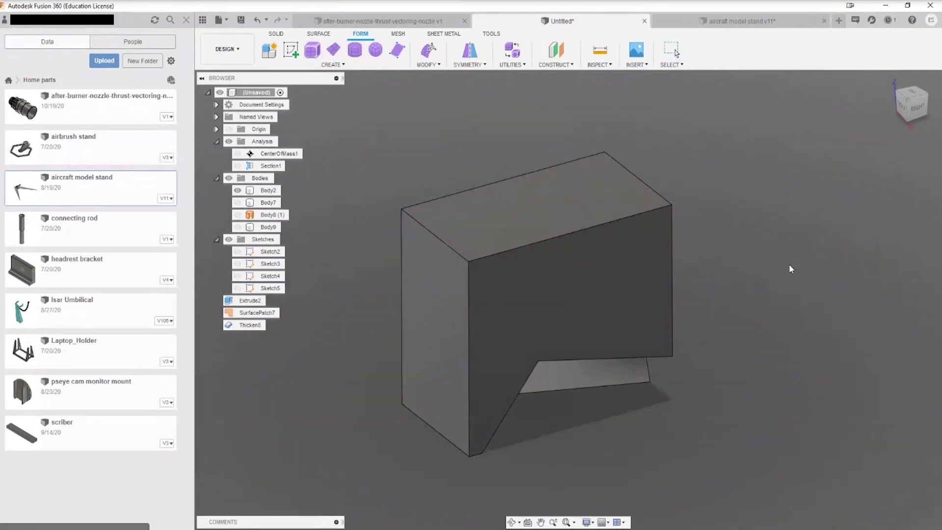
{"action": "left_click", "coordinate": [533, 383]}
{"action": "left_click", "coordinate": [741, 227]}
{"action": "left_click", "coordinate": [228, 178]}
Create a form box on the horizontal origin plane, about 312 by 176 mm and 88 mm high, as a new body.
{"action": "left_click", "coordinate": [312, 50]}
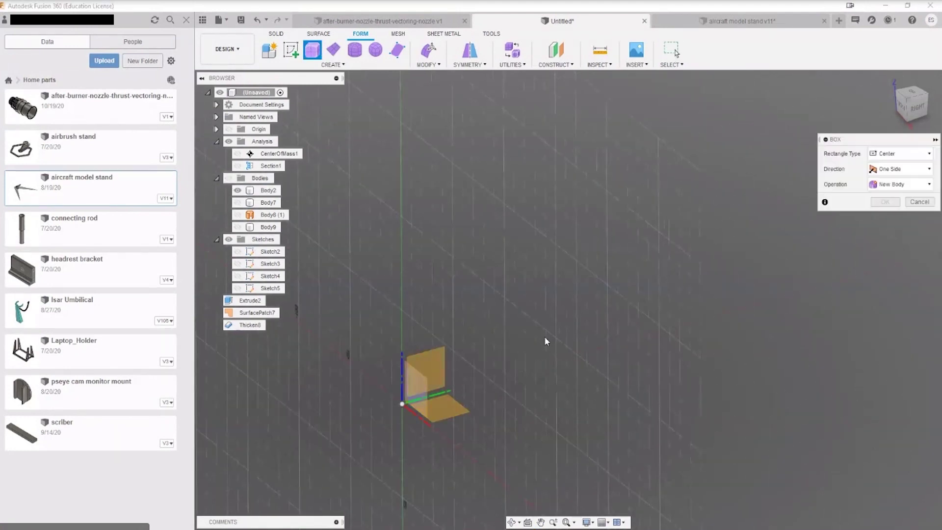
{"action": "left_click", "coordinate": [445, 402]}
{"action": "left_click", "coordinate": [464, 311]}
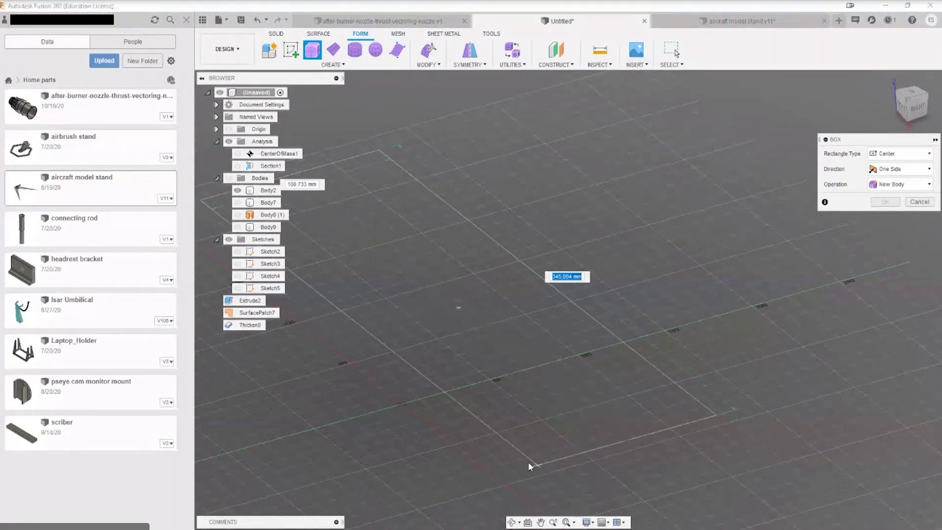
{"action": "left_click", "coordinate": [484, 454]}
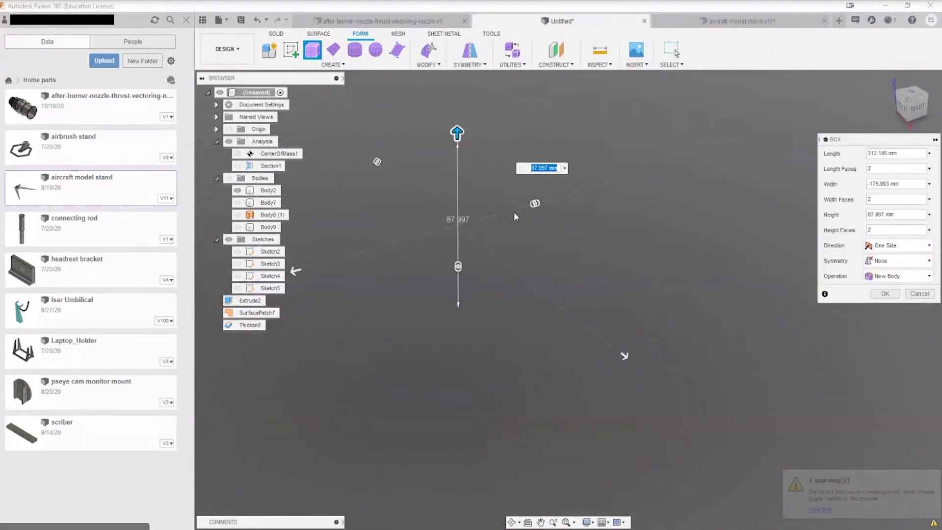
{"action": "left_click", "coordinate": [889, 297]}
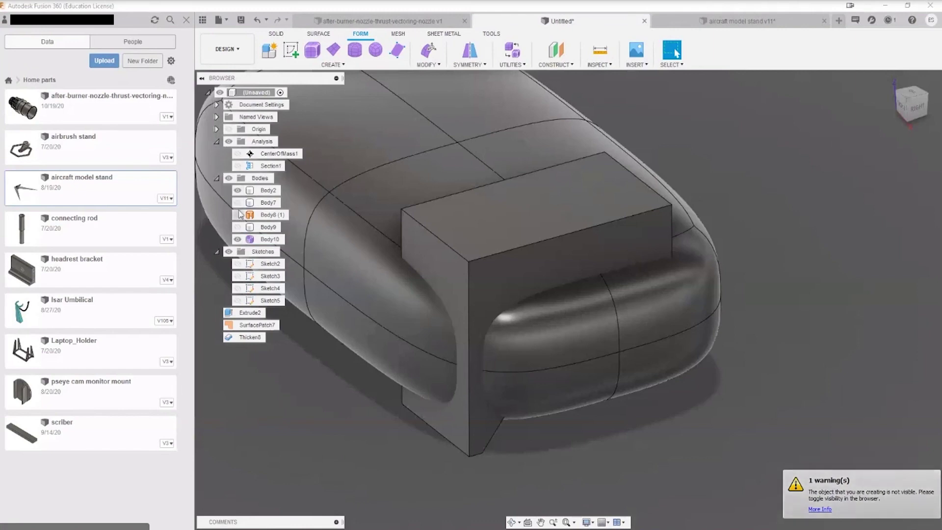
Hide the cut box Body2 and the new form box.
{"action": "left_click", "coordinate": [238, 191]}
{"action": "left_click", "coordinate": [237, 239]}
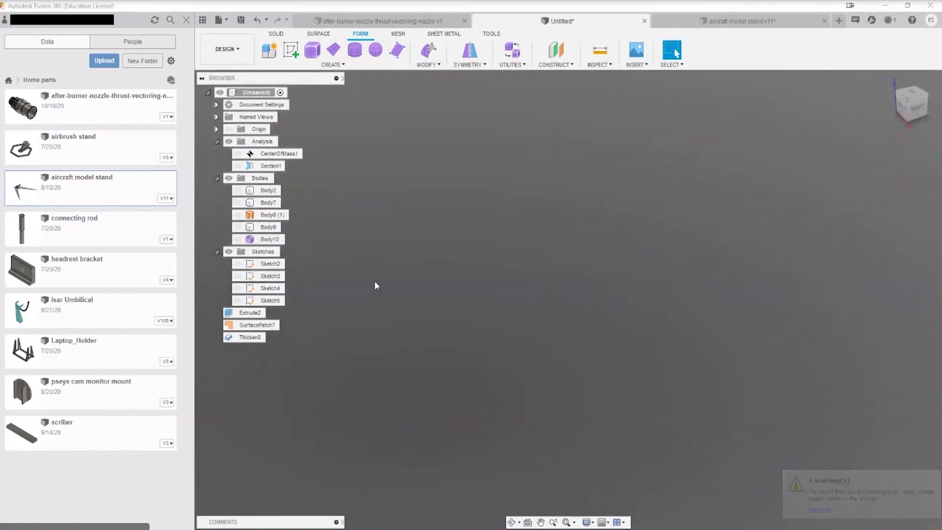
Show the form box Body10 again and look at its top centre vertex.
{"action": "left_click", "coordinate": [238, 239]}
{"action": "scroll", "coordinate": [686, 371], "scroll_direction": "down", "scroll_amount": 3}
{"action": "middle_click_drag", "start_coordinate": [687, 372], "coordinate": [663, 315], "text": "shift"}
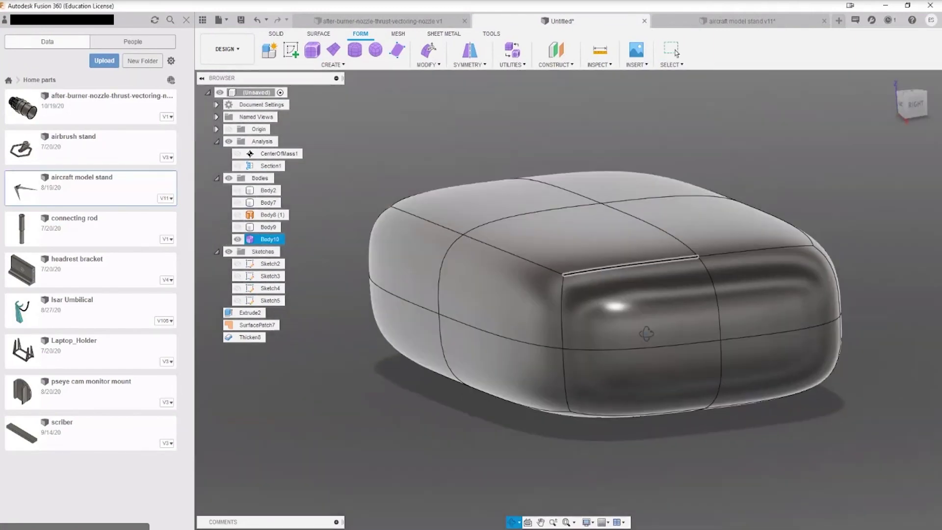
{"action": "right_click", "coordinate": [602, 208]}
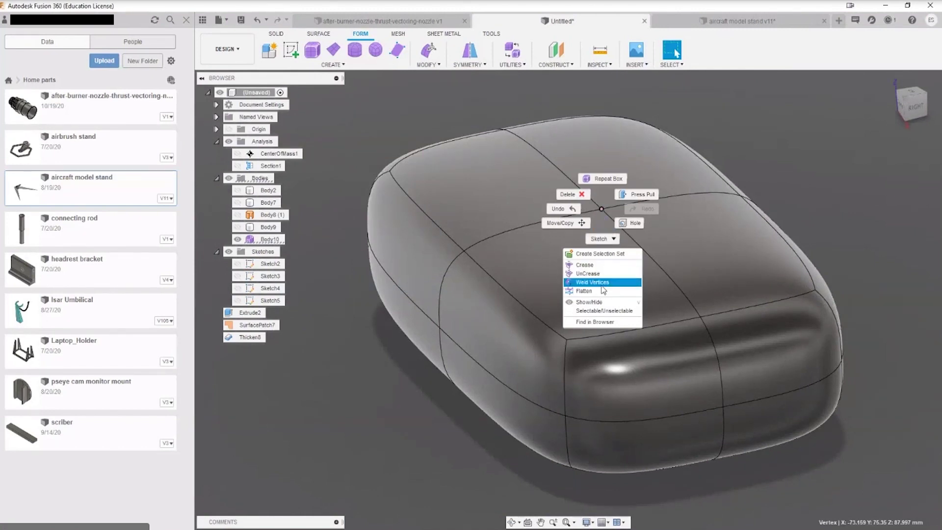
{"action": "key", "text": "Escape"}
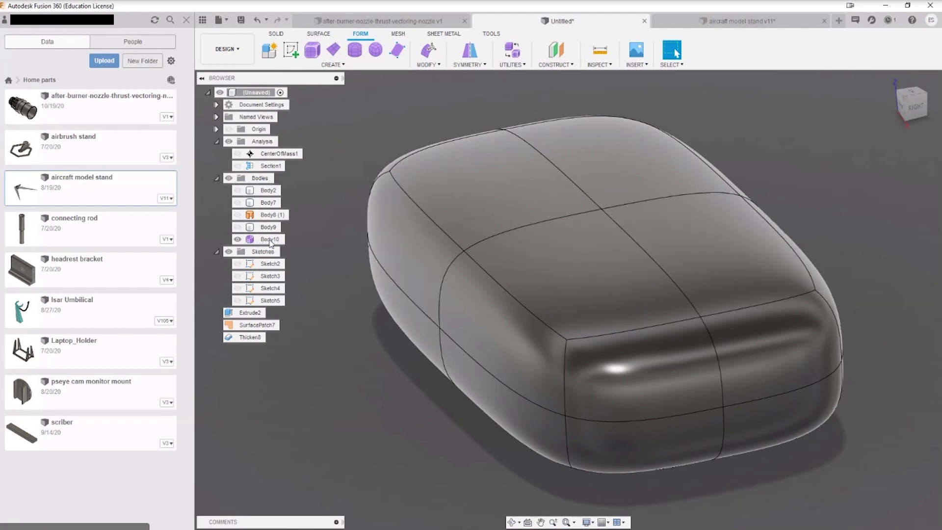
In Edit Form, move the top centre vertex freehand and pull the front upper vertex sideways by about 159 mm.
{"action": "left_click", "coordinate": [266, 241]}
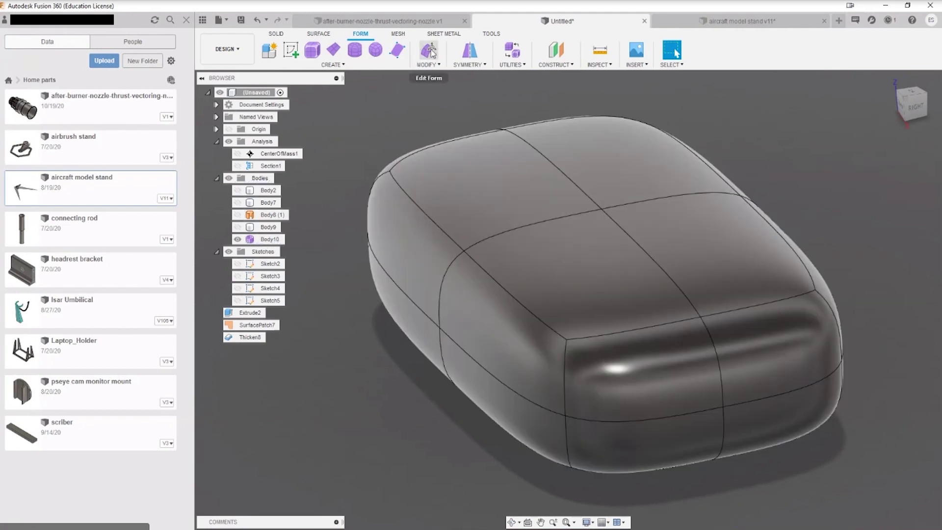
{"action": "left_click", "coordinate": [428, 49]}
{"action": "left_click", "coordinate": [601, 208]}
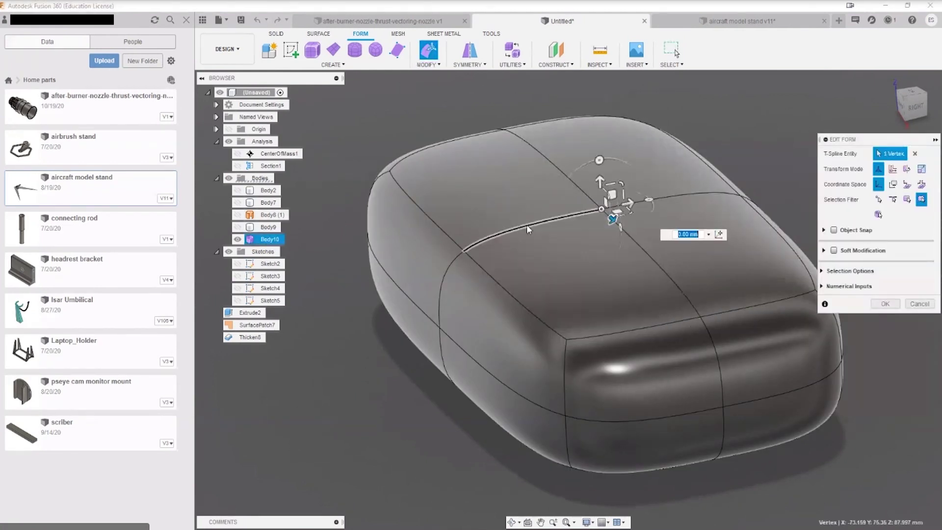
{"action": "left_click_drag", "start_coordinate": [543, 215], "coordinate": [694, 122]}
{"action": "left_click", "coordinate": [598, 320]}
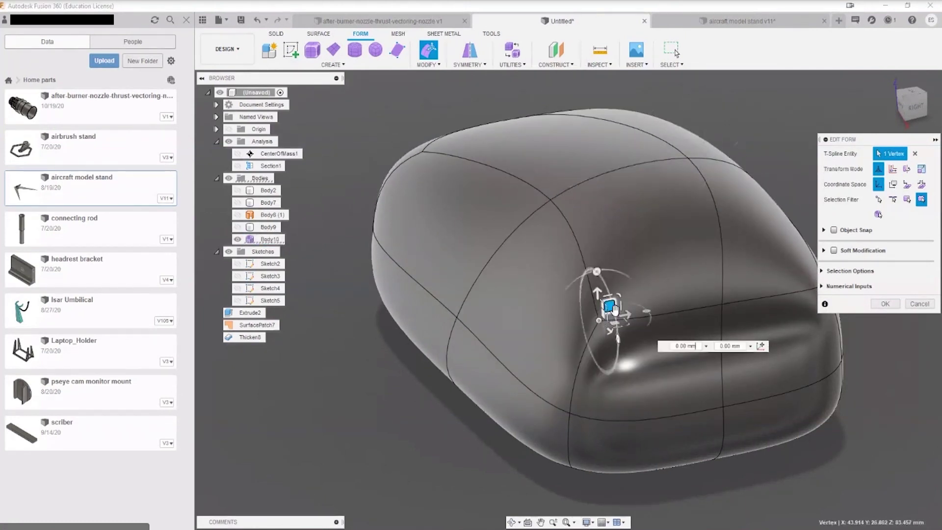
{"action": "left_click_drag", "start_coordinate": [605, 313], "coordinate": [487, 342]}
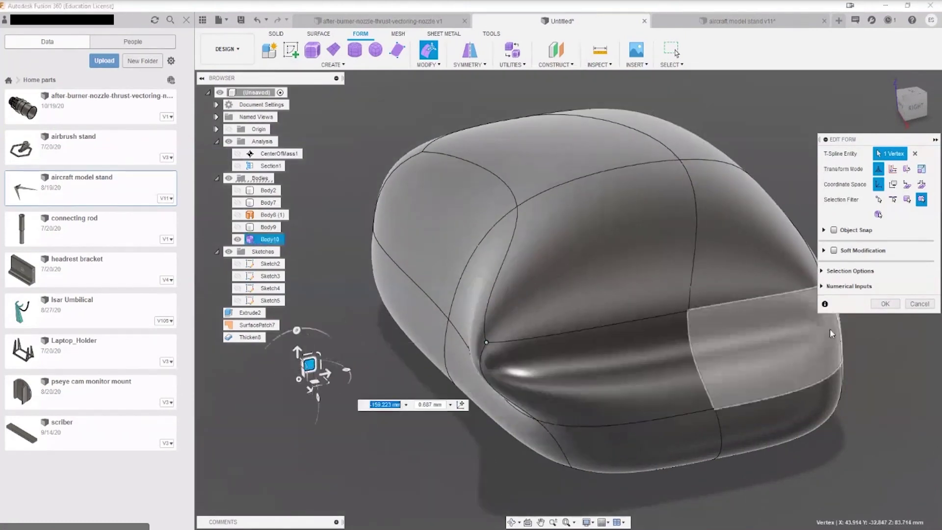
Raise the vertex on the far upper edge of the form body and pull it outward, away from the front.
{"action": "left_click", "coordinate": [690, 311]}
{"action": "middle_click_drag", "start_coordinate": [701, 296], "coordinate": [425, 215], "text": "shift"}
{"action": "left_click", "coordinate": [445, 244]}
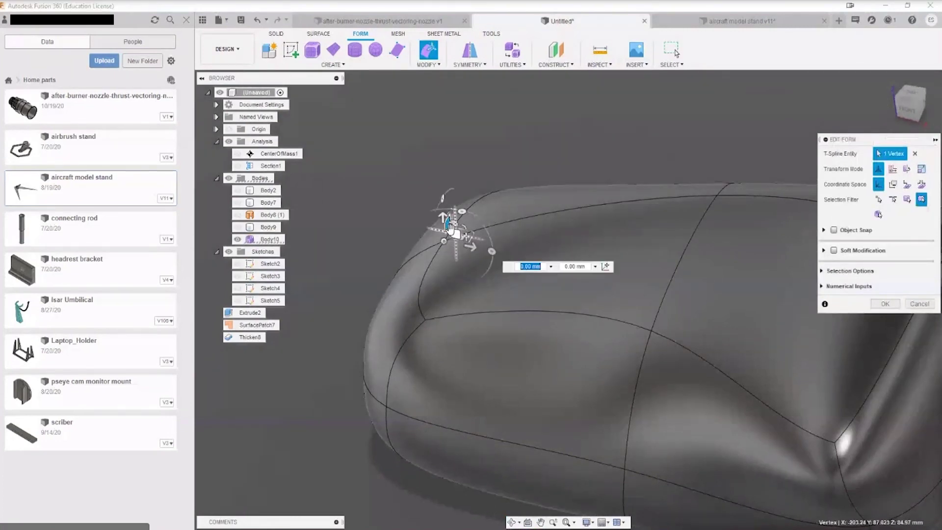
{"action": "left_click_drag", "start_coordinate": [449, 231], "coordinate": [613, 82]}
{"action": "scroll", "coordinate": [599, 309], "scroll_direction": "down", "scroll_amount": 5}
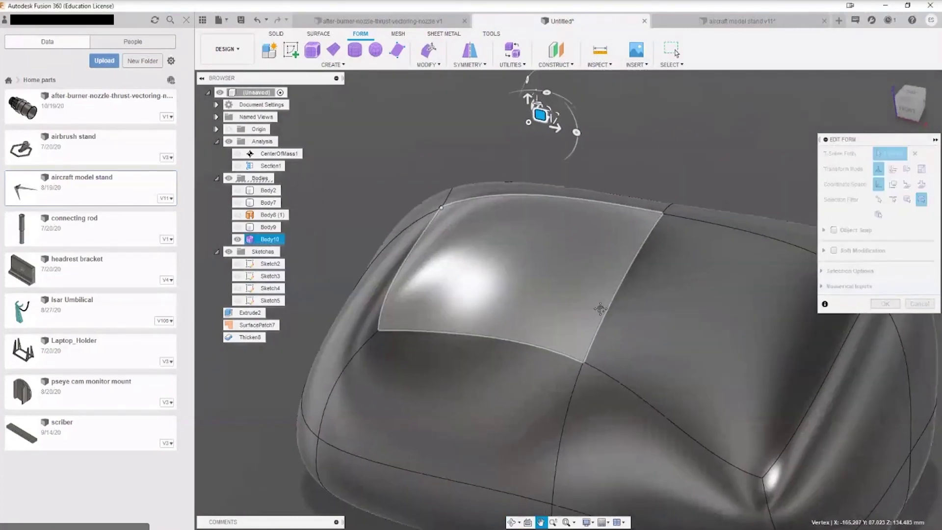
{"action": "scroll", "coordinate": [568, 193], "scroll_direction": "up", "scroll_amount": 3}
{"action": "scroll", "coordinate": [587, 231], "scroll_direction": "down", "scroll_amount": 3}
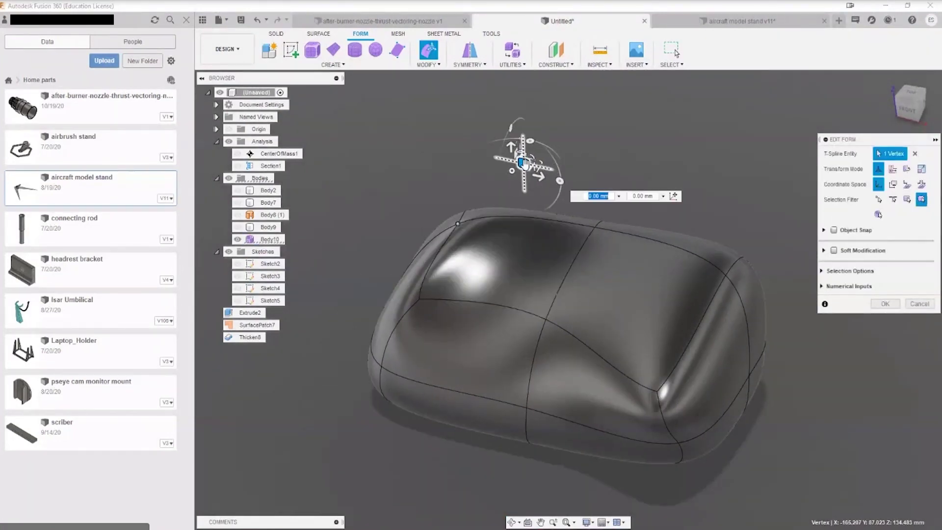
{"action": "left_click_drag", "start_coordinate": [523, 162], "coordinate": [341, 157]}
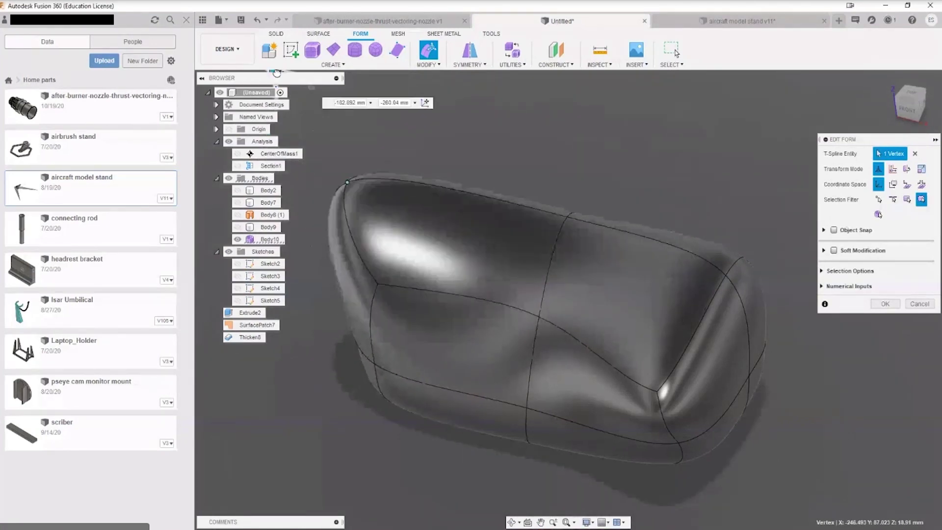
Pull the middle top vertex of the form body farther upward and finish the form edit.
{"action": "left_click", "coordinate": [541, 316]}
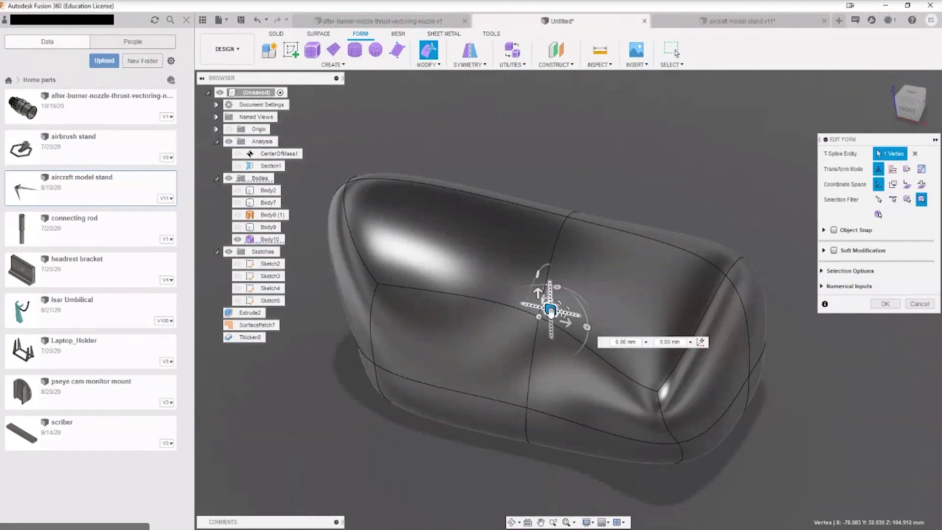
{"action": "middle_click_drag", "start_coordinate": [534, 327], "coordinate": [658, 295], "text": "shift"}
{"action": "middle_click_drag", "start_coordinate": [639, 391], "coordinate": [667, 373], "text": "shift"}
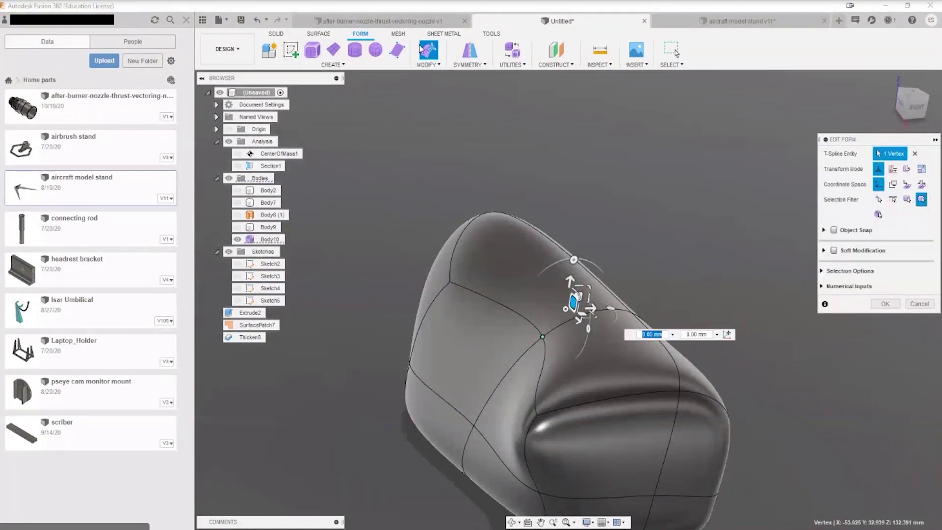
{"action": "left_click", "coordinate": [886, 304]}
{"action": "middle_click_drag", "start_coordinate": [714, 411], "coordinate": [717, 339], "text": "shift"}
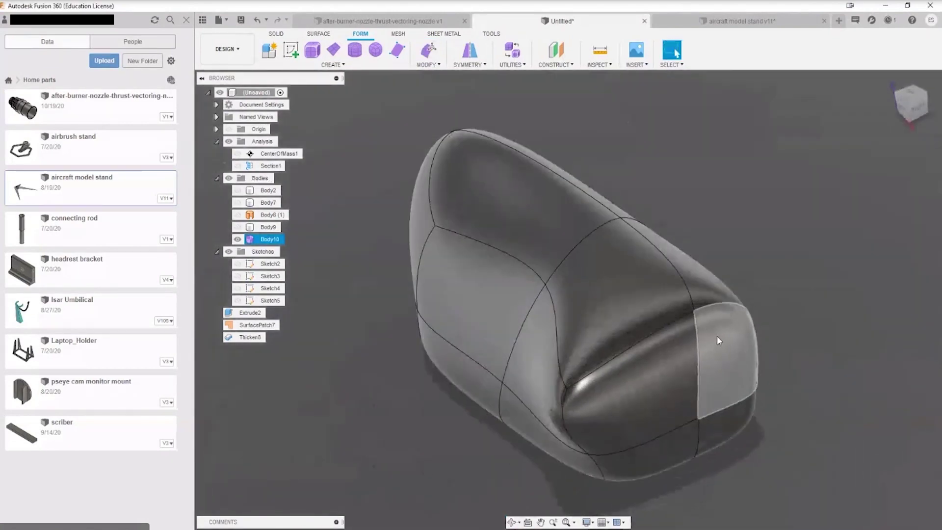
Convert the sculpted form Body10 from T-Splines to BRep as a new body.
{"action": "key", "text": "Escape"}
{"action": "left_click", "coordinate": [264, 241]}
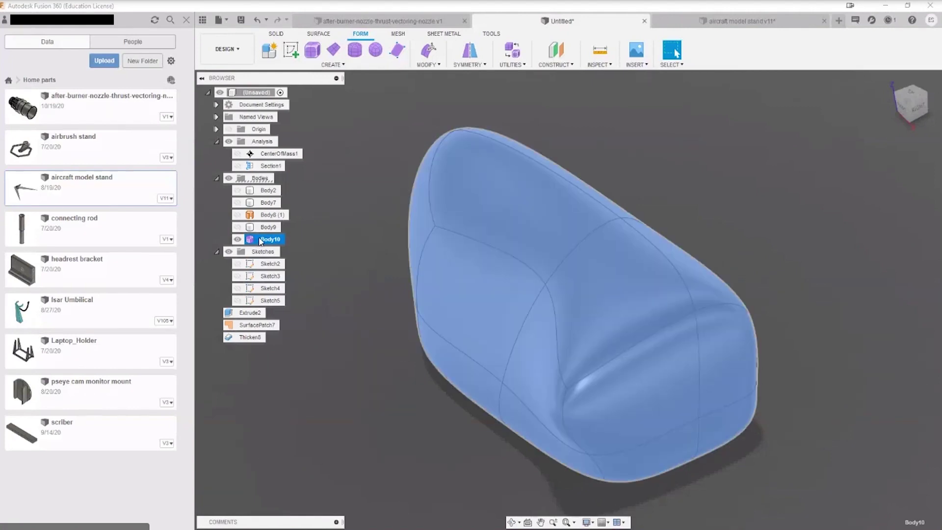
{"action": "right_click", "coordinate": [261, 242]}
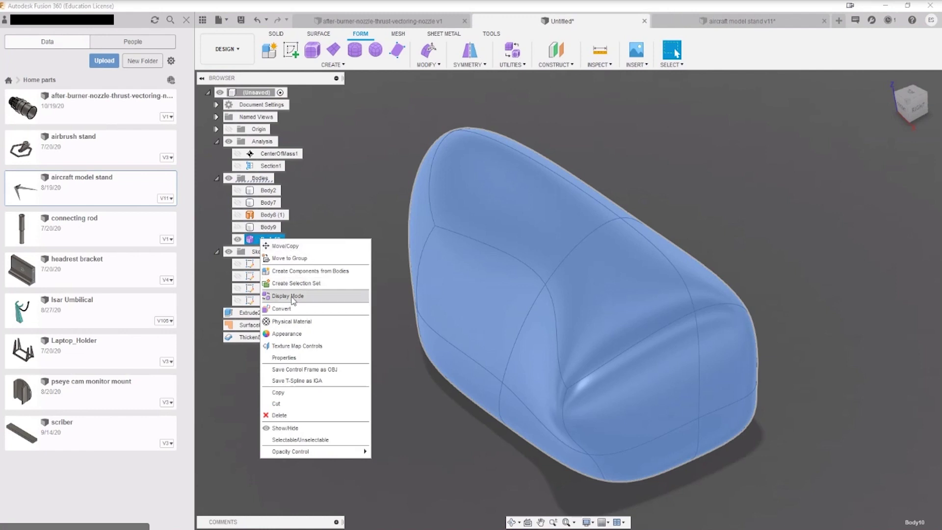
{"action": "key", "text": "Escape"}
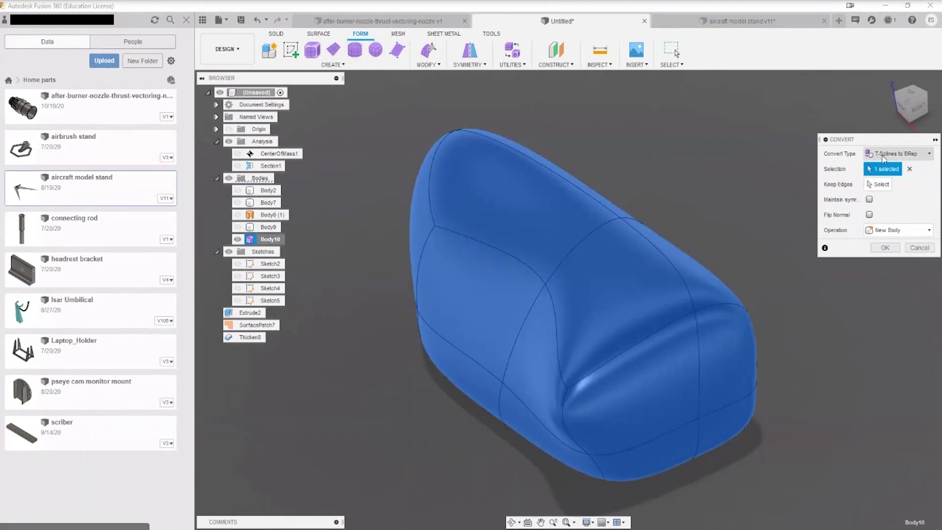
{"action": "left_click", "coordinate": [903, 155]}
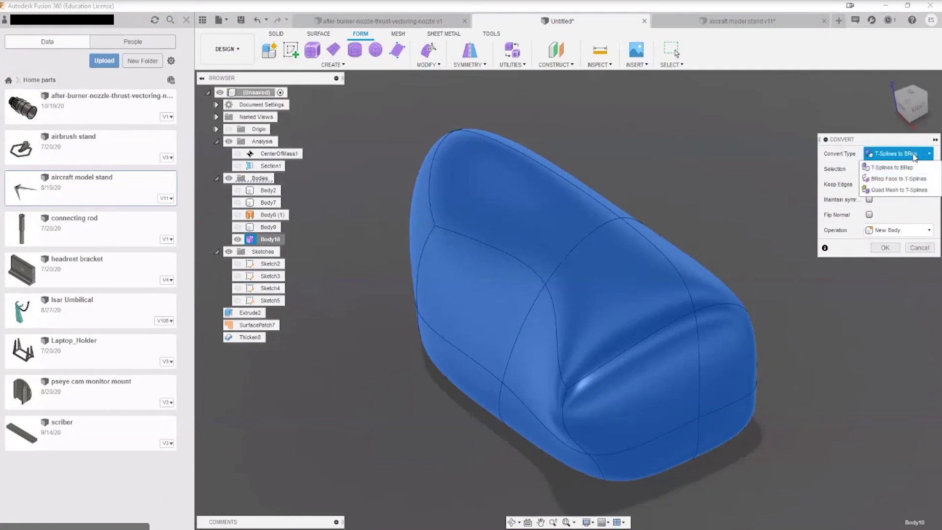
{"action": "left_click", "coordinate": [908, 168]}
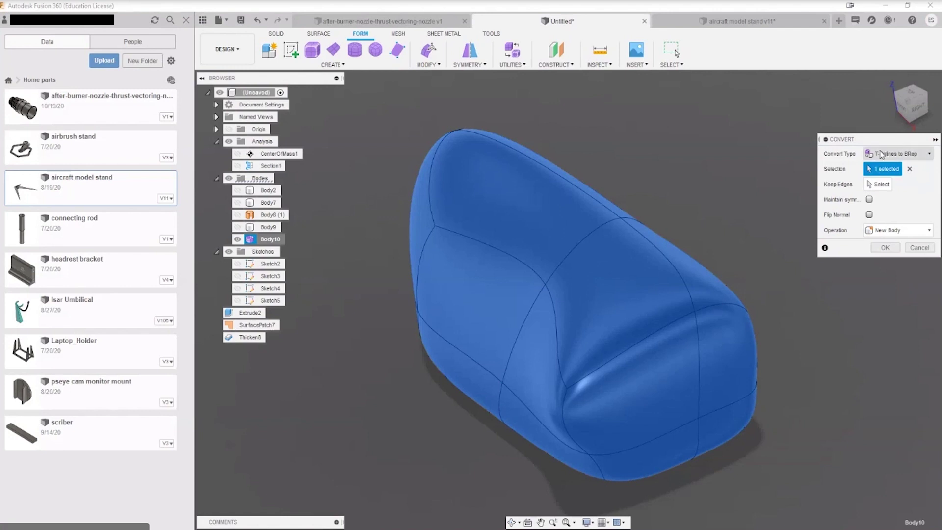
{"action": "left_click", "coordinate": [885, 248]}
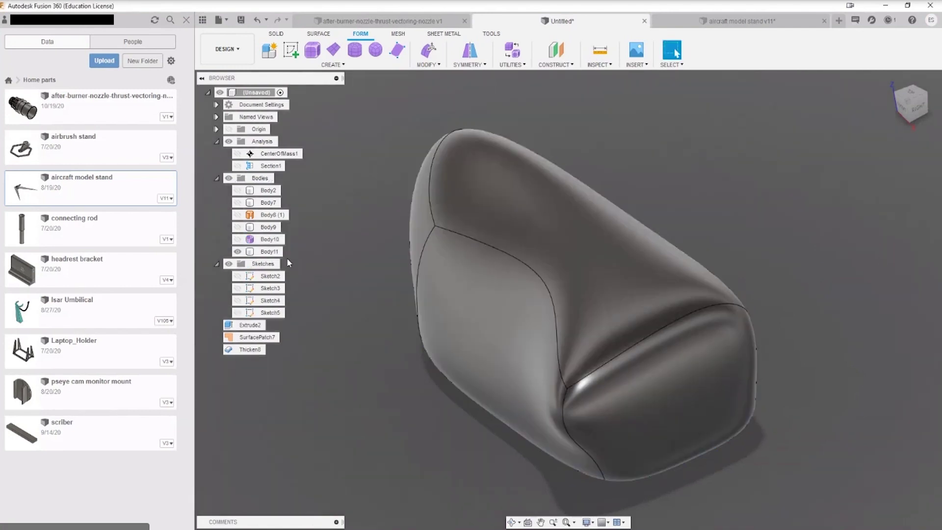
Toggle the visibility of the converted Body11, and show the pyramid Body7 overlapping it.
{"action": "left_click", "coordinate": [237, 251]}
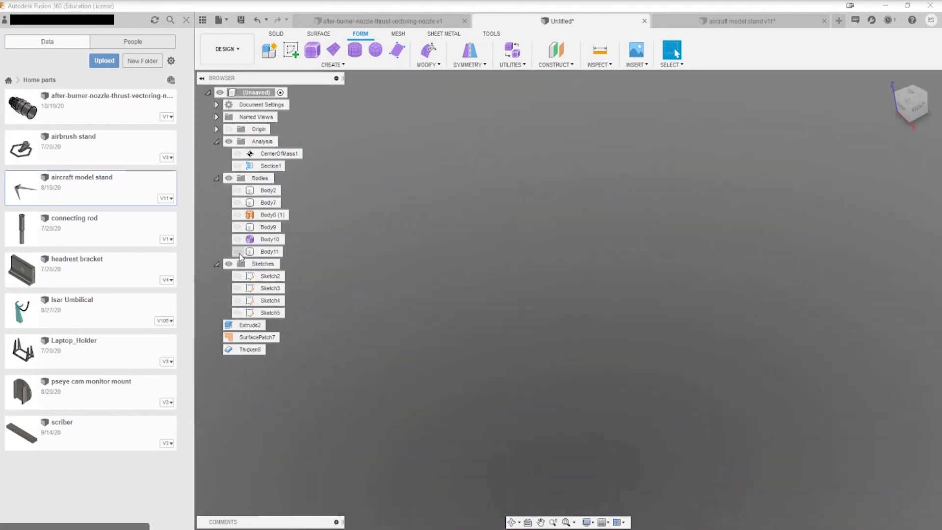
{"action": "left_click", "coordinate": [238, 251]}
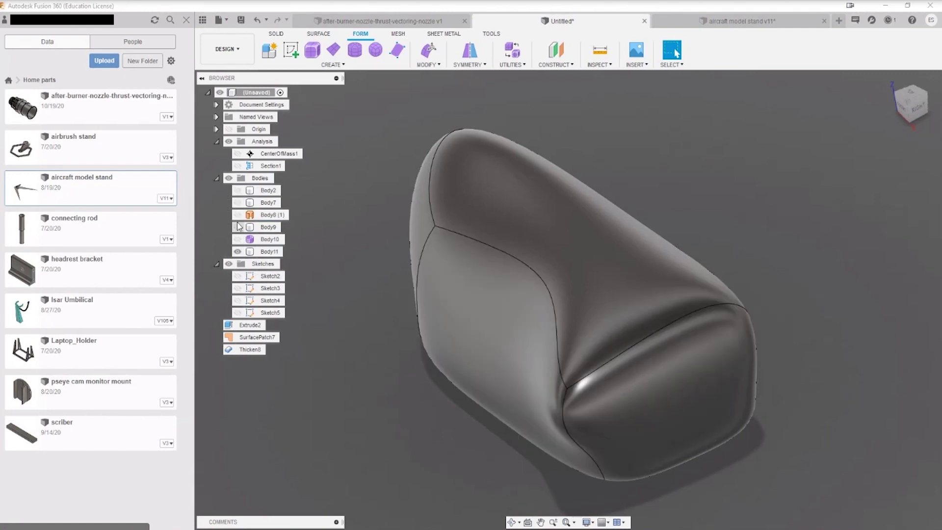
{"action": "left_click", "coordinate": [237, 203]}
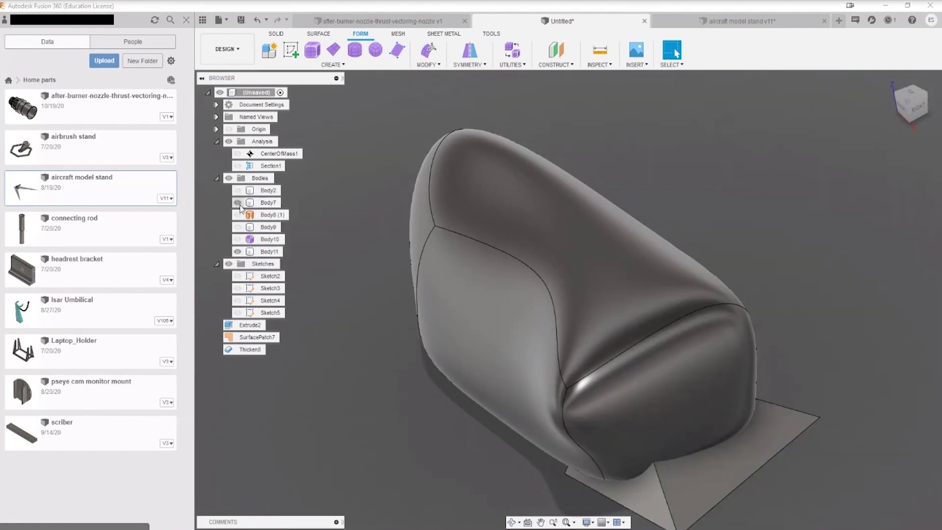
{"action": "left_click", "coordinate": [473, 263]}
{"action": "middle_click_drag", "start_coordinate": [473, 263], "coordinate": [345, 60], "text": "shift"}
{"action": "key", "text": "Escape"}
Combine Body11 as target with the pyramid Body7 as tool body, using Intersect and keeping the tools.
{"action": "left_click", "coordinate": [276, 37]}
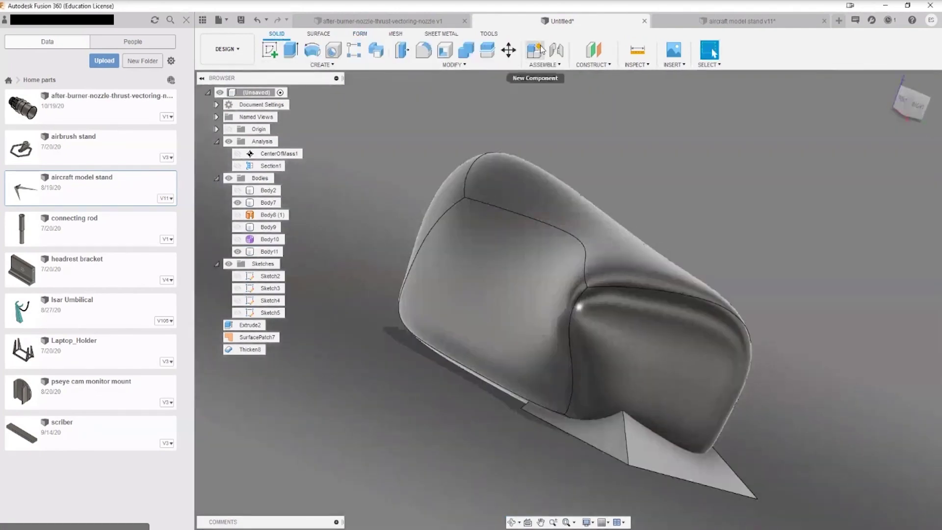
{"action": "left_click", "coordinate": [471, 54]}
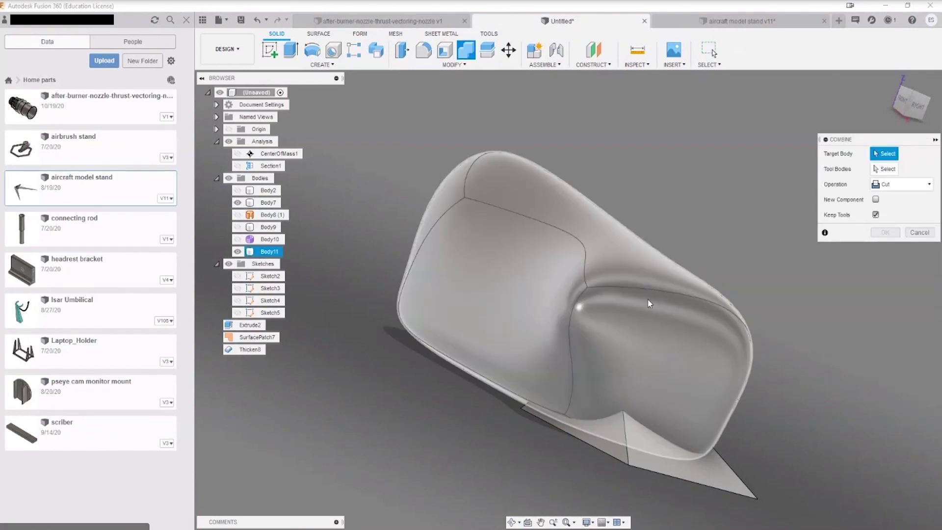
{"action": "left_click", "coordinate": [648, 299]}
{"action": "middle_click_drag", "start_coordinate": [724, 473], "coordinate": [795, 436], "text": "shift"}
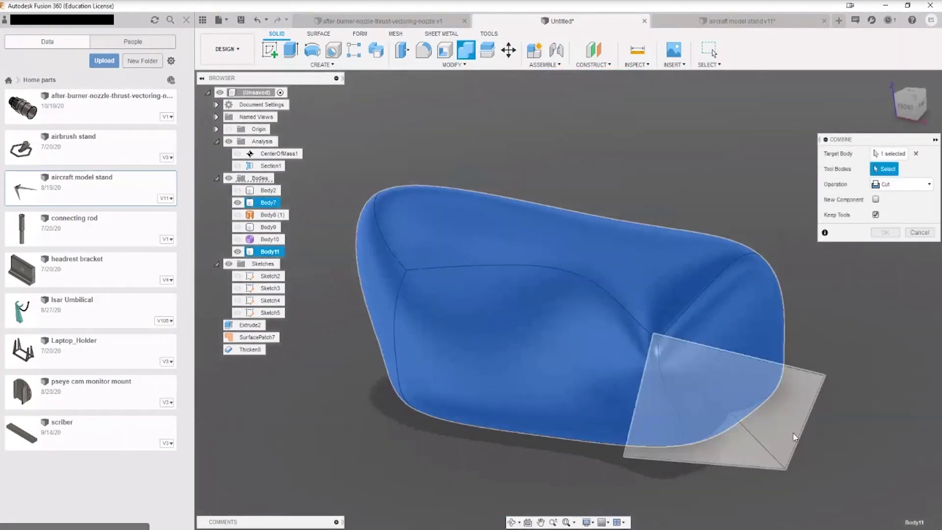
{"action": "left_click", "coordinate": [914, 186]}
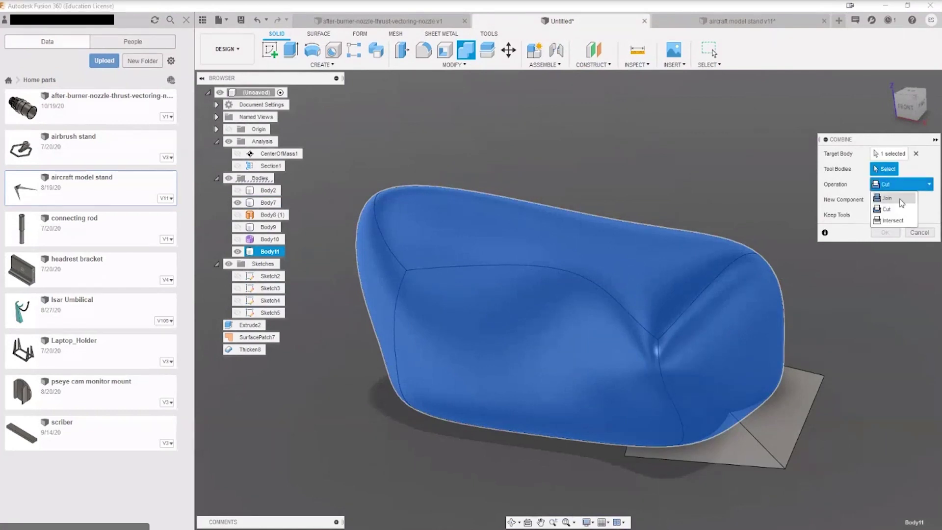
{"action": "left_click", "coordinate": [922, 168]}
{"action": "middle_click_drag", "start_coordinate": [789, 257], "coordinate": [683, 224]}
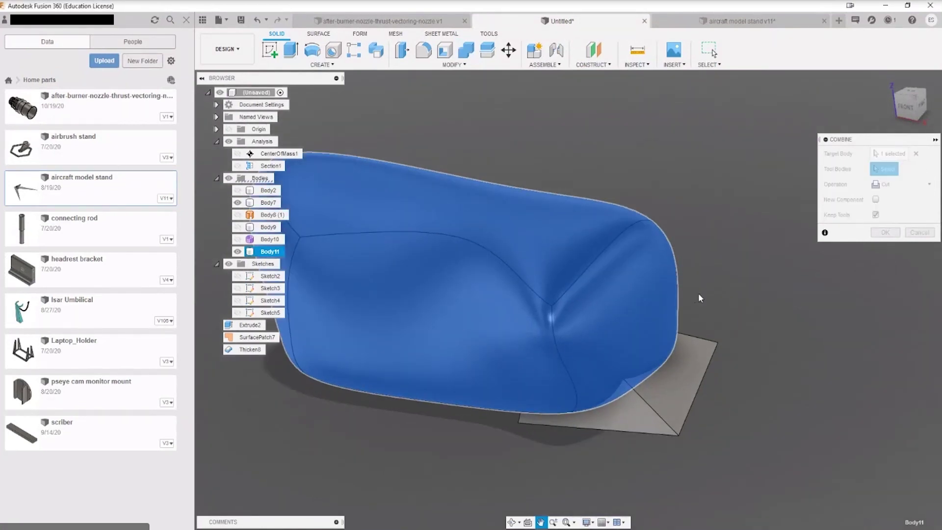
{"action": "middle_click_drag", "start_coordinate": [582, 331], "coordinate": [643, 335], "text": "shift"}
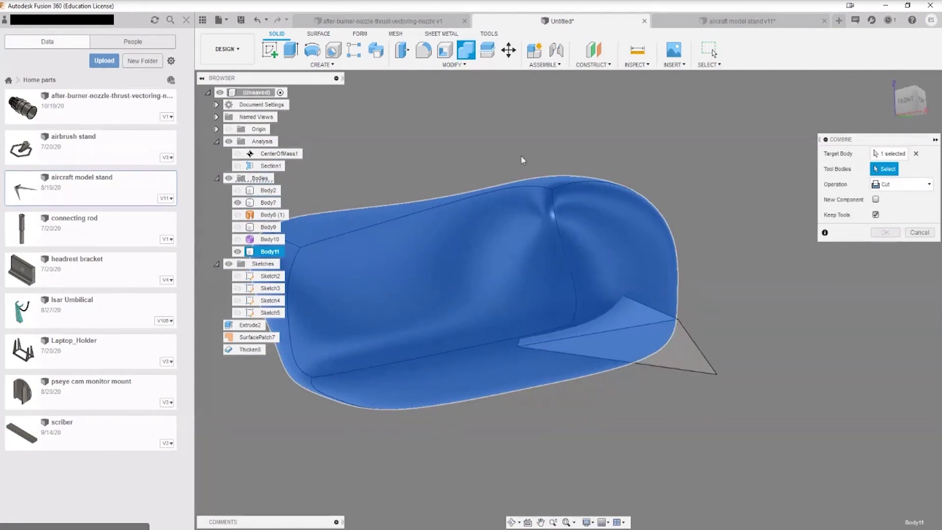
{"action": "middle_click_drag", "start_coordinate": [579, 197], "coordinate": [617, 345], "text": "shift"}
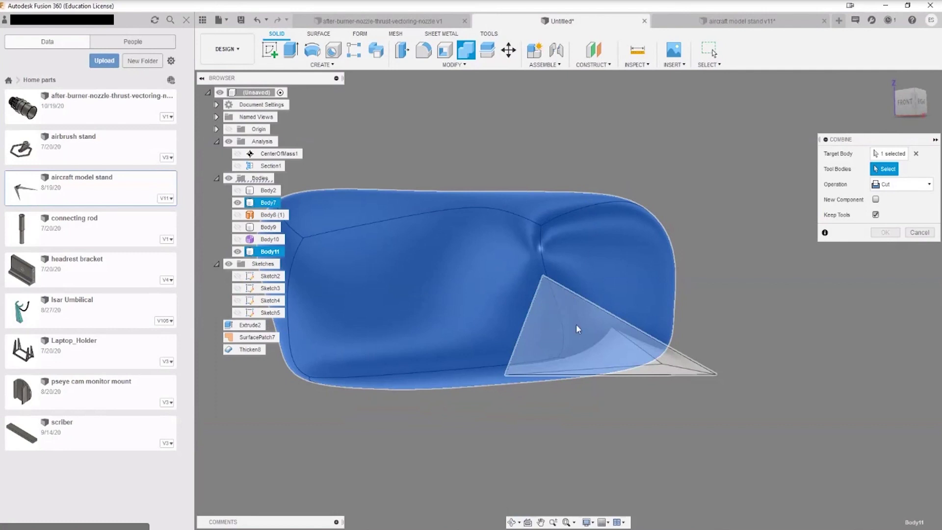
{"action": "left_click", "coordinate": [670, 370]}
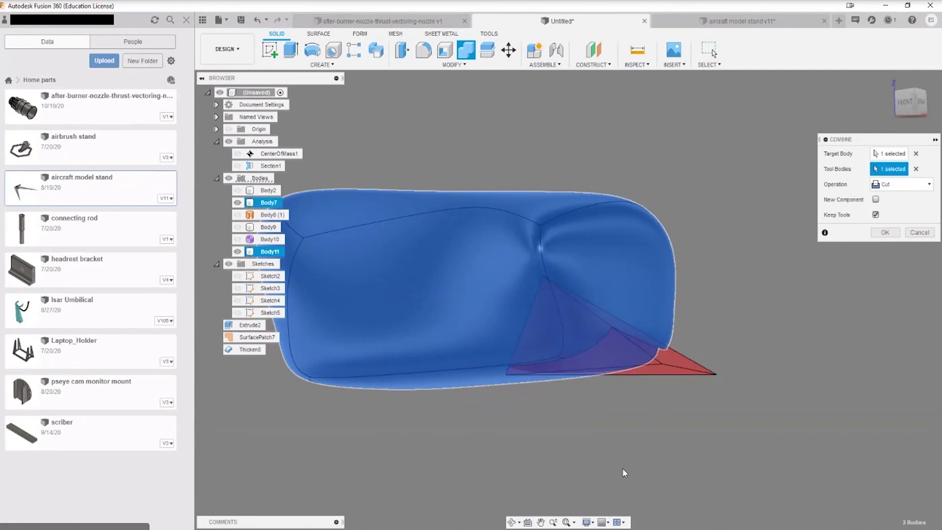
{"action": "left_click", "coordinate": [903, 184]}
{"action": "left_click", "coordinate": [891, 214]}
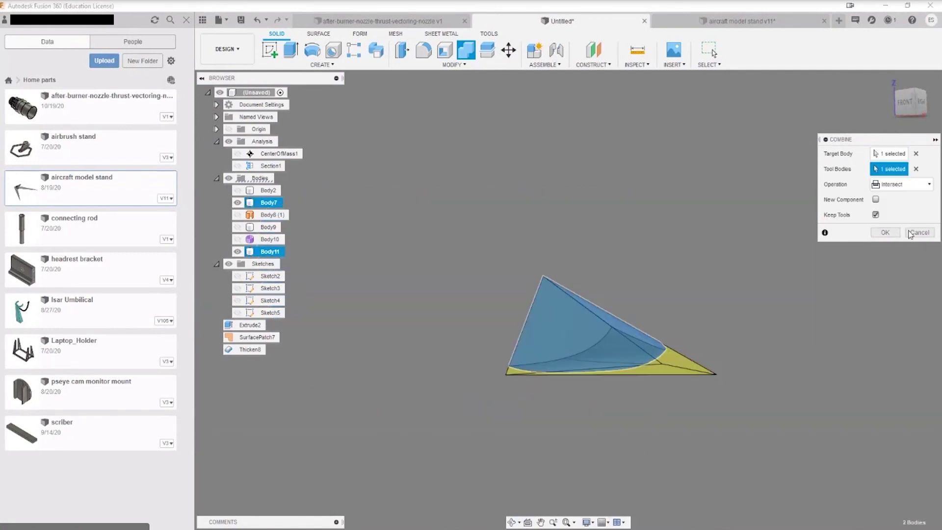
{"action": "left_click", "coordinate": [885, 232]}
Hide the pyramid Body7 and inspect the intersected body from several sides.
{"action": "mouse_move", "coordinate": [770, 314]}
{"action": "middle_mouse_down", "text": "shift"}
{"action": "mouse_move", "coordinate": [700, 301]}
{"action": "mouse_move", "coordinate": [786, 319]}
{"action": "middle_mouse_up", "text": "shift"}
{"action": "left_click", "coordinate": [238, 203]}
{"action": "middle_click_drag", "start_coordinate": [432, 309], "coordinate": [489, 347], "text": "shift"}
{"action": "left_click", "coordinate": [600, 292]}
{"action": "left_click", "coordinate": [423, 372]}
Undo the visibility changes and the intersect combine to restore the full converted body, and view it.
{"action": "key", "text": "ctrl+z"}
{"action": "key", "text": "ctrl+z"}
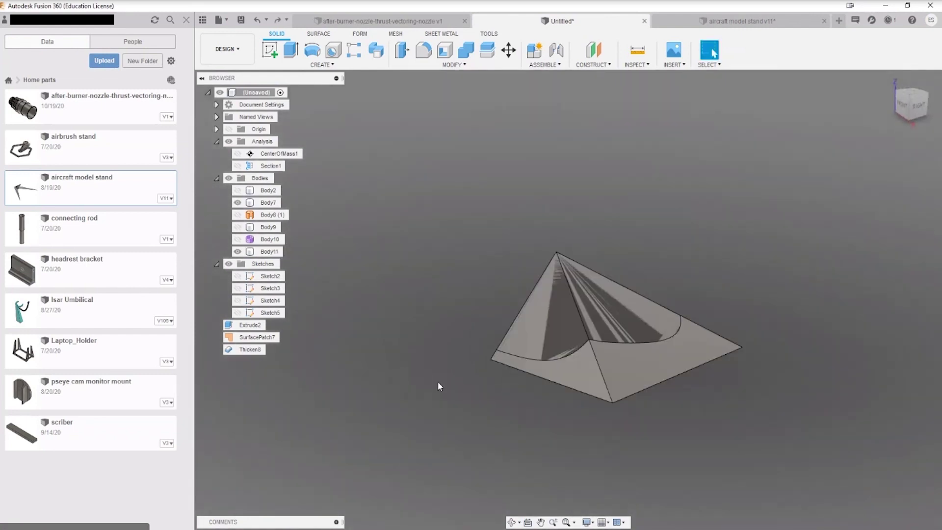
{"action": "left_click", "coordinate": [444, 325]}
{"action": "middle_click_drag", "start_coordinate": [444, 325], "coordinate": [491, 358], "text": "shift"}
{"action": "left_click", "coordinate": [372, 290]}
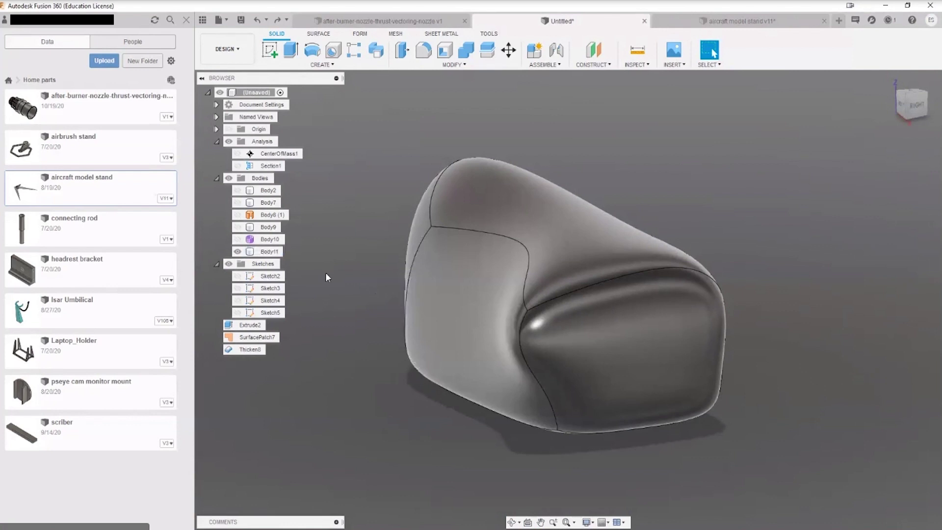
{"action": "left_click", "coordinate": [511, 259]}
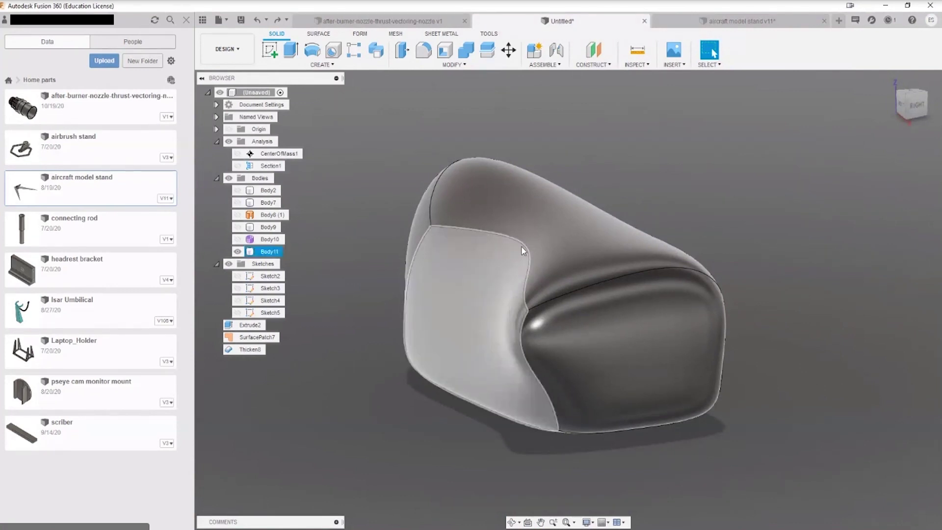
Hide the converted Body11 and rotate the view slightly to show the empty canvas.
{"action": "left_click", "coordinate": [571, 163]}
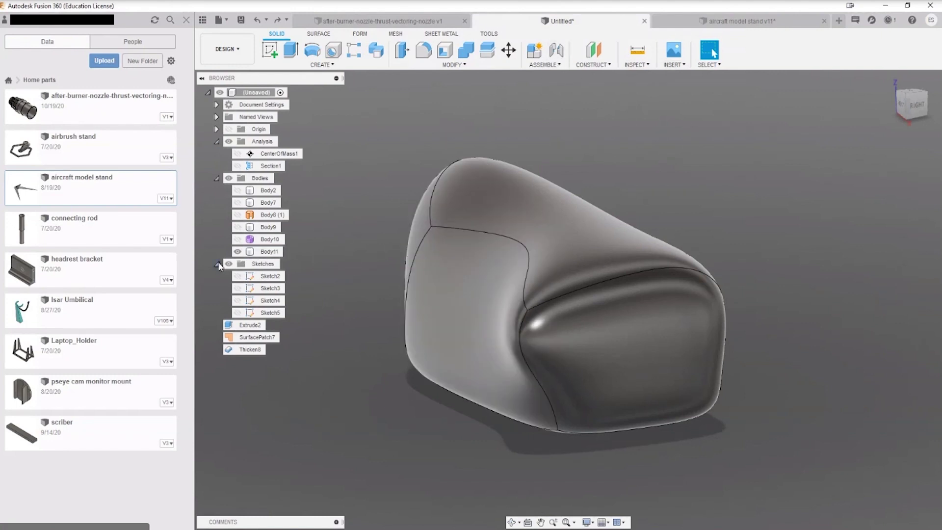
{"action": "left_click", "coordinate": [237, 251]}
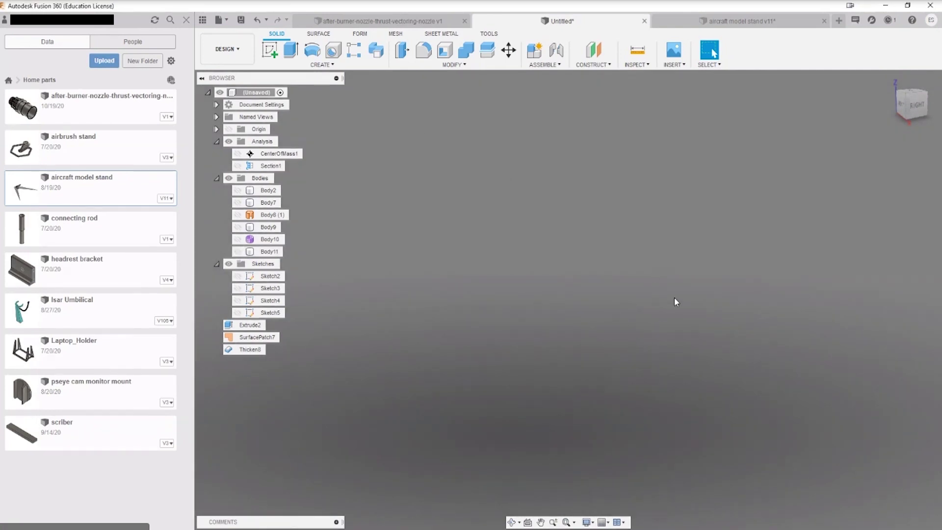
{"action": "middle_click_drag", "start_coordinate": [679, 230], "coordinate": [661, 211]}
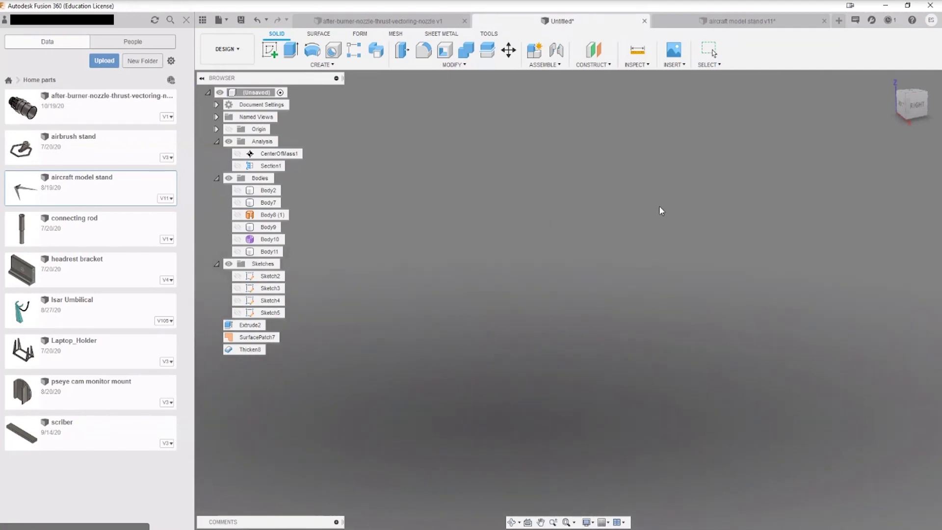
{"action": "left_click_drag", "start_coordinate": [906, 93], "coordinate": [923, 106]}
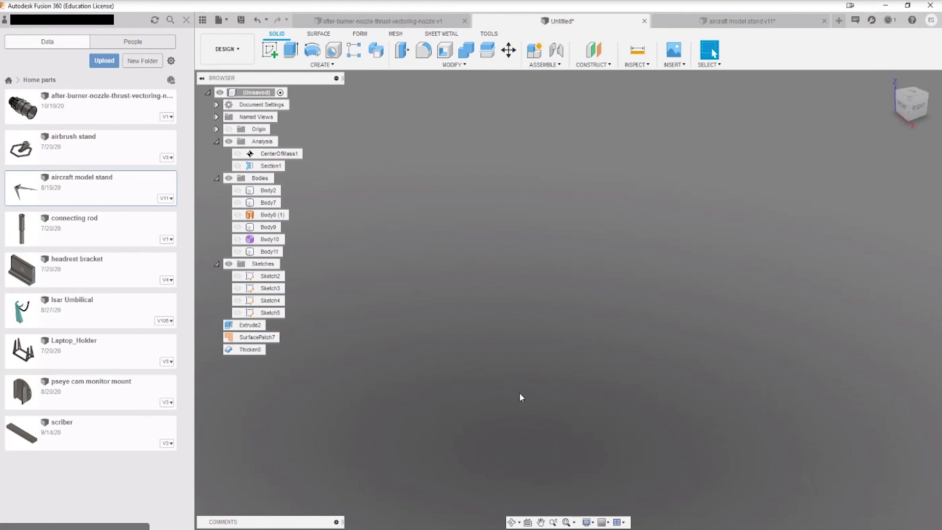
Split the canvas into multiple views and show the form Body10, fitted at a comfortable size in each view.
{"action": "left_click", "coordinate": [628, 523]}
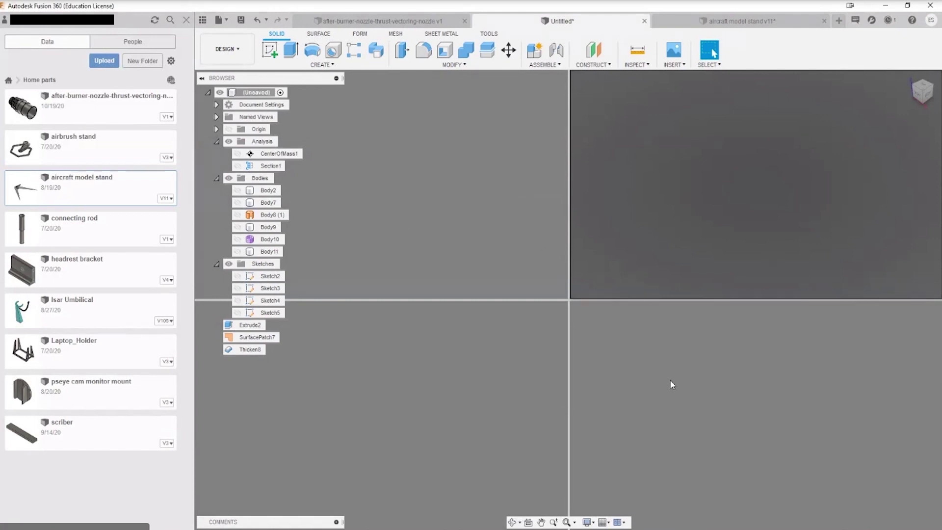
{"action": "left_click", "coordinate": [624, 523]}
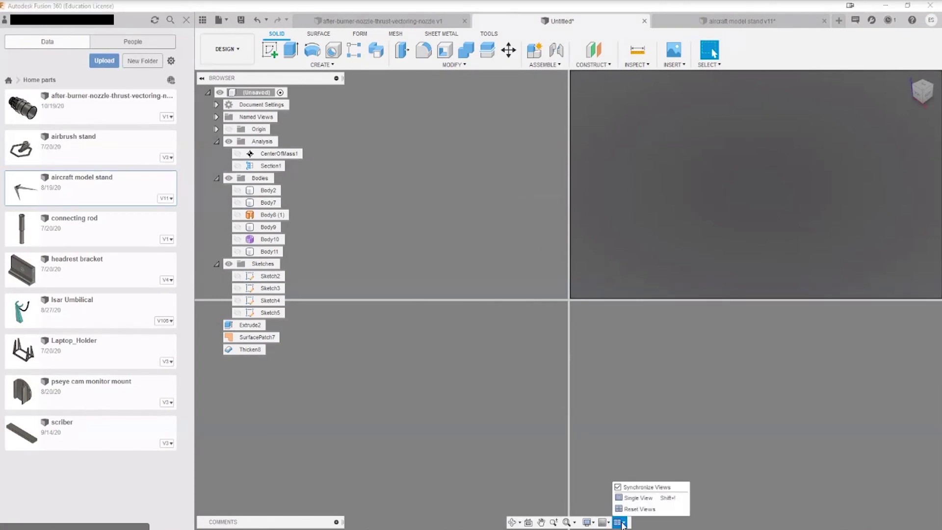
{"action": "left_click", "coordinate": [238, 239]}
{"action": "scroll", "coordinate": [491, 245], "scroll_direction": "down", "scroll_amount": 5}
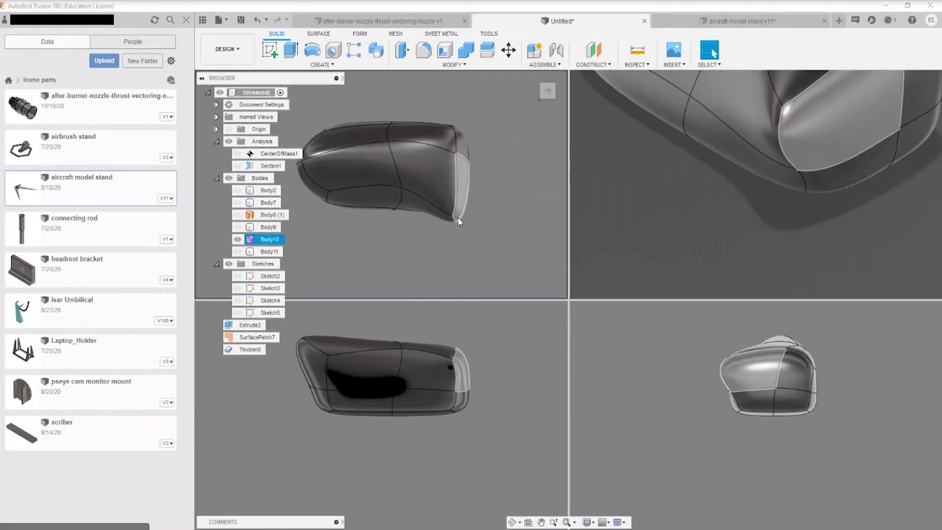
{"action": "scroll", "coordinate": [495, 204], "scroll_direction": "up", "scroll_amount": 3}
{"action": "scroll", "coordinate": [768, 190], "scroll_direction": "down", "scroll_amount": 5}
{"action": "left_click", "coordinate": [831, 196]}
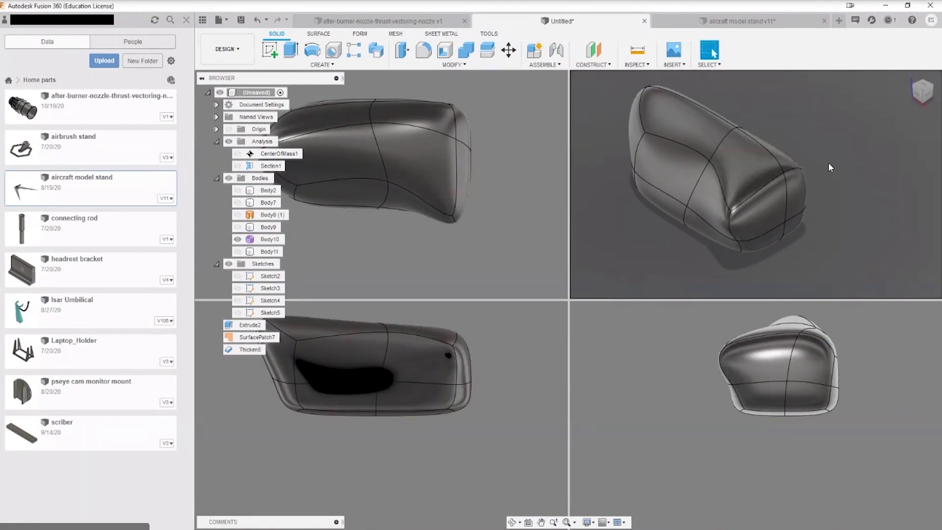
Orbit the form separately in each of the four views, and collapse the data panel.
{"action": "middle_click_drag", "start_coordinate": [831, 169], "coordinate": [815, 147], "text": "shift"}
{"action": "middle_click_drag", "start_coordinate": [536, 381], "coordinate": [496, 378], "text": "shift"}
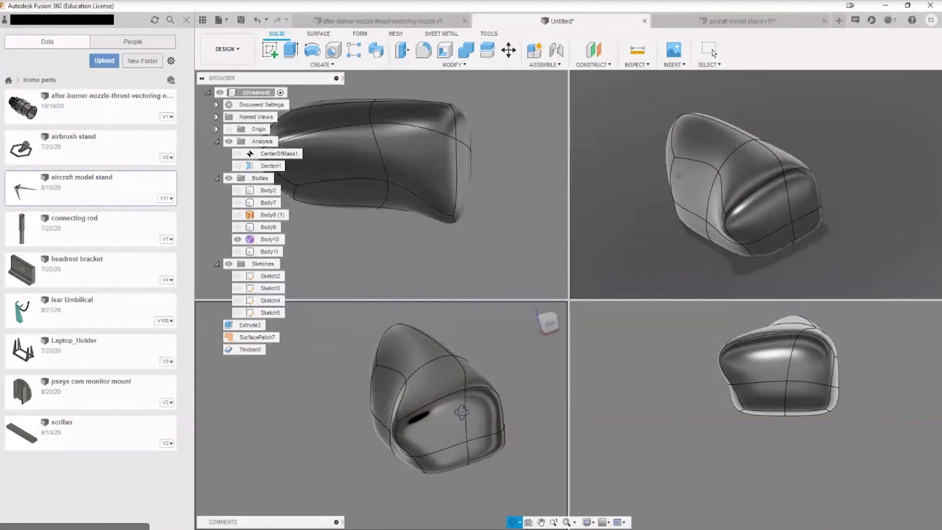
{"action": "middle_click_drag", "start_coordinate": [488, 210], "coordinate": [513, 209], "text": "shift"}
{"action": "middle_click_drag", "start_coordinate": [657, 349], "coordinate": [658, 361], "text": "shift"}
{"action": "left_click", "coordinate": [189, 19]}
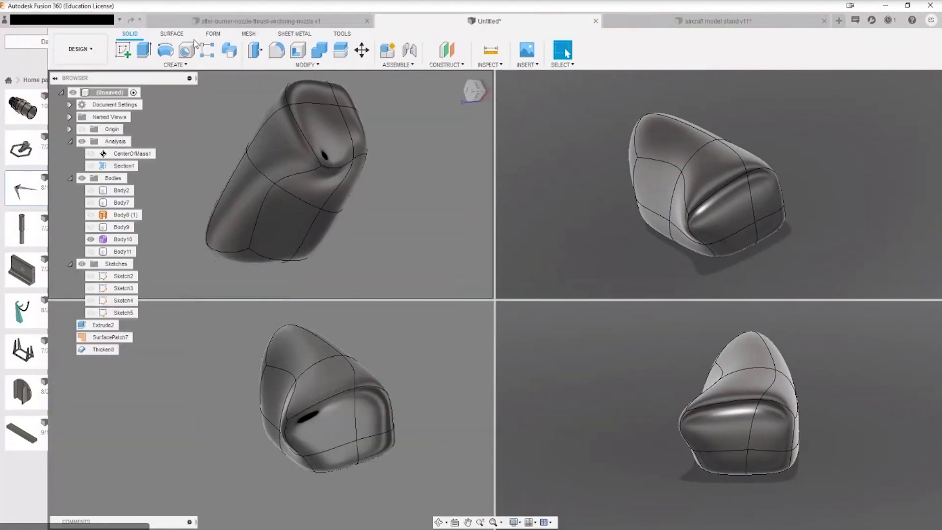
{"action": "middle_click_drag", "start_coordinate": [623, 360], "coordinate": [620, 367], "text": "shift"}
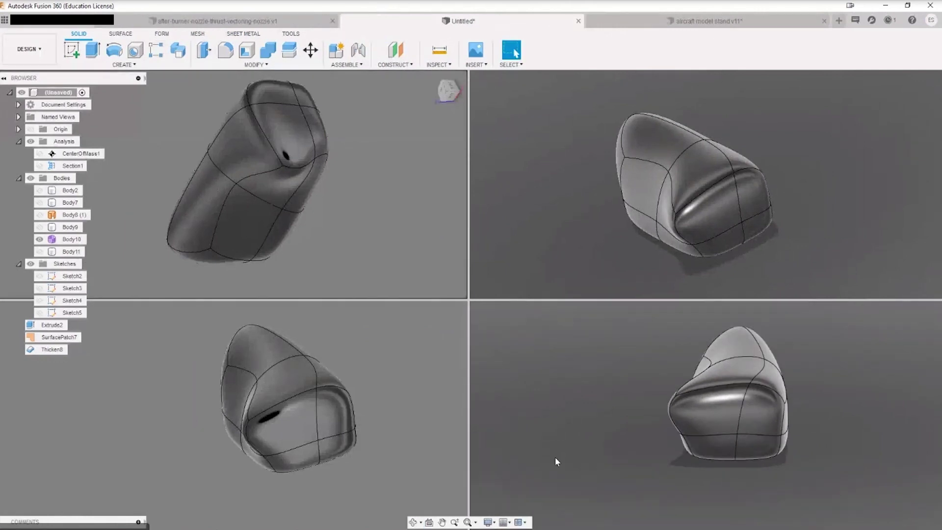
Synchronize the four views, and orbit the form in the two lower ones.
{"action": "left_click", "coordinate": [519, 522]}
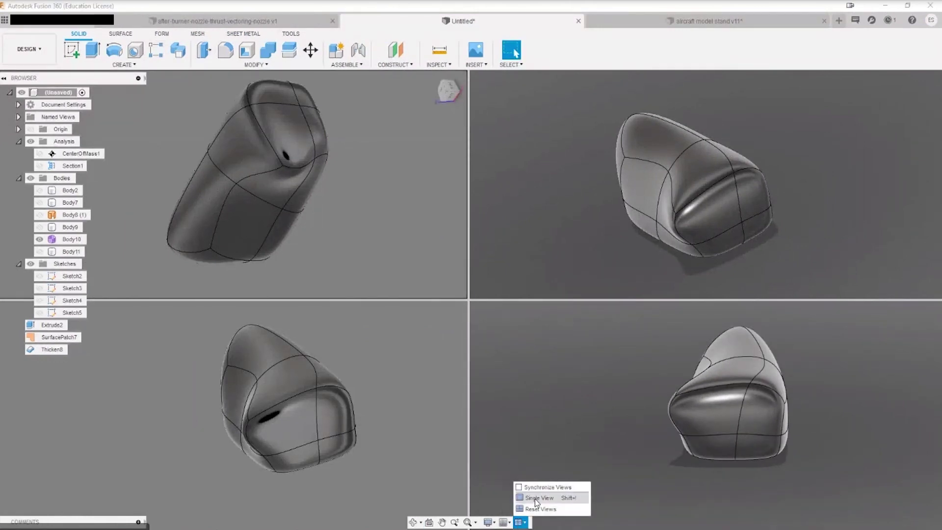
{"action": "left_click", "coordinate": [524, 487]}
{"action": "middle_click_drag", "start_coordinate": [637, 392], "coordinate": [618, 400], "text": "shift"}
{"action": "left_click", "coordinate": [415, 522]}
{"action": "left_click_drag", "start_coordinate": [358, 411], "coordinate": [298, 484]}
{"action": "key", "text": "Escape"}
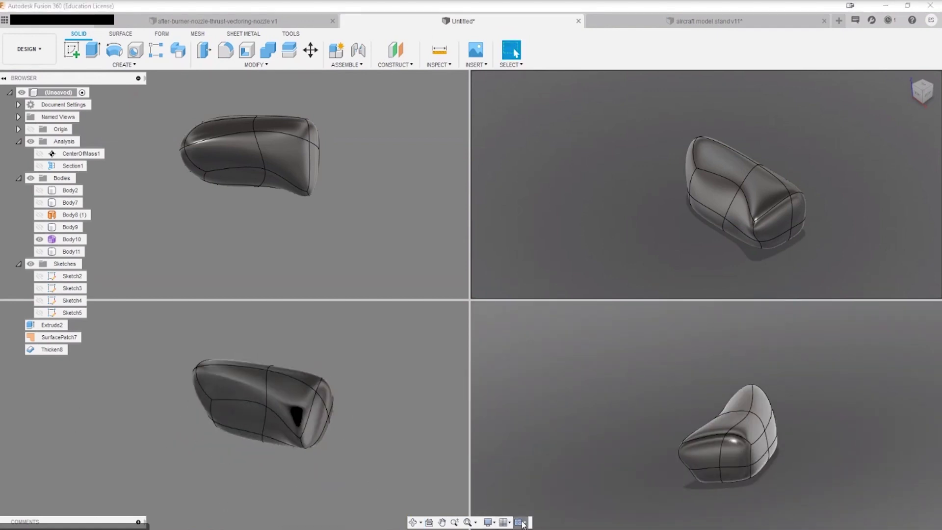
Return to a single view and orbit to see the form at an angle.
{"action": "left_click", "coordinate": [520, 522]}
{"action": "left_click", "coordinate": [532, 502]}
{"action": "middle_click_drag", "start_coordinate": [621, 410], "coordinate": [653, 320], "text": "shift"}
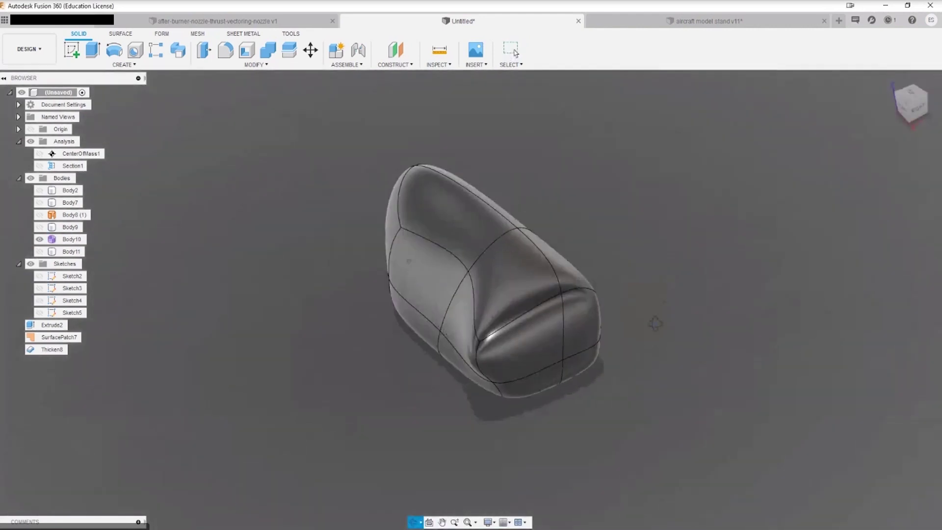
Turn on the layout grid and view the form on it from above and from a low angle.
{"action": "left_click", "coordinate": [506, 523]}
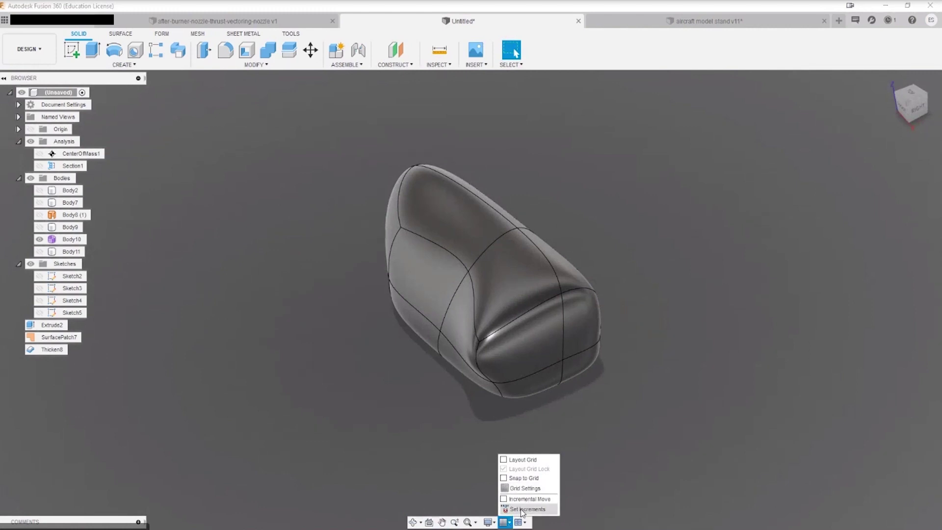
{"action": "left_click", "coordinate": [504, 460]}
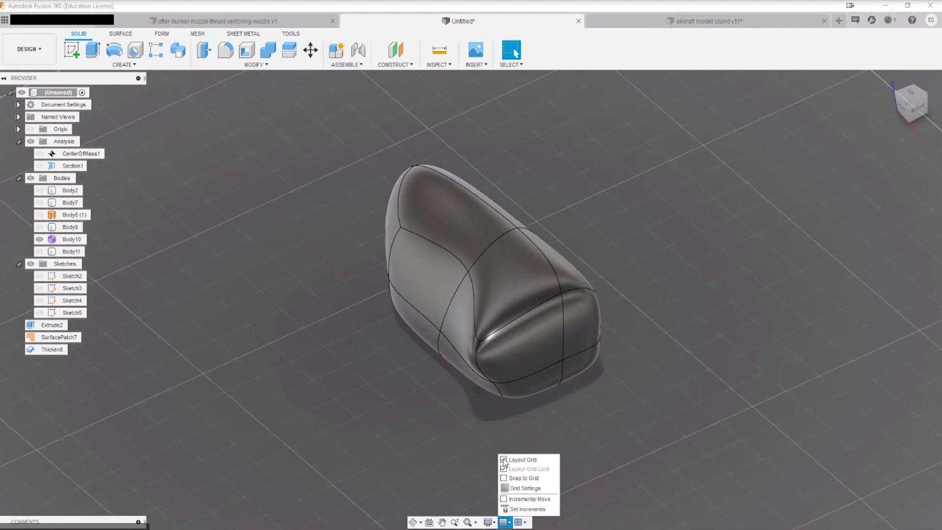
{"action": "mouse_move", "coordinate": [700, 416]}
{"action": "middle_mouse_down", "text": "shift"}
{"action": "mouse_move", "coordinate": [700, 393]}
{"action": "mouse_move", "coordinate": [692, 430]}
{"action": "mouse_move", "coordinate": [669, 387]}
{"action": "mouse_move", "coordinate": [705, 418]}
{"action": "middle_mouse_up", "text": "shift"}
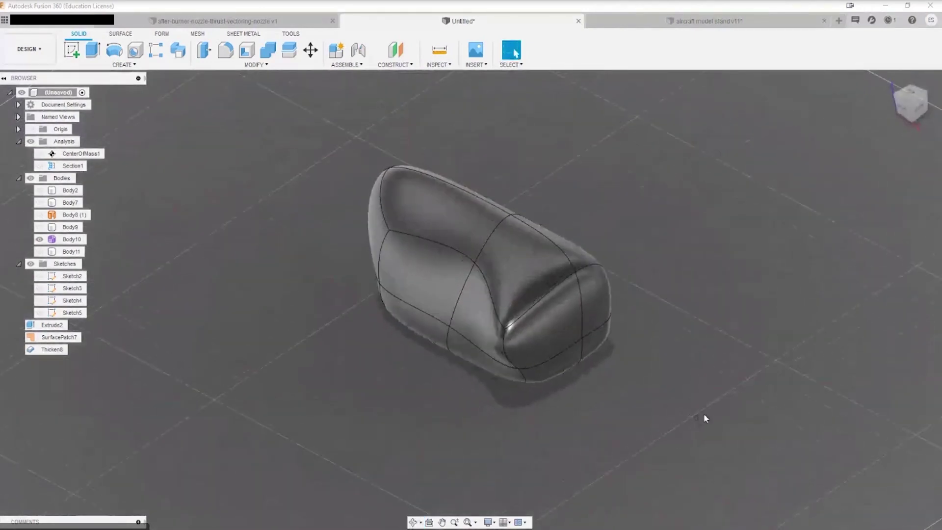
{"action": "middle_click_drag", "start_coordinate": [718, 333], "coordinate": [638, 427], "text": "shift"}
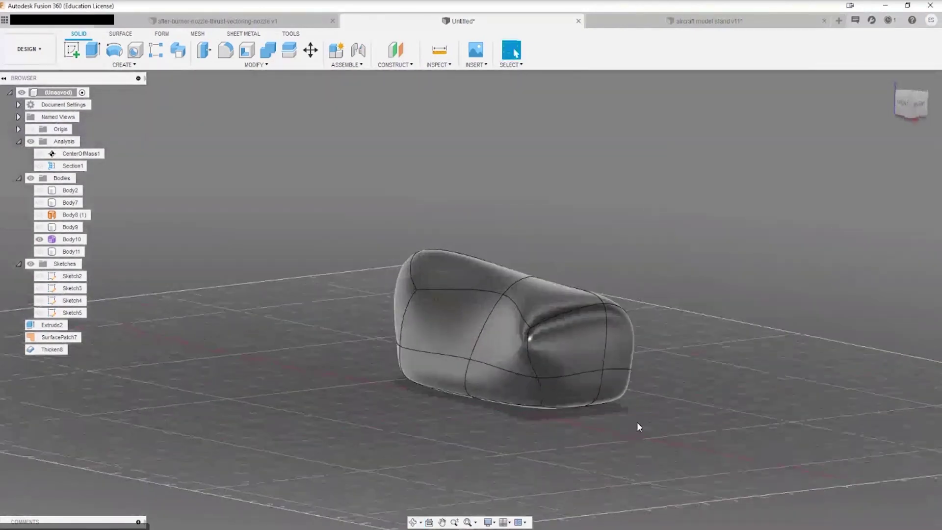
Turn the layout grid off to view the form without it, and switch it back on.
{"action": "left_click", "coordinate": [509, 523]}
{"action": "left_click", "coordinate": [506, 459]}
{"action": "middle_click_drag", "start_coordinate": [564, 367], "coordinate": [648, 354], "text": "shift"}
{"action": "left_click", "coordinate": [510, 523]}
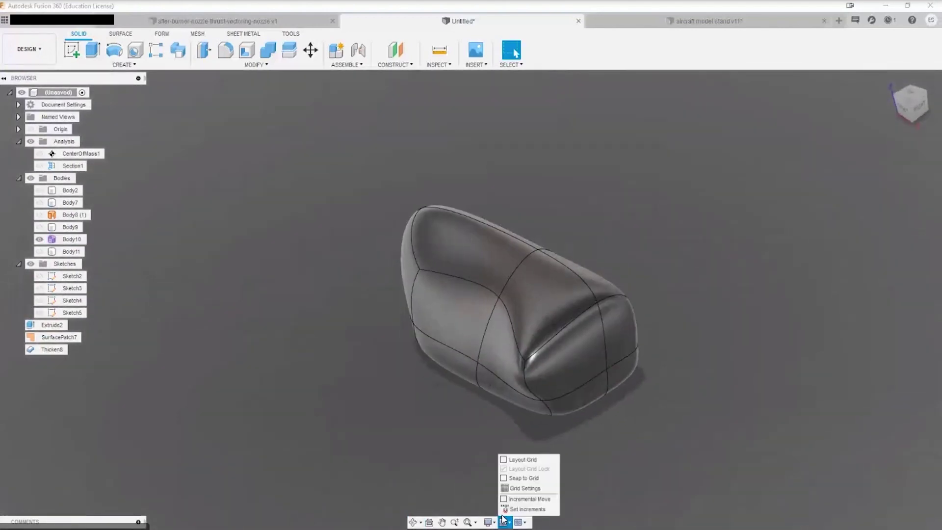
{"action": "left_click", "coordinate": [506, 460]}
{"action": "middle_click_drag", "start_coordinate": [687, 294], "coordinate": [669, 352], "text": "shift"}
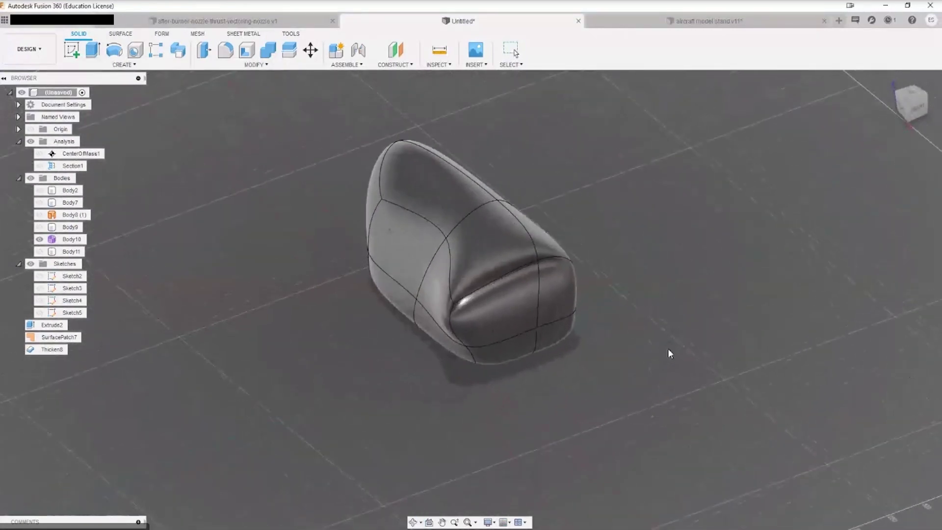
Review the increment settings and the grid settings, keeping both on Adaptive and the grid's reference numbers enabled.
{"action": "left_click", "coordinate": [506, 523]}
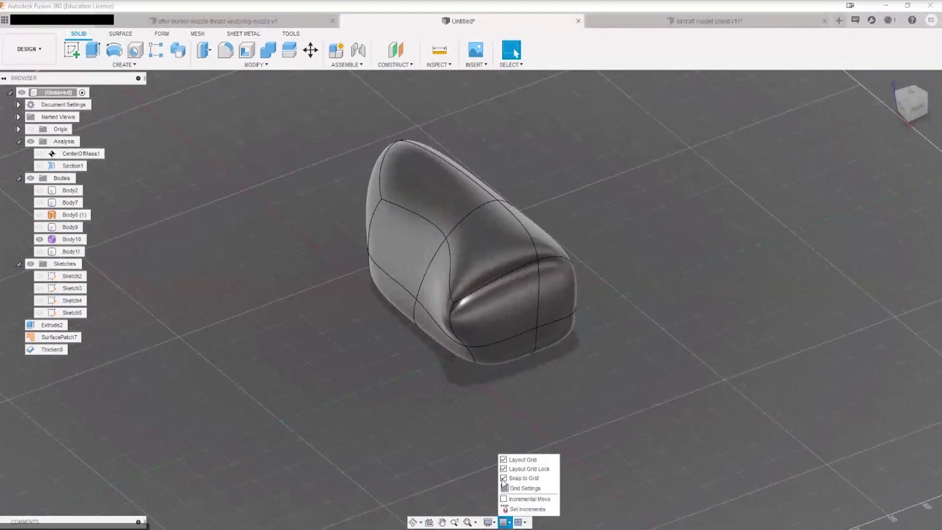
{"action": "left_click", "coordinate": [527, 509]}
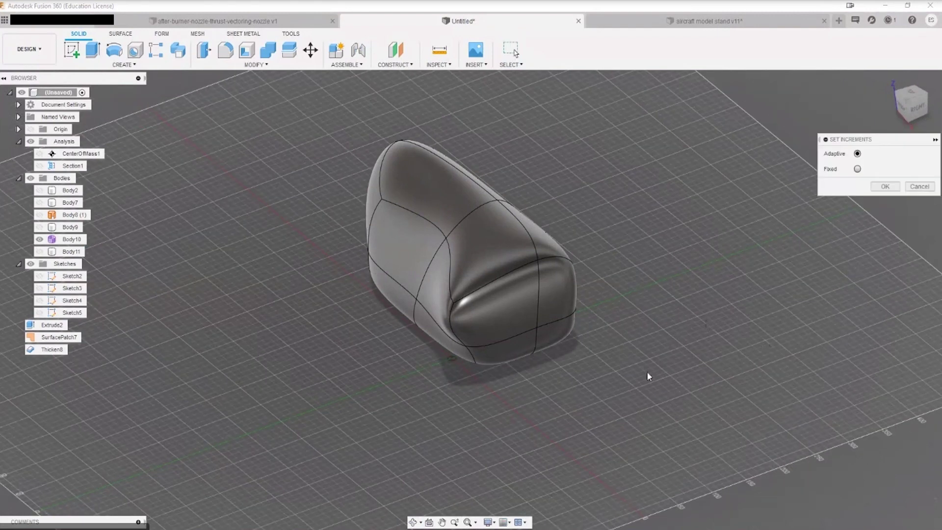
{"action": "left_click", "coordinate": [893, 186]}
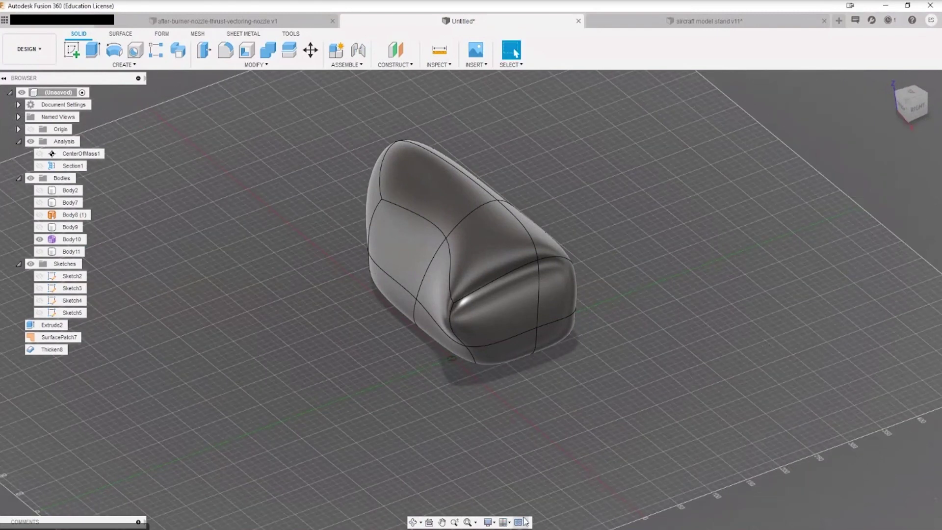
{"action": "left_click", "coordinate": [505, 523]}
{"action": "left_click", "coordinate": [514, 488]}
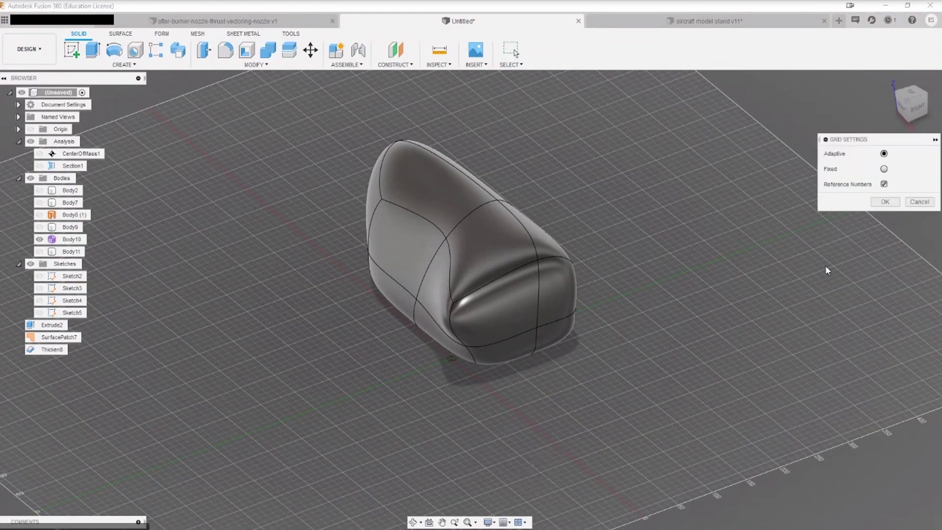
{"action": "left_click", "coordinate": [886, 202]}
{"action": "left_click", "coordinate": [506, 522]}
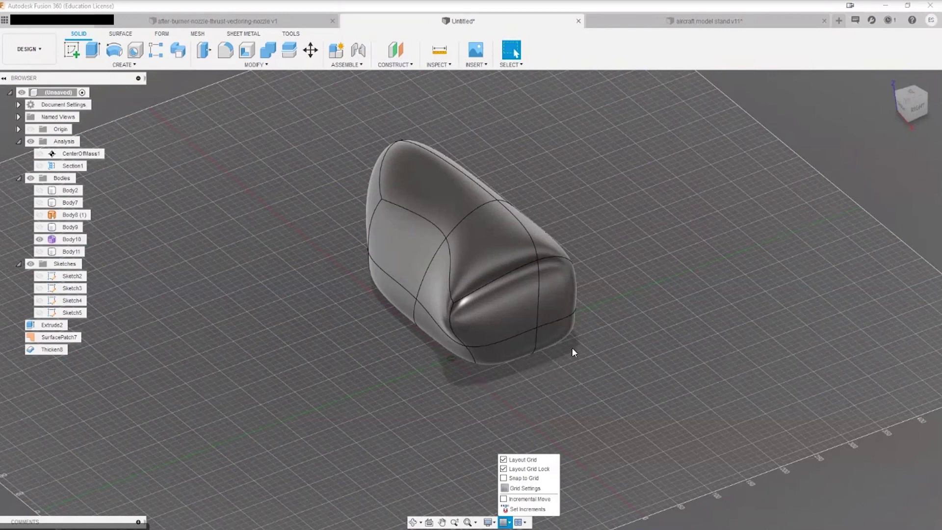
{"action": "left_click", "coordinate": [621, 379]}
{"action": "left_click", "coordinate": [508, 522]}
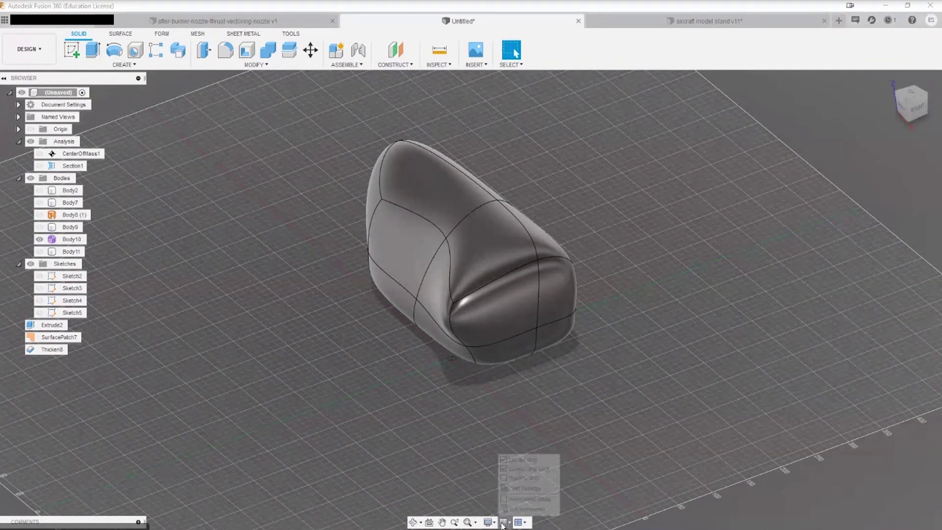
{"action": "left_click", "coordinate": [465, 390]}
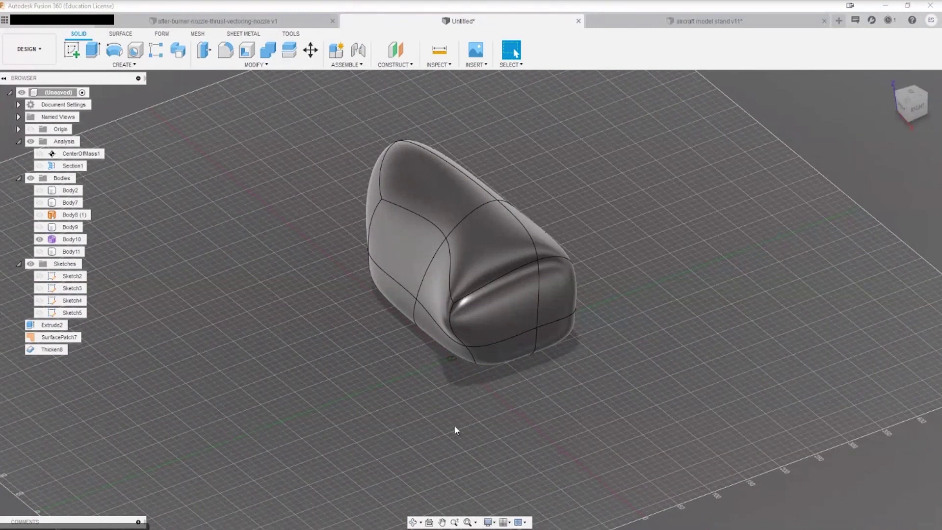
Set the visual style of the model display to Shaded, without edges.
{"action": "left_click", "coordinate": [488, 520]}
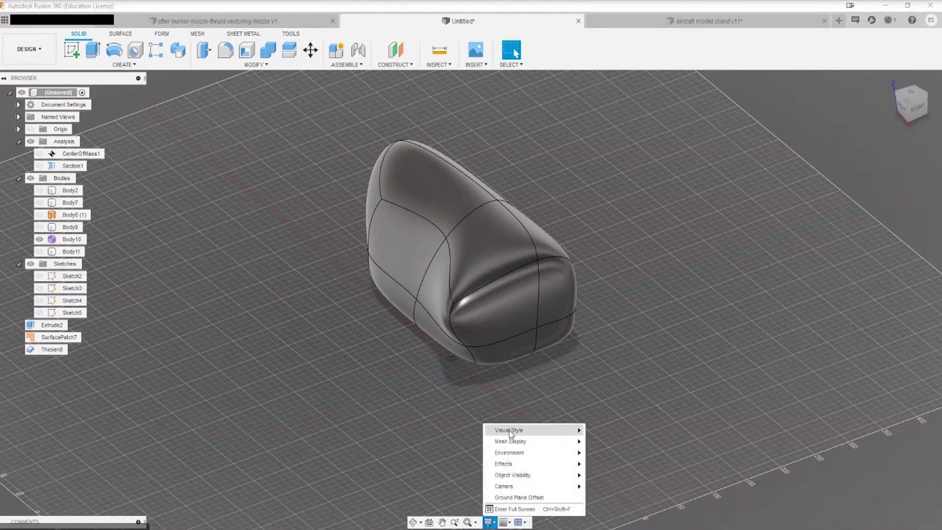
{"action": "mouse_move", "coordinate": [510, 434]}
{"action": "left_click", "coordinate": [619, 430]}
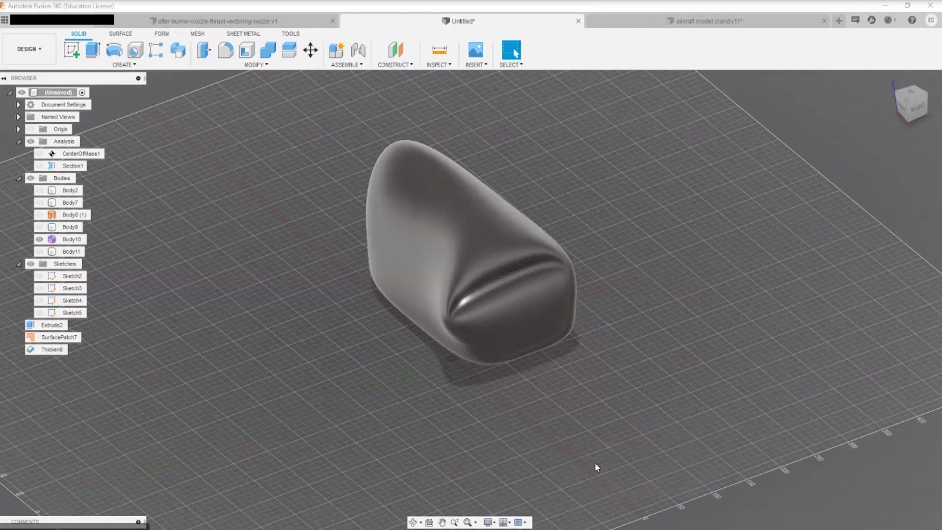
{"action": "middle_click_drag", "start_coordinate": [572, 393], "coordinate": [540, 354], "text": "shift"}
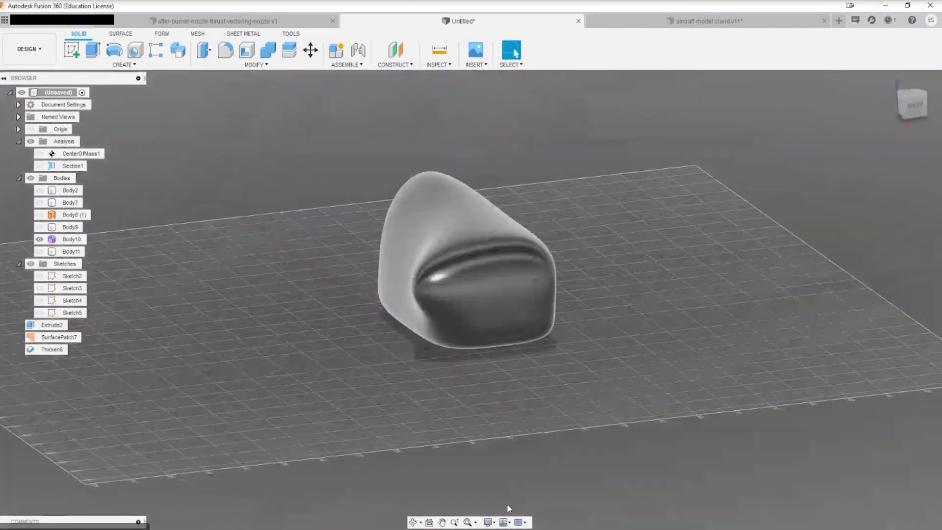
Switch the model's visual style to Shaded with Hidden Edges.
{"action": "left_click", "coordinate": [490, 523]}
{"action": "mouse_move", "coordinate": [528, 431]}
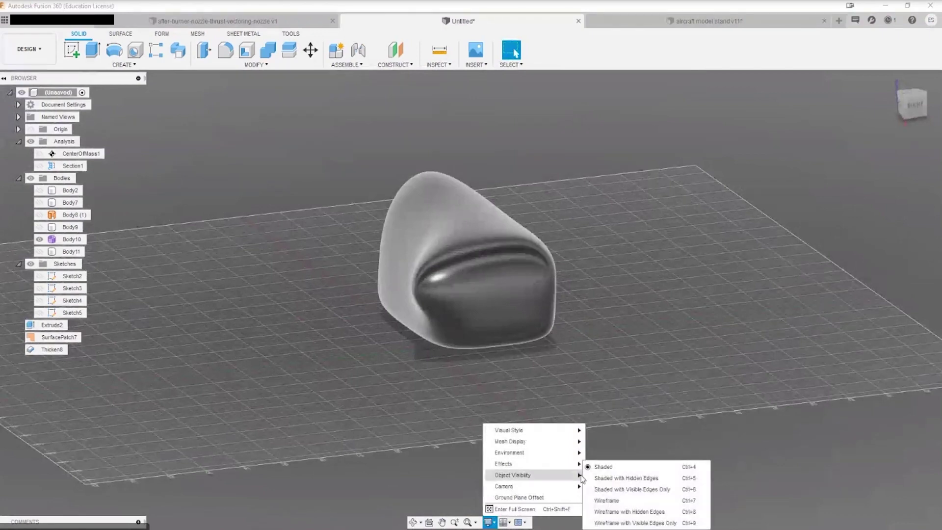
{"action": "left_click", "coordinate": [613, 478]}
{"action": "mouse_move", "coordinate": [608, 386]}
{"action": "middle_mouse_down", "text": "shift"}
{"action": "mouse_move", "coordinate": [594, 388]}
{"action": "mouse_move", "coordinate": [624, 392]}
{"action": "mouse_move", "coordinate": [610, 394]}
{"action": "middle_mouse_up", "text": "shift"}
Change the visual style to Wireframe so only the body's edges are drawn.
{"action": "left_click", "coordinate": [489, 523]}
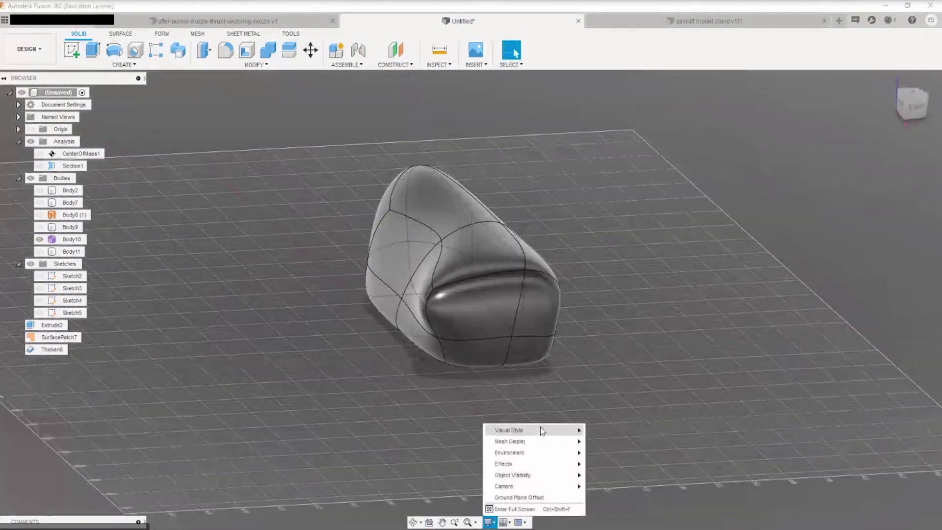
{"action": "mouse_move", "coordinate": [556, 428]}
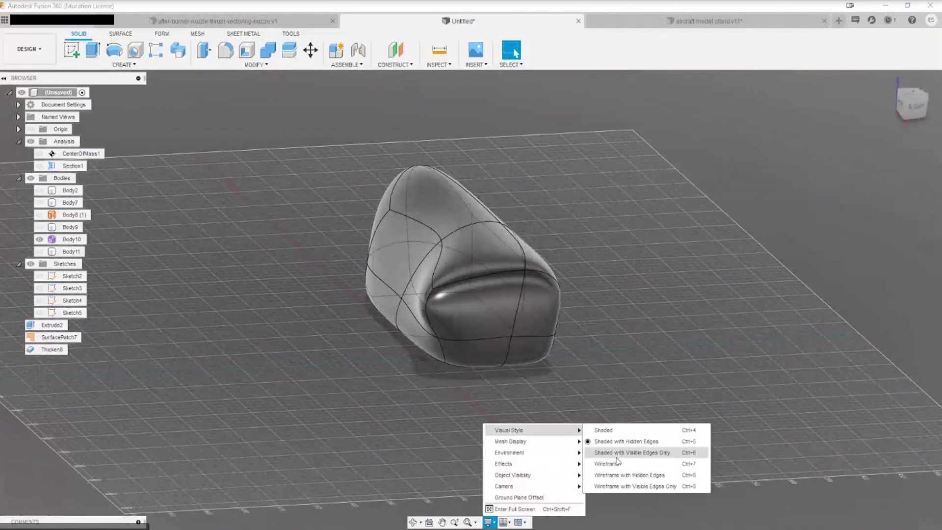
{"action": "left_click", "coordinate": [617, 463]}
{"action": "middle_click_drag", "start_coordinate": [617, 464], "coordinate": [595, 388], "text": "shift"}
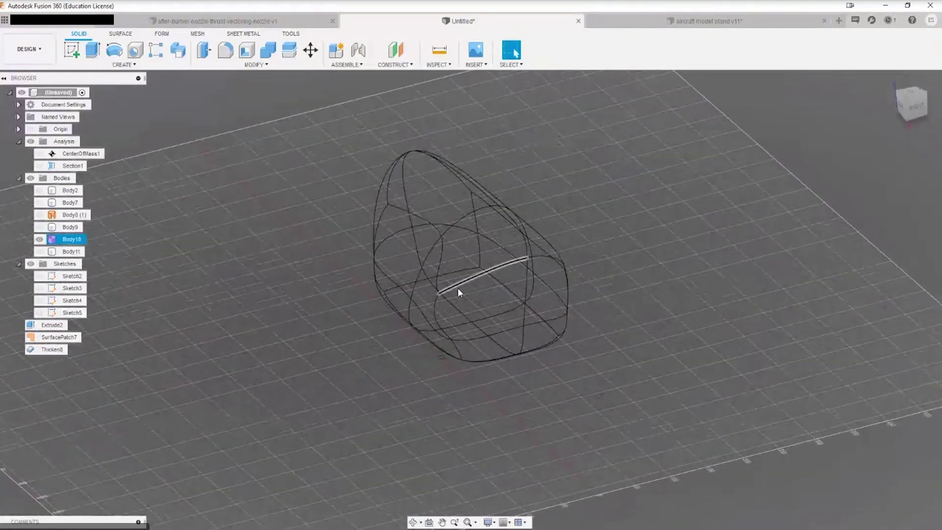
Open the design "FG01-18 instr S DUCT FINAL modded for fit" from the Instrumented aerofoil V2 folder of the Vestas CAD project.
{"action": "left_click", "coordinate": [5, 20]}
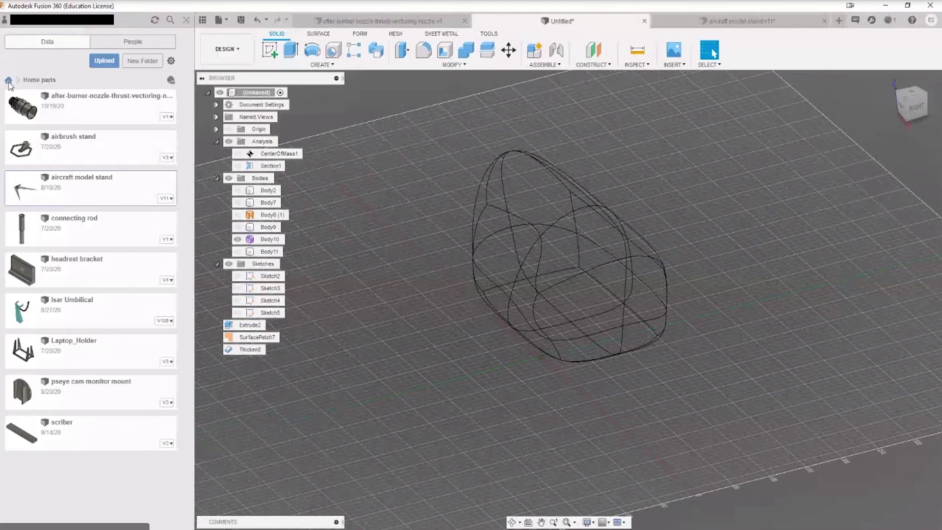
{"action": "left_click", "coordinate": [8, 81]}
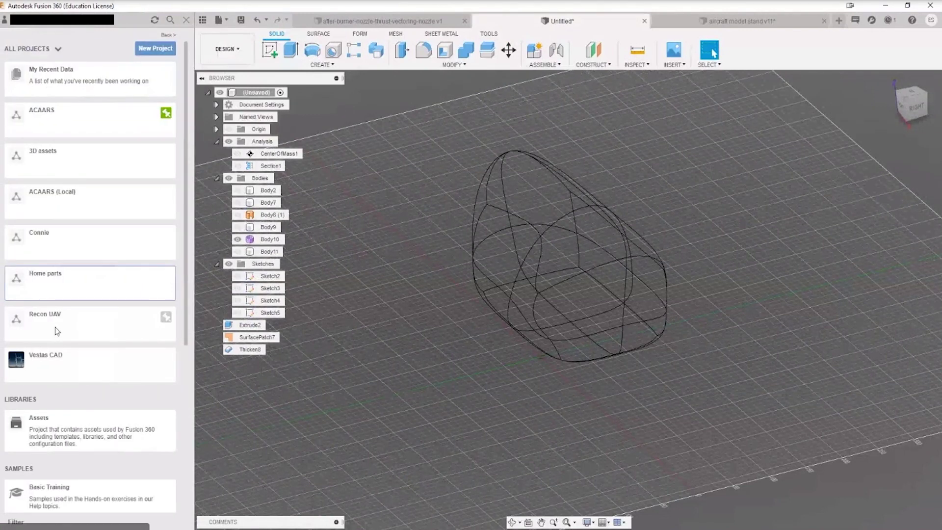
{"action": "left_click", "coordinate": [53, 364]}
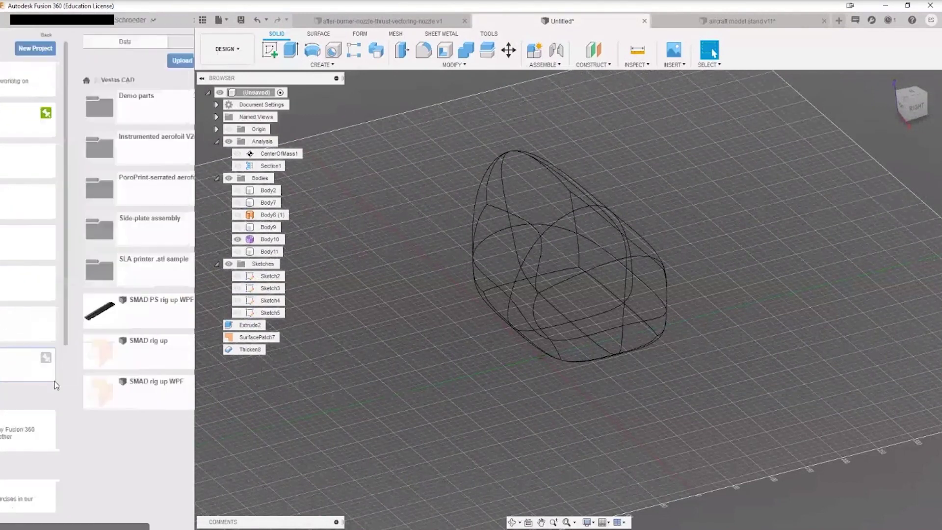
{"action": "left_click", "coordinate": [81, 153]}
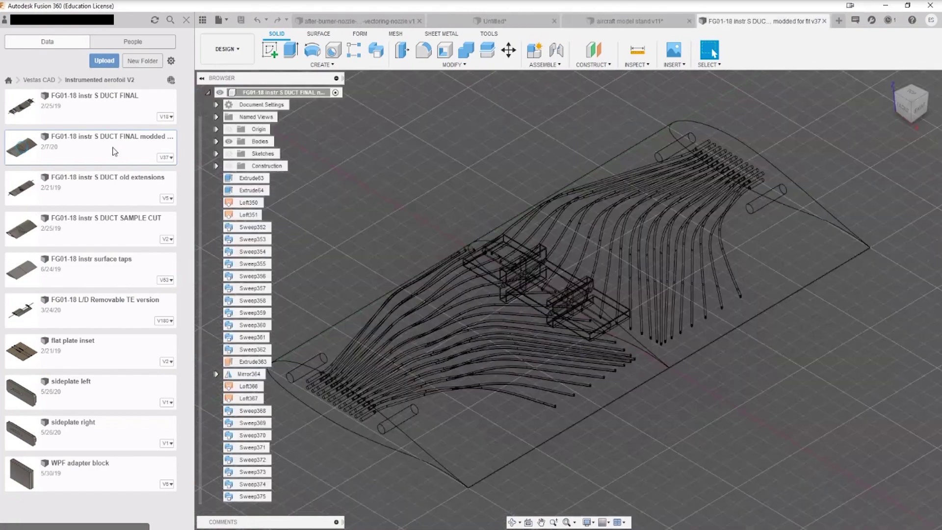
{"action": "left_click", "coordinate": [186, 20]}
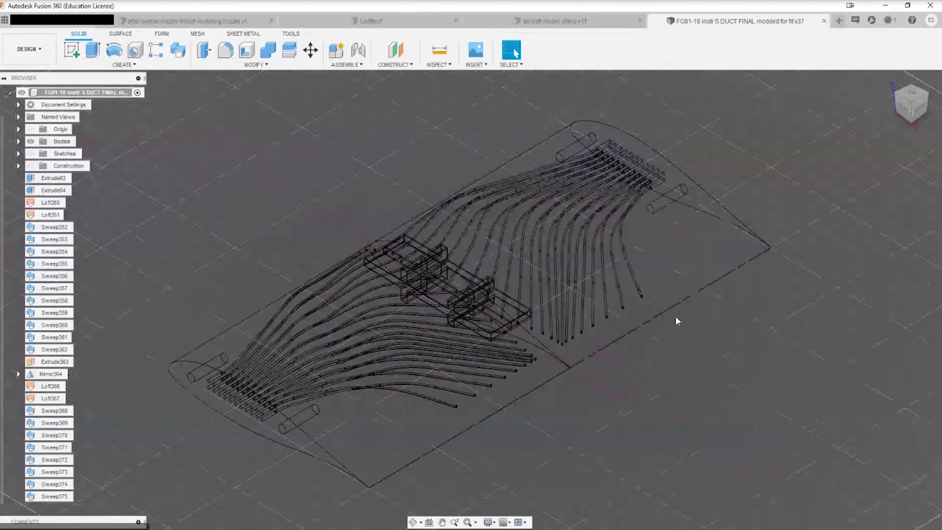
Inspect the aerofoil's internal ducts in wireframe and set the visual style to Shaded with Visible Edges Only.
{"action": "middle_click_drag", "start_coordinate": [675, 316], "coordinate": [716, 332], "text": "shift"}
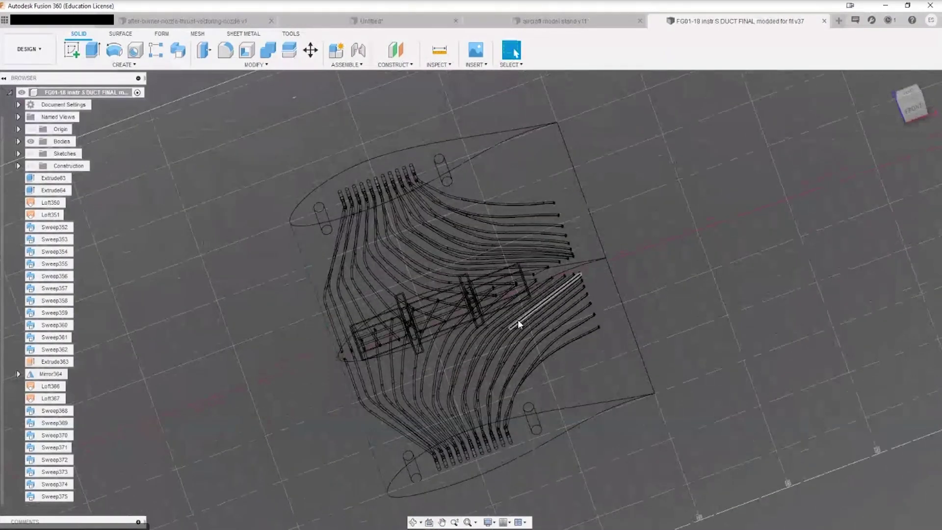
{"action": "scroll", "coordinate": [518, 319], "scroll_direction": "down", "scroll_amount": 5}
{"action": "scroll", "coordinate": [518, 319], "scroll_direction": "up", "scroll_amount": 10}
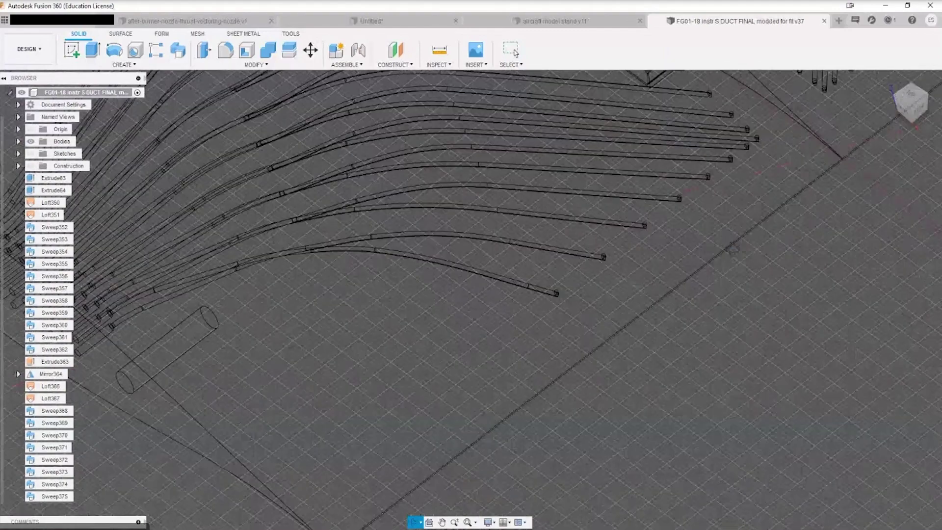
{"action": "scroll", "coordinate": [796, 371], "scroll_direction": "down", "scroll_amount": 5}
{"action": "middle_click_drag", "start_coordinate": [796, 371], "coordinate": [644, 381]}
{"action": "key", "text": "Escape"}
{"action": "left_click", "coordinate": [489, 523]}
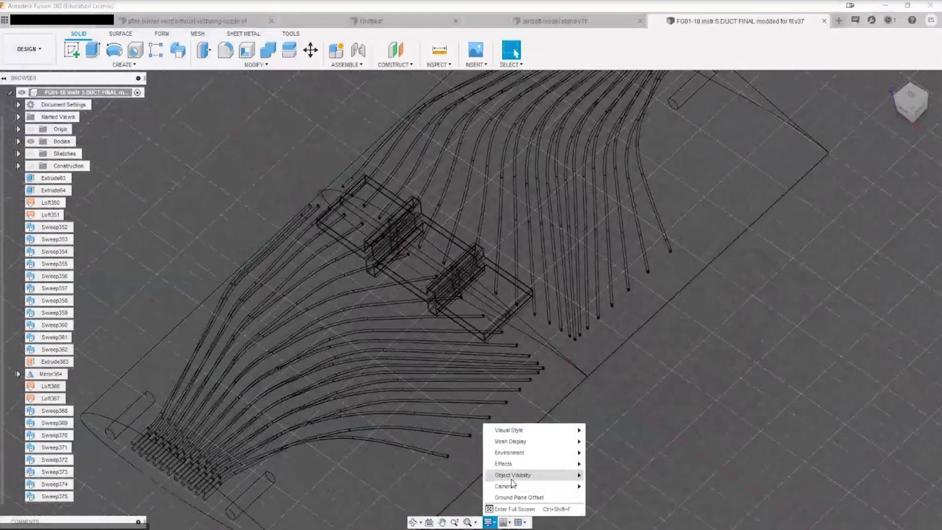
{"action": "mouse_move", "coordinate": [522, 453]}
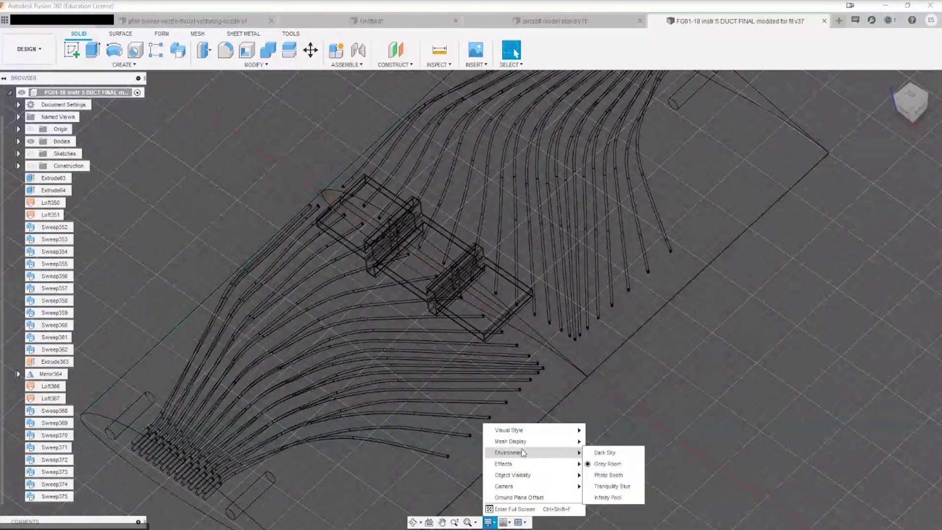
{"action": "mouse_move", "coordinate": [537, 430]}
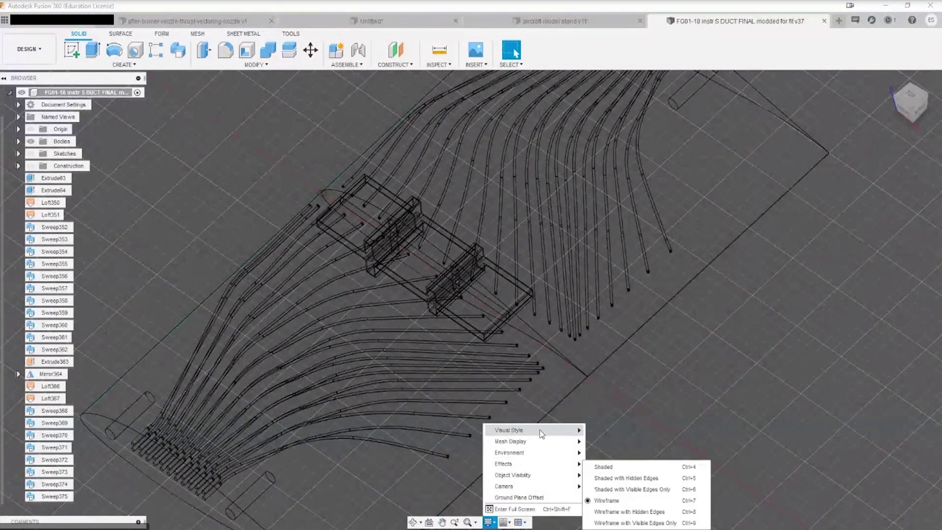
{"action": "left_click", "coordinate": [627, 490]}
{"action": "mouse_move", "coordinate": [696, 403]}
{"action": "middle_mouse_down", "text": "shift"}
{"action": "mouse_move", "coordinate": [714, 366]}
{"action": "mouse_move", "coordinate": [719, 311]}
{"action": "mouse_move", "coordinate": [703, 381]}
{"action": "middle_mouse_up", "text": "shift"}
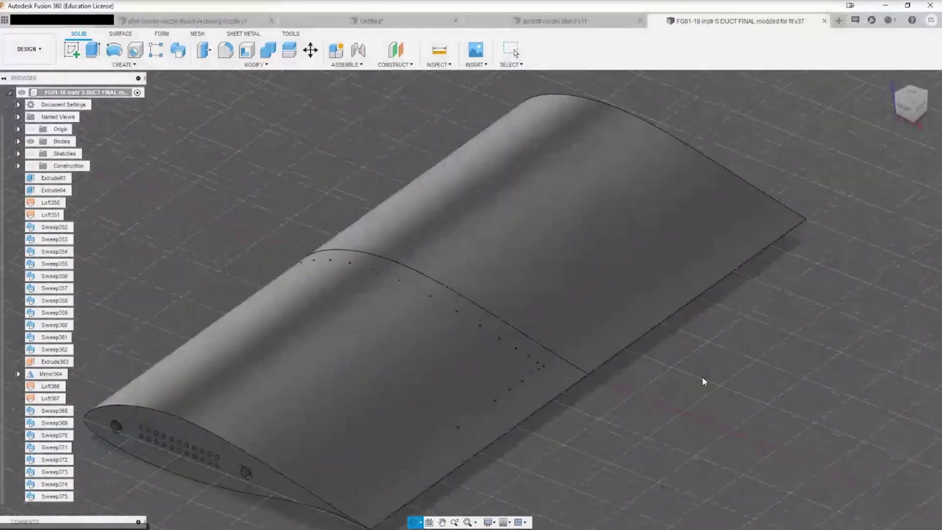
{"action": "middle_click_drag", "start_coordinate": [572, 503], "coordinate": [600, 454]}
Return the aerofoil's display to the Wireframe visual style.
{"action": "left_click", "coordinate": [504, 522]}
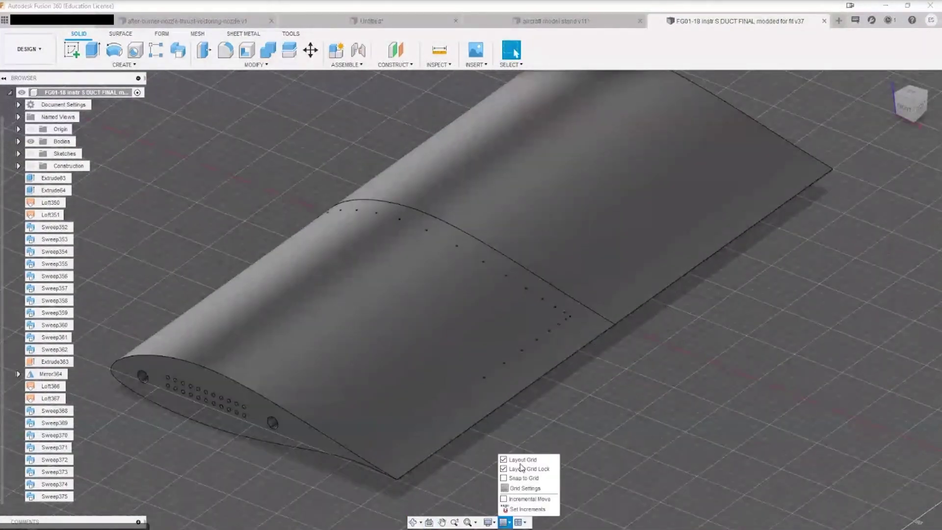
{"action": "left_click", "coordinate": [489, 522]}
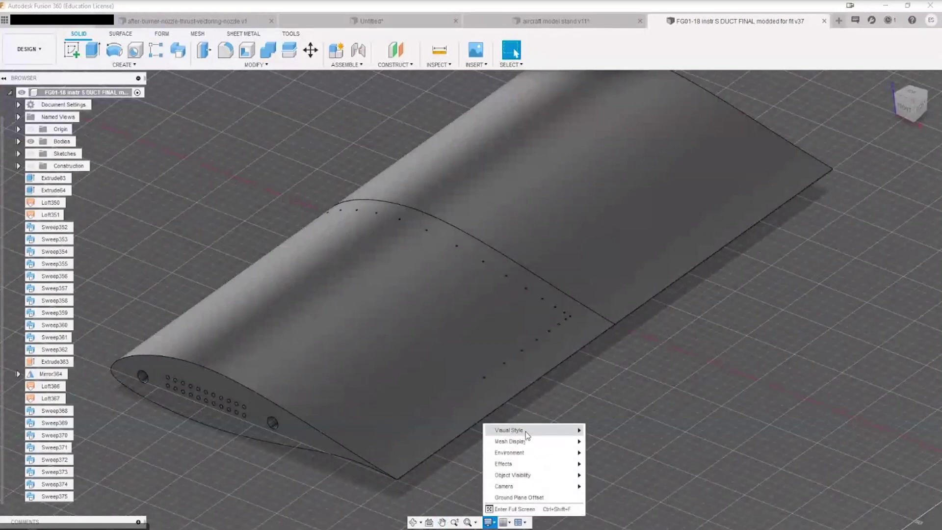
{"action": "mouse_move", "coordinate": [529, 434]}
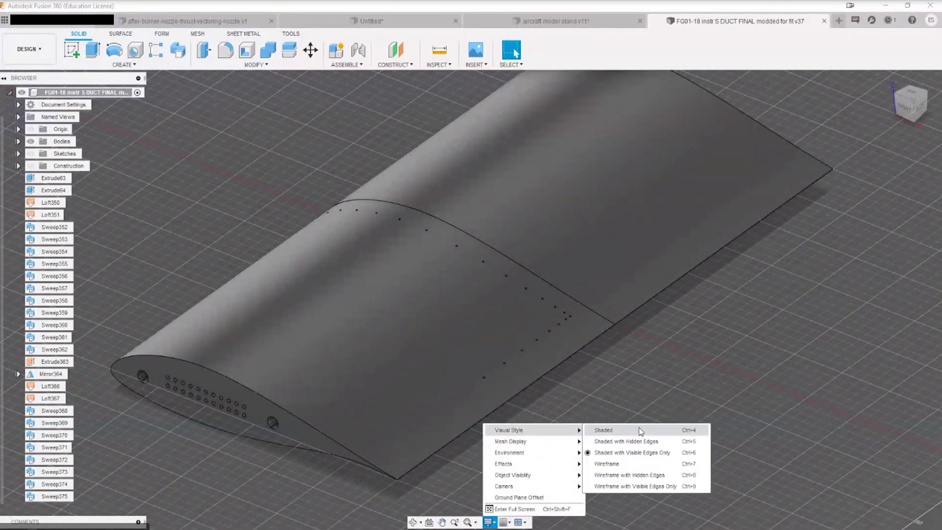
{"action": "left_click", "coordinate": [633, 463]}
{"action": "middle_click_drag", "start_coordinate": [683, 372], "coordinate": [579, 329], "text": "shift"}
Close the aerofoil design and return to the untitled design.
{"action": "left_click", "coordinate": [825, 20]}
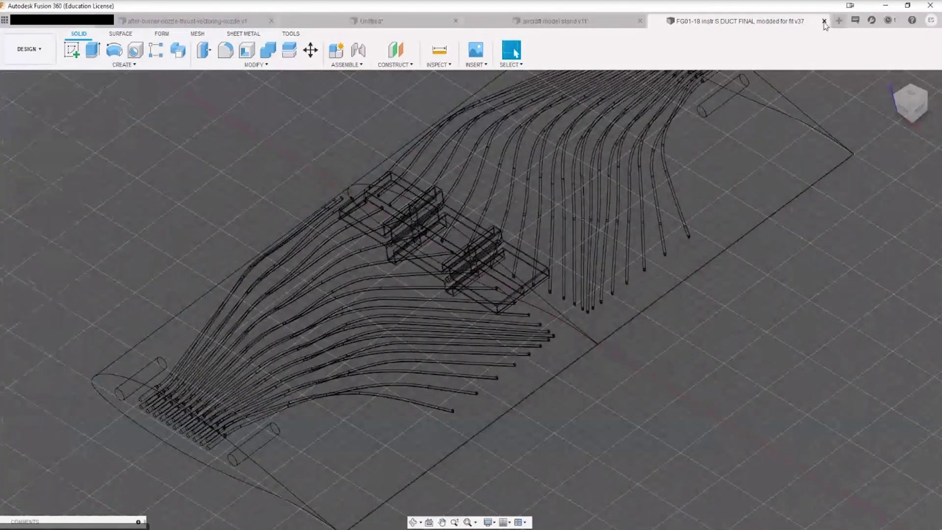
{"action": "left_click", "coordinate": [461, 20]}
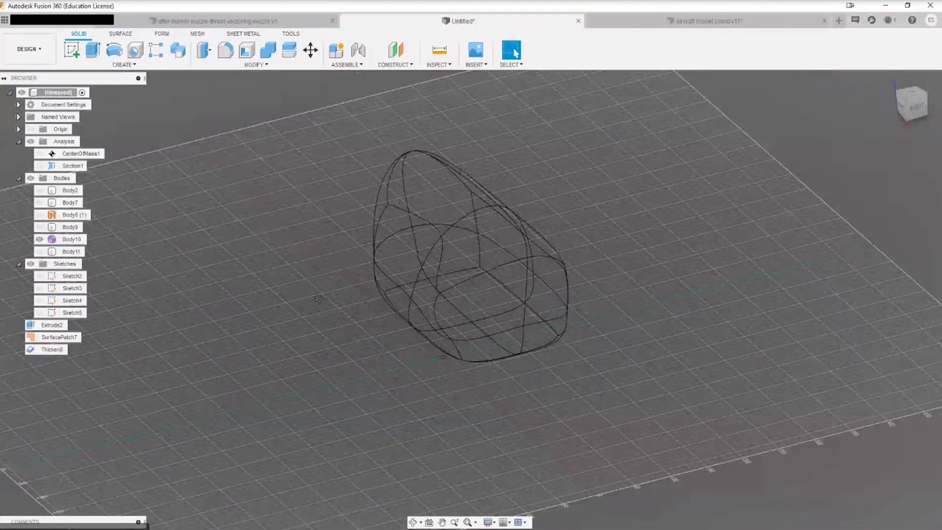
{"action": "middle_click_drag", "start_coordinate": [299, 275], "coordinate": [286, 298], "text": "shift"}
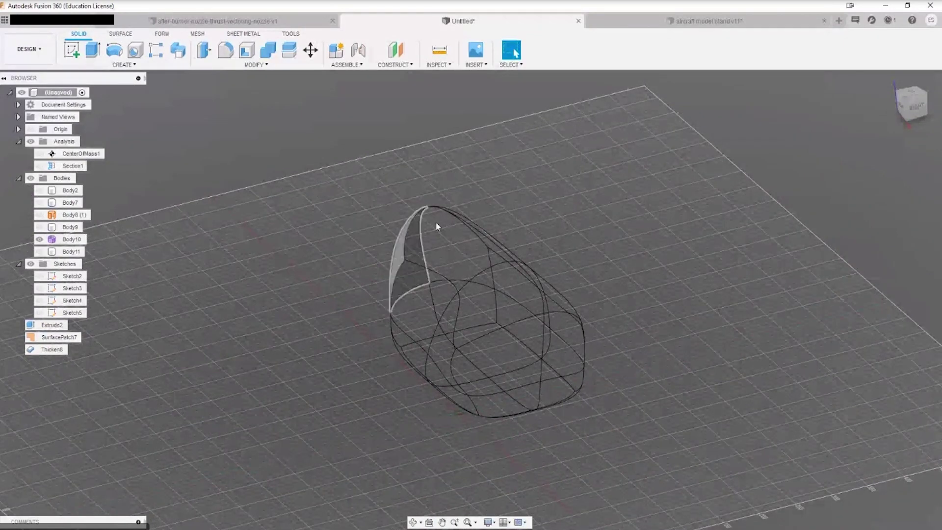
Select the whole wireframe body (Body10) and hide it.
{"action": "left_click_drag", "start_coordinate": [317, 179], "coordinate": [702, 487]}
{"action": "key", "text": "v"}
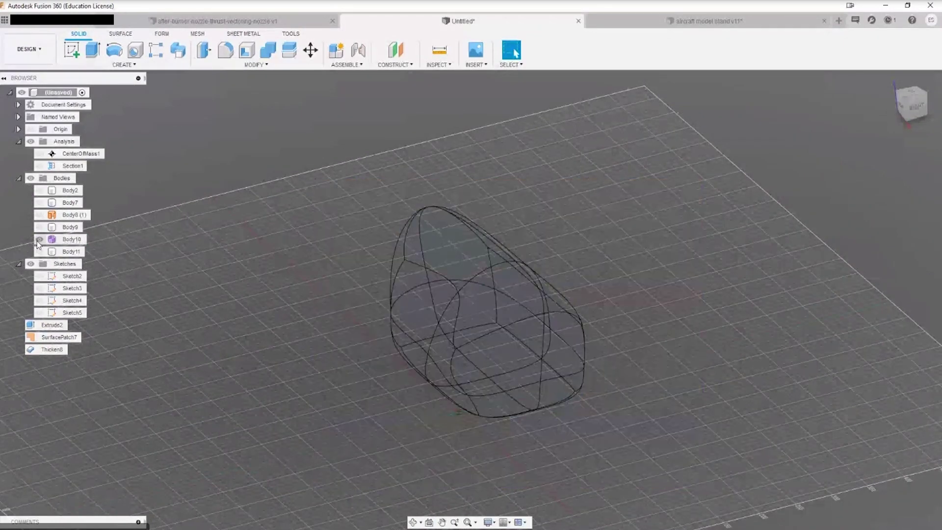
{"action": "middle_click_drag", "start_coordinate": [582, 279], "coordinate": [503, 310], "text": "shift"}
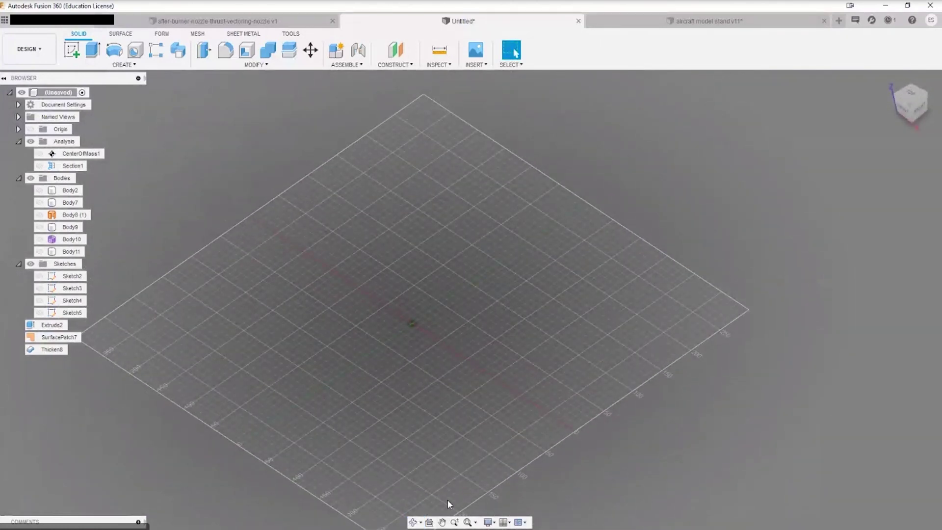
Create a new sketch on the horizontal XY origin plane.
{"action": "left_click", "coordinate": [73, 51]}
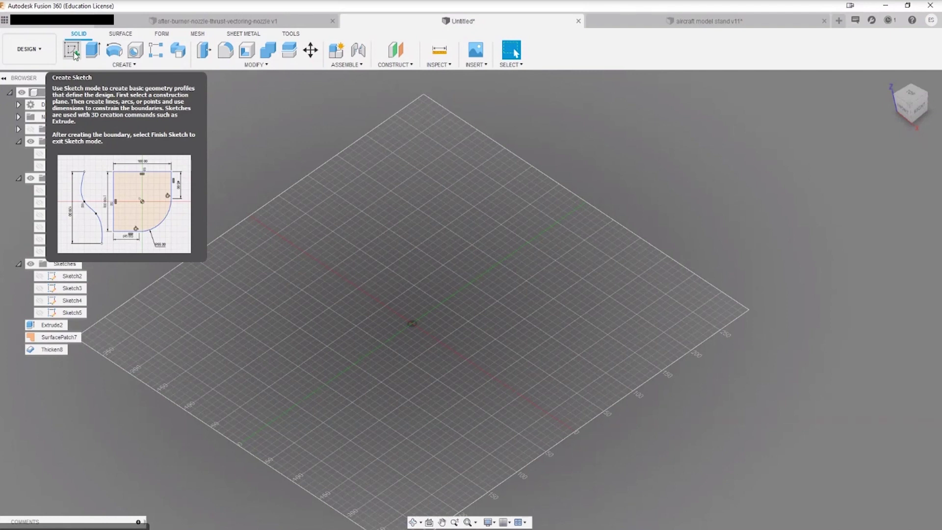
{"action": "left_click", "coordinate": [74, 54]}
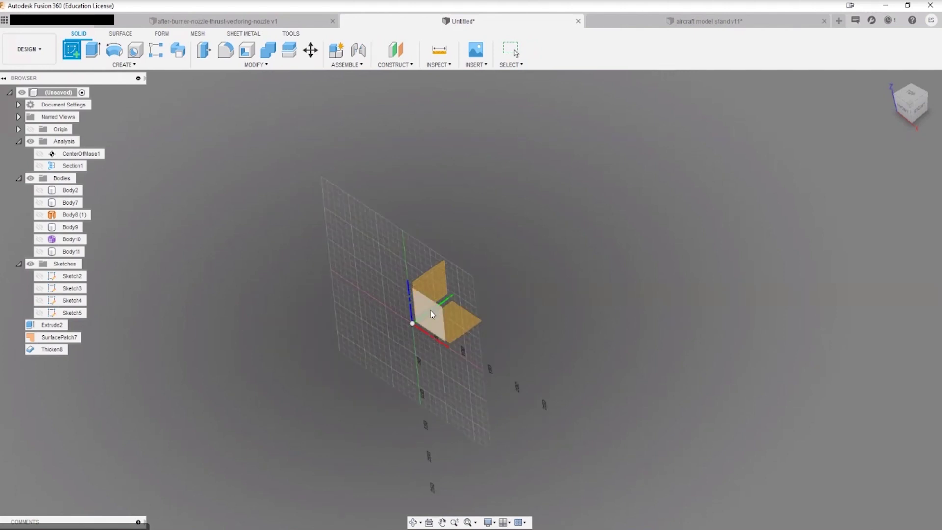
{"action": "left_click", "coordinate": [451, 318]}
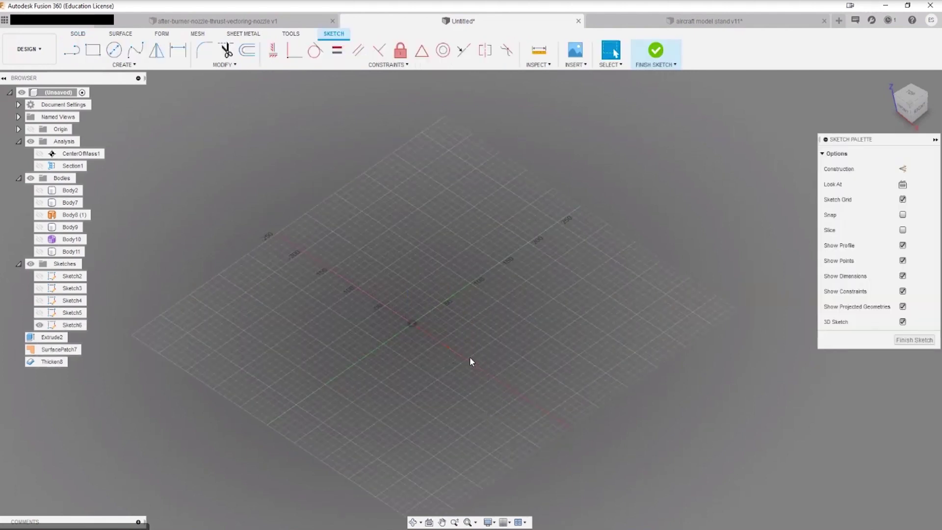
Sketch a closed triangle of three lines beside the origin with the Line tool, and finish the sketch.
{"action": "scroll", "coordinate": [435, 325], "scroll_direction": "up", "scroll_amount": 3}
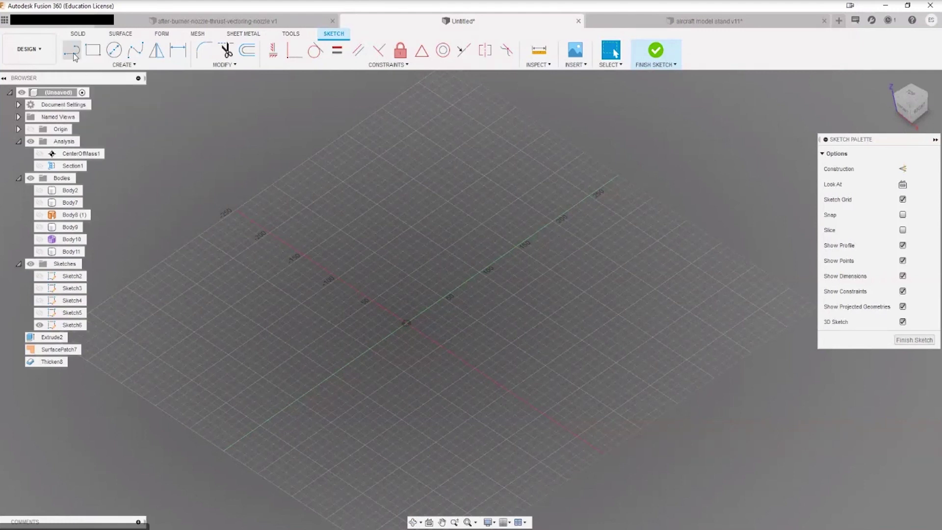
{"action": "key", "text": "l"}
{"action": "left_click", "coordinate": [407, 323]}
{"action": "left_click", "coordinate": [485, 325]}
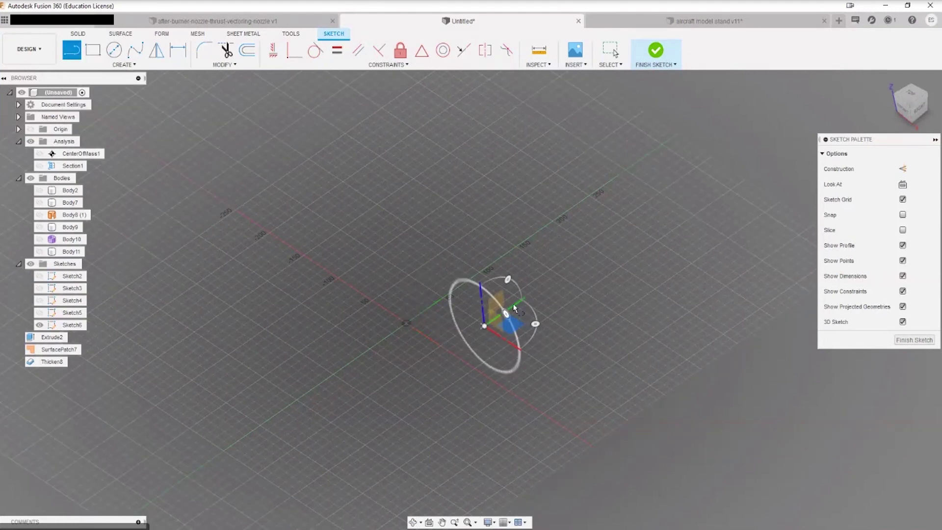
{"action": "left_click", "coordinate": [583, 233]}
{"action": "left_click", "coordinate": [738, 281]}
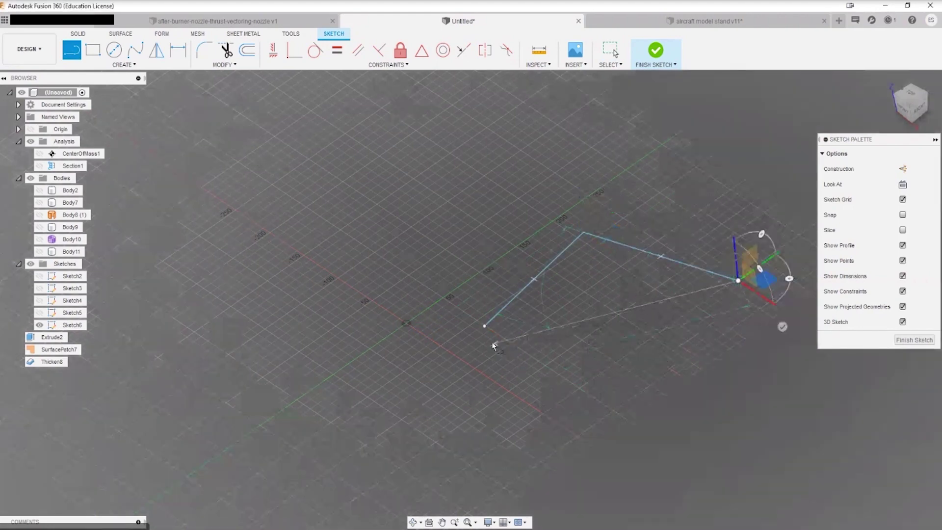
{"action": "left_click", "coordinate": [485, 326]}
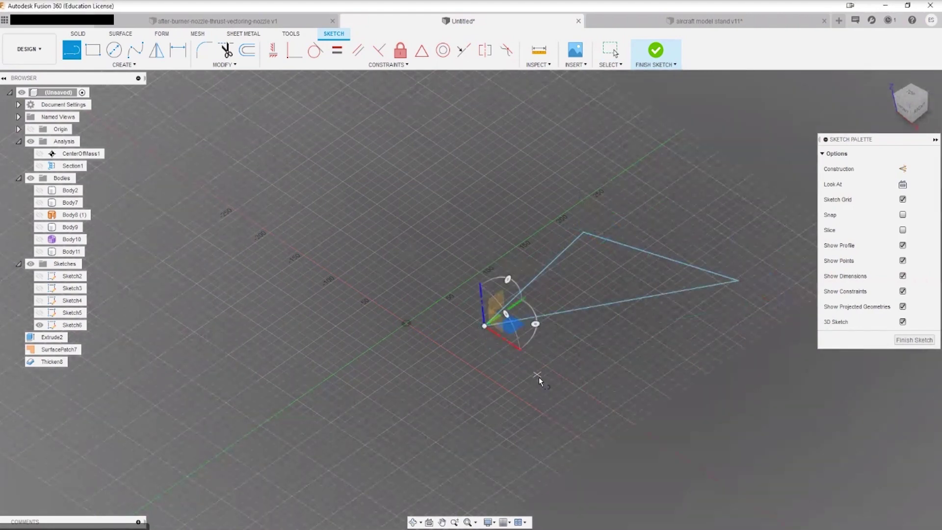
{"action": "key", "text": "Escape"}
{"action": "mouse_move", "coordinate": [590, 367]}
{"action": "middle_mouse_down", "text": "shift"}
{"action": "mouse_move", "coordinate": [598, 356]}
{"action": "mouse_move", "coordinate": [625, 399]}
{"action": "mouse_move", "coordinate": [567, 313]}
{"action": "middle_mouse_up", "text": "shift"}
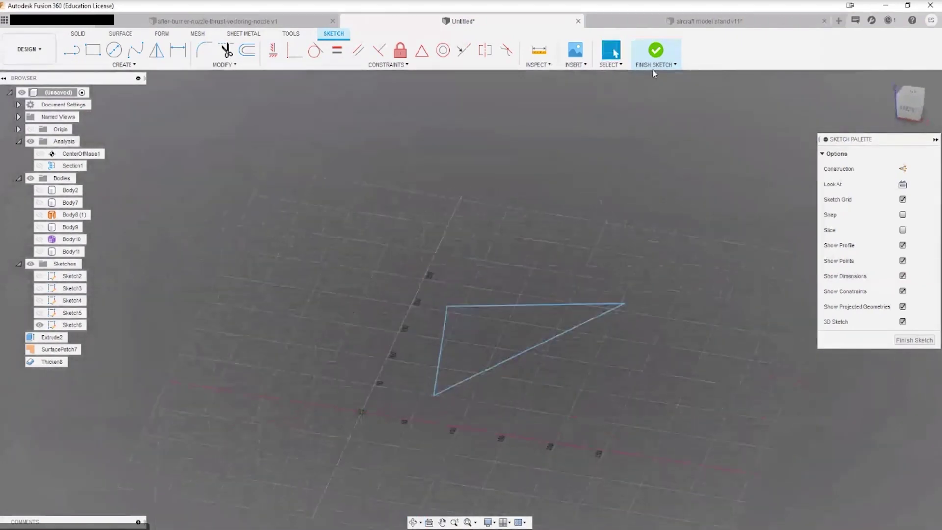
{"action": "left_click", "coordinate": [656, 52]}
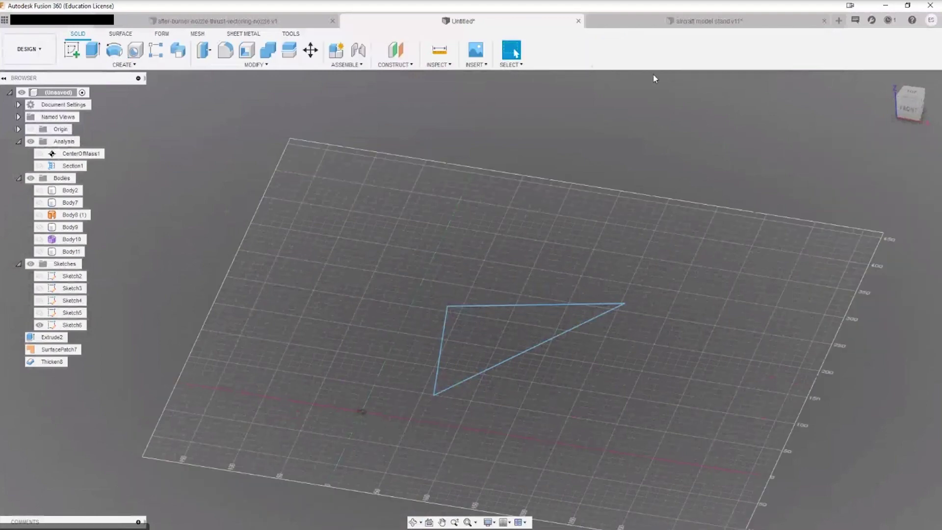
Reshape the unconstrained triangle freehand by moving its edges one after another, and restore its original shape.
{"action": "left_click", "coordinate": [552, 338]}
{"action": "middle_click_drag", "start_coordinate": [548, 335], "coordinate": [579, 360], "text": "shift"}
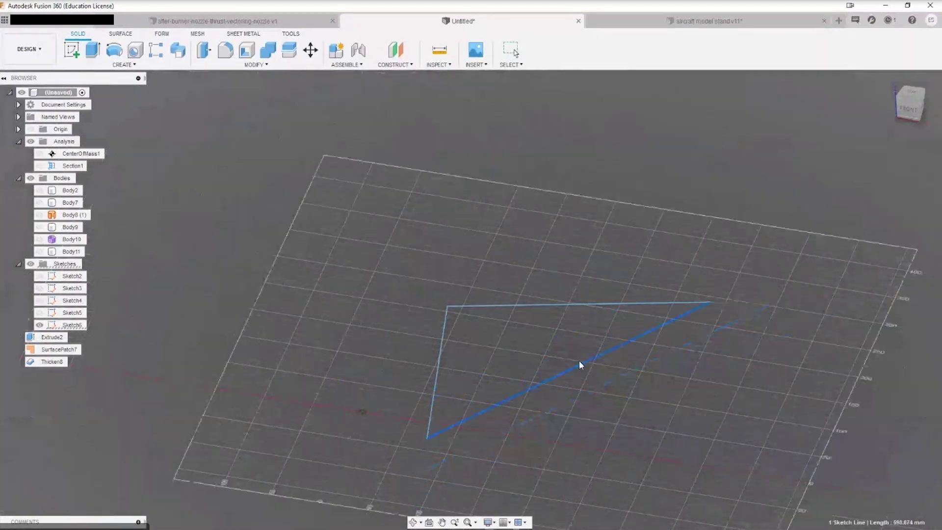
{"action": "left_click", "coordinate": [554, 306]}
{"action": "middle_click_drag", "start_coordinate": [553, 305], "coordinate": [552, 285], "text": "shift"}
{"action": "left_click", "coordinate": [445, 315]}
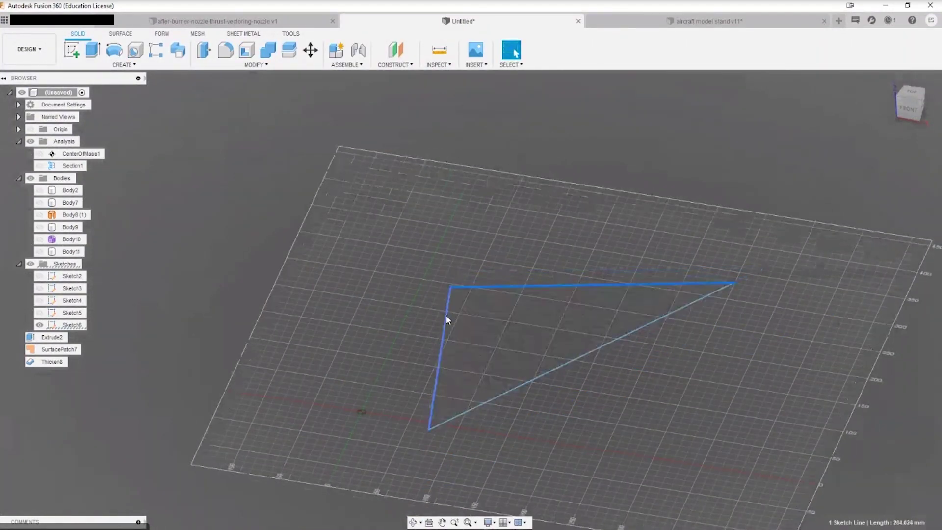
{"action": "middle_click_drag", "start_coordinate": [446, 315], "coordinate": [596, 369], "text": "shift"}
{"action": "left_click", "coordinate": [557, 312]}
{"action": "left_click", "coordinate": [619, 409]}
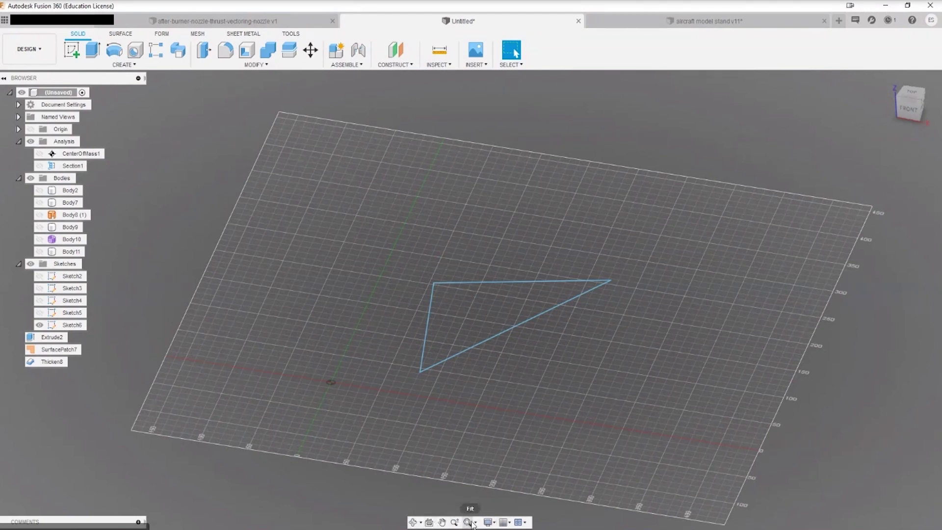
Switch the display environment to Dark Sky, and set it back to Grey Room.
{"action": "left_click", "coordinate": [489, 522]}
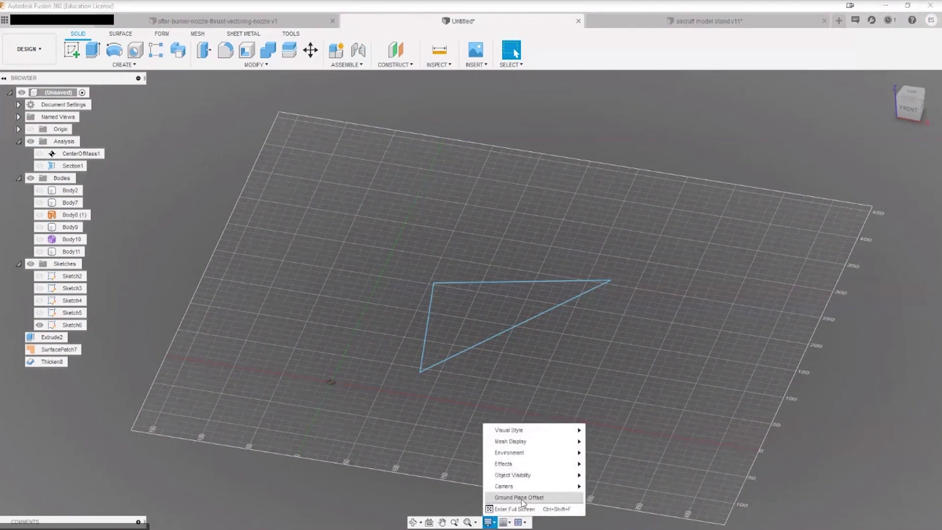
{"action": "mouse_move", "coordinate": [535, 452]}
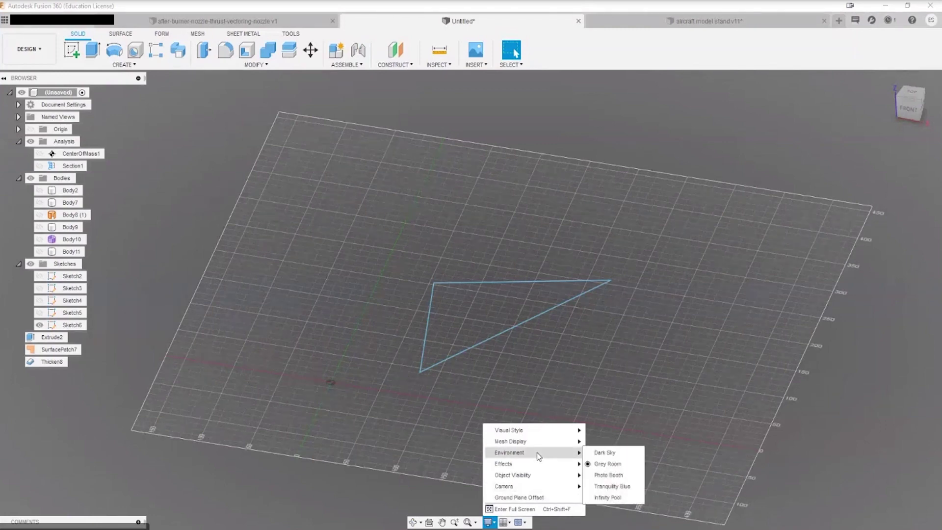
{"action": "left_click", "coordinate": [613, 452]}
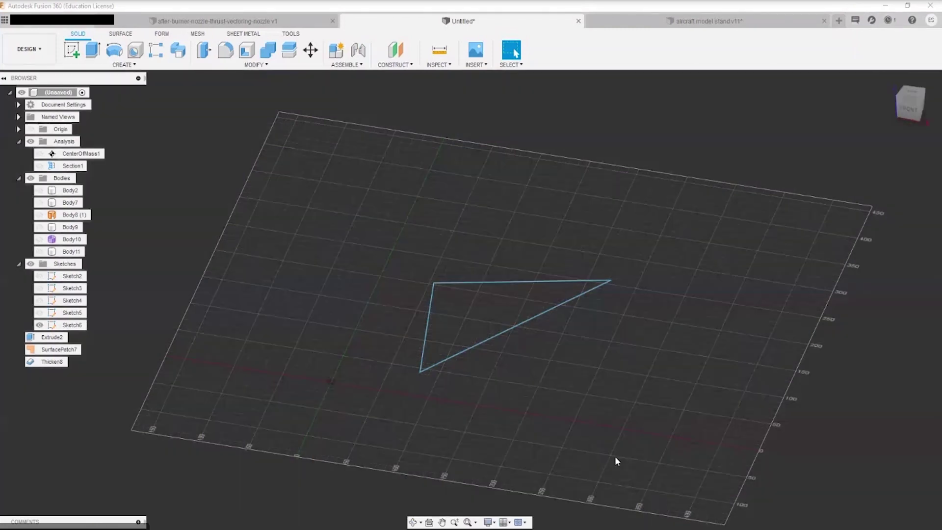
{"action": "left_click", "coordinate": [489, 524]}
{"action": "mouse_move", "coordinate": [532, 452]}
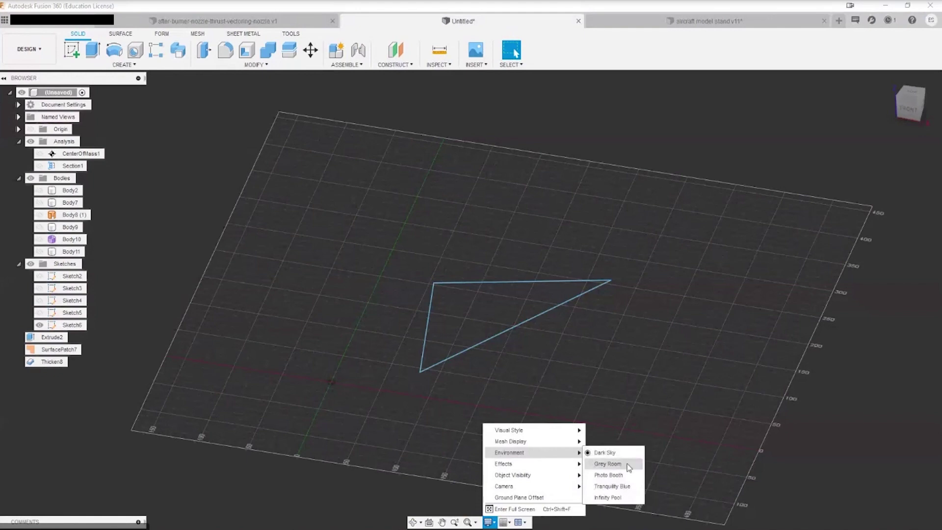
{"action": "left_click", "coordinate": [611, 464]}
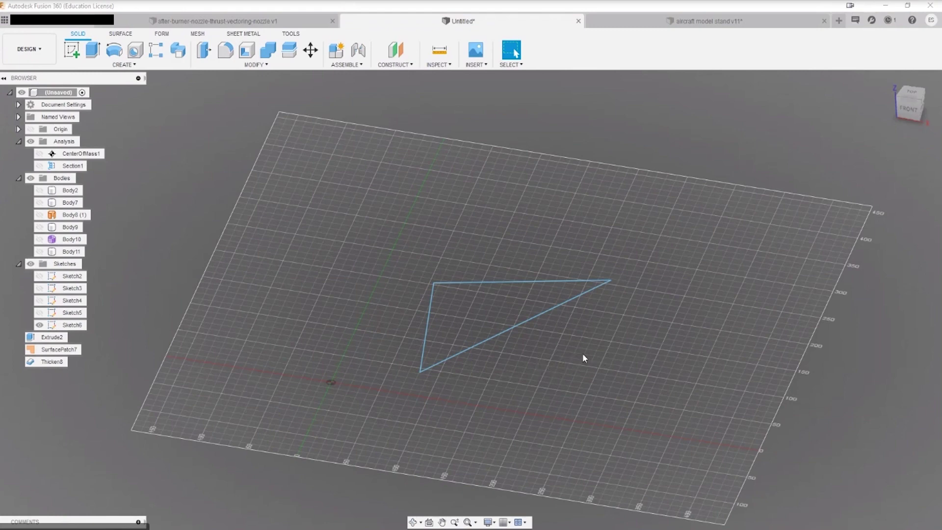
Shrink the unconstrained triangle freehand by moving its upper edge closer to its lower corner.
{"action": "middle_click_drag", "start_coordinate": [582, 353], "coordinate": [541, 299], "text": "shift"}
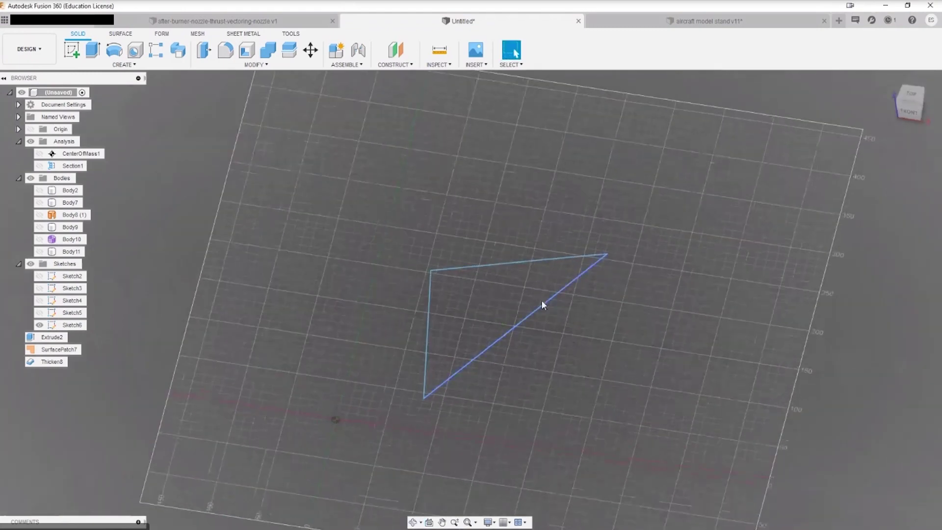
{"action": "left_click", "coordinate": [523, 266]}
{"action": "mouse_move", "coordinate": [669, 229]}
{"action": "middle_mouse_down", "text": "shift"}
{"action": "mouse_move", "coordinate": [704, 316]}
{"action": "mouse_move", "coordinate": [684, 328]}
{"action": "mouse_move", "coordinate": [665, 239]}
{"action": "mouse_move", "coordinate": [663, 322]}
{"action": "middle_mouse_up", "text": "shift"}
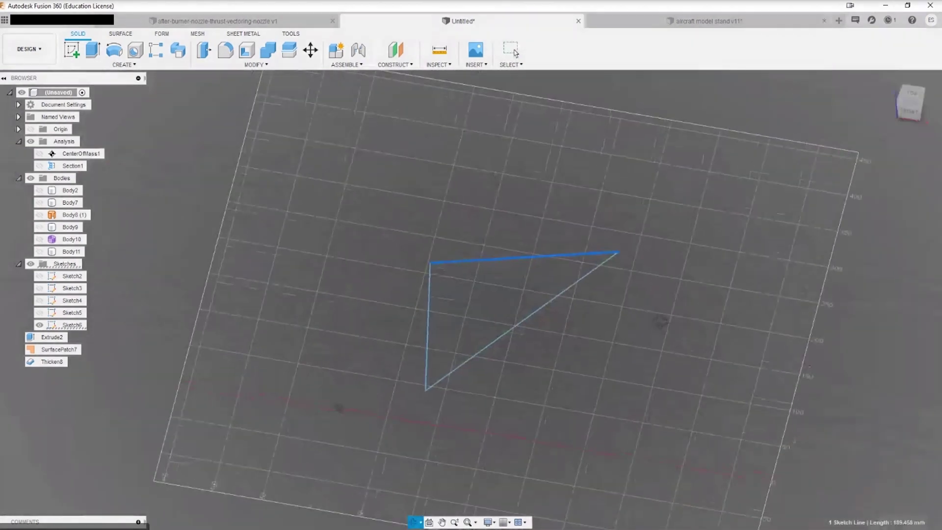
{"action": "key", "text": "Escape"}
{"action": "left_click", "coordinate": [665, 351]}
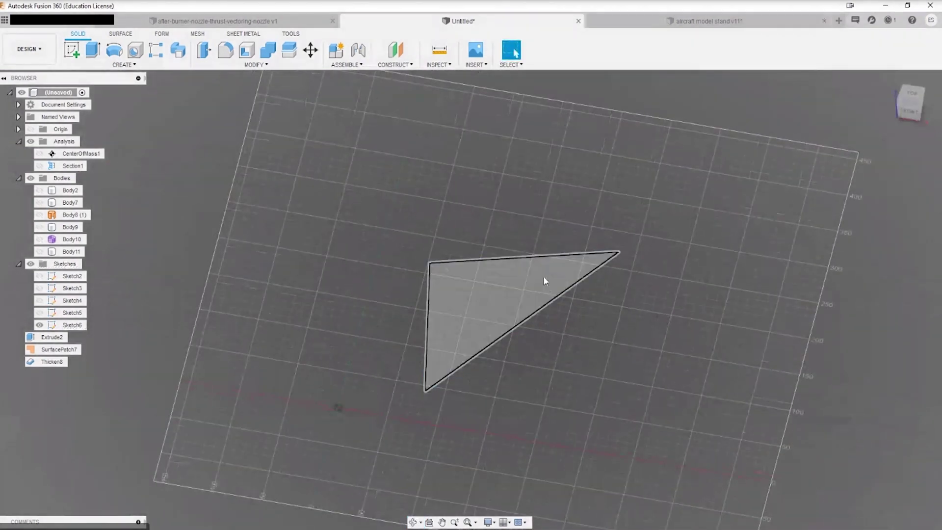
{"action": "left_click_drag", "start_coordinate": [548, 255], "coordinate": [486, 326]}
{"action": "left_click", "coordinate": [324, 410]}
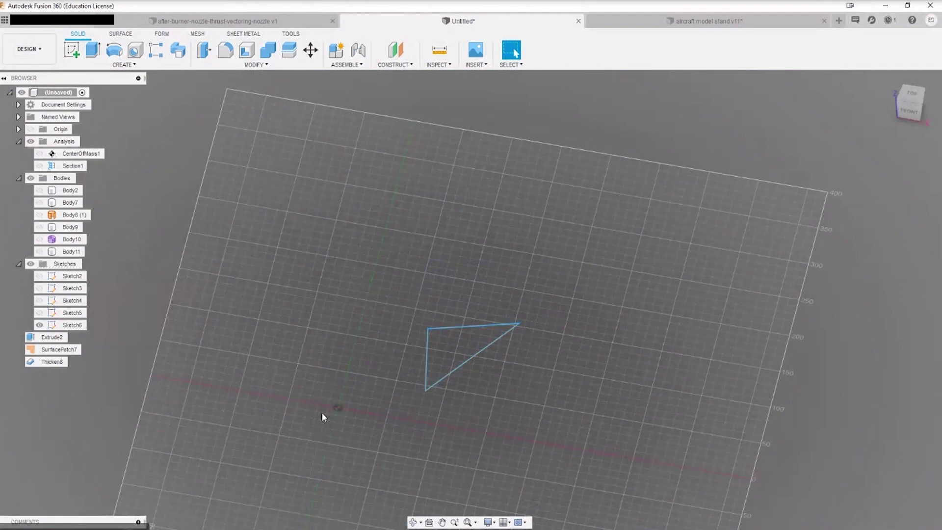
{"action": "middle_click_drag", "start_coordinate": [322, 413], "coordinate": [521, 311]}
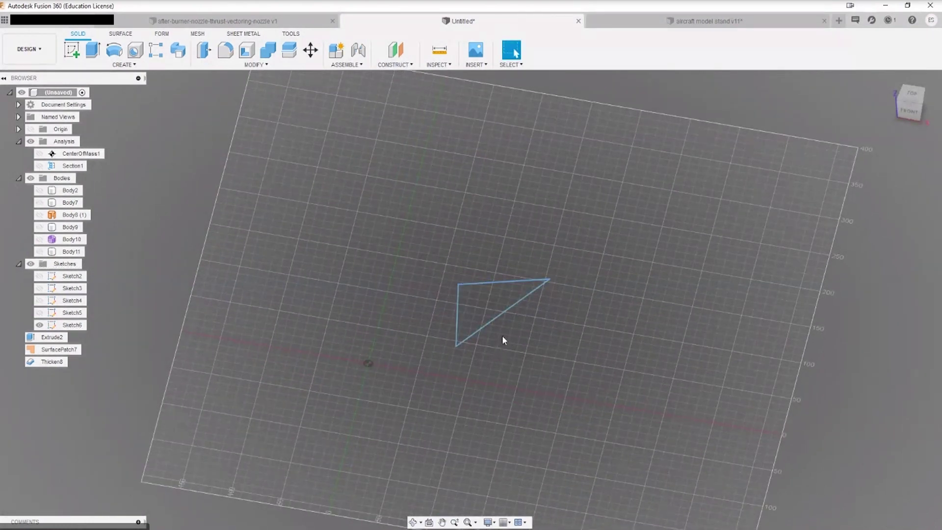
Reopen the triangle's sketch (Sketch6) for editing and bring the triangle and the origin into an angled view.
{"action": "right_click", "coordinate": [69, 325]}
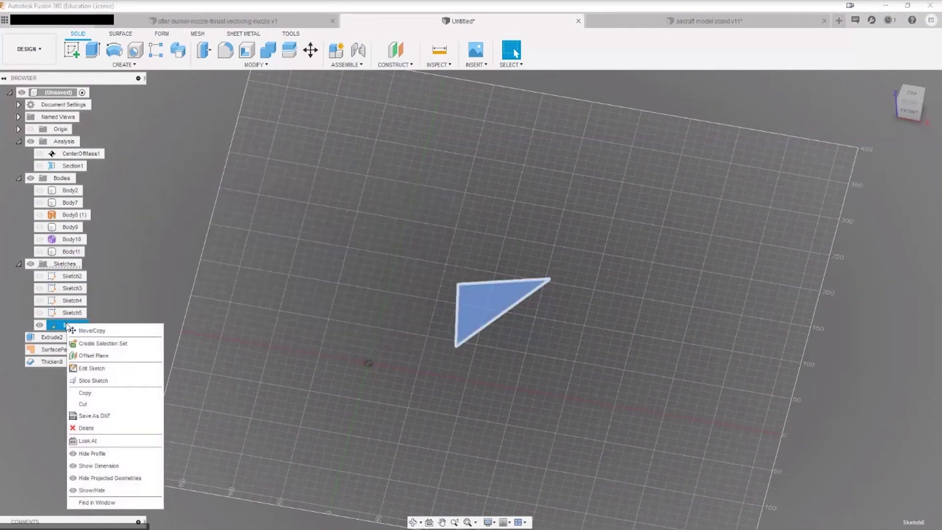
{"action": "left_click", "coordinate": [106, 368]}
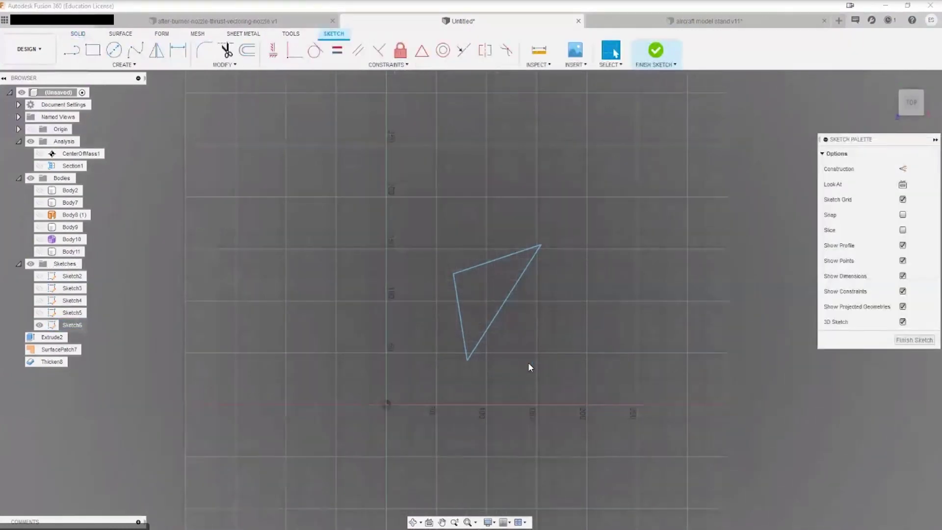
{"action": "mouse_move", "coordinate": [551, 406]}
{"action": "middle_mouse_down", "text": "shift"}
{"action": "mouse_move", "coordinate": [574, 411]}
{"action": "mouse_move", "coordinate": [465, 328]}
{"action": "mouse_move", "coordinate": [568, 345]}
{"action": "middle_mouse_up", "text": "shift"}
{"action": "scroll", "coordinate": [466, 327], "scroll_direction": "up", "scroll_amount": 3}
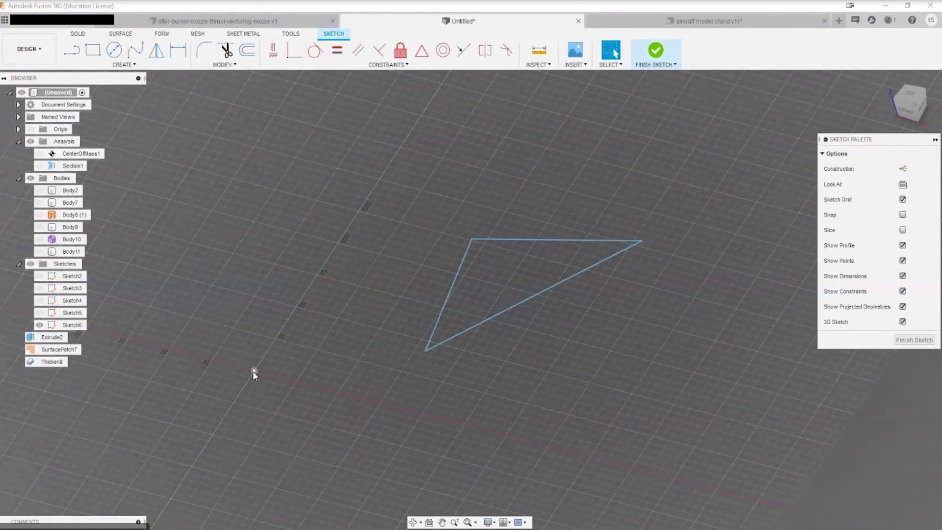
{"action": "middle_click_drag", "start_coordinate": [298, 384], "coordinate": [359, 360]}
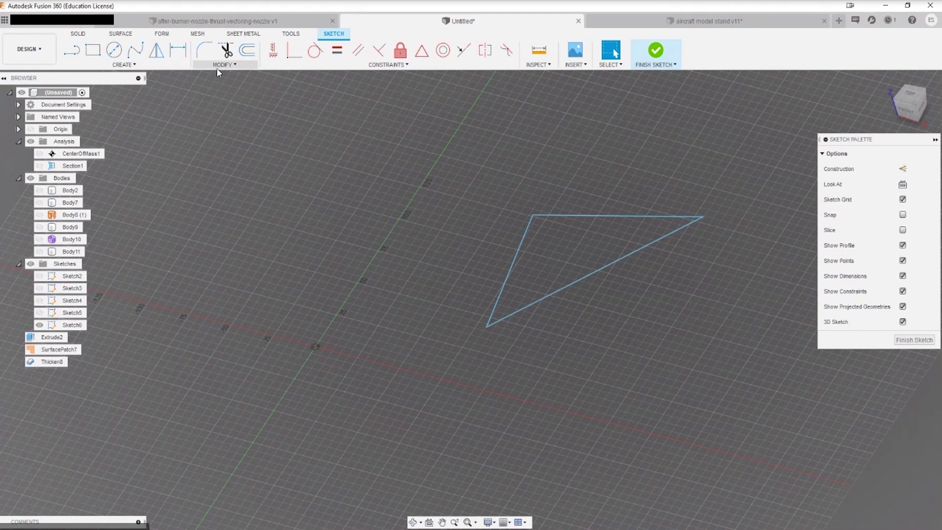
{"action": "left_click", "coordinate": [172, 65]}
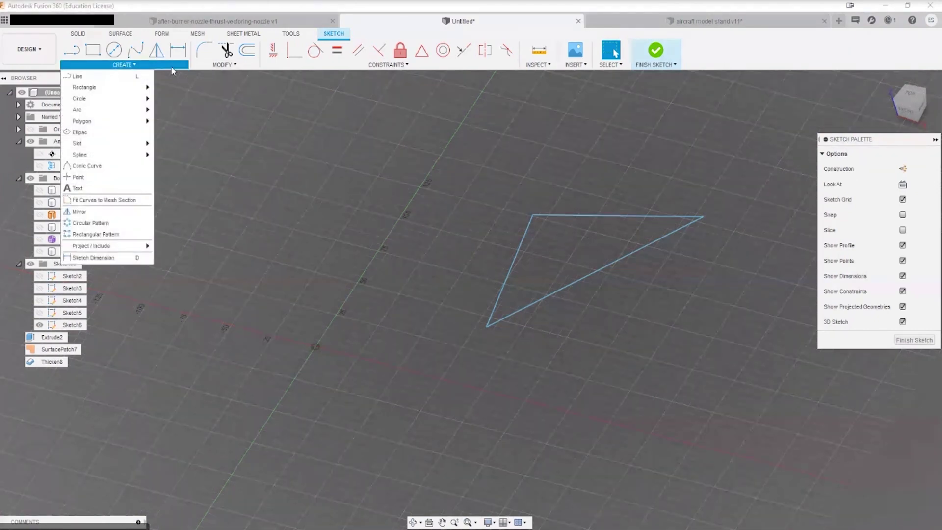
{"action": "left_click", "coordinate": [230, 65]}
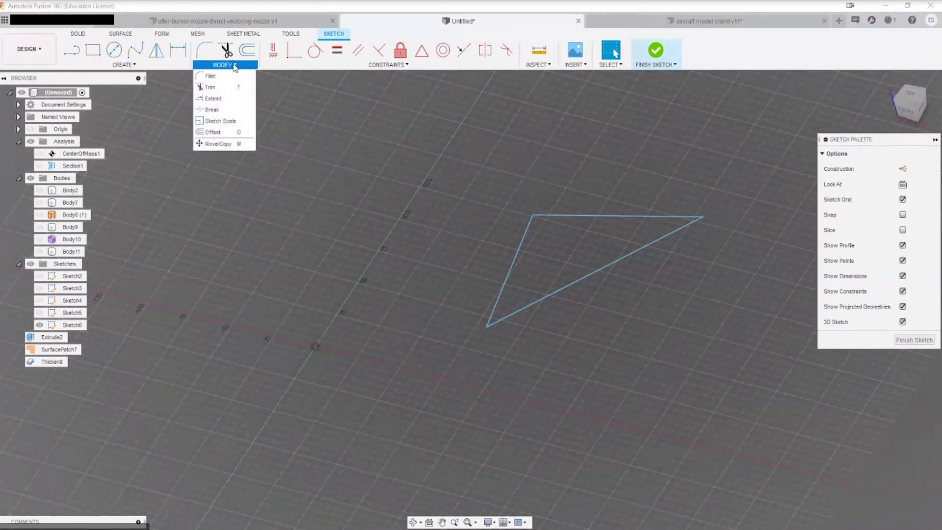
{"action": "mouse_move", "coordinate": [355, 68]}
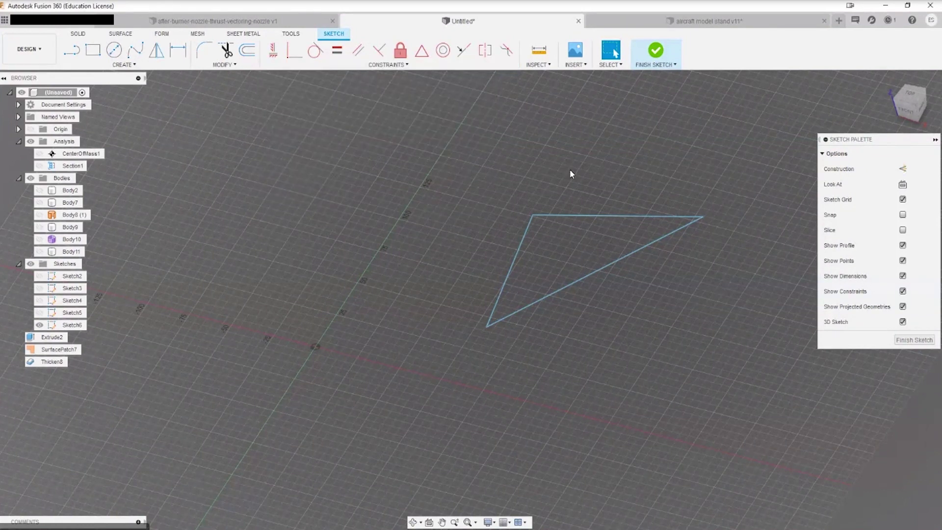
Sketch a line about 100 mm long from a point outside the triangle to its upper edge.
{"action": "key", "text": "l"}
{"action": "left_click", "coordinate": [484, 130]}
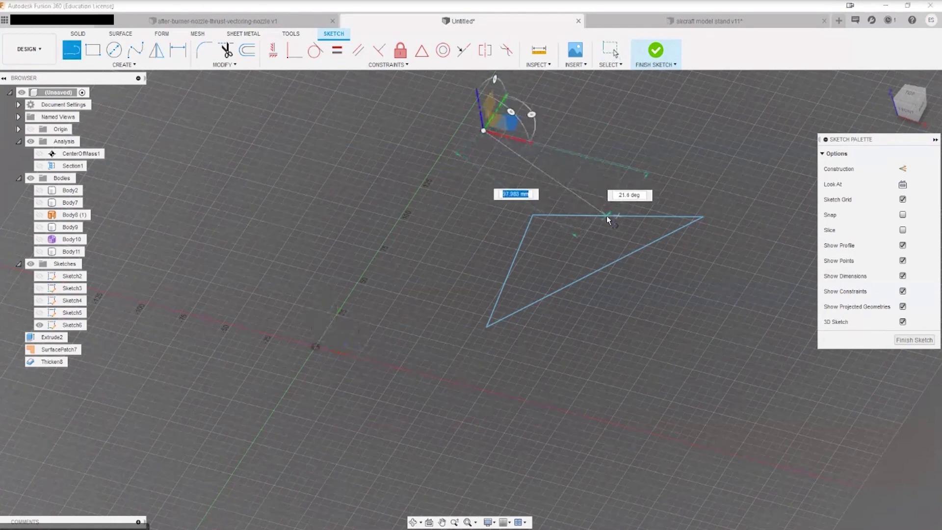
{"action": "left_click", "coordinate": [610, 216]}
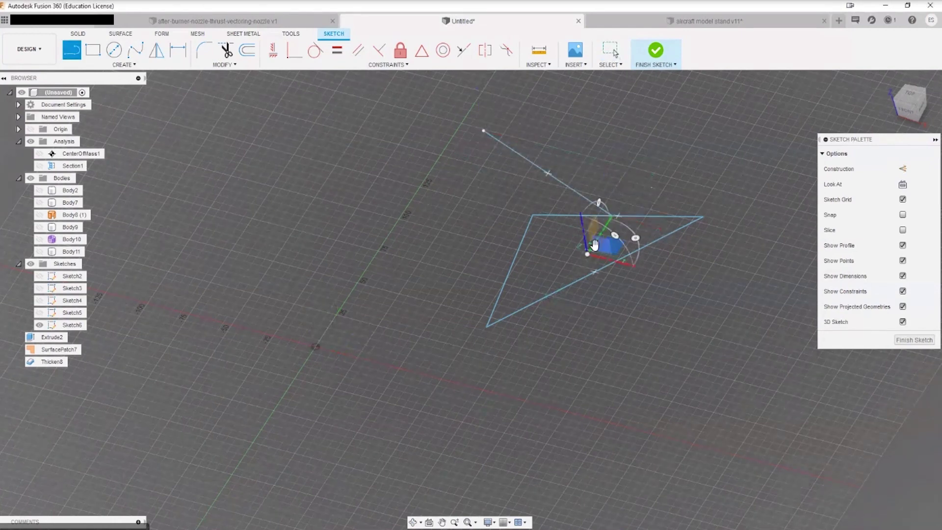
{"action": "key", "text": "Escape"}
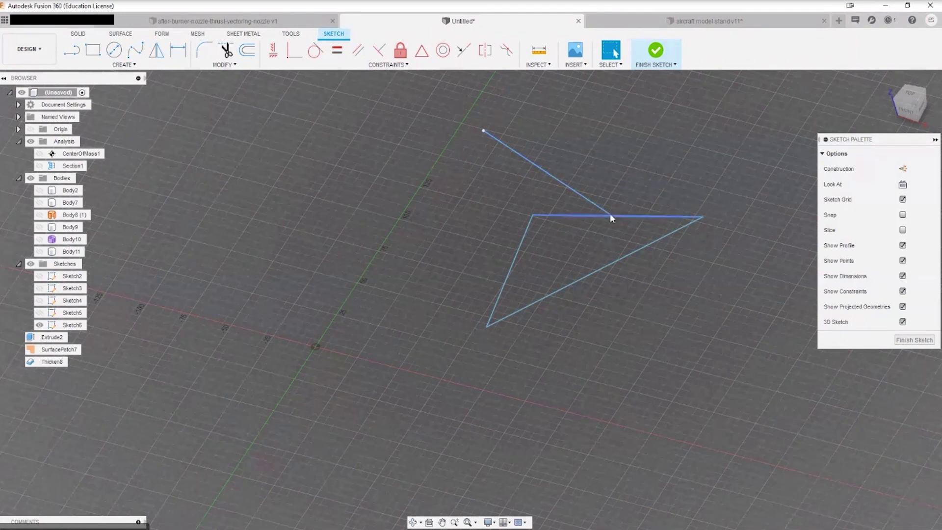
{"action": "scroll", "coordinate": [612, 217], "scroll_direction": "down", "scroll_amount": 2}
{"action": "scroll", "coordinate": [612, 217], "scroll_direction": "up", "scroll_amount": 5}
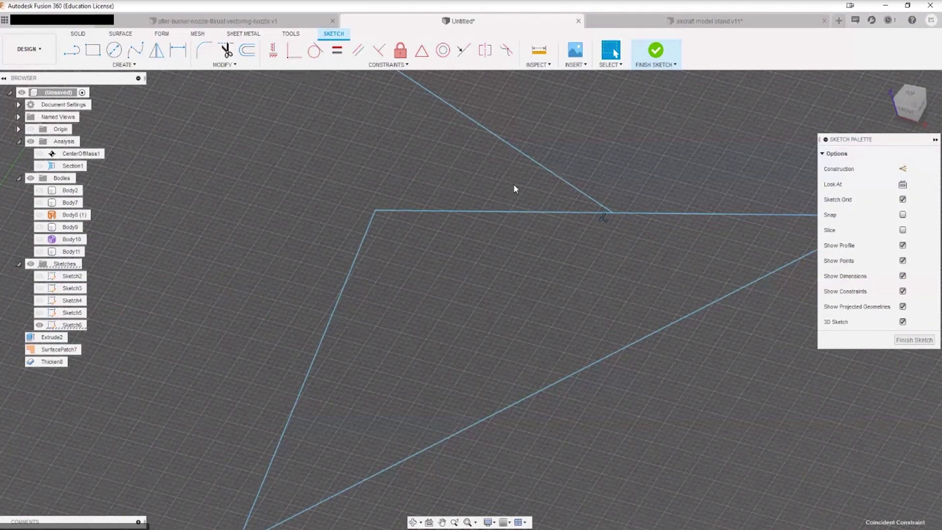
Delete the extra line attached to the triangle's upper edge.
{"action": "left_click", "coordinate": [550, 174]}
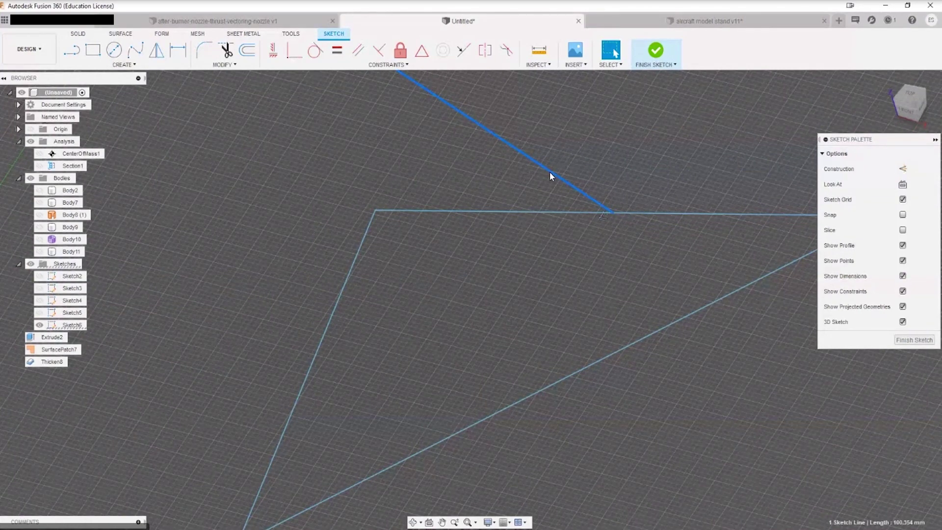
{"action": "key", "text": "Escape"}
{"action": "scroll", "coordinate": [426, 142], "scroll_direction": "down", "scroll_amount": 3}
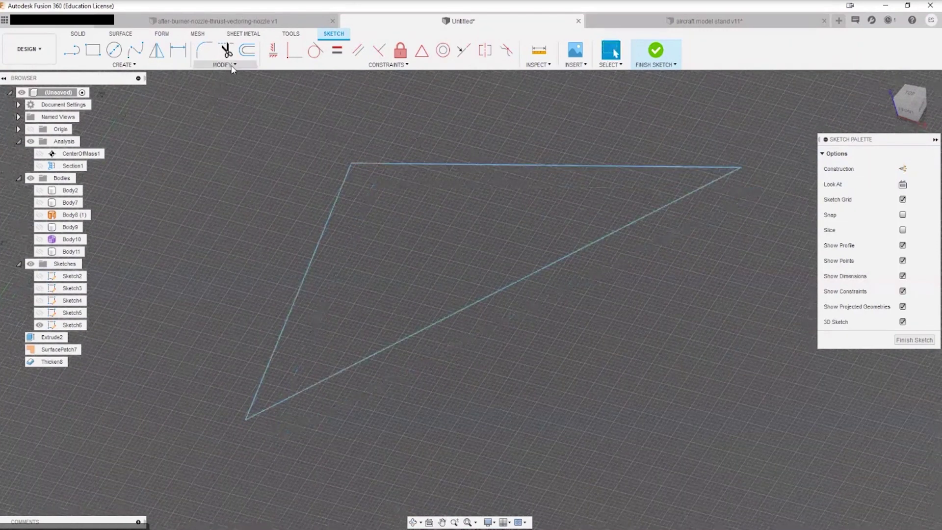
{"action": "left_click", "coordinate": [360, 66]}
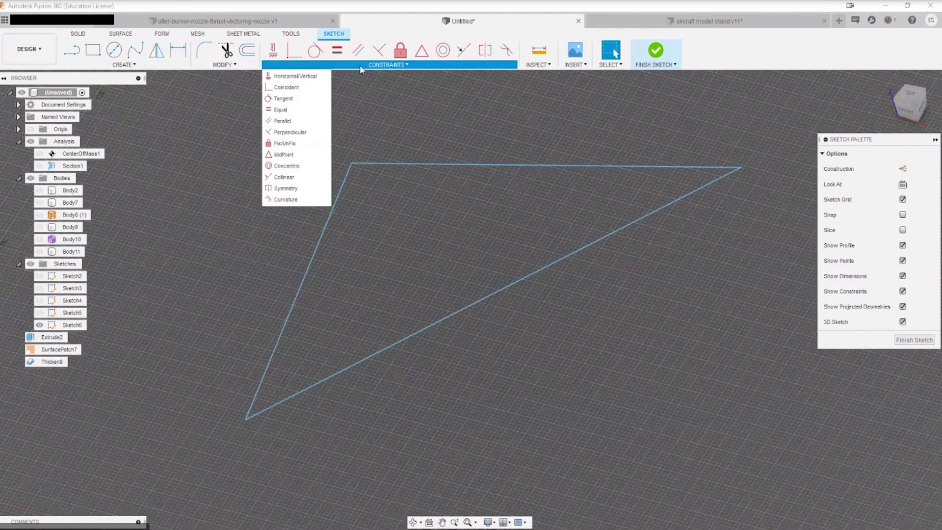
{"action": "mouse_move", "coordinate": [162, 73]}
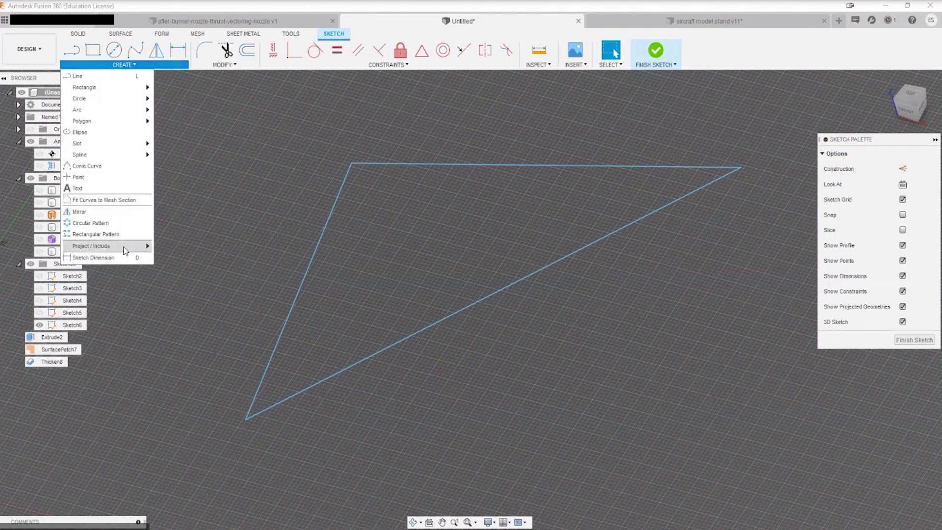
{"action": "mouse_move", "coordinate": [123, 247]}
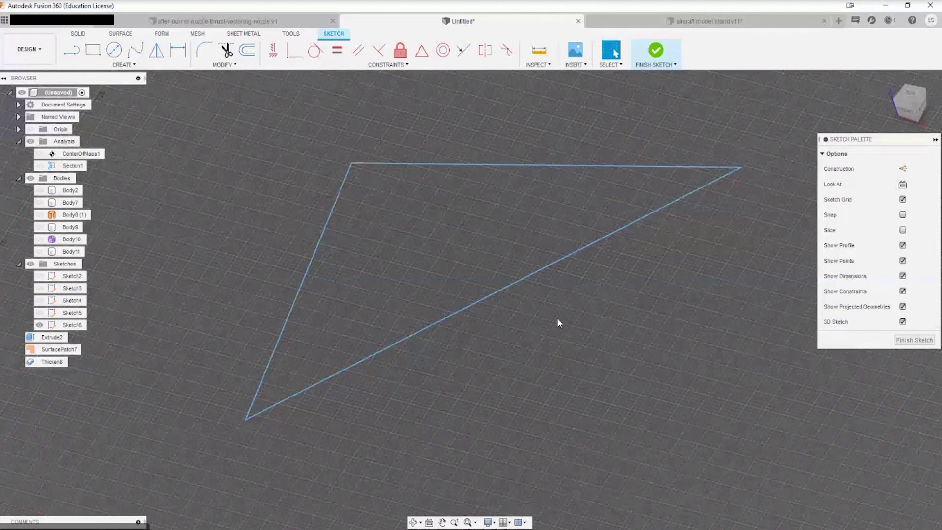
Dimension the distance along the Y axis between the triangle's lower corner and the origin, accepting the proposed value.
{"action": "key", "text": "d"}
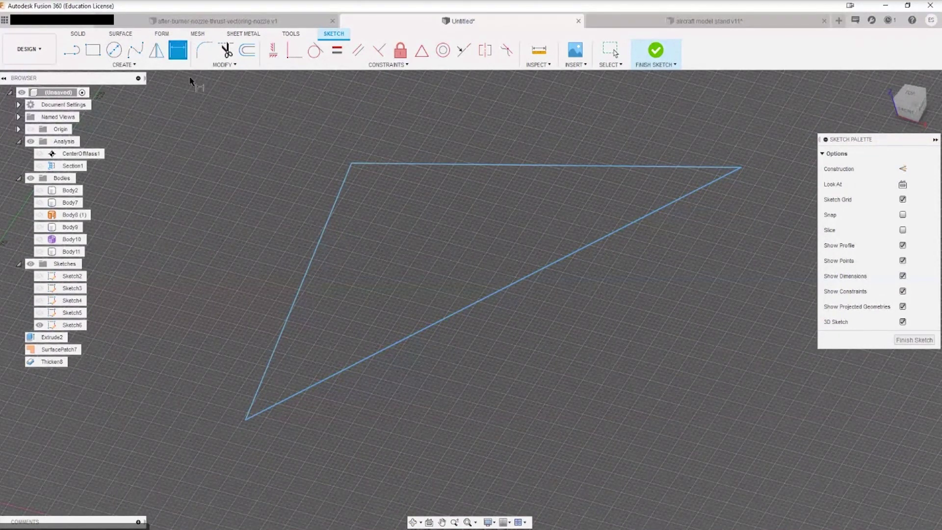
{"action": "mouse_move", "coordinate": [295, 379]}
{"action": "middle_mouse_down"}
{"action": "mouse_move", "coordinate": [564, 300]}
{"action": "mouse_move", "coordinate": [513, 347]}
{"action": "middle_mouse_up"}
{"action": "scroll", "coordinate": [564, 309], "scroll_direction": "down", "scroll_amount": 3}
{"action": "scroll", "coordinate": [564, 309], "scroll_direction": "down", "scroll_amount": 1}
{"action": "scroll", "coordinate": [514, 346], "scroll_direction": "up", "scroll_amount": 3}
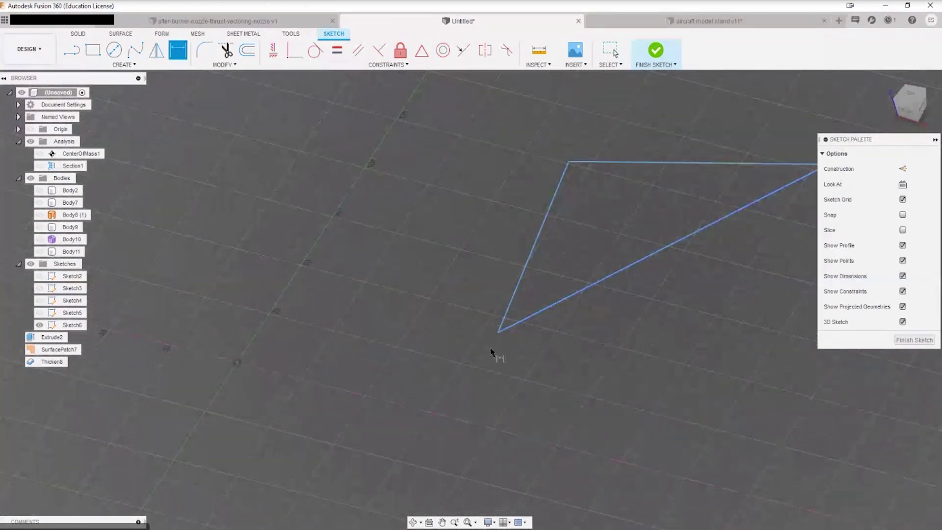
{"action": "left_click", "coordinate": [498, 334]}
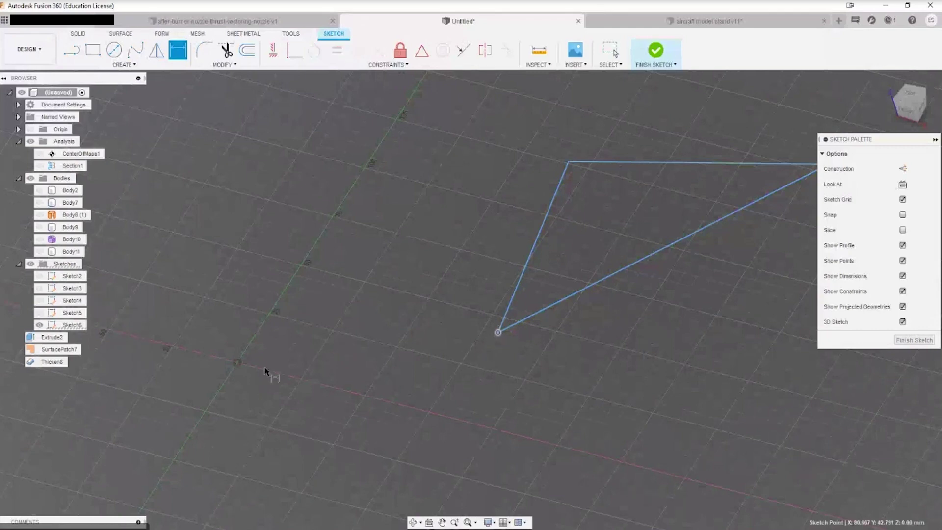
{"action": "left_click", "coordinate": [238, 364]}
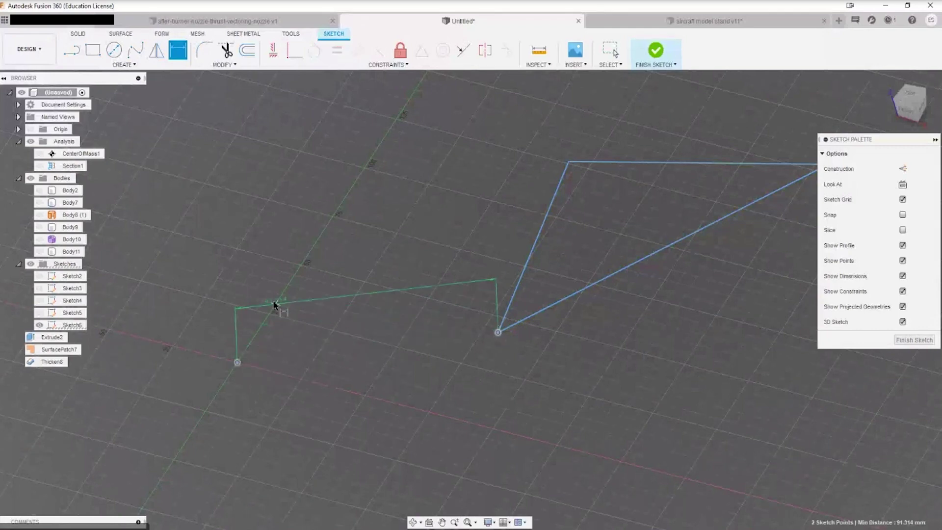
{"action": "left_click", "coordinate": [233, 297]}
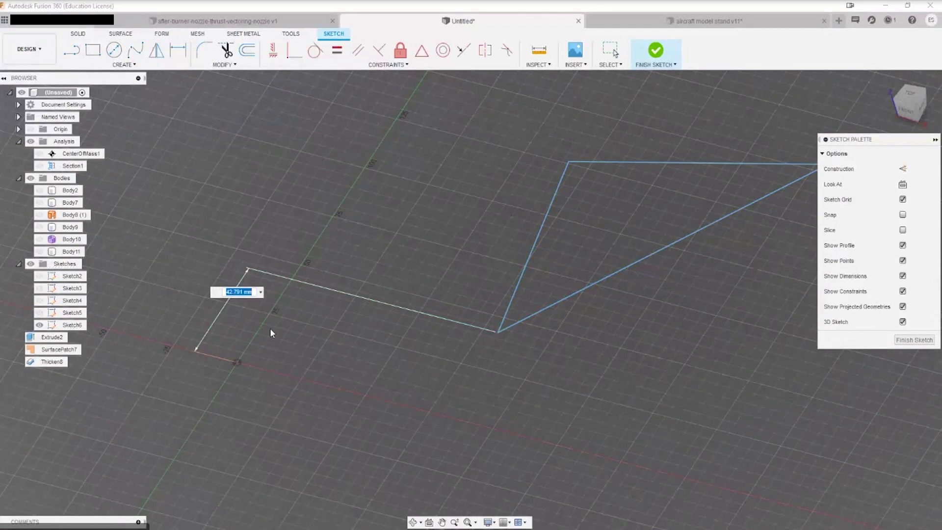
{"action": "key", "text": "Return"}
{"action": "left_click", "coordinate": [238, 366]}
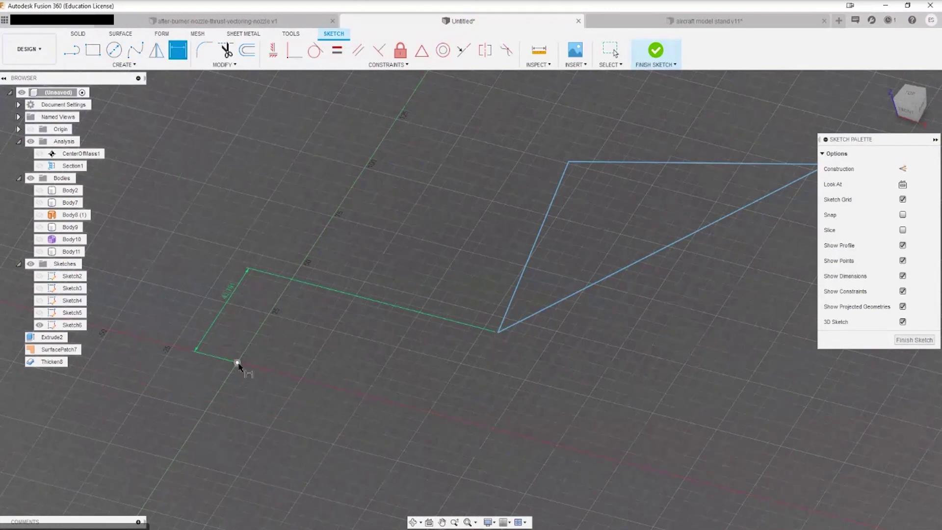
{"action": "left_click", "coordinate": [502, 330]}
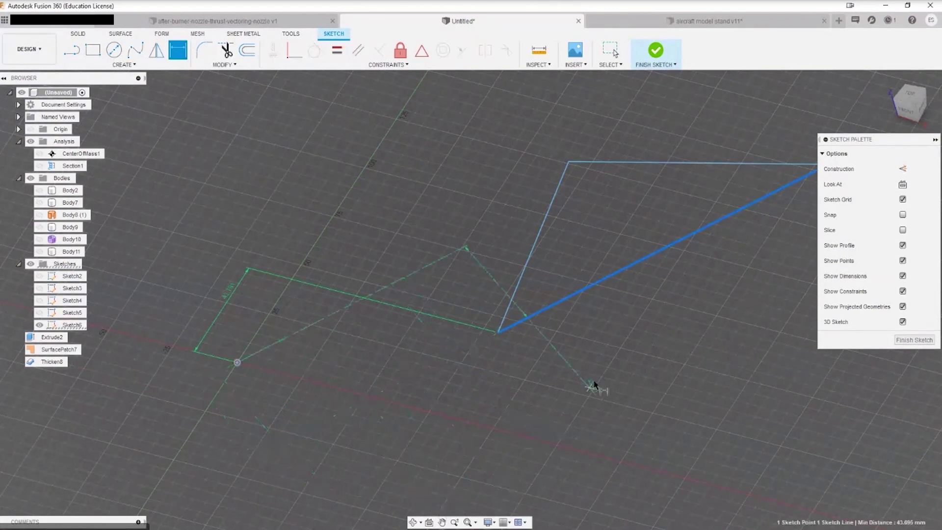
{"action": "key", "text": "Escape"}
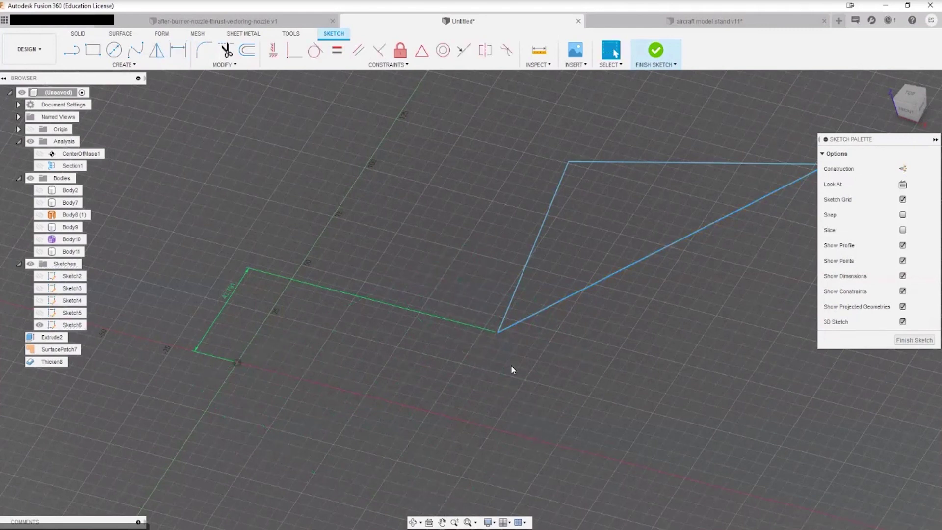
Dimension the distance along the X axis between the triangle's lower corner and the origin, accepting the proposed value.
{"action": "key", "text": "d"}
{"action": "left_click", "coordinate": [498, 332]}
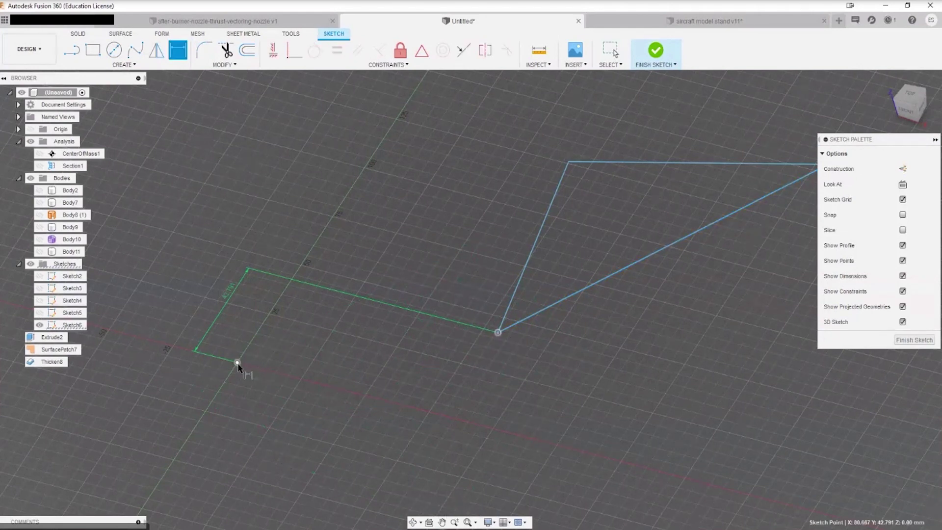
{"action": "left_click", "coordinate": [238, 363]}
{"action": "left_click", "coordinate": [343, 465]}
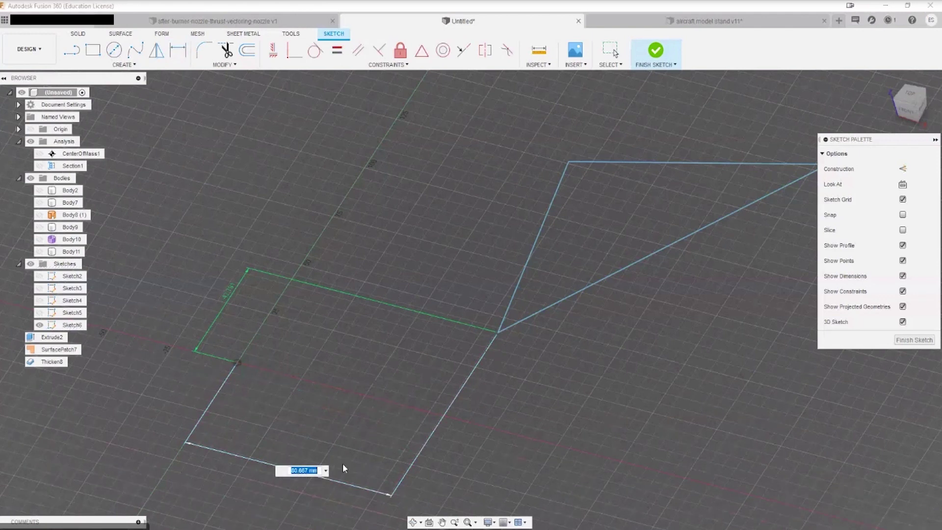
{"action": "key", "text": "Return"}
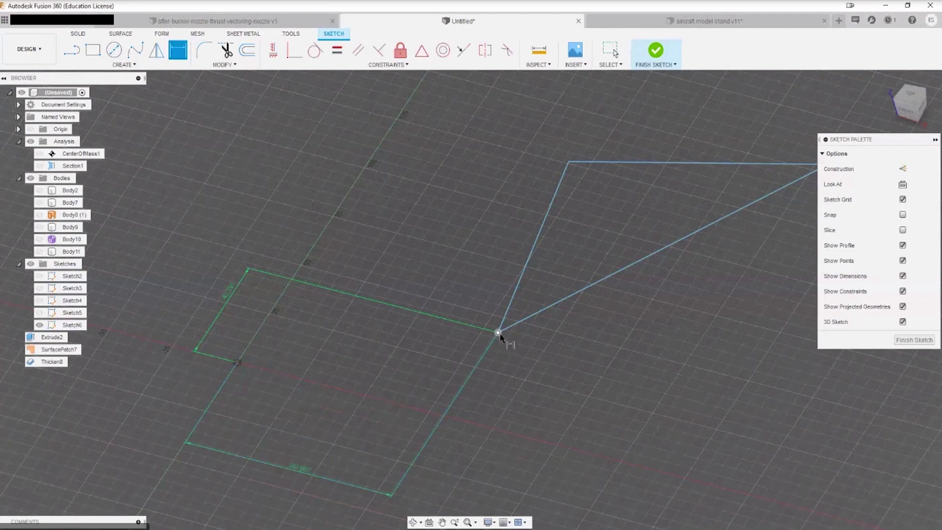
{"action": "key", "text": "Escape"}
Place the X-distance dimension closer to the X axis and pull the triangle's lower edge to test its remaining freedom of movement.
{"action": "mouse_move", "coordinate": [499, 332]}
{"action": "left_mouse_down"}
{"action": "mouse_move", "coordinate": [500, 342]}
{"action": "mouse_move", "coordinate": [411, 432]}
{"action": "left_mouse_up"}
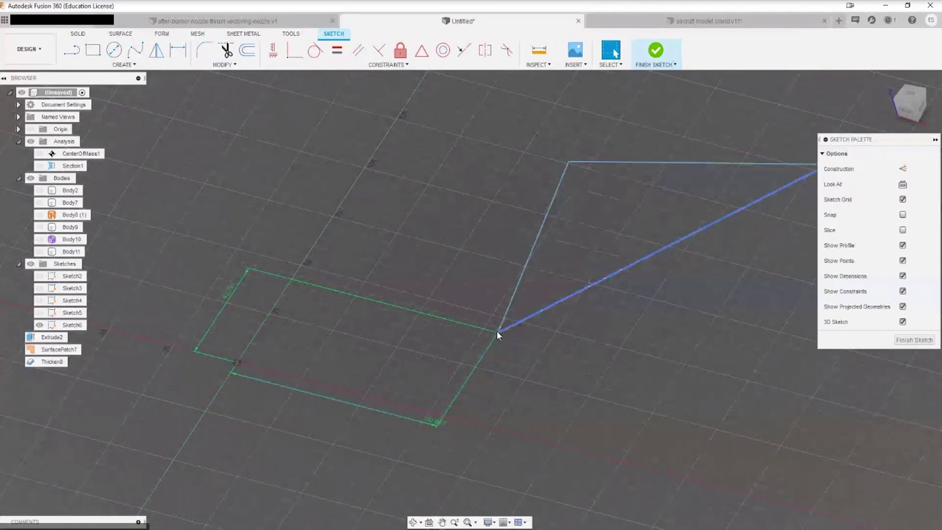
{"action": "left_click", "coordinate": [514, 324]}
{"action": "mouse_move", "coordinate": [519, 334]}
{"action": "left_mouse_down"}
{"action": "mouse_move", "coordinate": [525, 318]}
{"action": "mouse_move", "coordinate": [526, 326]}
{"action": "mouse_move", "coordinate": [561, 306]}
{"action": "mouse_move", "coordinate": [723, 322]}
{"action": "mouse_move", "coordinate": [709, 224]}
{"action": "mouse_move", "coordinate": [740, 294]}
{"action": "mouse_move", "coordinate": [734, 257]}
{"action": "mouse_move", "coordinate": [795, 260]}
{"action": "left_mouse_up"}
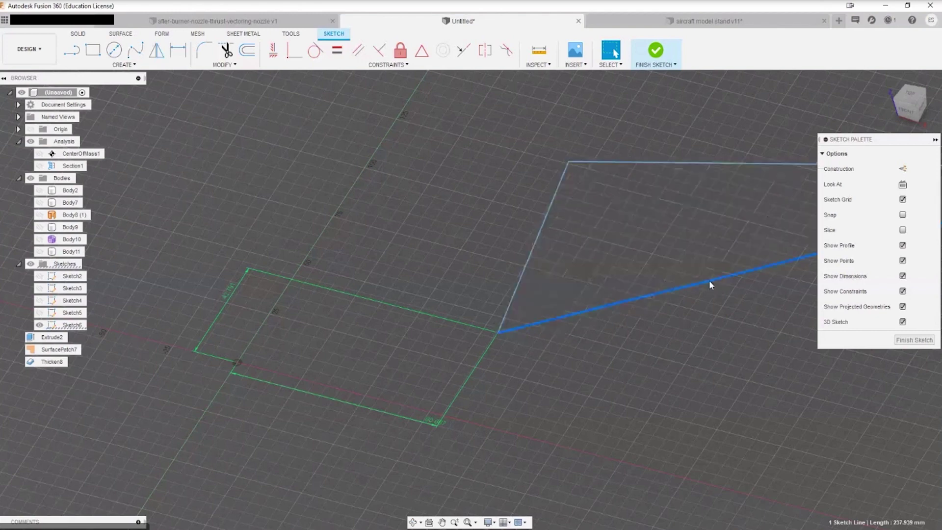
Dimension the angle between the triangle's left and lower edges at its lower corner, accepting the proposed value.
{"action": "middle_click_drag", "start_coordinate": [648, 322], "coordinate": [500, 352]}
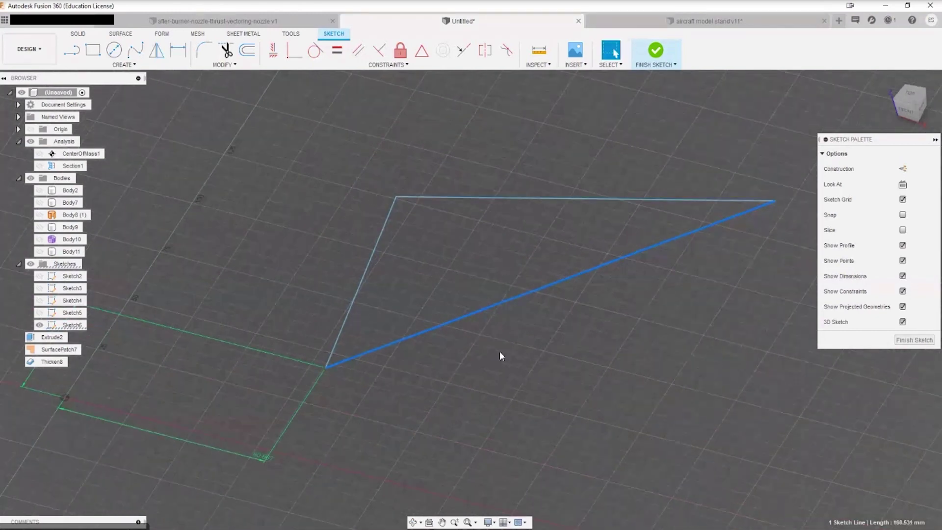
{"action": "scroll", "coordinate": [500, 351], "scroll_direction": "down", "scroll_amount": 2}
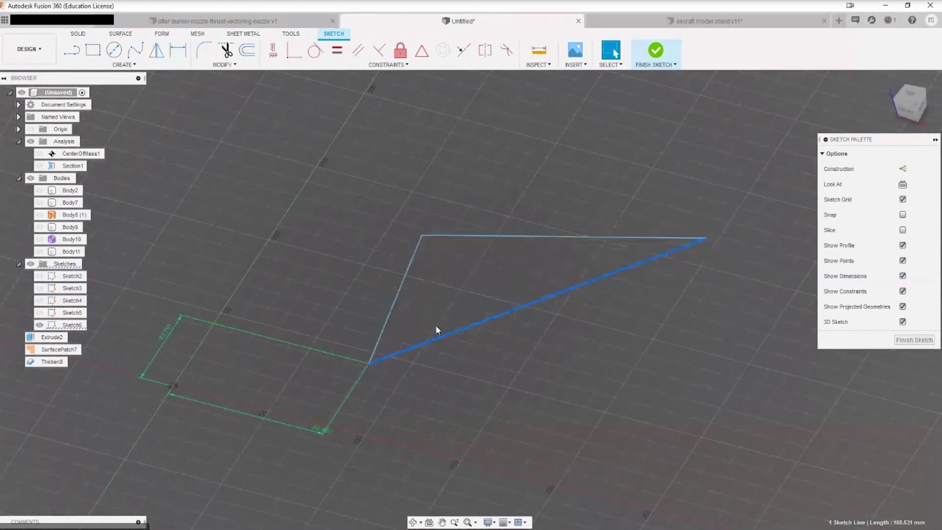
{"action": "key", "text": "Escape"}
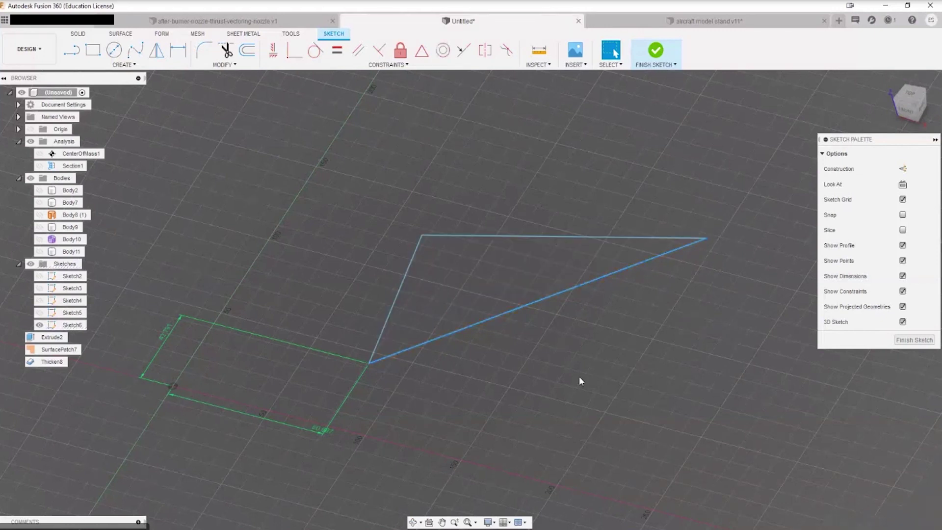
{"action": "key", "text": "d"}
{"action": "left_click", "coordinate": [379, 346]}
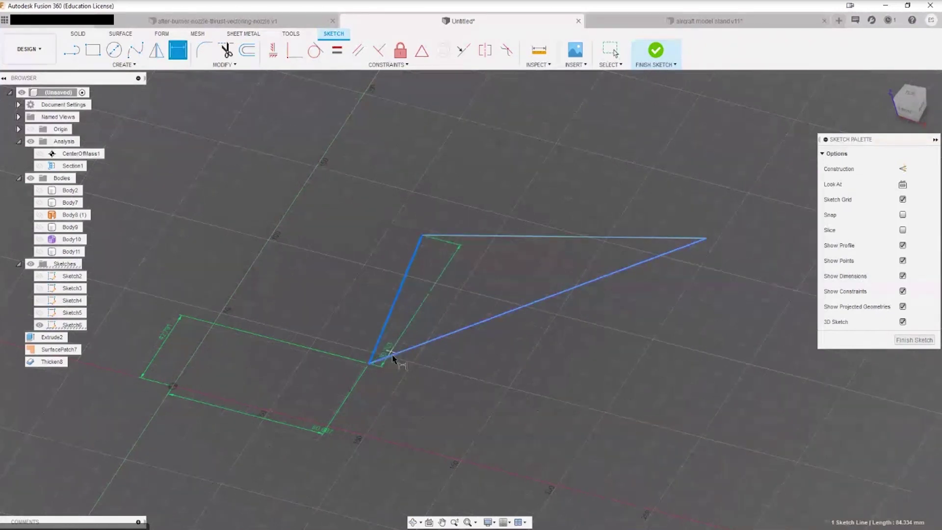
{"action": "left_click", "coordinate": [393, 357]}
{"action": "left_click", "coordinate": [394, 343]}
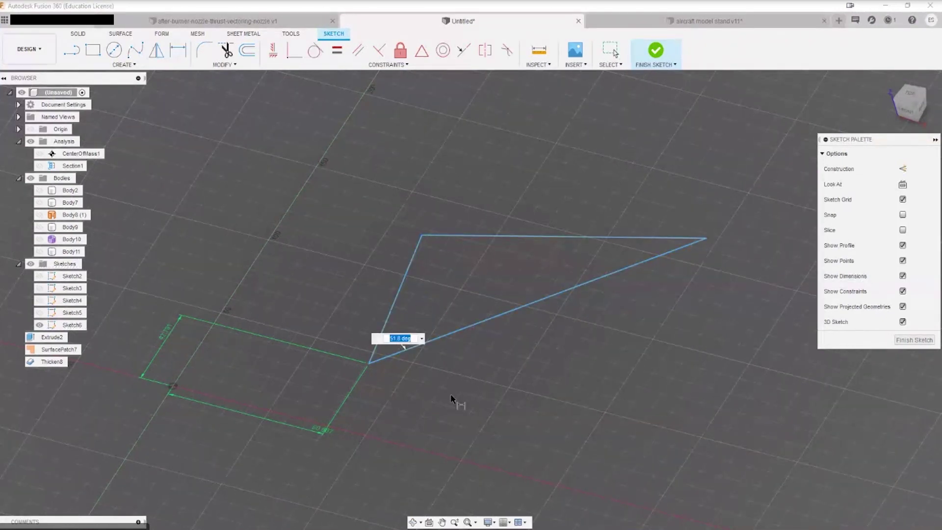
{"action": "key", "text": "Return"}
Dimension the angle between the triangle's left and upper edges, accepting the proposed value.
{"action": "left_click", "coordinate": [436, 239]}
{"action": "left_click", "coordinate": [438, 236]}
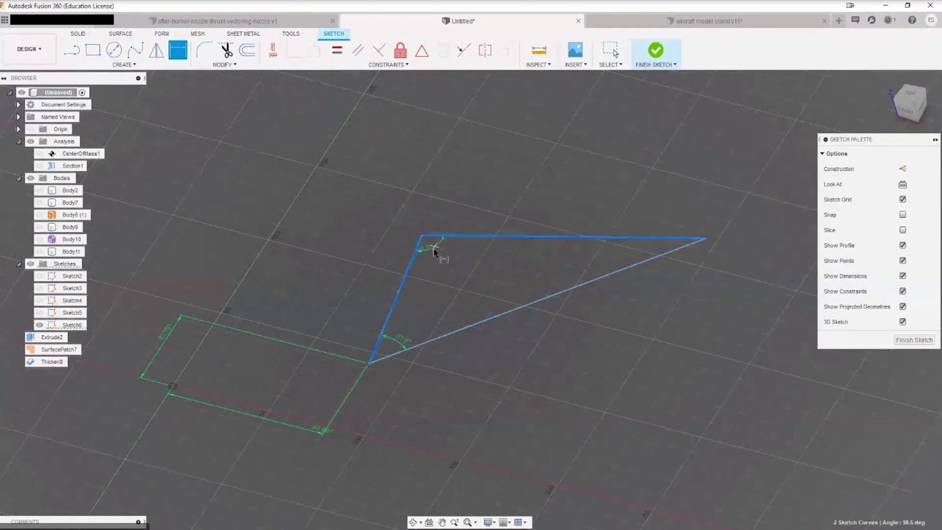
{"action": "left_click", "coordinate": [440, 264]}
{"action": "key", "text": "Return"}
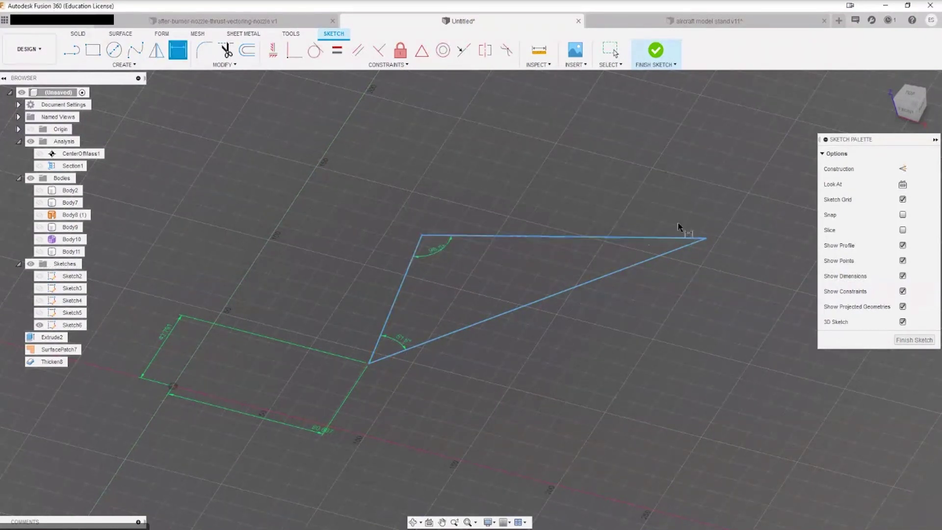
Dimension the length of the triangle's long lower edge, accepting the proposed value.
{"action": "left_click", "coordinate": [553, 300]}
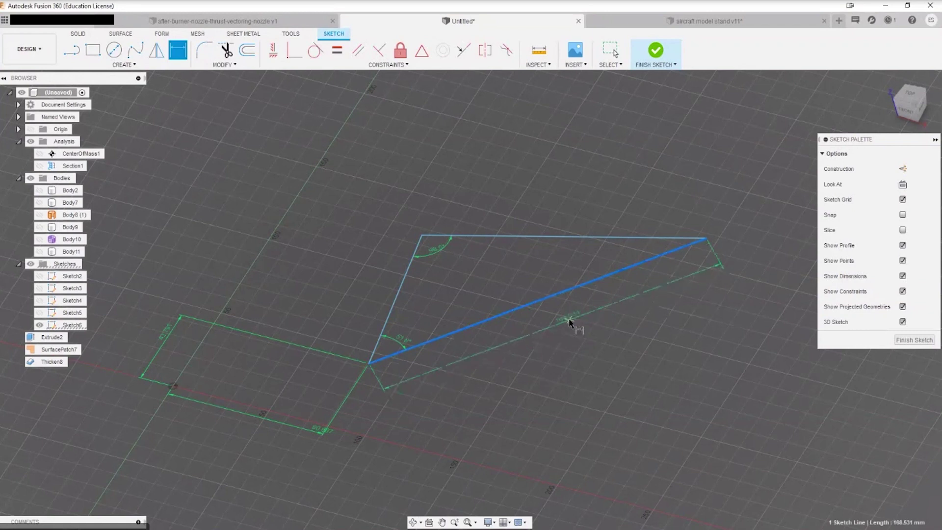
{"action": "left_click", "coordinate": [568, 322]}
{"action": "key", "text": "Return"}
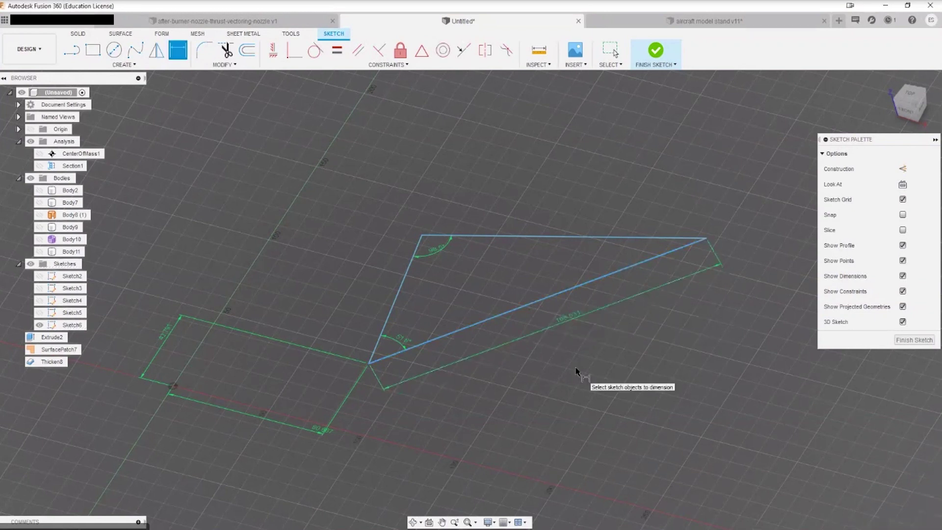
{"action": "key", "text": "Escape"}
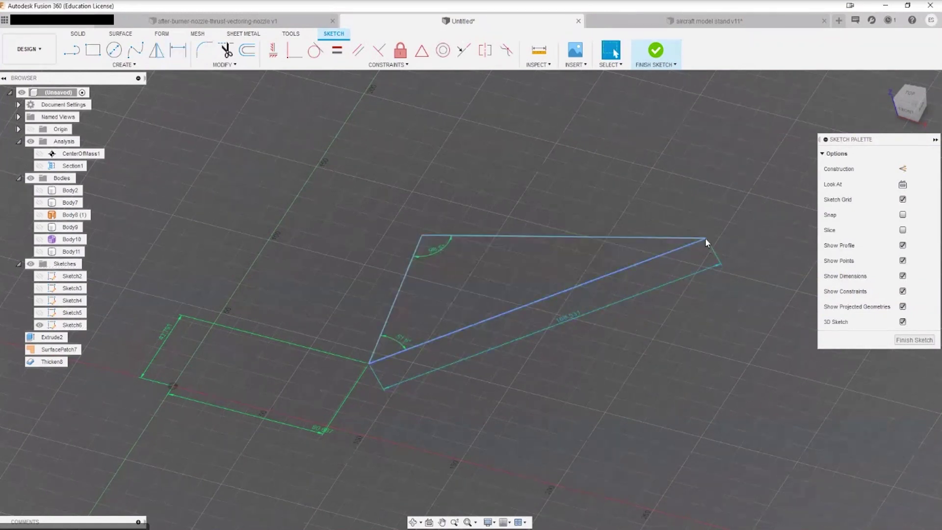
Swing the triangle about its fixed lower corner to test its remaining rotation.
{"action": "mouse_move", "coordinate": [705, 240]}
{"action": "left_mouse_down"}
{"action": "mouse_move", "coordinate": [679, 238]}
{"action": "mouse_move", "coordinate": [682, 222]}
{"action": "mouse_move", "coordinate": [606, 194]}
{"action": "mouse_move", "coordinate": [630, 170]}
{"action": "mouse_move", "coordinate": [657, 252]}
{"action": "left_mouse_up"}
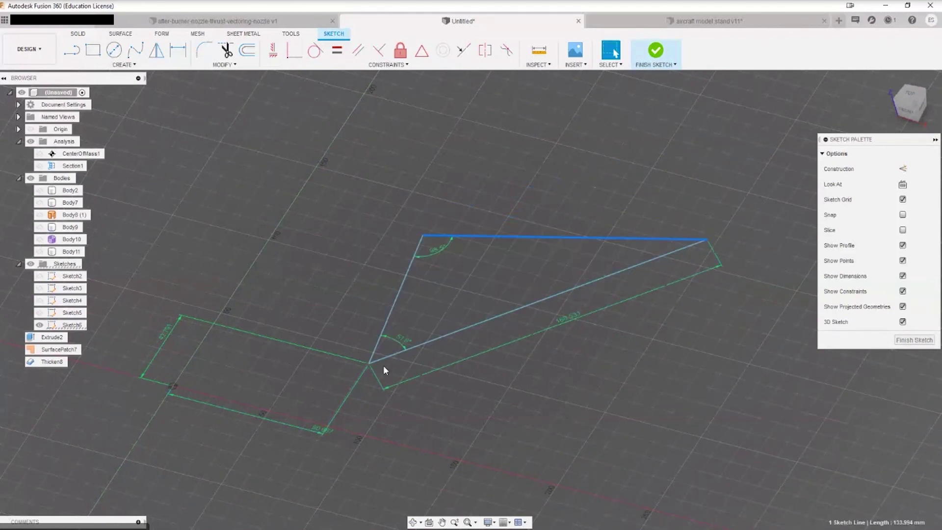
{"action": "left_click_drag", "start_coordinate": [501, 315], "coordinate": [357, 330]}
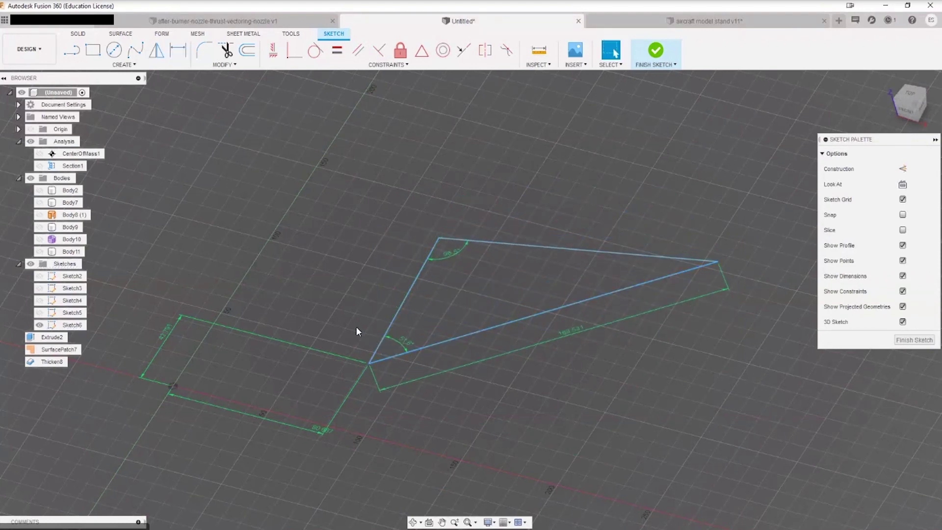
{"action": "key", "text": "d"}
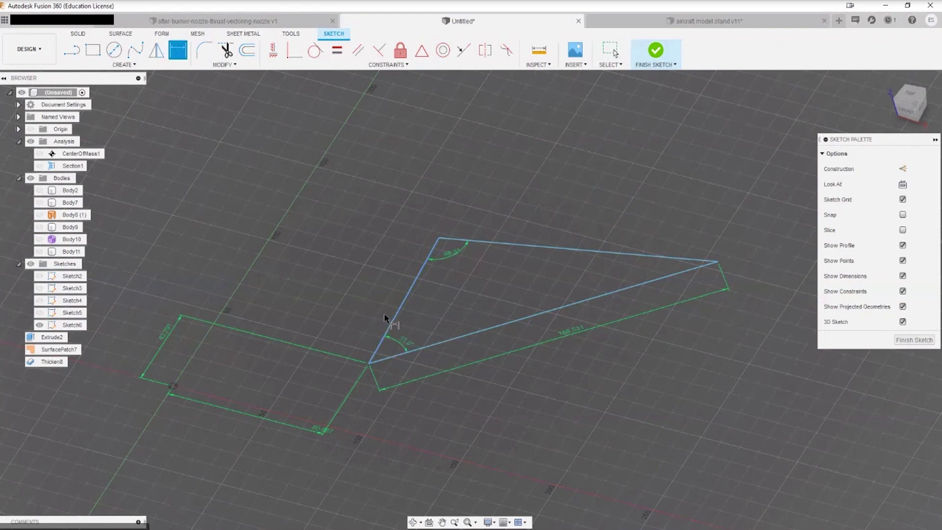
{"action": "key", "text": "Escape"}
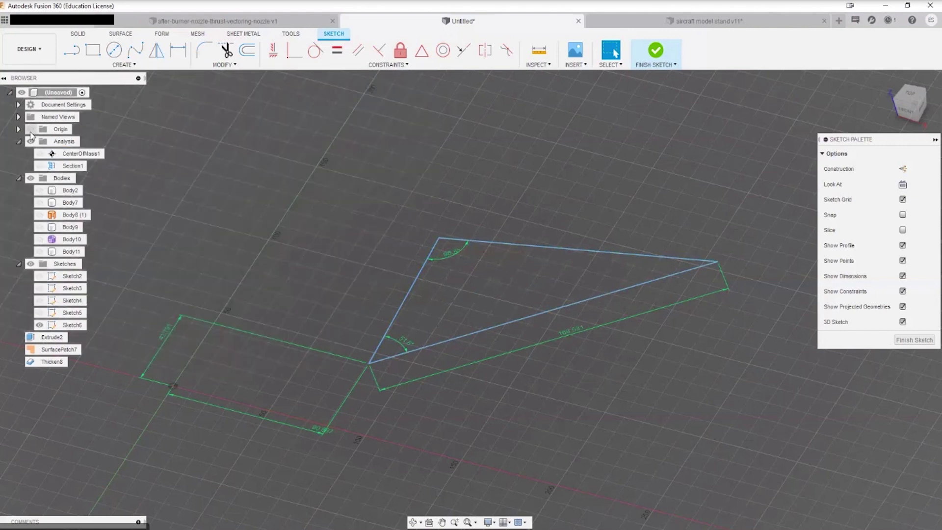
Show the origin geometry and apply a Parallel constraint between the Y axis and the triangle's left edge.
{"action": "left_click", "coordinate": [31, 129]}
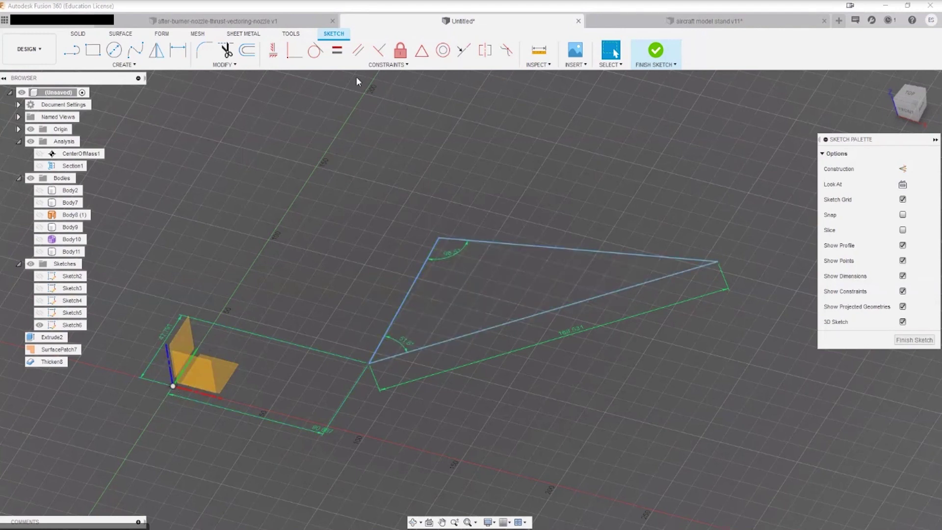
{"action": "left_click", "coordinate": [358, 50]}
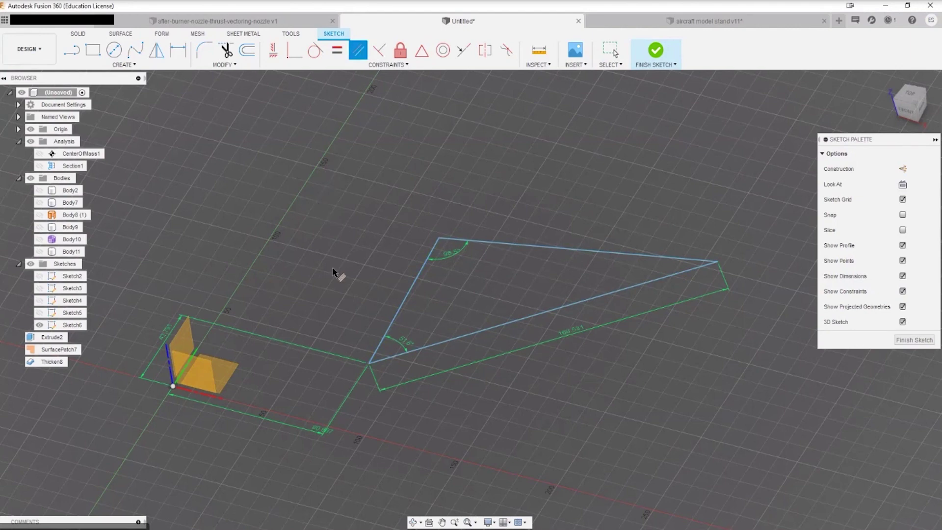
{"action": "middle_click_drag", "start_coordinate": [310, 265], "coordinate": [201, 346], "text": "shift"}
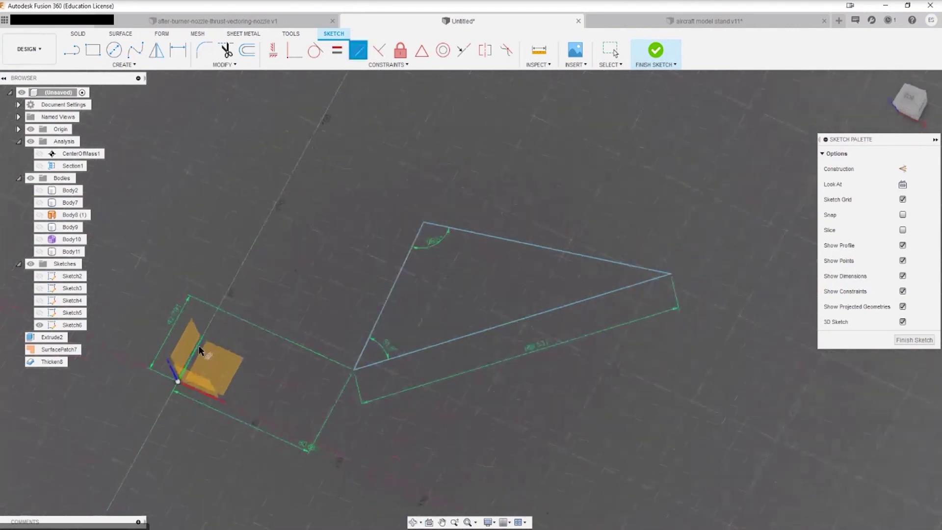
{"action": "left_click", "coordinate": [380, 323]}
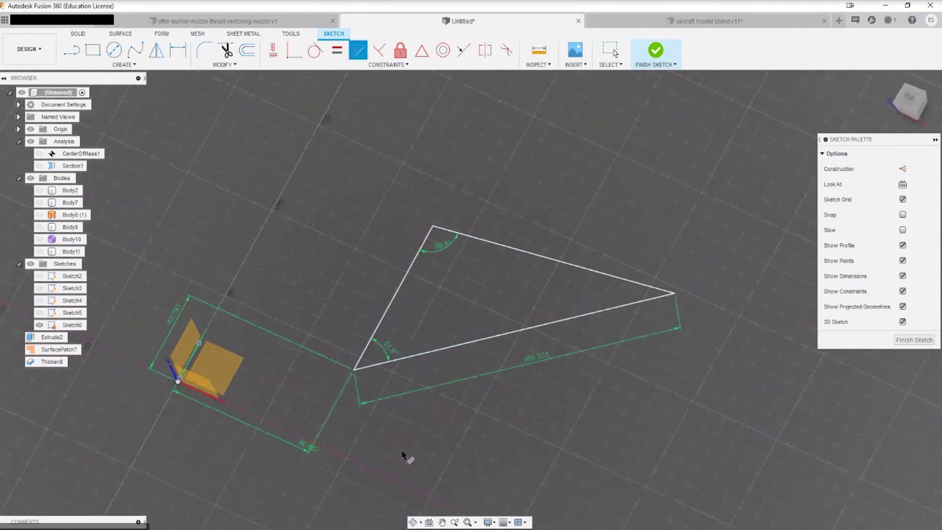
{"action": "key", "text": "Escape"}
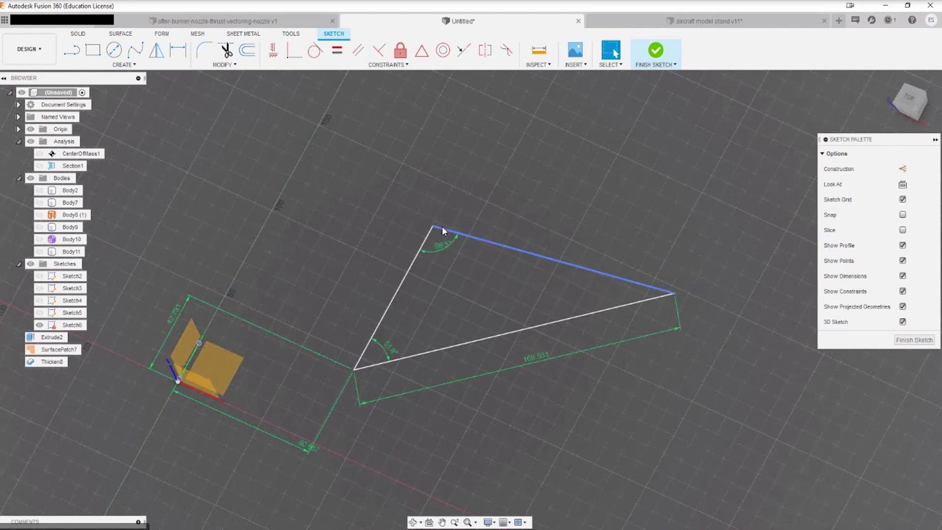
Select the triangle's edges and enclosed profile in turn to check that the shape is fully constrained.
{"action": "left_click", "coordinate": [384, 310]}
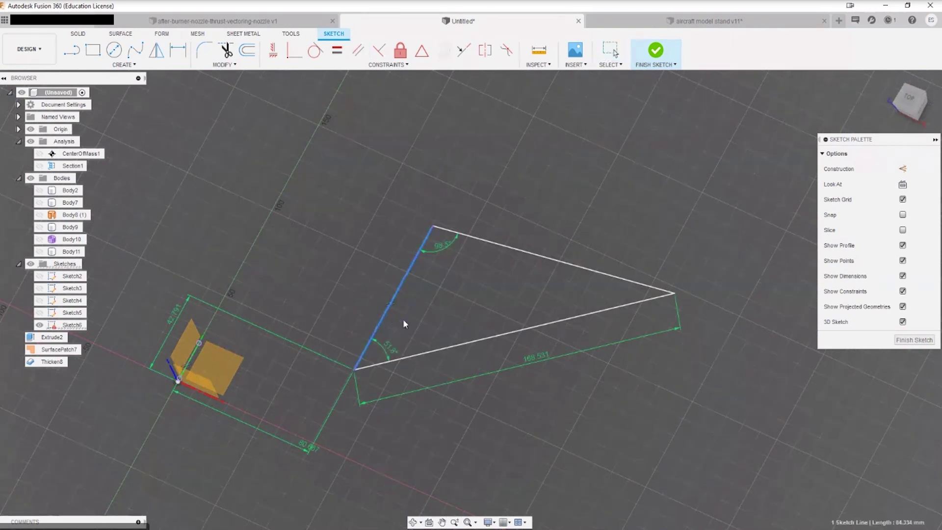
{"action": "left_click", "coordinate": [570, 265]}
{"action": "left_click", "coordinate": [543, 325]}
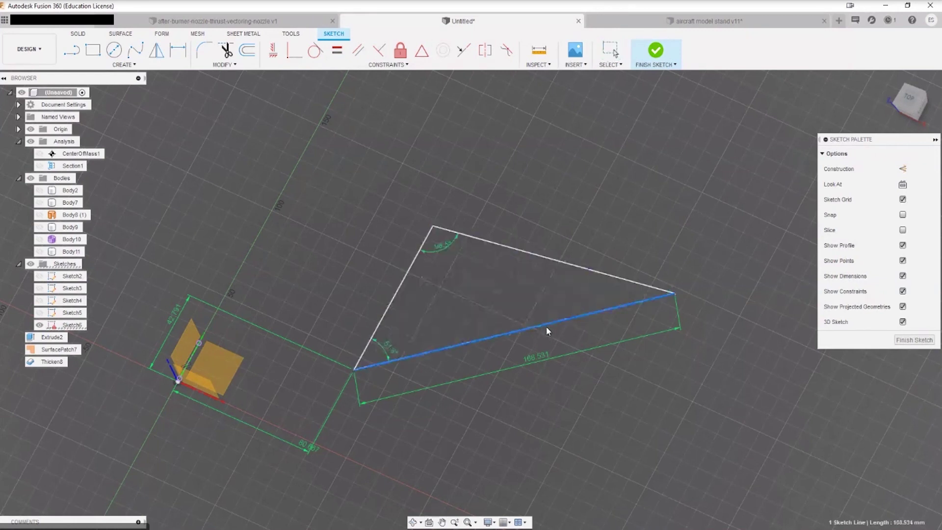
{"action": "left_click", "coordinate": [410, 285]}
{"action": "left_click", "coordinate": [526, 250]}
{"action": "left_click", "coordinate": [514, 292]}
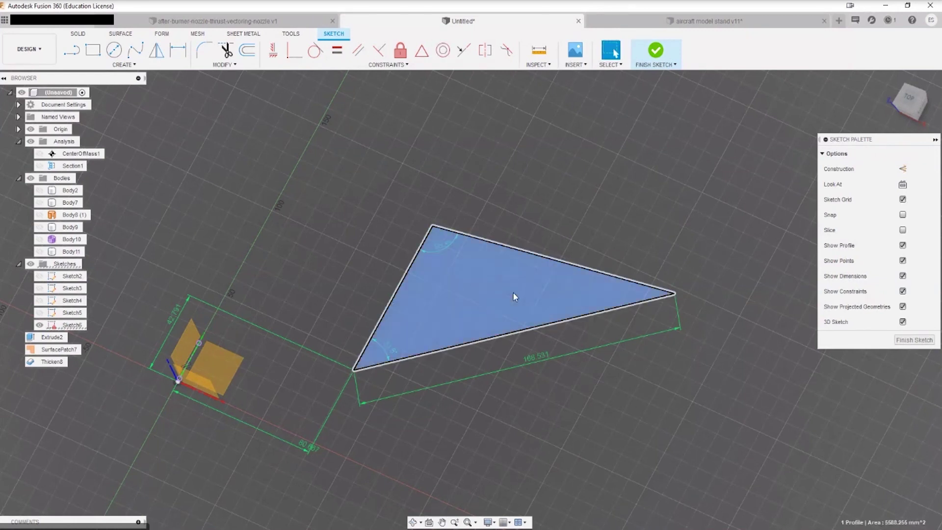
{"action": "left_click", "coordinate": [521, 192]}
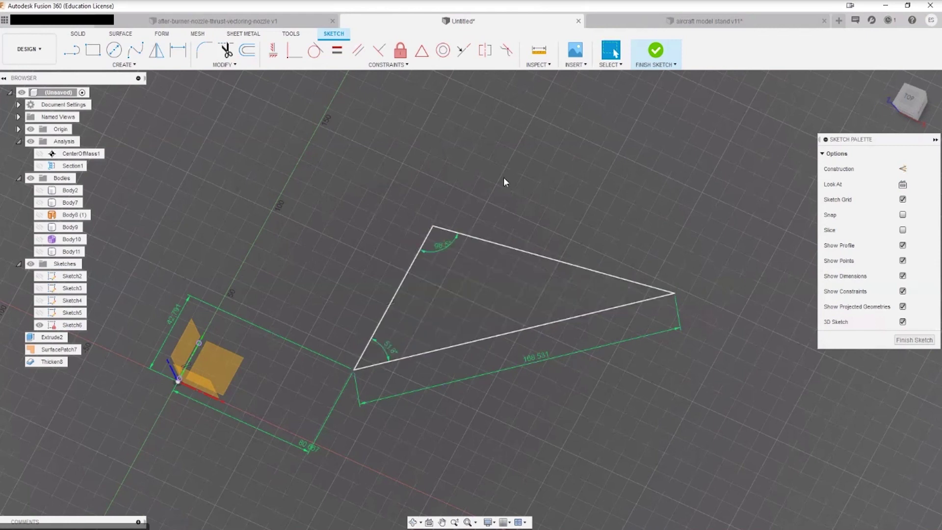
Reposition the triangle's upper corner angle dimension and try to dimension the angle between the two long edges.
{"action": "left_click_drag", "start_coordinate": [435, 248], "coordinate": [443, 252]}
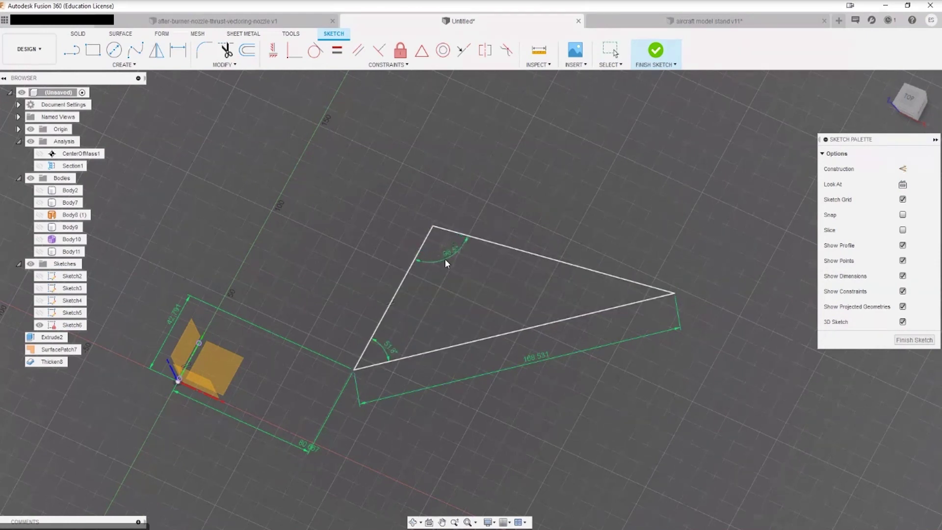
{"action": "key", "text": "d"}
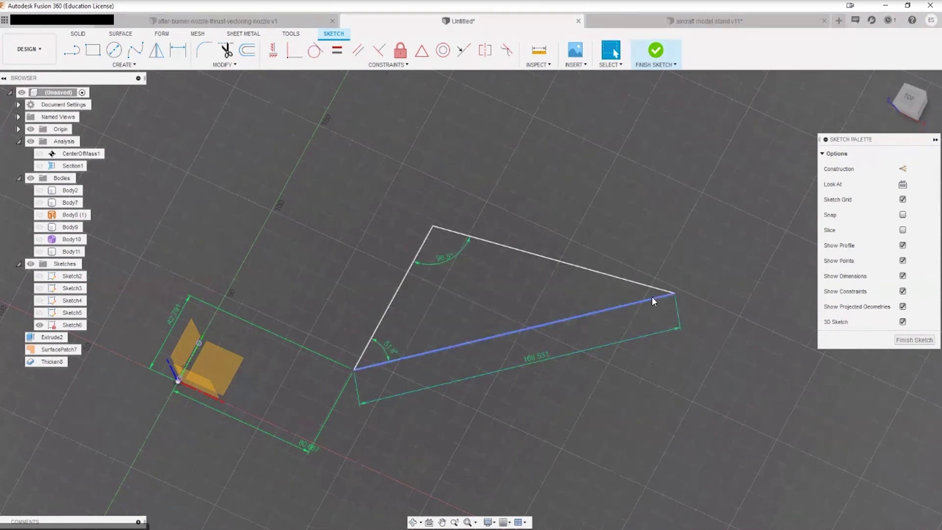
{"action": "left_click", "coordinate": [618, 278]}
{"action": "left_click", "coordinate": [618, 308]}
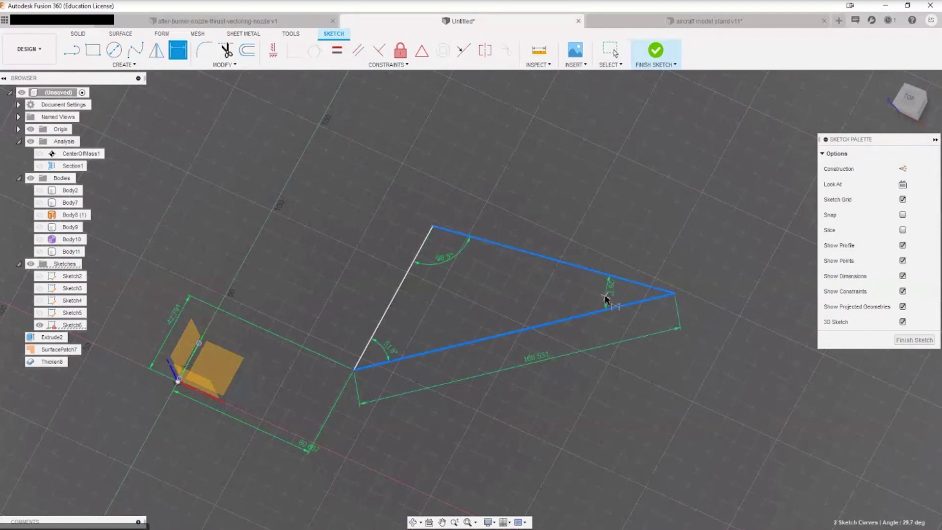
{"action": "left_click", "coordinate": [599, 293]}
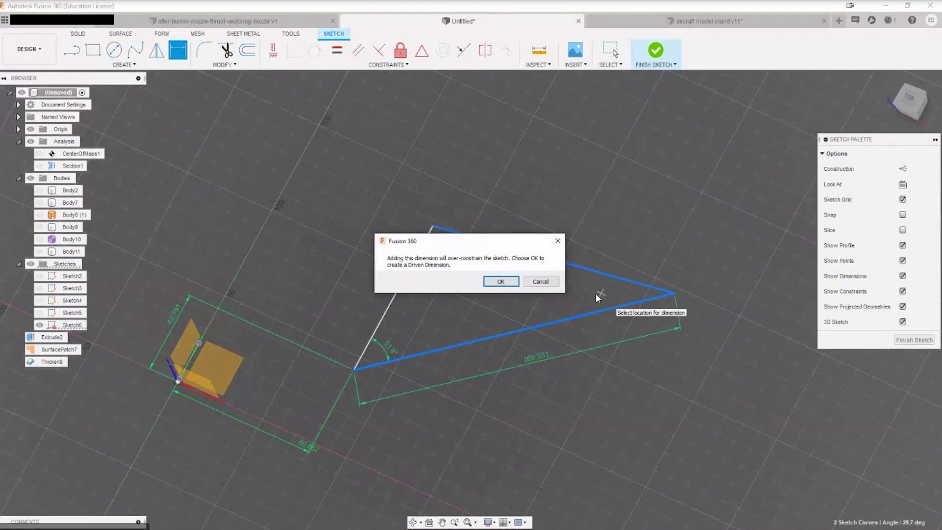
{"action": "left_click", "coordinate": [529, 281]}
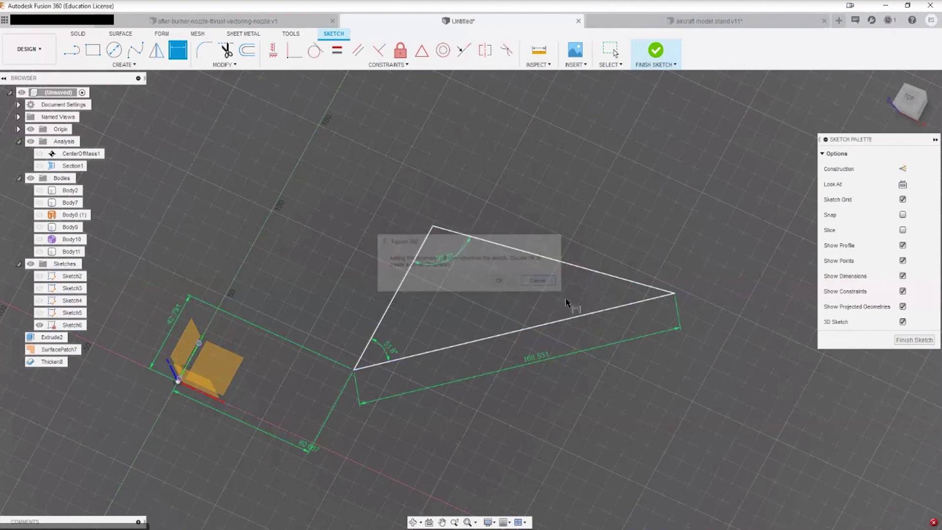
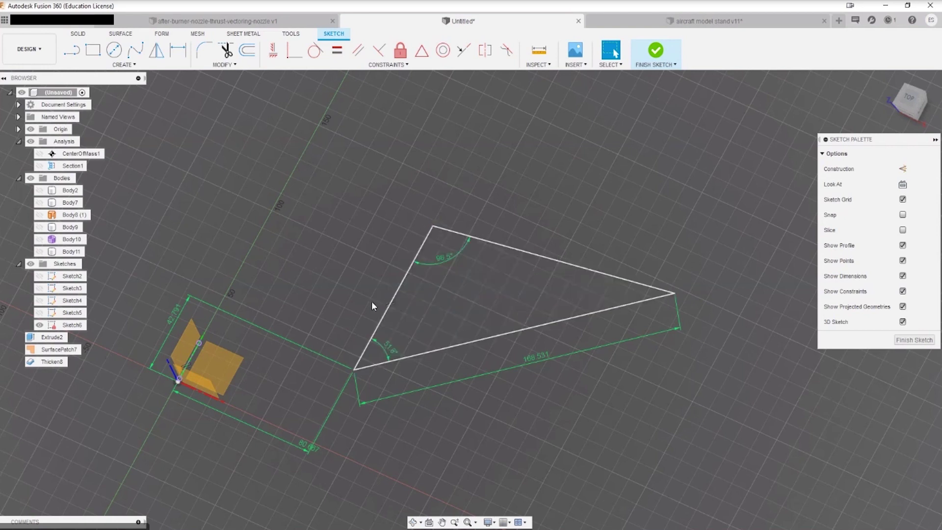
Finish the triangle sketch.
{"action": "left_click_drag", "start_coordinate": [387, 346], "coordinate": [394, 336]}
{"action": "left_click", "coordinate": [136, 66]}
{"action": "left_click", "coordinate": [657, 51]}
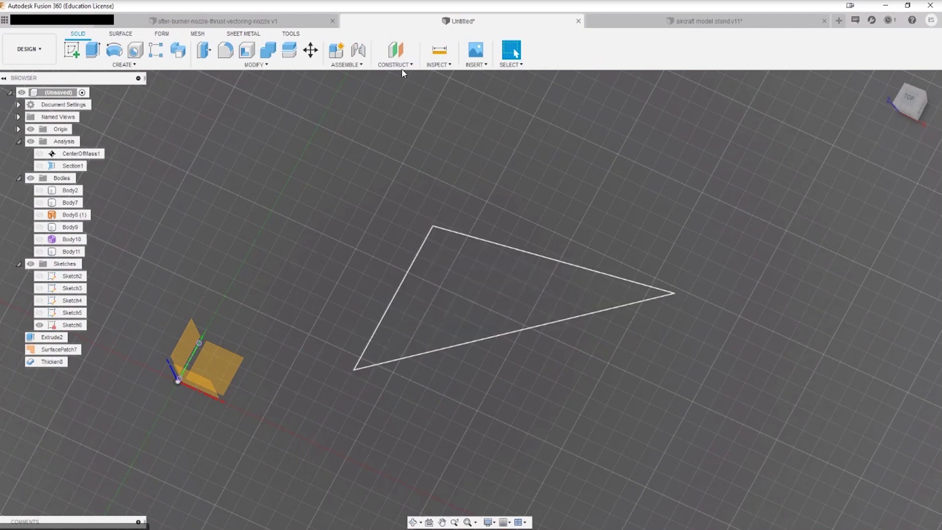
{"action": "left_click", "coordinate": [258, 65]}
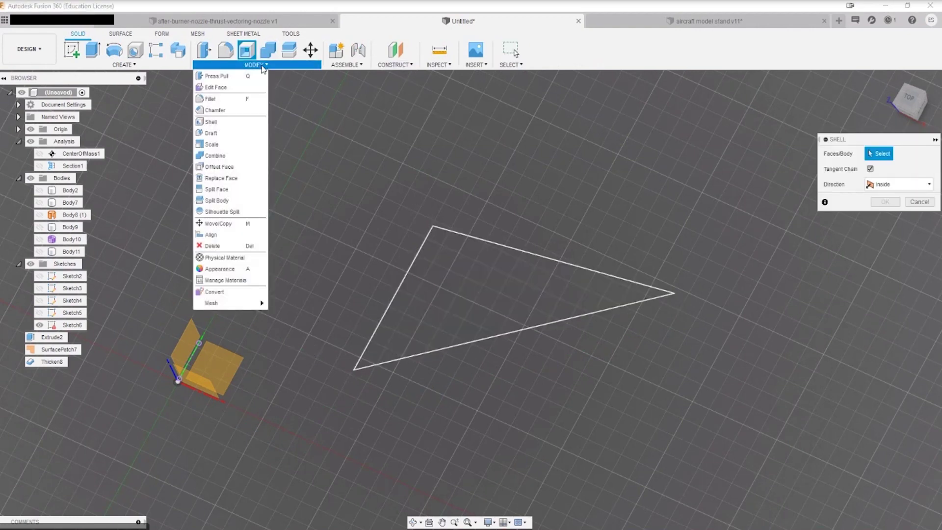
{"action": "left_click", "coordinate": [132, 65]}
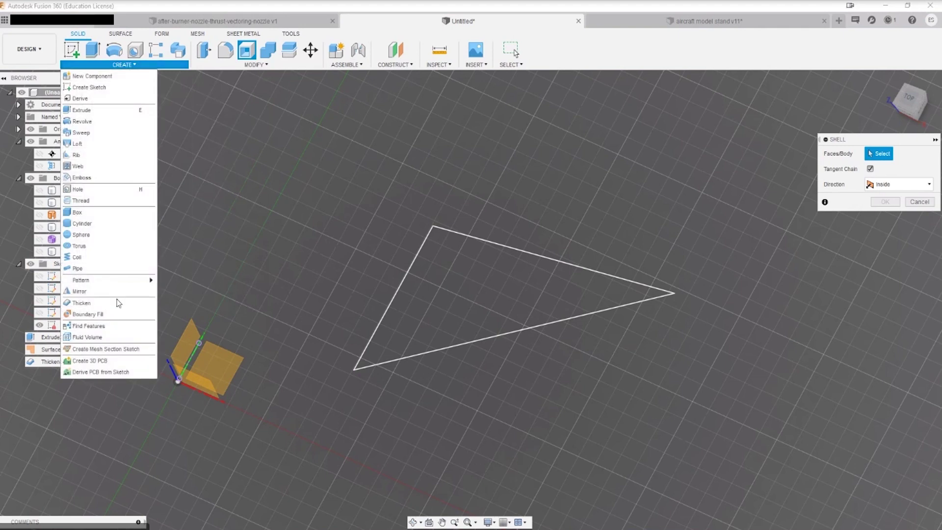
{"action": "left_click", "coordinate": [256, 66]}
{"action": "left_click", "coordinate": [258, 65]}
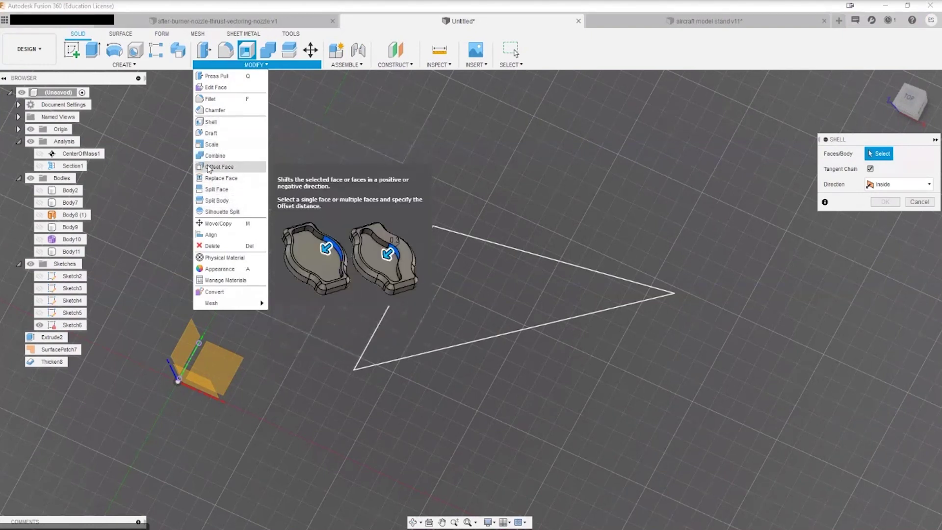
{"action": "left_click", "coordinate": [405, 68]}
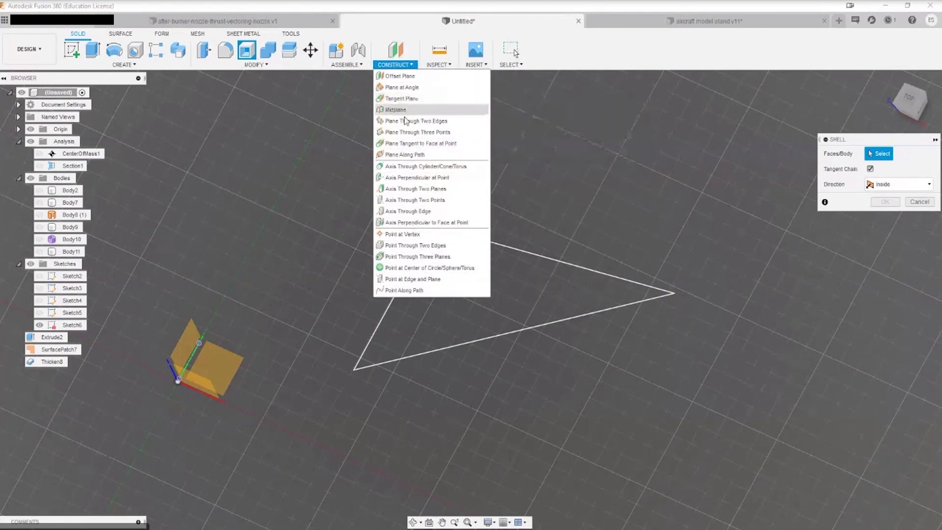
{"action": "left_click", "coordinate": [569, 164]}
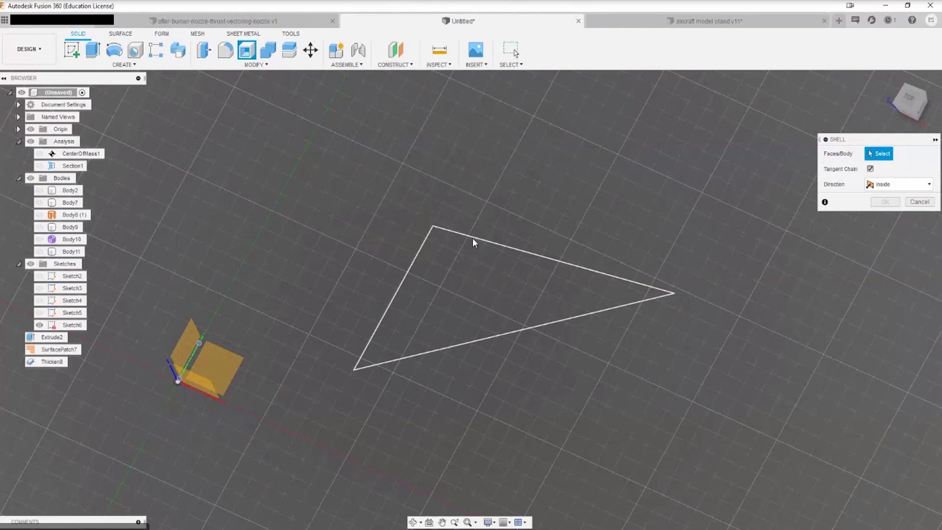
{"action": "left_click", "coordinate": [921, 202]}
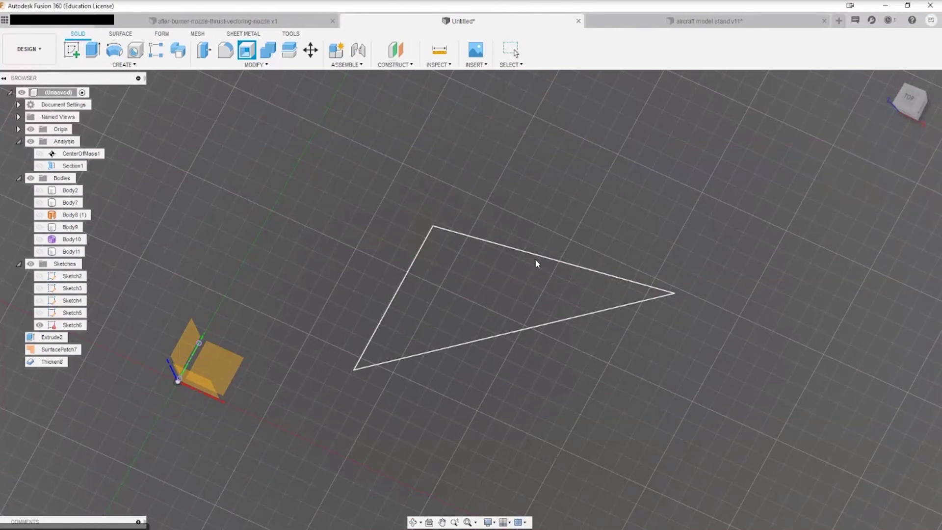
Reopen the triangle sketch and draw a line from its upper-left corner to the midpoint of the long lower edge.
{"action": "left_click", "coordinate": [72, 325]}
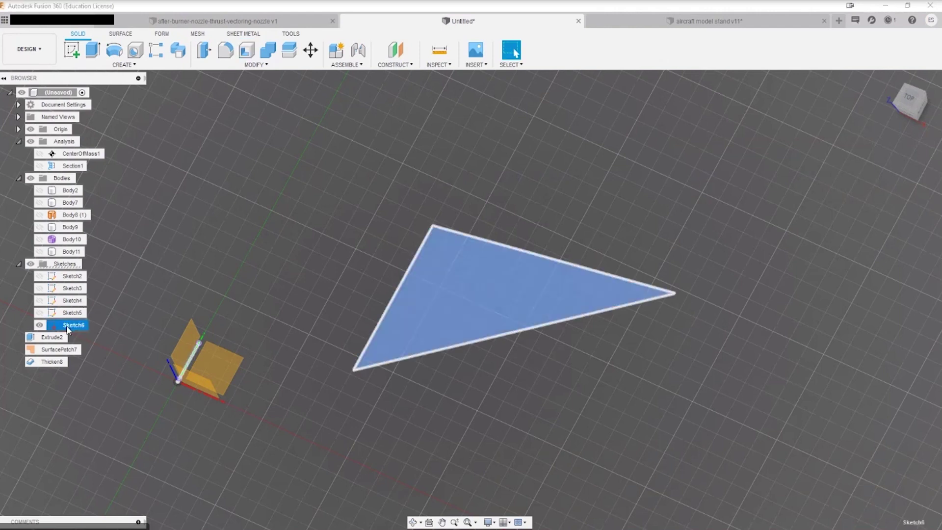
{"action": "right_click", "coordinate": [69, 327]}
{"action": "left_click", "coordinate": [107, 374]}
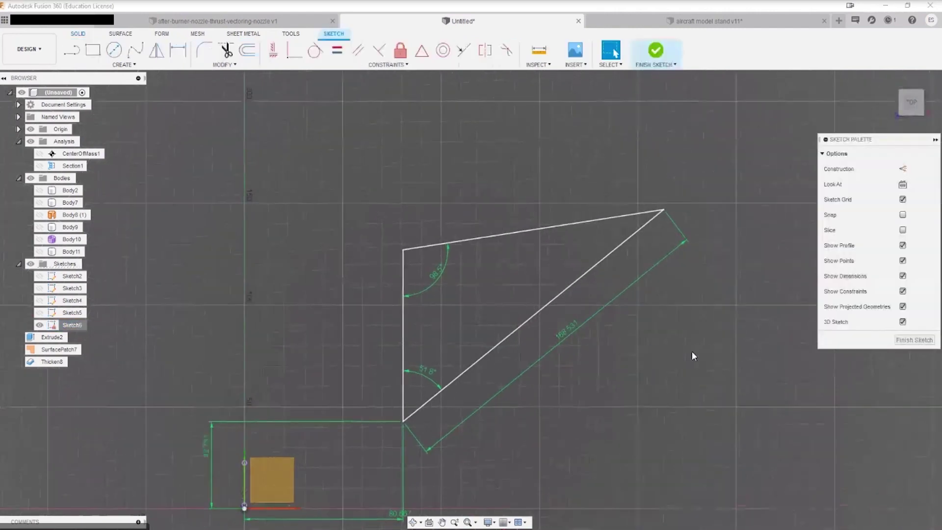
{"action": "left_click", "coordinate": [491, 236]}
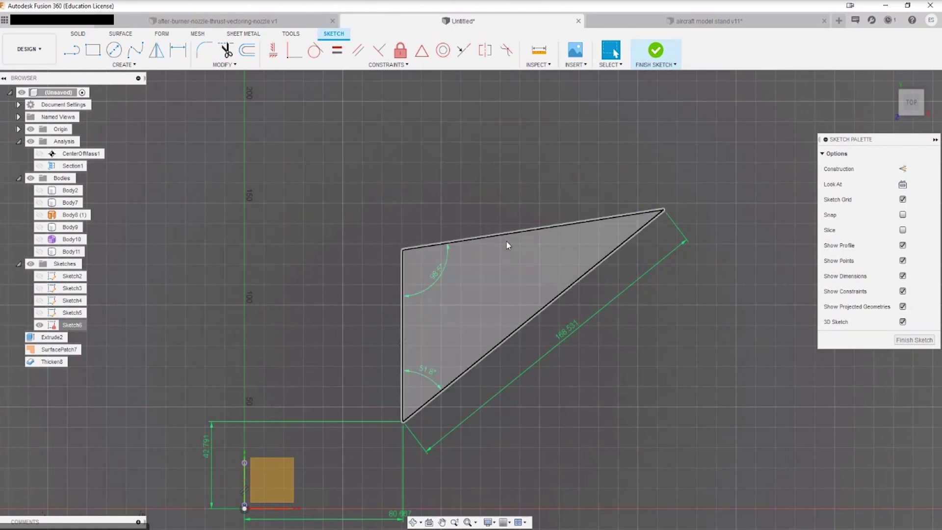
{"action": "key", "text": "l"}
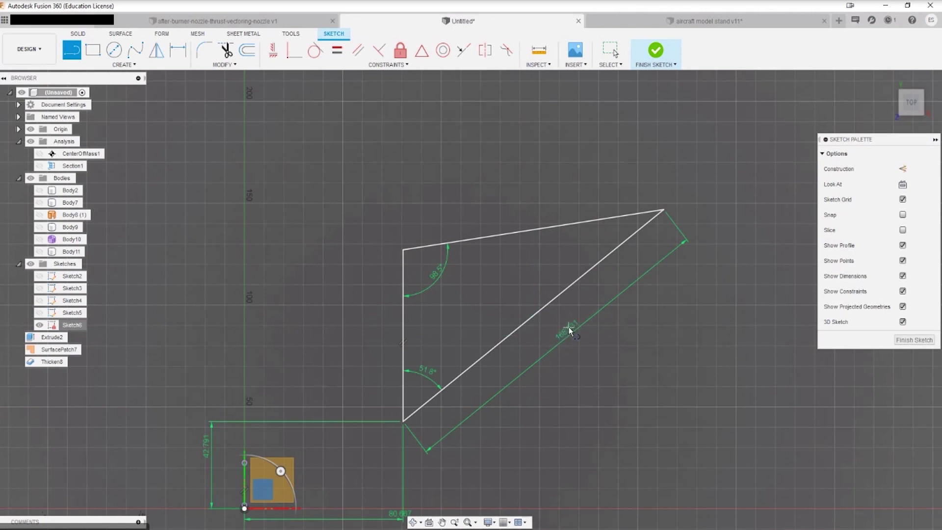
{"action": "left_click", "coordinate": [403, 251]}
{"action": "left_click", "coordinate": [534, 315]}
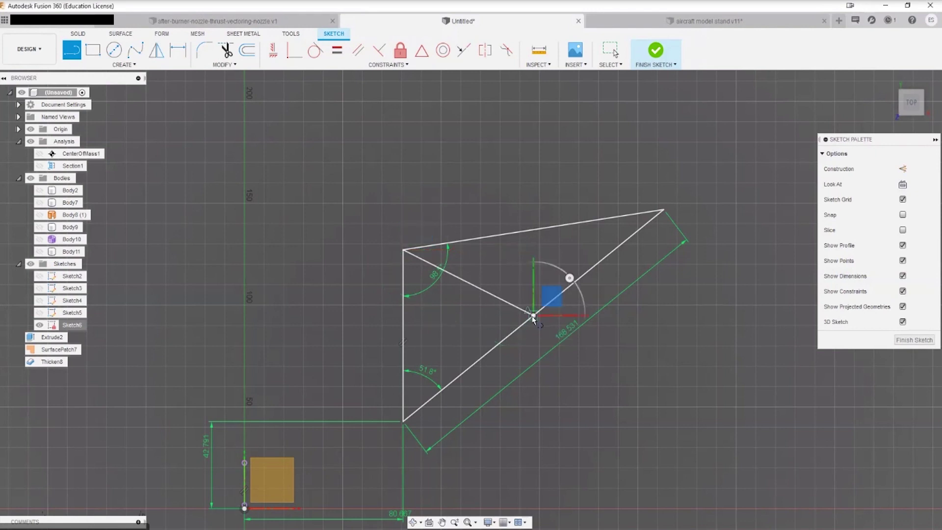
{"action": "key", "text": "Escape"}
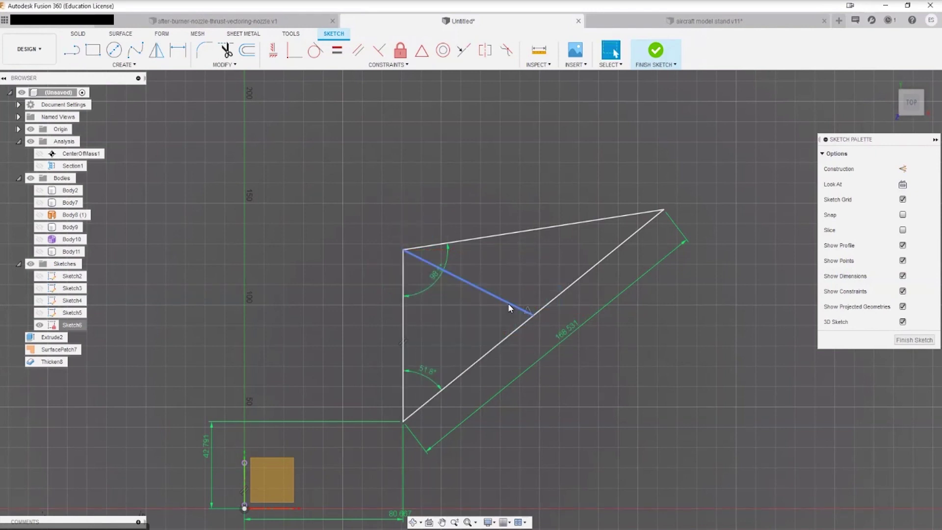
Convert the line inside the triangle to construction geometry and finish the sketch.
{"action": "right_click", "coordinate": [505, 306]}
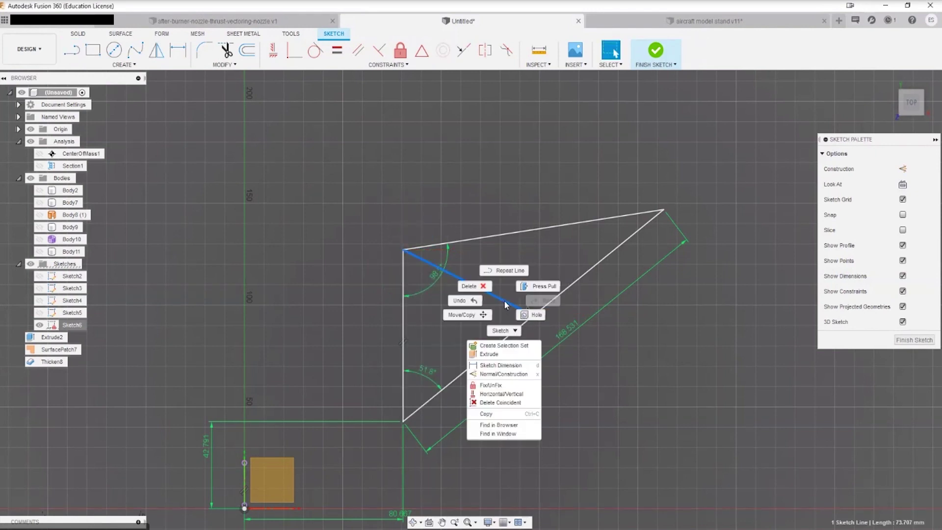
{"action": "left_click", "coordinate": [508, 374]}
{"action": "left_click", "coordinate": [707, 403]}
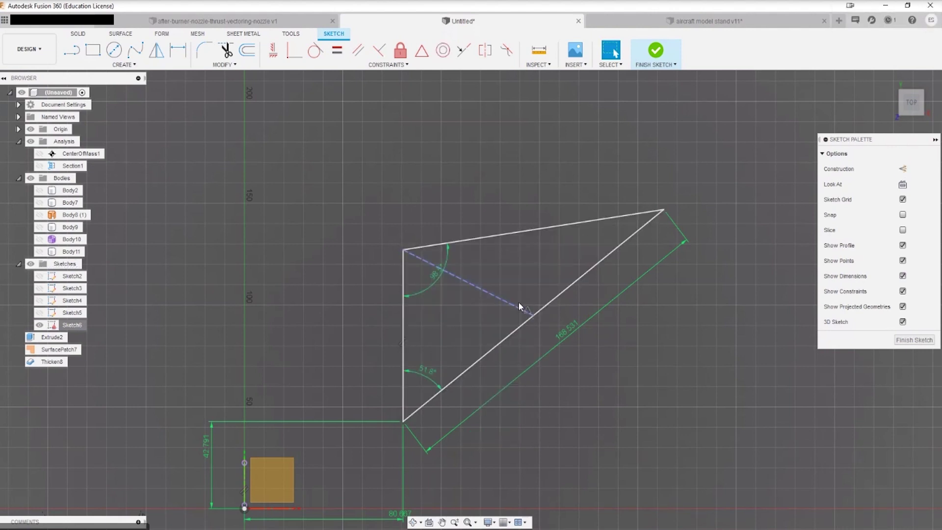
{"action": "left_click", "coordinate": [657, 51]}
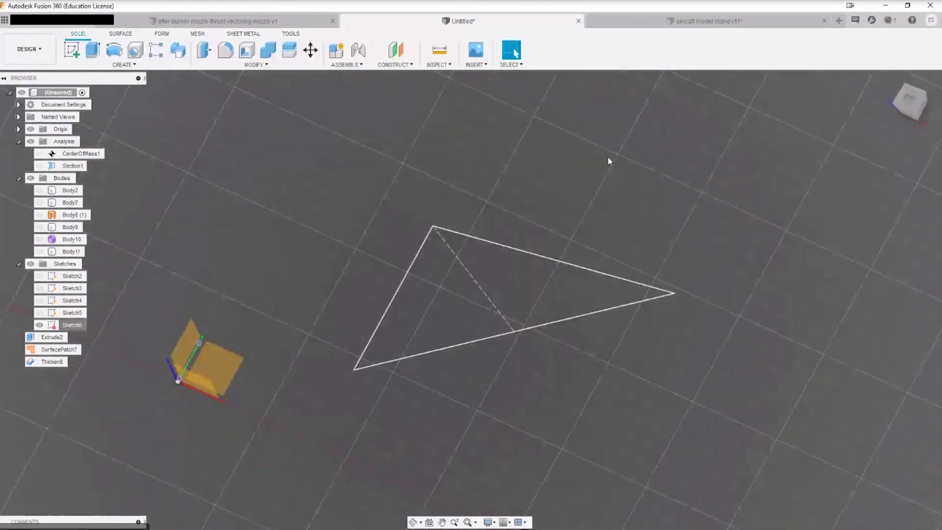
Try extruding the whole triangle profile about 77.4 mm as a new body.
{"action": "key", "text": "e"}
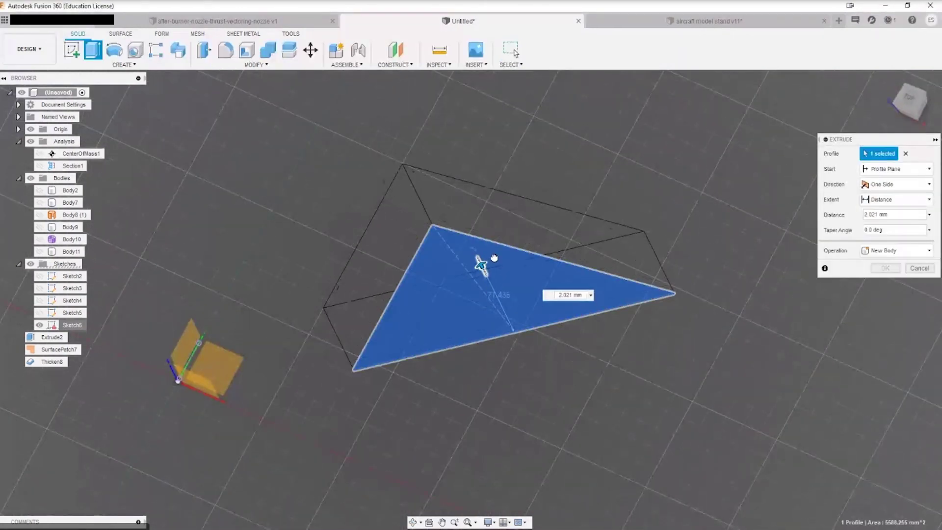
{"action": "left_click_drag", "start_coordinate": [494, 258], "coordinate": [488, 307]}
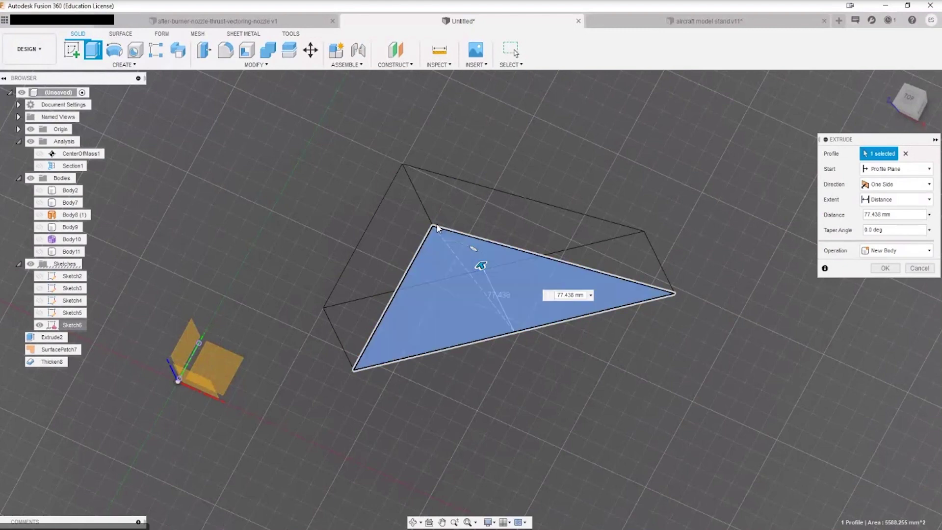
{"action": "key", "text": "Escape"}
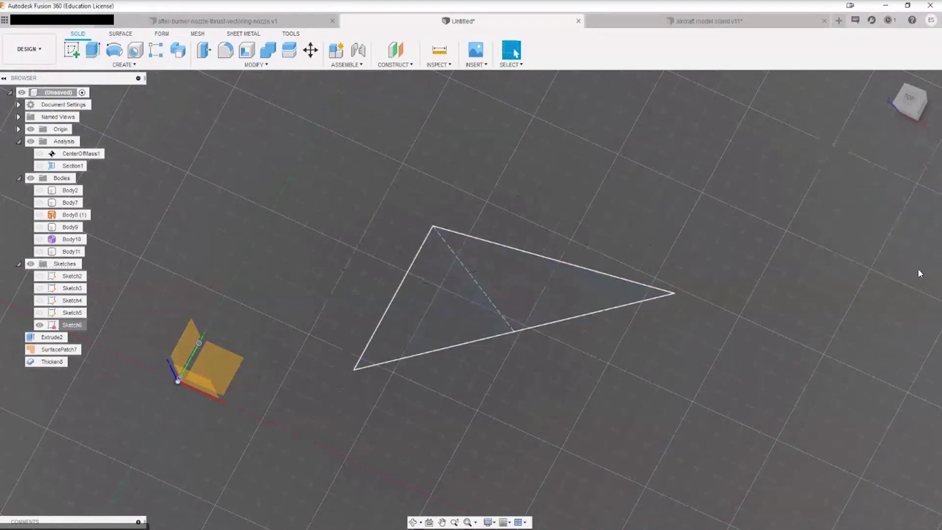
Add a small circle centred on the construction line's midpoint to the triangle sketch, and finish the sketch.
{"action": "right_click", "coordinate": [484, 294]}
{"action": "left_click", "coordinate": [474, 342]}
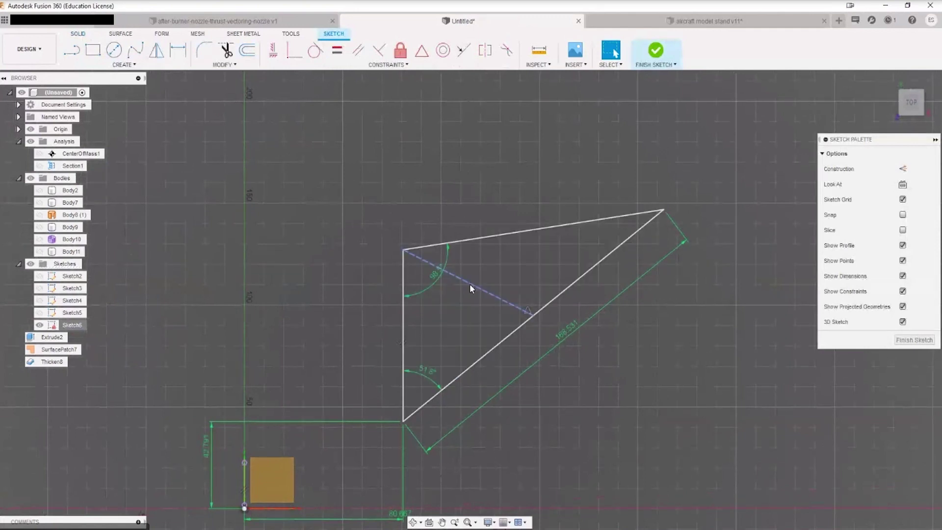
{"action": "key", "text": "c"}
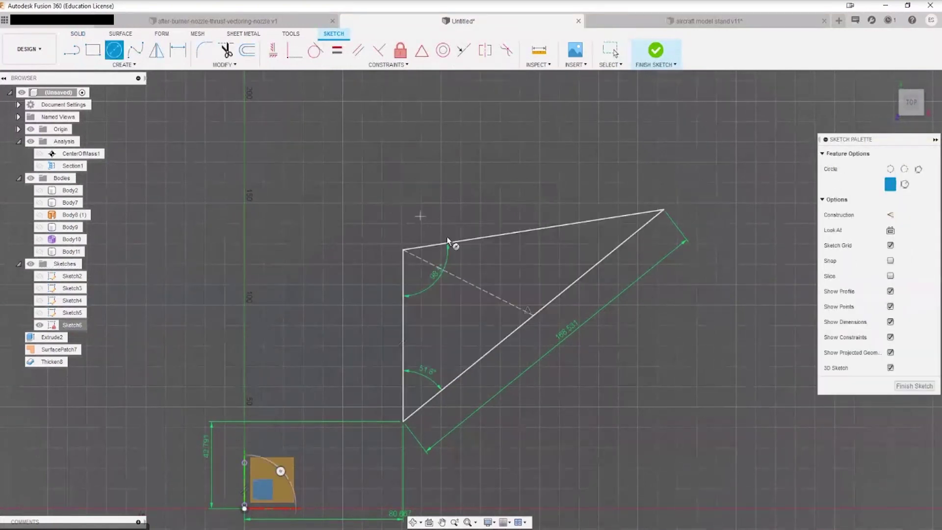
{"action": "left_click", "coordinate": [468, 283]}
{"action": "left_click", "coordinate": [474, 296]}
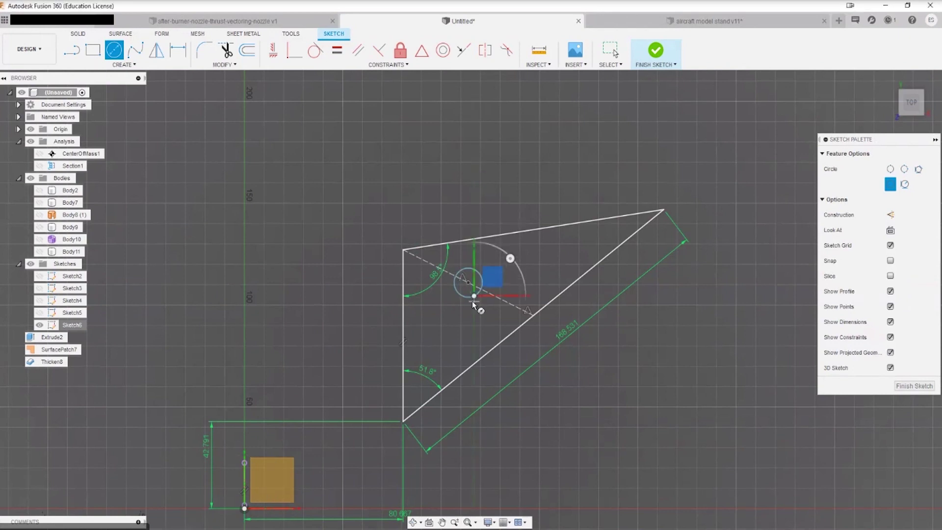
{"action": "left_click", "coordinate": [661, 54]}
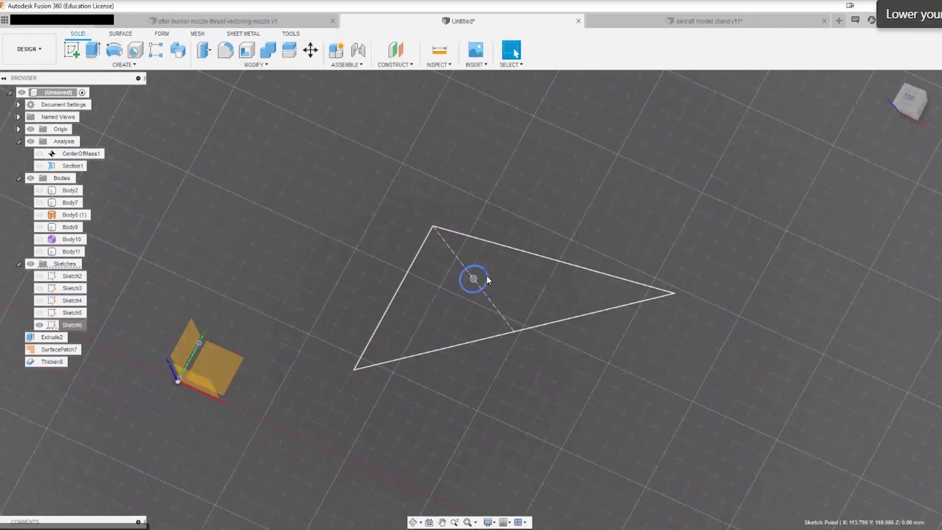
Enlarge the circle to about 27.9 mm in diameter and dimension it in the sketch with the proposed value.
{"action": "left_click", "coordinate": [502, 275]}
{"action": "right_click", "coordinate": [499, 275]}
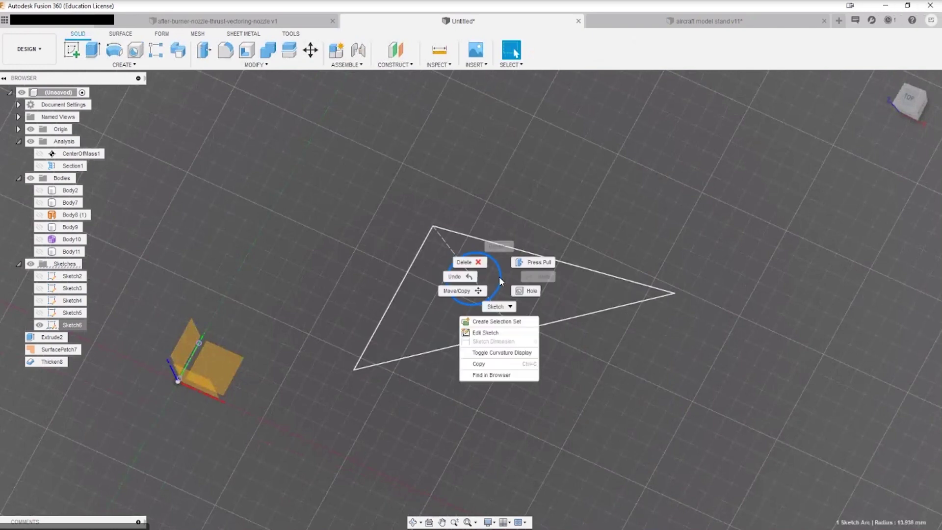
{"action": "left_click", "coordinate": [489, 331]}
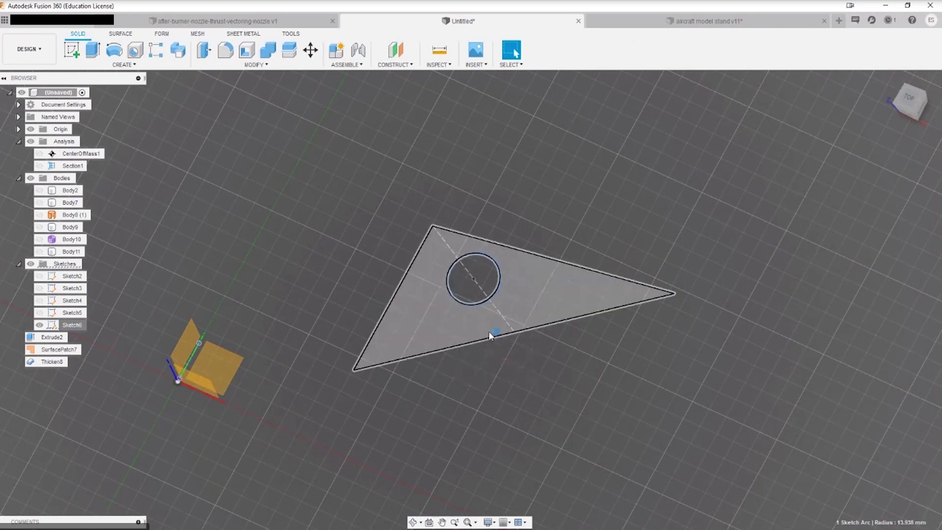
{"action": "key", "text": "d"}
{"action": "left_click", "coordinate": [495, 277]}
{"action": "left_click", "coordinate": [519, 271]}
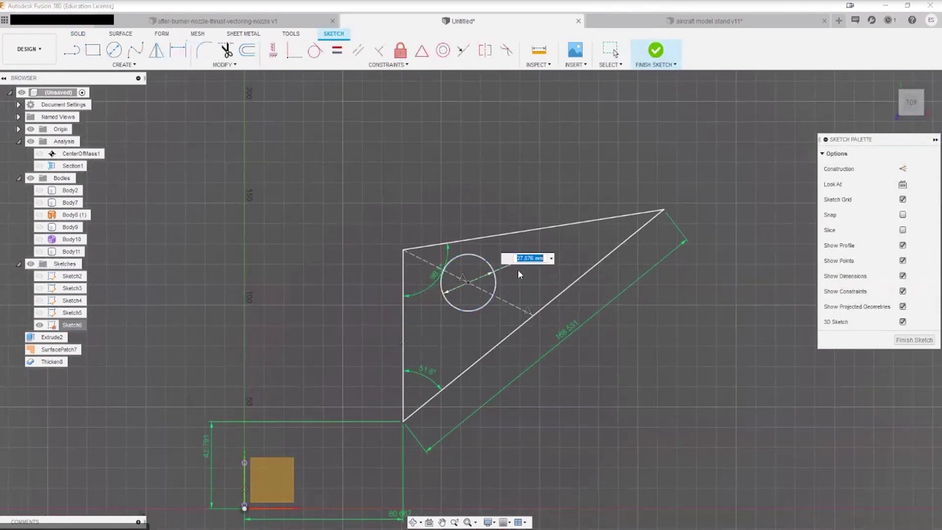
{"action": "key", "text": "Return"}
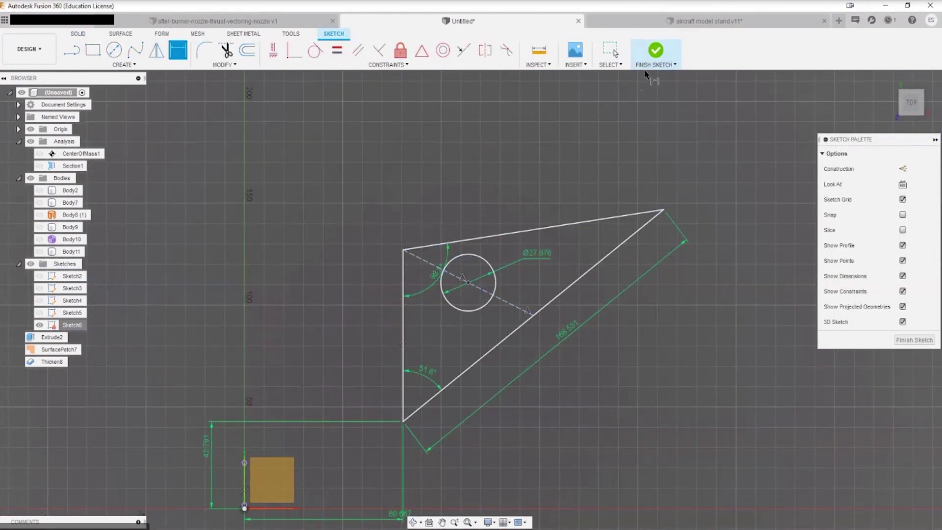
{"action": "left_click", "coordinate": [655, 51]}
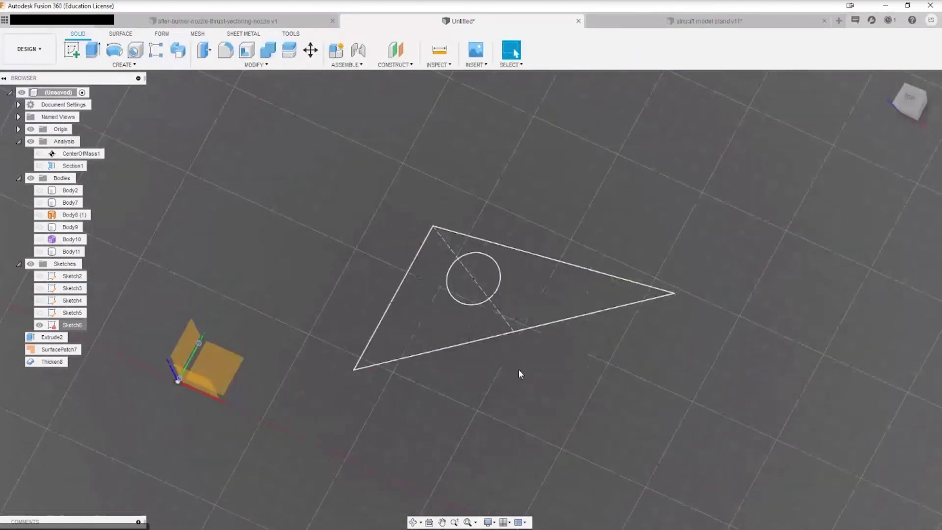
Extrude the triangle profile surrounding the circle about 124.7 mm as a new body.
{"action": "key", "text": "e"}
{"action": "left_click", "coordinate": [526, 292]}
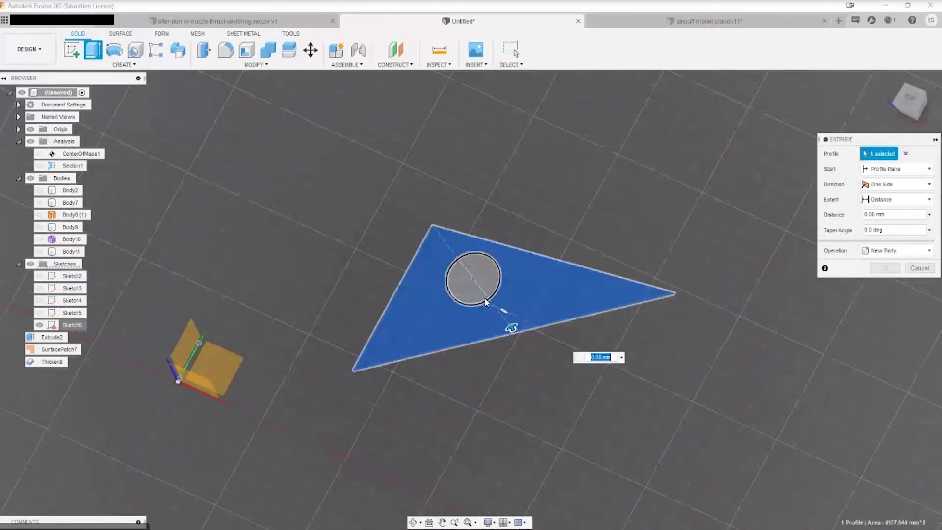
{"action": "left_click_drag", "start_coordinate": [512, 329], "coordinate": [440, 241]}
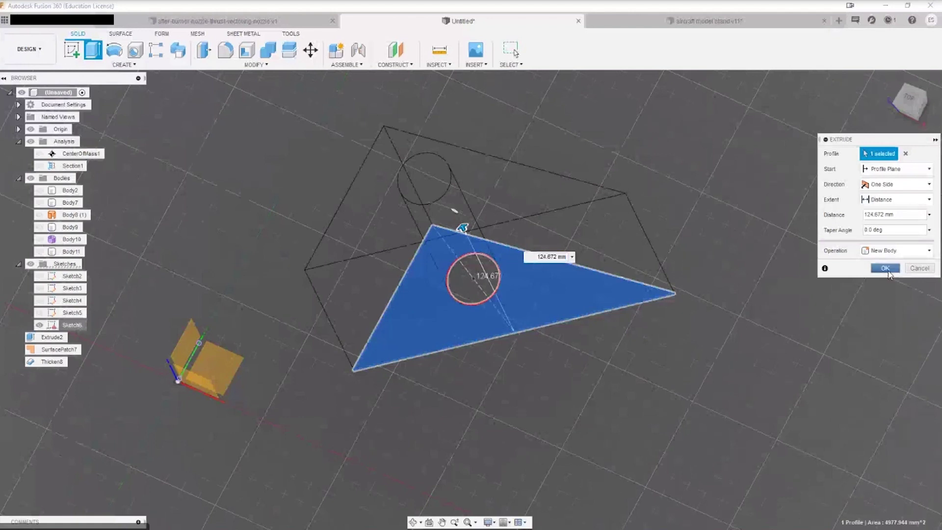
{"action": "left_click", "coordinate": [886, 270]}
Set the visual style to Shaded with Hidden Edges and view the extruded body from the front.
{"action": "left_click", "coordinate": [490, 523]}
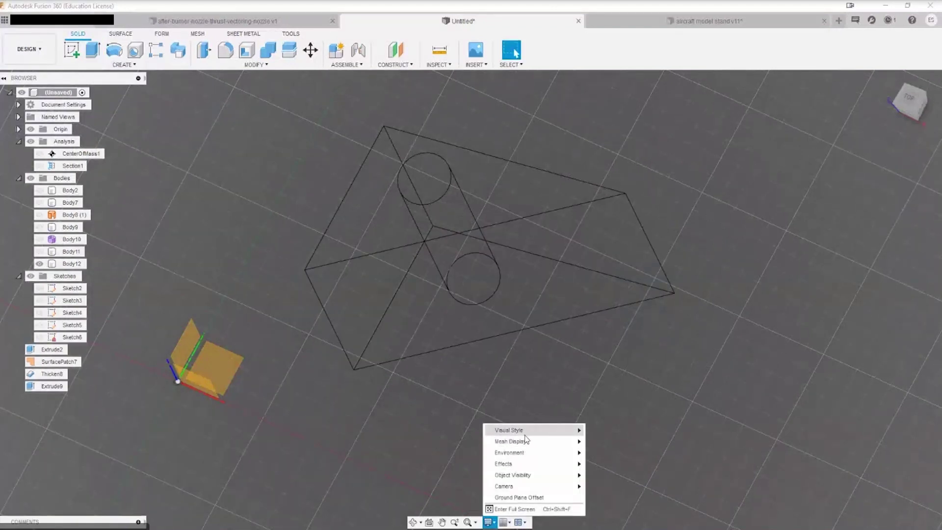
{"action": "mouse_move", "coordinate": [535, 436]}
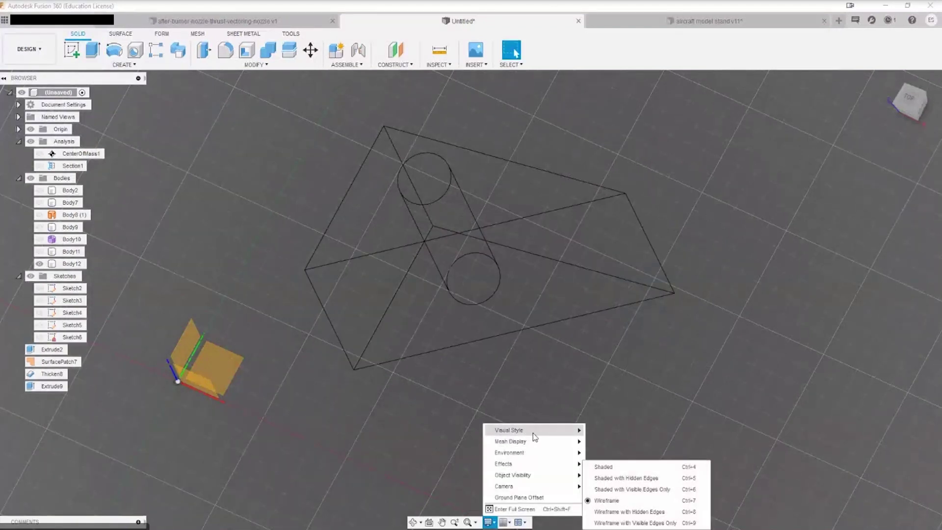
{"action": "left_click", "coordinate": [619, 479]}
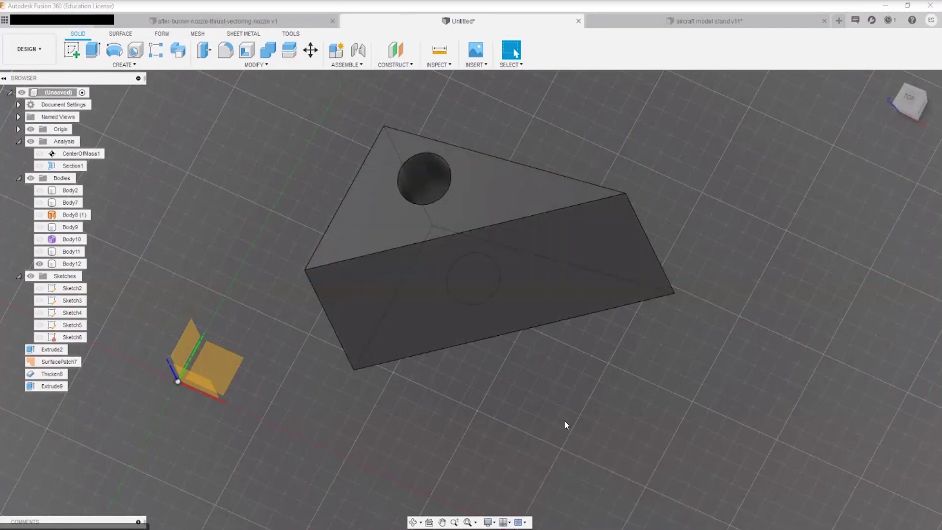
{"action": "middle_click_drag", "start_coordinate": [547, 340], "coordinate": [625, 285], "text": "shift"}
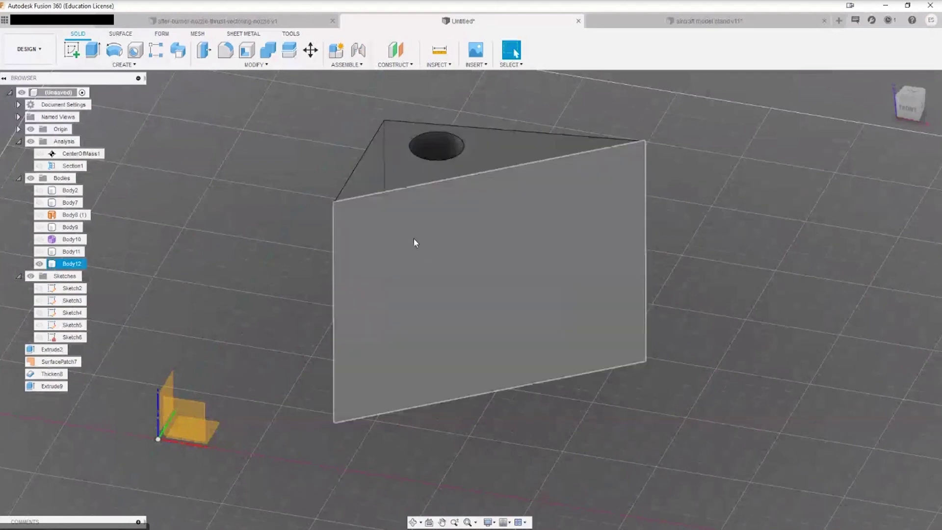
{"action": "middle_click_drag", "start_coordinate": [625, 341], "coordinate": [599, 354], "text": "shift"}
{"action": "left_click", "coordinate": [599, 354]}
{"action": "left_click", "coordinate": [689, 422]}
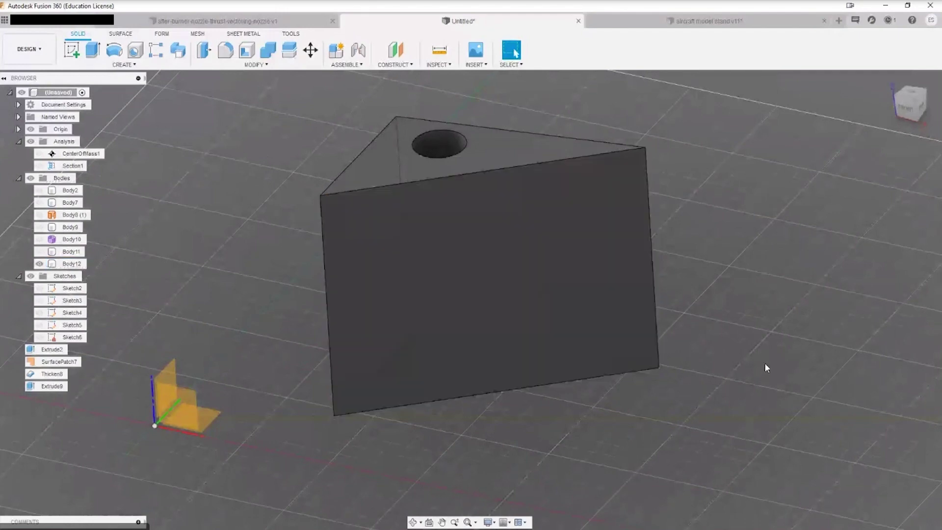
Sketch a centre-diameter circle on the upper part of the body's large front face, and finish the sketch.
{"action": "mouse_move", "coordinate": [742, 382]}
{"action": "middle_mouse_down", "text": "shift"}
{"action": "mouse_move", "coordinate": [756, 363]}
{"action": "mouse_move", "coordinate": [789, 358]}
{"action": "mouse_move", "coordinate": [736, 375]}
{"action": "middle_mouse_up", "text": "shift"}
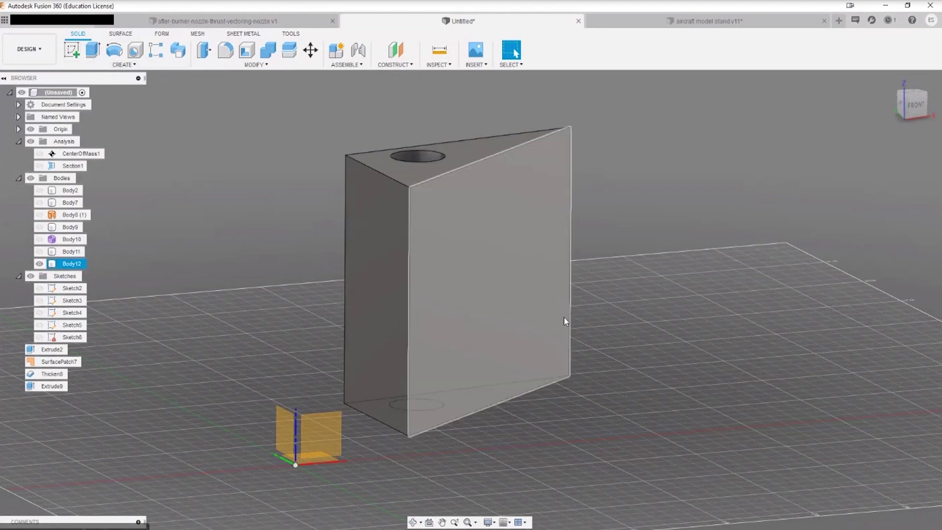
{"action": "left_click", "coordinate": [72, 50]}
{"action": "left_click", "coordinate": [486, 270]}
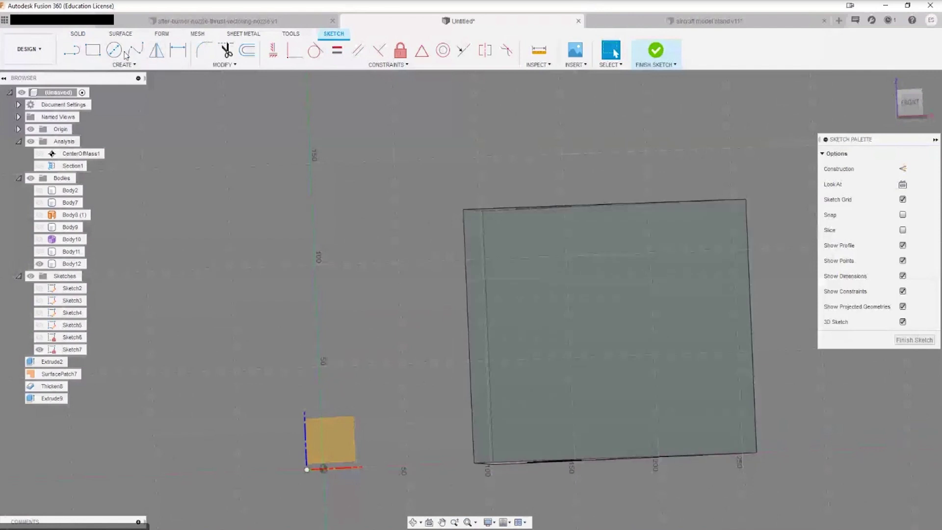
{"action": "key", "text": "c"}
{"action": "left_click", "coordinate": [579, 286]}
{"action": "left_click", "coordinate": [611, 328]}
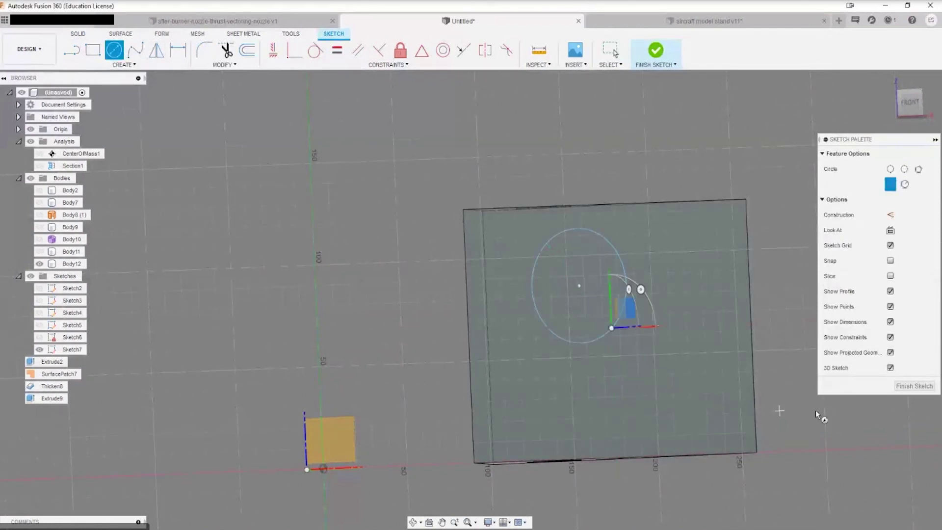
{"action": "left_click", "coordinate": [914, 386]}
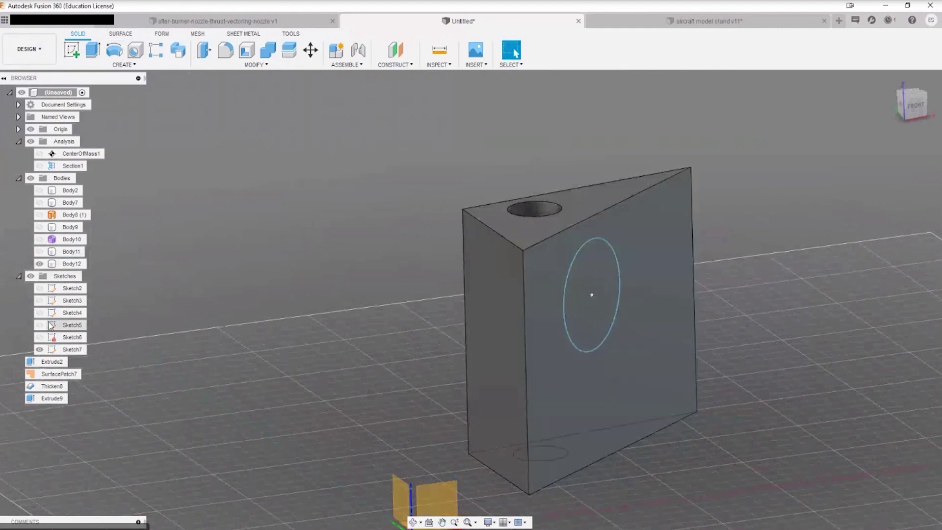
Hide the circle sketch, draw a small upright rectangle in a new sketch on the same face, and finish it.
{"action": "left_click", "coordinate": [39, 349]}
{"action": "left_click", "coordinate": [72, 50]}
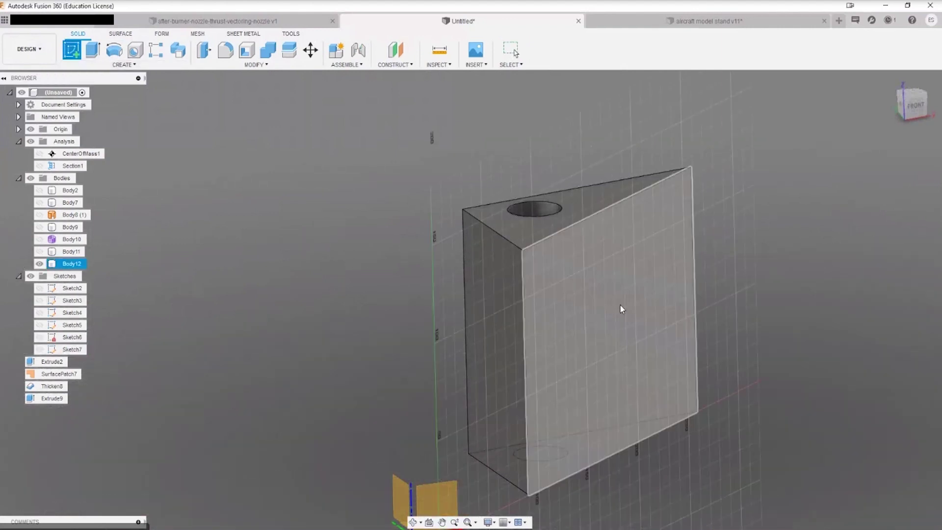
{"action": "left_click", "coordinate": [621, 306]}
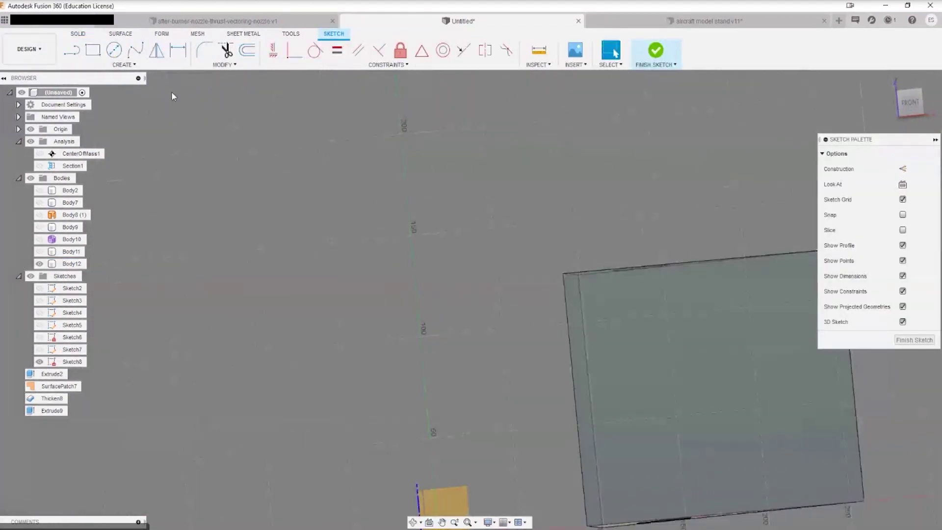
{"action": "left_click", "coordinate": [93, 50]}
{"action": "left_click", "coordinate": [771, 403]}
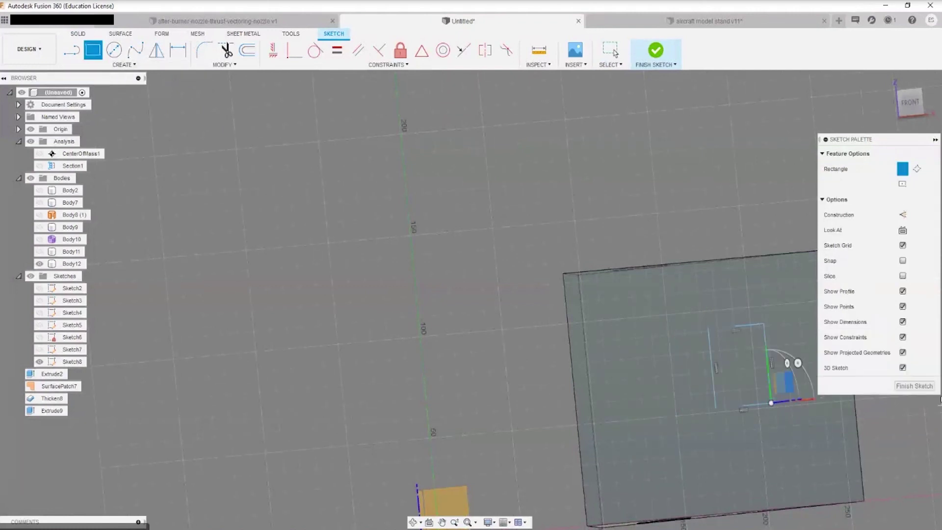
{"action": "left_click", "coordinate": [914, 385]}
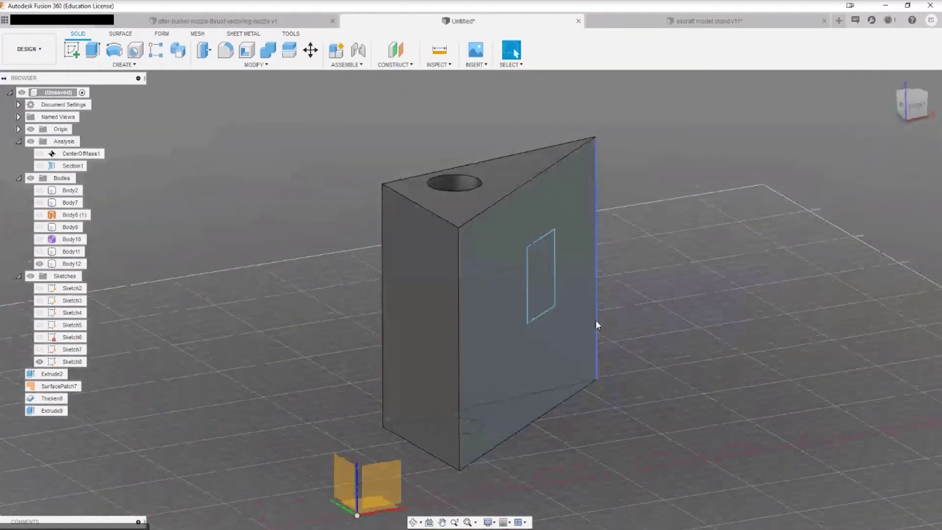
Show the circle sketch again and check which profiles can be selected where it overlaps the rectangle.
{"action": "left_click", "coordinate": [39, 349]}
{"action": "mouse_move", "coordinate": [544, 386]}
{"action": "middle_mouse_down", "text": "shift"}
{"action": "mouse_move", "coordinate": [549, 364]}
{"action": "mouse_move", "coordinate": [555, 393]}
{"action": "middle_mouse_up", "text": "shift"}
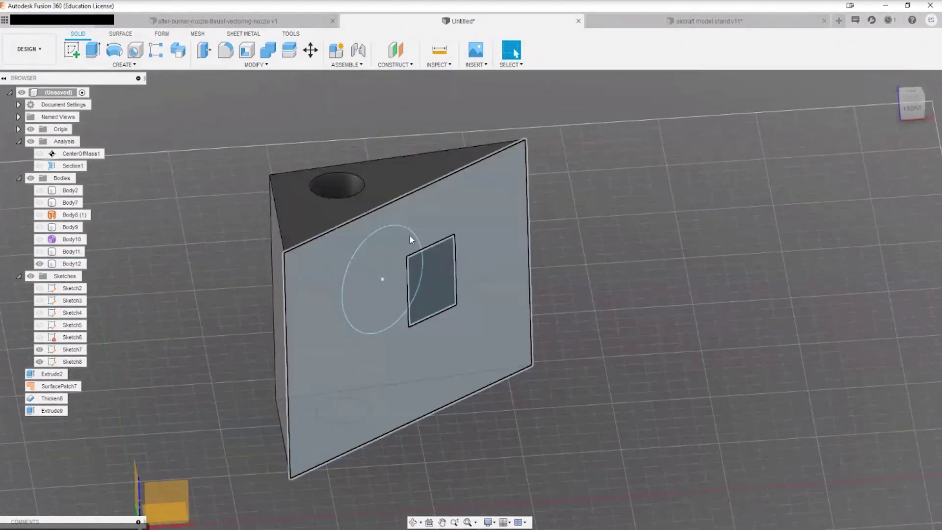
{"action": "left_click", "coordinate": [467, 205]}
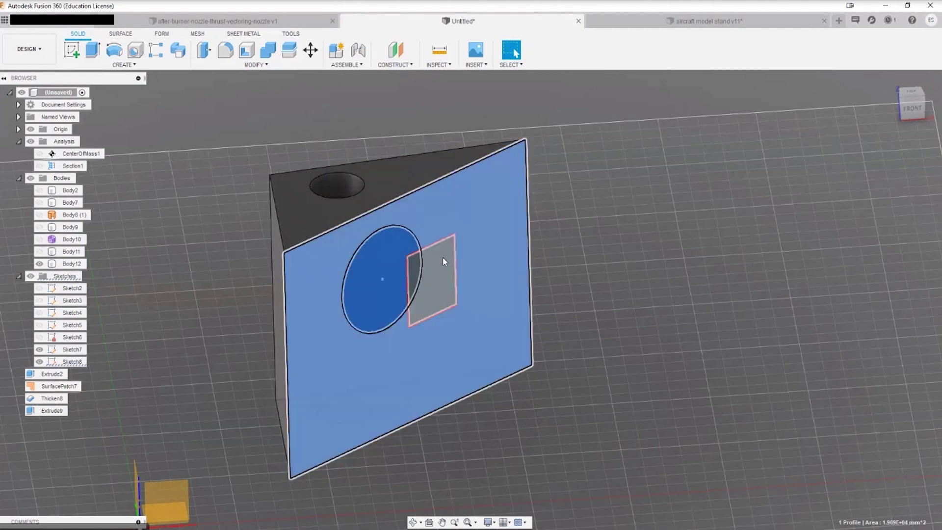
{"action": "left_click", "coordinate": [311, 217]}
{"action": "middle_click_drag", "start_coordinate": [311, 217], "coordinate": [350, 279], "text": "shift"}
{"action": "key", "text": "Escape"}
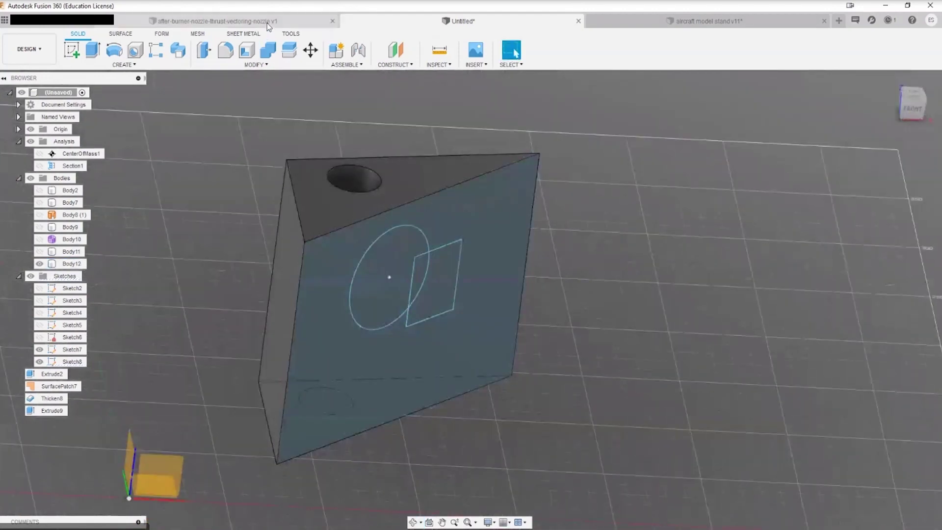
Examine the linkage parts of the after-burner nozzle model up close, and return to the untitled design.
{"action": "key", "text": "ctrl+Tab"}
{"action": "middle_click_drag", "start_coordinate": [594, 431], "coordinate": [538, 382]}
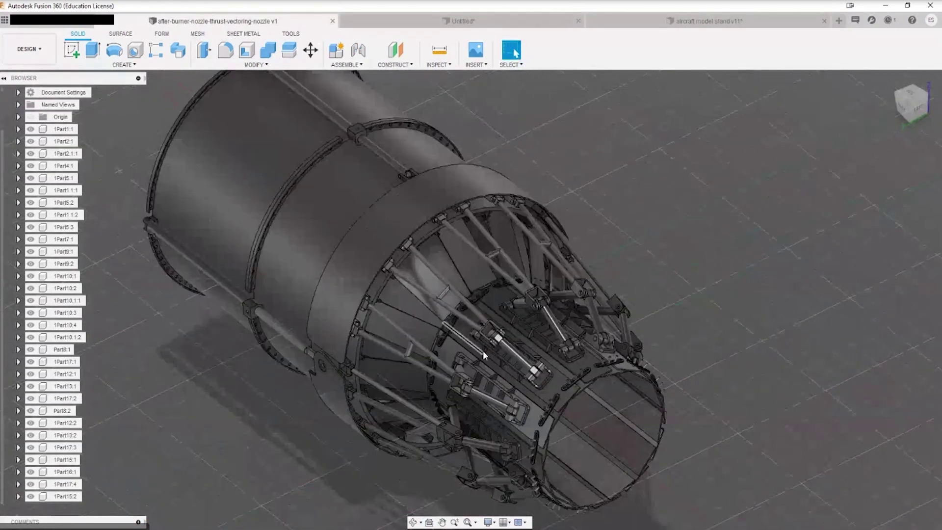
{"action": "scroll", "coordinate": [486, 356], "scroll_direction": "down", "scroll_amount": 5}
{"action": "scroll", "coordinate": [505, 362], "scroll_direction": "up", "scroll_amount": 5}
{"action": "scroll", "coordinate": [516, 371], "scroll_direction": "up", "scroll_amount": 5}
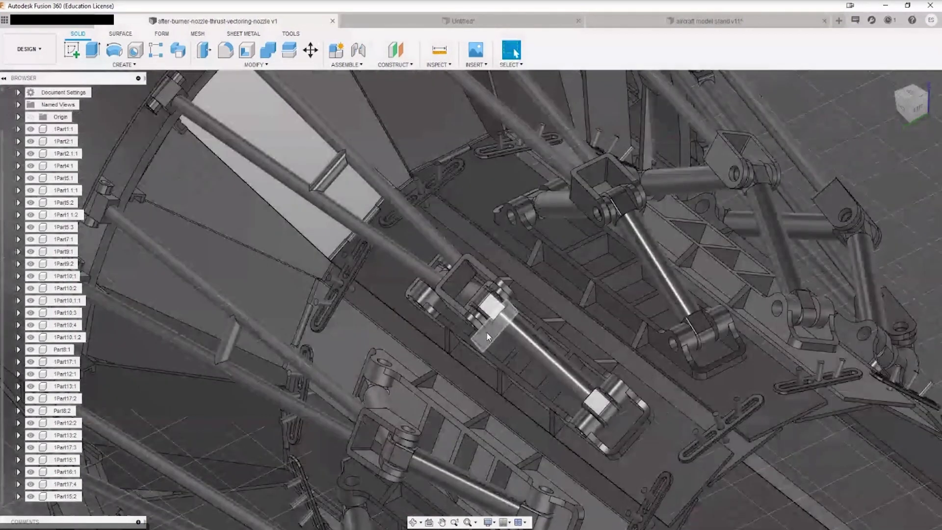
{"action": "key", "text": "ctrl+Tab"}
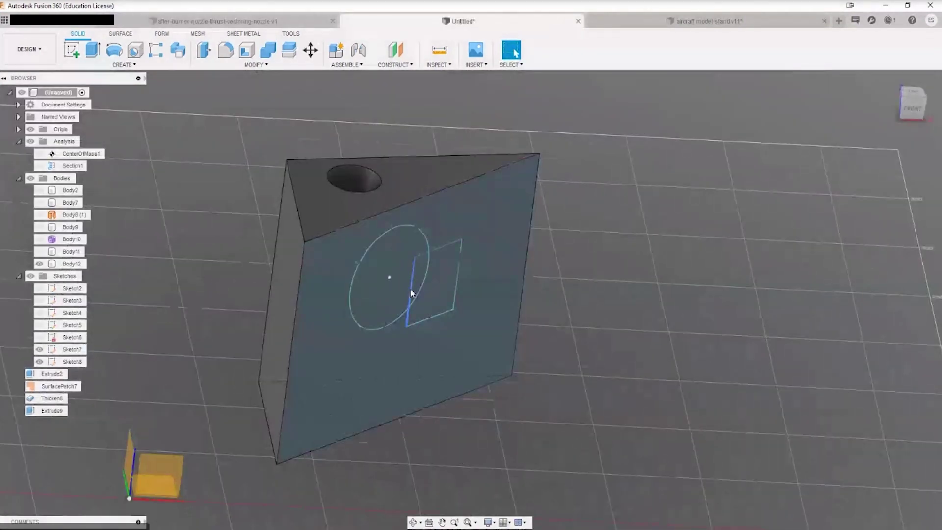
Delete the circle and rectangle sketches, Sketch7 and Sketch8.
{"action": "left_click", "coordinate": [62, 352]}
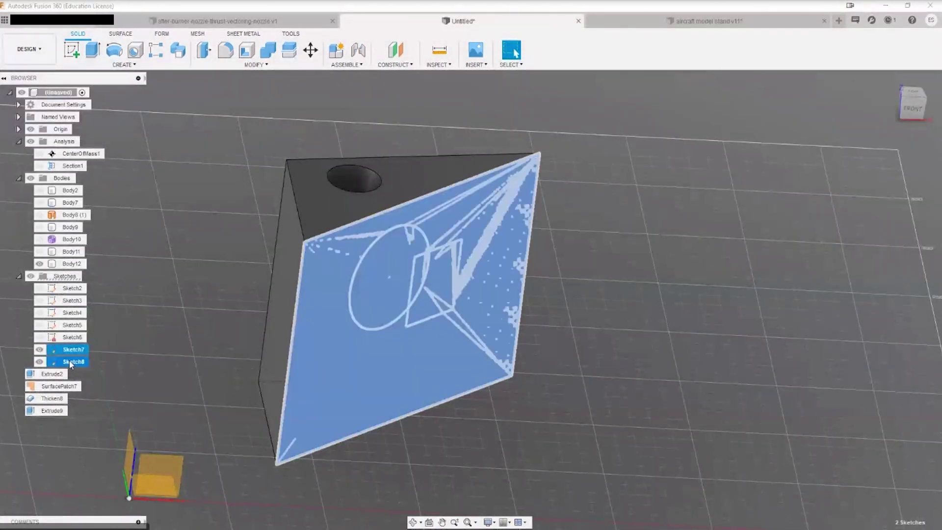
{"action": "left_click", "coordinate": [73, 362], "text": "ctrl"}
{"action": "key", "text": "Delete"}
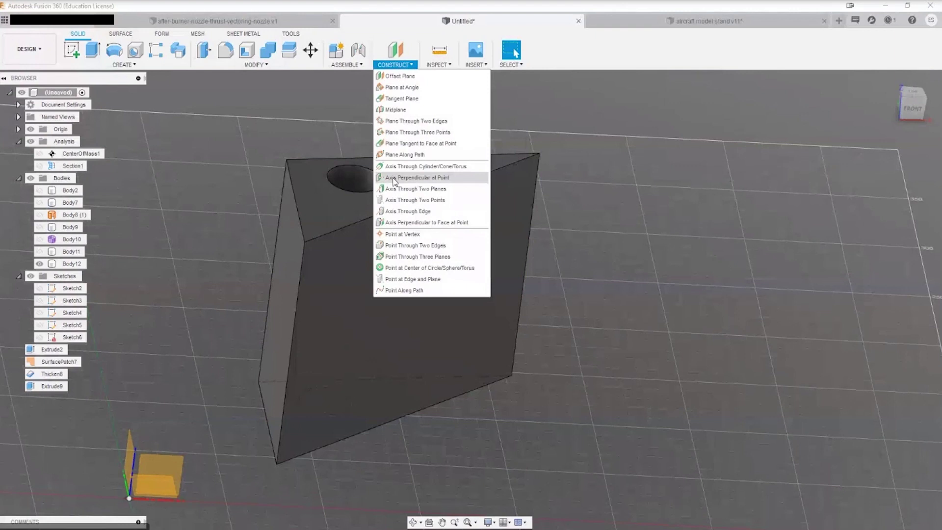
Create an offset construction plane in front of the body's large front face.
{"action": "left_click", "coordinate": [398, 76]}
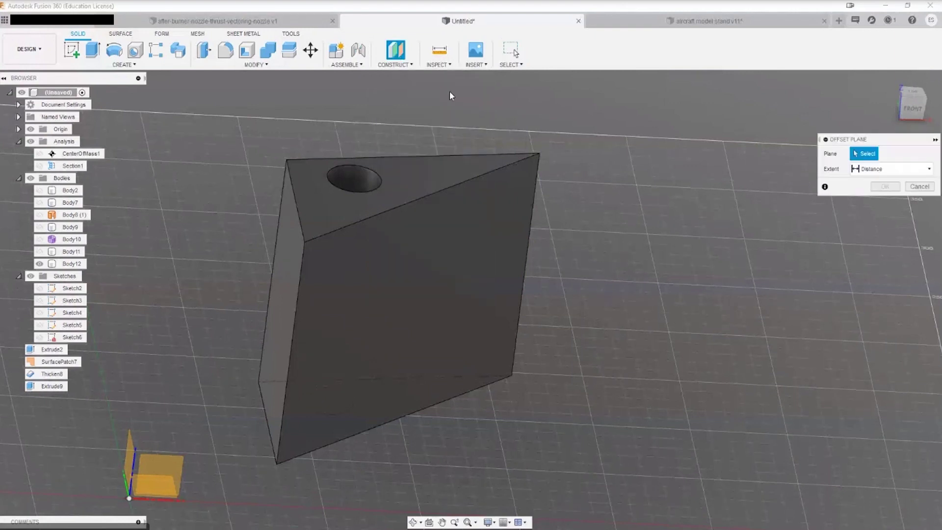
{"action": "left_click", "coordinate": [400, 64]}
{"action": "left_click", "coordinate": [404, 67]}
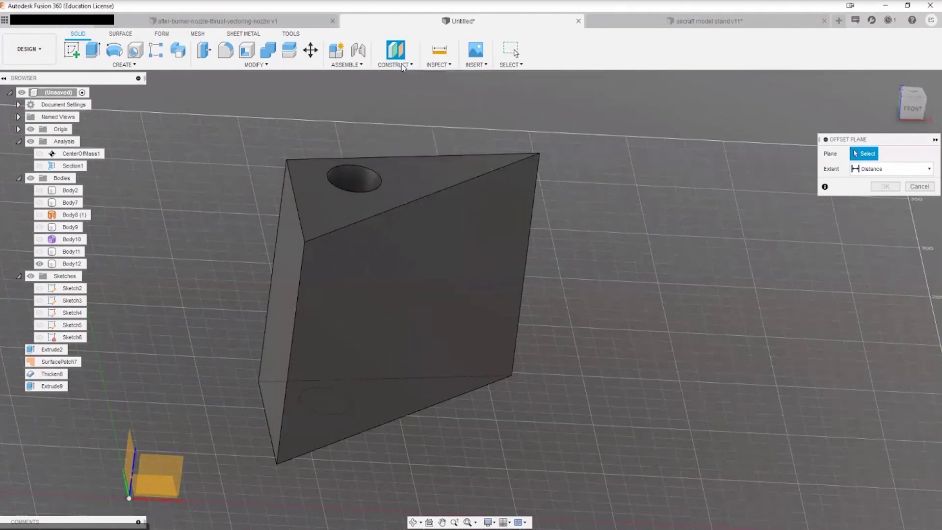
{"action": "left_click", "coordinate": [403, 67]}
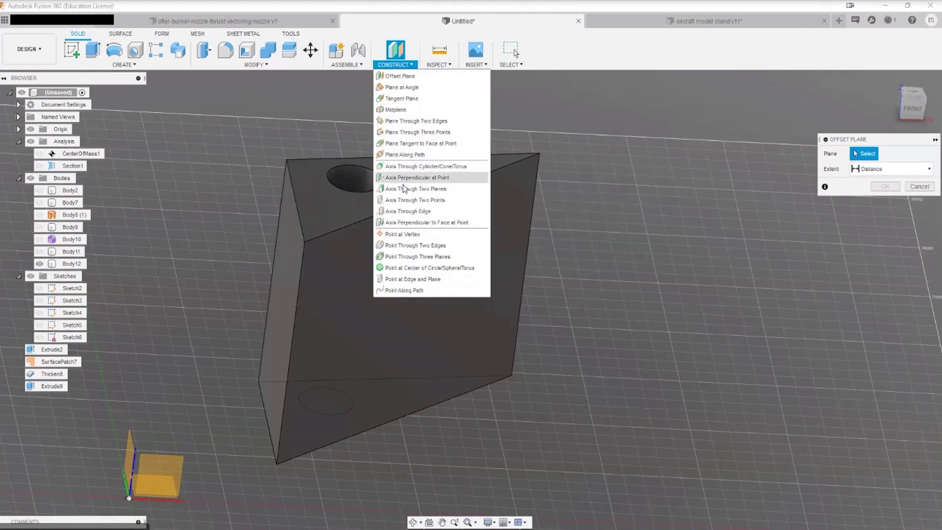
{"action": "left_click", "coordinate": [414, 76]}
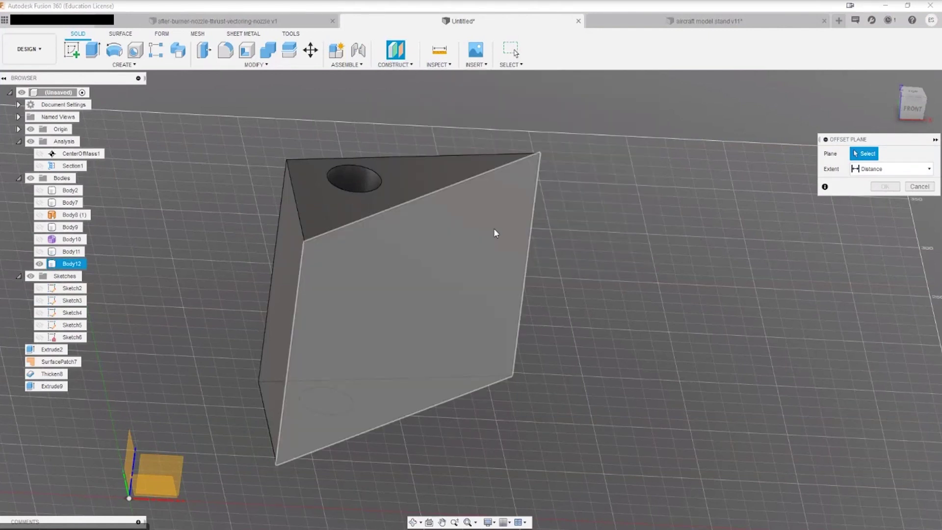
{"action": "left_click", "coordinate": [455, 286]}
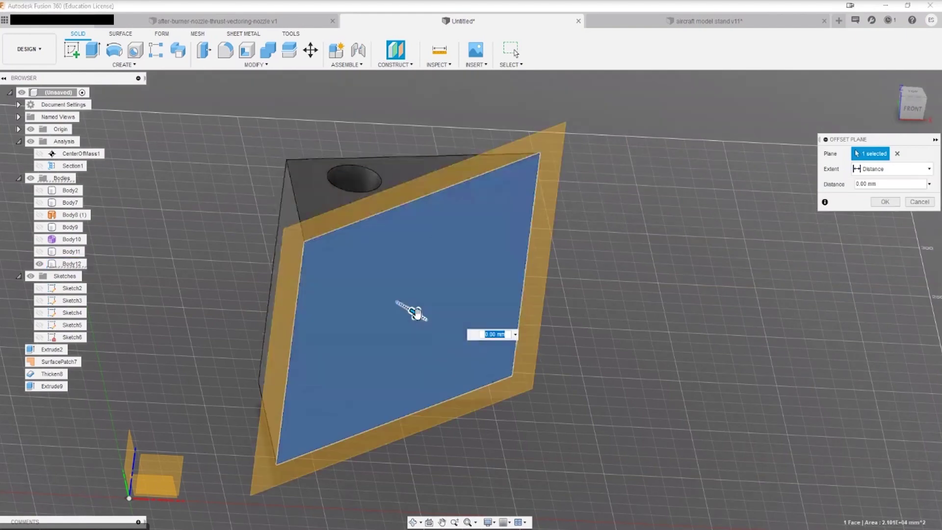
{"action": "left_click_drag", "start_coordinate": [415, 312], "coordinate": [542, 406]}
{"action": "left_click", "coordinate": [884, 202]}
Create a new sketch on the offset plane and finish it without drawing any geometry.
{"action": "middle_click_drag", "start_coordinate": [895, 208], "coordinate": [697, 289], "text": "shift"}
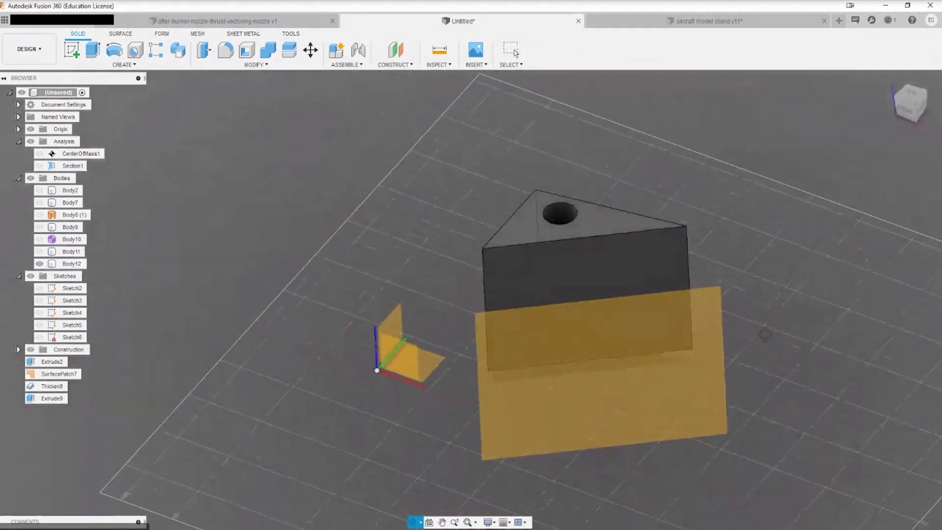
{"action": "left_click", "coordinate": [556, 282]}
{"action": "left_click", "coordinate": [652, 355]}
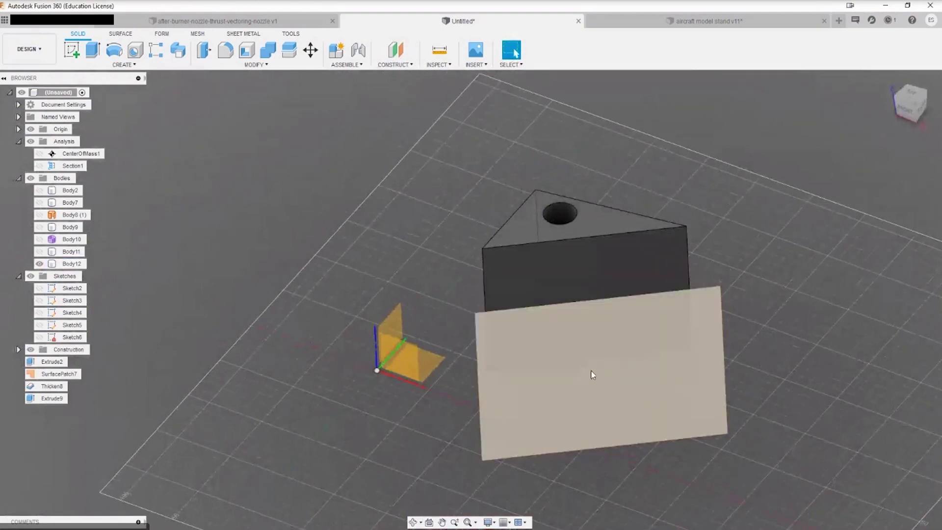
{"action": "middle_click_drag", "start_coordinate": [593, 375], "coordinate": [598, 315], "text": "shift"}
{"action": "middle_click_drag", "start_coordinate": [629, 343], "coordinate": [638, 309], "text": "shift"}
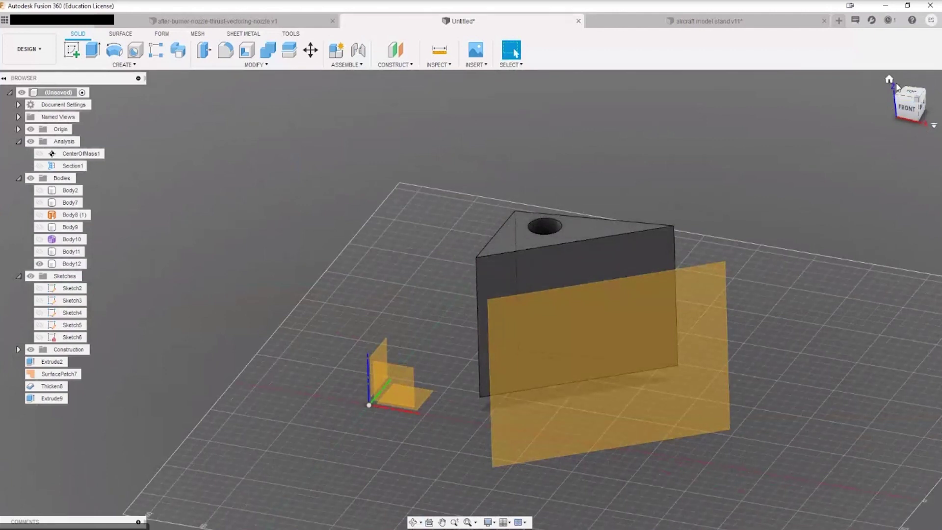
{"action": "middle_click_drag", "start_coordinate": [711, 329], "coordinate": [673, 334], "text": "shift"}
{"action": "left_click", "coordinate": [673, 333]}
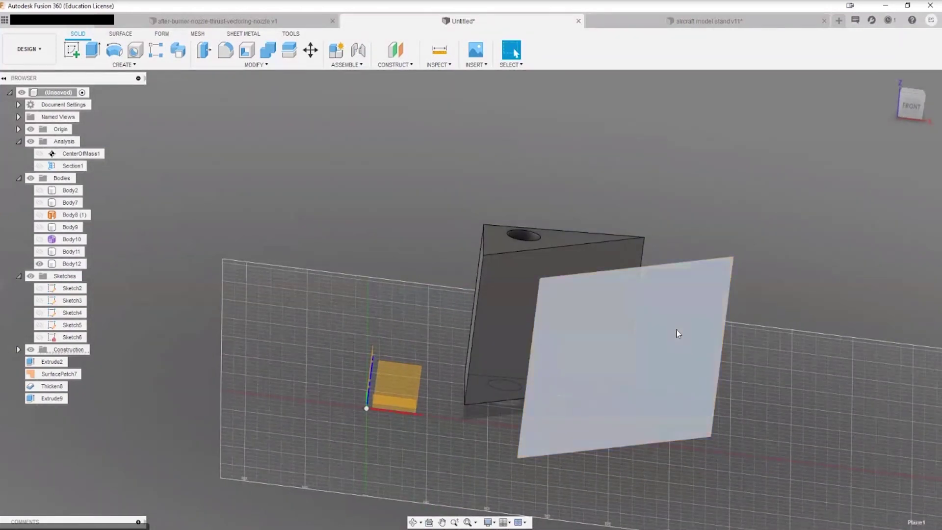
{"action": "right_click", "coordinate": [676, 329]}
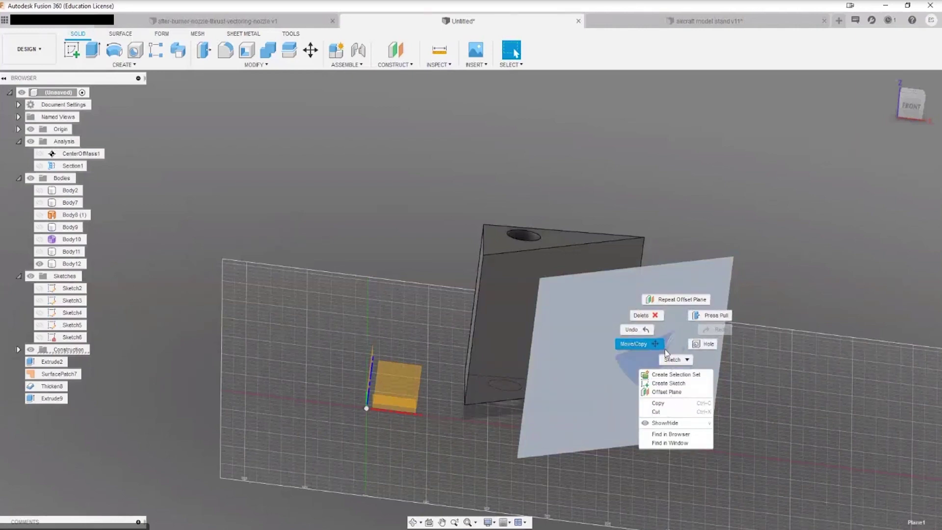
{"action": "left_click", "coordinate": [668, 383]}
{"action": "middle_click_drag", "start_coordinate": [703, 366], "coordinate": [721, 399], "text": "shift"}
{"action": "mouse_move", "coordinate": [643, 384]}
{"action": "middle_mouse_down", "text": "shift"}
{"action": "mouse_move", "coordinate": [665, 333]}
{"action": "mouse_move", "coordinate": [554, 304]}
{"action": "mouse_move", "coordinate": [582, 305]}
{"action": "mouse_move", "coordinate": [585, 349]}
{"action": "mouse_move", "coordinate": [604, 326]}
{"action": "mouse_move", "coordinate": [538, 300]}
{"action": "mouse_move", "coordinate": [505, 267]}
{"action": "middle_mouse_up", "text": "shift"}
{"action": "left_click", "coordinate": [914, 340]}
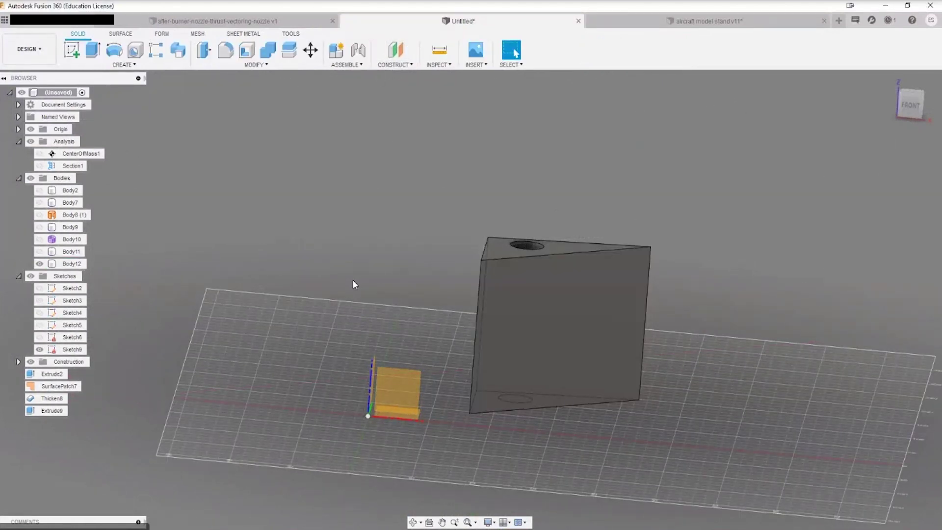
{"action": "middle_click_drag", "start_coordinate": [446, 189], "coordinate": [391, 182]}
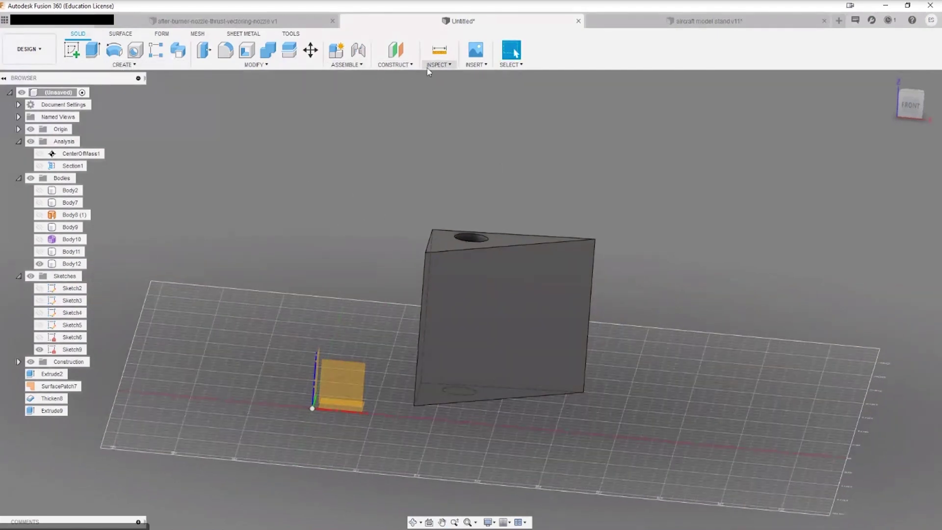
{"action": "left_click", "coordinate": [398, 65]}
{"action": "left_click", "coordinate": [399, 65]}
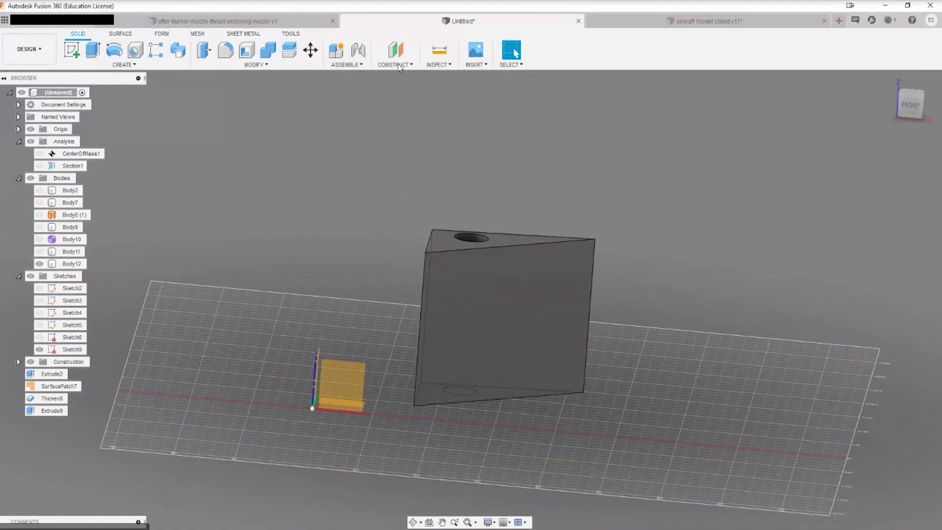
{"action": "left_click", "coordinate": [347, 65]}
{"action": "left_click", "coordinate": [346, 66]}
Collapse the Analysis, Bodies and Sketches folders in the browser tree.
{"action": "left_click", "coordinate": [19, 141]}
{"action": "left_click", "coordinate": [19, 155]}
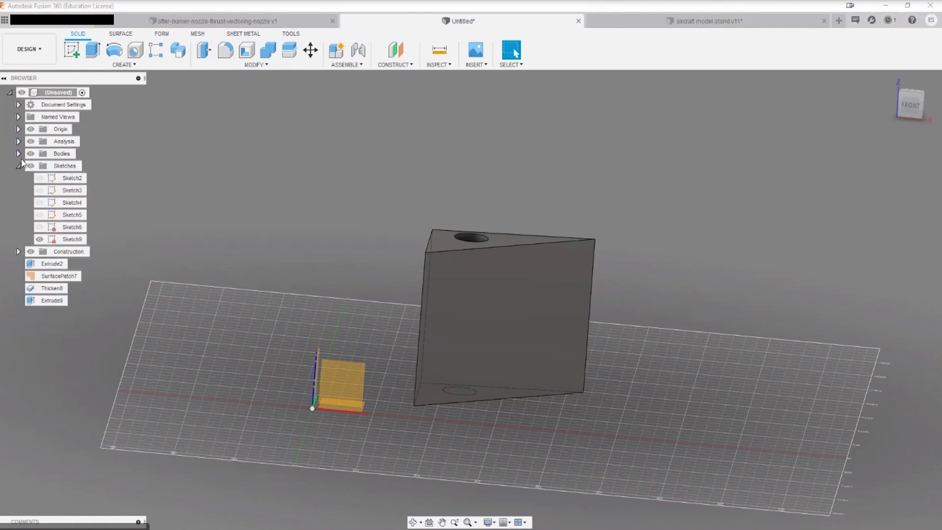
{"action": "left_click", "coordinate": [19, 166]}
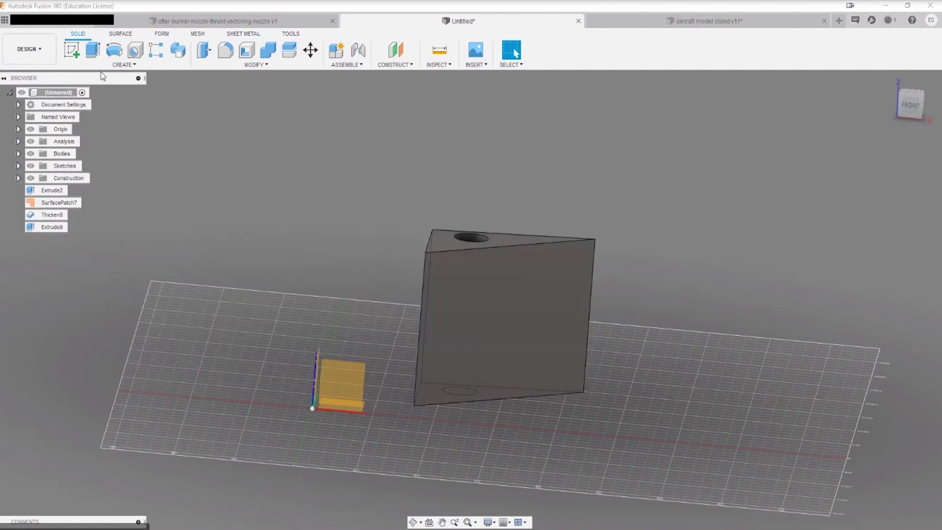
{"action": "left_click", "coordinate": [47, 24]}
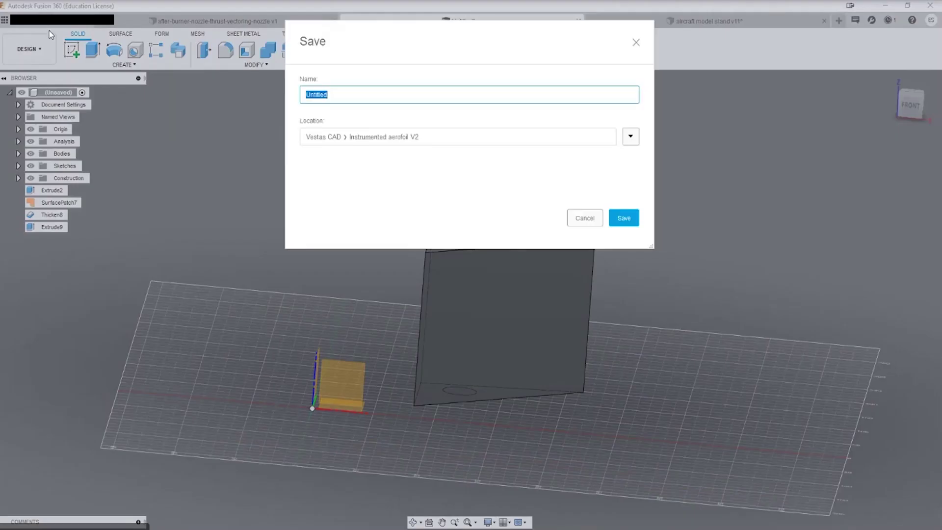
{"action": "type", "text": "cad sesh"}
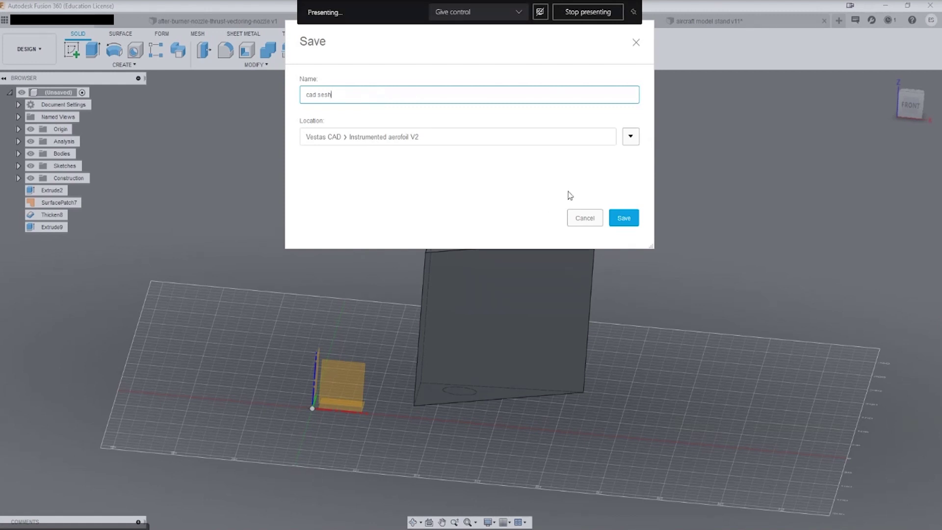
{"action": "left_click", "coordinate": [585, 218]}
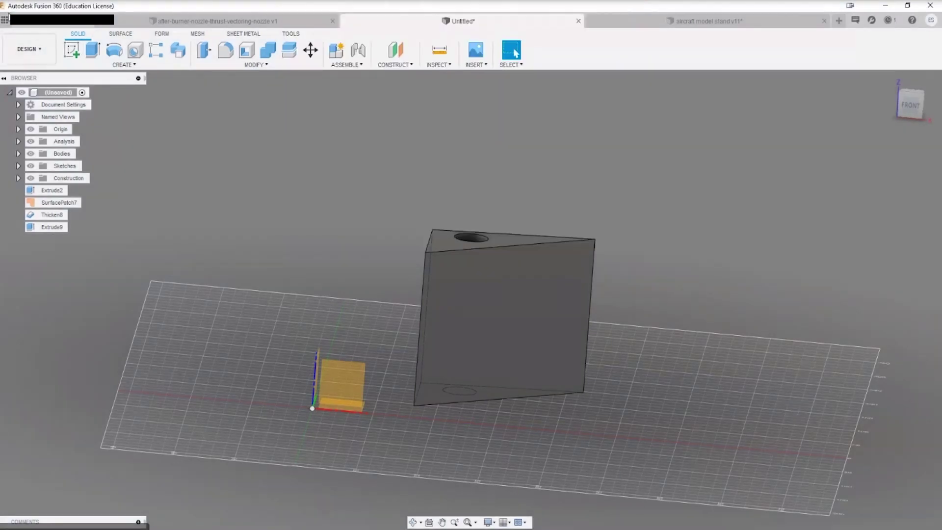
Create a new project named "cad sesh 1" from the list of all projects and open it.
{"action": "left_click", "coordinate": [4, 20]}
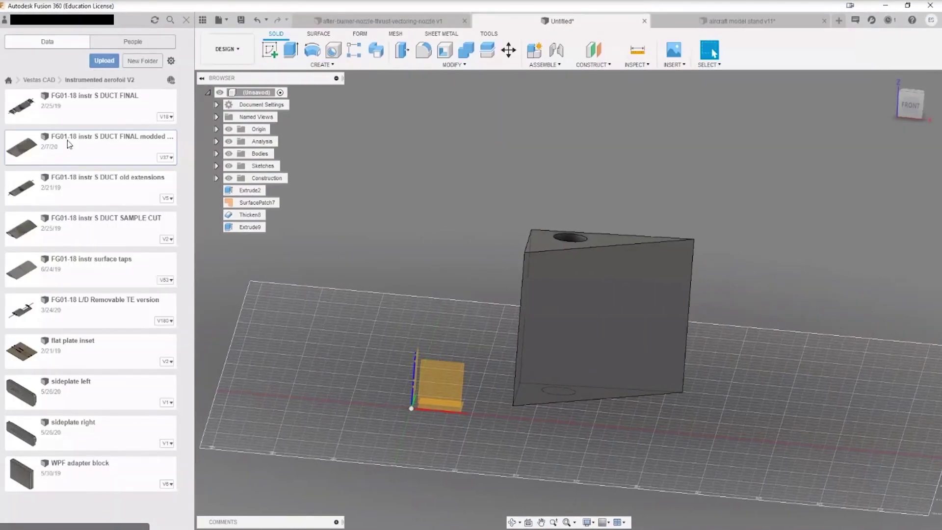
{"action": "left_click", "coordinate": [37, 80]}
{"action": "left_click", "coordinate": [9, 80]}
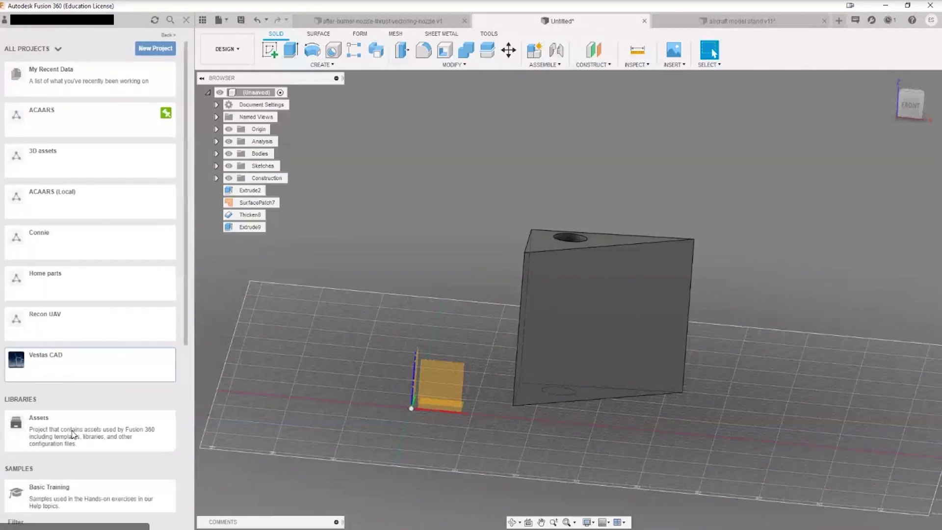
{"action": "left_click", "coordinate": [156, 49]}
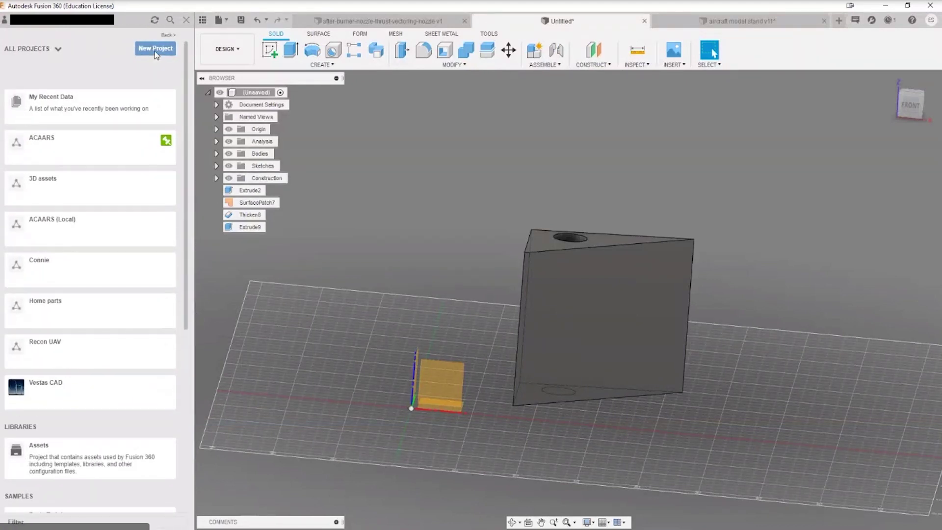
{"action": "type", "text": "cad sesh 1"}
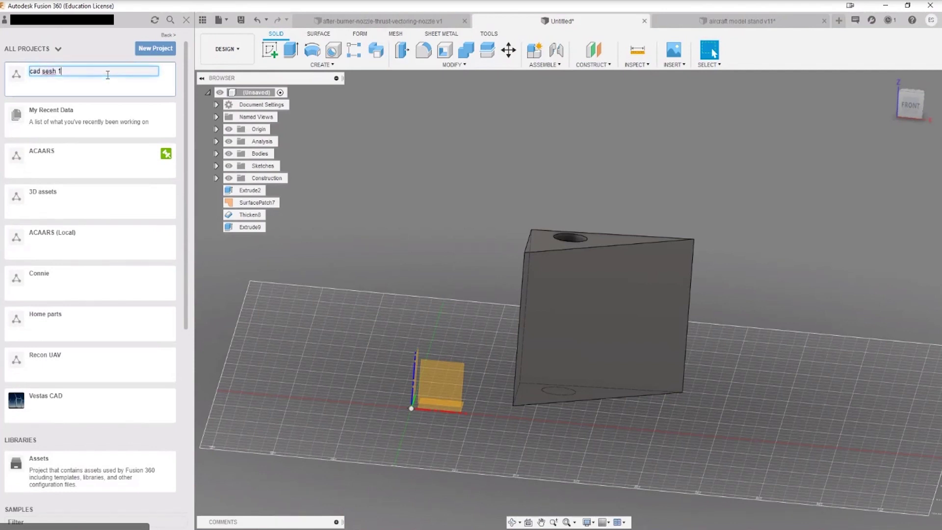
{"action": "key", "text": "Return"}
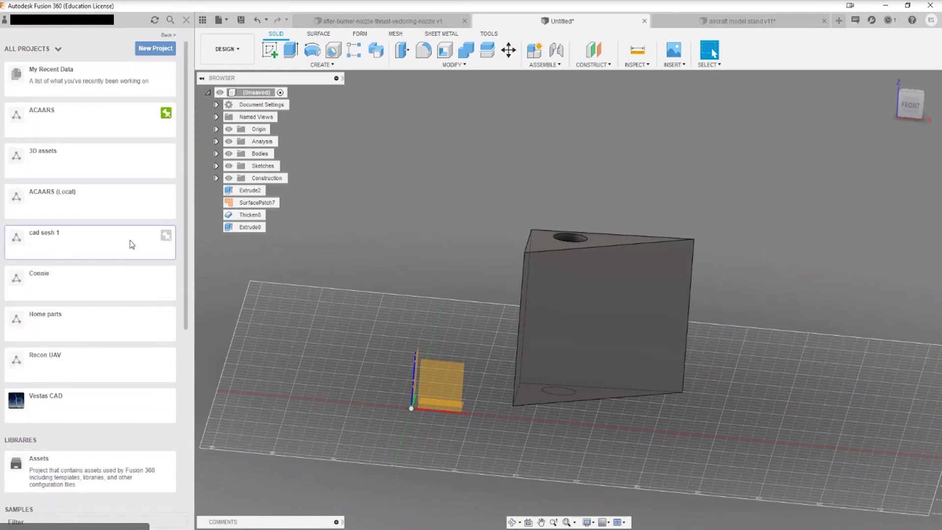
{"action": "left_click", "coordinate": [96, 251]}
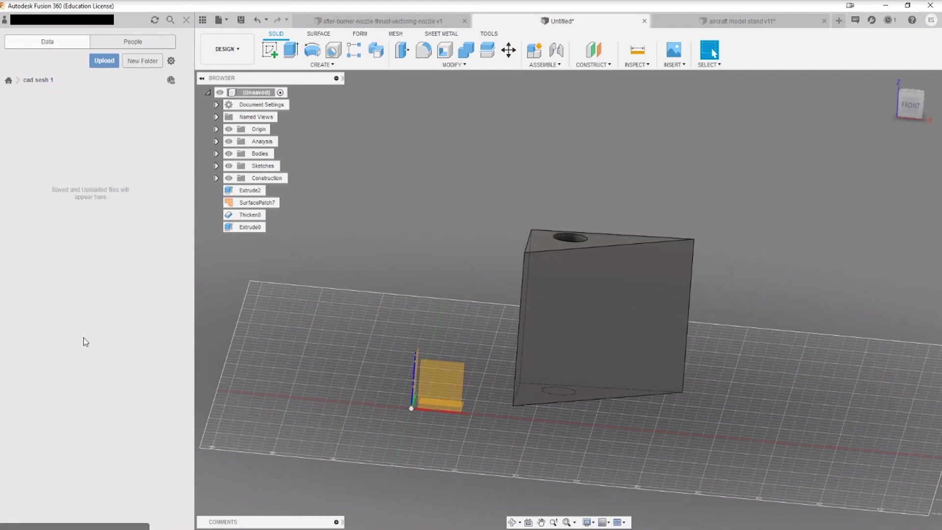
Save the untitled design as "poly 1" in the cad sesh 1 project.
{"action": "left_click", "coordinate": [240, 22]}
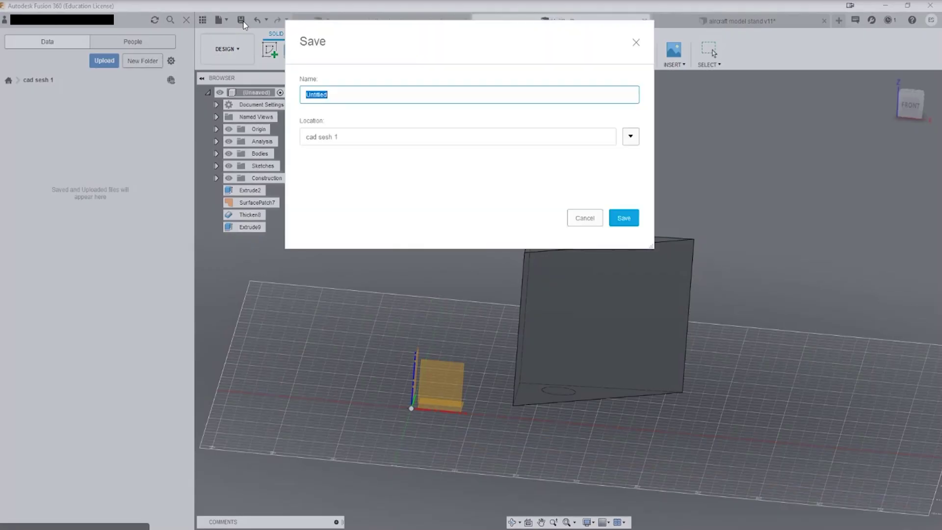
{"action": "type", "text": "poly 1"}
{"action": "left_click", "coordinate": [624, 218]}
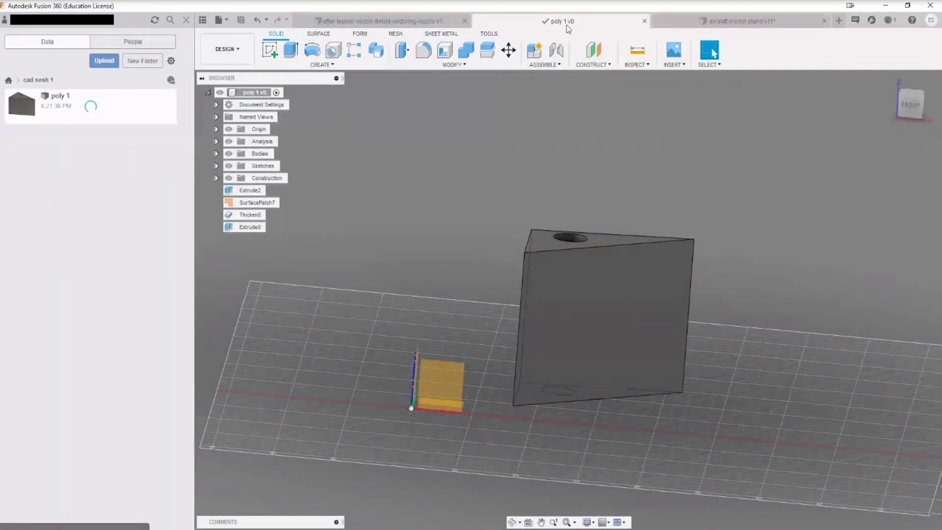
Close the aircraft model stand design without saving its changes.
{"action": "left_click", "coordinate": [778, 22]}
{"action": "left_click", "coordinate": [825, 20]}
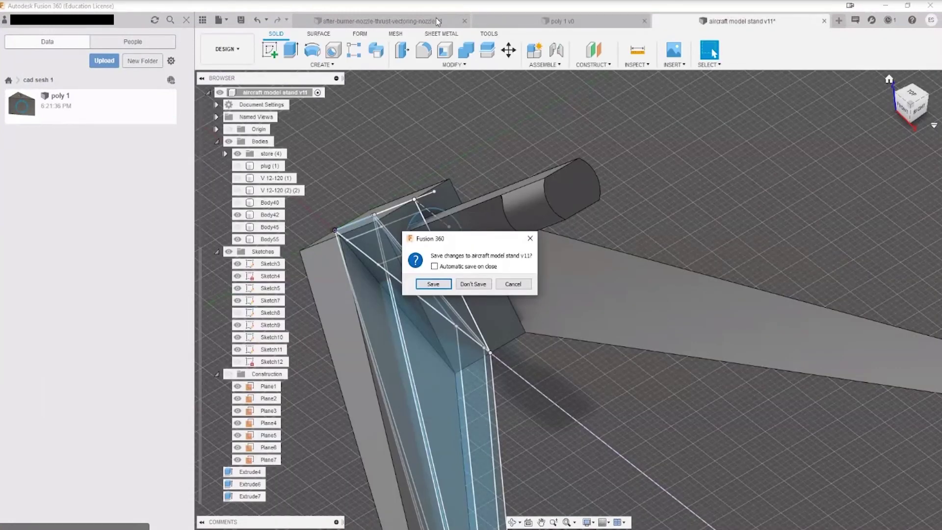
{"action": "left_click", "coordinate": [474, 281]}
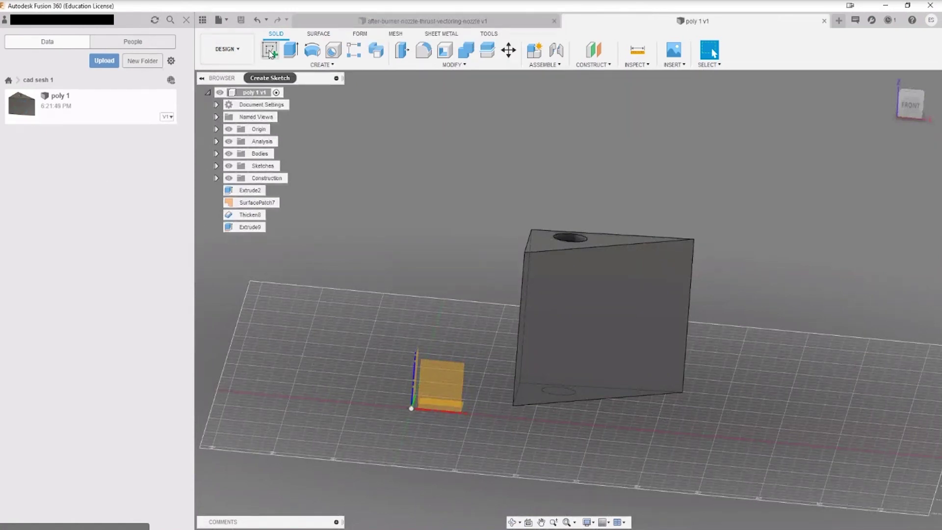
Start a new design and sketch a center-diameter circle at the origin on the horizontal plane, then finish the sketch.
{"action": "left_click", "coordinate": [218, 19]}
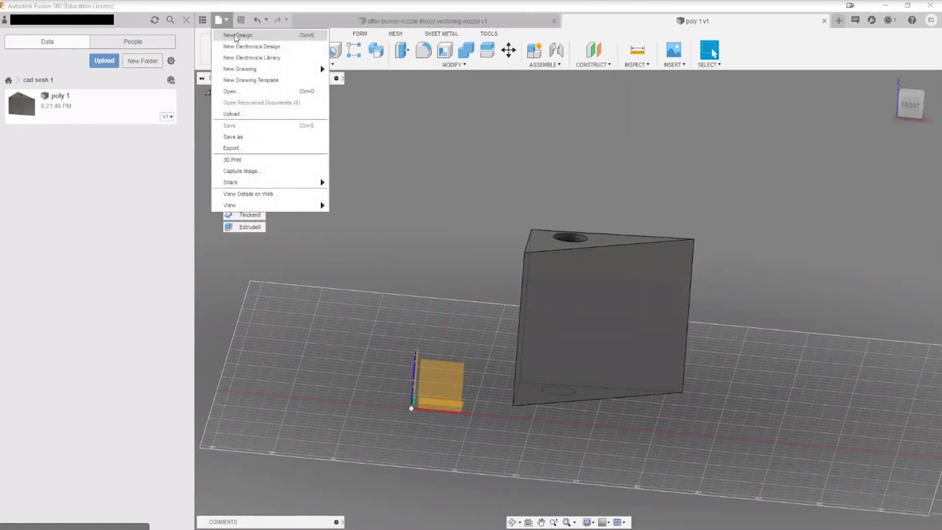
{"action": "left_click", "coordinate": [259, 39]}
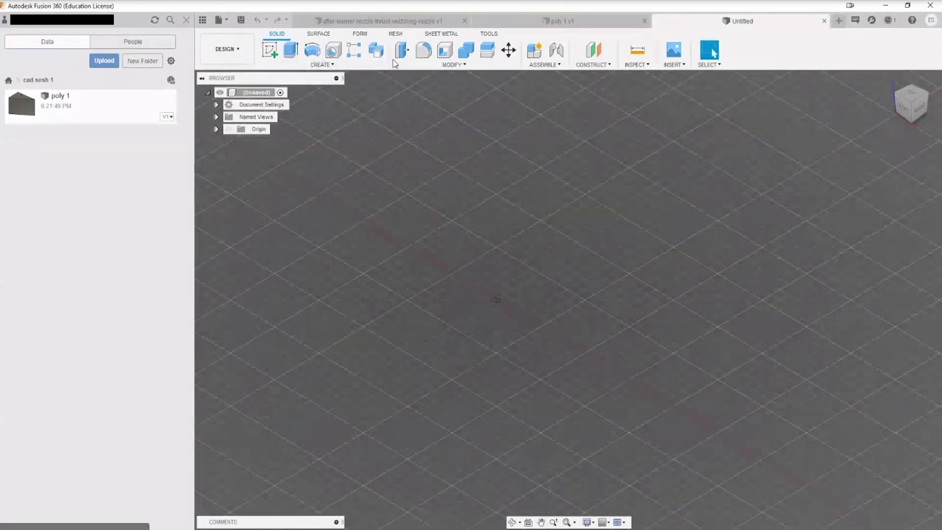
{"action": "left_click", "coordinate": [271, 45]}
{"action": "left_click", "coordinate": [543, 304]}
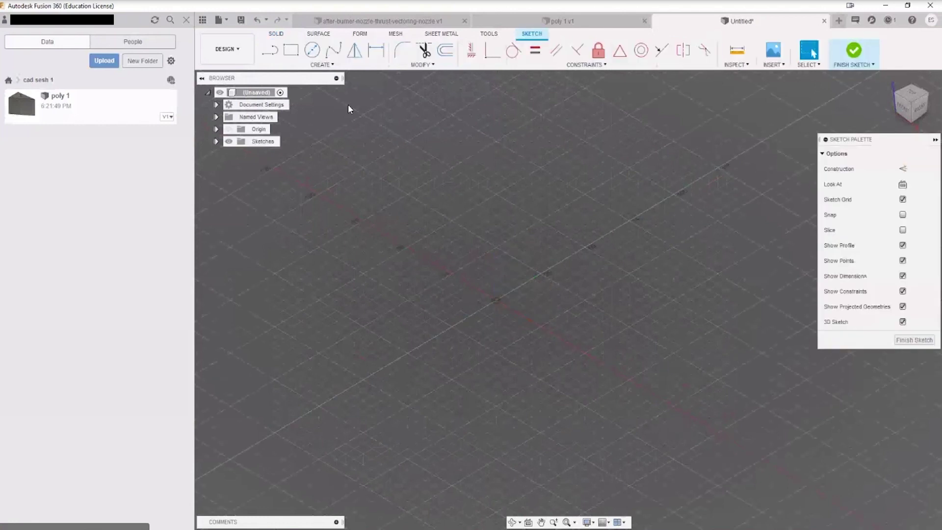
{"action": "left_click", "coordinate": [311, 53]}
{"action": "left_click", "coordinate": [496, 300]}
{"action": "left_click", "coordinate": [681, 382]}
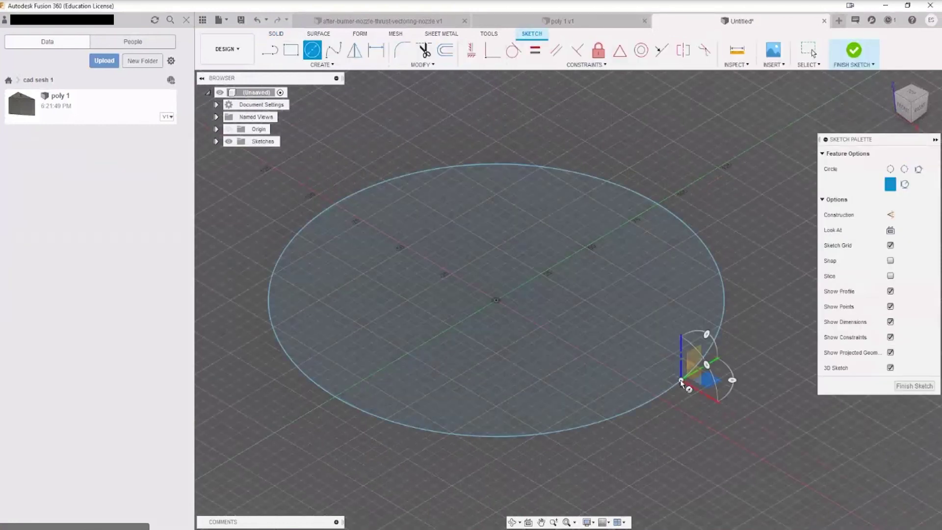
{"action": "left_click", "coordinate": [854, 51]}
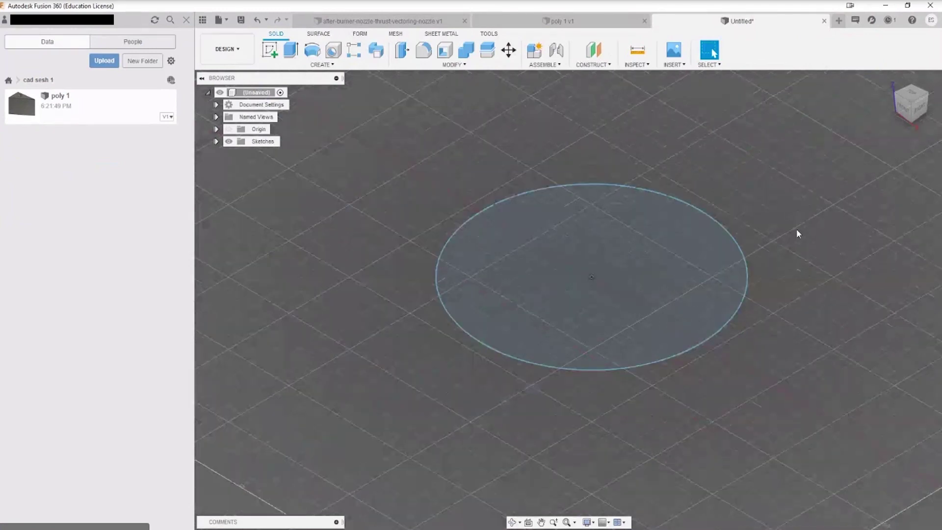
Extrude the circle upward about 152 mm as a new body.
{"action": "key", "text": "e"}
{"action": "left_click", "coordinate": [528, 339]}
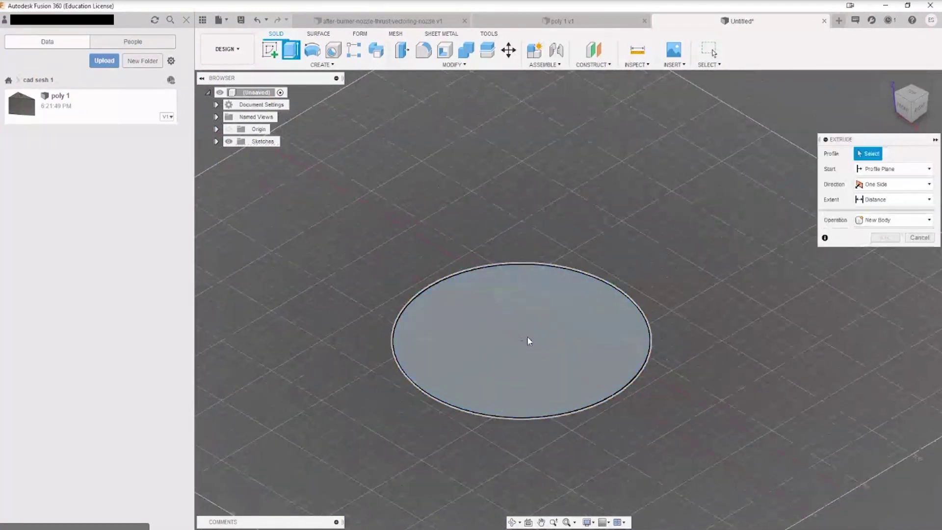
{"action": "left_click", "coordinate": [569, 332]}
{"action": "left_click_drag", "start_coordinate": [522, 294], "coordinate": [521, 137]}
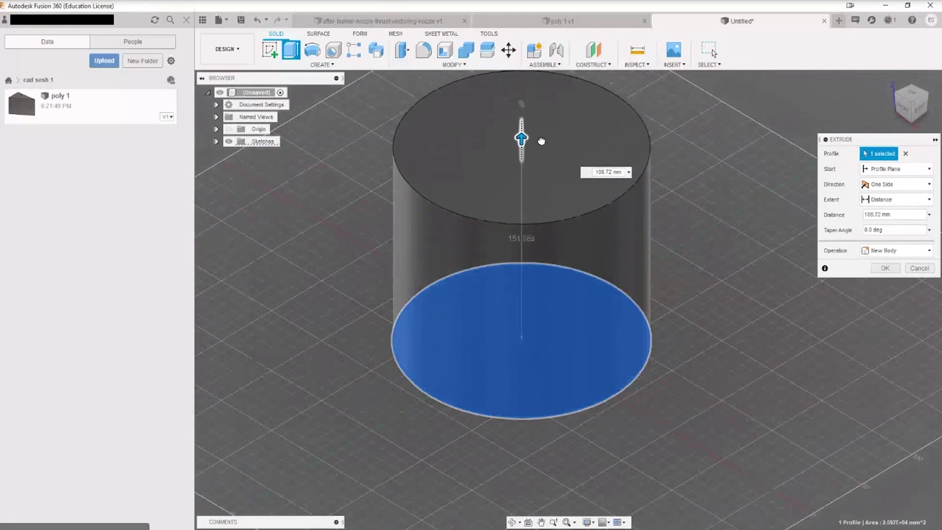
{"action": "left_click", "coordinate": [886, 268]}
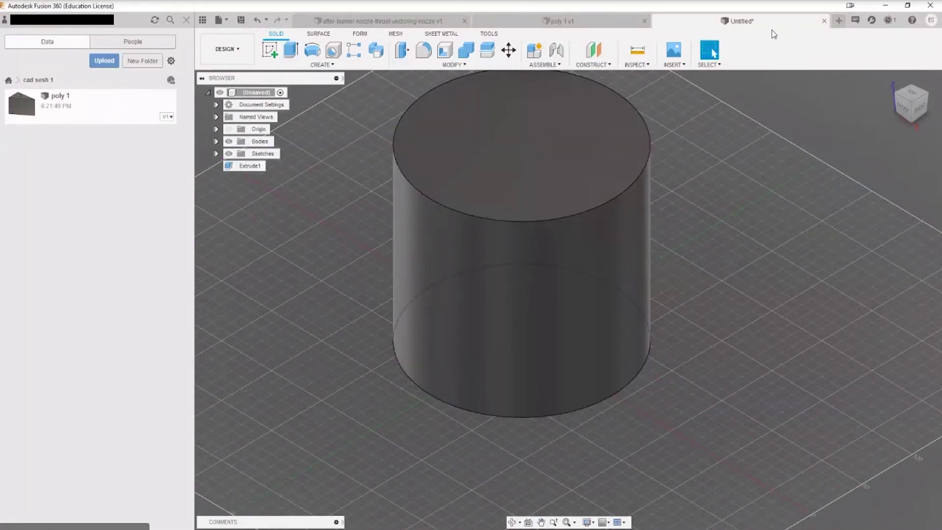
Save the cylinder design as "cyl 1" in the cad sesh 1 project.
{"action": "key", "text": "ctrl+s"}
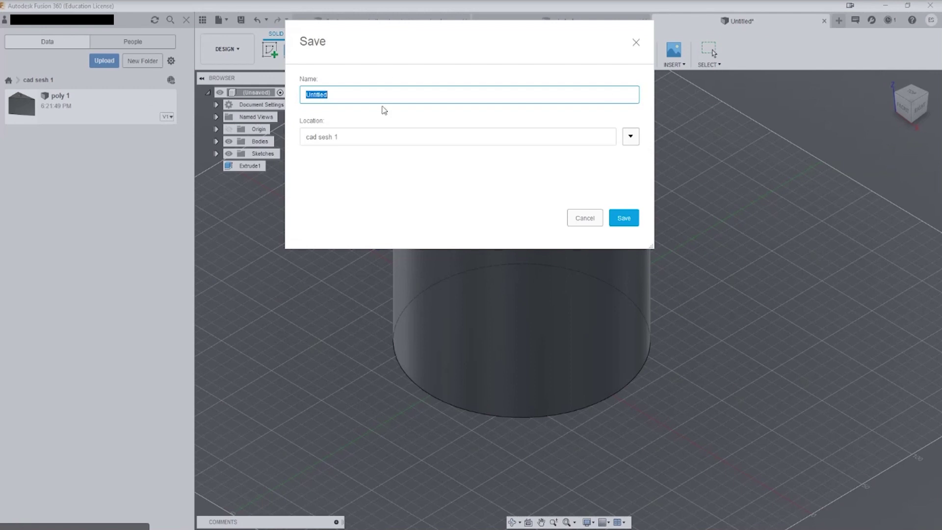
{"action": "type", "text": "cyl 1"}
{"action": "left_click", "coordinate": [623, 218]}
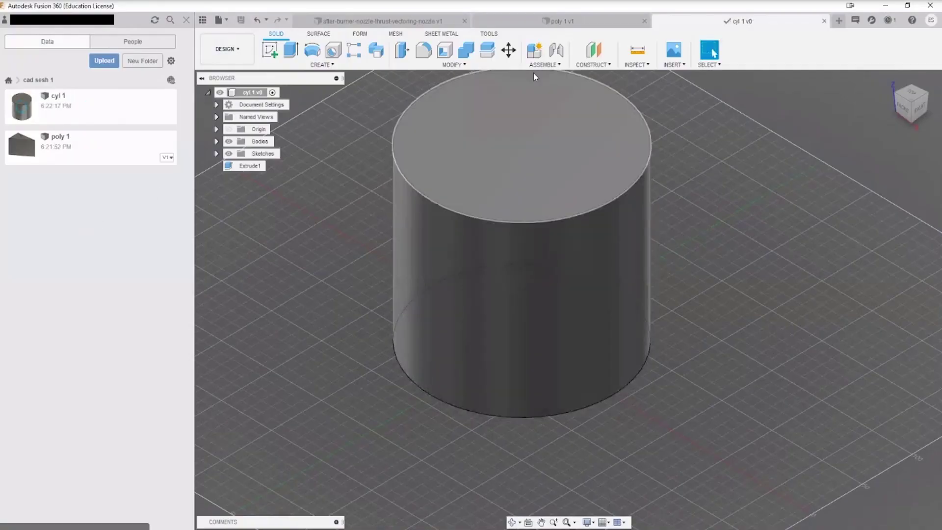
Return to the poly 1 design and view the triangular body from a higher angle.
{"action": "left_click", "coordinate": [612, 24]}
{"action": "middle_click_drag", "start_coordinate": [446, 185], "coordinate": [557, 134]}
{"action": "key", "text": "Escape"}
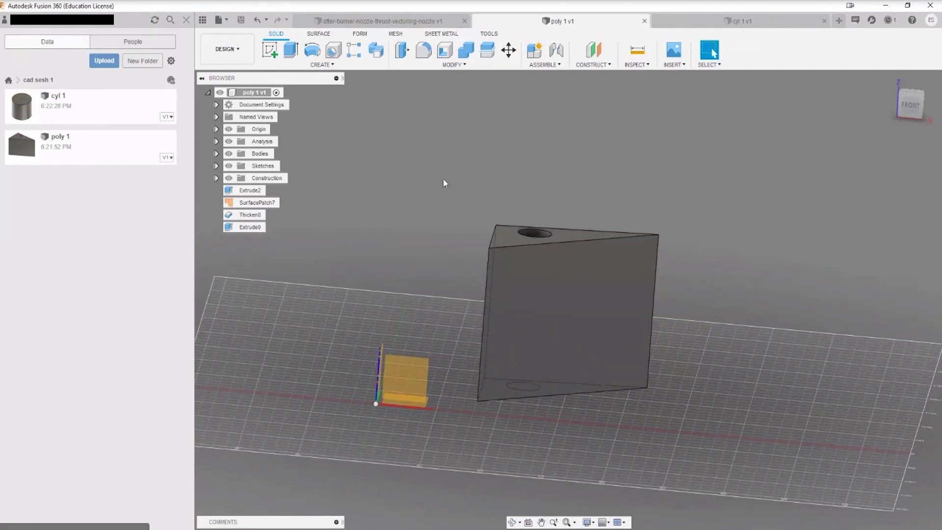
{"action": "middle_click_drag", "start_coordinate": [652, 246], "coordinate": [671, 233], "text": "shift"}
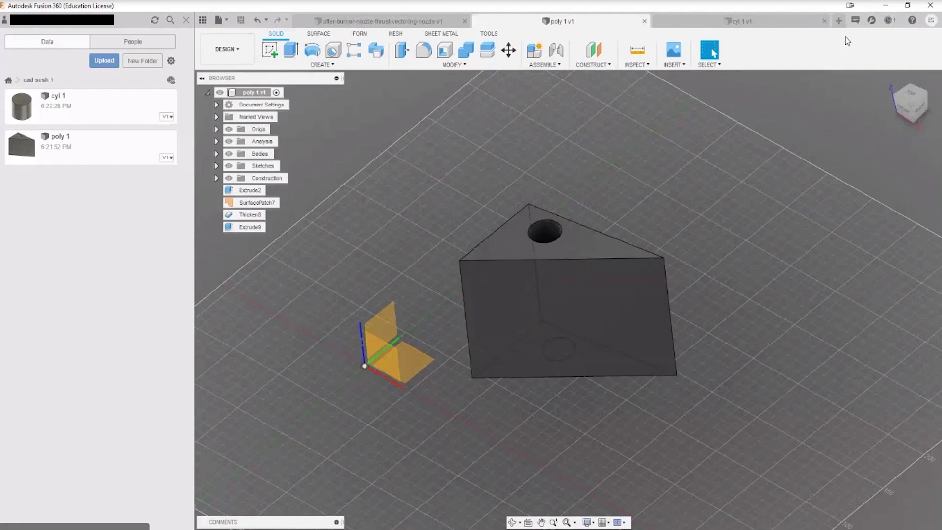
Create another new design and save it empty as "assembly 1" in the cad sesh 1 project.
{"action": "left_click", "coordinate": [839, 21]}
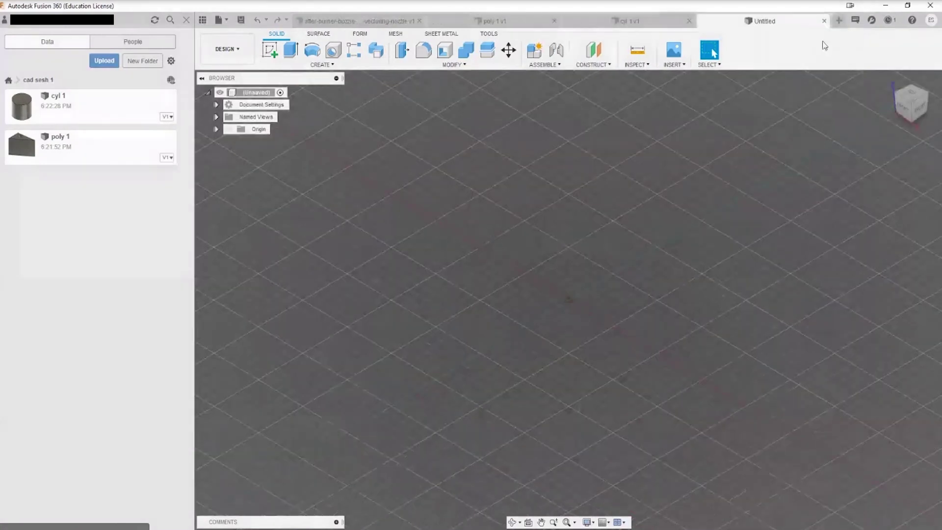
{"action": "left_click", "coordinate": [221, 22]}
{"action": "left_click", "coordinate": [230, 124]}
{"action": "type", "text": "assembly 1"}
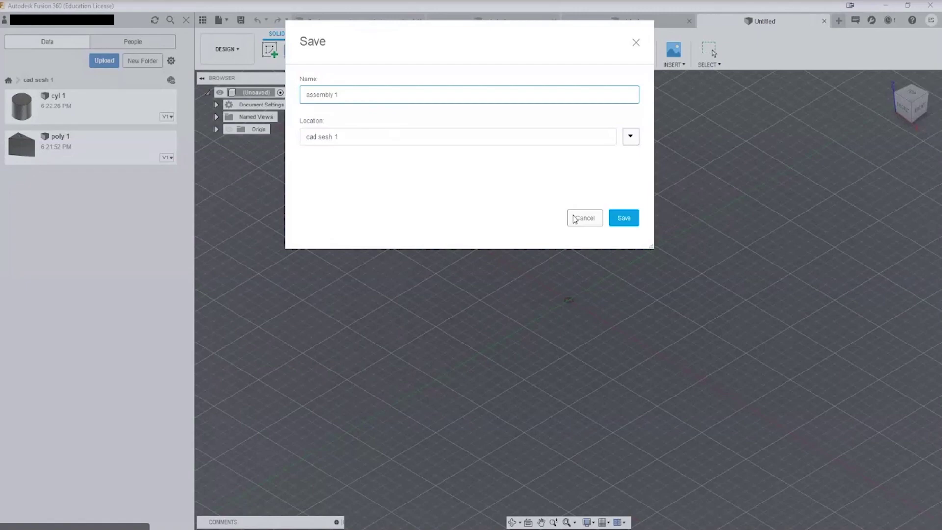
{"action": "left_click", "coordinate": [631, 219]}
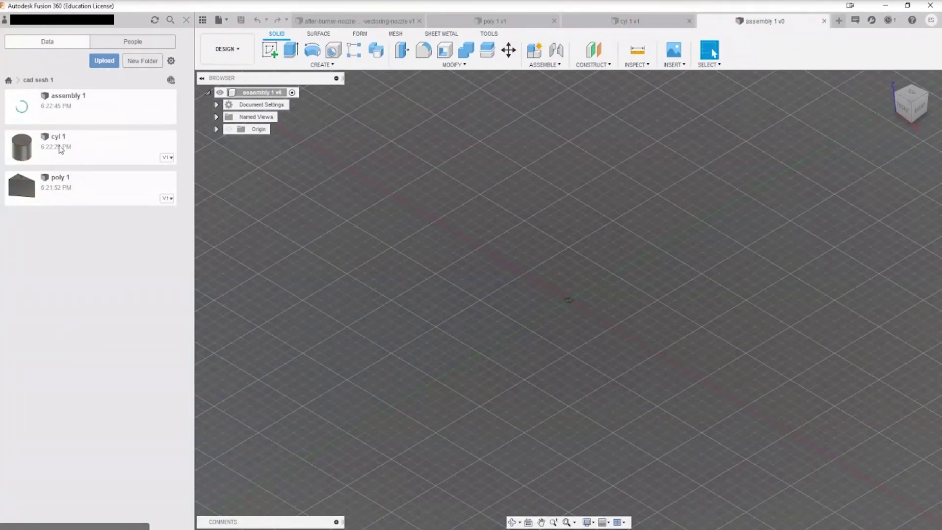
Insert cyl 1 at its default position and poly 1 into assembly 1, moving poly 1 about 117 mm along Y.
{"action": "left_click_drag", "start_coordinate": [59, 149], "coordinate": [365, 270]}
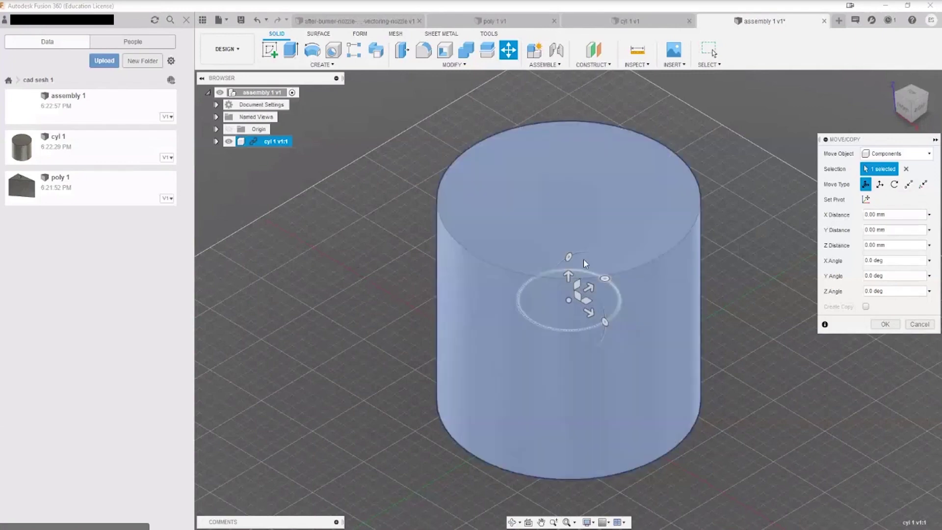
{"action": "left_click", "coordinate": [878, 326]}
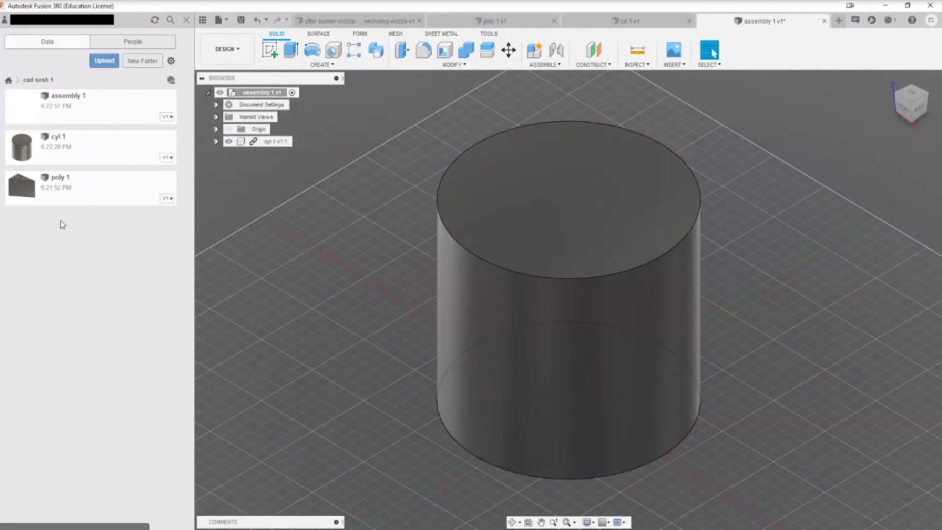
{"action": "left_click_drag", "start_coordinate": [59, 186], "coordinate": [775, 226]}
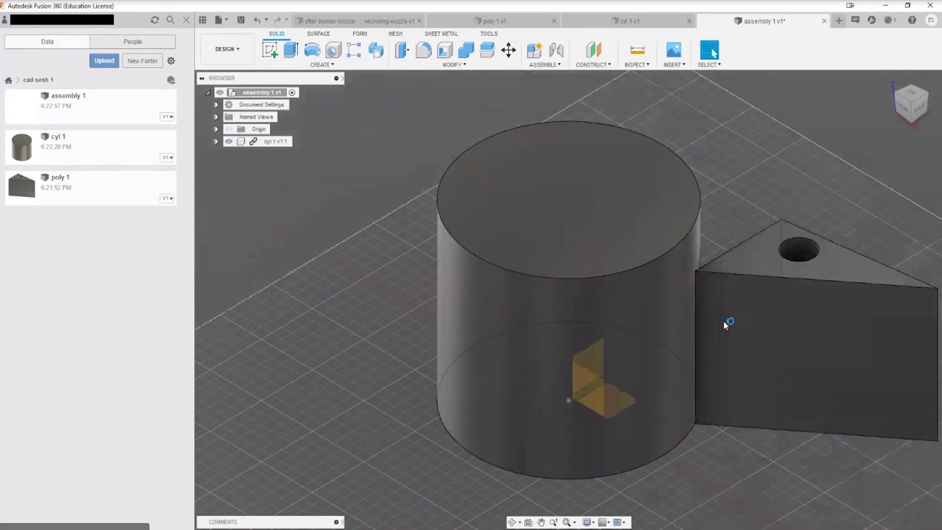
{"action": "left_click_drag", "start_coordinate": [785, 378], "coordinate": [809, 251]}
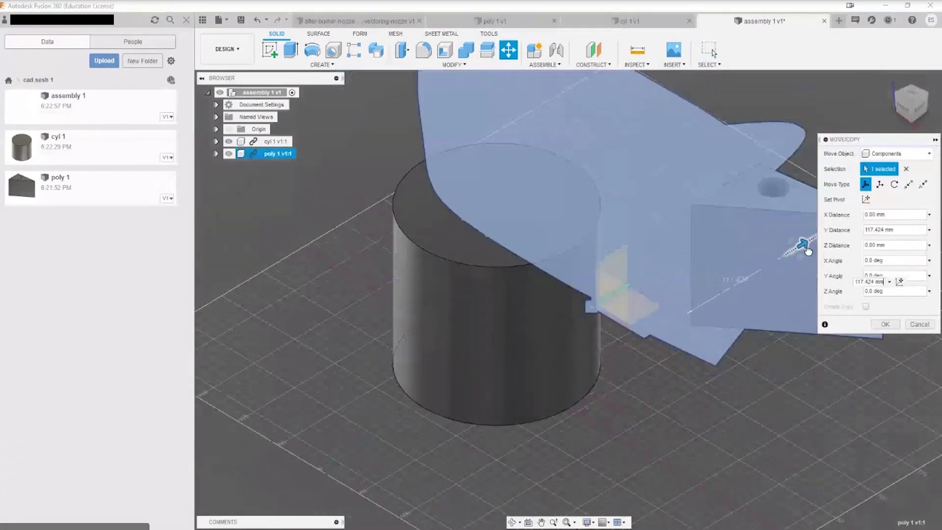
{"action": "left_click", "coordinate": [885, 324]}
{"action": "middle_click_drag", "start_coordinate": [812, 355], "coordinate": [639, 354], "text": "shift"}
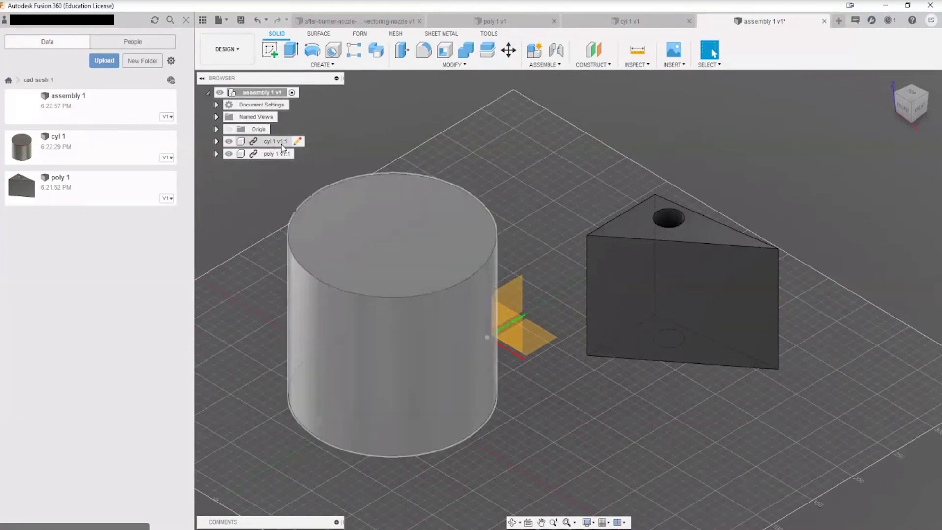
{"action": "left_click", "coordinate": [280, 144]}
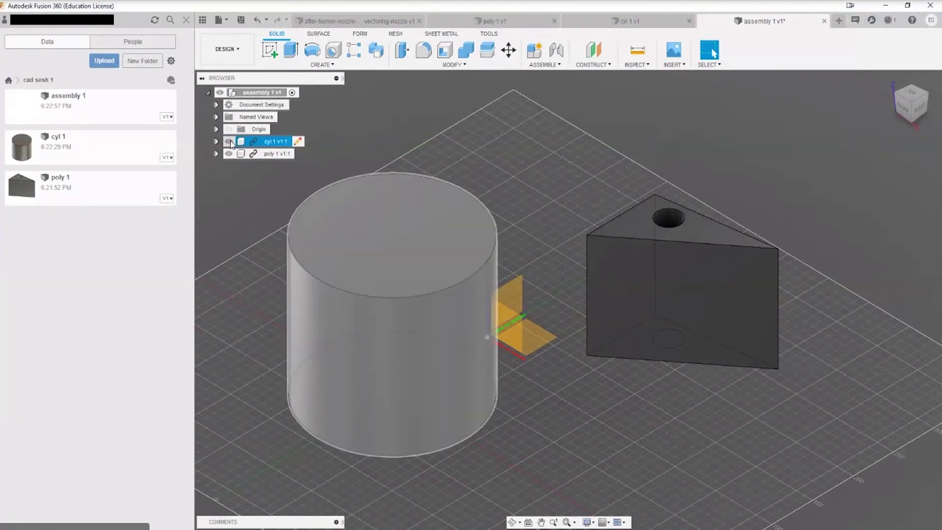
{"action": "key", "text": "Escape"}
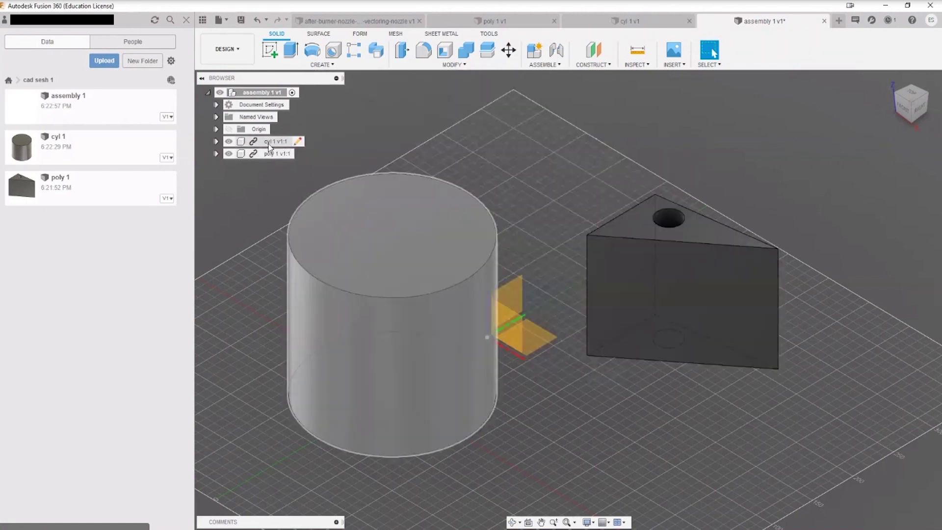
{"action": "left_click", "coordinate": [255, 144]}
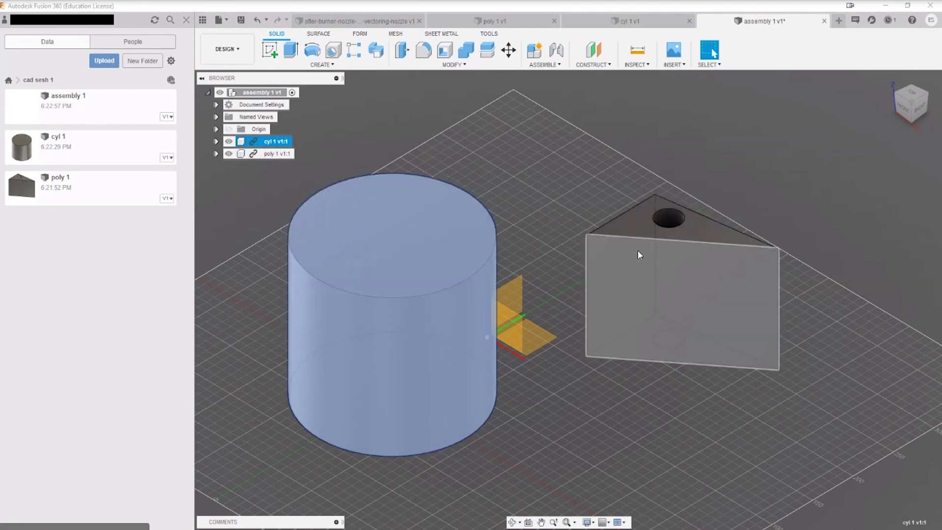
{"action": "right_click", "coordinate": [263, 142]}
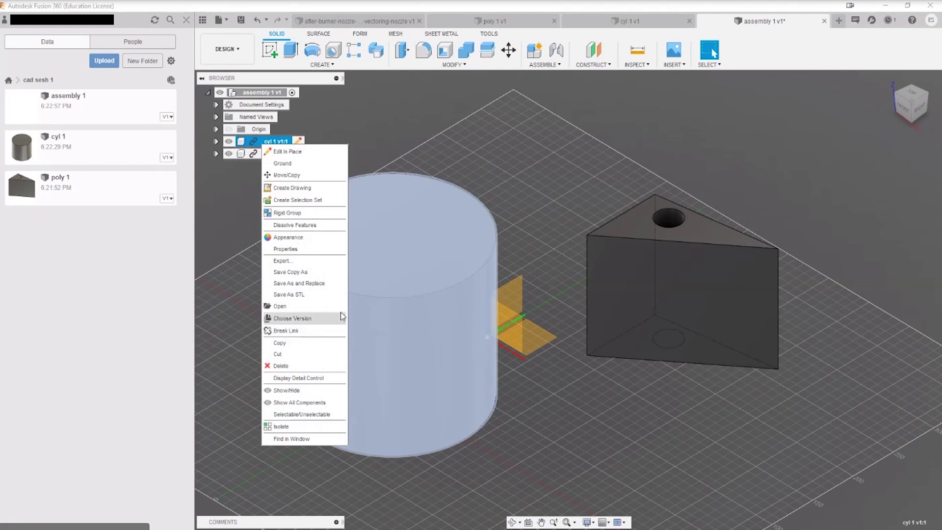
{"action": "left_click", "coordinate": [583, 142]}
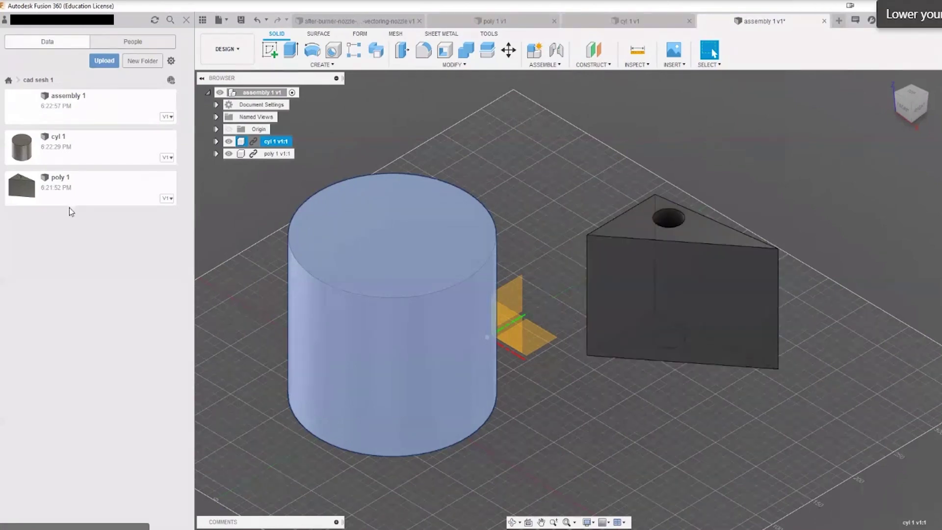
In the poly 1 design, extrude the body's large front face outward about 154 mm as a join and save a new version.
{"action": "left_click", "coordinate": [500, 21]}
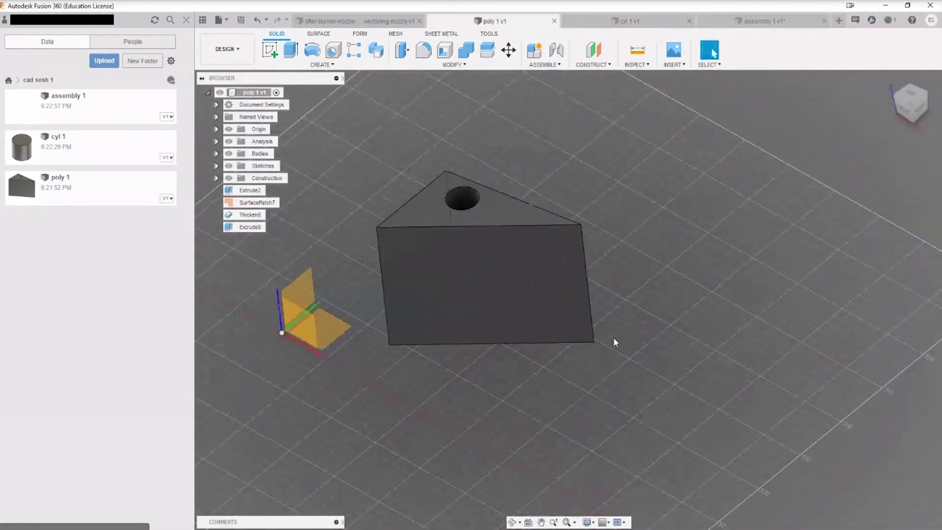
{"action": "key", "text": "e"}
{"action": "left_click", "coordinate": [521, 298]}
{"action": "left_click_drag", "start_coordinate": [482, 276], "coordinate": [472, 409]}
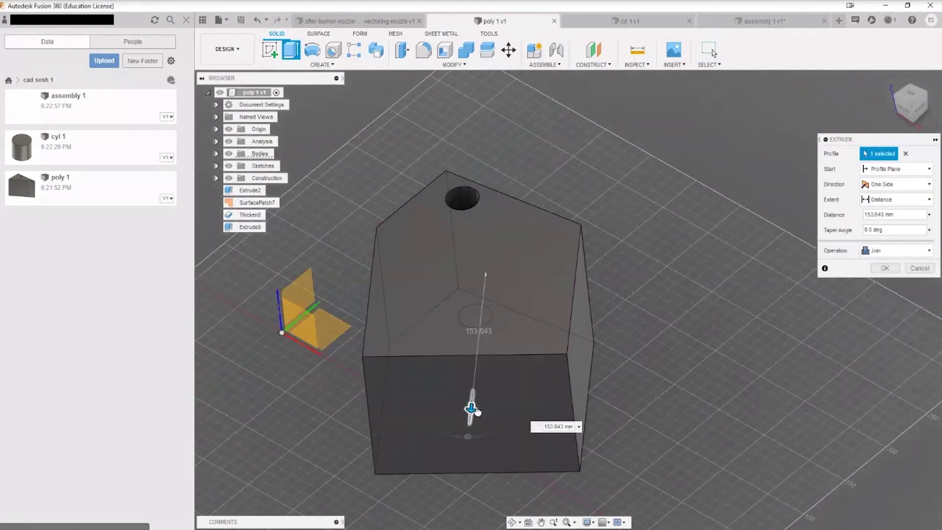
{"action": "left_click", "coordinate": [886, 269]}
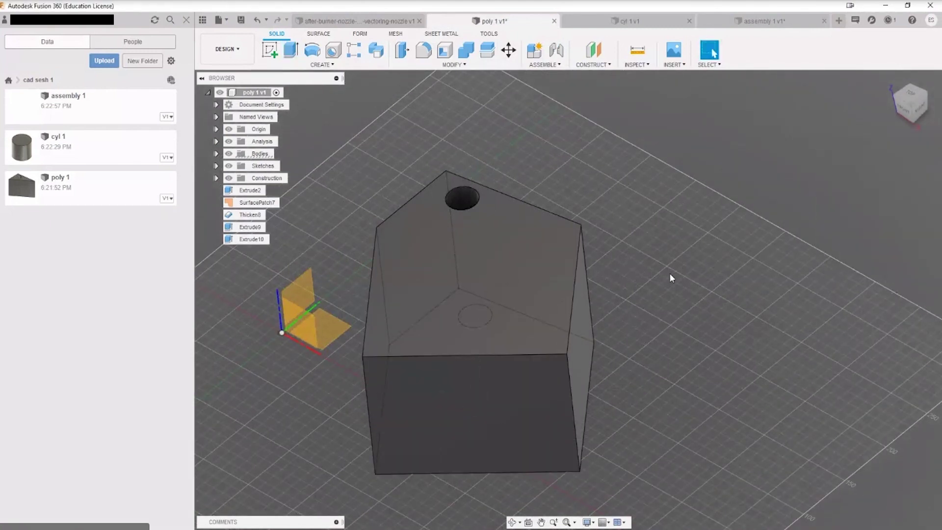
{"action": "key", "text": "ctrl+s"}
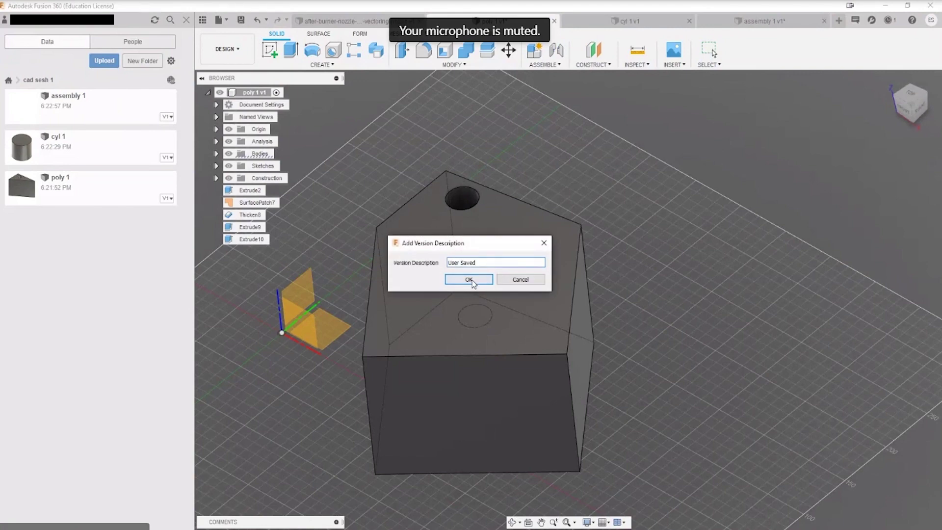
{"action": "left_click", "coordinate": [469, 283]}
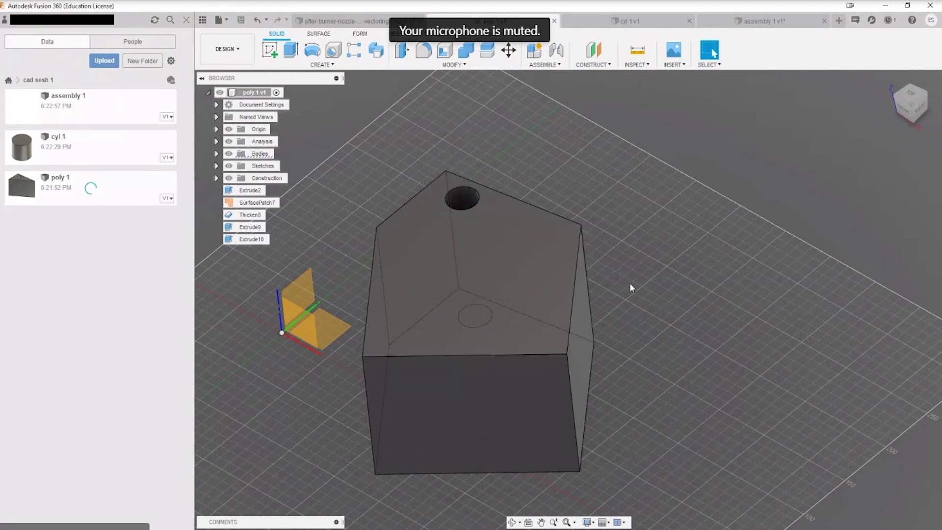
Return to assembly 1 and update the linked poly 1 component to its latest version.
{"action": "left_click", "coordinate": [773, 22]}
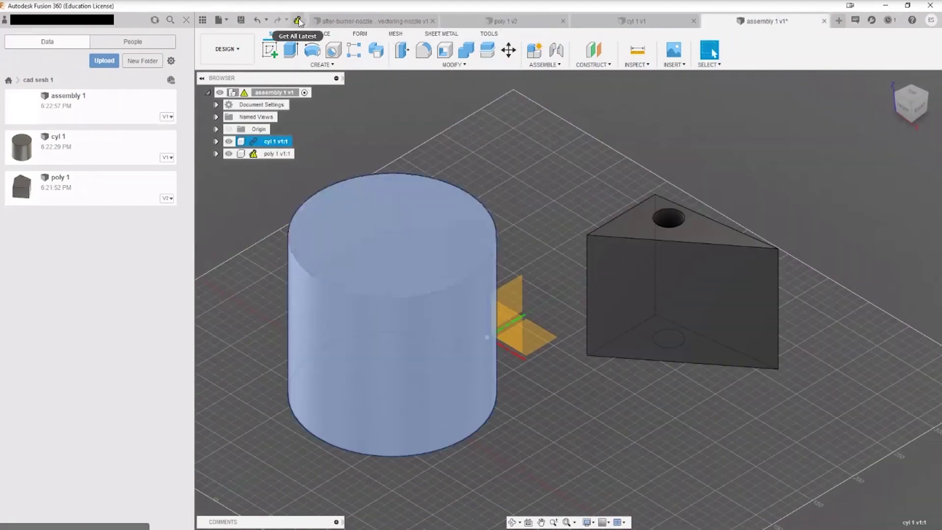
{"action": "left_click", "coordinate": [274, 154]}
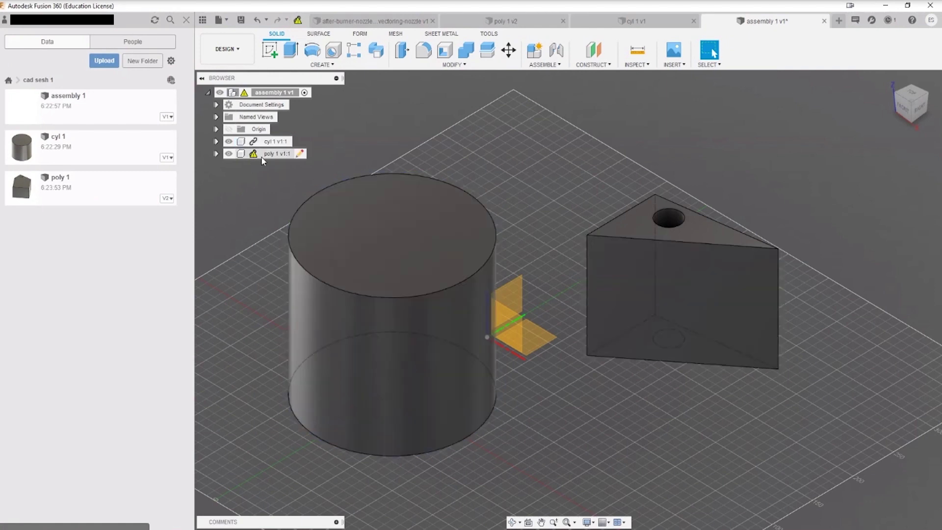
{"action": "left_click", "coordinate": [245, 217]}
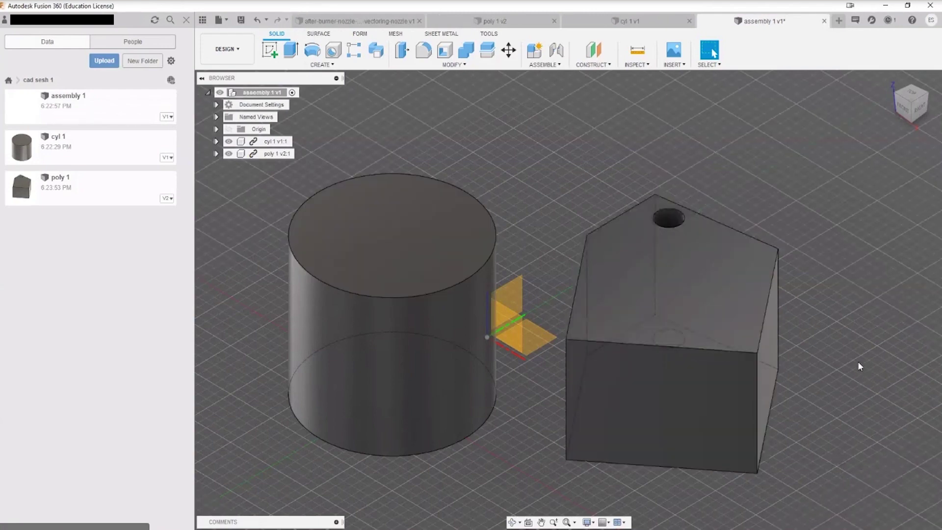
{"action": "middle_click_drag", "start_coordinate": [559, 250], "coordinate": [506, 255]}
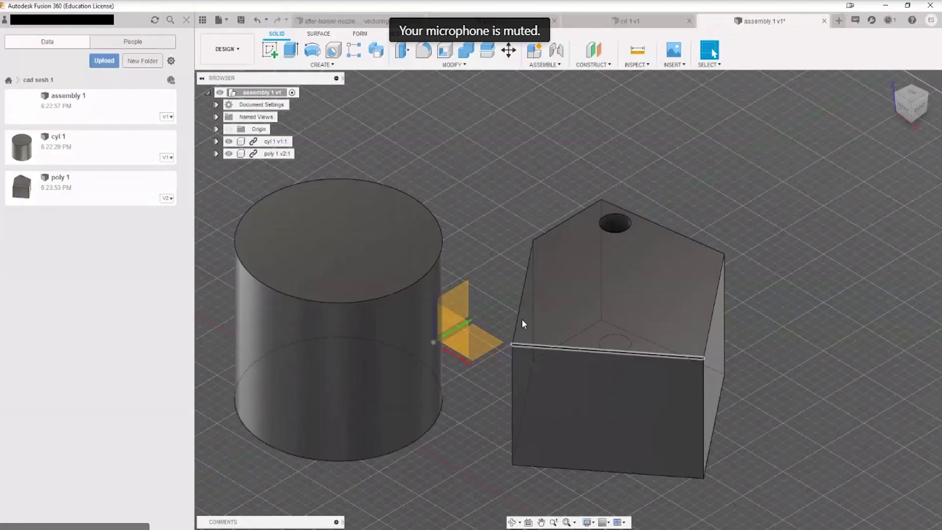
{"action": "middle_click_drag", "start_coordinate": [475, 170], "coordinate": [573, 182]}
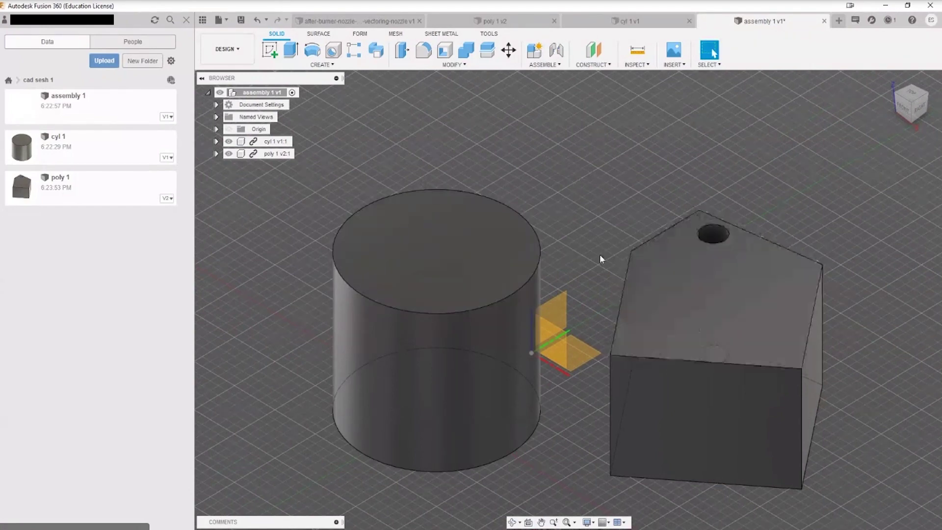
Switch to the cyl 1 design and insert poly 1 into it at its default position.
{"action": "left_click", "coordinate": [634, 25]}
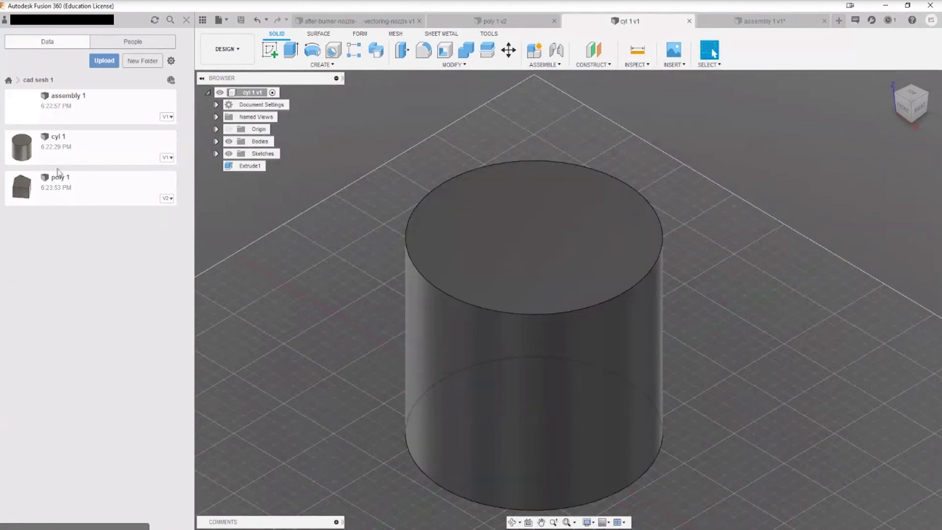
{"action": "left_click_drag", "start_coordinate": [62, 197], "coordinate": [343, 172]}
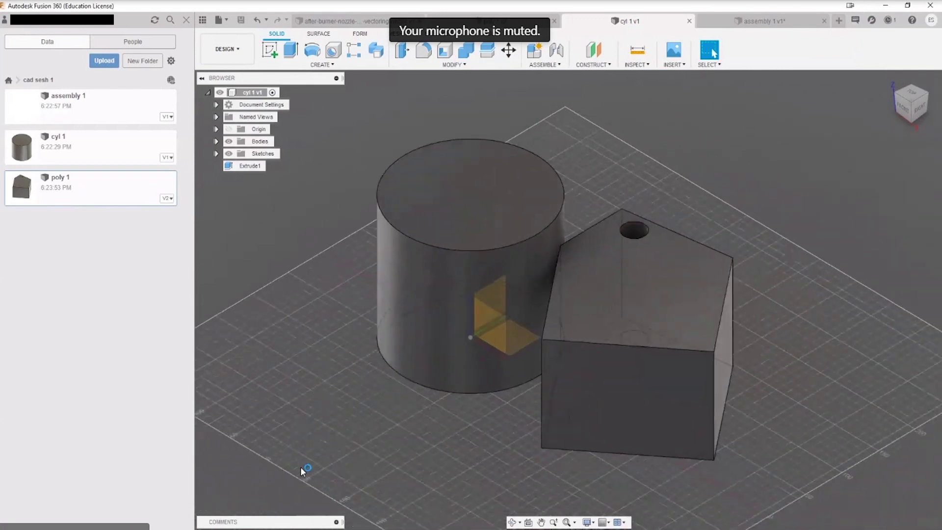
{"action": "left_click", "coordinate": [885, 327]}
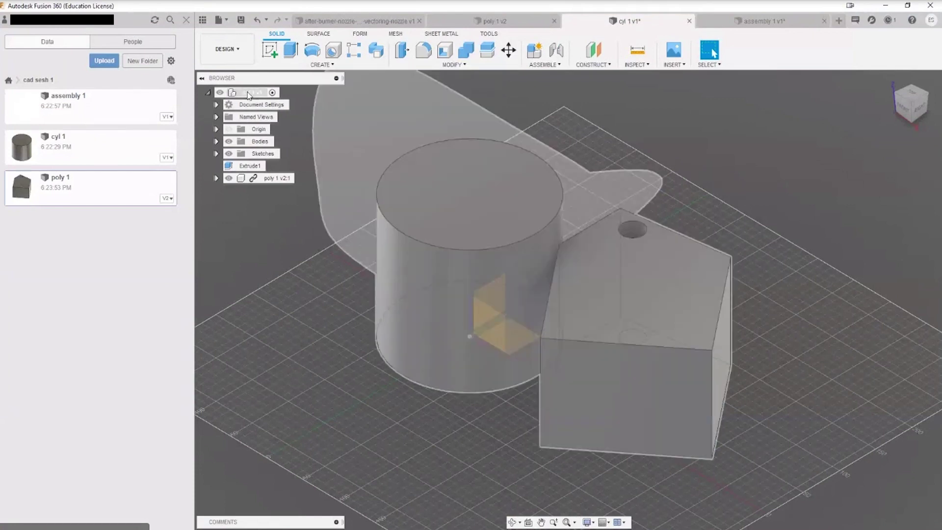
Examine the cylinder body and linked poly 1 component in cyl 1, comparing that design with assembly 1 and poly 1.
{"action": "left_click", "coordinate": [466, 269]}
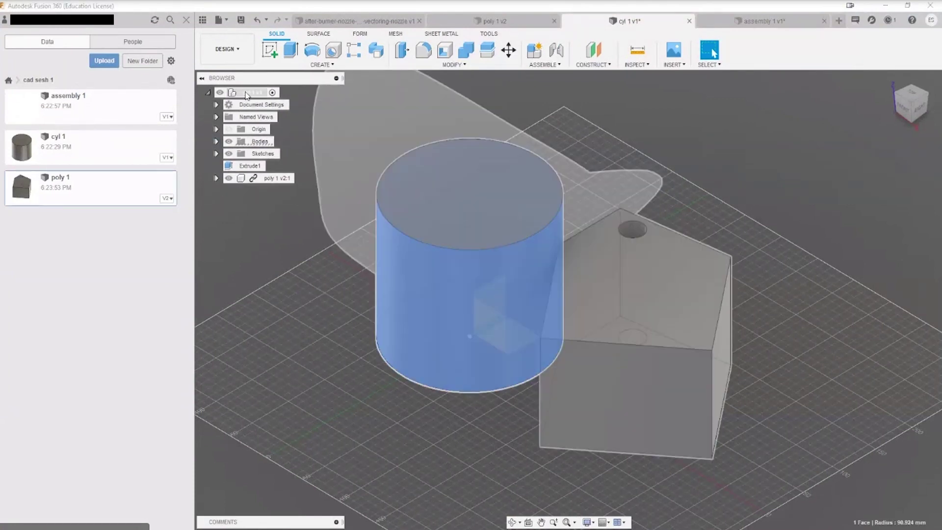
{"action": "left_click", "coordinate": [263, 261]}
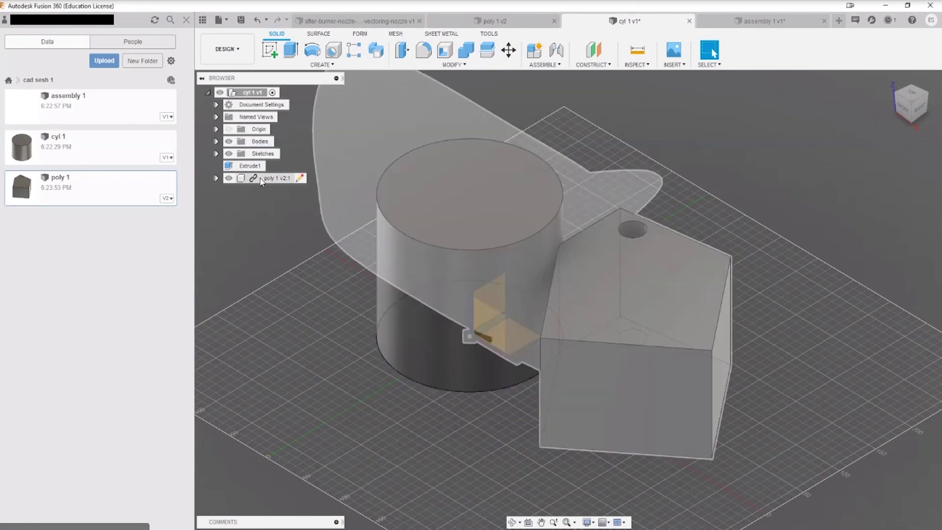
{"action": "left_click", "coordinate": [260, 179]}
{"action": "left_click", "coordinate": [813, 234]}
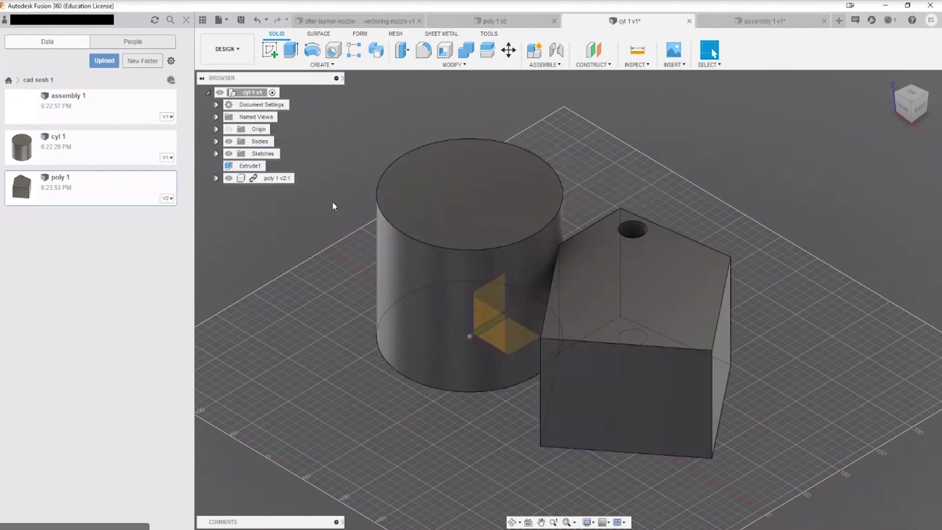
{"action": "left_click", "coordinate": [271, 179]}
{"action": "left_click", "coordinate": [258, 228]}
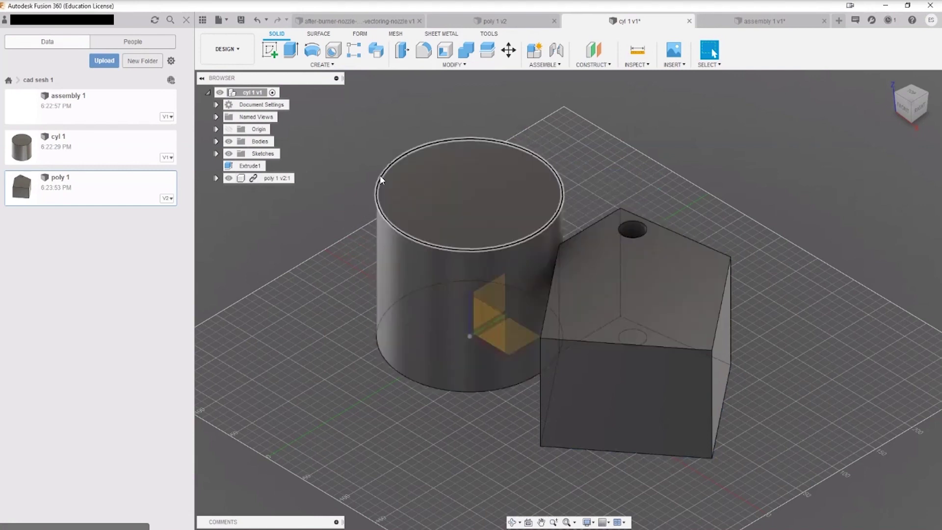
{"action": "left_click", "coordinate": [756, 23]}
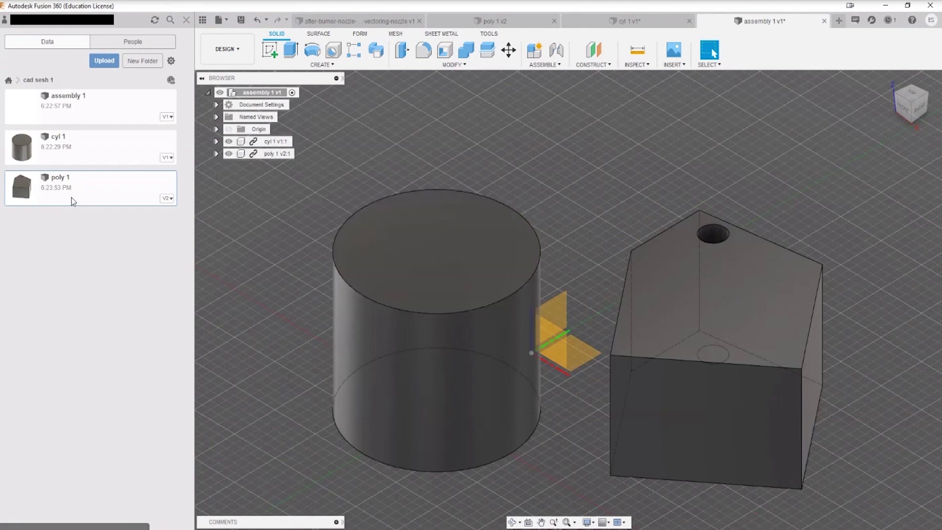
{"action": "left_click", "coordinate": [638, 22]}
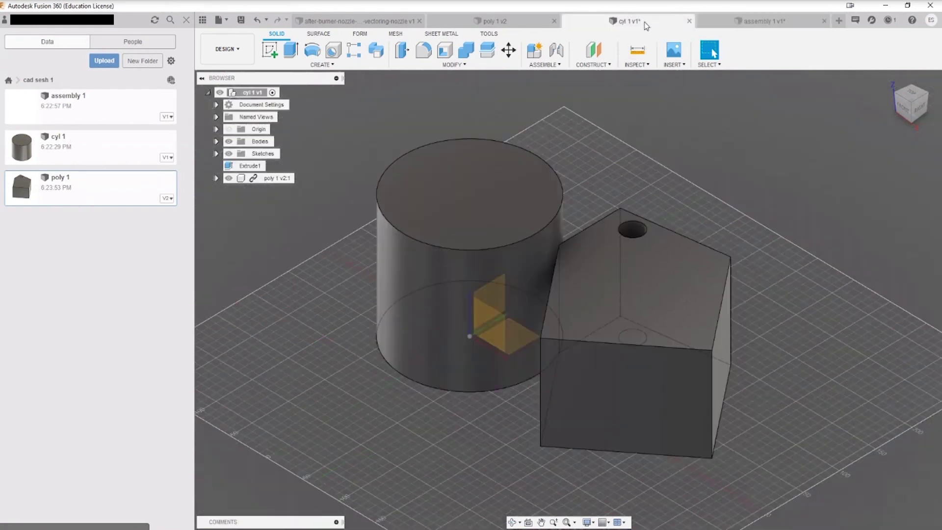
{"action": "middle_click_drag", "start_coordinate": [737, 193], "coordinate": [668, 204]}
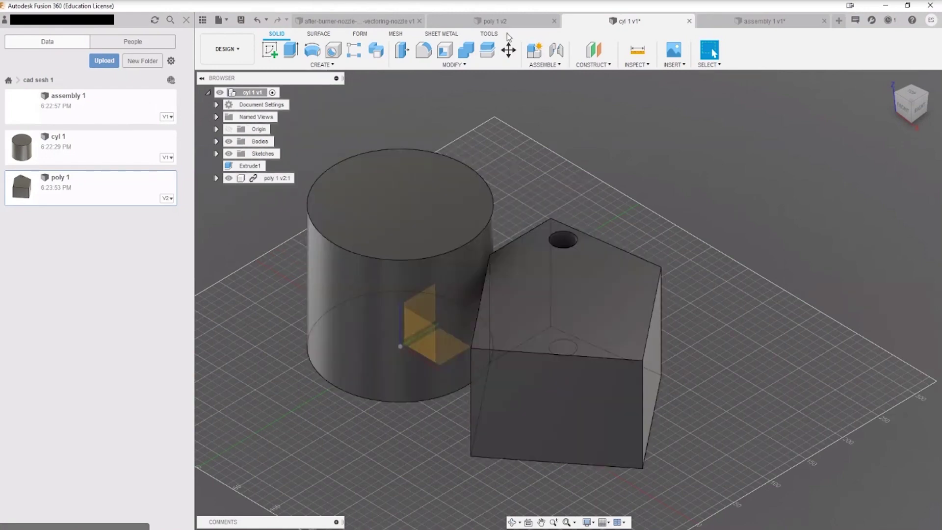
{"action": "left_click", "coordinate": [491, 21]}
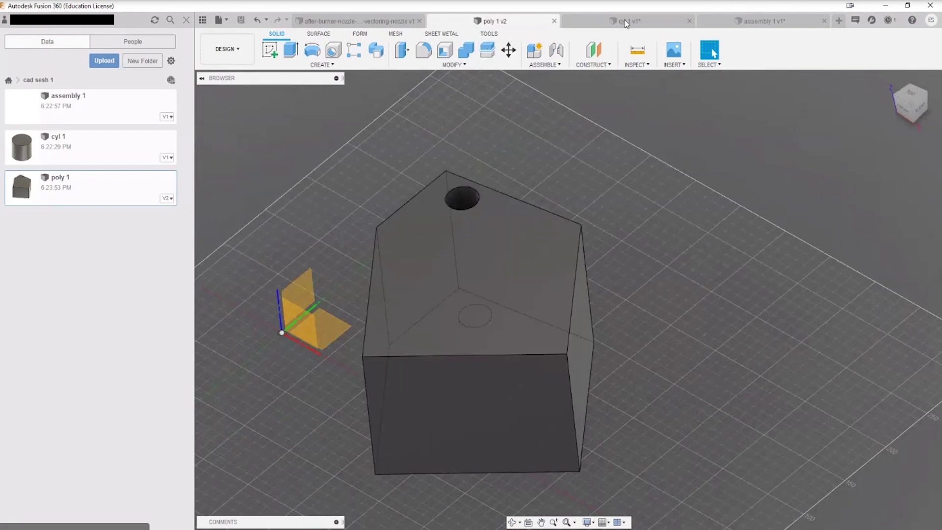
{"action": "left_click", "coordinate": [611, 21]}
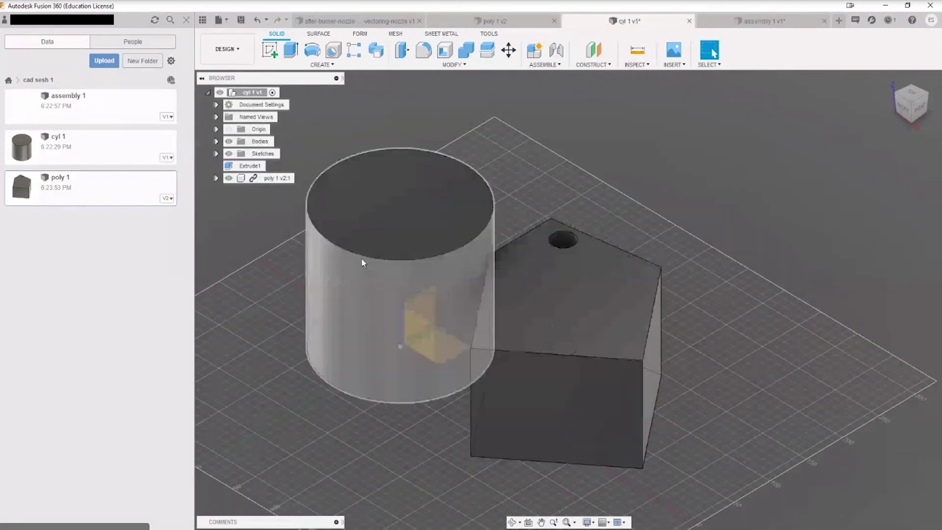
Open the linked poly 1 component for editing in place within cyl 1 and expand its list of sketches.
{"action": "left_click", "coordinate": [294, 180]}
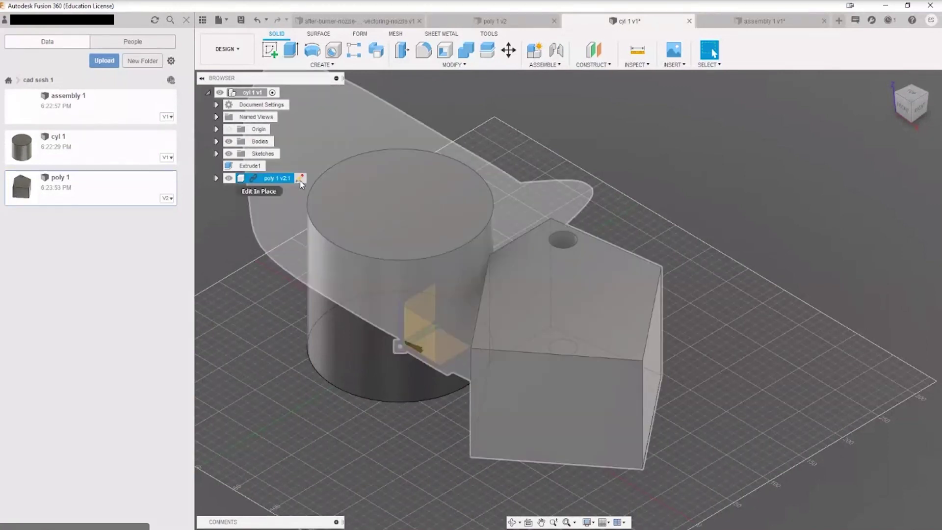
{"action": "left_click", "coordinate": [301, 180]}
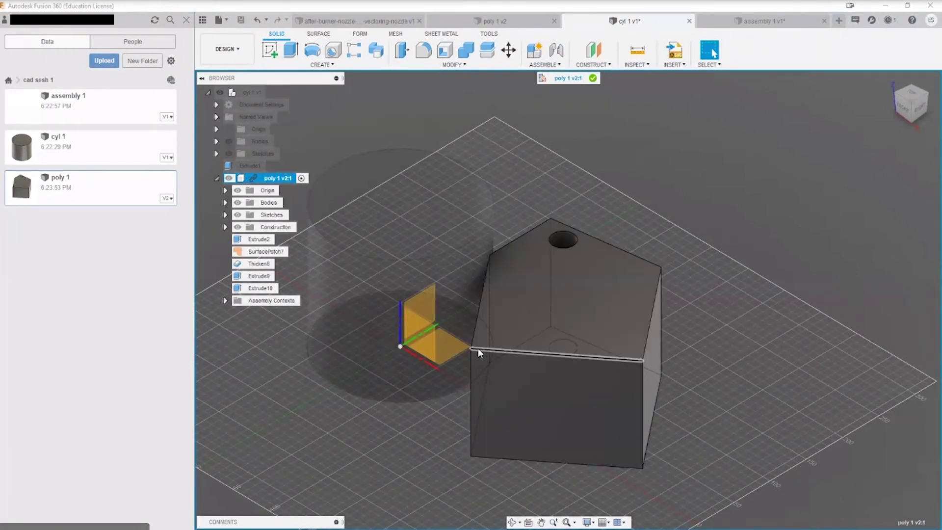
{"action": "left_click", "coordinate": [225, 215]}
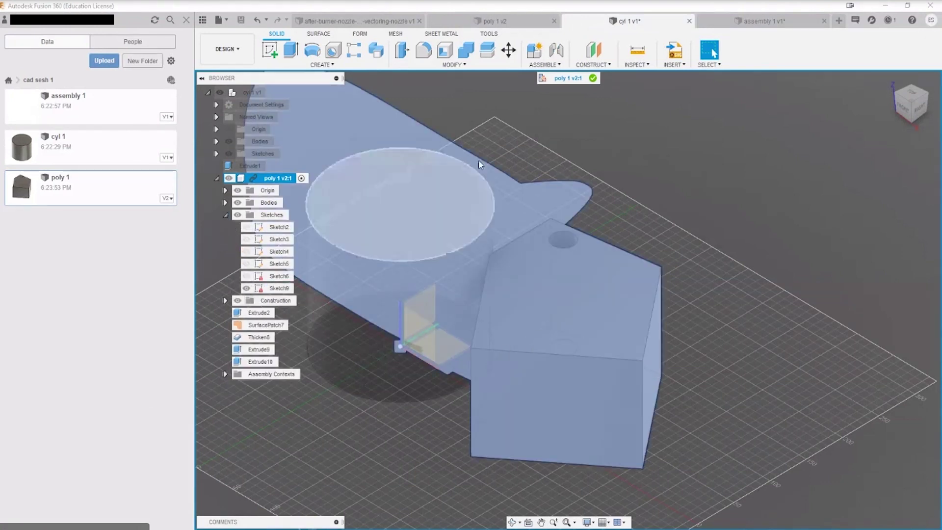
Check the separate poly 1 design, return to cyl 1, finish editing poly 1 in place and collapse its component.
{"action": "left_click", "coordinate": [511, 19]}
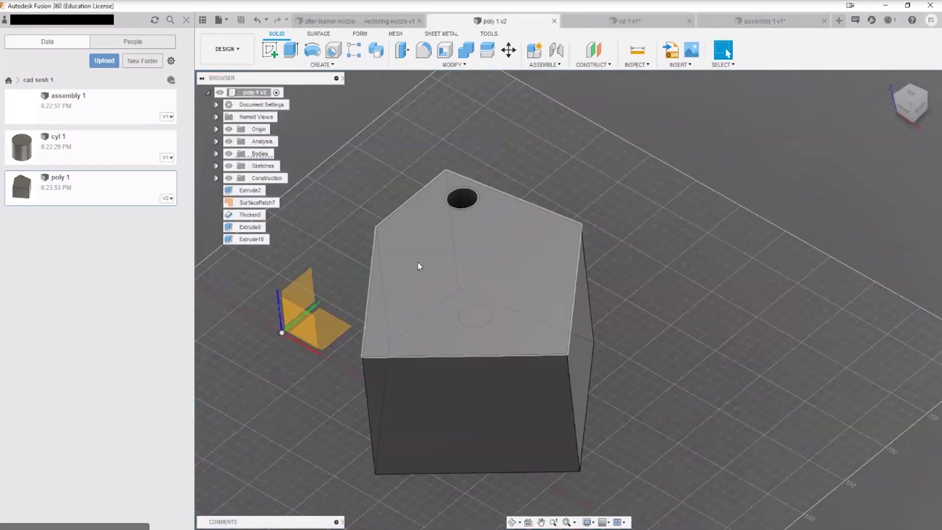
{"action": "left_click", "coordinate": [646, 18]}
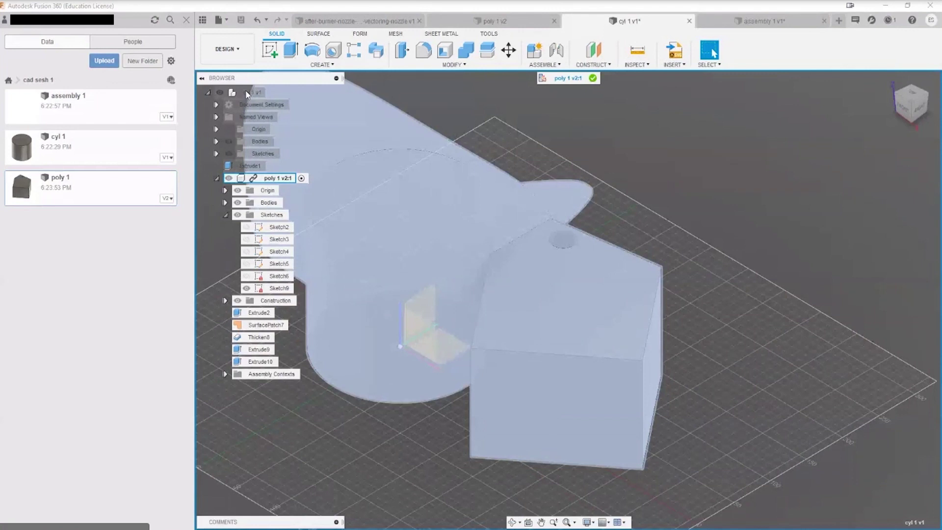
{"action": "right_click", "coordinate": [247, 95]}
{"action": "left_click", "coordinate": [301, 178]}
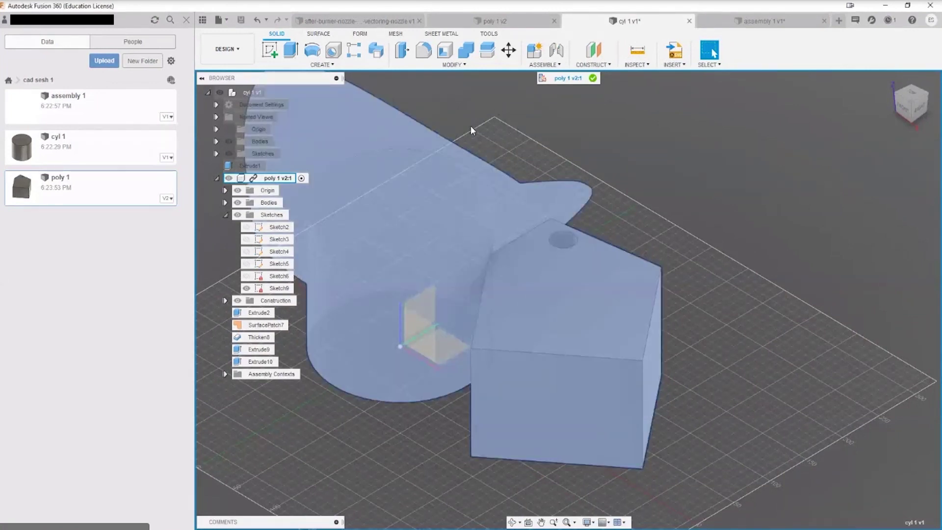
{"action": "right_click", "coordinate": [304, 180]}
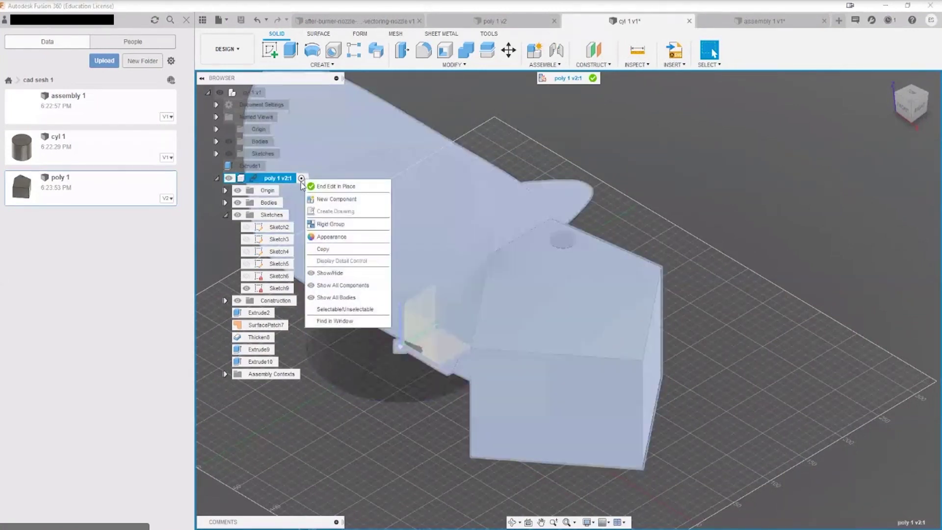
{"action": "left_click", "coordinate": [336, 186]}
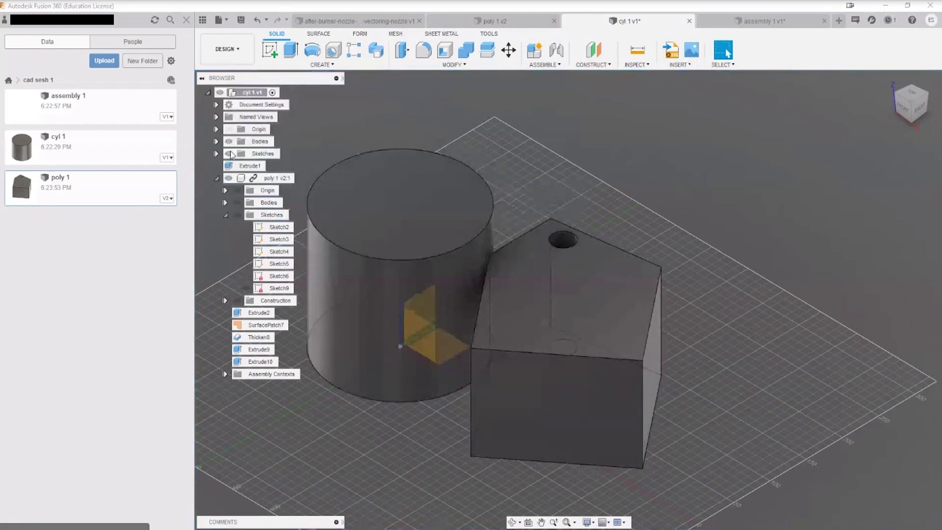
{"action": "left_click", "coordinate": [216, 179]}
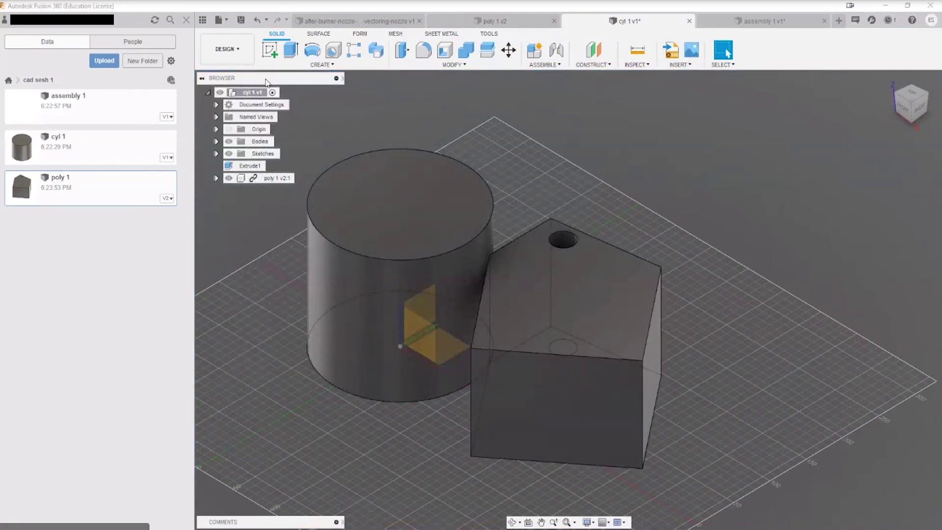
{"action": "middle_click_drag", "start_coordinate": [396, 159], "coordinate": [494, 172]}
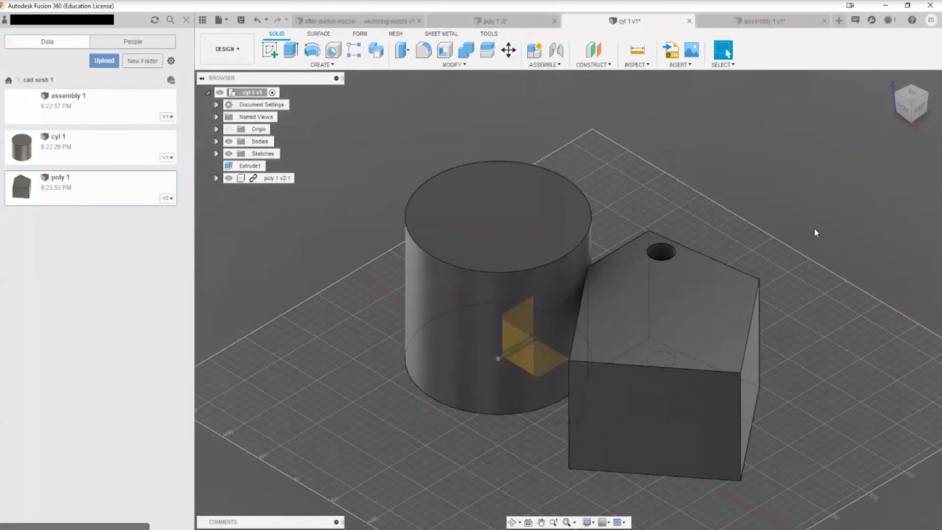
{"action": "middle_click_drag", "start_coordinate": [816, 233], "coordinate": [778, 219]}
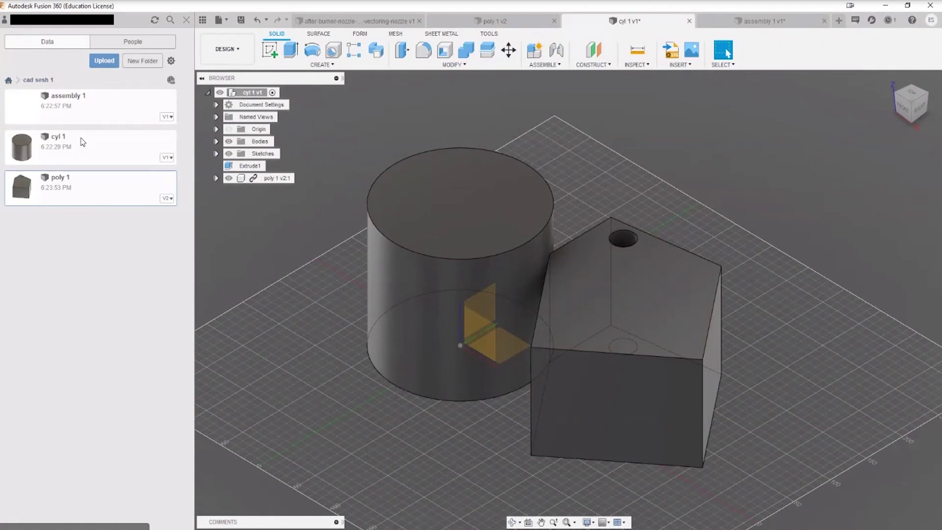
Open the Isar Umbilical design from the Home parts project and hide the project file list.
{"action": "left_click", "coordinate": [8, 80]}
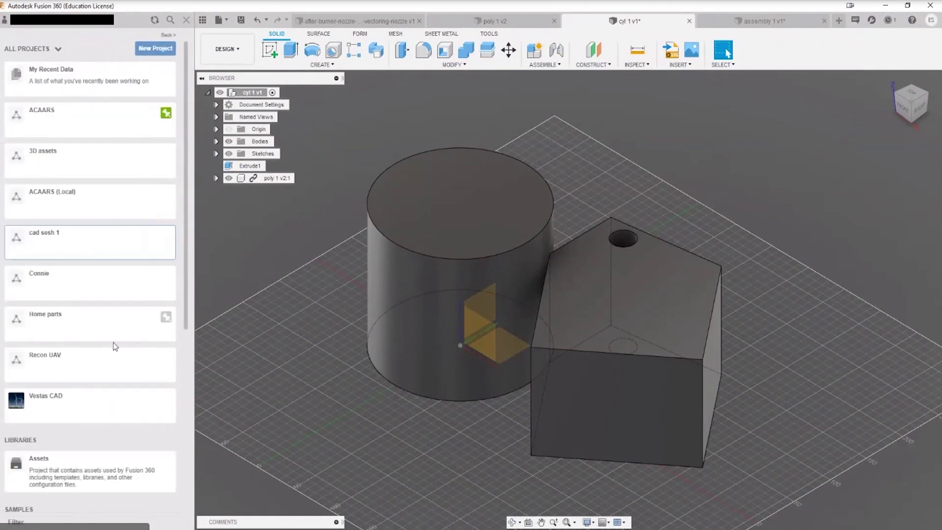
{"action": "left_click", "coordinate": [62, 325]}
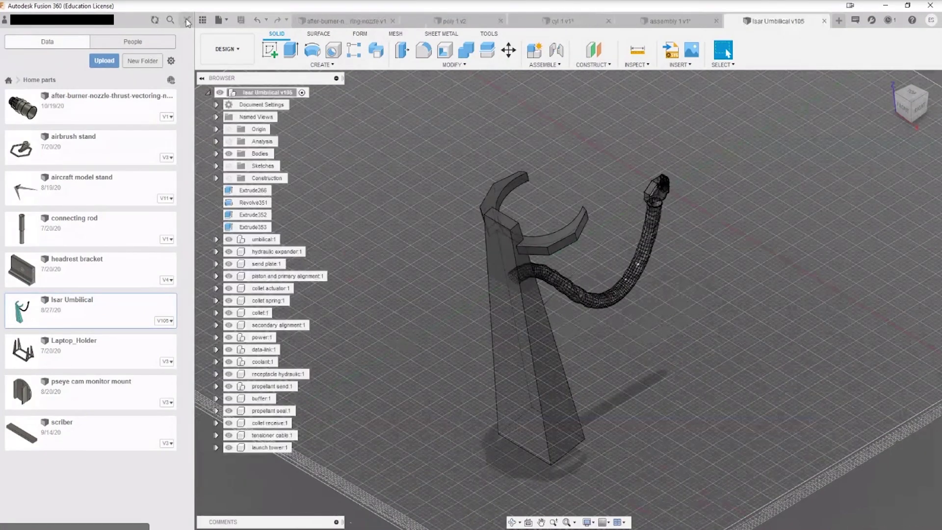
{"action": "left_click", "coordinate": [186, 20]}
{"action": "middle_click_drag", "start_coordinate": [670, 229], "coordinate": [673, 249]}
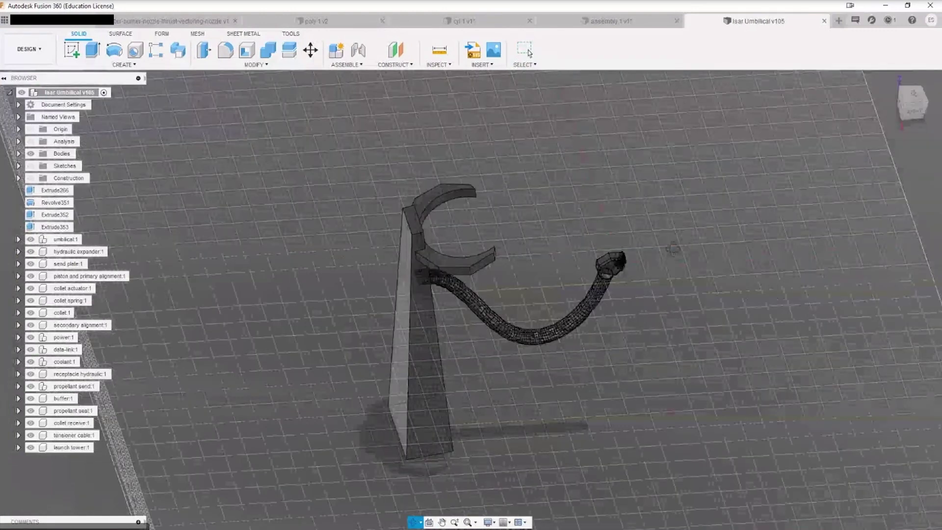
{"action": "middle_click_drag", "start_coordinate": [674, 249], "coordinate": [613, 236], "text": "shift"}
Expand the Bodies folder and show the Group6 bodies beside the umbilical connector.
{"action": "left_click", "coordinate": [18, 153]}
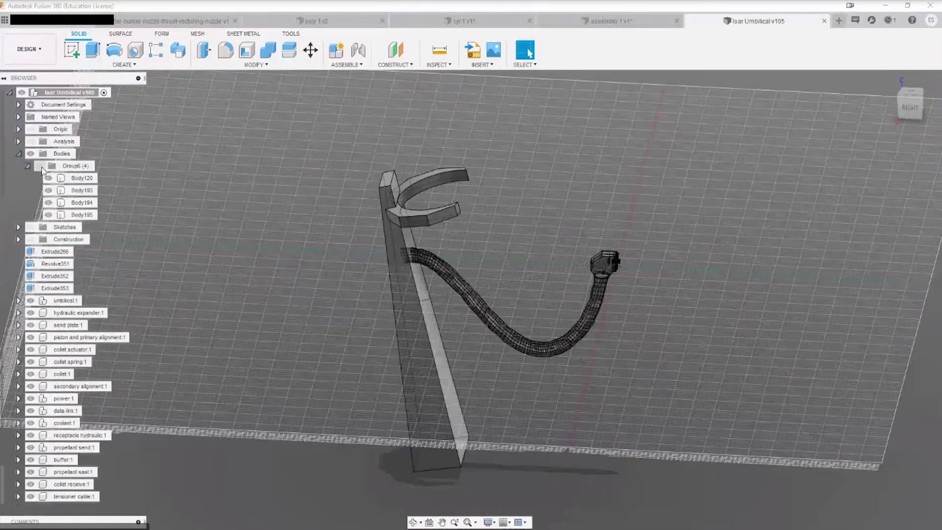
{"action": "left_click", "coordinate": [42, 167]}
{"action": "left_click", "coordinate": [43, 167]}
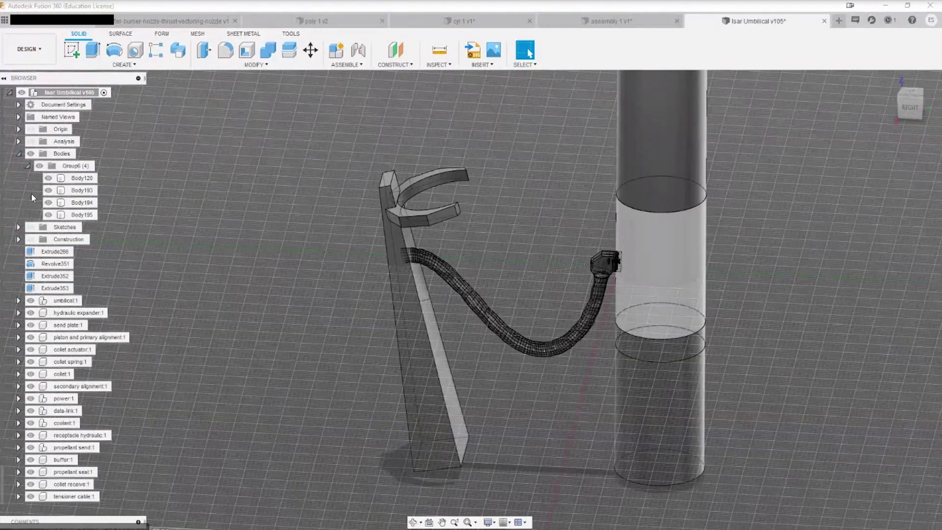
{"action": "right_click", "coordinate": [67, 157]}
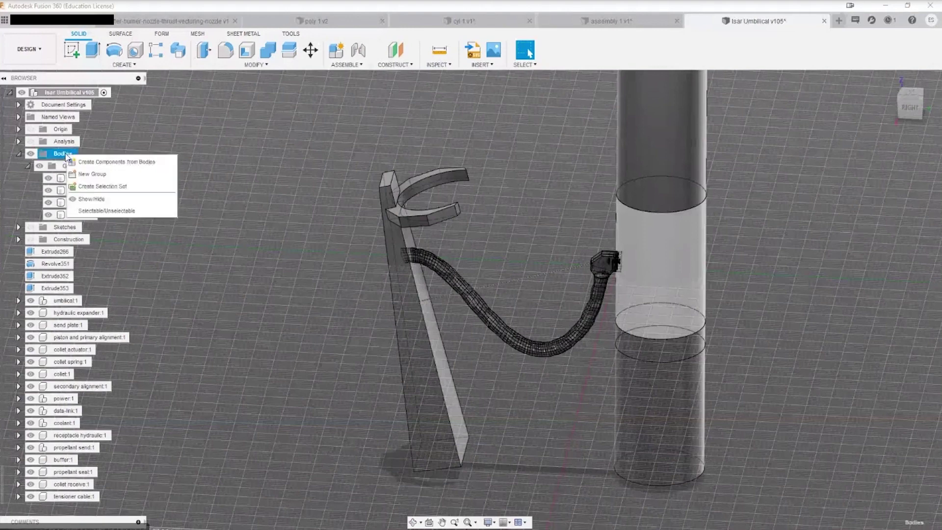
{"action": "left_click", "coordinate": [97, 179]}
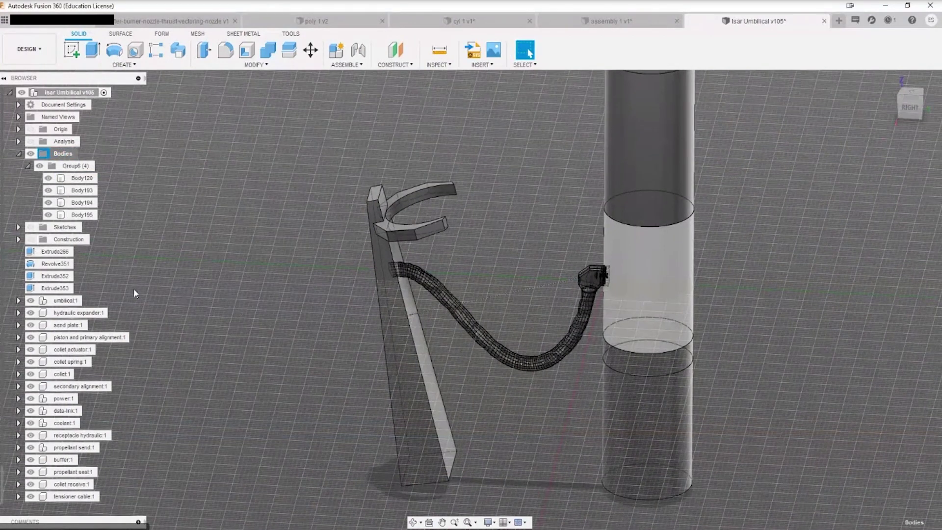
{"action": "left_click", "coordinate": [621, 297]}
{"action": "scroll", "coordinate": [623, 297], "scroll_direction": "up", "scroll_amount": 4}
{"action": "scroll", "coordinate": [617, 296], "scroll_direction": "up", "scroll_amount": 3}
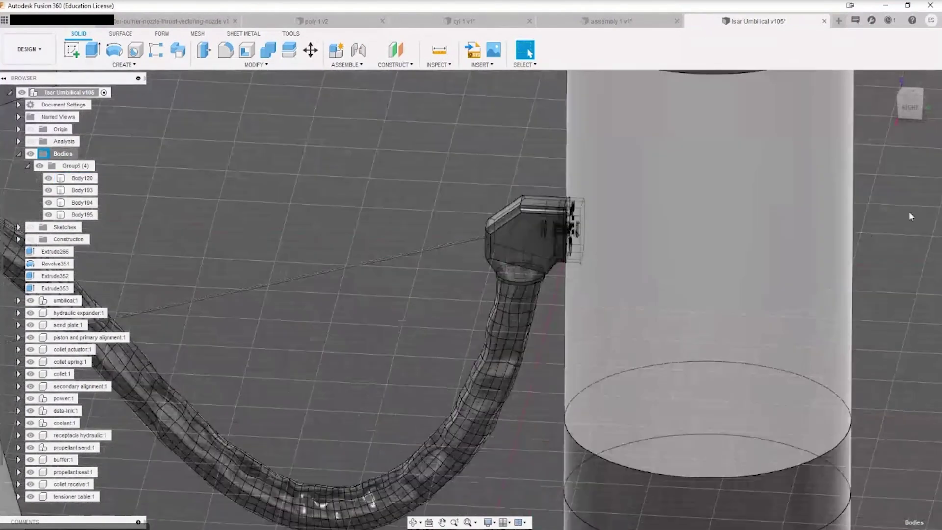
{"action": "left_click", "coordinate": [776, 260]}
{"action": "left_click", "coordinate": [406, 157]}
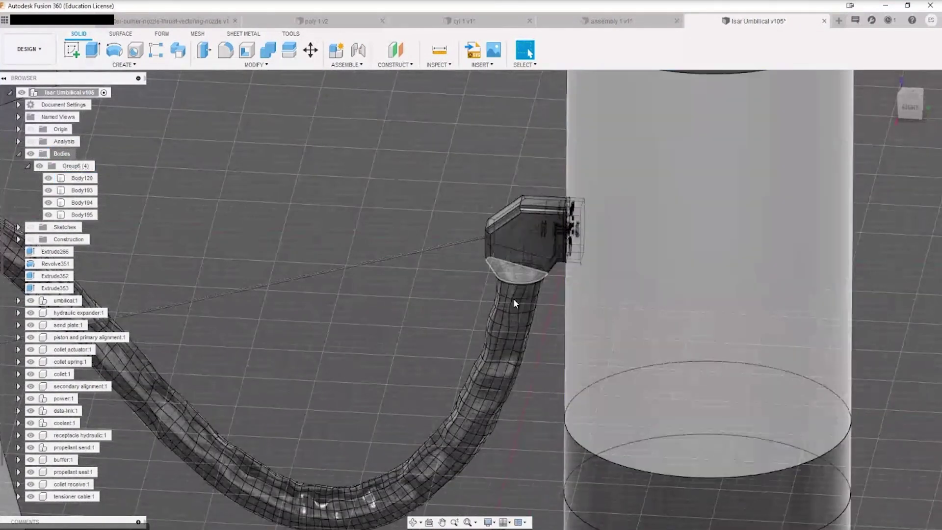
Set the visual style to Shaded with Visible Edges Only and look through the object visibility and effects options.
{"action": "left_click", "coordinate": [489, 522]}
{"action": "mouse_move", "coordinate": [525, 432]}
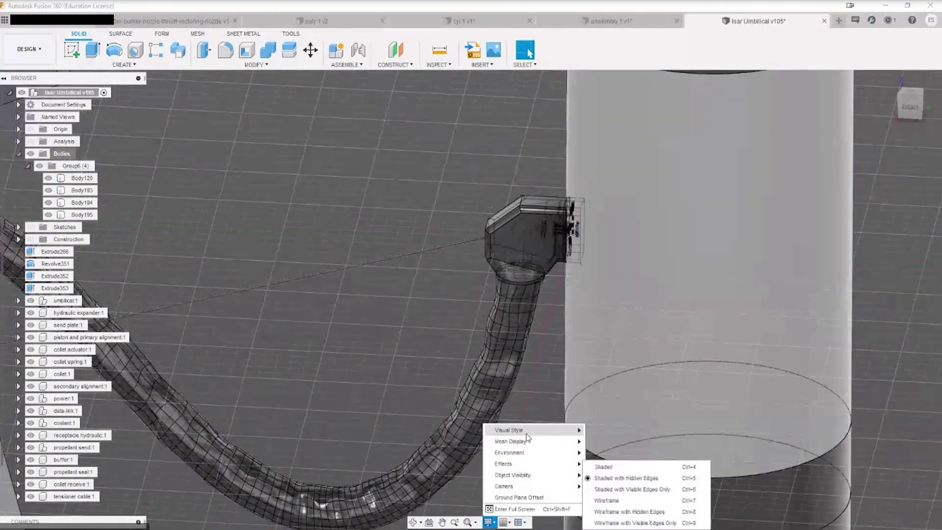
{"action": "left_click", "coordinate": [613, 477]}
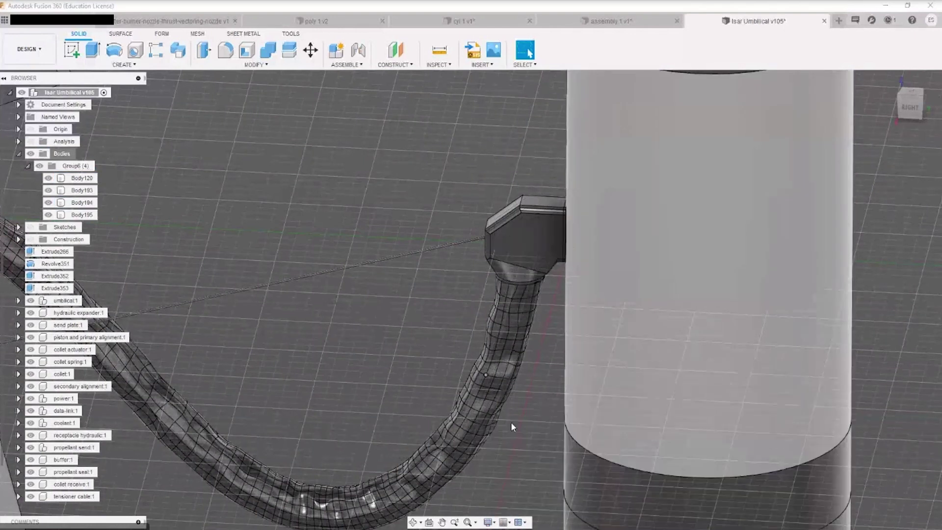
{"action": "left_click", "coordinate": [489, 523]}
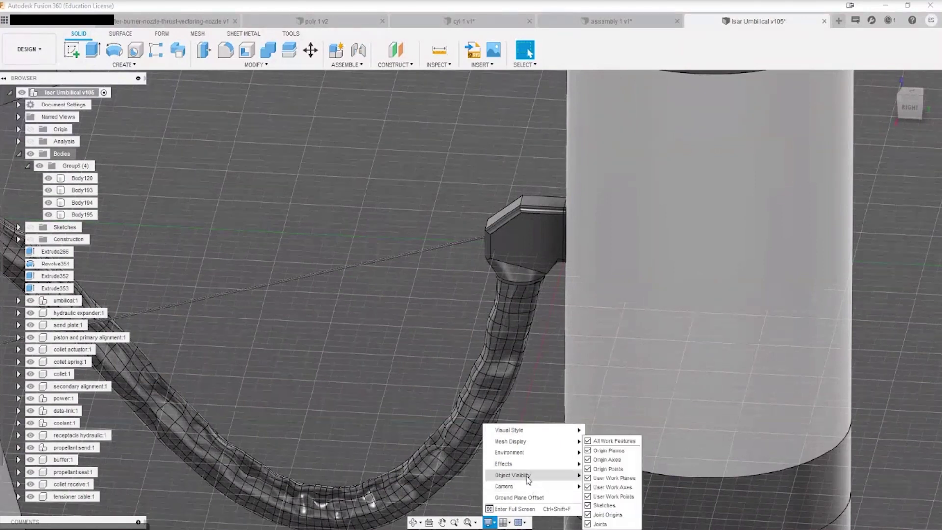
{"action": "mouse_move", "coordinate": [538, 469]}
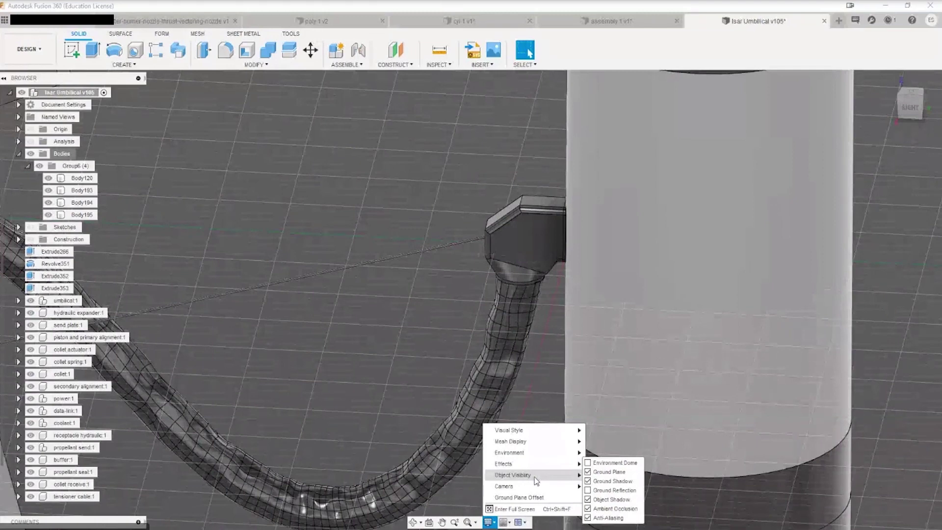
Hide the Group6 bodies to expose the umbilical connector's mating face.
{"action": "middle_click_drag", "start_coordinate": [867, 321], "coordinate": [769, 269]}
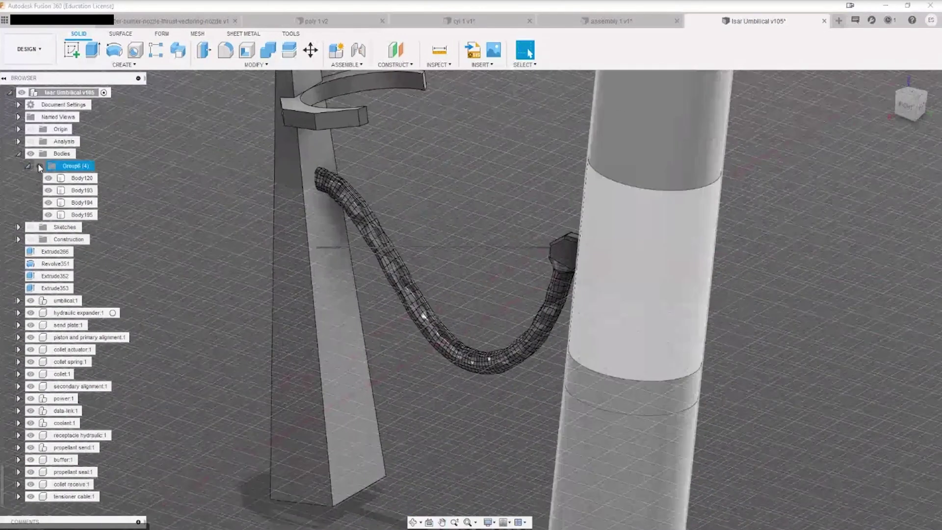
{"action": "left_click", "coordinate": [41, 168]}
{"action": "left_click", "coordinate": [41, 169]}
{"action": "left_click", "coordinate": [42, 168]}
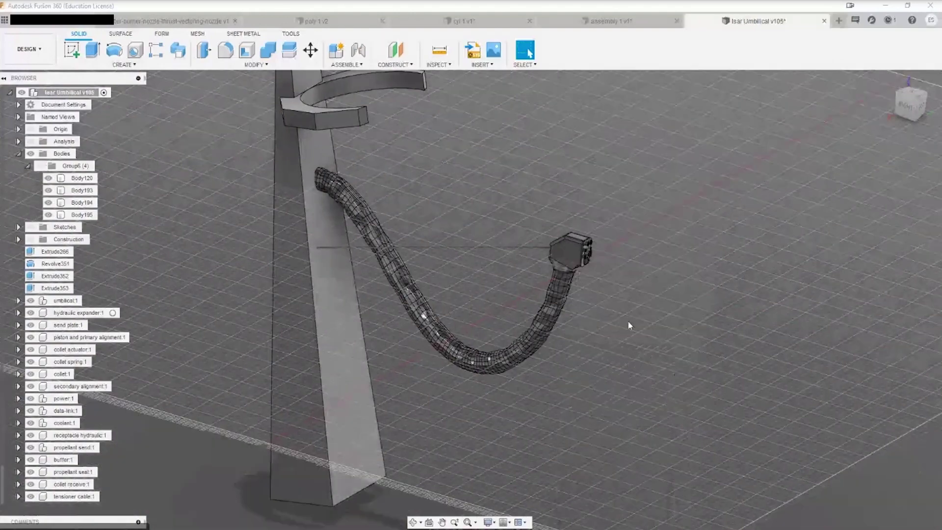
Examine the connector head at the umbilical's free end, including the ports and alignment pins on its face.
{"action": "scroll", "coordinate": [617, 240], "scroll_direction": "up", "scroll_amount": 5}
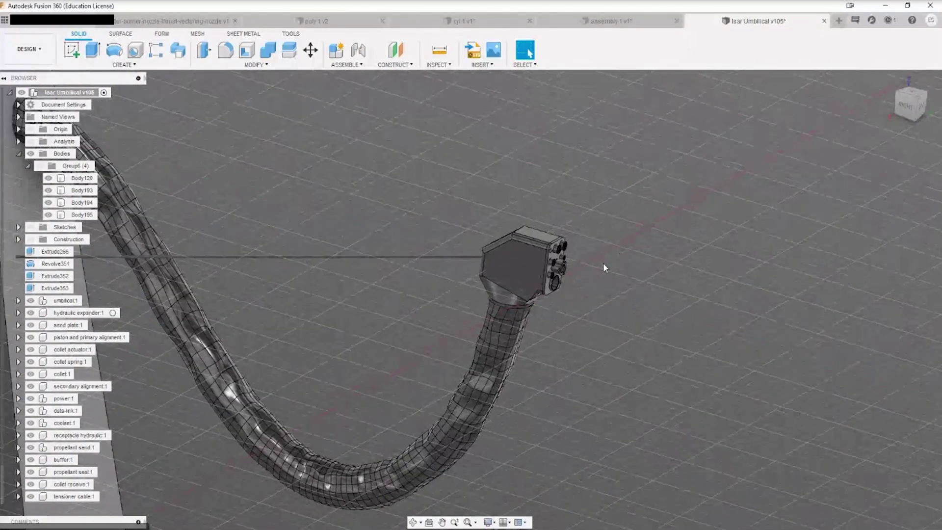
{"action": "scroll", "coordinate": [603, 280], "scroll_direction": "up", "scroll_amount": 3}
{"action": "scroll", "coordinate": [638, 302], "scroll_direction": "up", "scroll_amount": 4}
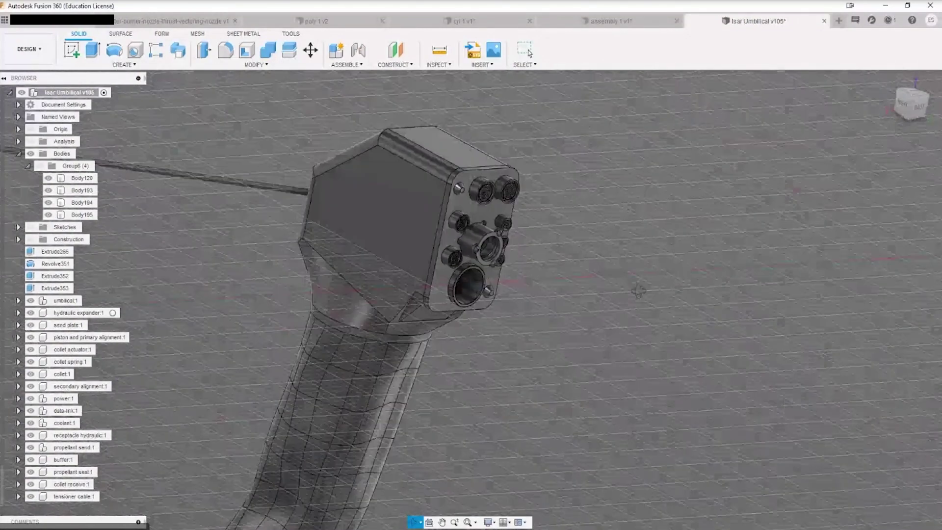
{"action": "left_click_drag", "start_coordinate": [639, 290], "coordinate": [628, 314]}
{"action": "key", "text": "Escape"}
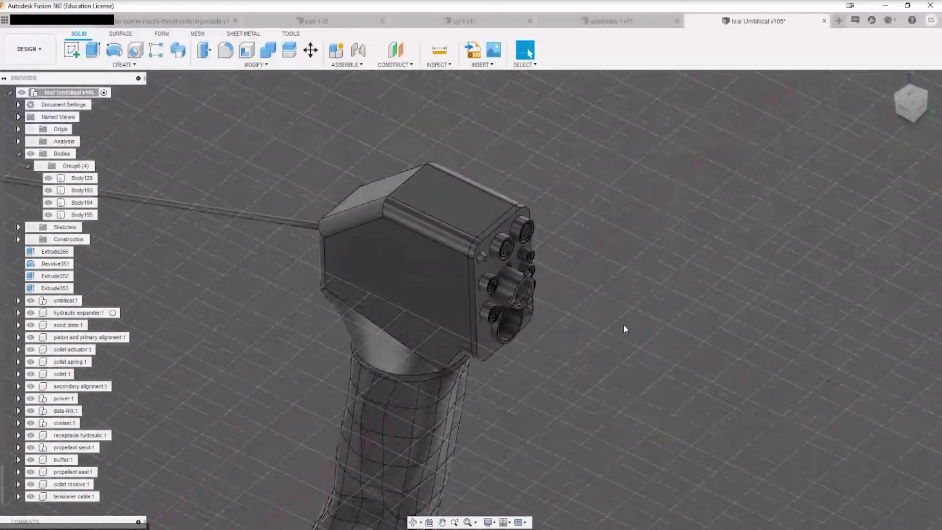
{"action": "middle_click_drag", "start_coordinate": [625, 329], "coordinate": [609, 304], "text": "shift"}
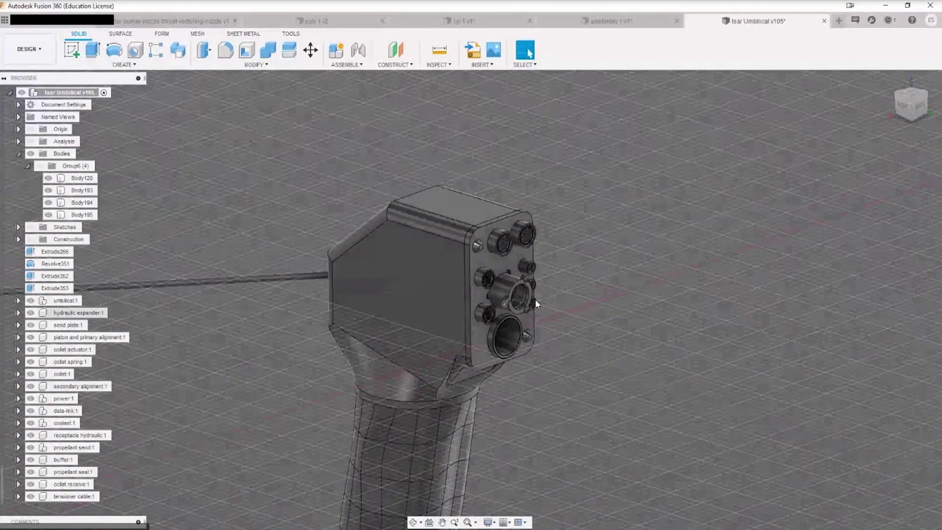
{"action": "scroll", "coordinate": [537, 304], "scroll_direction": "up", "scroll_amount": 8}
{"action": "scroll", "coordinate": [596, 305], "scroll_direction": "down", "scroll_amount": 5}
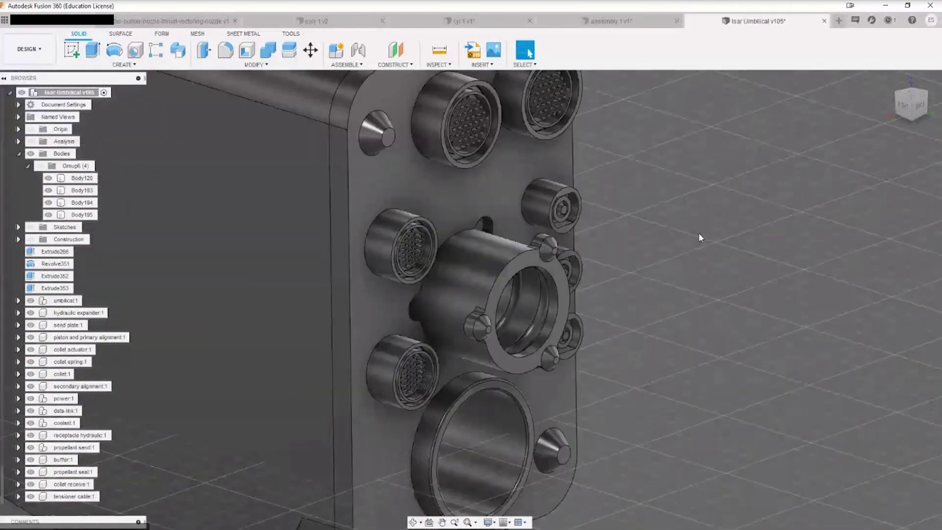
{"action": "middle_click_drag", "start_coordinate": [701, 235], "coordinate": [760, 282], "text": "shift"}
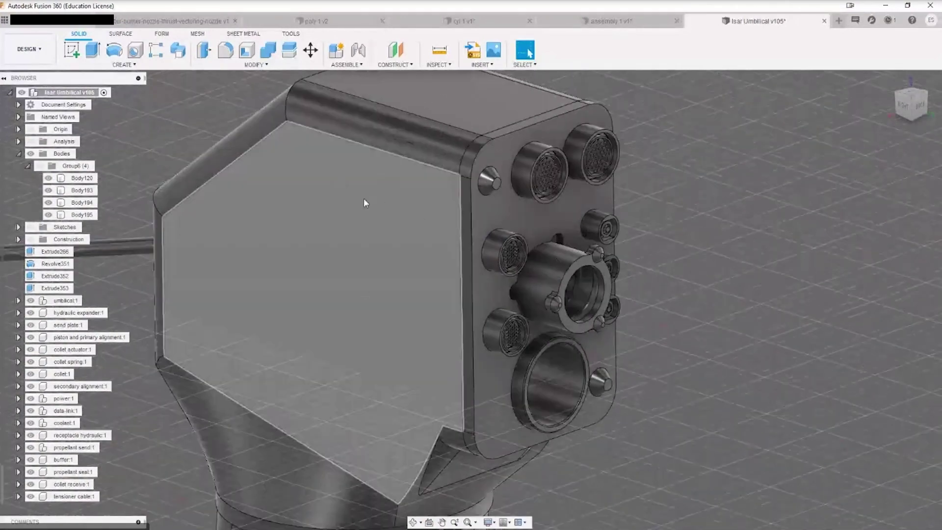
Hide the data-link component and show it again.
{"action": "scroll", "coordinate": [62, 354], "scroll_direction": "down", "scroll_amount": 1}
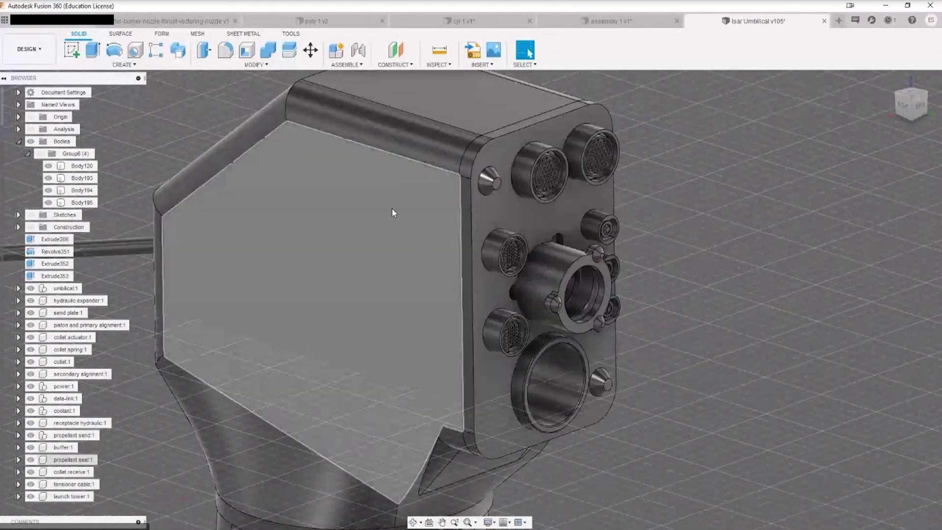
{"action": "left_click", "coordinate": [30, 399]}
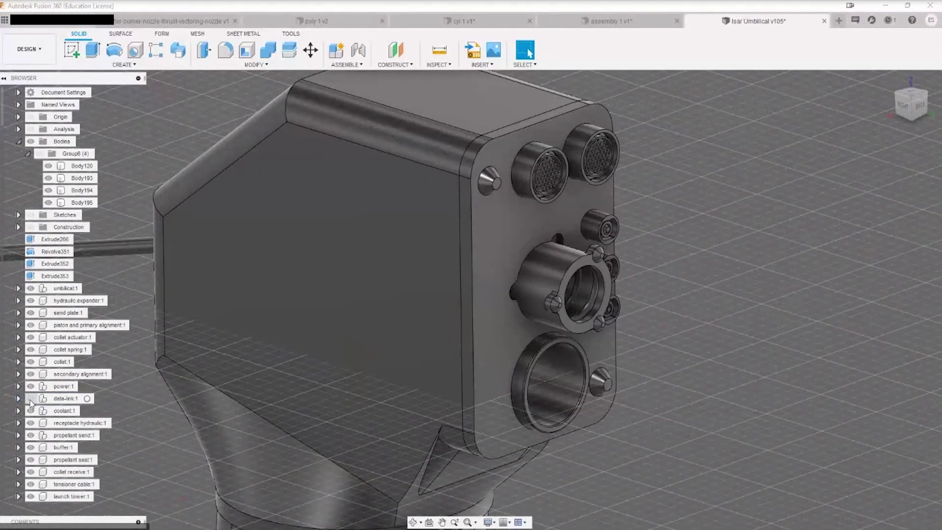
{"action": "left_click", "coordinate": [30, 400]}
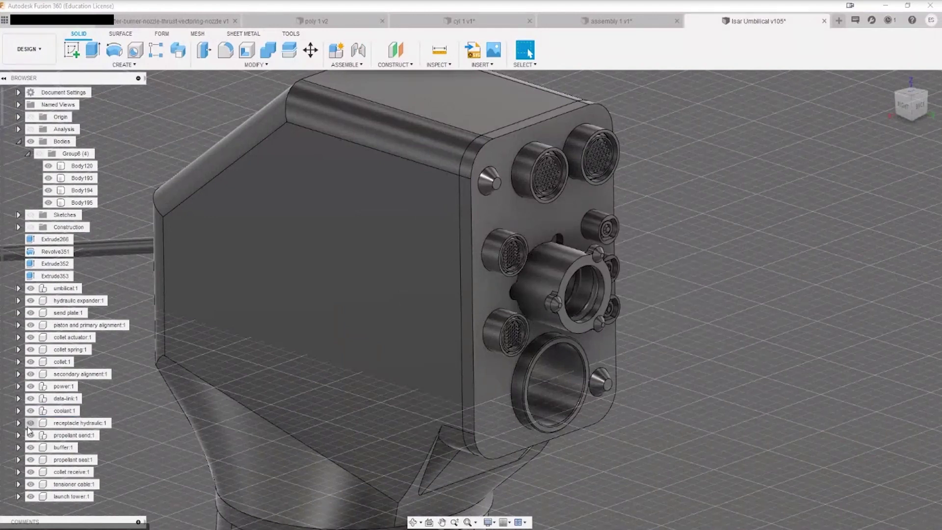
Start a Section Analysis, show the saved section through the connector head, and look through the stored analyses.
{"action": "left_click", "coordinate": [439, 65]}
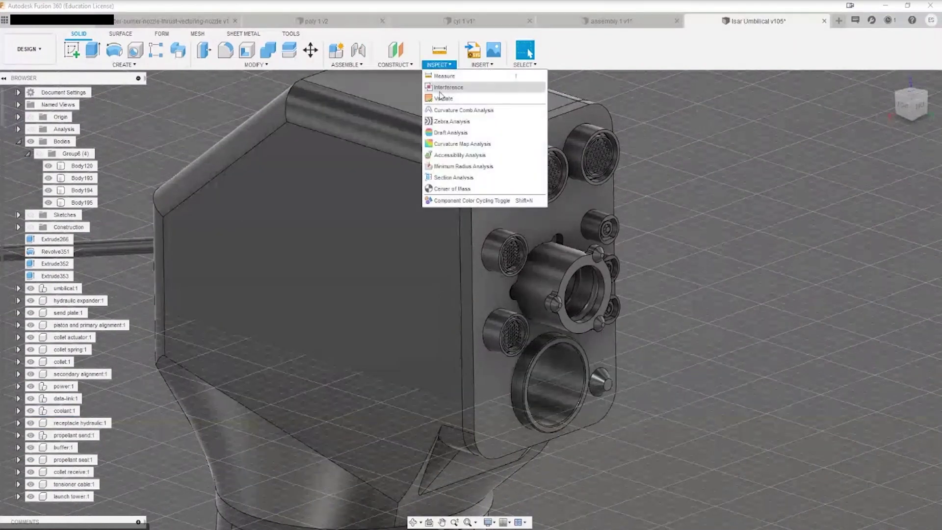
{"action": "left_click", "coordinate": [454, 177]}
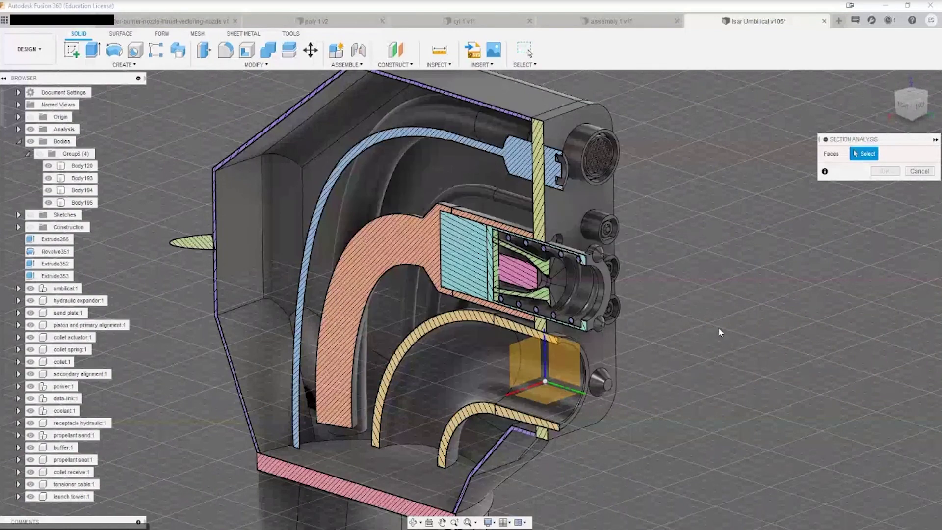
{"action": "middle_click_drag", "start_coordinate": [720, 330], "coordinate": [411, 286], "text": "shift"}
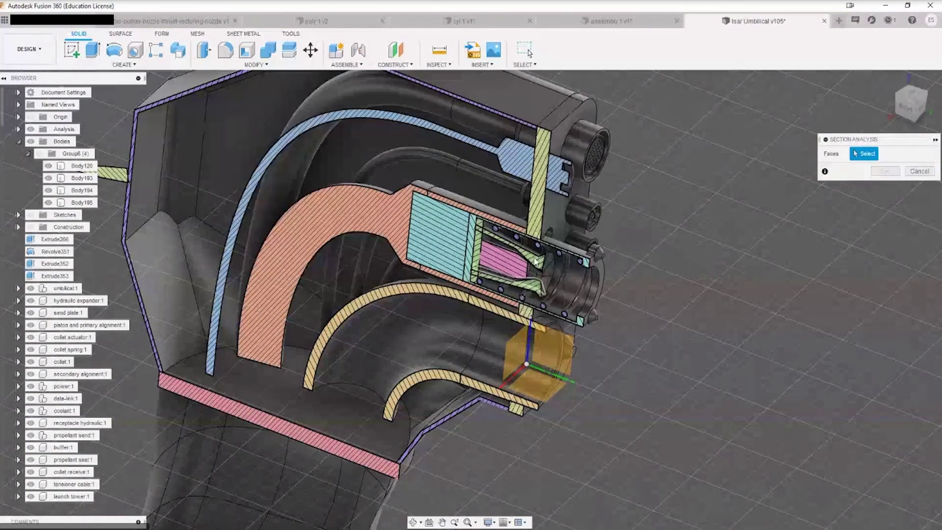
{"action": "left_click", "coordinate": [18, 130]}
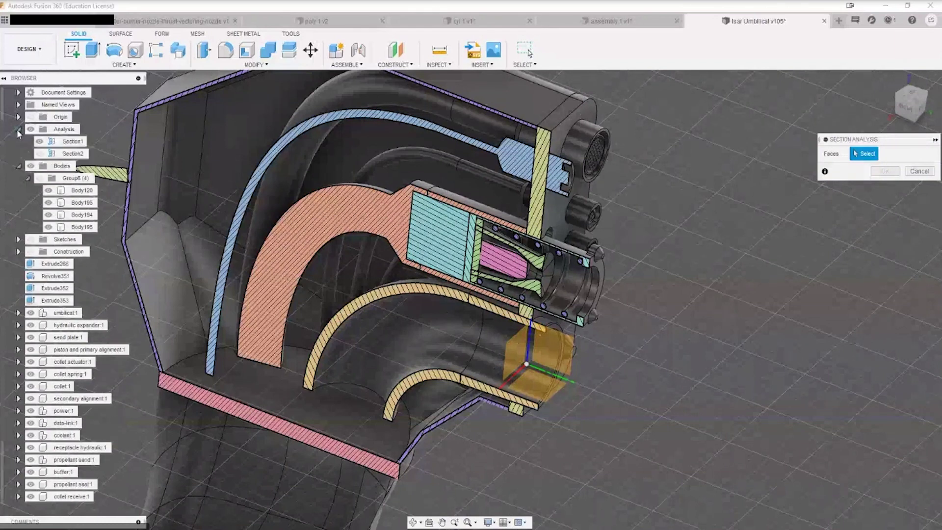
{"action": "left_click", "coordinate": [18, 129]}
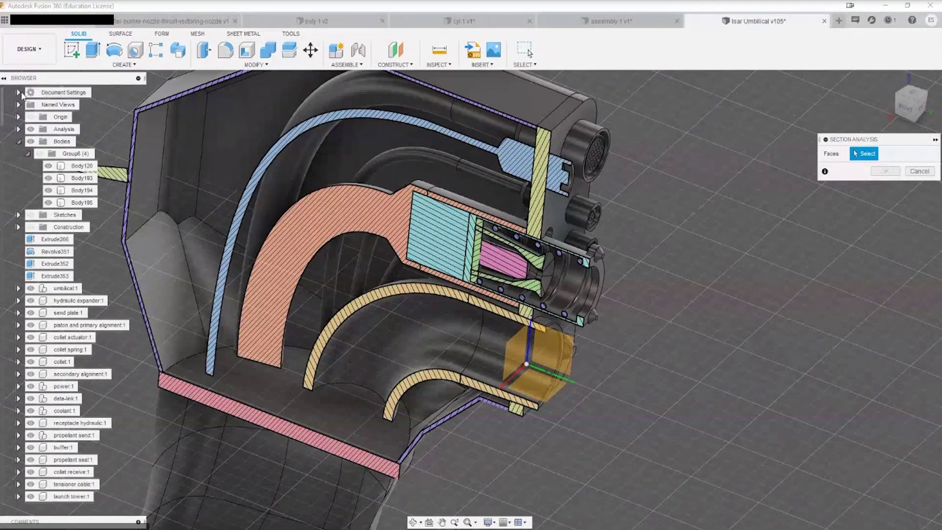
{"action": "left_click", "coordinate": [18, 92]}
{"action": "left_click", "coordinate": [18, 92]}
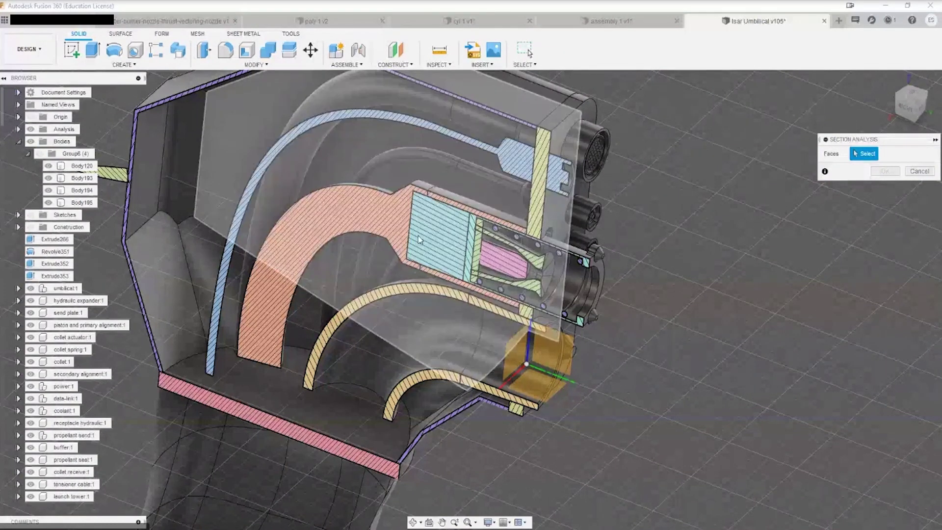
Hide the umbilical component and show it again, and do the same with the hydraulic expander in the section view.
{"action": "scroll", "coordinate": [660, 323], "scroll_direction": "down", "scroll_amount": 1}
{"action": "scroll", "coordinate": [658, 319], "scroll_direction": "down", "scroll_amount": 3}
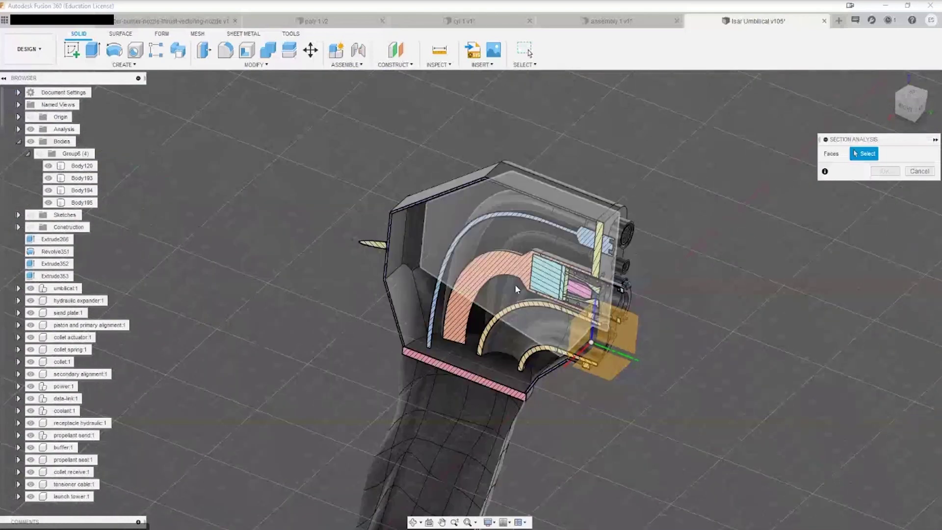
{"action": "middle_click_drag", "start_coordinate": [293, 287], "coordinate": [199, 259]}
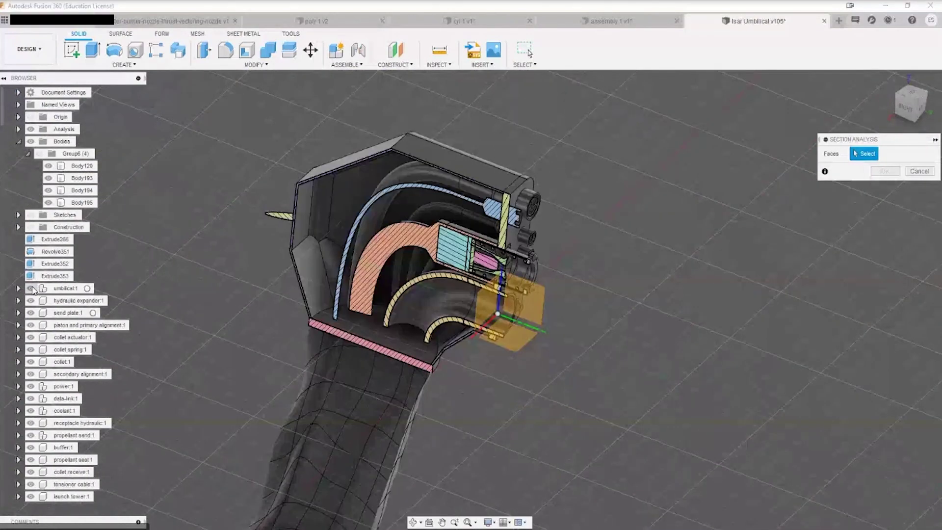
{"action": "left_click", "coordinate": [31, 288]}
{"action": "left_click", "coordinate": [30, 288]}
{"action": "left_click", "coordinate": [31, 300]}
{"action": "left_click", "coordinate": [31, 300]}
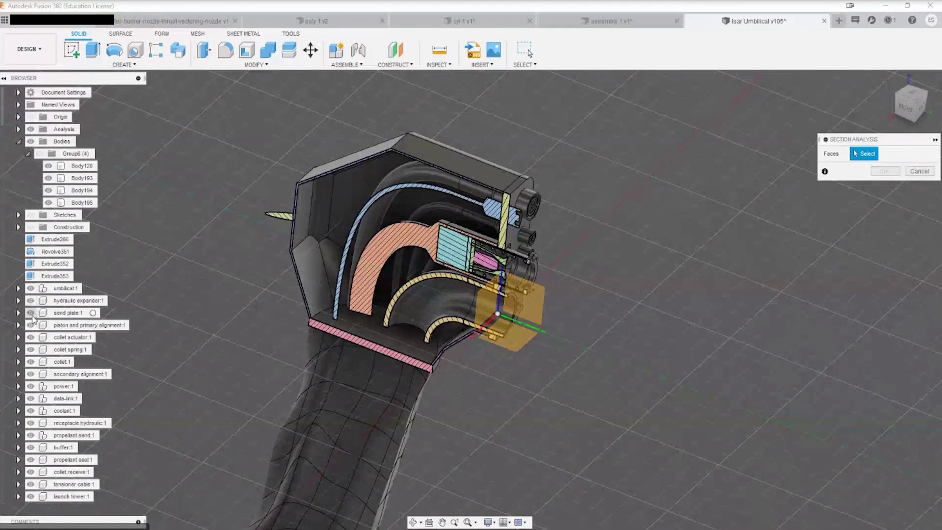
Hide the send plate and examine the sectioned hoses, collet and connectors inside the connector head.
{"action": "left_click", "coordinate": [31, 314]}
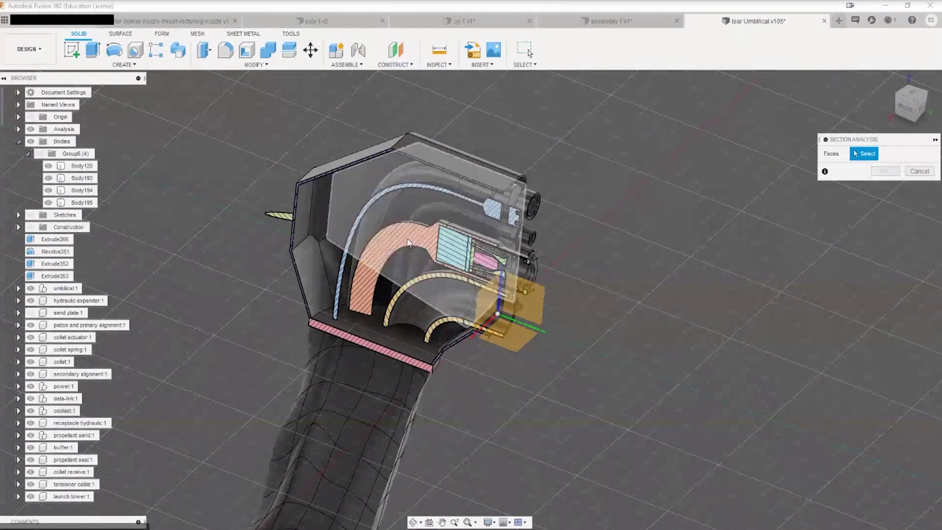
{"action": "scroll", "coordinate": [408, 242], "scroll_direction": "down", "scroll_amount": 2}
{"action": "scroll", "coordinate": [486, 258], "scroll_direction": "up", "scroll_amount": 4}
{"action": "scroll", "coordinate": [486, 258], "scroll_direction": "up", "scroll_amount": 4}
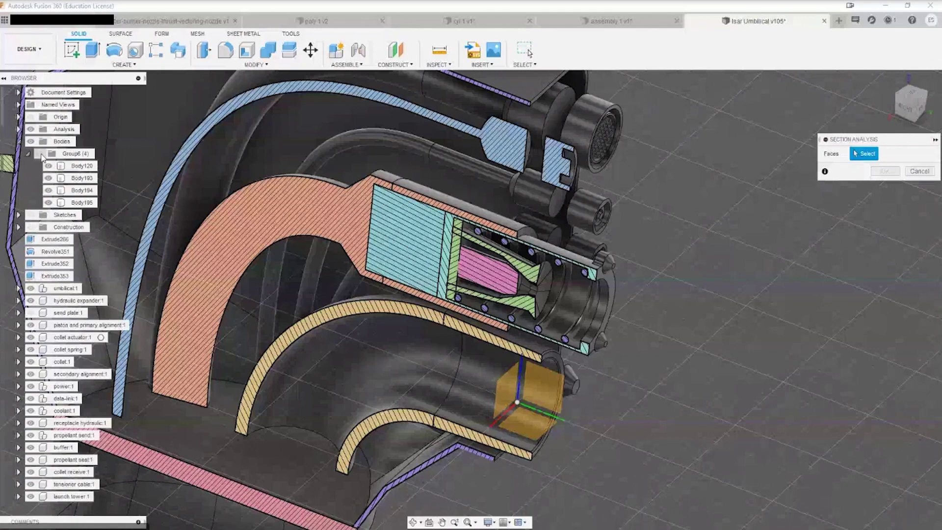
Show the Group6 bodies in section and hide them again, and restore the send plate's visibility.
{"action": "left_click", "coordinate": [40, 154]}
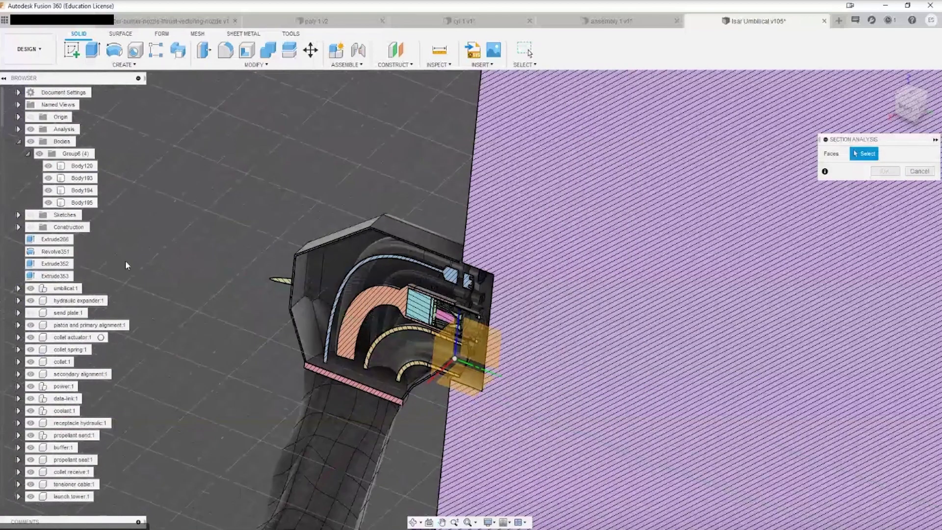
{"action": "left_click", "coordinate": [39, 149]}
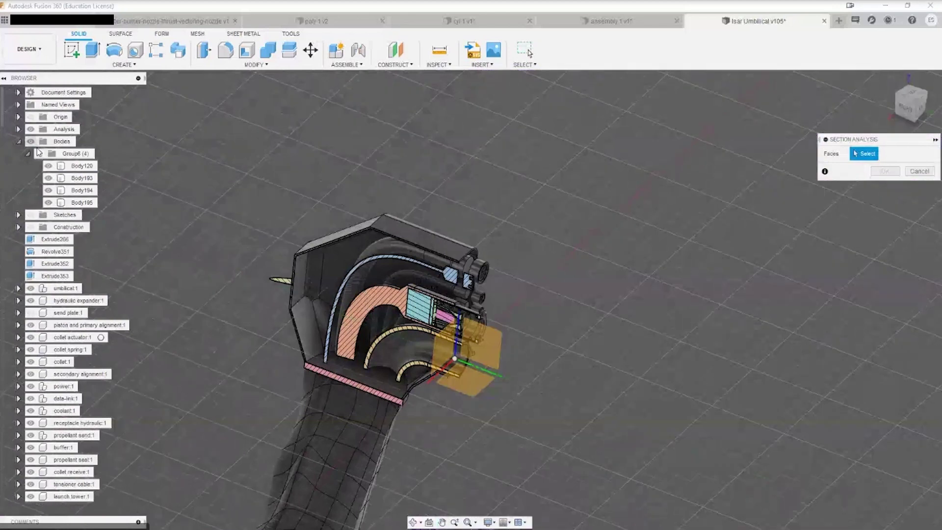
{"action": "left_click", "coordinate": [30, 312]}
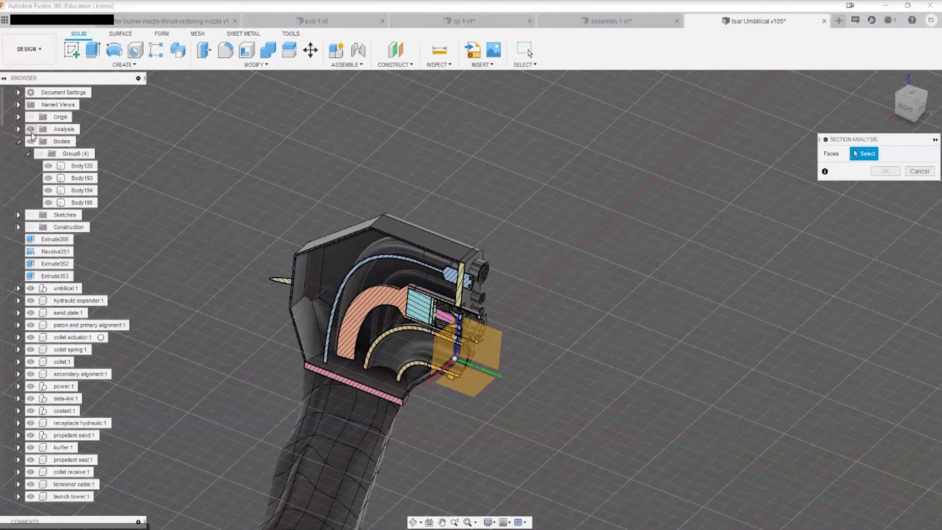
Turn off the section analysis display and cancel the open Section Analysis command.
{"action": "left_click", "coordinate": [30, 129]}
{"action": "left_click", "coordinate": [920, 171]}
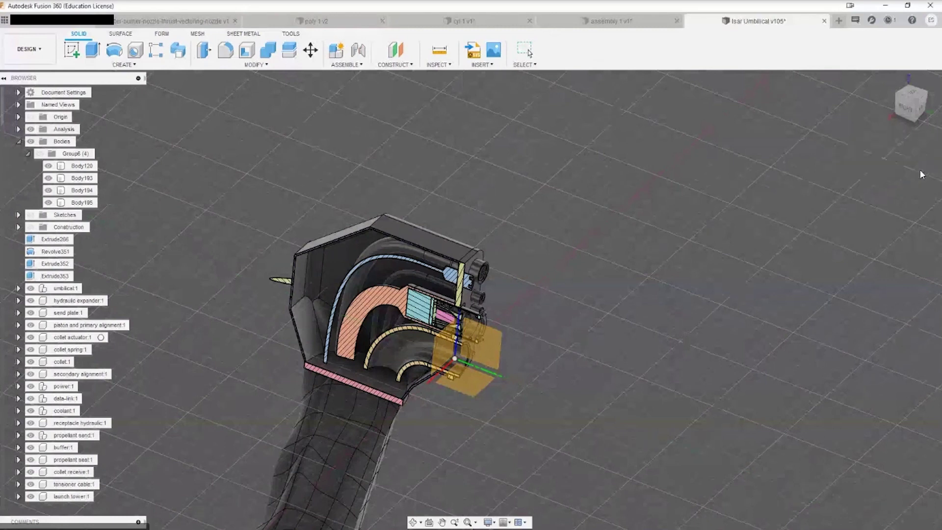
Create a new design, view the unit types its document settings offer, and cancel the unit change.
{"action": "left_click", "coordinate": [18, 92]}
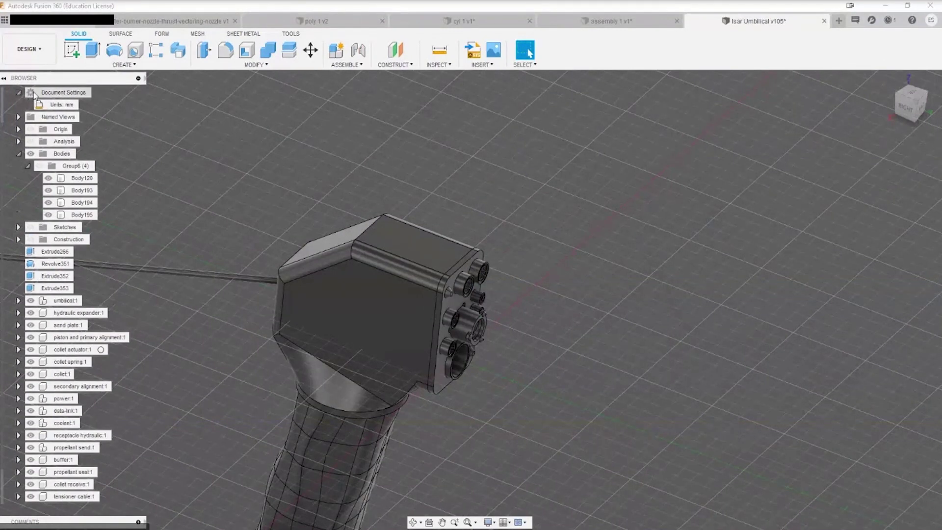
{"action": "left_click", "coordinate": [839, 21]}
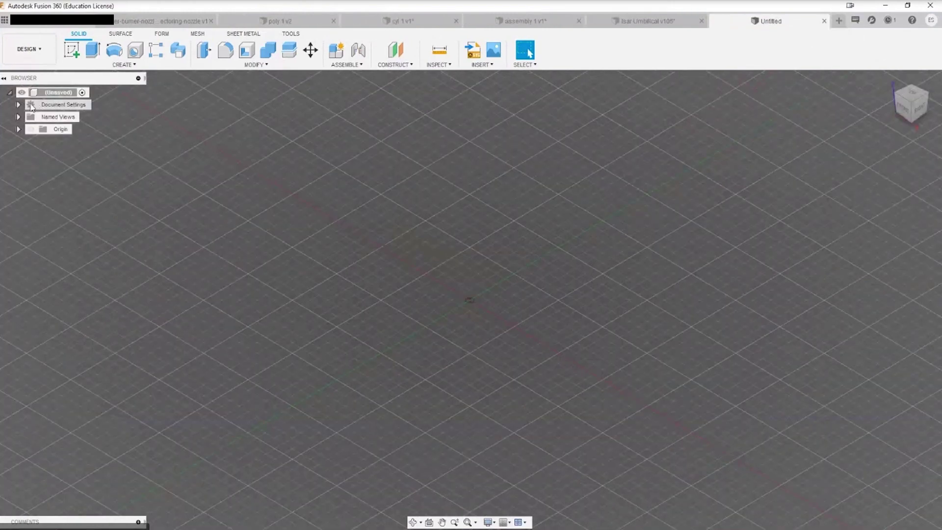
{"action": "left_click", "coordinate": [38, 106]}
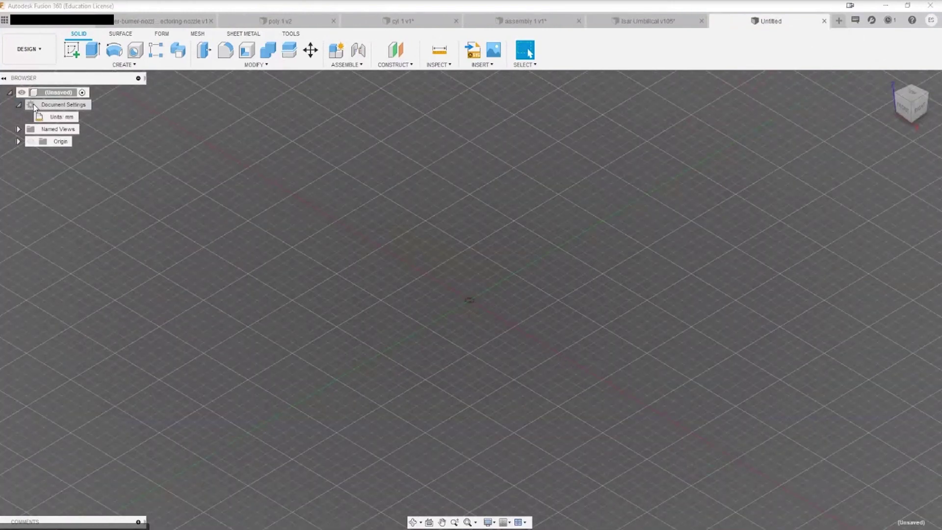
{"action": "left_click", "coordinate": [84, 118]}
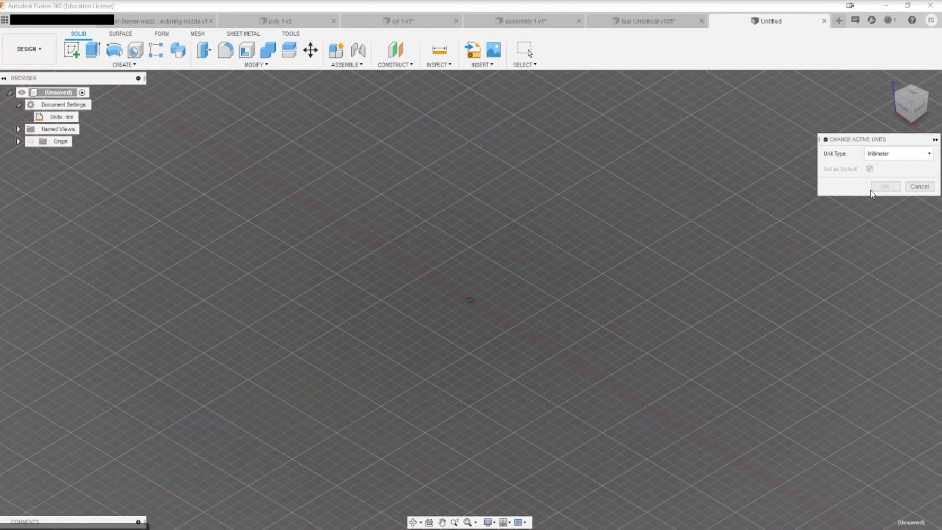
{"action": "left_click", "coordinate": [868, 154]}
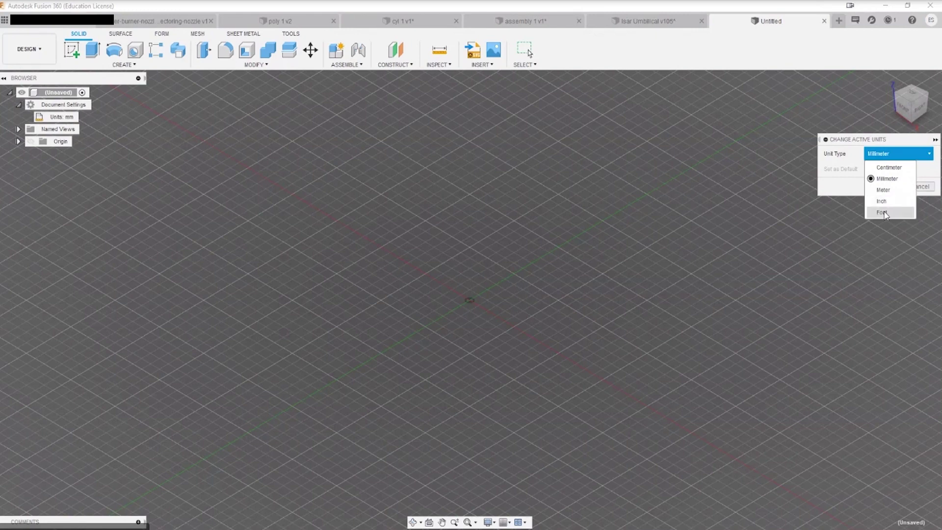
{"action": "left_click", "coordinate": [924, 185]}
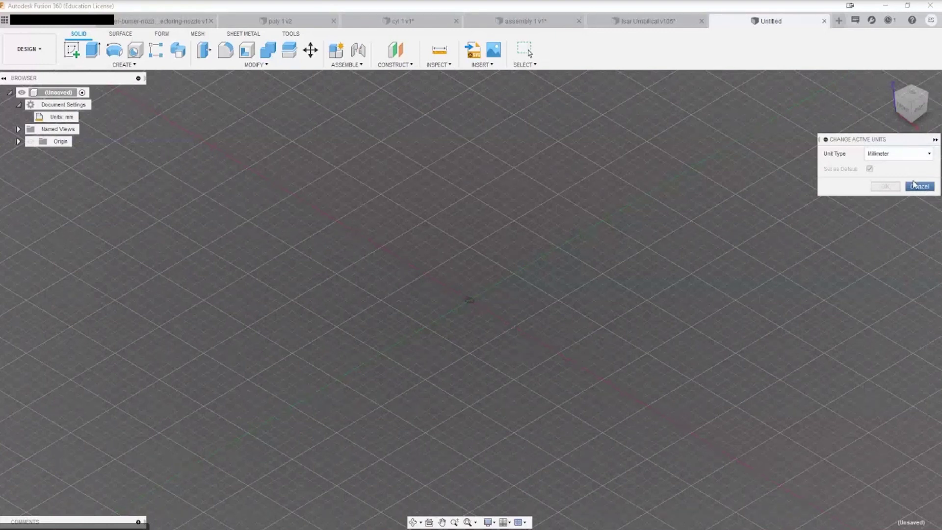
{"action": "left_click", "coordinate": [918, 186]}
Open the preferences and review the default units for Design, Manufacture, and Simulation and Generative Design.
{"action": "left_click", "coordinate": [931, 22]}
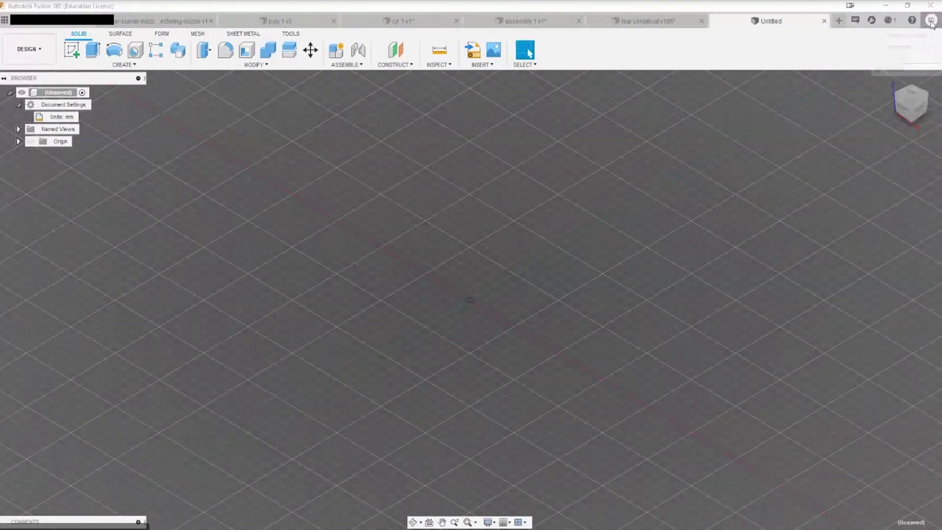
{"action": "left_click", "coordinate": [908, 54]}
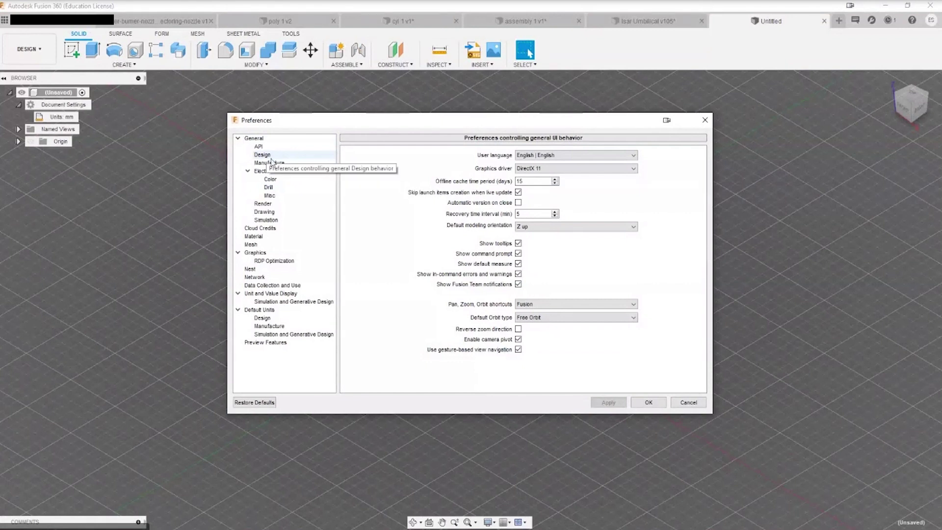
{"action": "left_click", "coordinate": [272, 310]}
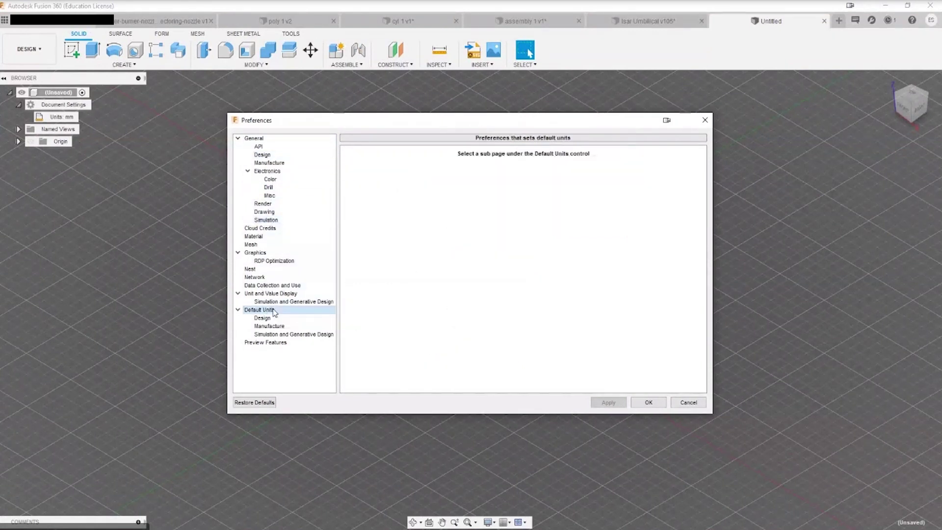
{"action": "left_click", "coordinate": [268, 320]}
{"action": "left_click", "coordinate": [269, 327]}
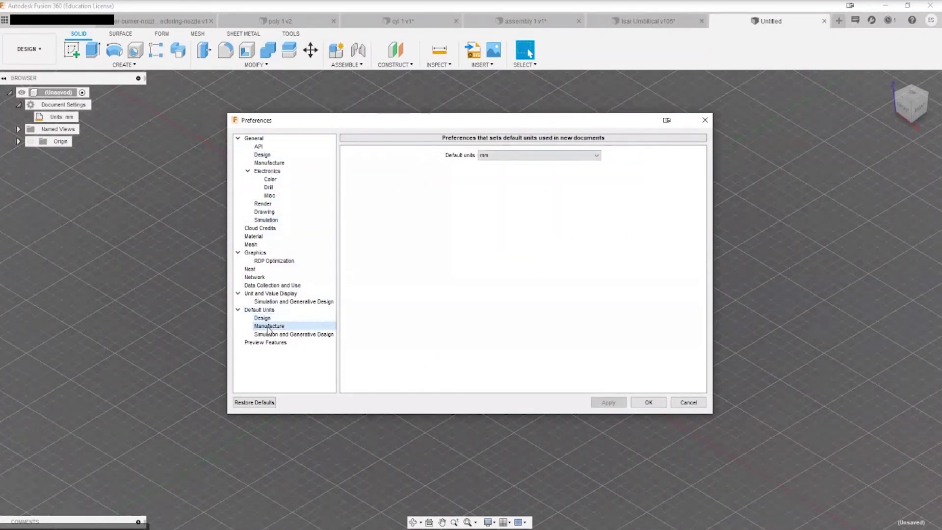
{"action": "left_click", "coordinate": [271, 335]}
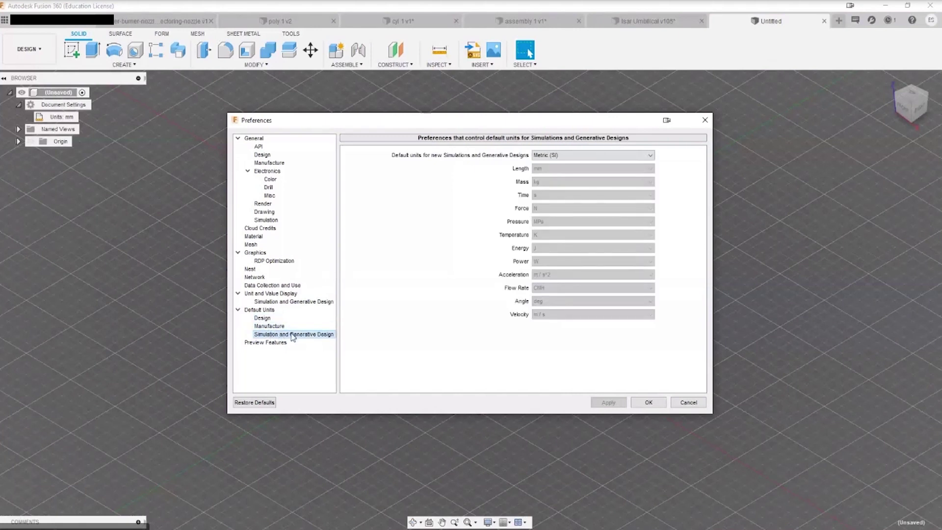
{"action": "left_click", "coordinate": [554, 159]}
{"action": "left_click", "coordinate": [565, 155]}
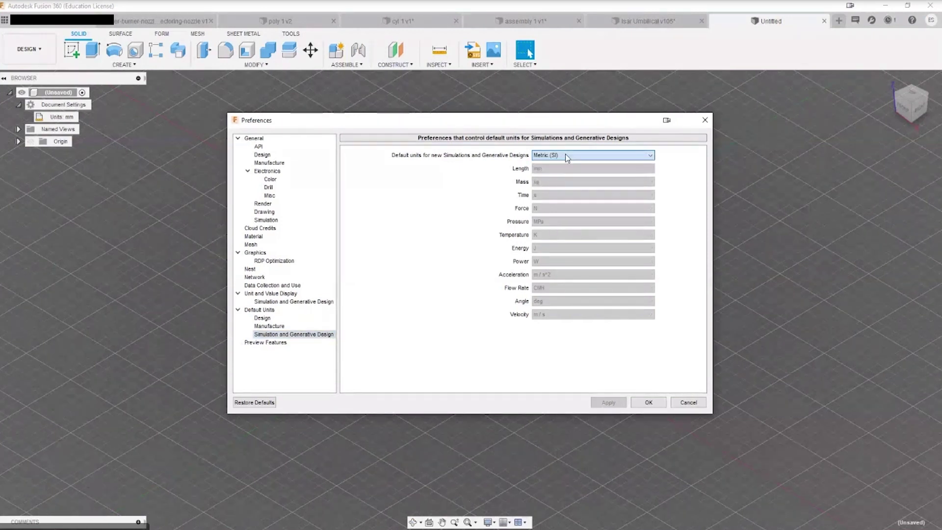
Check the default unit choice for Manufacture, revisit the Design and Simulation unit pages, and close the preferences without changes.
{"action": "left_click", "coordinate": [270, 326]}
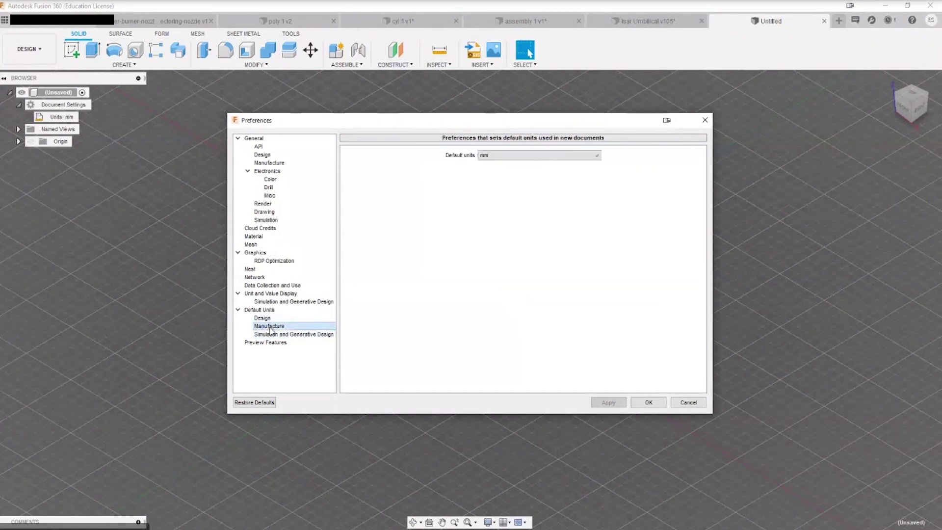
{"action": "left_click", "coordinate": [532, 156]}
{"action": "left_click", "coordinate": [532, 164]}
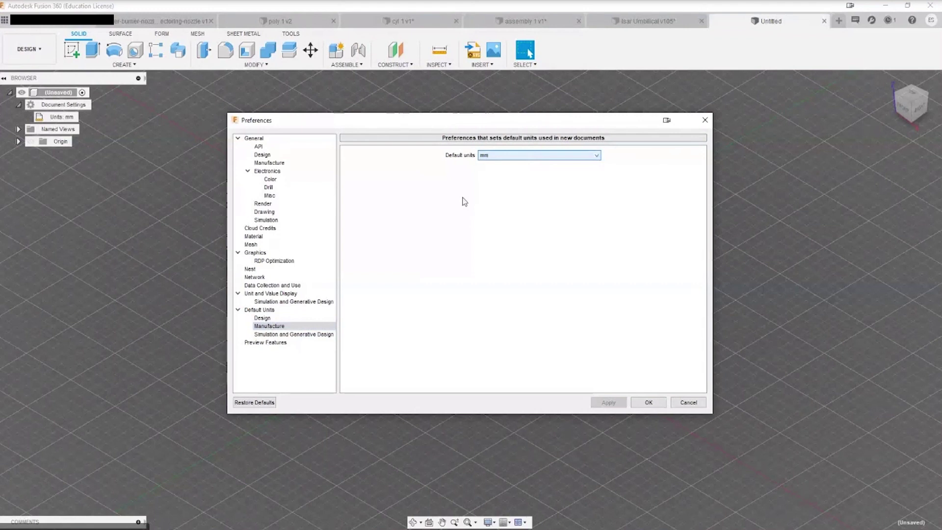
{"action": "left_click", "coordinate": [265, 311]}
{"action": "left_click", "coordinate": [275, 325]}
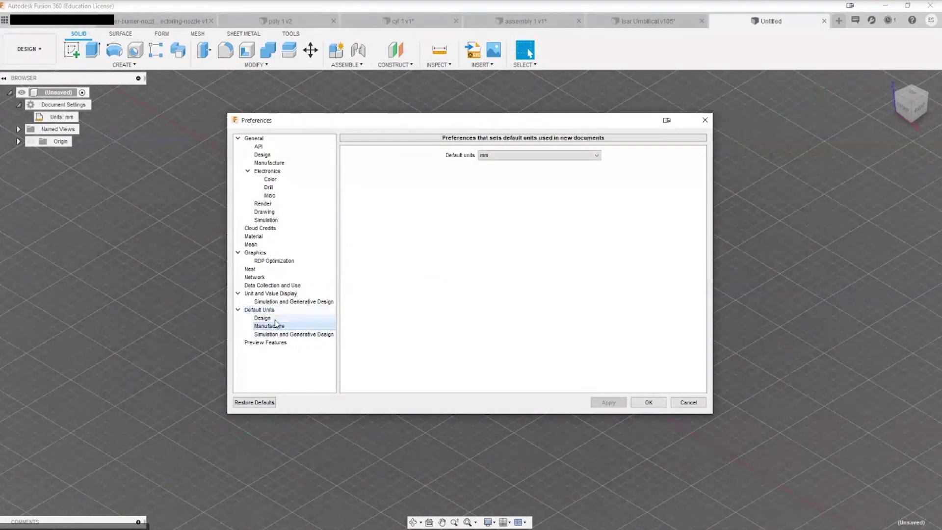
{"action": "left_click", "coordinate": [272, 319]}
{"action": "left_click", "coordinate": [281, 334]}
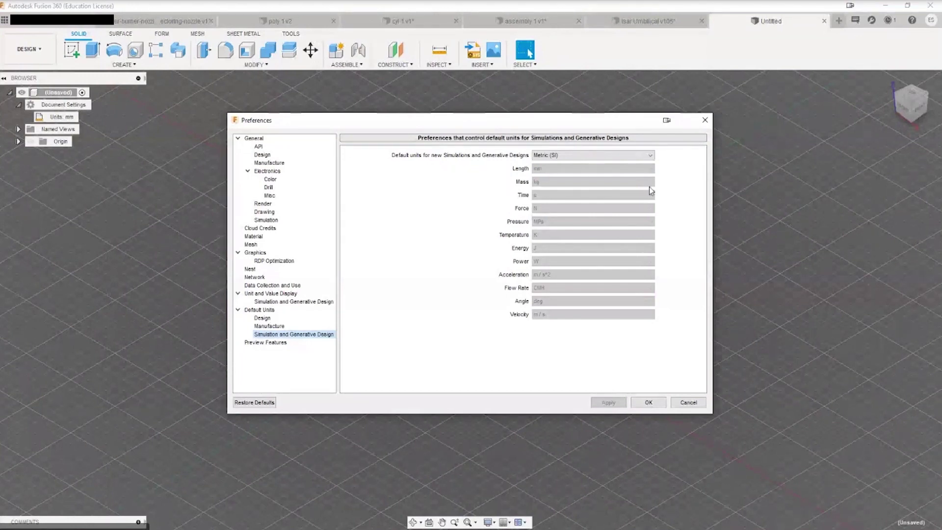
{"action": "left_click", "coordinate": [699, 402]}
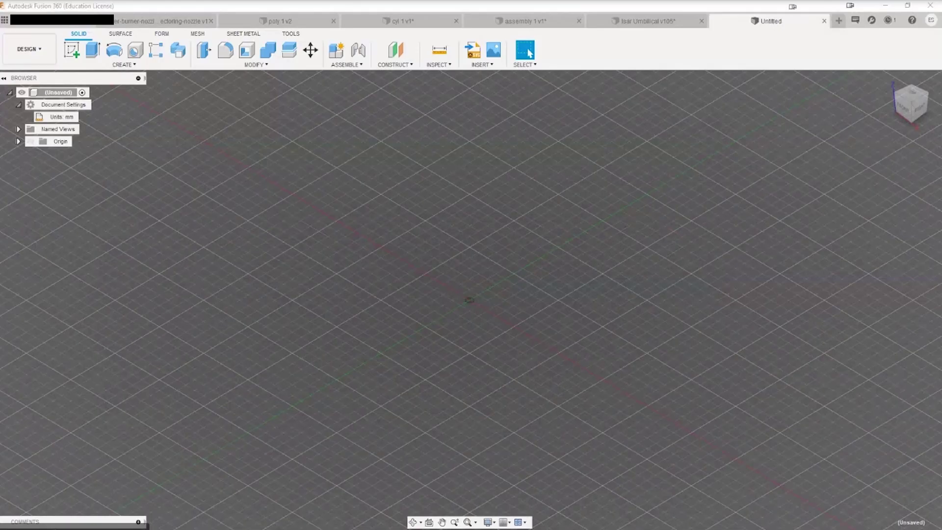
Switch to the PowerPoint presentation and view slide 3, which outlines what the session covers.
{"action": "key", "text": "alt+Tab"}
{"action": "left_click", "coordinate": [88, 249]}
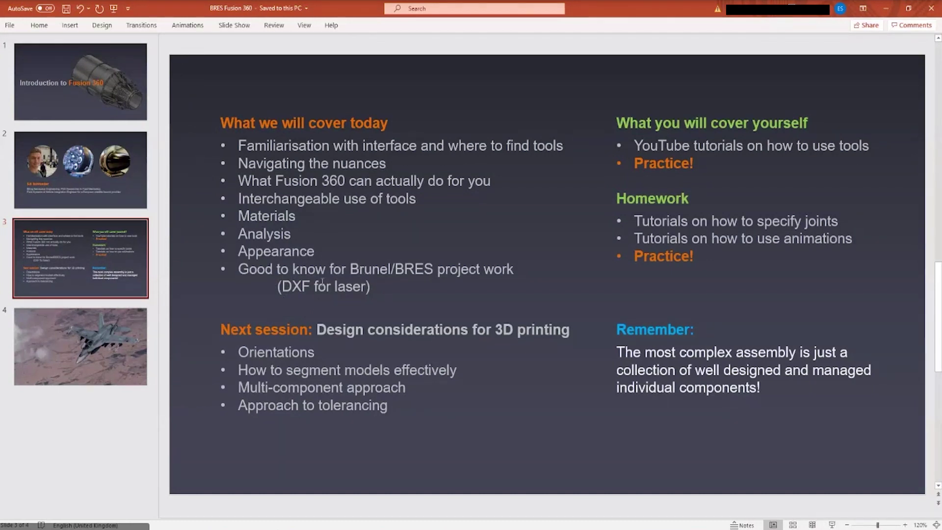
Return to Fusion 360 and bring up the cyl 1 design.
{"action": "left_click", "coordinate": [887, 8]}
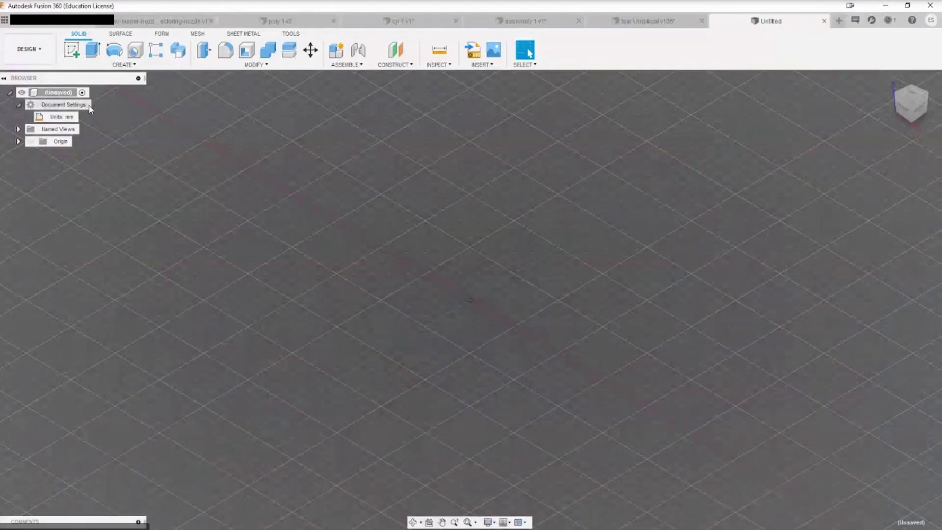
{"action": "left_click", "coordinate": [404, 21]}
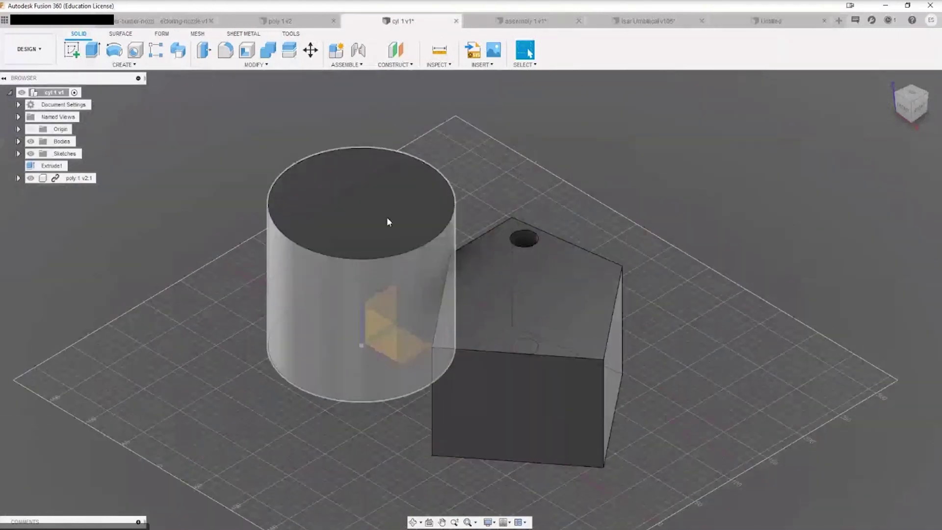
Expand the linked poly 1 component with its bodies, and list the bodies of the cyl 1 design in the browser.
{"action": "left_click", "coordinate": [17, 178]}
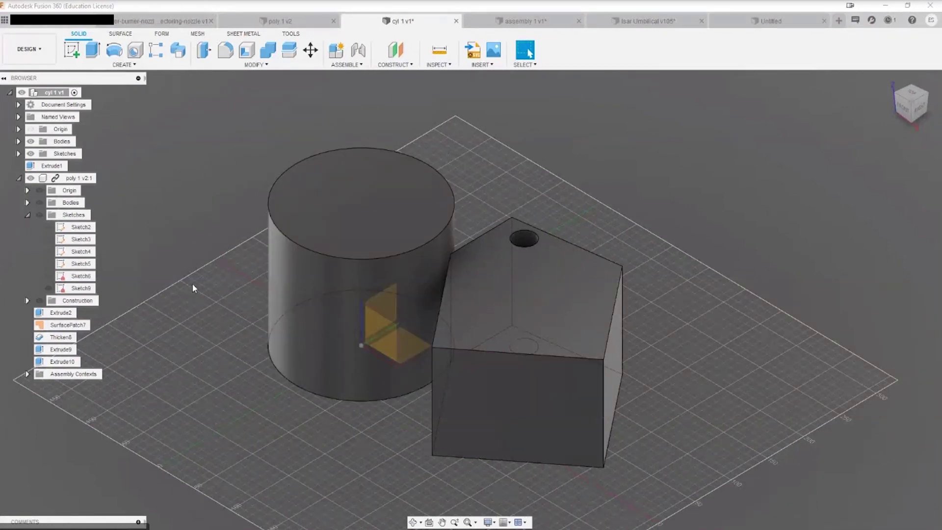
{"action": "left_click", "coordinate": [28, 202]}
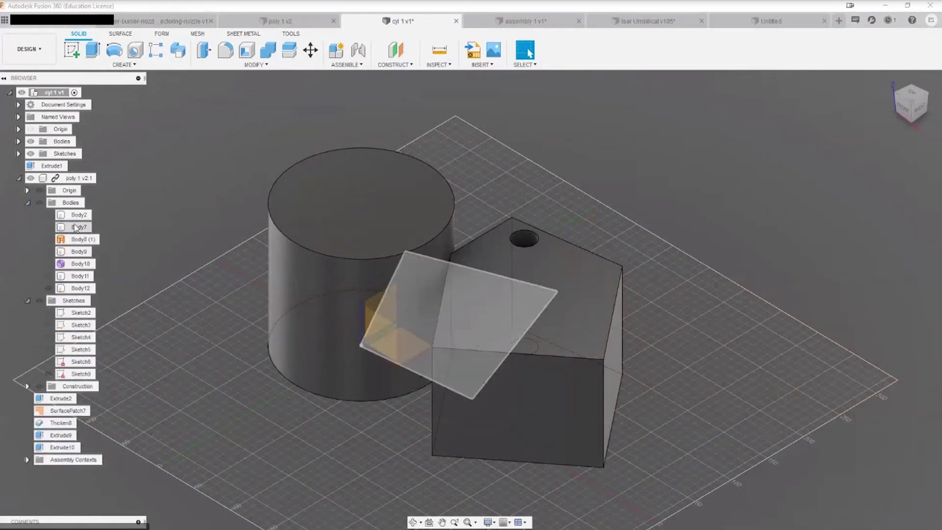
{"action": "left_click", "coordinate": [343, 265]}
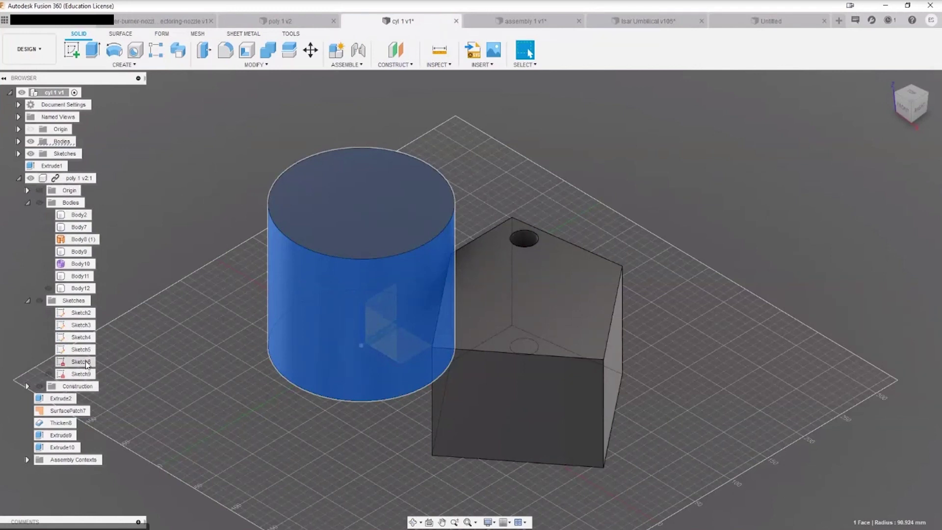
{"action": "left_click", "coordinate": [19, 142]}
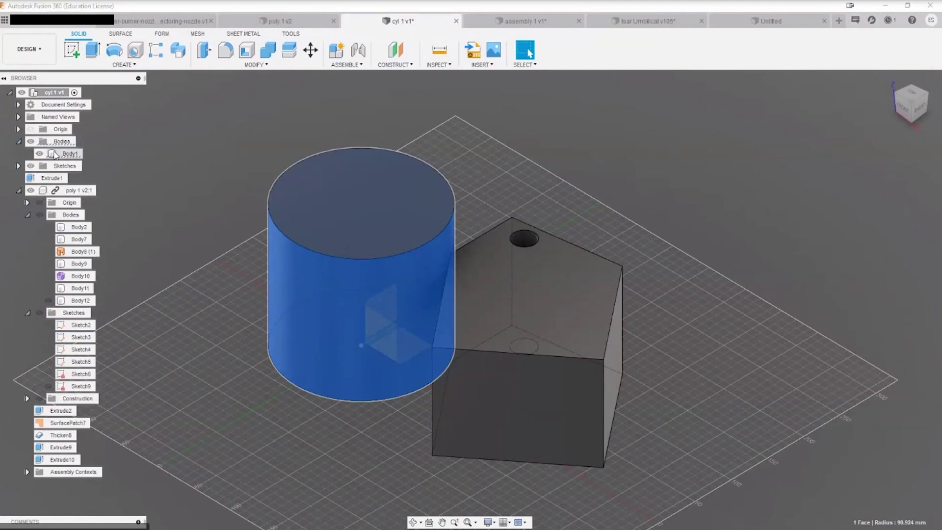
Start saving the cylinder body as a binary STL with high refinement, review the refinement options, and cancel at the file dialog.
{"action": "left_click", "coordinate": [55, 154]}
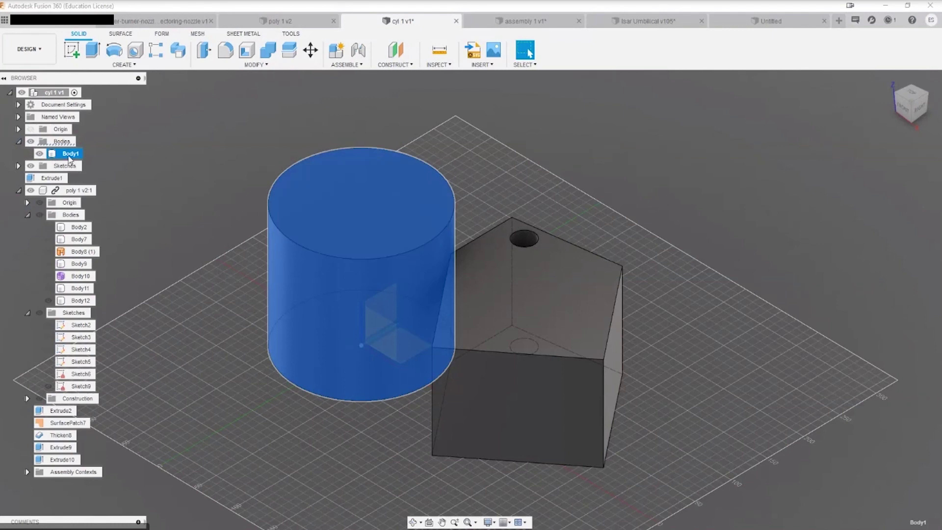
{"action": "right_click", "coordinate": [70, 155]}
{"action": "left_click", "coordinate": [97, 299]}
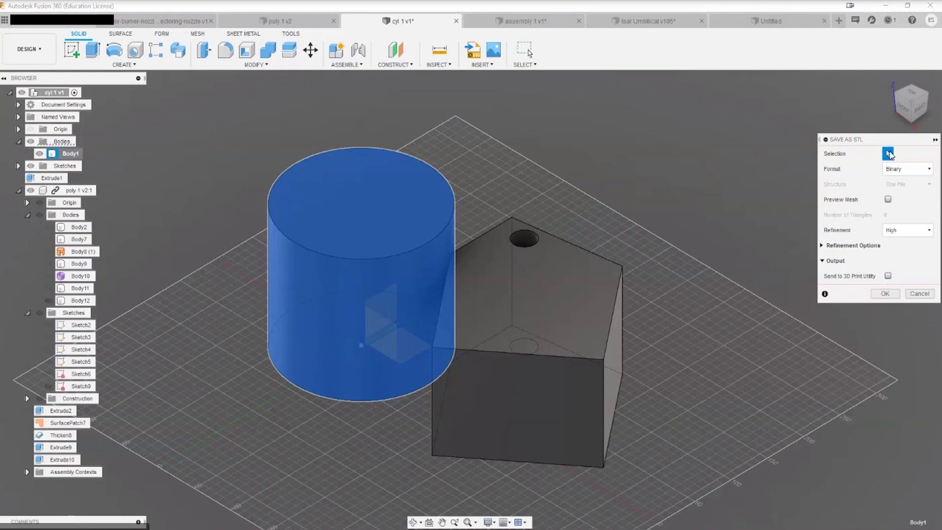
{"action": "left_click", "coordinate": [351, 252]}
{"action": "left_click", "coordinate": [333, 253]}
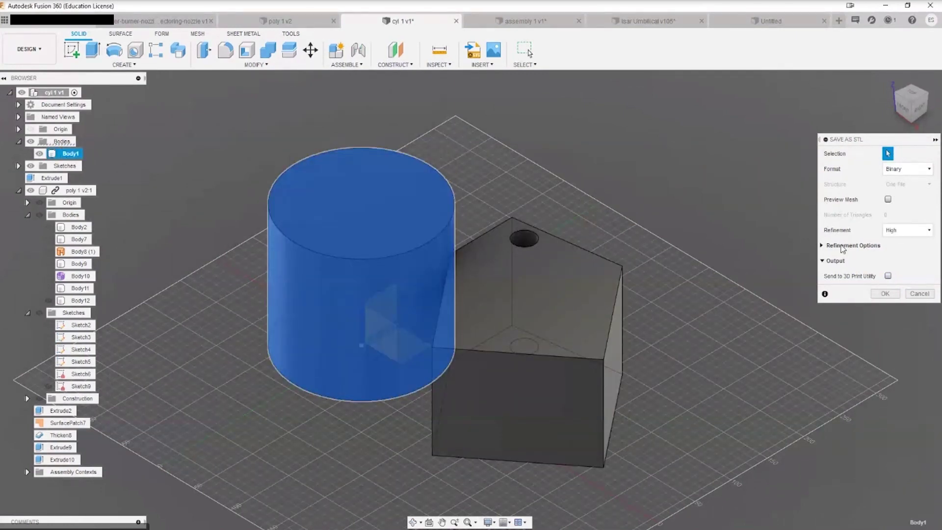
{"action": "left_click", "coordinate": [843, 247]}
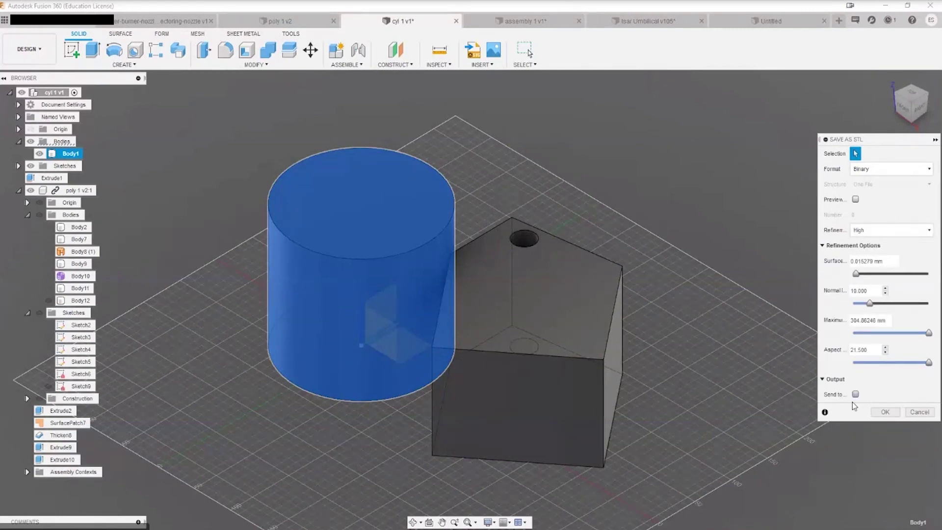
{"action": "left_click", "coordinate": [885, 412]}
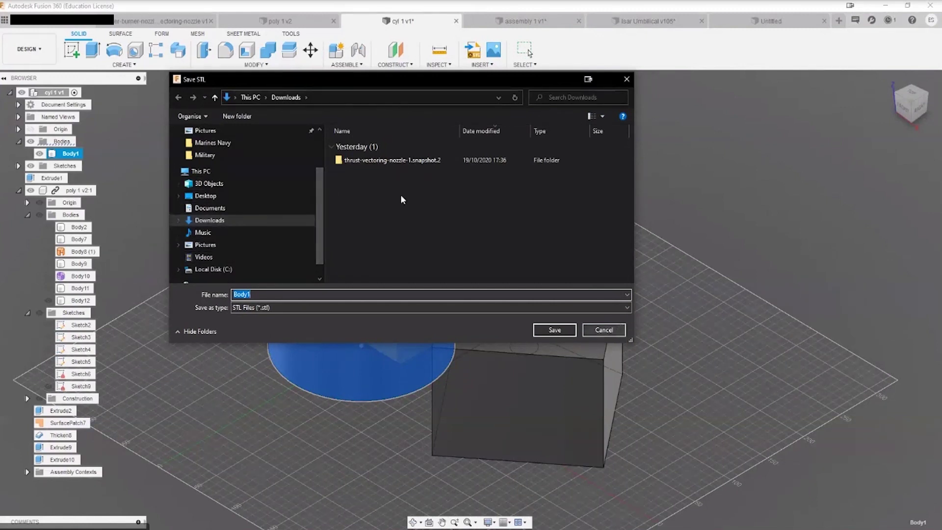
{"action": "left_click", "coordinate": [604, 330]}
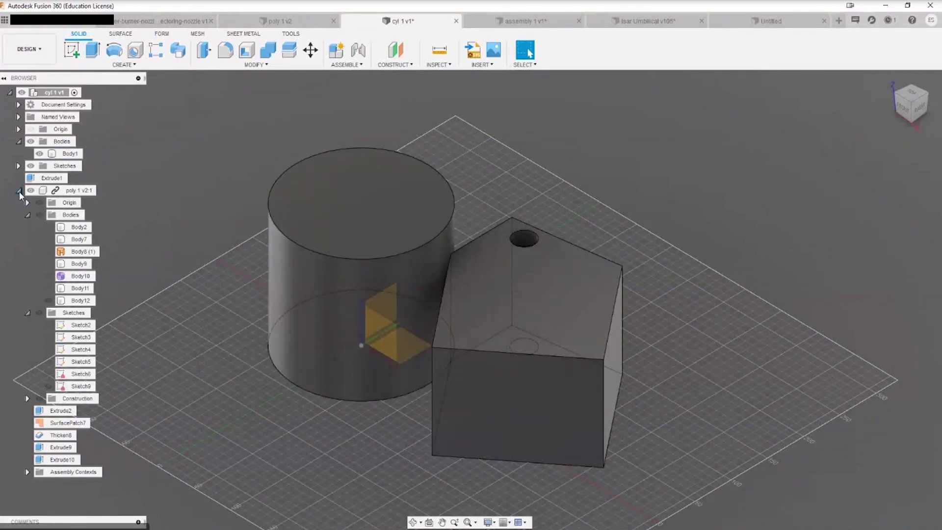
{"action": "left_click", "coordinate": [19, 192]}
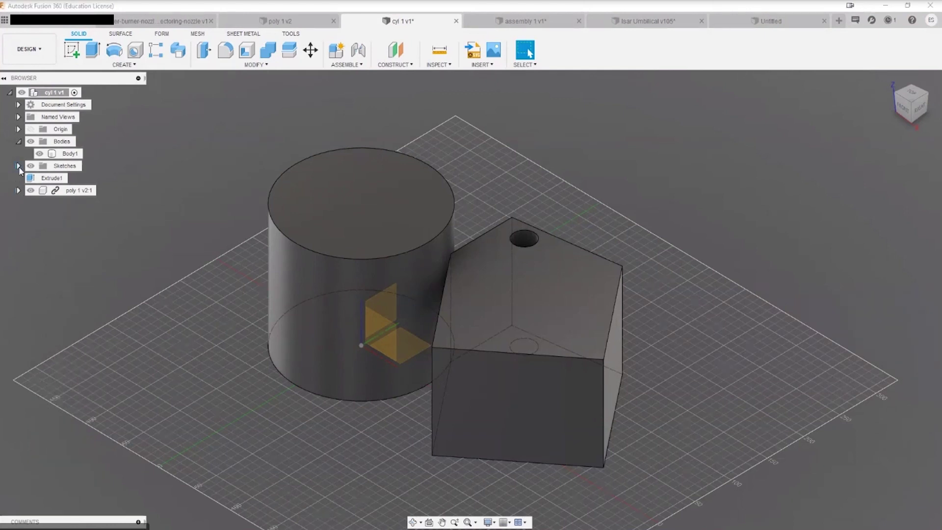
{"action": "left_click", "coordinate": [18, 189]}
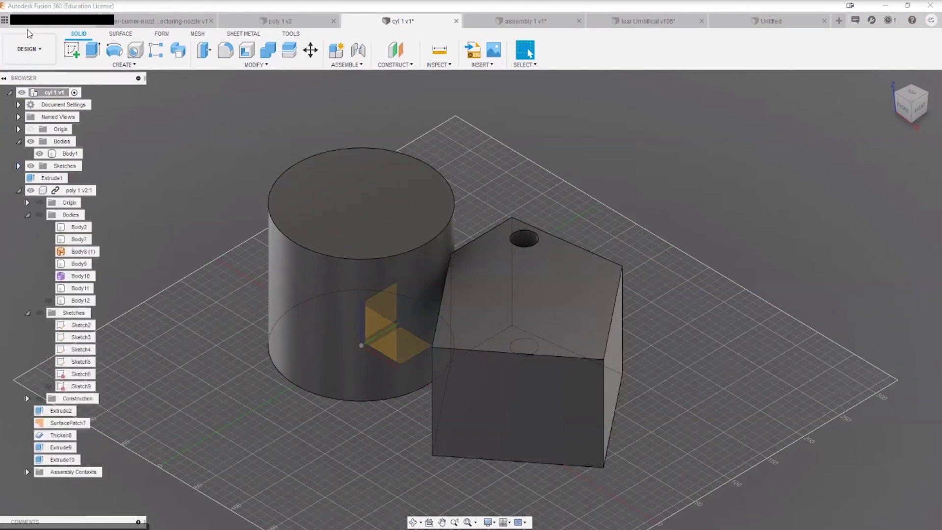
{"action": "left_click", "coordinate": [27, 25]}
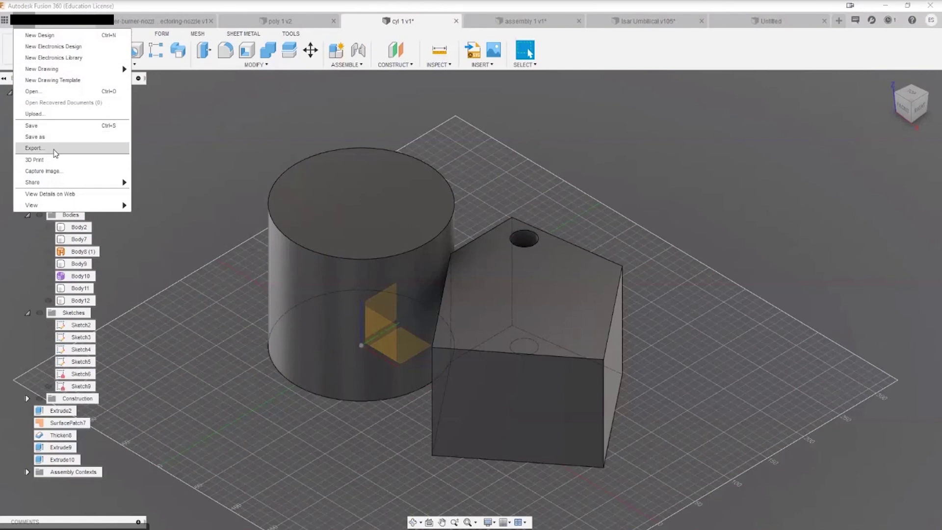
{"action": "left_click", "coordinate": [194, 151]}
Check which commands are offered for the cylinder's top face and the pentagonal block's top face, without applying any.
{"action": "right_click", "coordinate": [336, 202]}
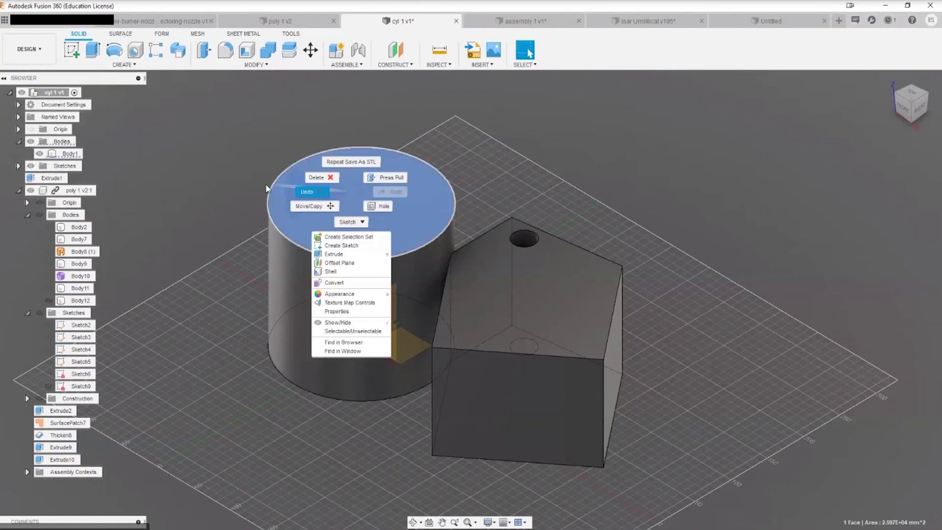
{"action": "left_click", "coordinate": [337, 203]}
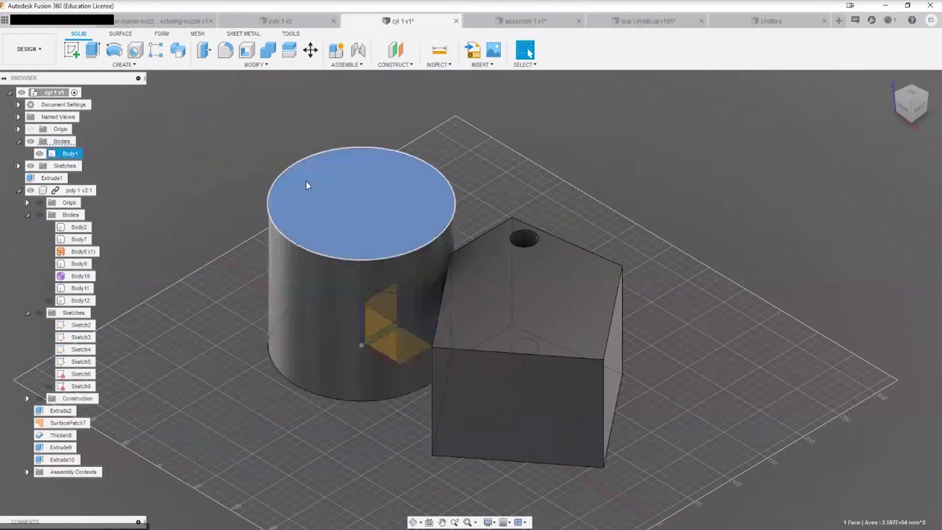
{"action": "left_click", "coordinate": [494, 305]}
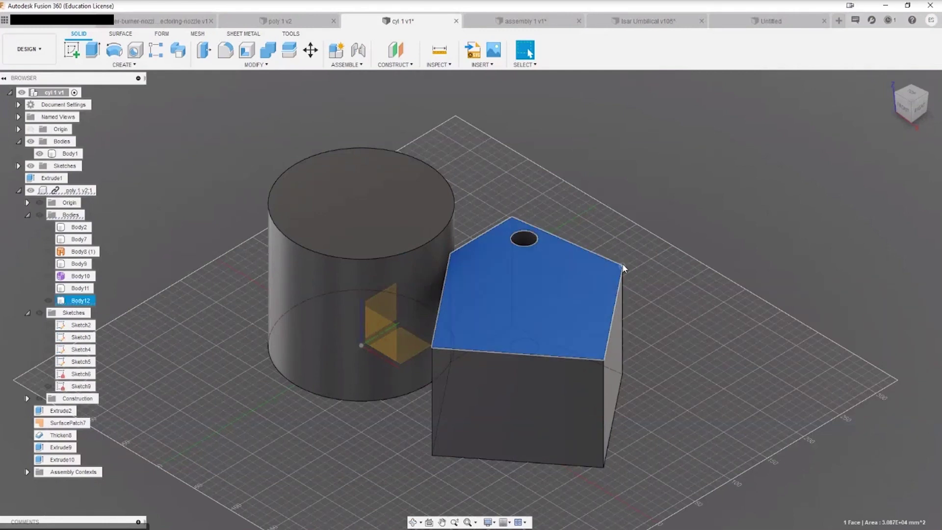
{"action": "left_click", "coordinate": [681, 282]}
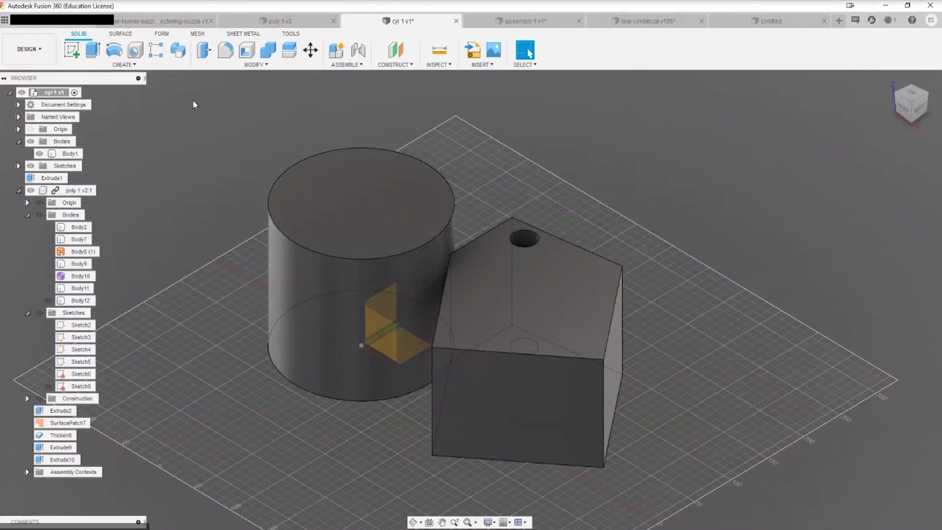
{"action": "left_click", "coordinate": [540, 285]}
{"action": "right_click", "coordinate": [545, 308]}
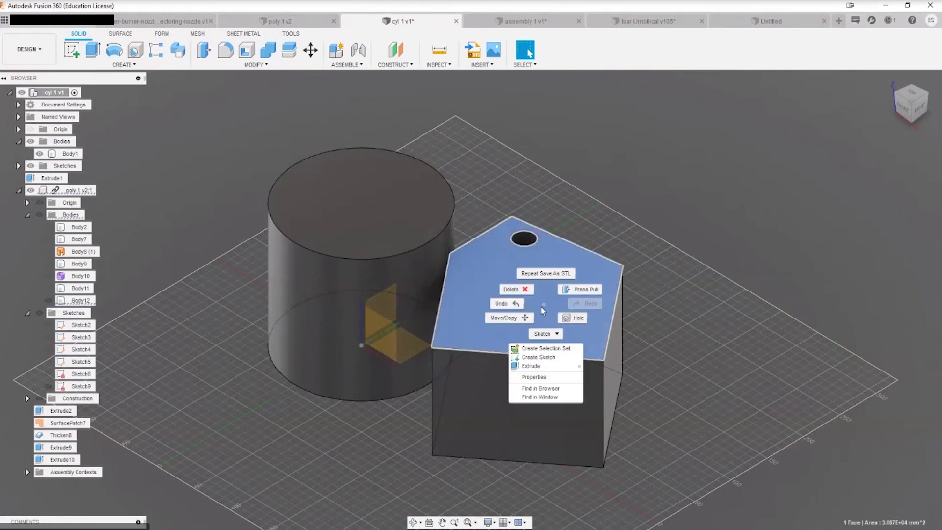
{"action": "key", "text": "Escape"}
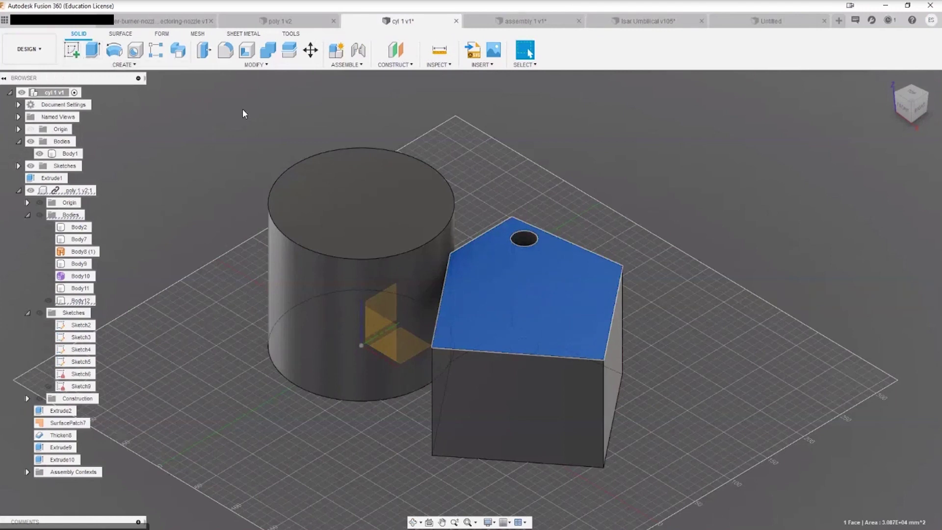
{"action": "key", "text": "Escape"}
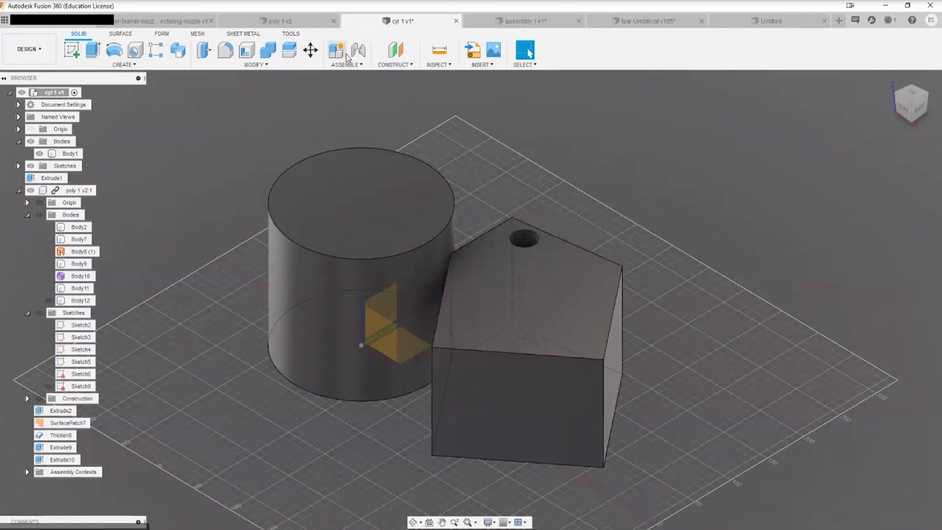
Create an offset plane about 106.5 mm above the pentagonal block's top face.
{"action": "left_click", "coordinate": [395, 49]}
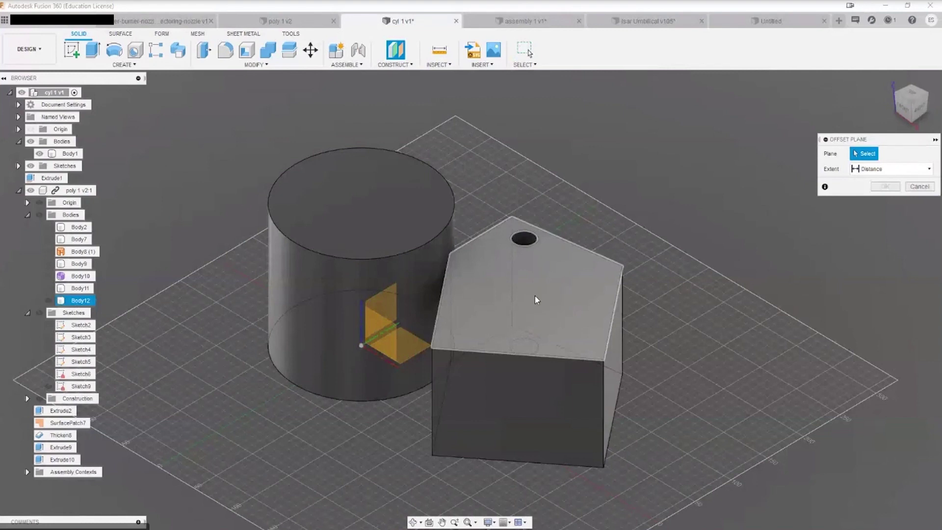
{"action": "left_click", "coordinate": [535, 301]}
{"action": "left_click_drag", "start_coordinate": [525, 302], "coordinate": [524, 234]}
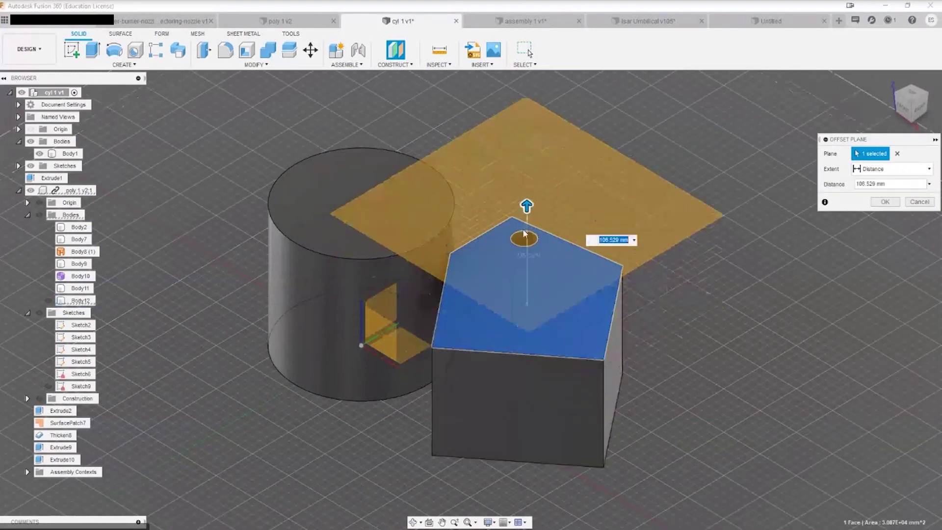
{"action": "left_click", "coordinate": [882, 202]}
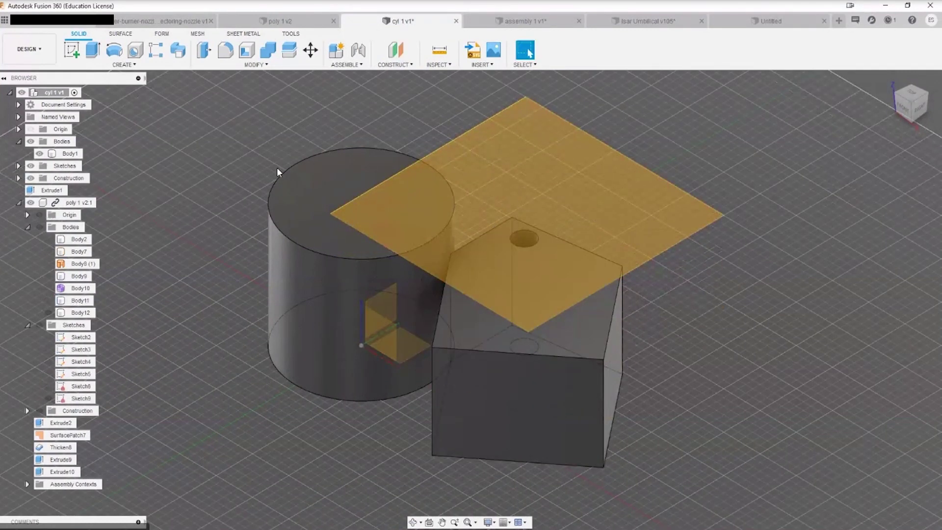
Create a sketch on the offset plane, project the pentagonal block's top face with its hole into it, and finish the sketch.
{"action": "left_click", "coordinate": [74, 51]}
{"action": "left_click", "coordinate": [561, 179]}
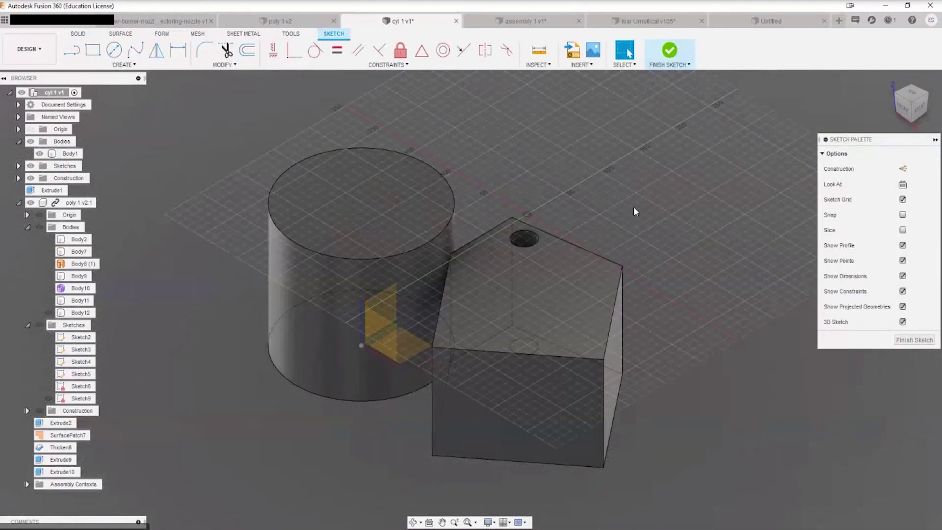
{"action": "mouse_move", "coordinate": [636, 211]}
{"action": "middle_mouse_down", "text": "shift"}
{"action": "mouse_move", "coordinate": [618, 199]}
{"action": "mouse_move", "coordinate": [644, 223]}
{"action": "middle_mouse_up", "text": "shift"}
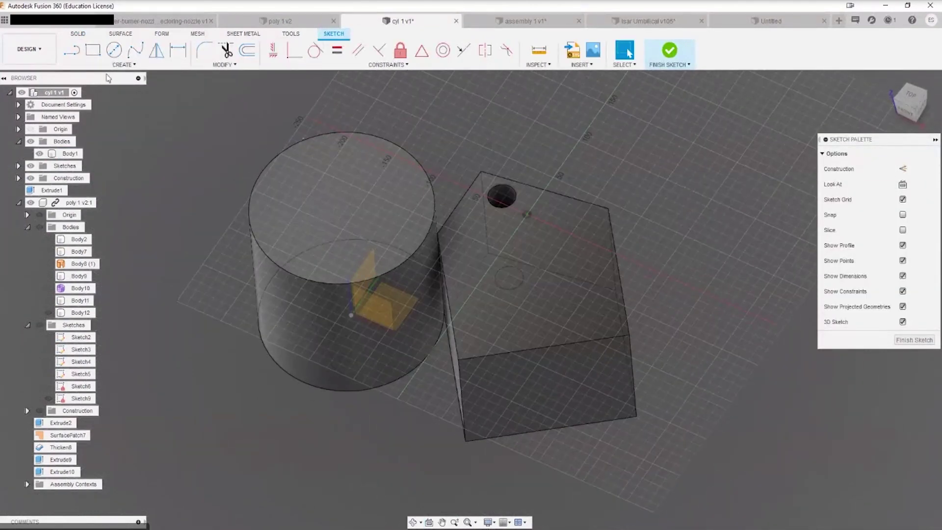
{"action": "left_click", "coordinate": [123, 64]}
{"action": "mouse_move", "coordinate": [130, 246]}
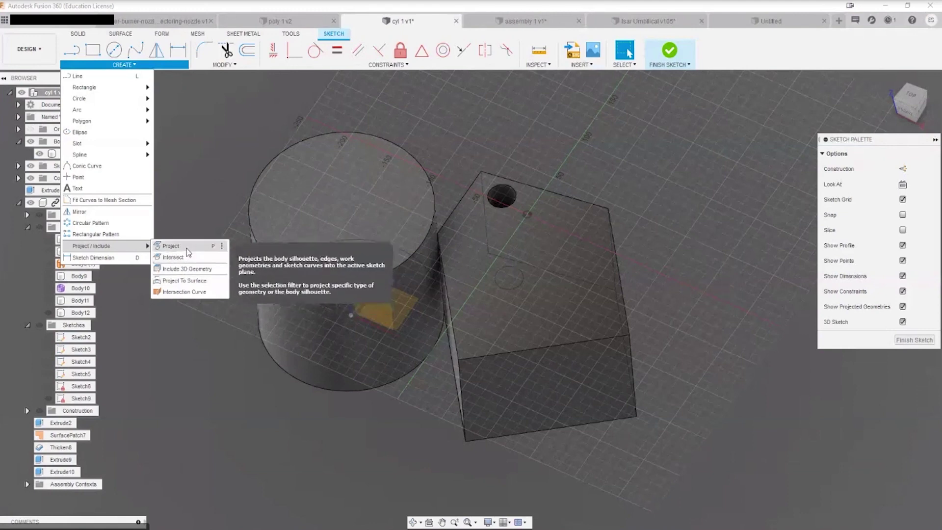
{"action": "left_click", "coordinate": [186, 249]}
{"action": "left_click", "coordinate": [576, 252]}
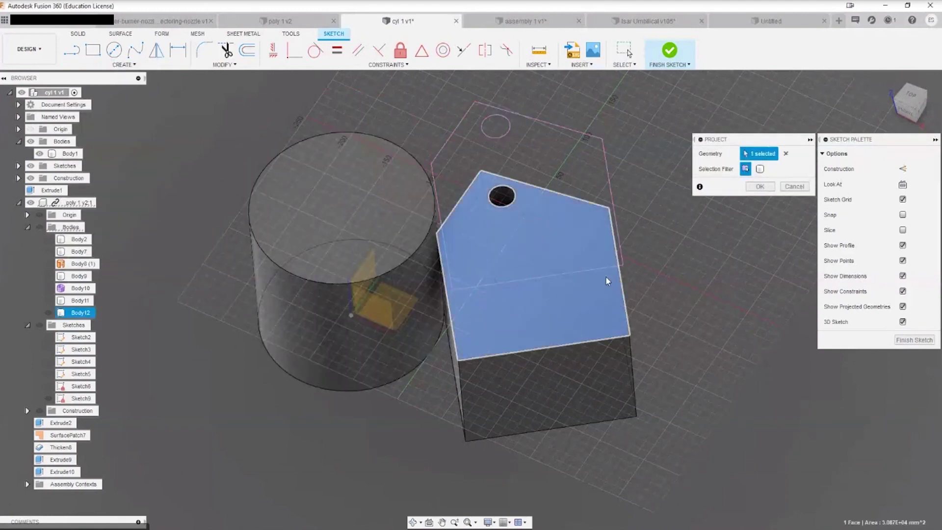
{"action": "middle_click_drag", "start_coordinate": [575, 252], "coordinate": [504, 212], "text": "shift"}
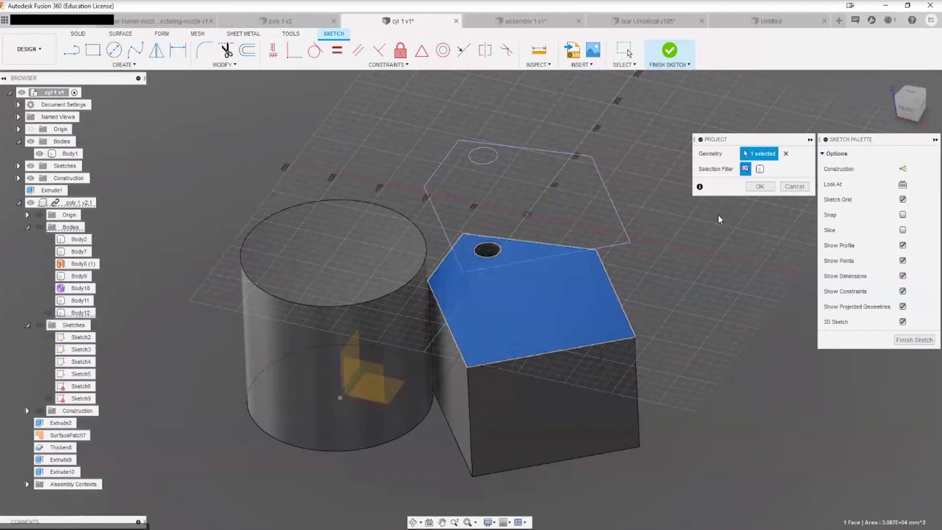
{"action": "left_click", "coordinate": [760, 186]}
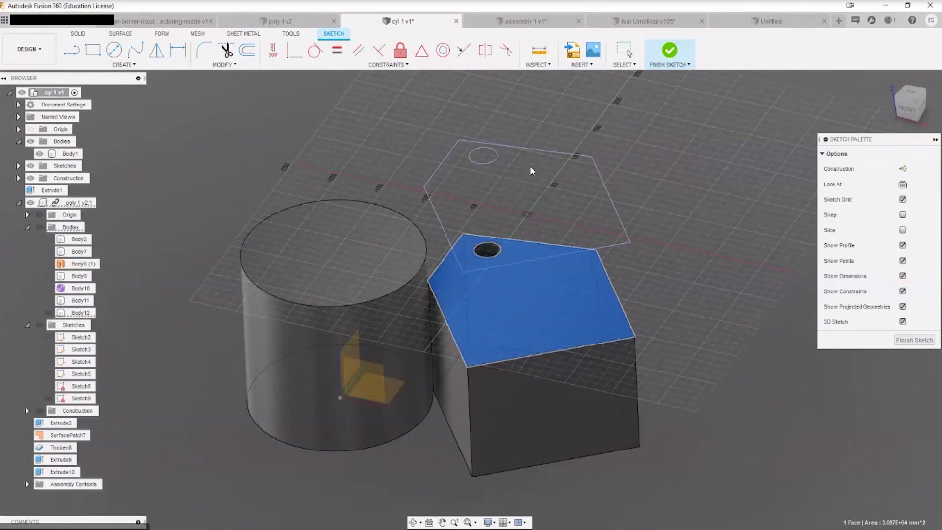
{"action": "left_click", "coordinate": [670, 51]}
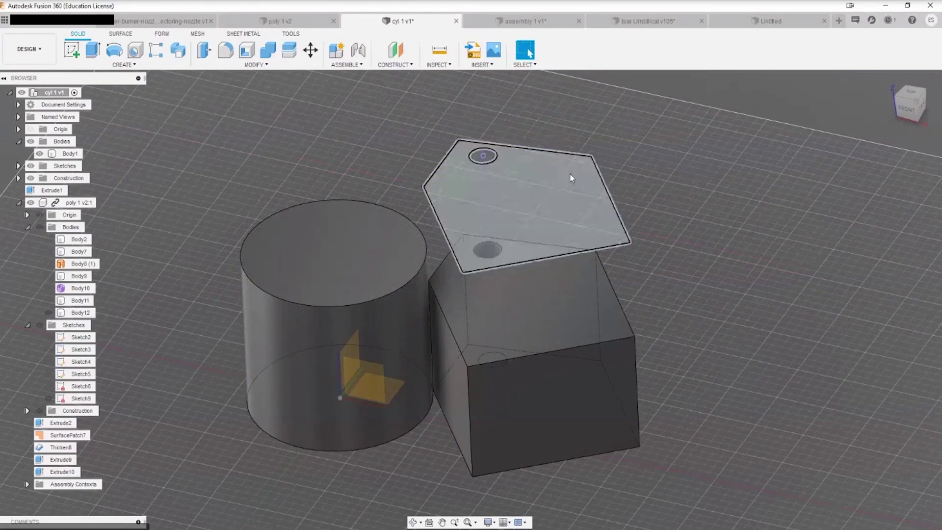
Start saving the projected pentagon sketch as a DXF file, and cancel at the file dialog.
{"action": "mouse_move", "coordinate": [692, 252]}
{"action": "middle_mouse_down", "text": "shift"}
{"action": "mouse_move", "coordinate": [612, 282]}
{"action": "mouse_move", "coordinate": [579, 273]}
{"action": "mouse_move", "coordinate": [652, 196]}
{"action": "mouse_move", "coordinate": [525, 232]}
{"action": "middle_mouse_up", "text": "shift"}
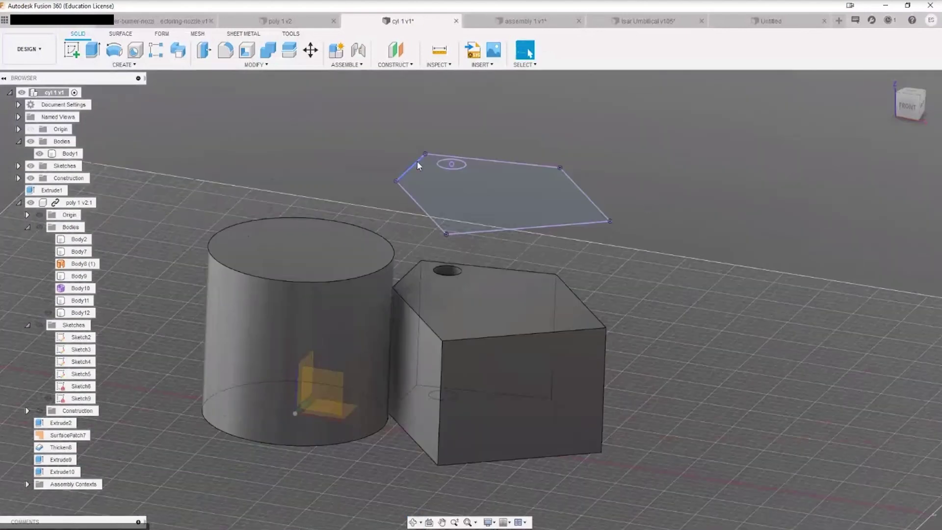
{"action": "left_click", "coordinate": [493, 196]}
{"action": "left_click", "coordinate": [19, 166]}
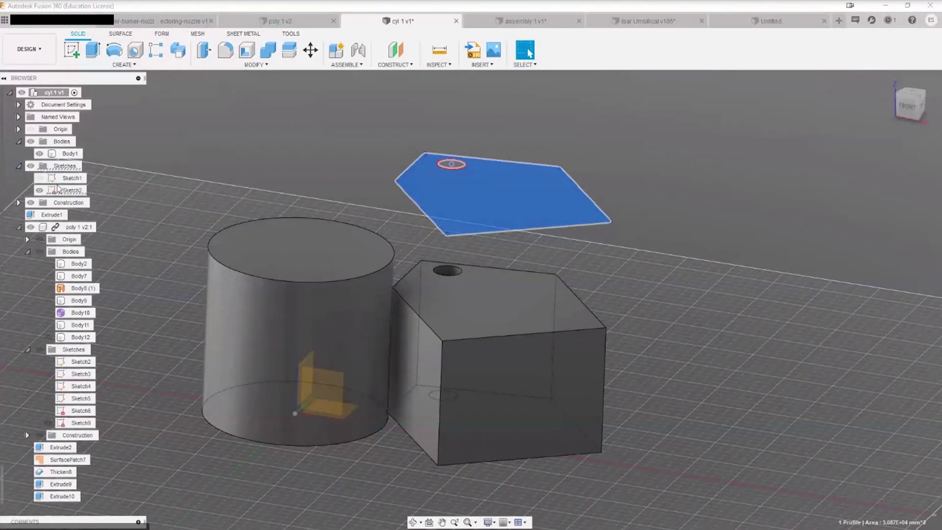
{"action": "left_click", "coordinate": [68, 192]}
{"action": "right_click", "coordinate": [72, 192]}
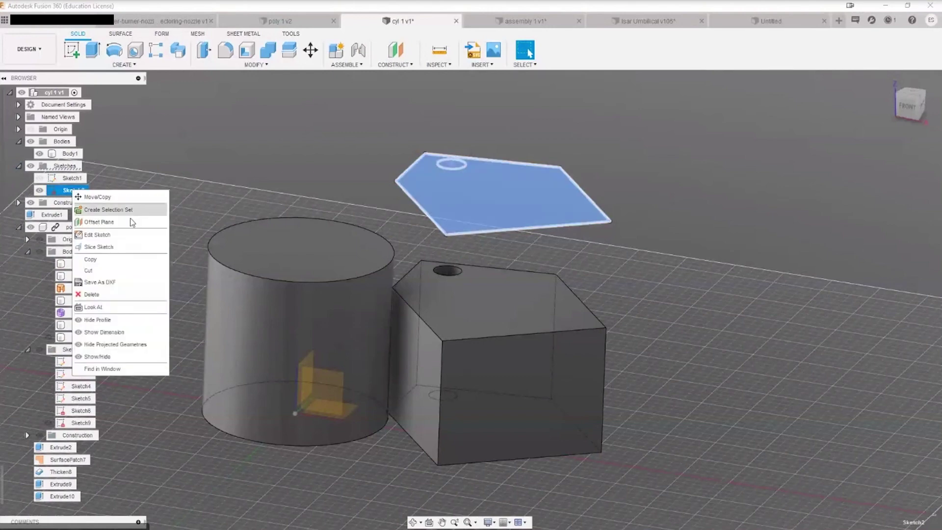
{"action": "left_click", "coordinate": [135, 287]}
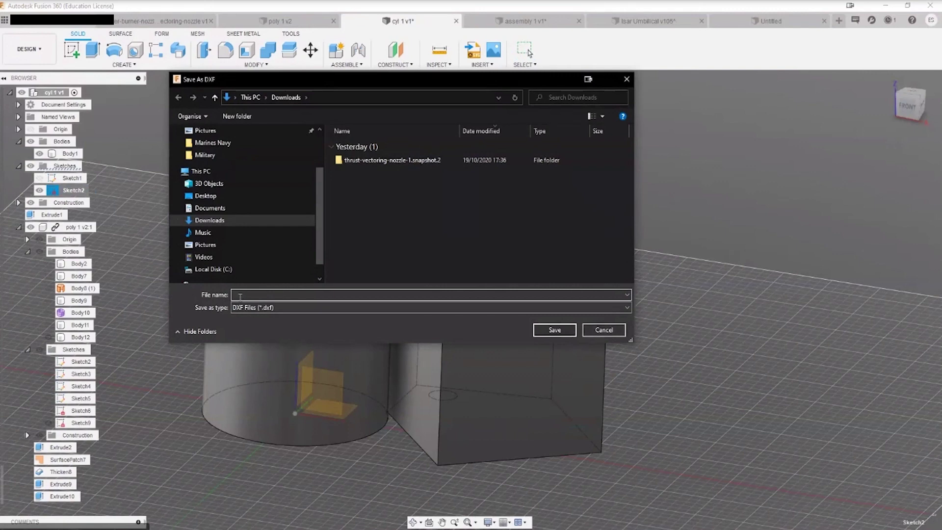
{"action": "left_click", "coordinate": [604, 331]}
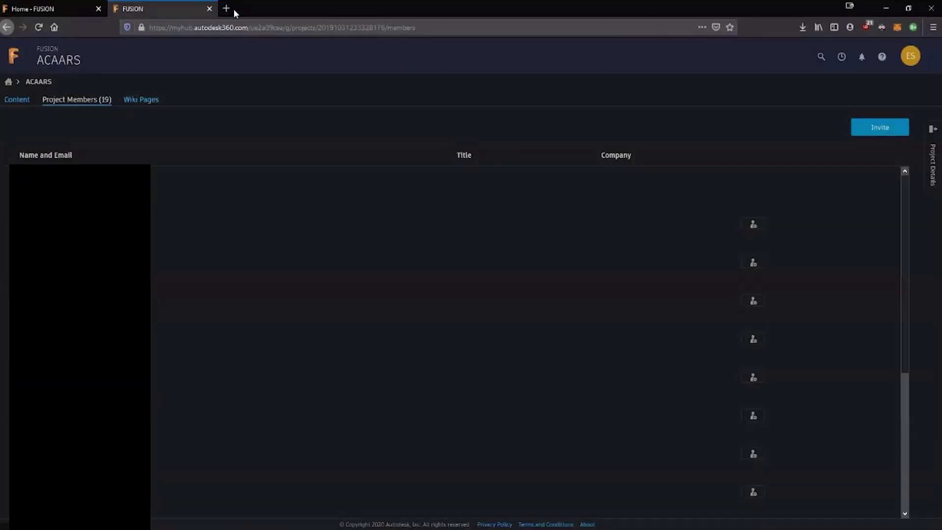
Search the web for "laserdxf fusion 360" in a new browser tab and open the DXF for Laser page in the Autodesk App Store.
{"action": "left_click", "coordinate": [228, 9]}
{"action": "left_click", "coordinate": [247, 28]}
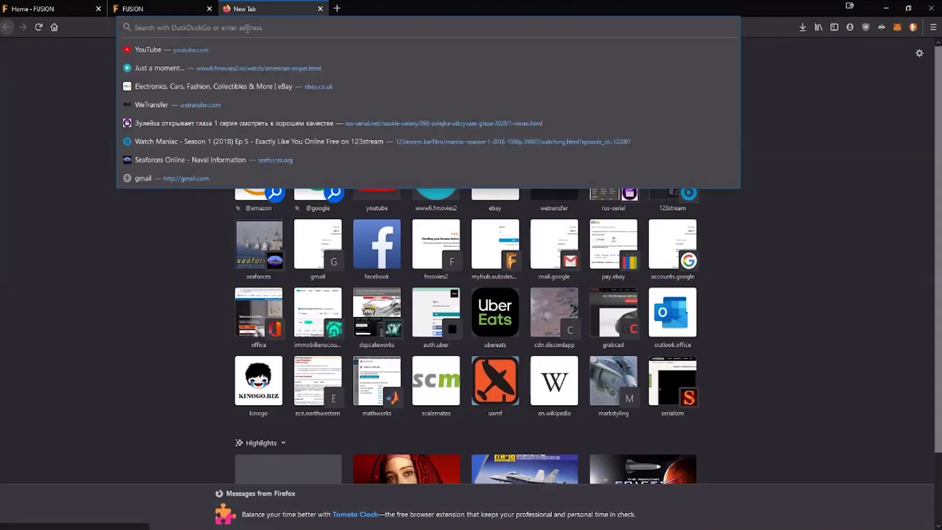
{"action": "type", "text": "laser"}
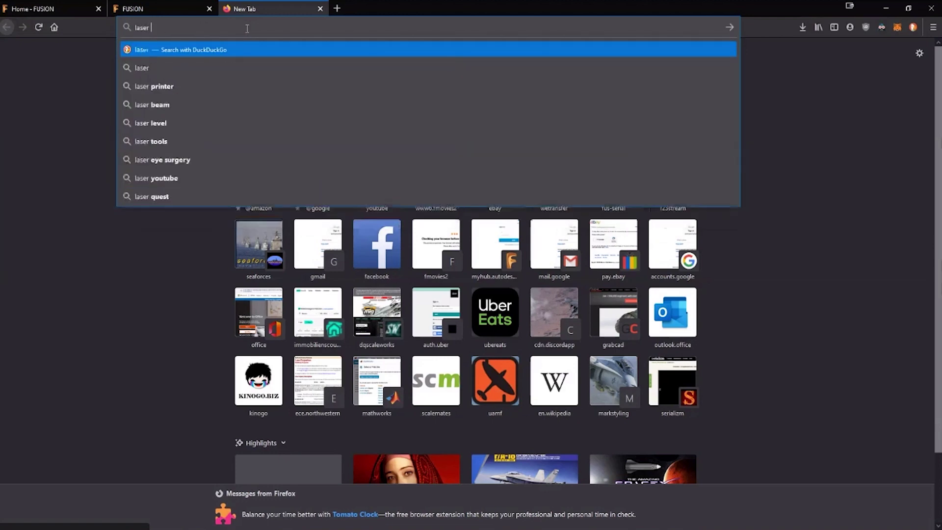
{"action": "type", "text": "dxf"}
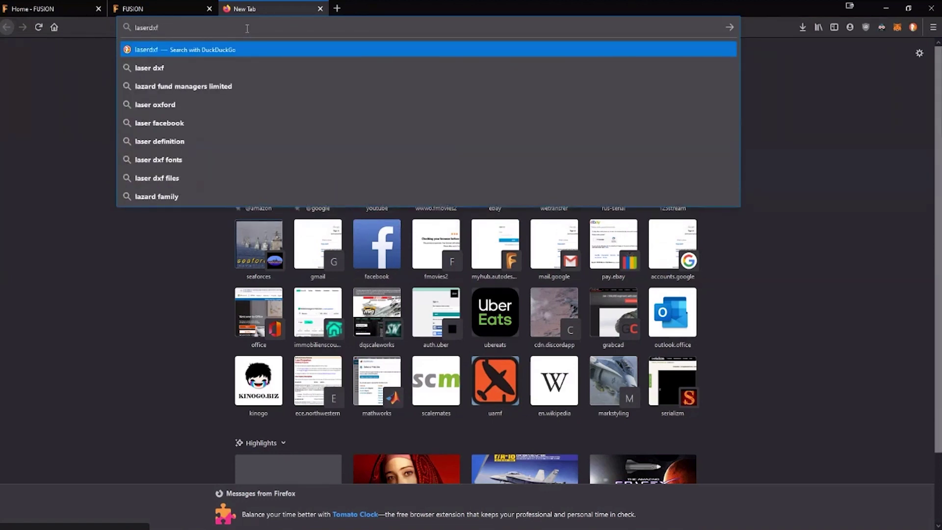
{"action": "type", "text": " fusion 360"}
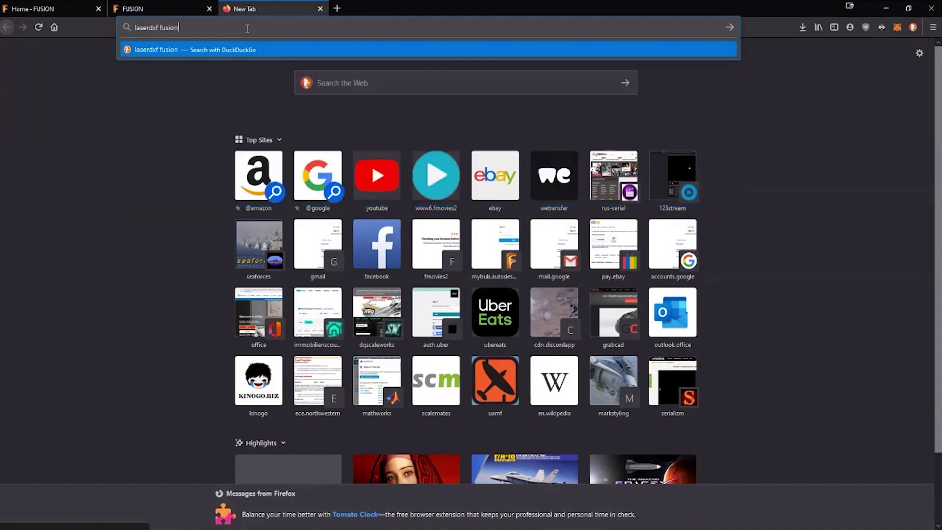
{"action": "key", "text": "Return"}
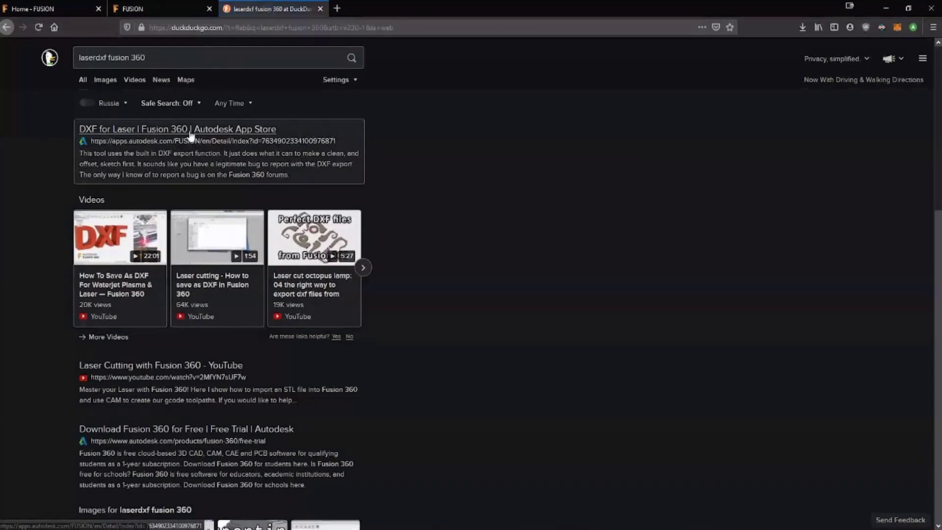
{"action": "left_click", "coordinate": [191, 131]}
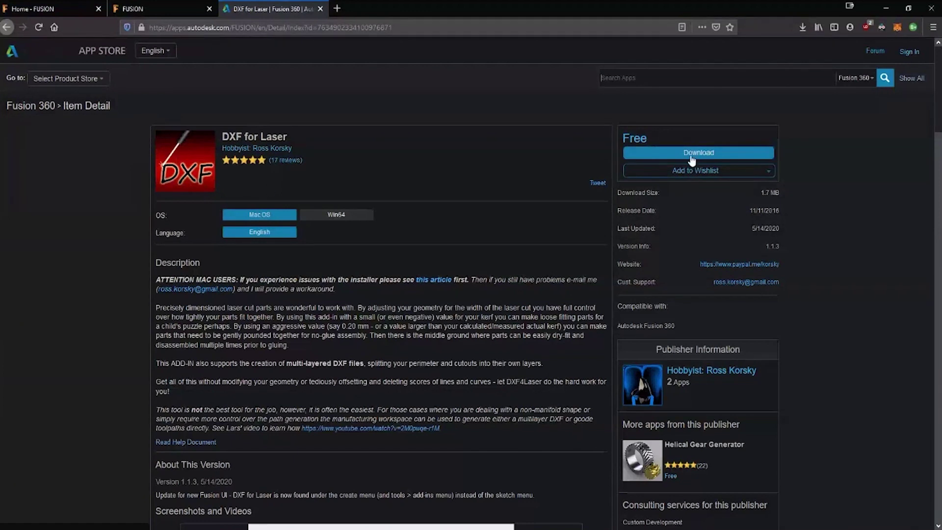
Download the Mac OS package of DXF for Laser, try to open it, and dismiss the app chooser.
{"action": "left_click", "coordinate": [723, 154]}
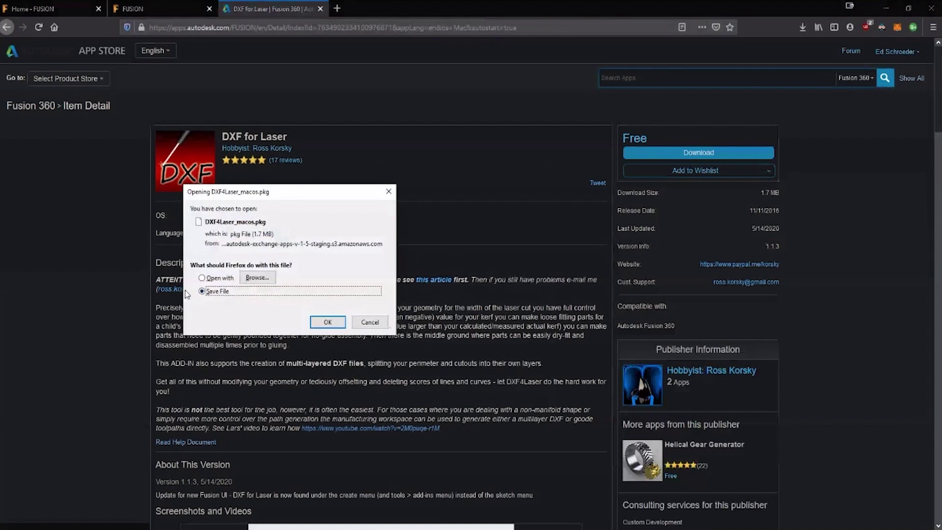
{"action": "left_click", "coordinate": [327, 322]}
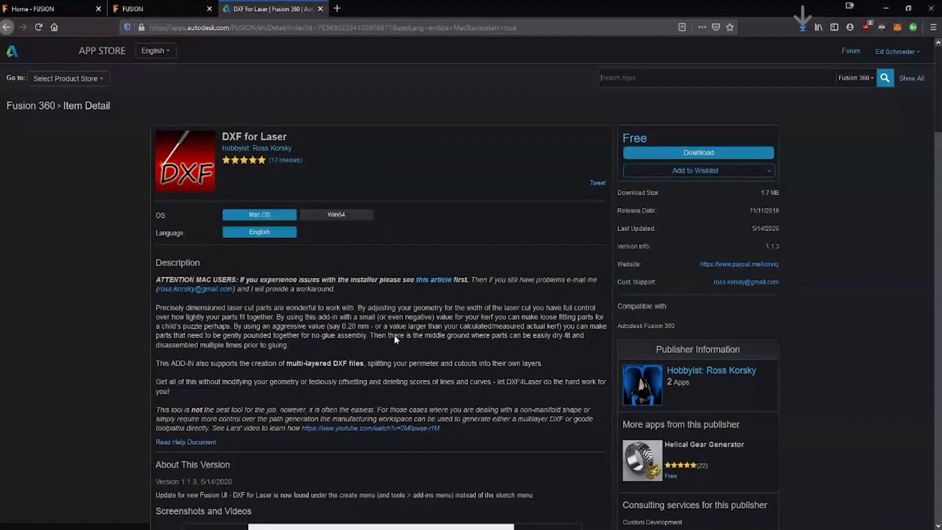
{"action": "left_click", "coordinate": [803, 28]}
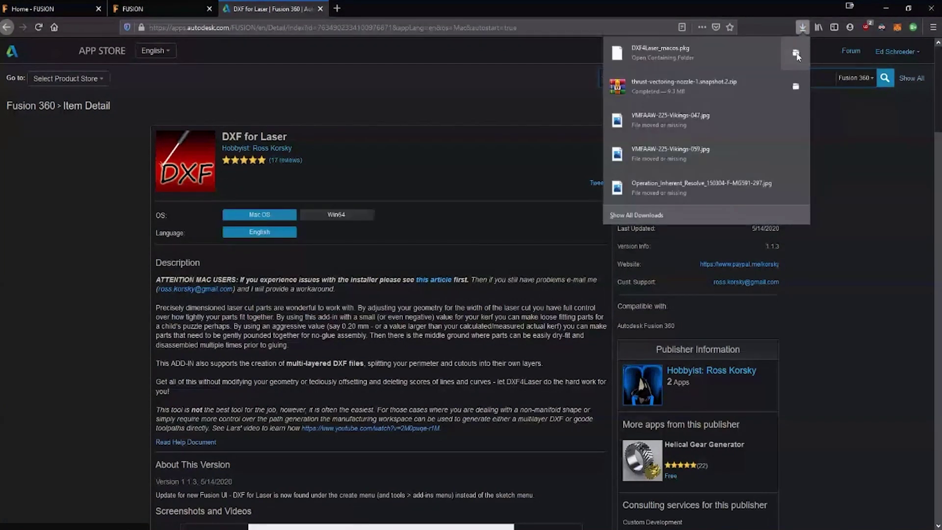
{"action": "left_click", "coordinate": [734, 54]}
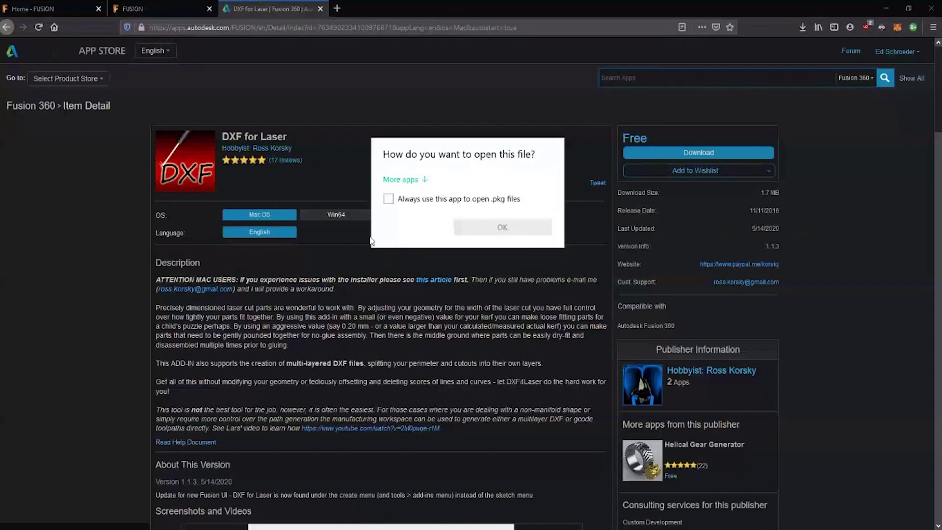
{"action": "left_click", "coordinate": [326, 263]}
Download the Win64 version of the DXF for Laser add-in and launch its installer.
{"action": "left_click", "coordinate": [335, 216]}
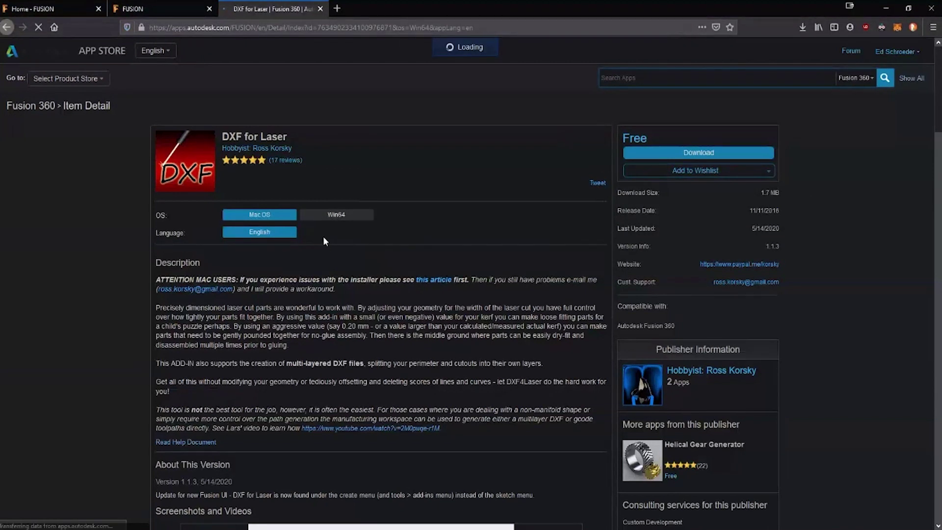
{"action": "left_click", "coordinate": [709, 153]}
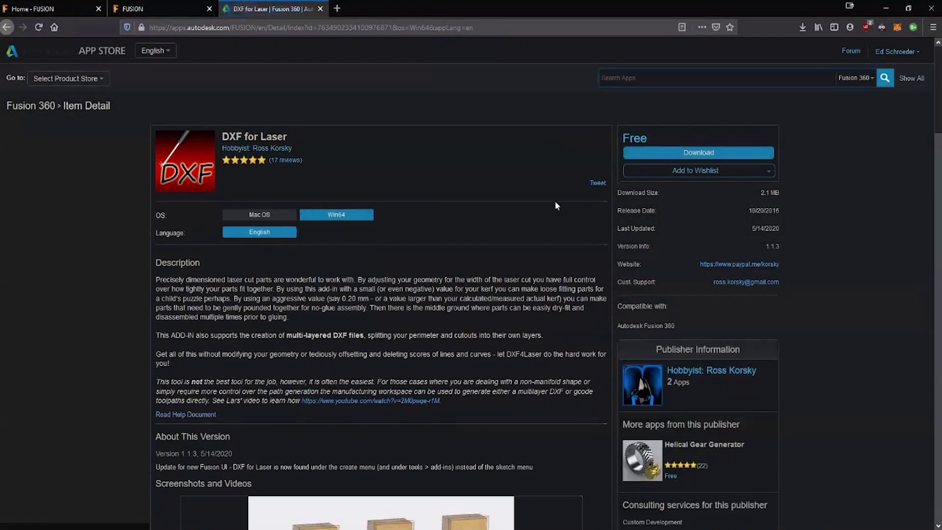
{"action": "left_click", "coordinate": [327, 271]}
{"action": "left_click", "coordinate": [805, 29]}
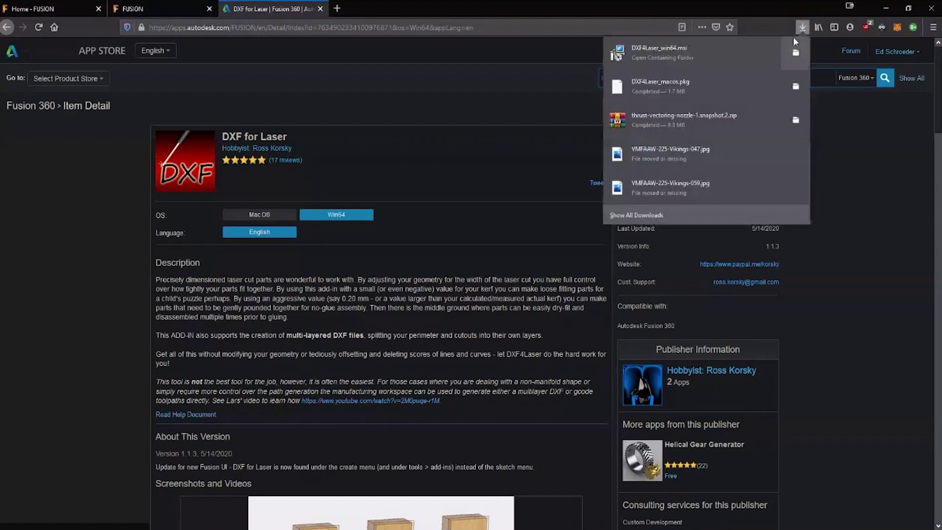
{"action": "left_click", "coordinate": [662, 54]}
{"action": "left_click", "coordinate": [461, 286]}
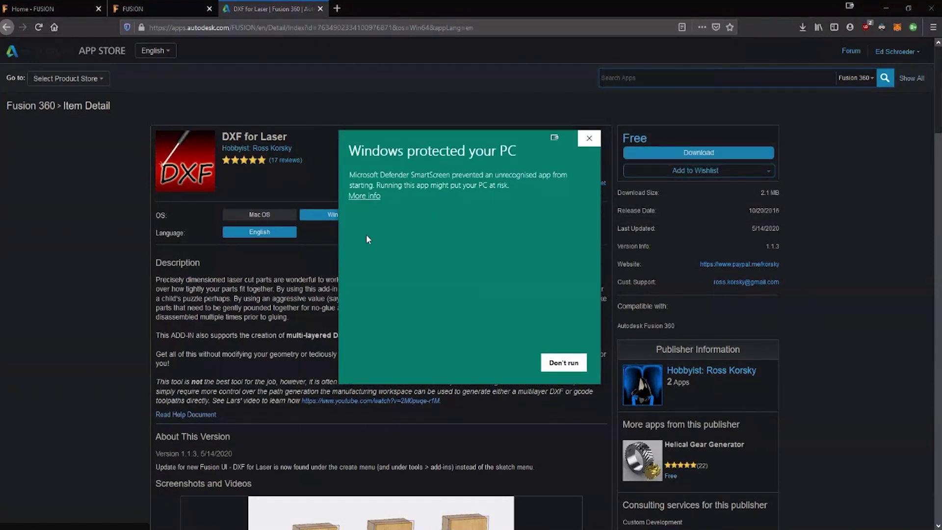
Allow DXF4Laser_win64.msi to run despite the SmartScreen block, install DXF for Laser, and close the installer.
{"action": "left_click", "coordinate": [365, 196]}
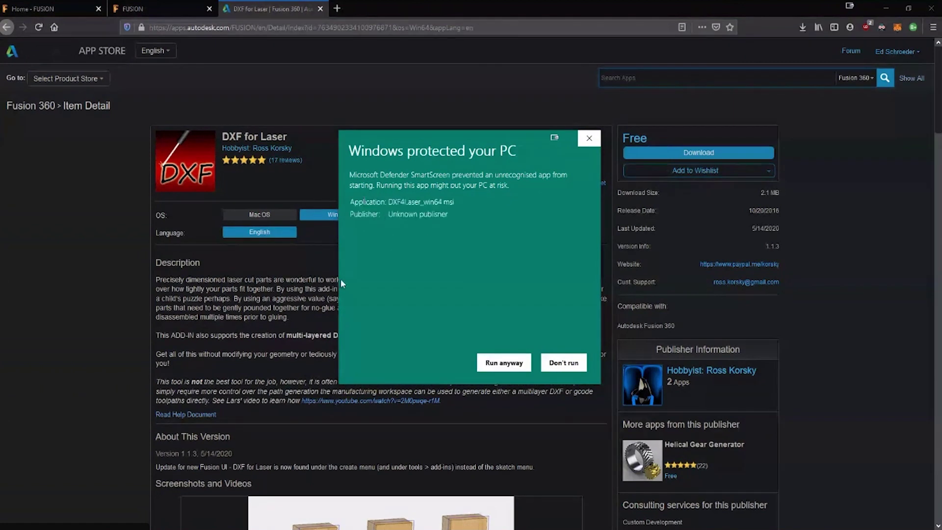
{"action": "left_click", "coordinate": [508, 363]}
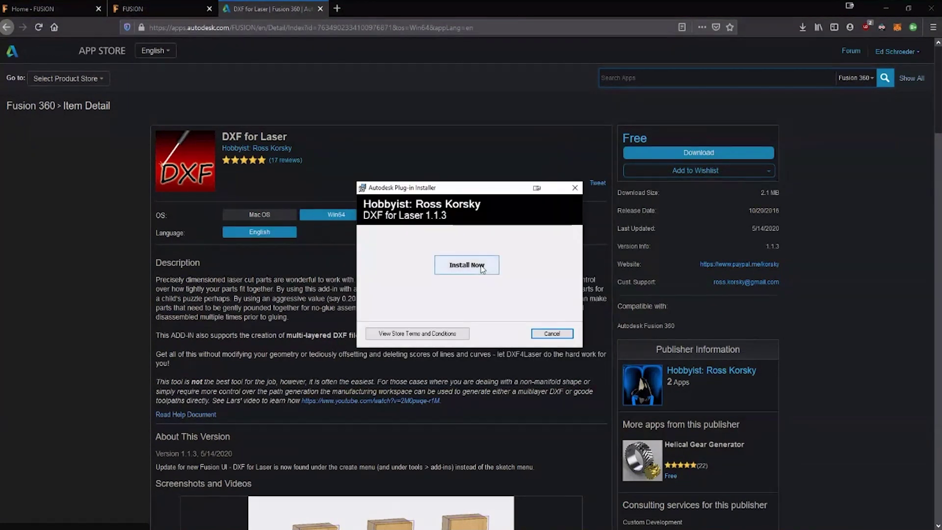
{"action": "left_click", "coordinate": [482, 268]}
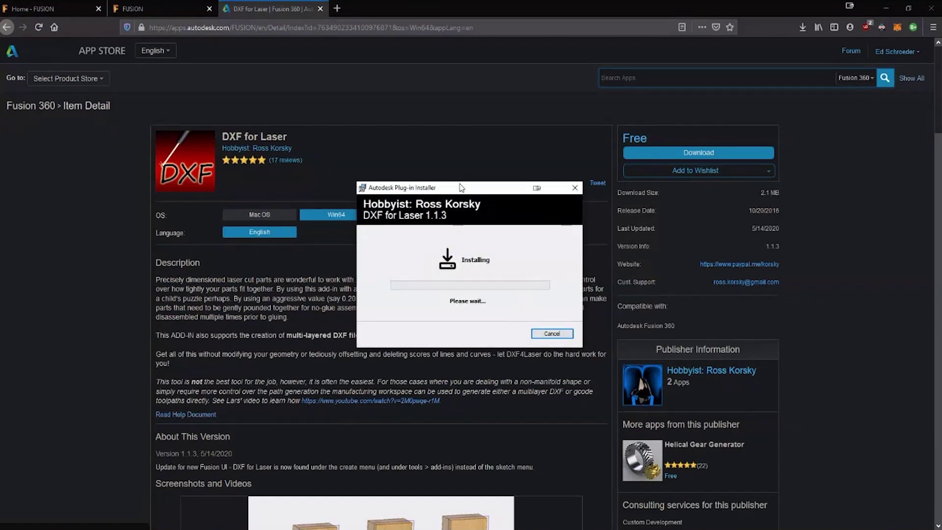
{"action": "left_click_drag", "start_coordinate": [462, 187], "coordinate": [427, 188]}
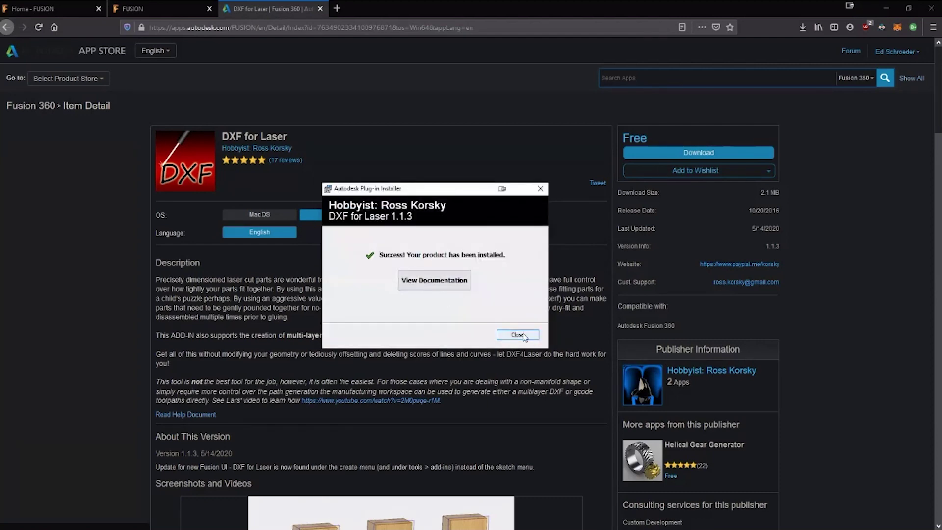
{"action": "left_click", "coordinate": [518, 334]}
Switch to Fusion 360, deselect the projected sketch, and run the DXF4Laser add-in from Scripts and Add-Ins.
{"action": "key", "text": "alt+Tab"}
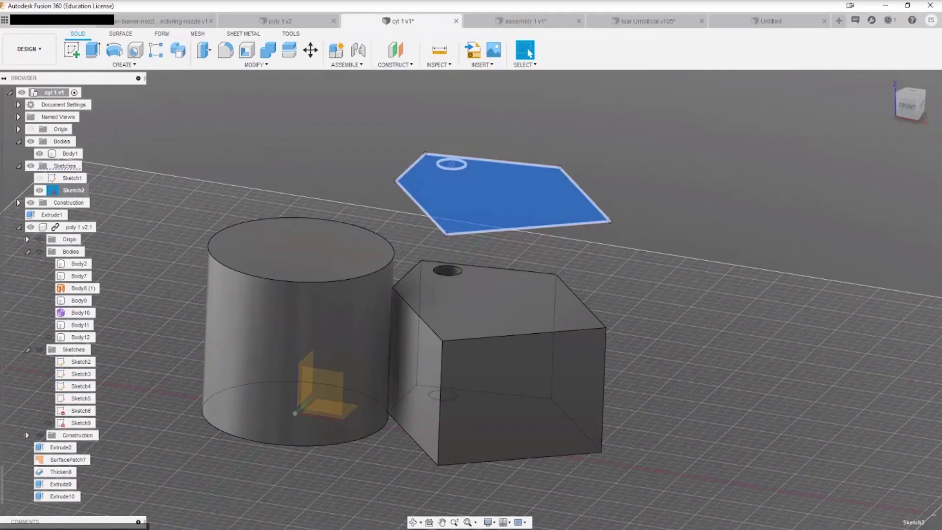
{"action": "left_click", "coordinate": [526, 189]}
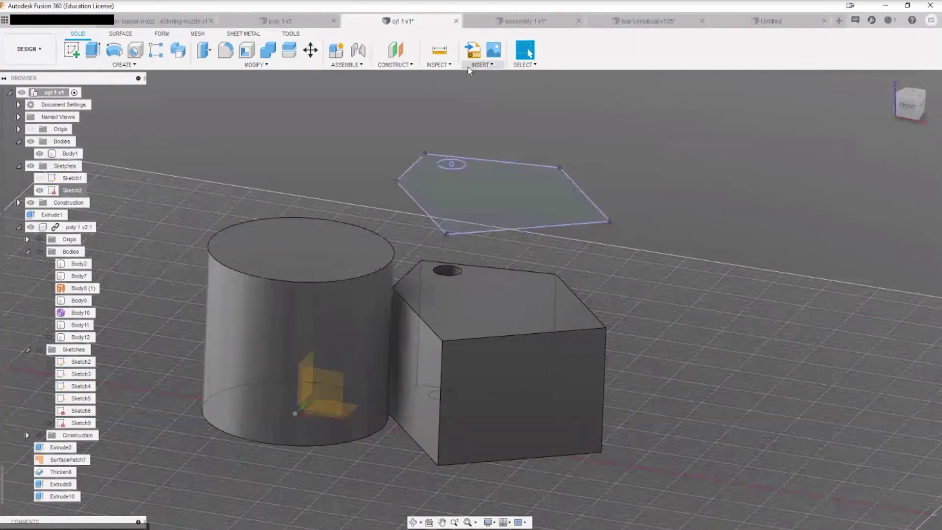
{"action": "left_click", "coordinate": [483, 66]}
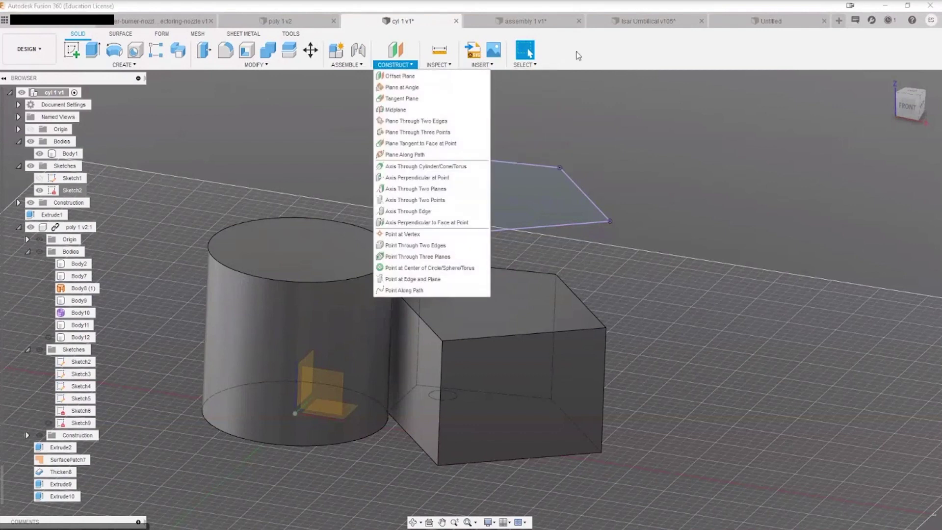
{"action": "left_click", "coordinate": [323, 80]}
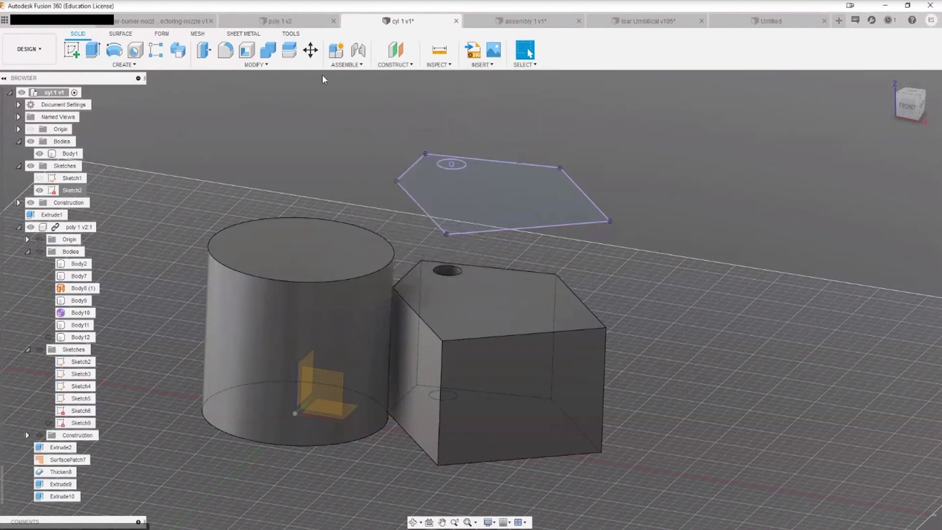
{"action": "left_click", "coordinate": [293, 35]}
{"action": "left_click", "coordinate": [109, 50]}
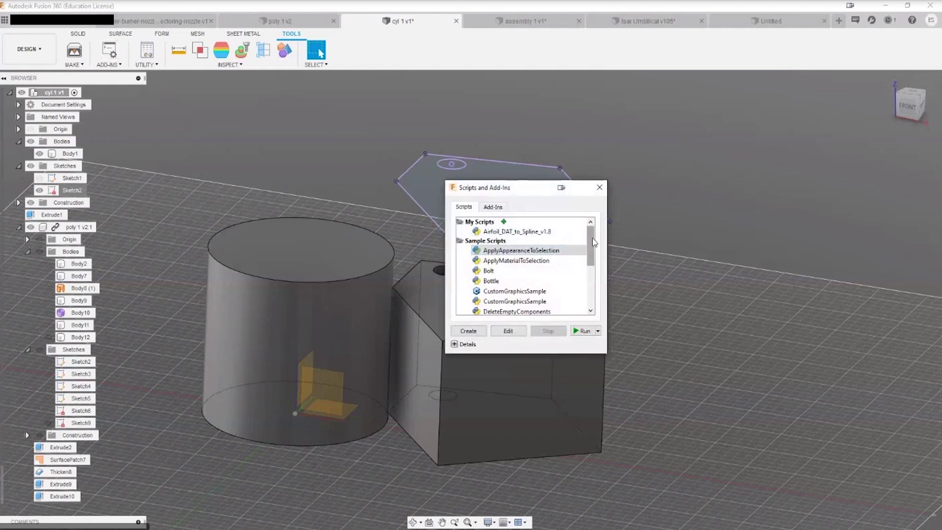
{"action": "left_click_drag", "start_coordinate": [593, 239], "coordinate": [593, 263]}
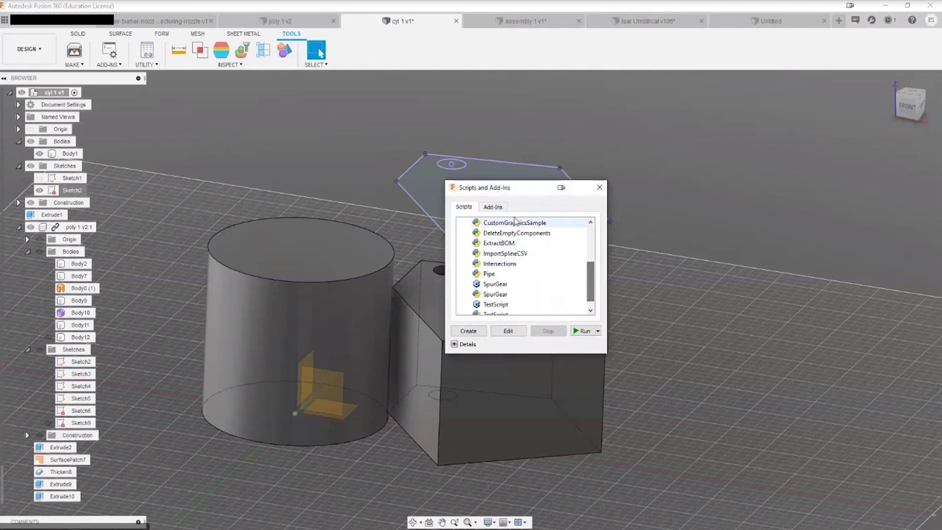
{"action": "left_click", "coordinate": [494, 208]}
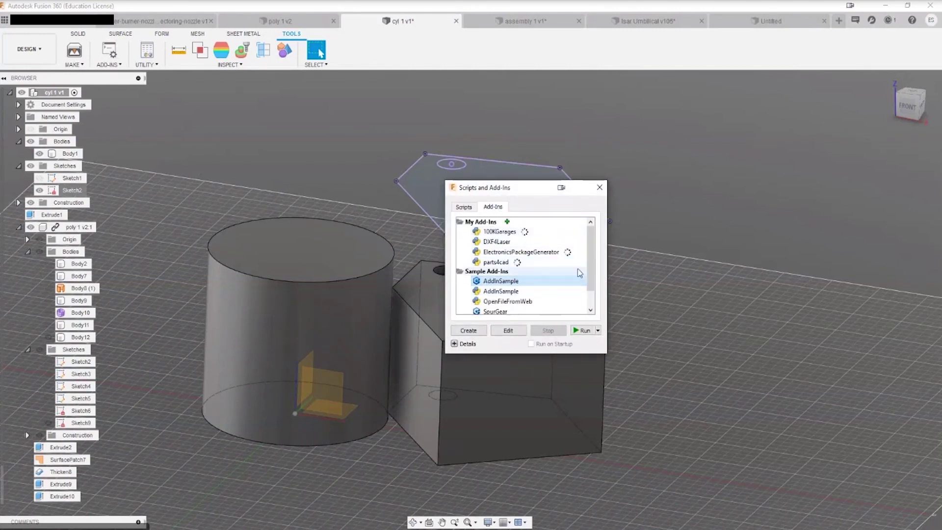
{"action": "left_click", "coordinate": [497, 242]}
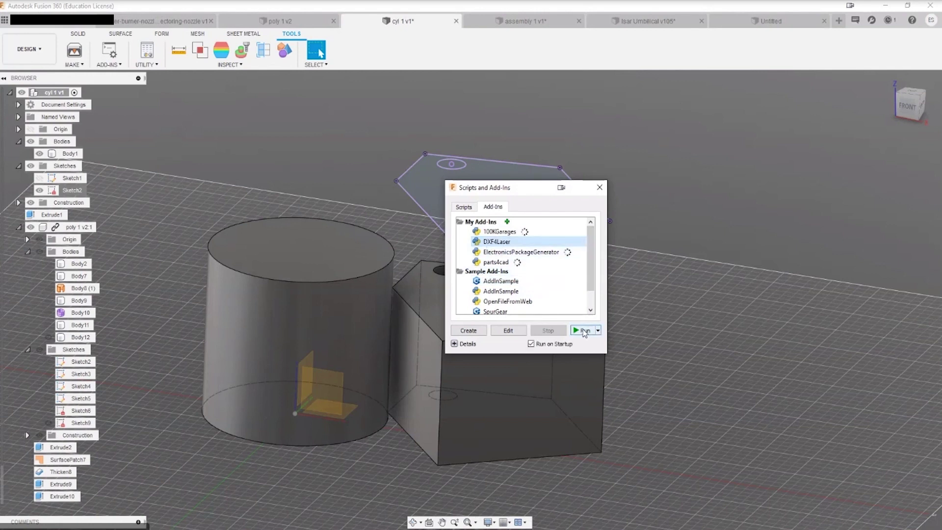
{"action": "left_click", "coordinate": [583, 330]}
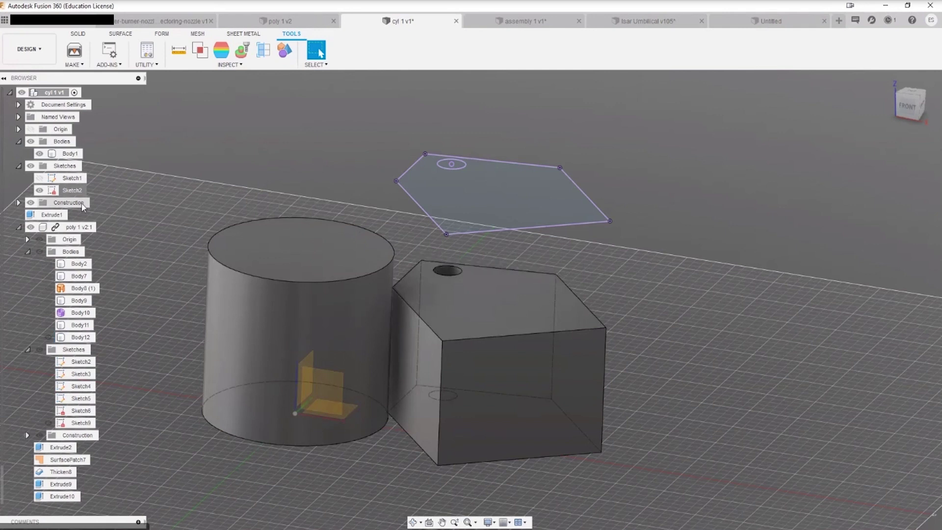
Check the commands offered for the pentagon profile, review the add-in's web page for where its command is located, and return to Fusion 360.
{"action": "right_click", "coordinate": [513, 203]}
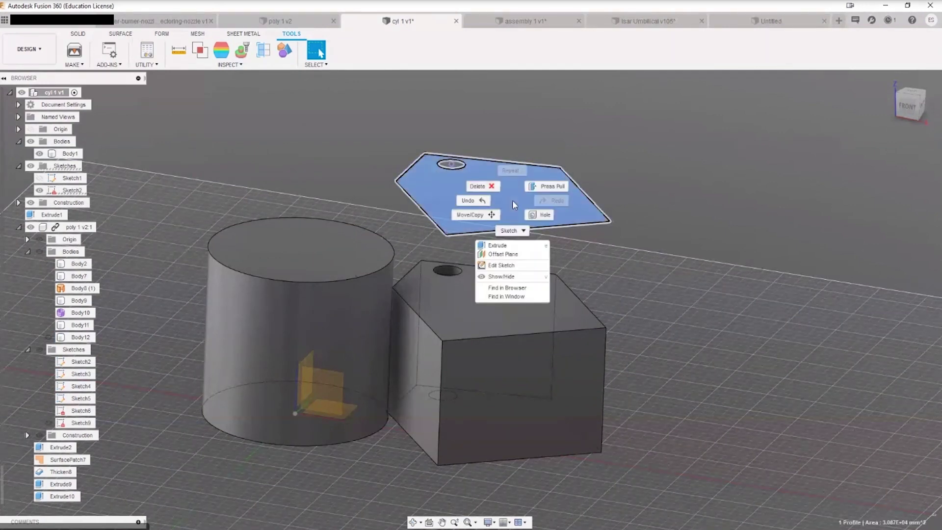
{"action": "key", "text": "Escape"}
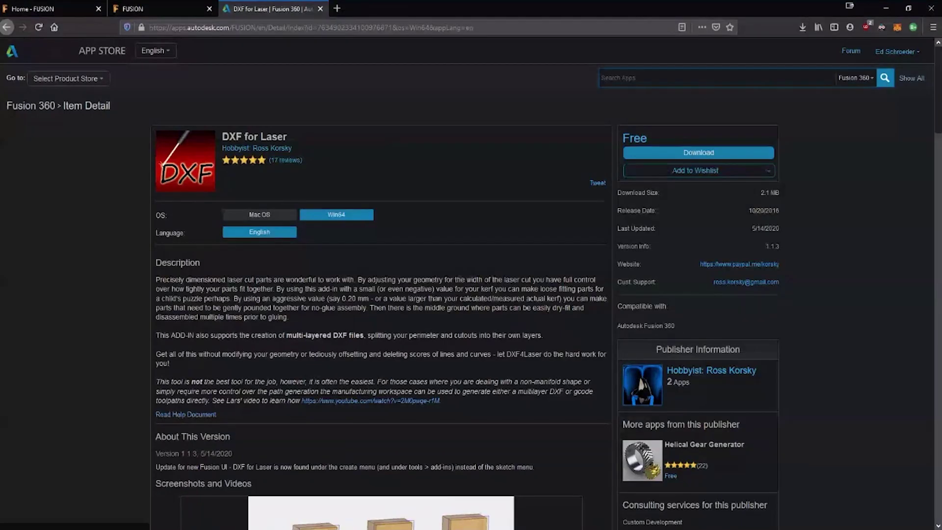
{"action": "scroll", "coordinate": [370, 353], "scroll_direction": "down", "scroll_amount": 5}
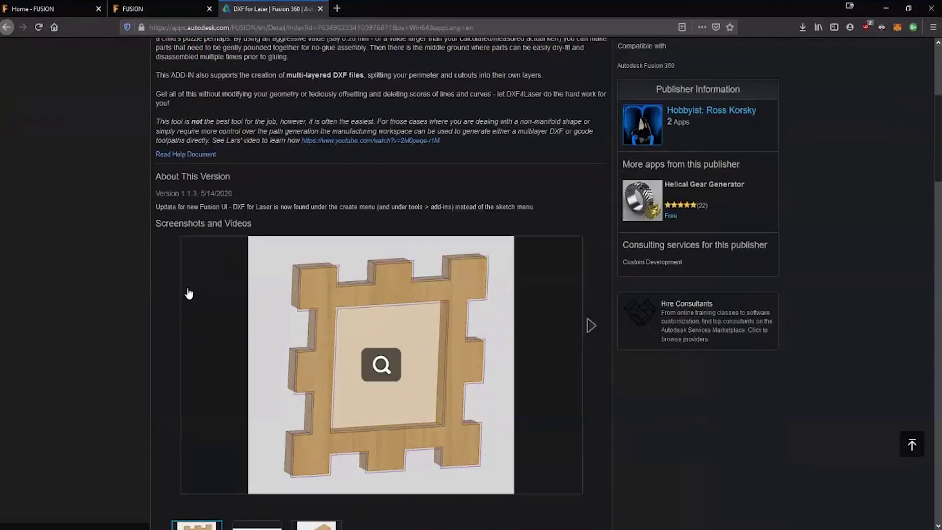
{"action": "scroll", "coordinate": [184, 297], "scroll_direction": "down", "scroll_amount": 3}
{"action": "scroll", "coordinate": [216, 338], "scroll_direction": "down", "scroll_amount": 1}
{"action": "left_click", "coordinate": [252, 375]}
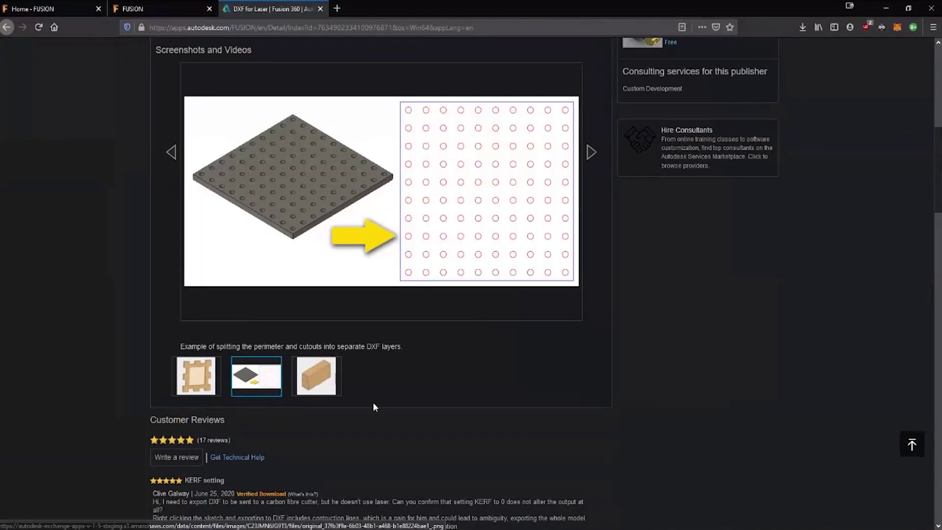
{"action": "scroll", "coordinate": [378, 392], "scroll_direction": "down", "scroll_amount": 3}
{"action": "scroll", "coordinate": [387, 382], "scroll_direction": "up", "scroll_amount": 4}
{"action": "left_click", "coordinate": [317, 453]}
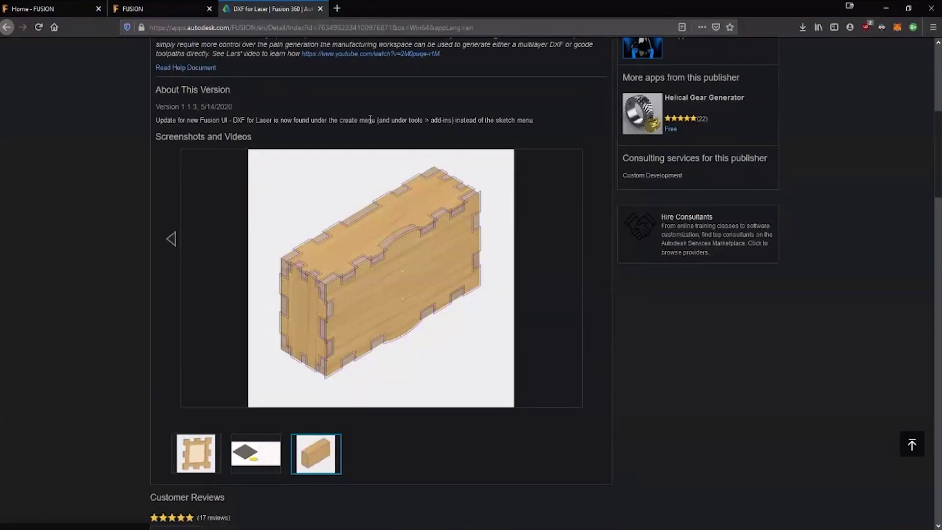
{"action": "left_click_drag", "start_coordinate": [376, 120], "coordinate": [457, 120]}
{"action": "scroll", "coordinate": [458, 140], "scroll_direction": "up", "scroll_amount": 2}
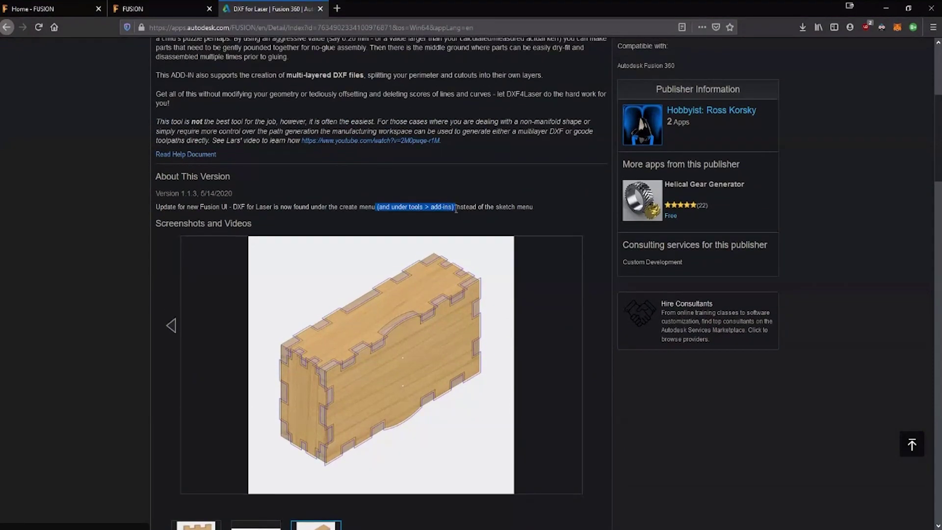
{"action": "scroll", "coordinate": [425, 214], "scroll_direction": "up", "scroll_amount": 2}
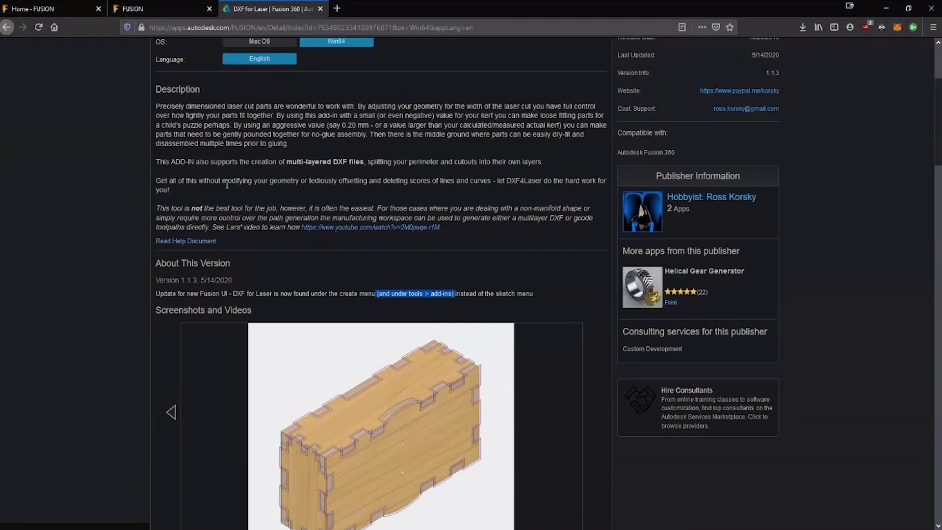
{"action": "left_click", "coordinate": [887, 10]}
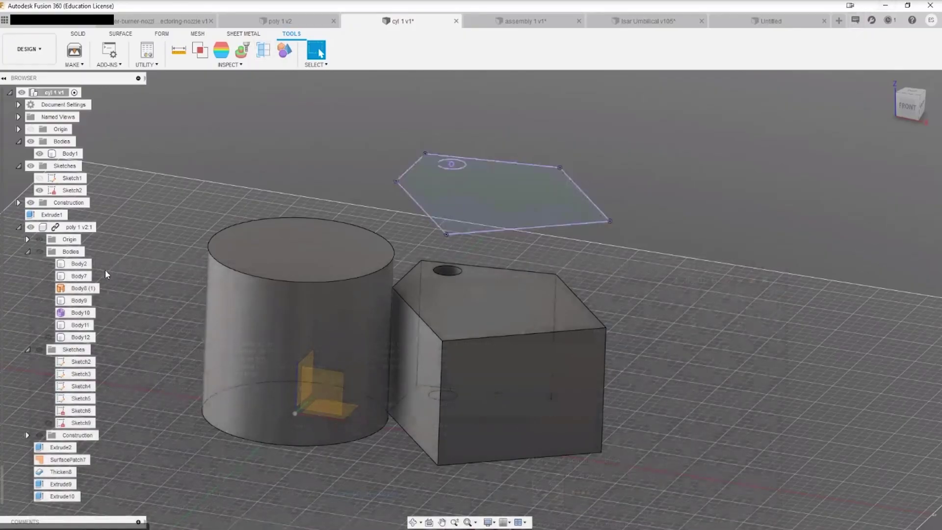
Review the solid, surface and form modelling toolsets, the solid creation commands including Save DXF for Laser Cutting, and the Home parts project files.
{"action": "scroll", "coordinate": [83, 287], "scroll_direction": "down", "scroll_amount": 1}
{"action": "scroll", "coordinate": [96, 356], "scroll_direction": "up", "scroll_amount": 1}
{"action": "left_click", "coordinate": [81, 34]}
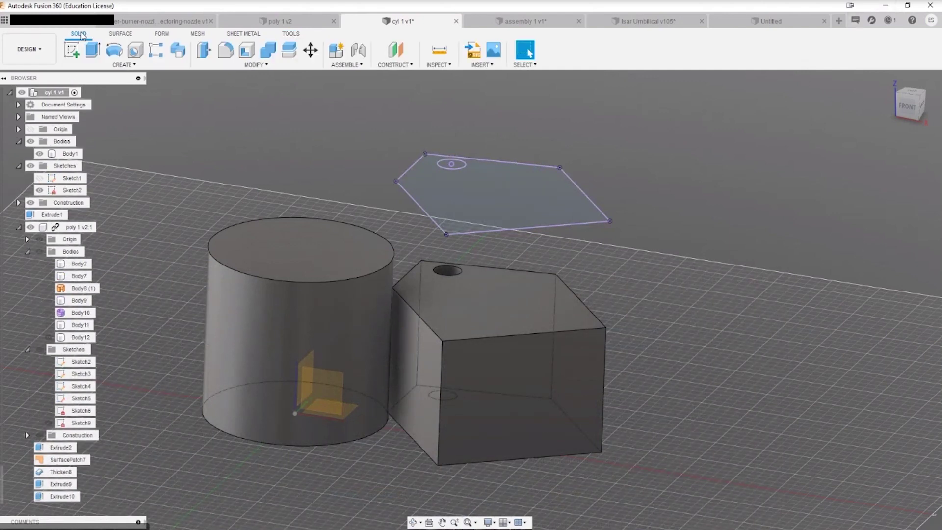
{"action": "left_click", "coordinate": [121, 34]}
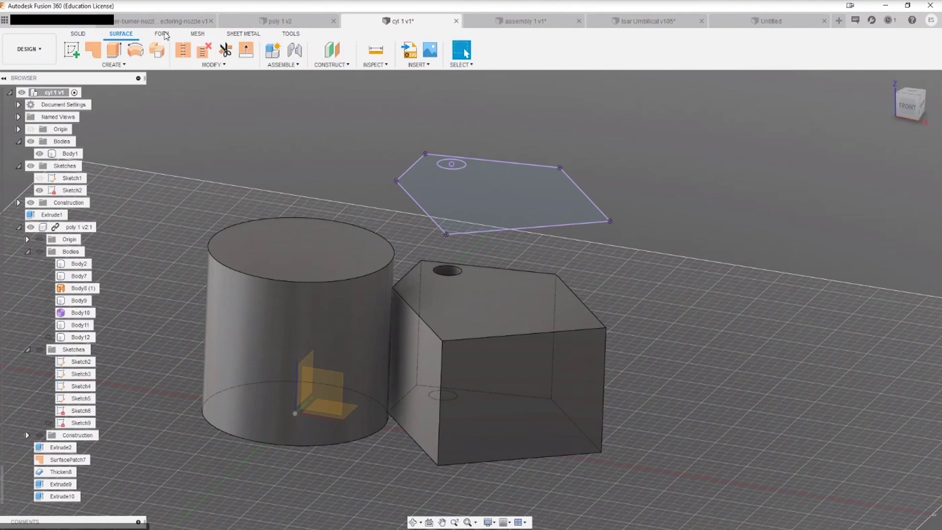
{"action": "left_click", "coordinate": [167, 34]}
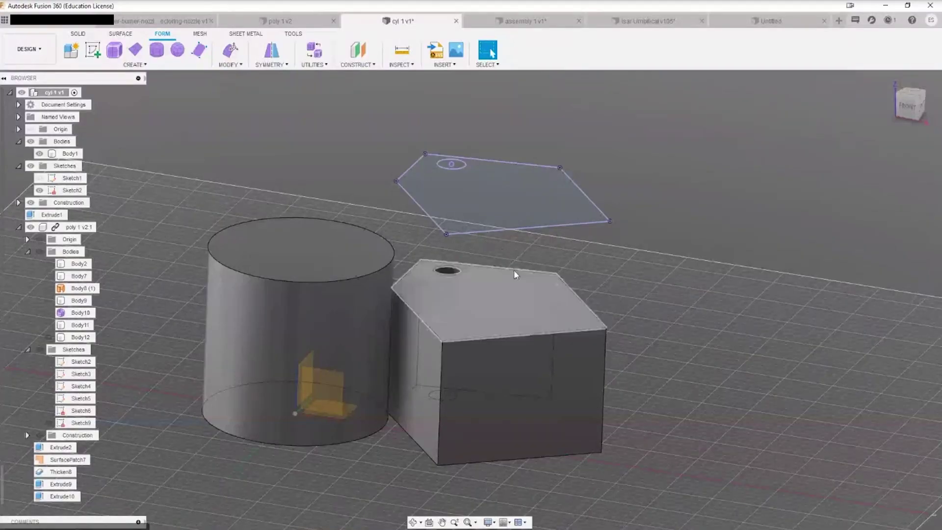
{"action": "left_click", "coordinate": [356, 213]}
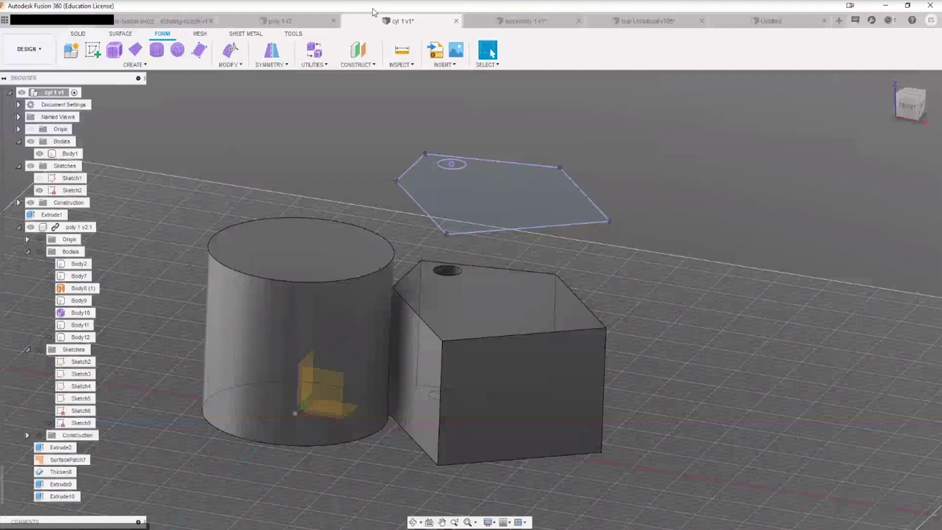
{"action": "left_click", "coordinate": [78, 33]}
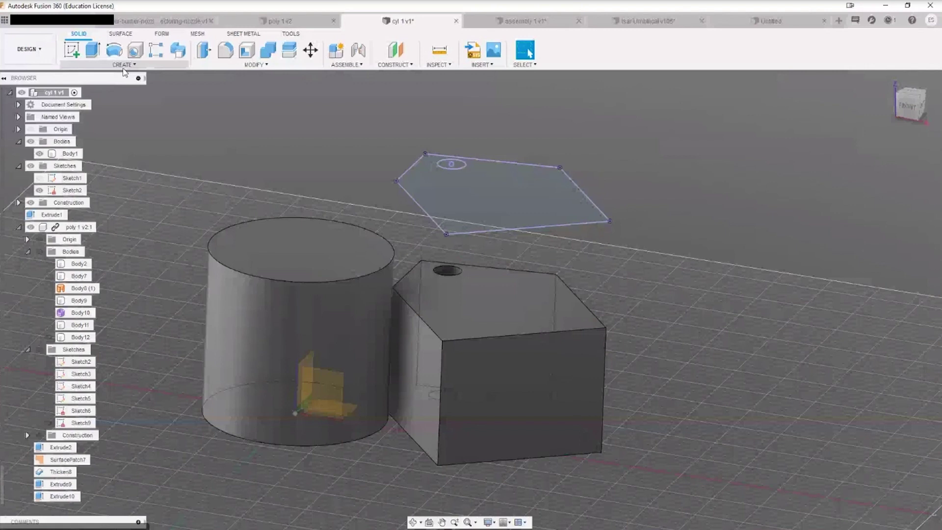
{"action": "left_click", "coordinate": [124, 66]}
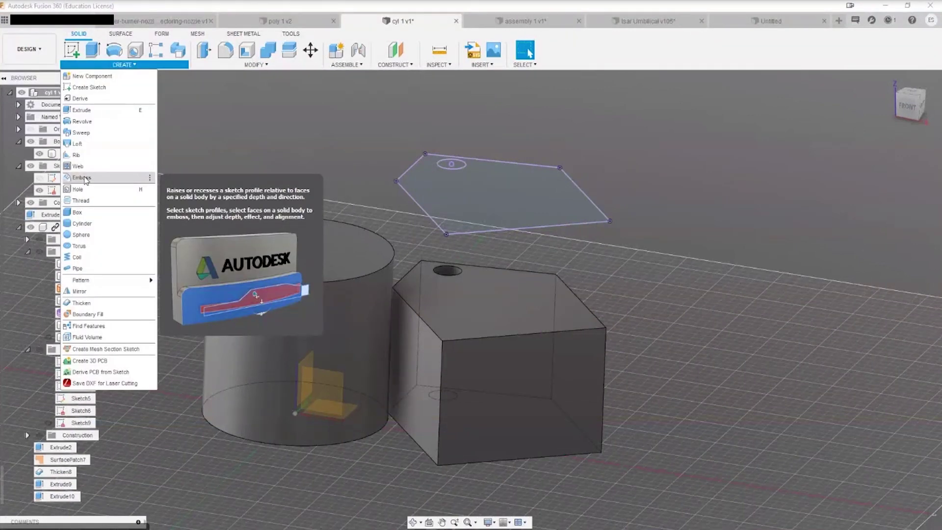
{"action": "left_click", "coordinate": [214, 139]}
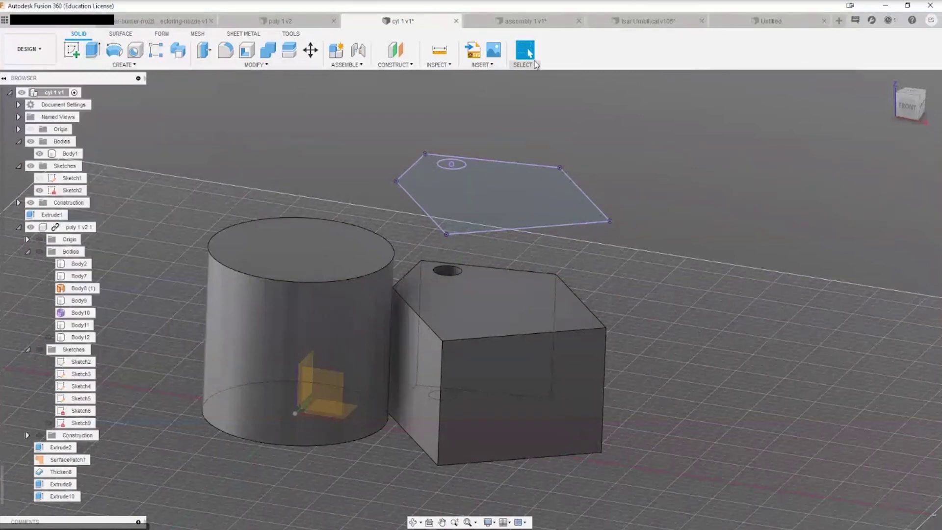
{"action": "left_click", "coordinate": [5, 20]}
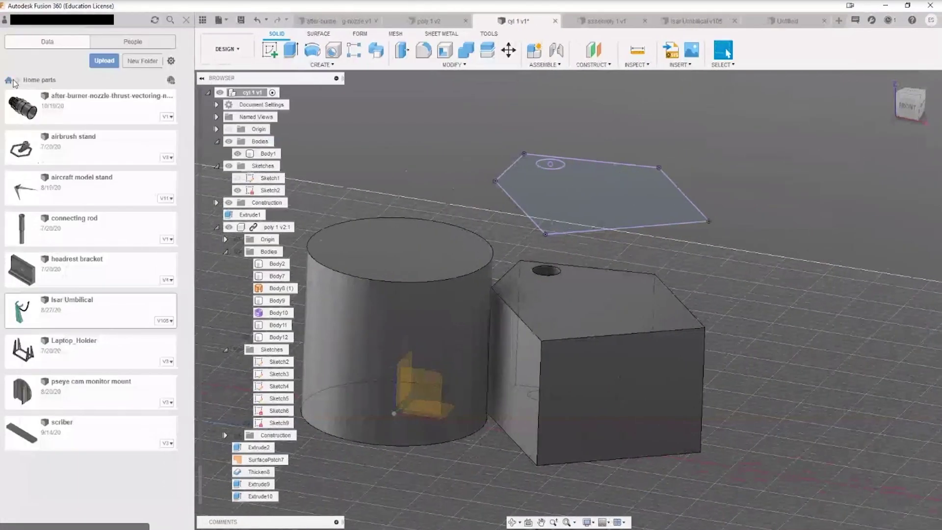
{"action": "left_click", "coordinate": [184, 22]}
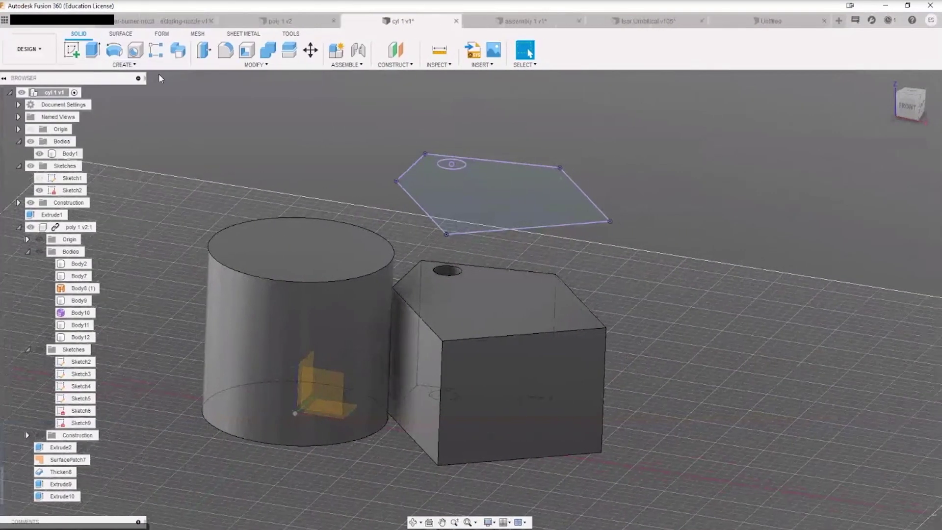
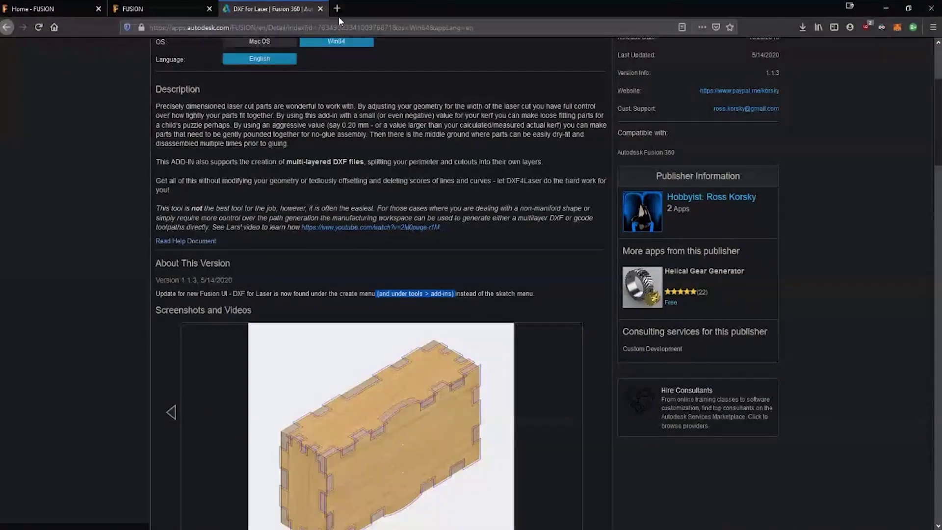
Switch to Firefox and run a web image search for "3d printed iphone holder".
{"action": "left_click", "coordinate": [336, 12]}
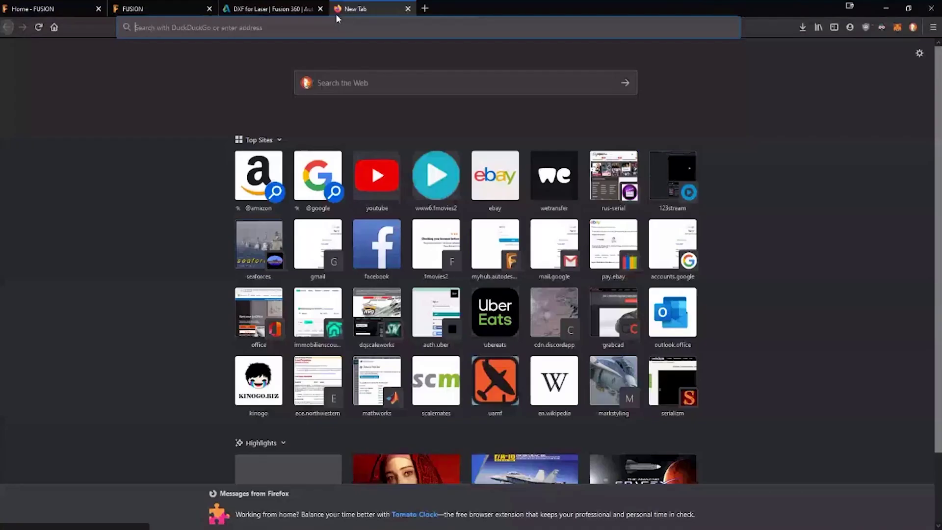
{"action": "left_click", "coordinate": [369, 27]}
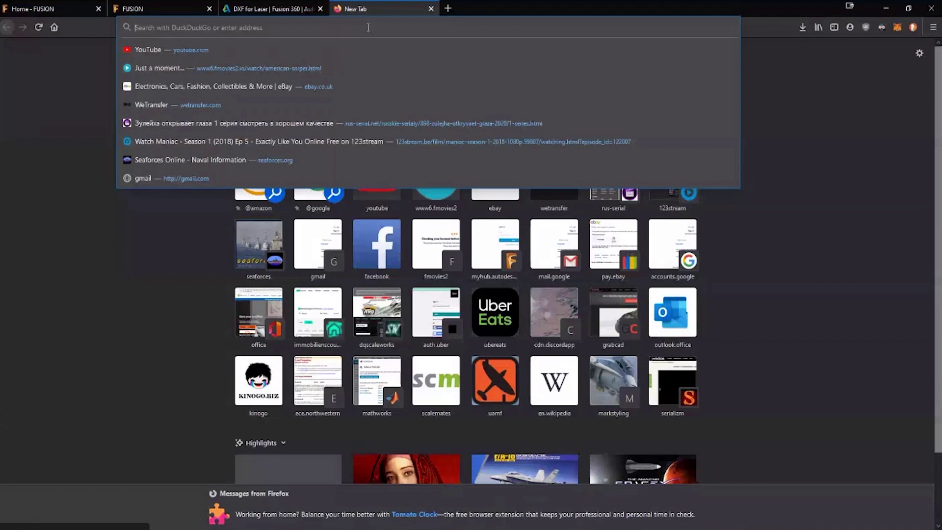
{"action": "type", "text": "3d printe"}
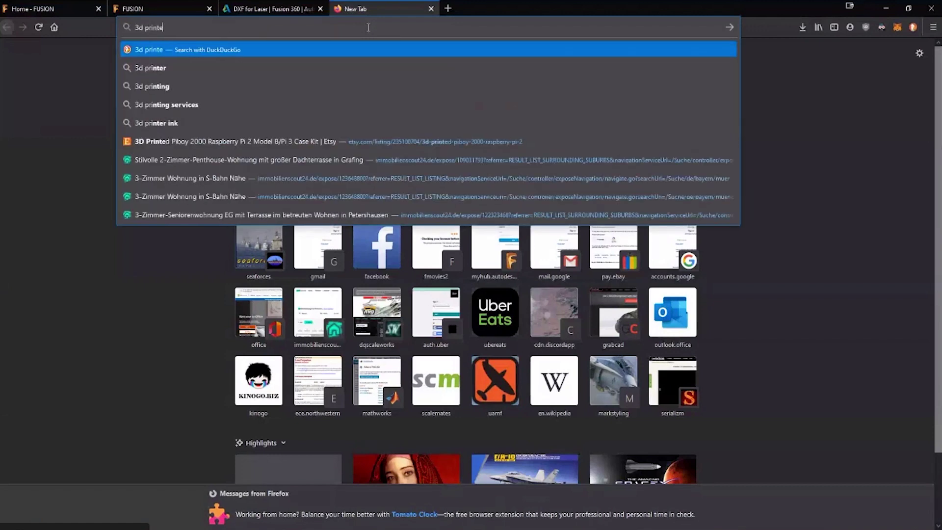
{"action": "type", "text": "d iphone ho"}
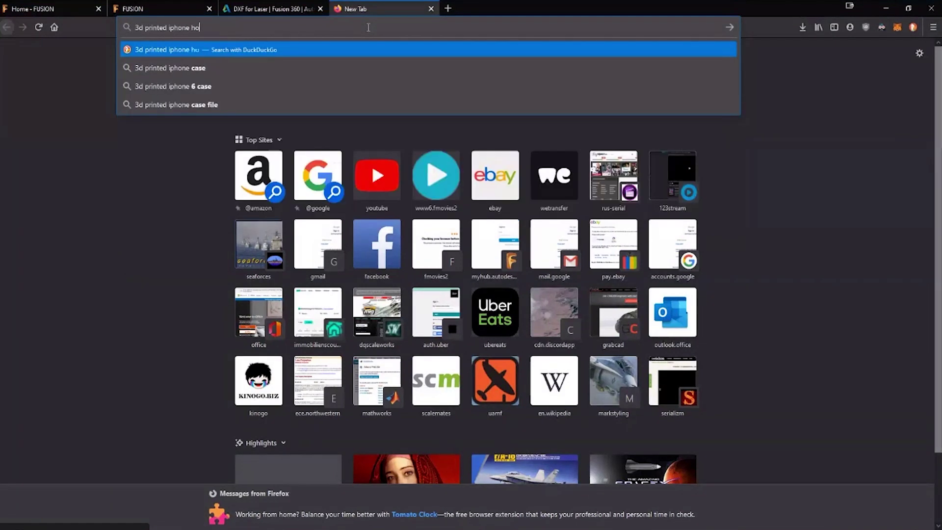
{"action": "type", "text": "lder"}
{"action": "key", "text": "Return"}
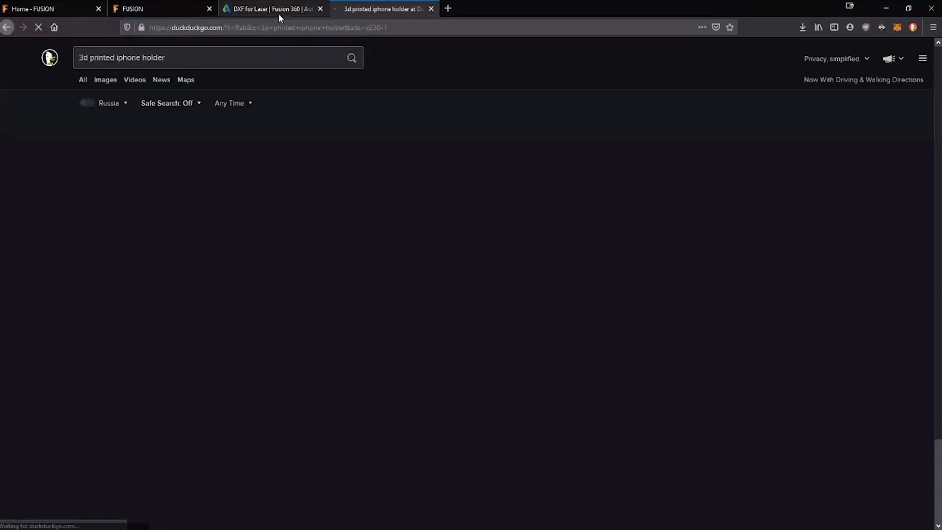
{"action": "left_click", "coordinate": [105, 80]}
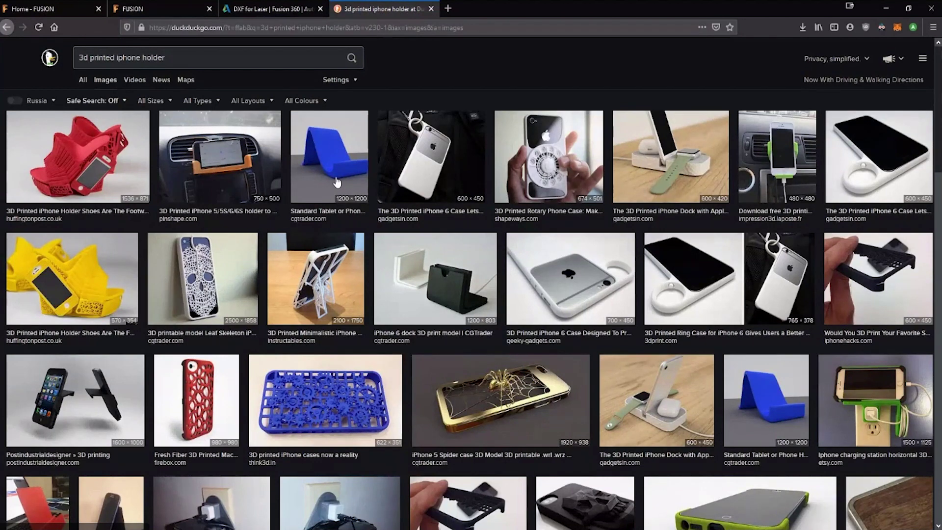
Examine the enlarged images of the minimalistic iPhone case with built-in stand and the iPhone 6 dock, comparing them with neighbouring holder designs.
{"action": "left_click", "coordinate": [326, 275]}
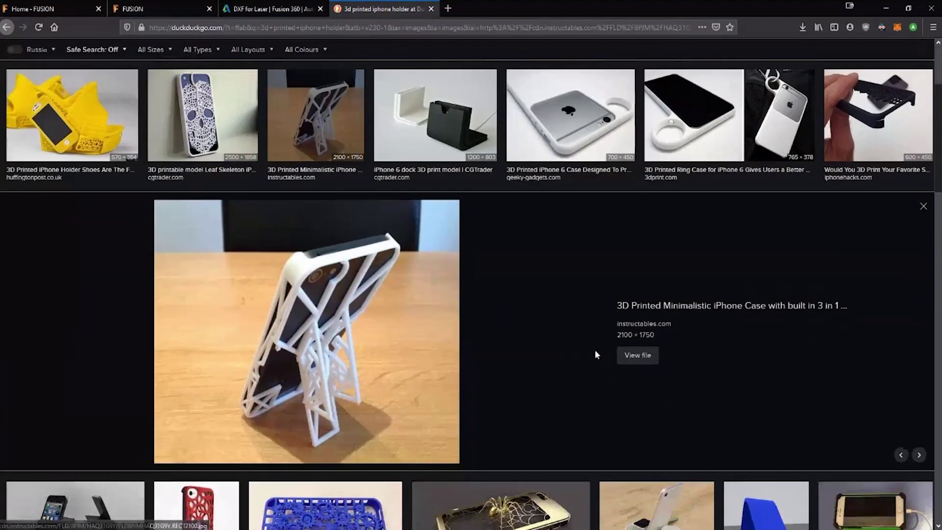
{"action": "left_click", "coordinate": [435, 122]}
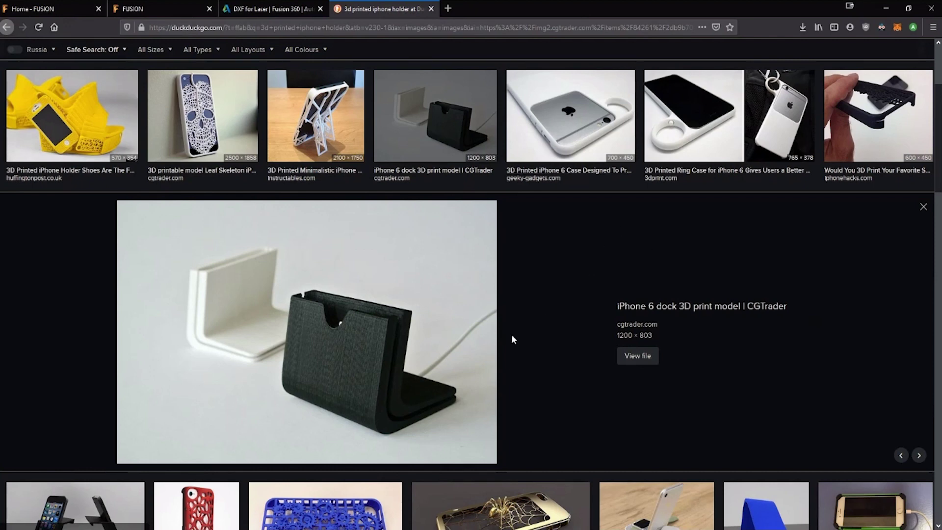
{"action": "scroll", "coordinate": [511, 334], "scroll_direction": "down", "scroll_amount": 3}
{"action": "scroll", "coordinate": [531, 163], "scroll_direction": "up", "scroll_amount": 2}
{"action": "scroll", "coordinate": [534, 175], "scroll_direction": "down", "scroll_amount": 2}
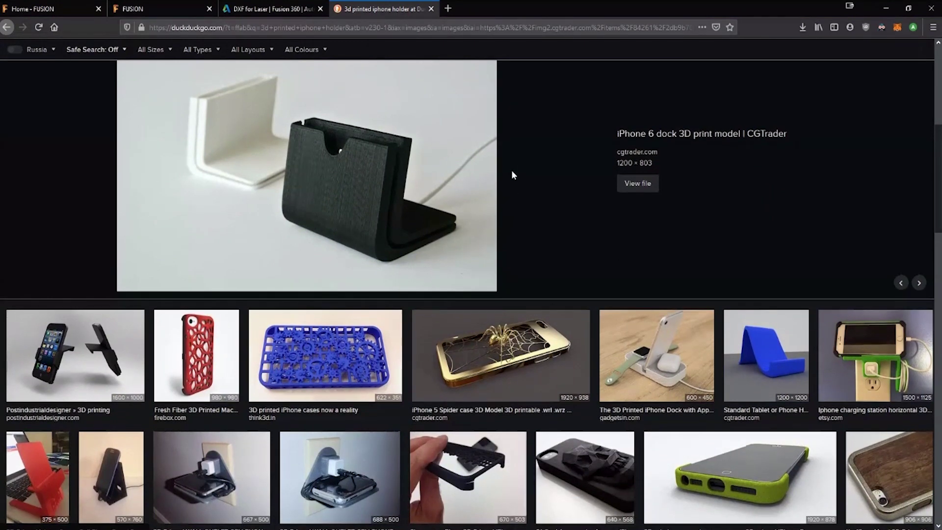
{"action": "scroll", "coordinate": [511, 170], "scroll_direction": "up", "scroll_amount": 2}
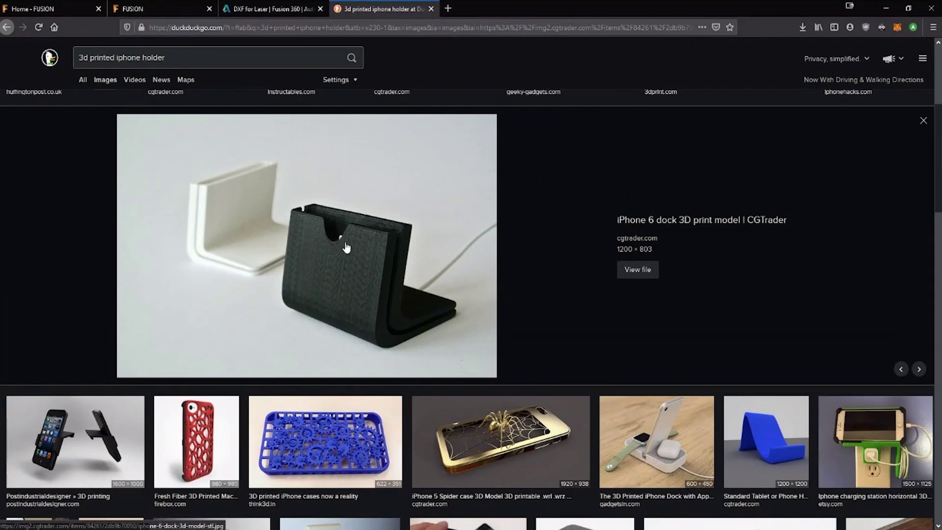
{"action": "scroll", "coordinate": [310, 280], "scroll_direction": "up", "scroll_amount": 3}
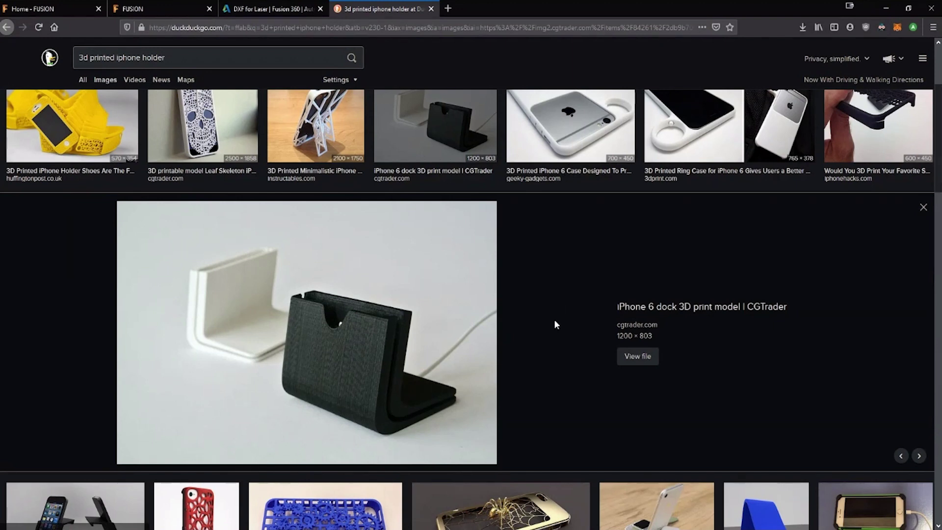
{"action": "scroll", "coordinate": [547, 323], "scroll_direction": "down", "scroll_amount": 1}
{"action": "scroll", "coordinate": [554, 268], "scroll_direction": "up", "scroll_amount": 1}
{"action": "scroll", "coordinate": [328, 329], "scroll_direction": "down", "scroll_amount": 2}
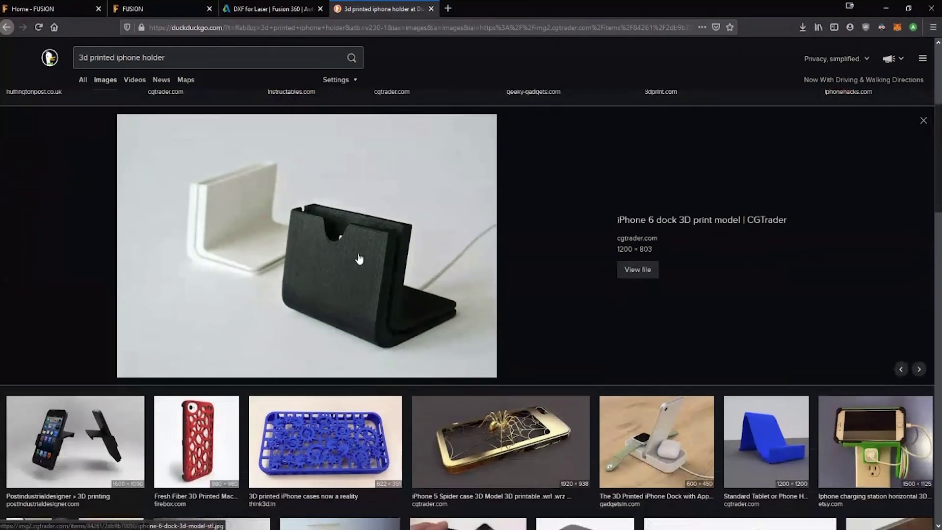
{"action": "left_click", "coordinate": [885, 10]}
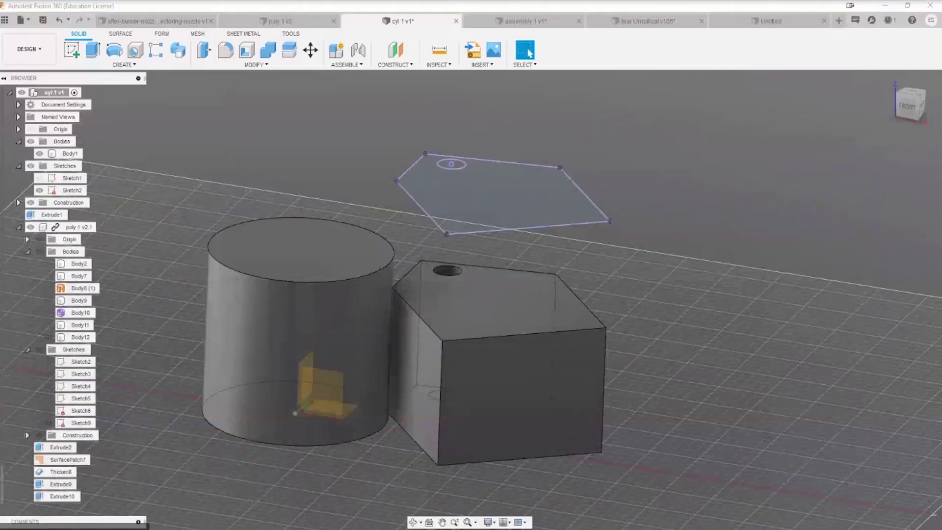
{"action": "key", "text": "alt+Tab"}
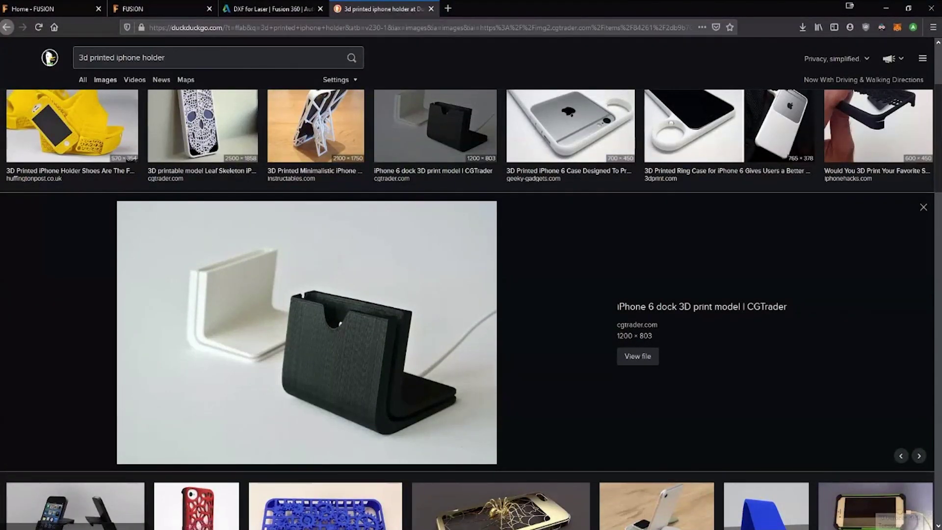
{"action": "left_click", "coordinate": [903, 528]}
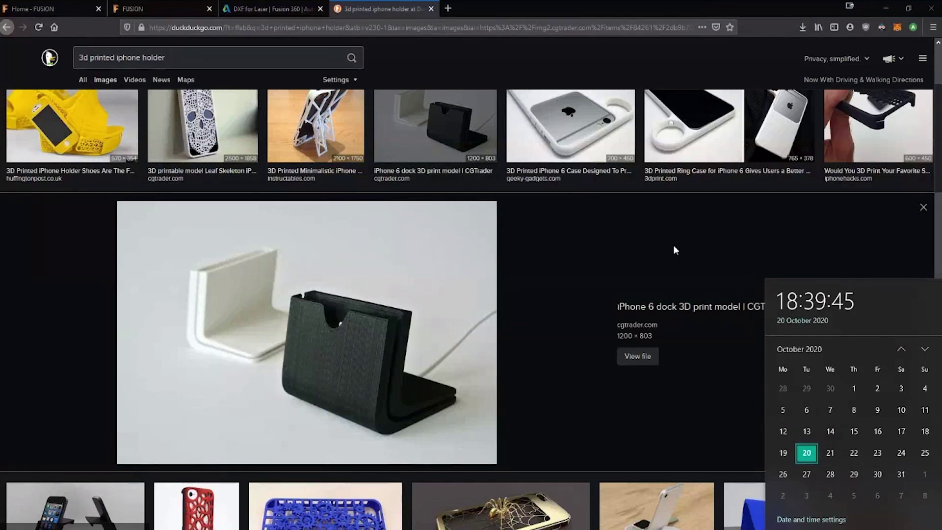
{"action": "left_click", "coordinate": [653, 250]}
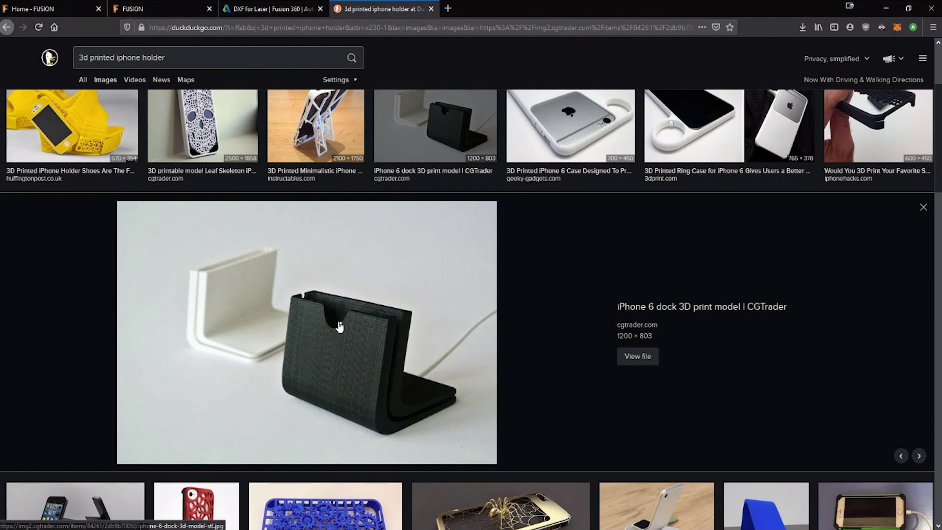
Examine the image results for 3D printed phone holders, opening the Standard Tablet or Phone Holder and the iPhone 6 dock.
{"action": "scroll", "coordinate": [343, 317], "scroll_direction": "down", "scroll_amount": 2}
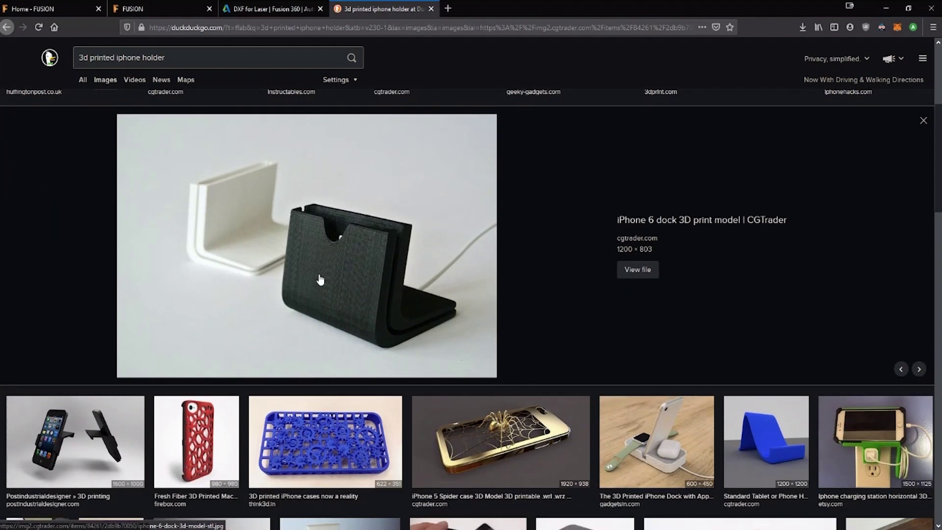
{"action": "scroll", "coordinate": [319, 270], "scroll_direction": "up", "scroll_amount": 2}
{"action": "scroll", "coordinate": [319, 270], "scroll_direction": "down", "scroll_amount": 2}
{"action": "left_click", "coordinate": [742, 430]}
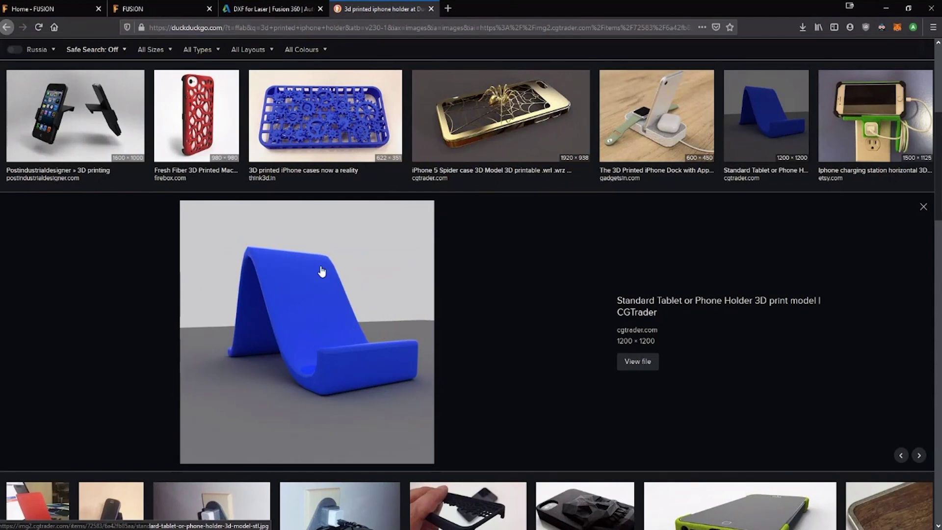
{"action": "scroll", "coordinate": [338, 284], "scroll_direction": "down", "scroll_amount": 3}
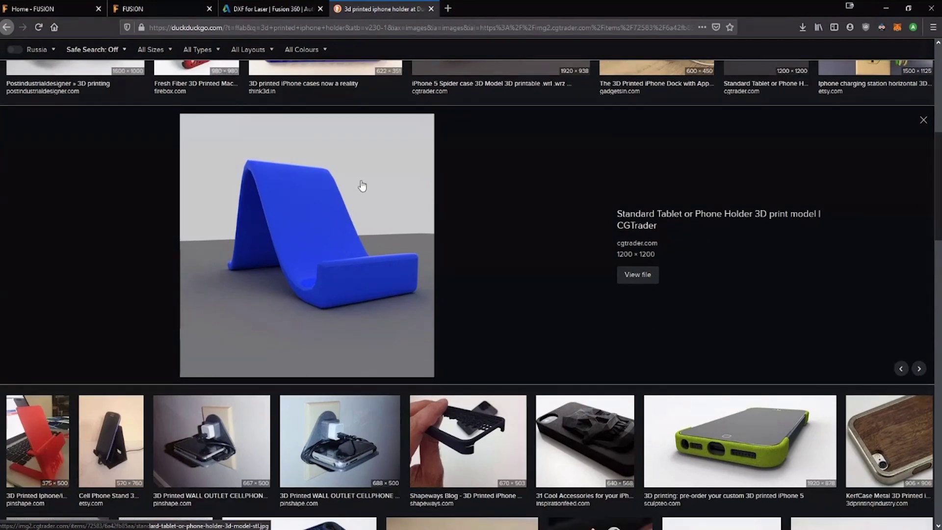
{"action": "scroll", "coordinate": [364, 181], "scroll_direction": "down", "scroll_amount": 3}
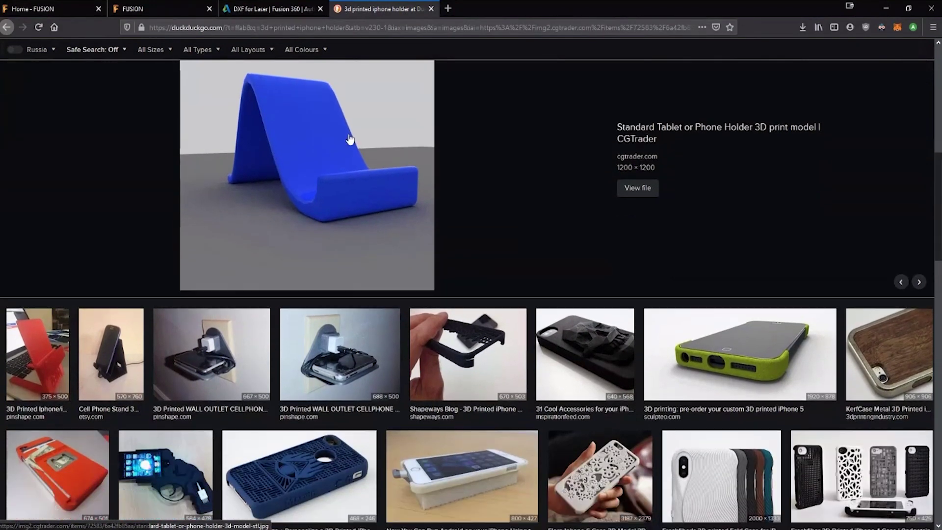
{"action": "scroll", "coordinate": [358, 142], "scroll_direction": "down", "scroll_amount": 3}
{"action": "scroll", "coordinate": [368, 211], "scroll_direction": "up", "scroll_amount": 14}
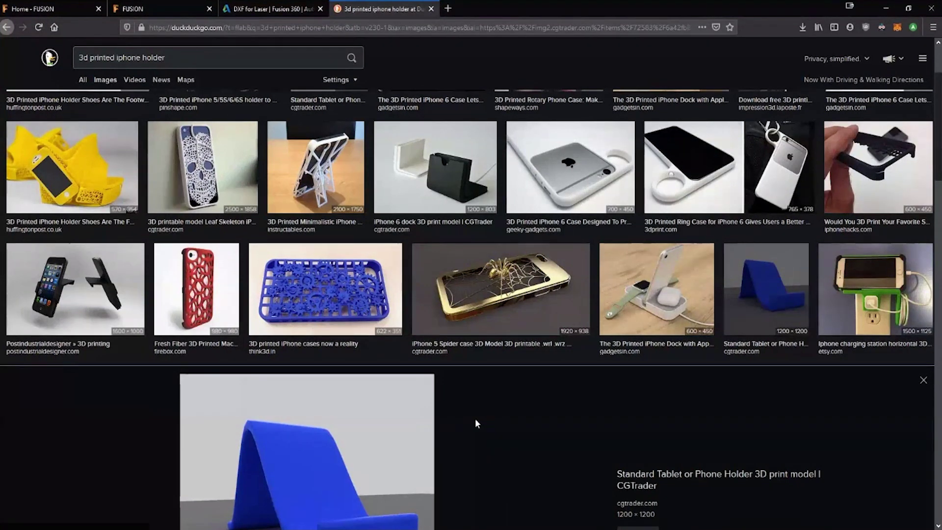
{"action": "scroll", "coordinate": [473, 421], "scroll_direction": "up", "scroll_amount": 2}
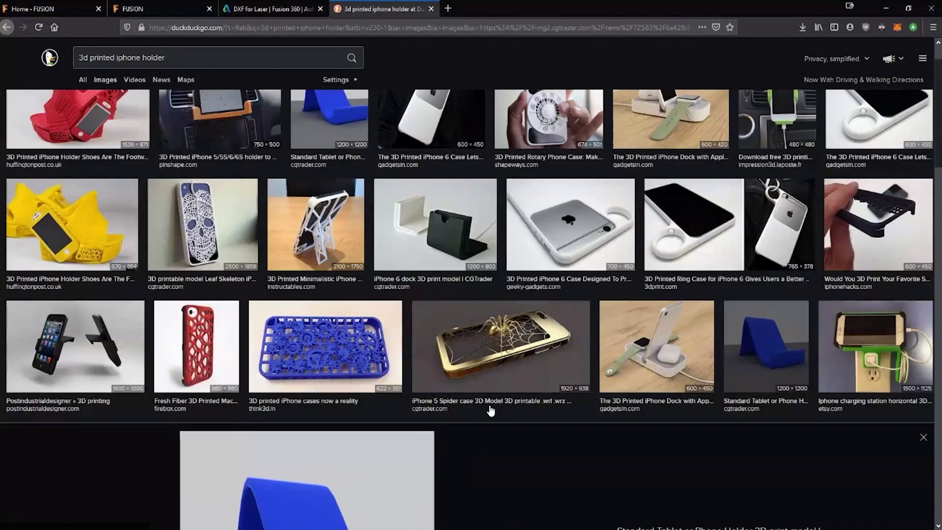
{"action": "left_click", "coordinate": [432, 240]}
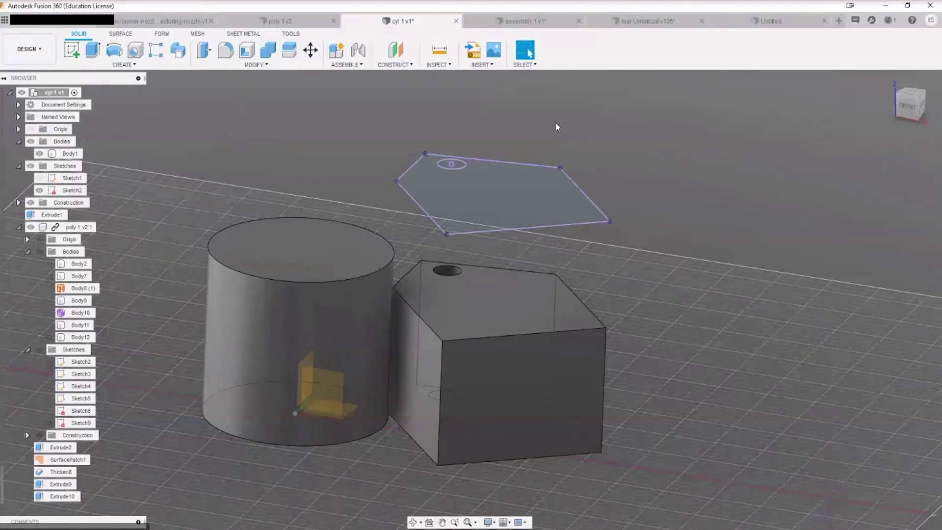
Switch to the poly 1 v2 design, hide its construction geometry and bodies, and list its sketches.
{"action": "mouse_move", "coordinate": [593, 126]}
{"action": "middle_mouse_down"}
{"action": "mouse_move", "coordinate": [658, 141]}
{"action": "mouse_move", "coordinate": [673, 158]}
{"action": "middle_mouse_up"}
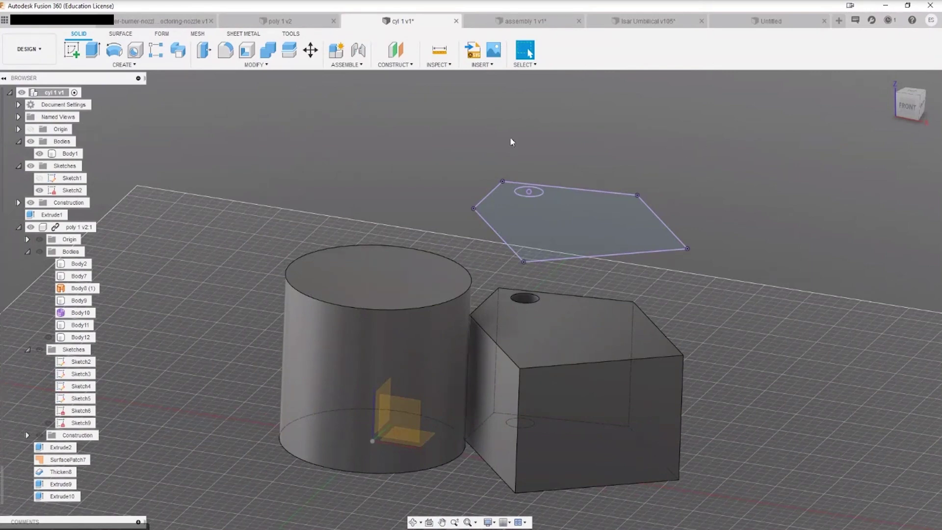
{"action": "left_click", "coordinate": [281, 21]}
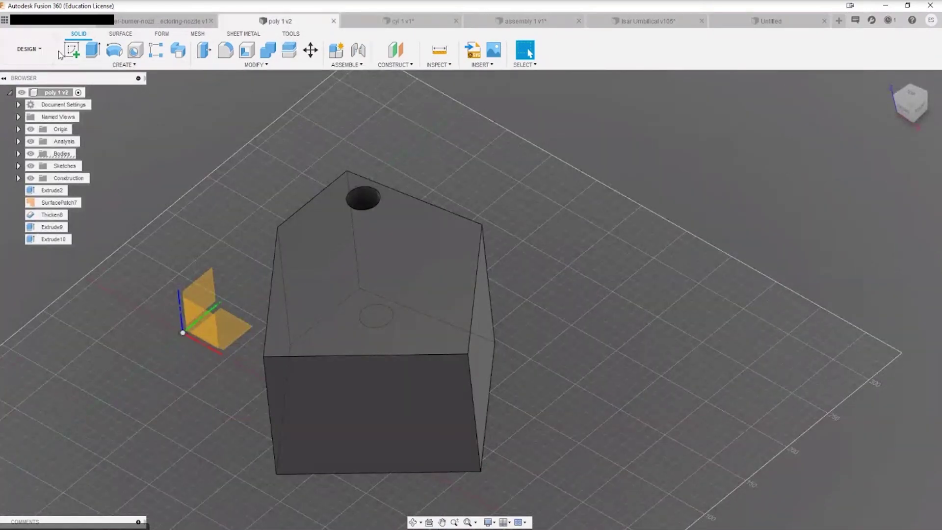
{"action": "left_click", "coordinate": [73, 49]}
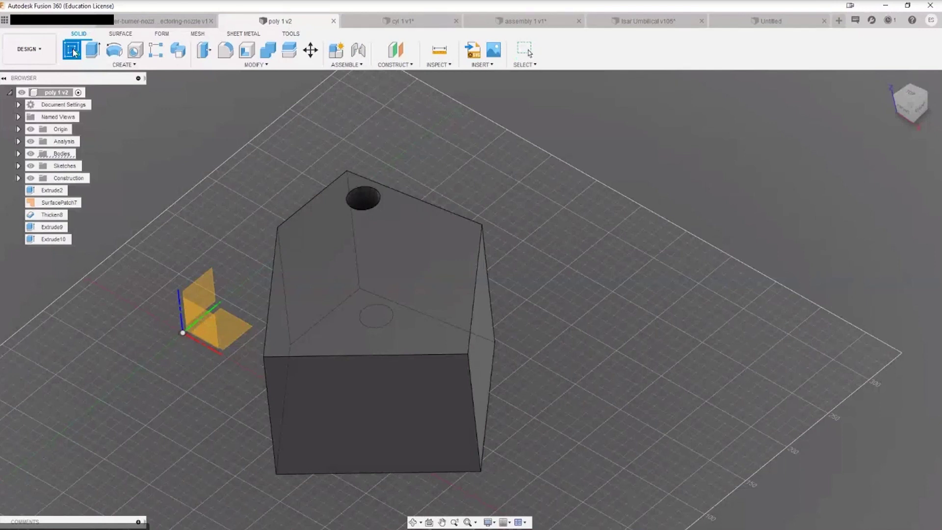
{"action": "key", "text": "Escape"}
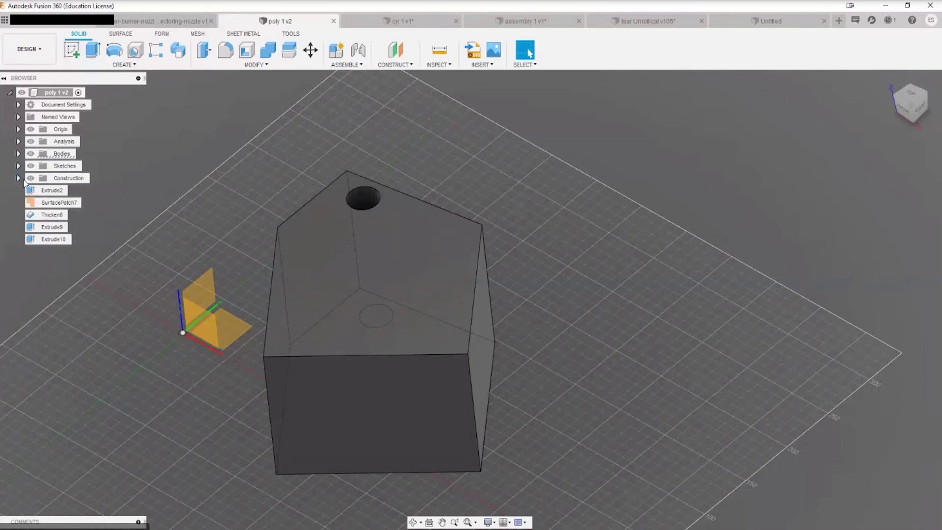
{"action": "left_click", "coordinate": [31, 179]}
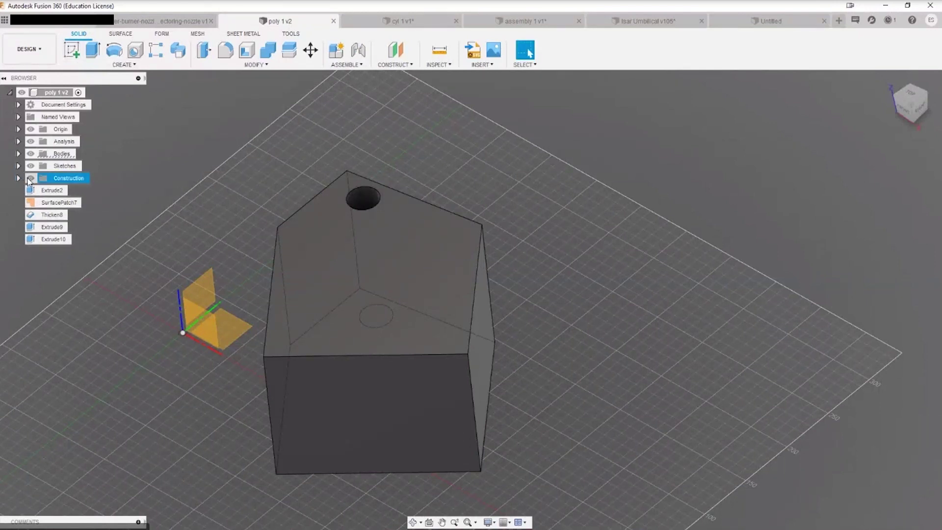
{"action": "left_click", "coordinate": [31, 179]}
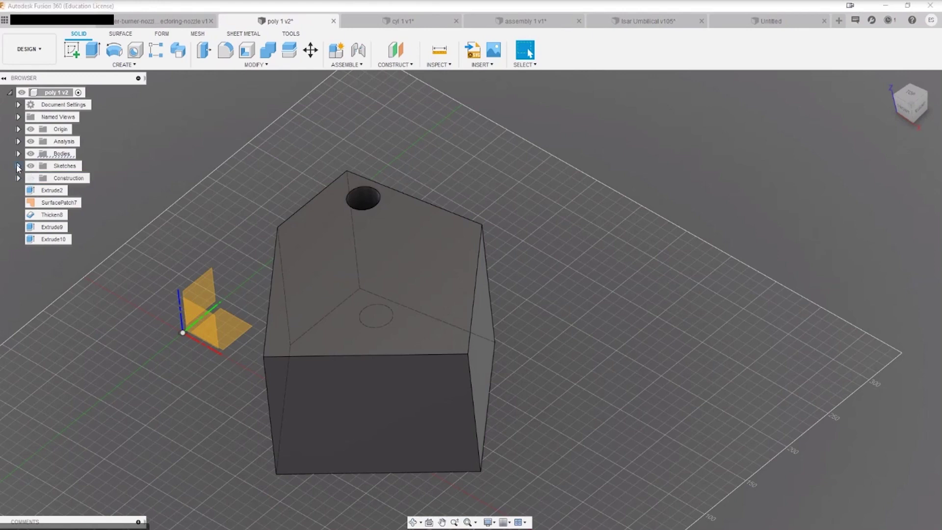
{"action": "left_click", "coordinate": [35, 155]}
{"action": "left_click", "coordinate": [32, 154]}
{"action": "left_click", "coordinate": [18, 166]}
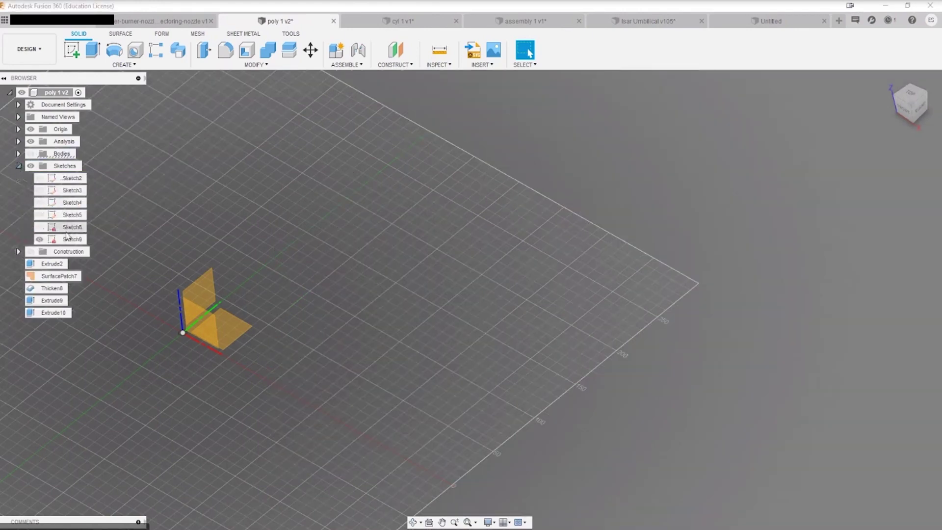
Edit Sketch9 by drawing a two-point rectangle around the sketch origin and extending beyond it, and finish the sketch.
{"action": "right_click", "coordinate": [70, 240]}
{"action": "left_click", "coordinate": [93, 288]}
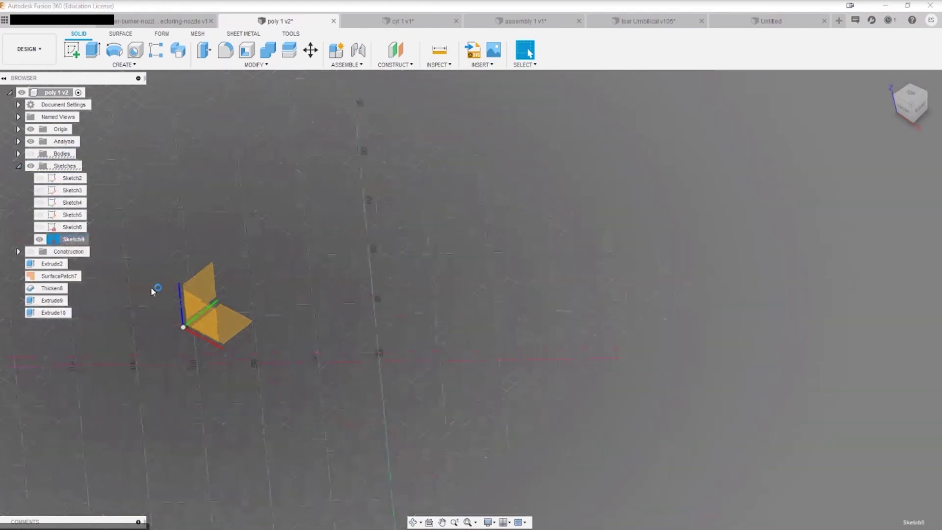
{"action": "key", "text": "r"}
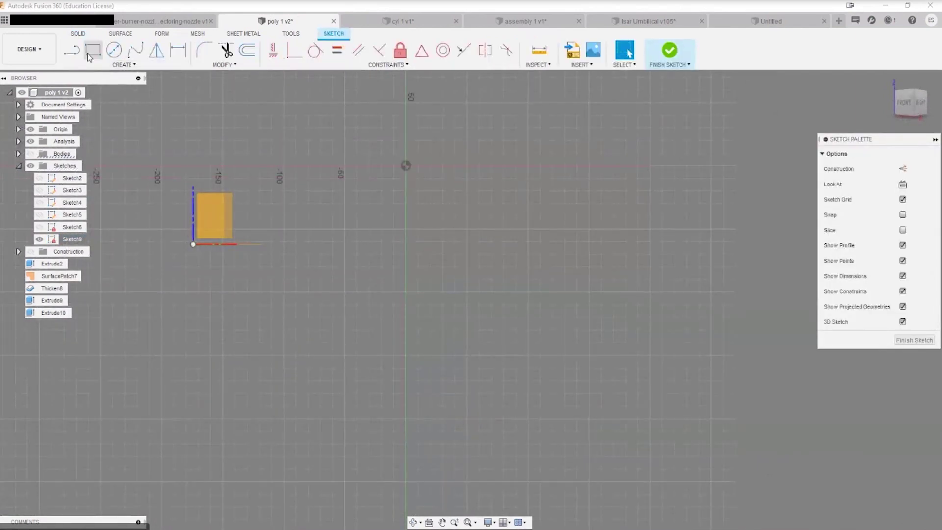
{"action": "left_click", "coordinate": [383, 156]}
{"action": "left_click", "coordinate": [690, 315]}
{"action": "key", "text": "Escape"}
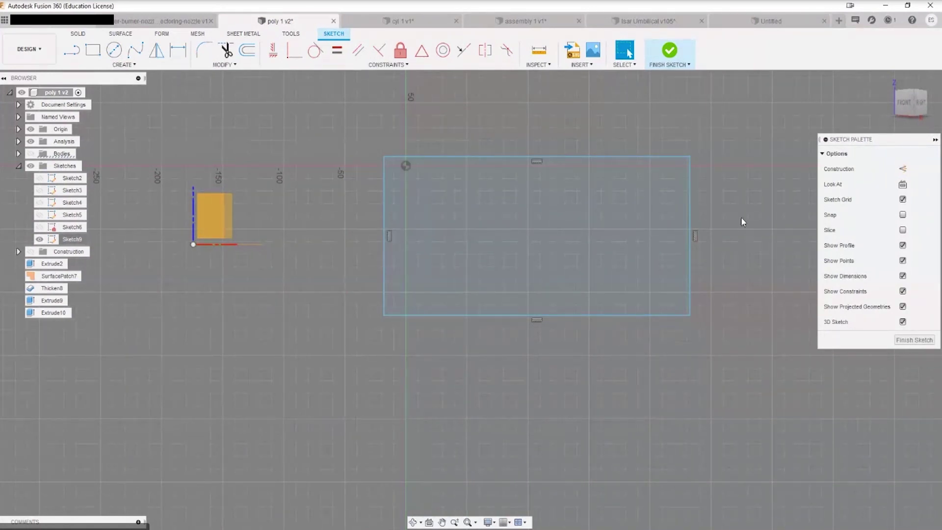
{"action": "mouse_move", "coordinate": [742, 219]}
{"action": "middle_mouse_down"}
{"action": "mouse_move", "coordinate": [657, 301]}
{"action": "mouse_move", "coordinate": [678, 314]}
{"action": "mouse_move", "coordinate": [661, 286]}
{"action": "middle_mouse_up"}
{"action": "left_click", "coordinate": [914, 340]}
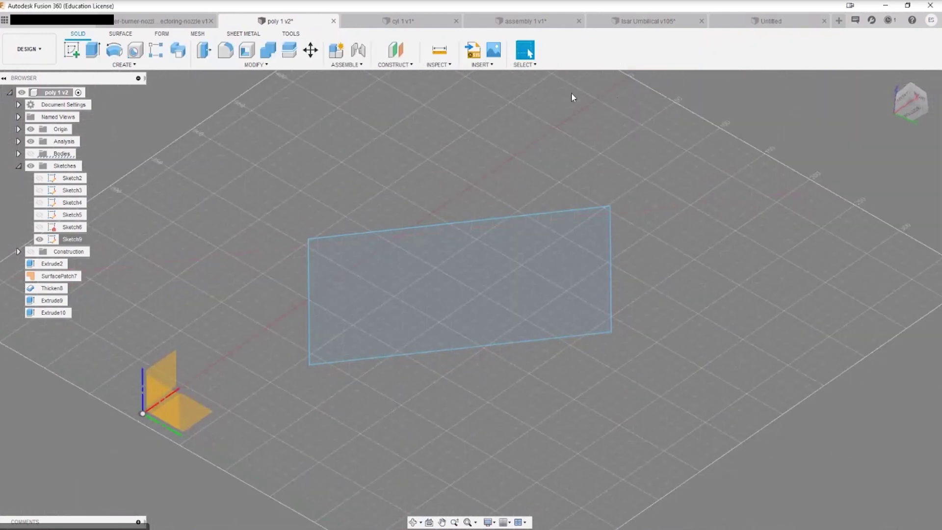
Hide Sketch9, show Sketch4 and open Sketch4 for editing.
{"action": "left_click", "coordinate": [40, 239]}
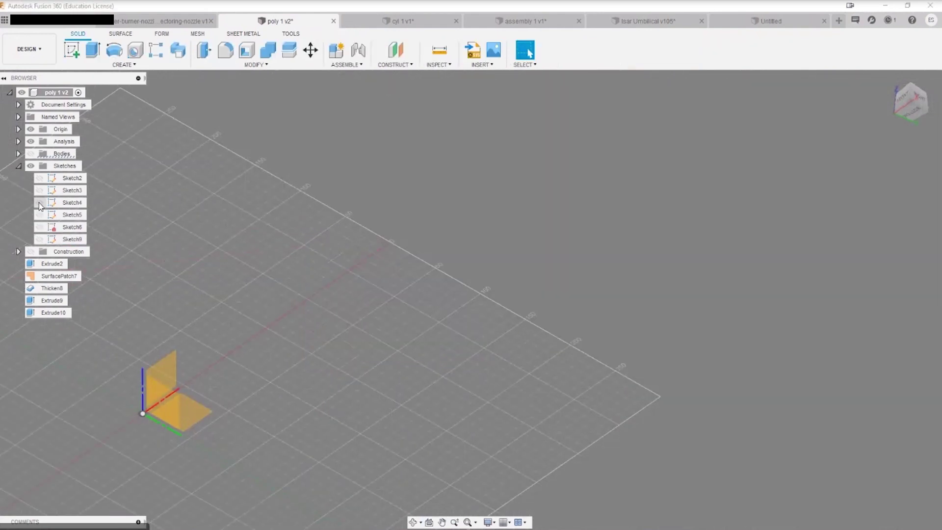
{"action": "left_click", "coordinate": [39, 203]}
{"action": "mouse_move", "coordinate": [425, 375]}
{"action": "middle_mouse_down"}
{"action": "mouse_move", "coordinate": [532, 299]}
{"action": "mouse_move", "coordinate": [523, 284]}
{"action": "mouse_move", "coordinate": [567, 256]}
{"action": "mouse_move", "coordinate": [564, 289]}
{"action": "mouse_move", "coordinate": [494, 275]}
{"action": "mouse_move", "coordinate": [517, 265]}
{"action": "mouse_move", "coordinate": [504, 239]}
{"action": "mouse_move", "coordinate": [501, 252]}
{"action": "mouse_move", "coordinate": [428, 248]}
{"action": "middle_mouse_up"}
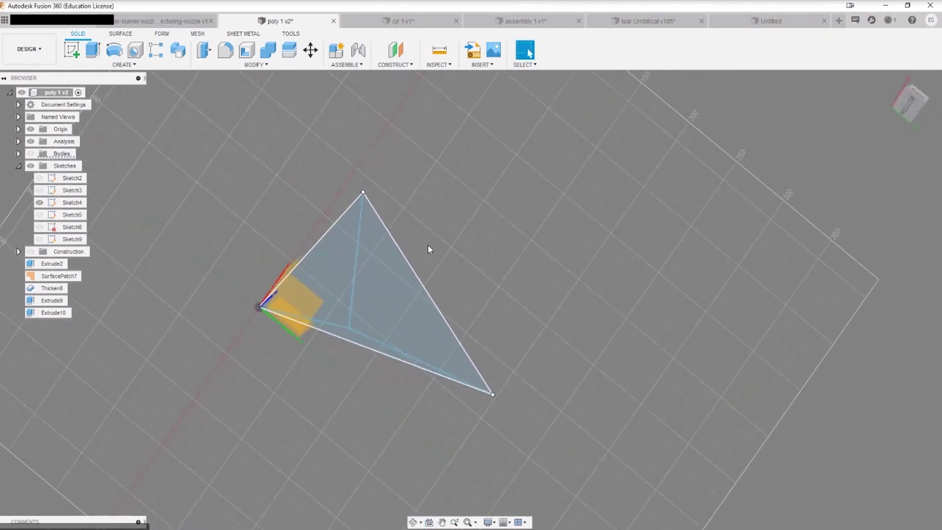
{"action": "right_click", "coordinate": [398, 250]}
{"action": "left_click", "coordinate": [406, 296]}
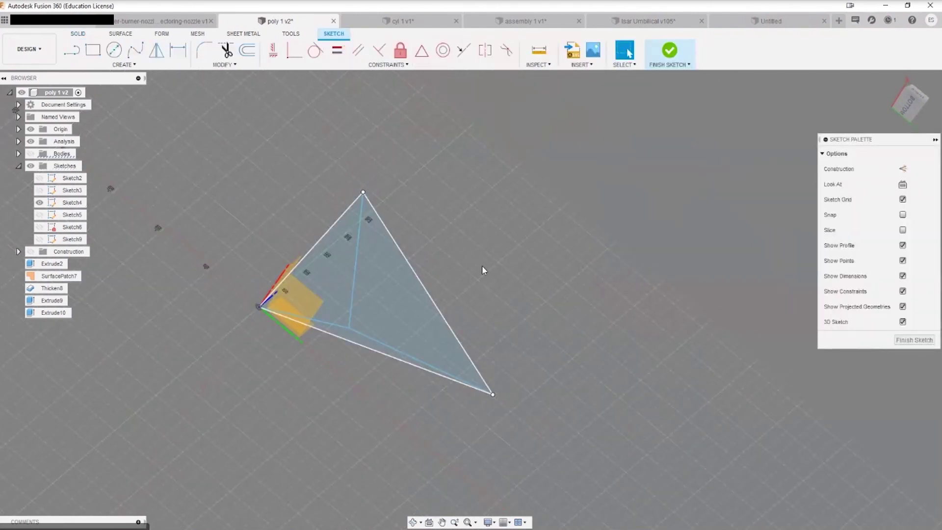
{"action": "mouse_move", "coordinate": [510, 288]}
{"action": "middle_mouse_down", "text": "shift"}
{"action": "mouse_move", "coordinate": [488, 265]}
{"action": "mouse_move", "coordinate": [513, 291]}
{"action": "mouse_move", "coordinate": [520, 389]}
{"action": "middle_mouse_up", "text": "shift"}
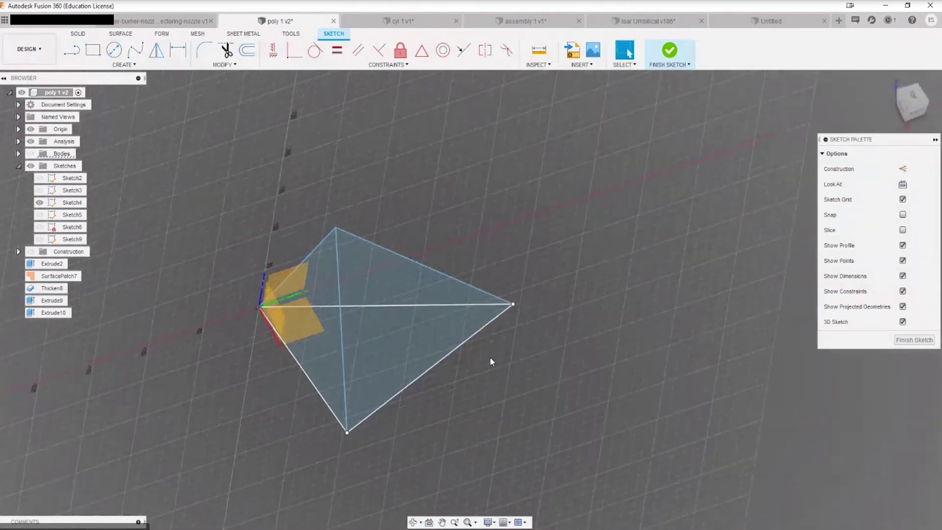
{"action": "middle_click_drag", "start_coordinate": [433, 419], "coordinate": [491, 339], "text": "shift"}
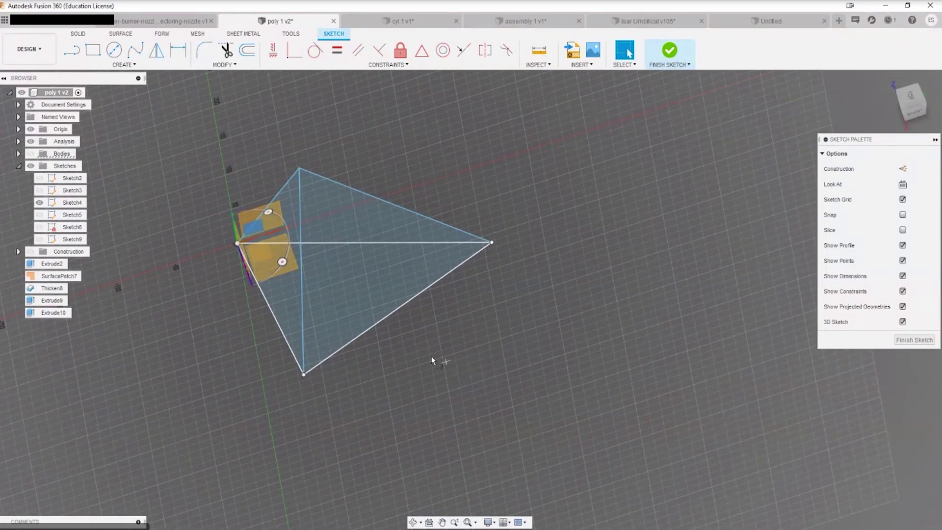
Draw a line about 369 mm long outward from the middle part of the triangle's edge opposite the origin.
{"action": "key", "text": "l"}
{"action": "left_click", "coordinate": [384, 319]}
{"action": "left_click", "coordinate": [673, 437]}
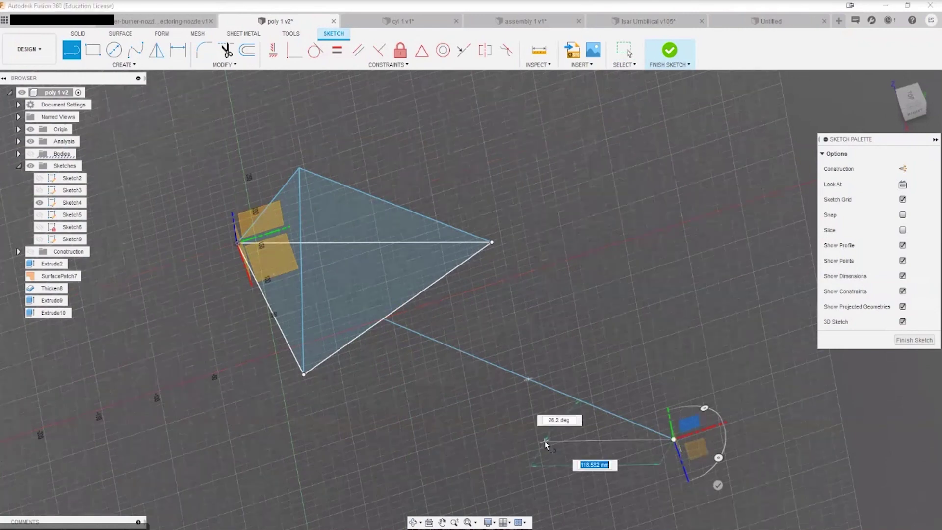
{"action": "key", "text": "Escape"}
{"action": "left_click", "coordinate": [412, 297]}
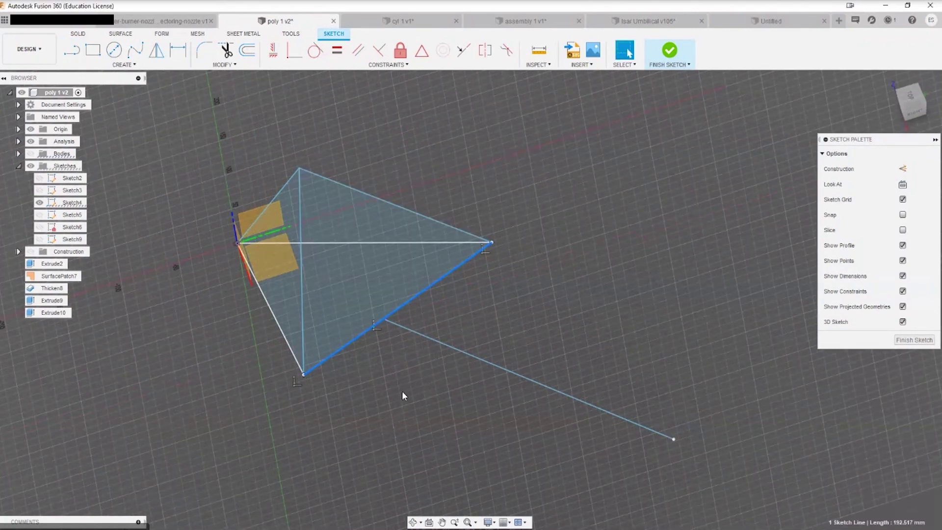
{"action": "middle_click_drag", "start_coordinate": [410, 381], "coordinate": [425, 351], "text": "shift"}
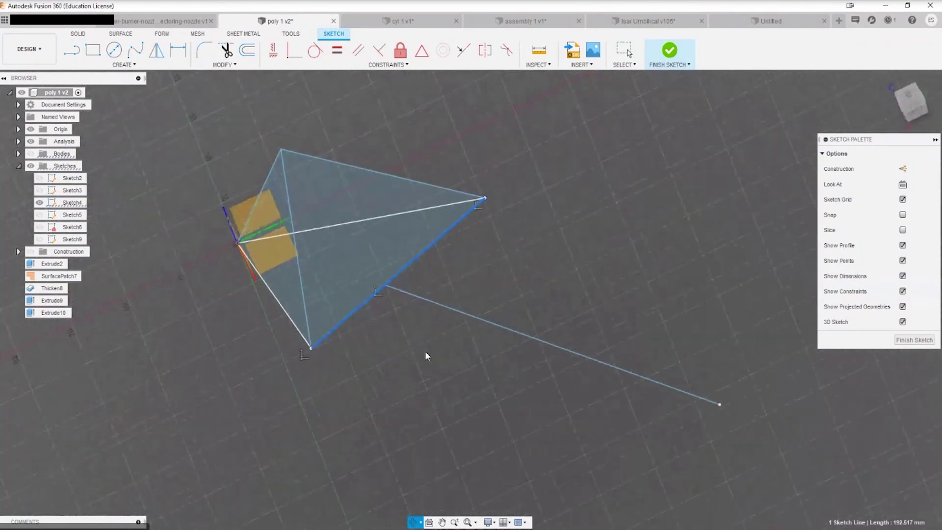
{"action": "left_click", "coordinate": [701, 396]}
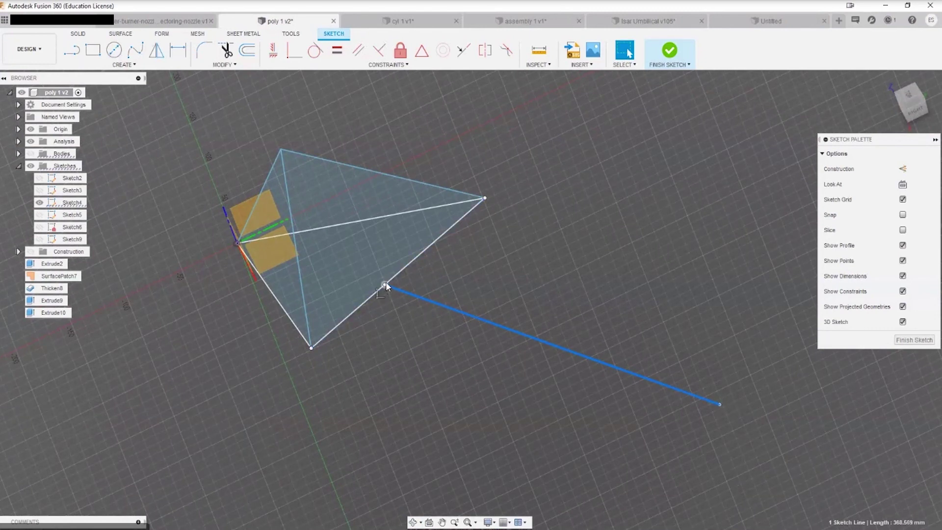
{"action": "left_click", "coordinate": [403, 347]}
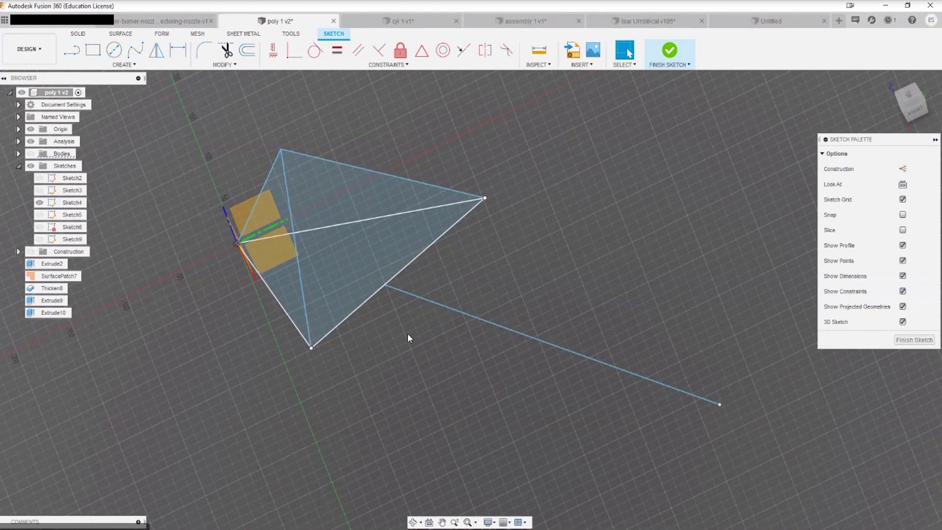
Dimension the distance along the triangle's edge from its nearer corner to the start point of the outward line.
{"action": "key", "text": "d"}
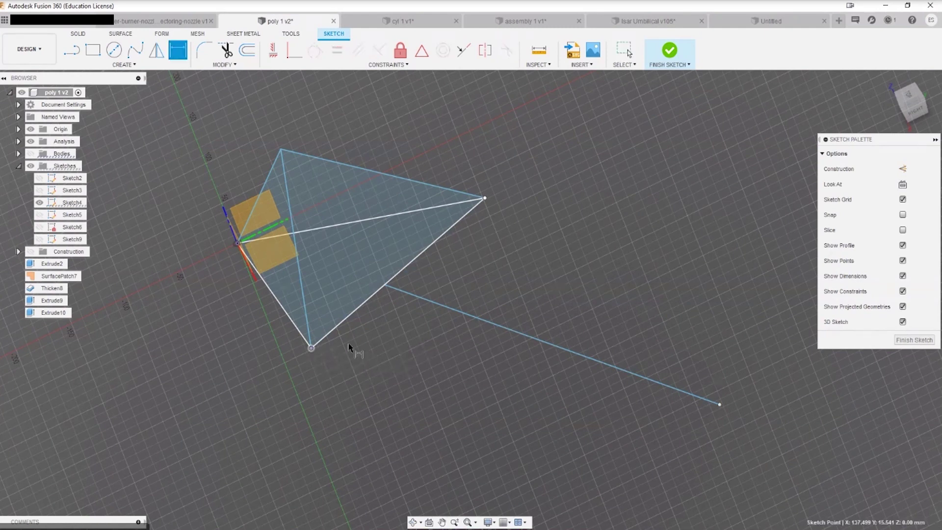
{"action": "left_click", "coordinate": [386, 286]}
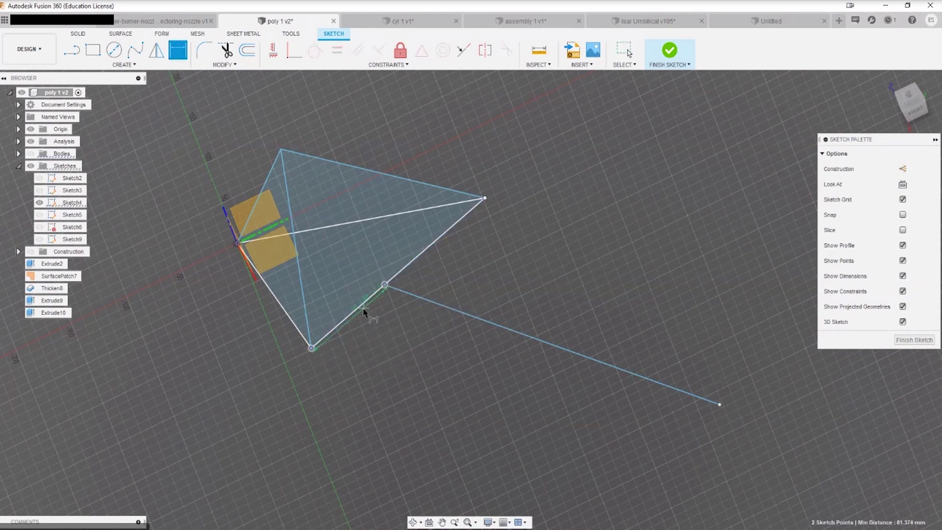
{"action": "left_click", "coordinate": [380, 364]}
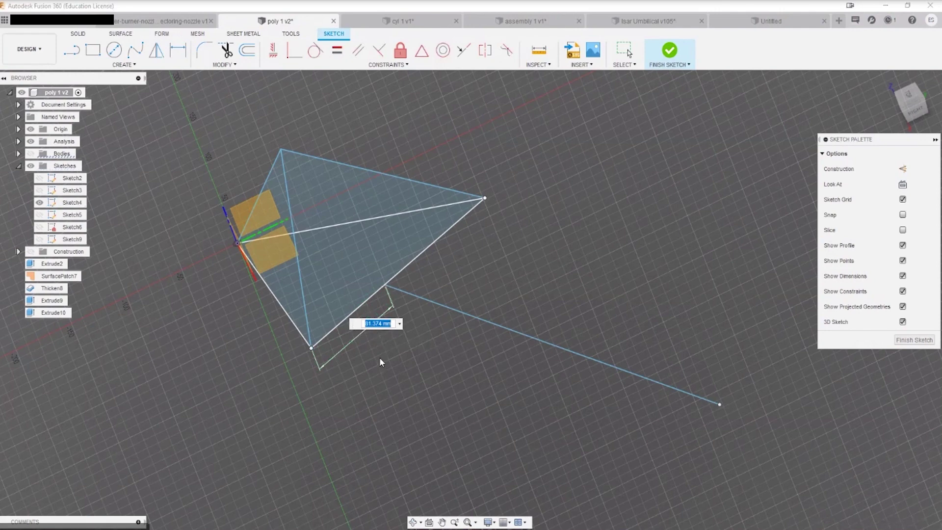
{"action": "key", "text": "Return"}
Measure the full length of the triangle's edge where the outward line starts and copy the distance.
{"action": "mouse_move", "coordinate": [380, 353]}
{"action": "middle_mouse_down", "text": "shift"}
{"action": "mouse_move", "coordinate": [444, 308]}
{"action": "mouse_move", "coordinate": [419, 316]}
{"action": "mouse_move", "coordinate": [426, 321]}
{"action": "middle_mouse_up", "text": "shift"}
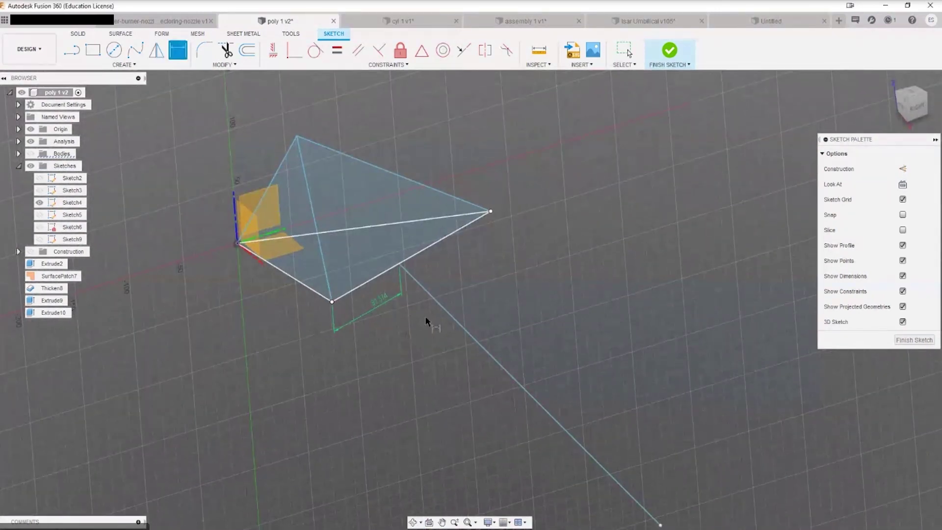
{"action": "left_click", "coordinate": [432, 245]}
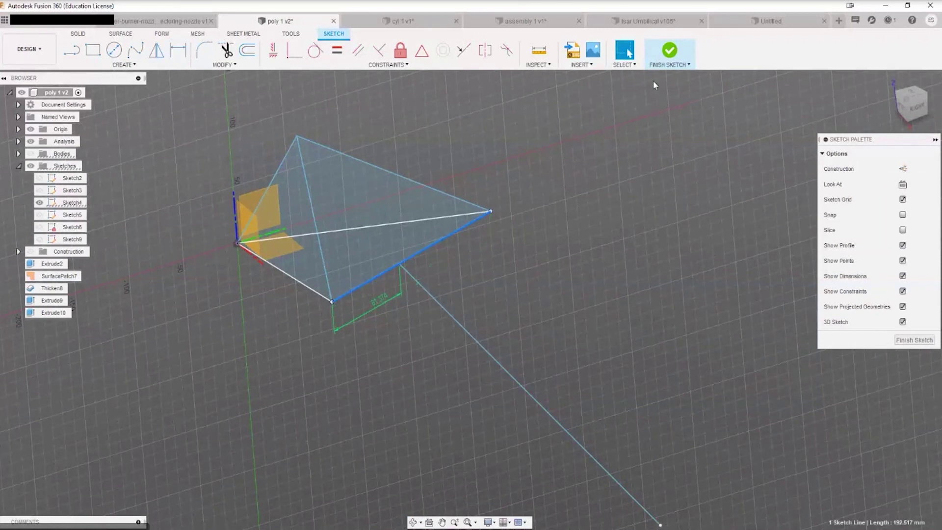
{"action": "left_click", "coordinate": [539, 51]}
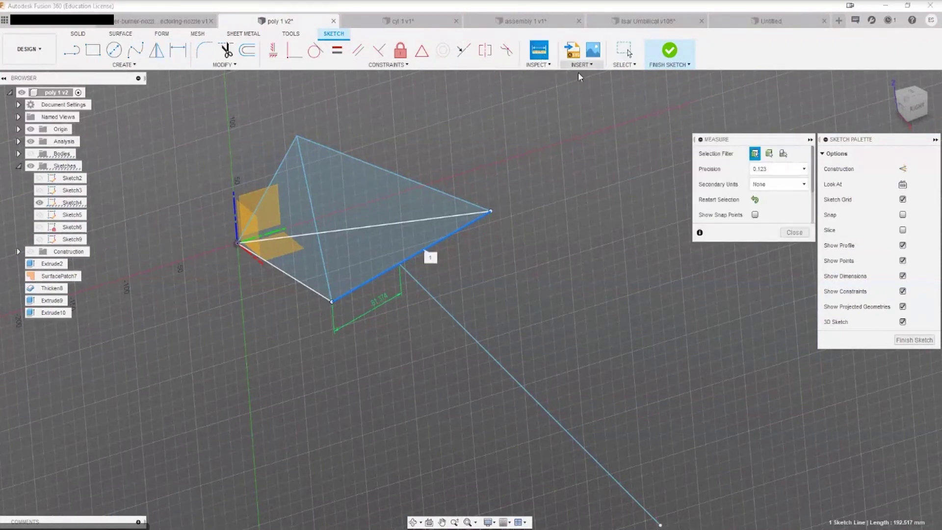
{"action": "left_click", "coordinate": [491, 212]}
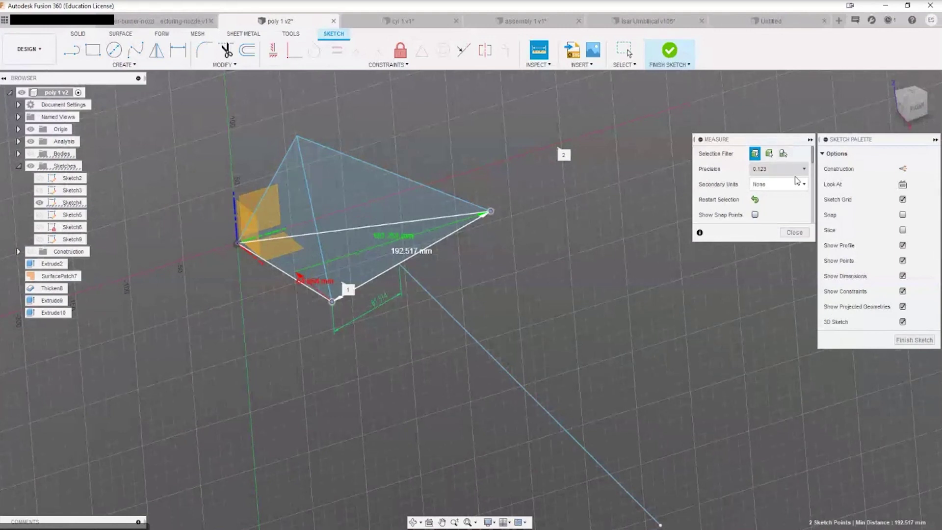
{"action": "scroll", "coordinate": [777, 193], "scroll_direction": "down", "scroll_amount": 3}
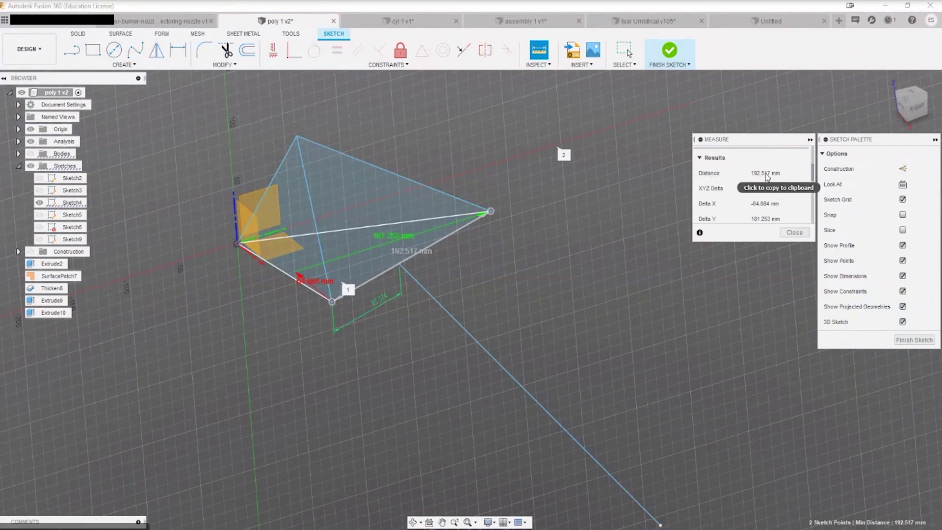
{"action": "left_click", "coordinate": [377, 301]}
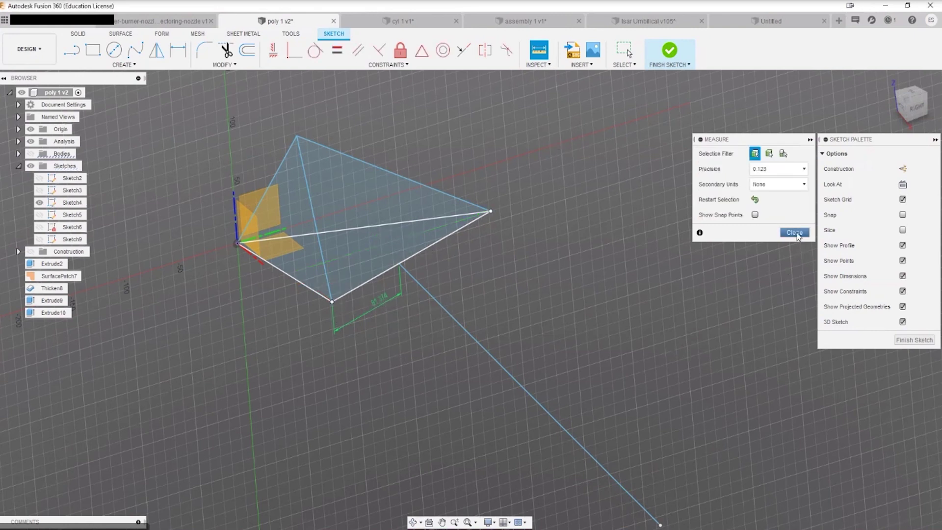
{"action": "left_click", "coordinate": [795, 233]}
Set the dimension between the triangle's corner and the line's start point to 192.517*0.25.
{"action": "double_click", "coordinate": [378, 299]}
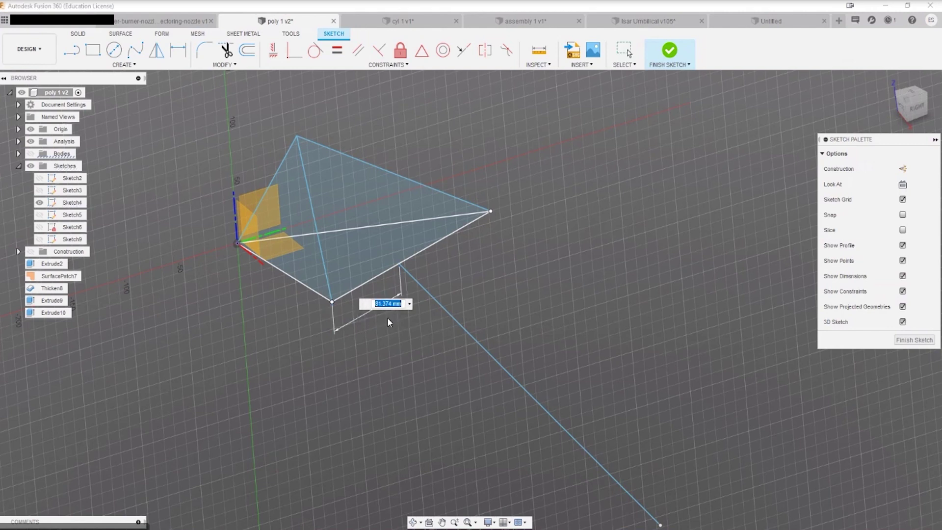
{"action": "type", "text": "192.517 mm"}
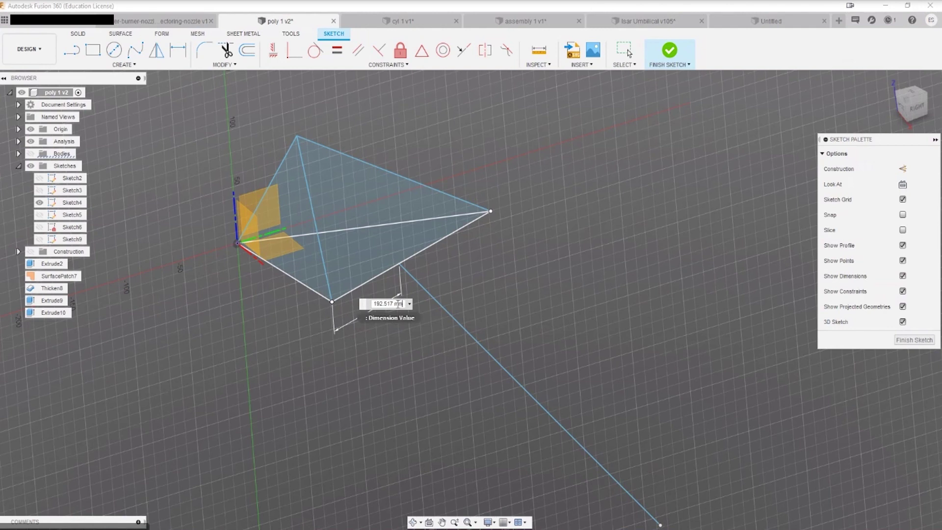
{"action": "key", "text": "BackSpace"}
{"action": "key", "text": "BackSpace"}
{"action": "key", "text": "BackSpace"}
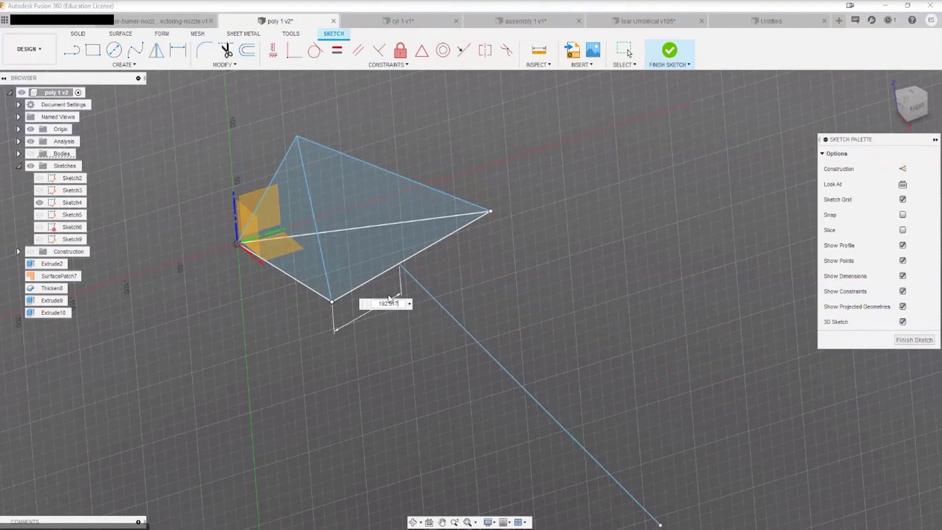
{"action": "scroll", "coordinate": [387, 319], "scroll_direction": "up", "scroll_amount": 3}
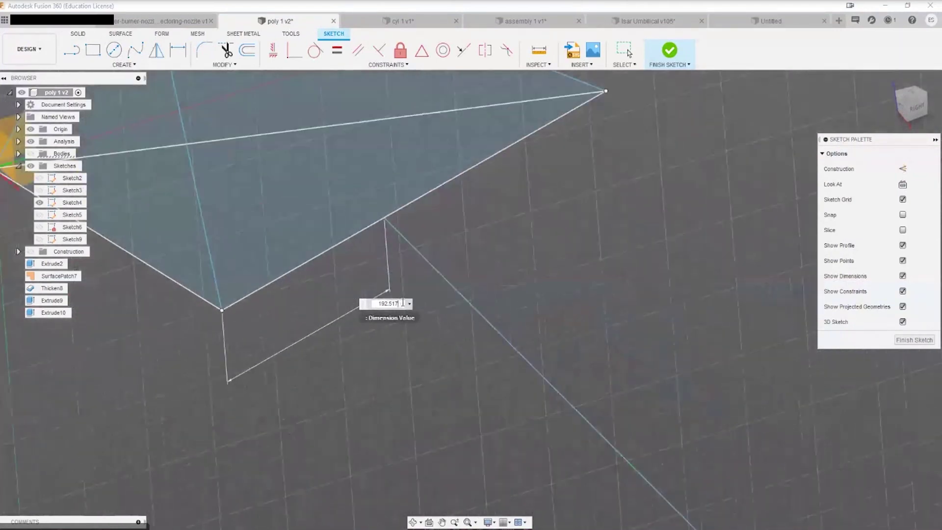
{"action": "scroll", "coordinate": [397, 306], "scroll_direction": "up", "scroll_amount": 3}
{"action": "double_click", "coordinate": [400, 304]}
{"action": "left_click", "coordinate": [400, 304]}
{"action": "type", "text": "*0.25"}
{"action": "key", "text": "Return"}
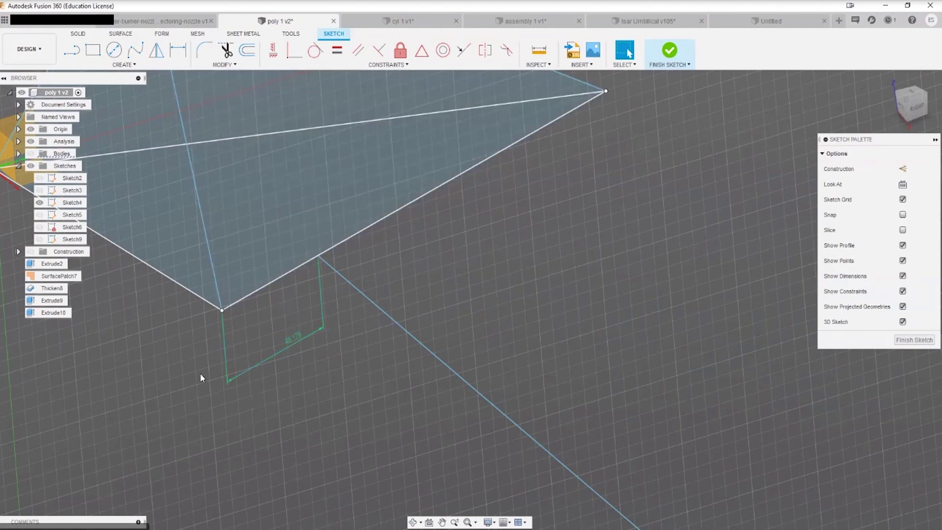
{"action": "scroll", "coordinate": [419, 354], "scroll_direction": "down", "scroll_amount": 5}
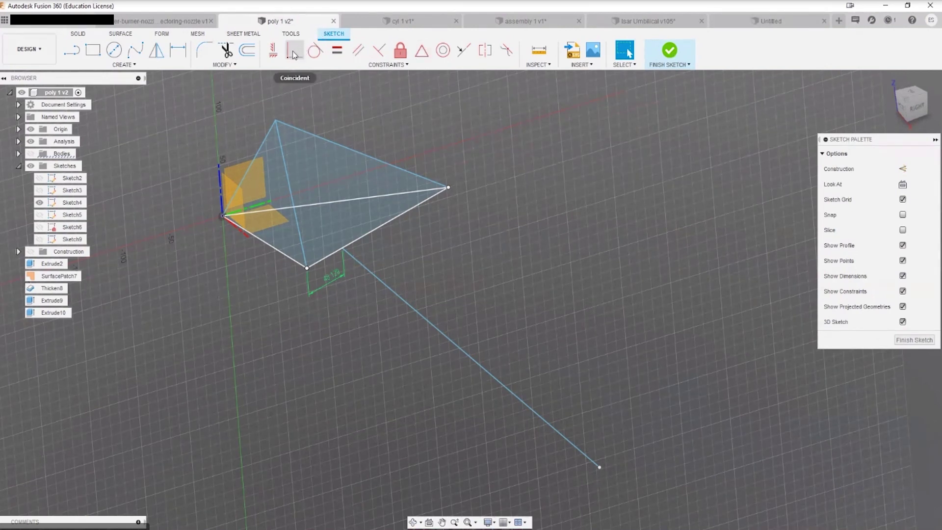
Switch to the Untitled design and start a sketch on the horizontal XY origin plane.
{"action": "left_click", "coordinate": [780, 22]}
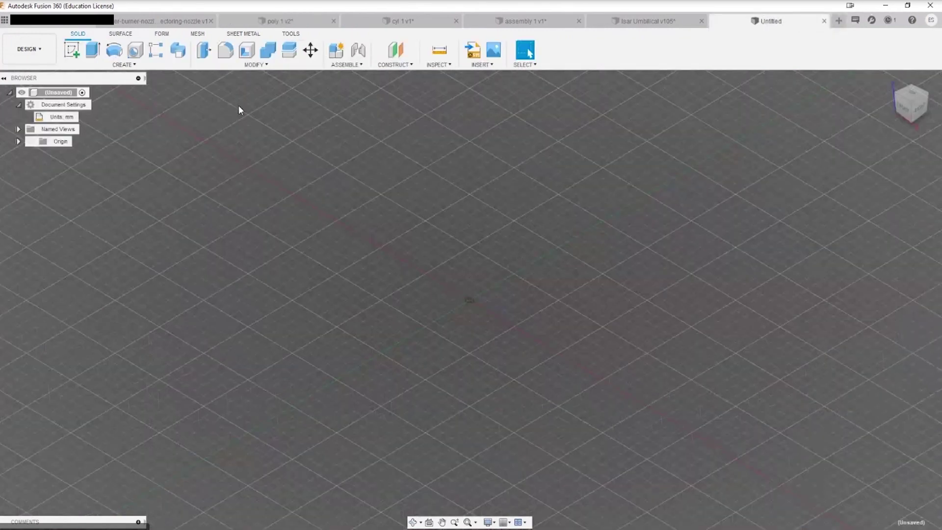
{"action": "left_click", "coordinate": [72, 56]}
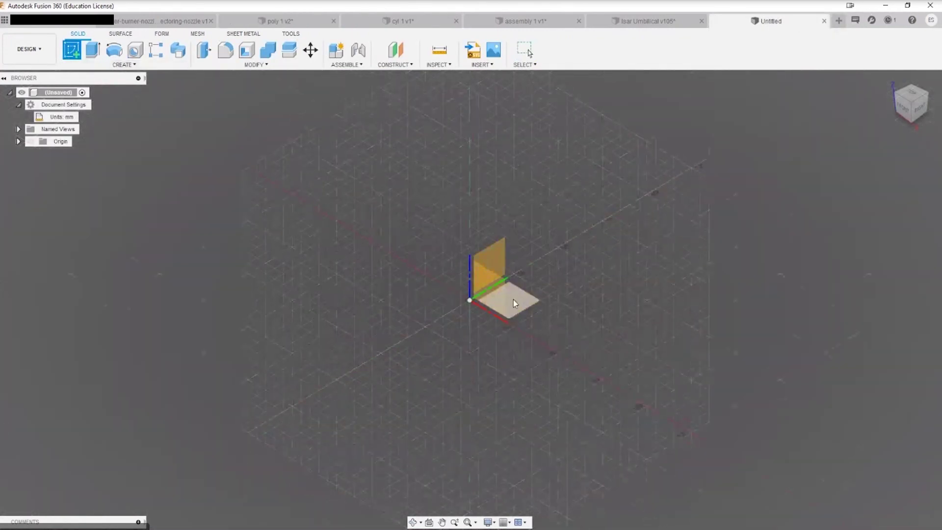
{"action": "left_click", "coordinate": [511, 297]}
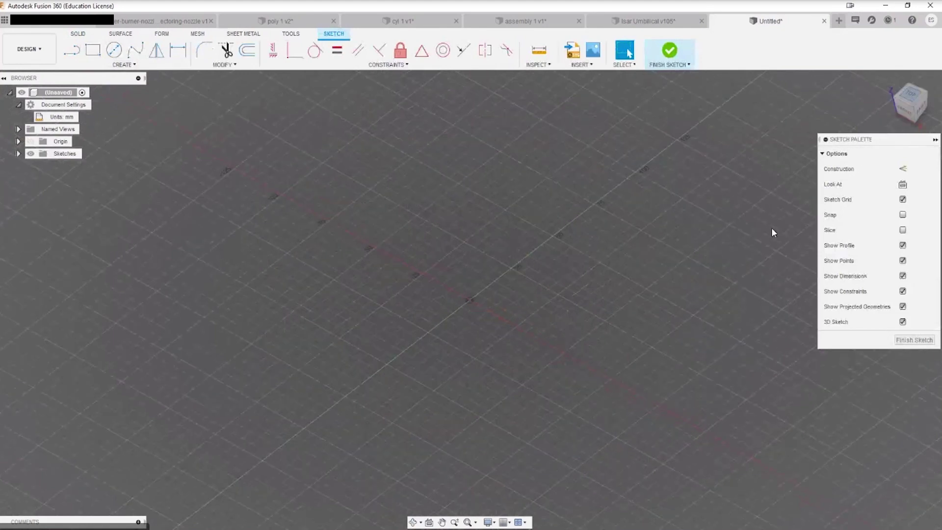
{"action": "middle_click_drag", "start_coordinate": [583, 360], "coordinate": [531, 316], "text": "shift"}
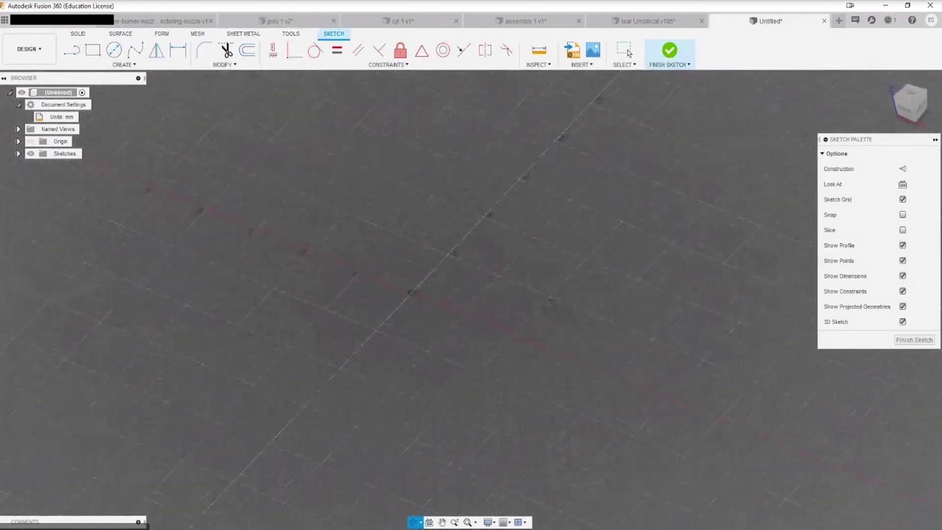
{"action": "left_click", "coordinate": [135, 50]}
{"action": "left_click", "coordinate": [408, 292]}
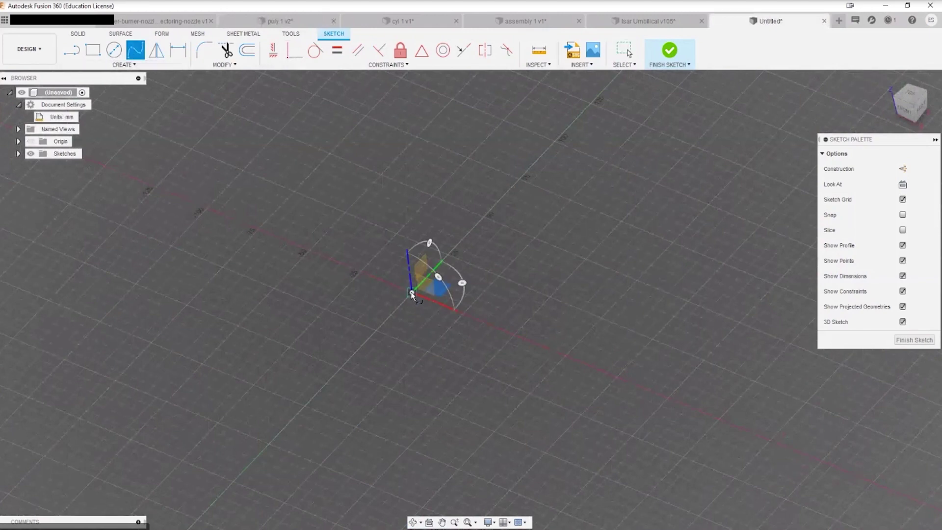
{"action": "left_click", "coordinate": [660, 125]}
{"action": "left_click", "coordinate": [734, 396]}
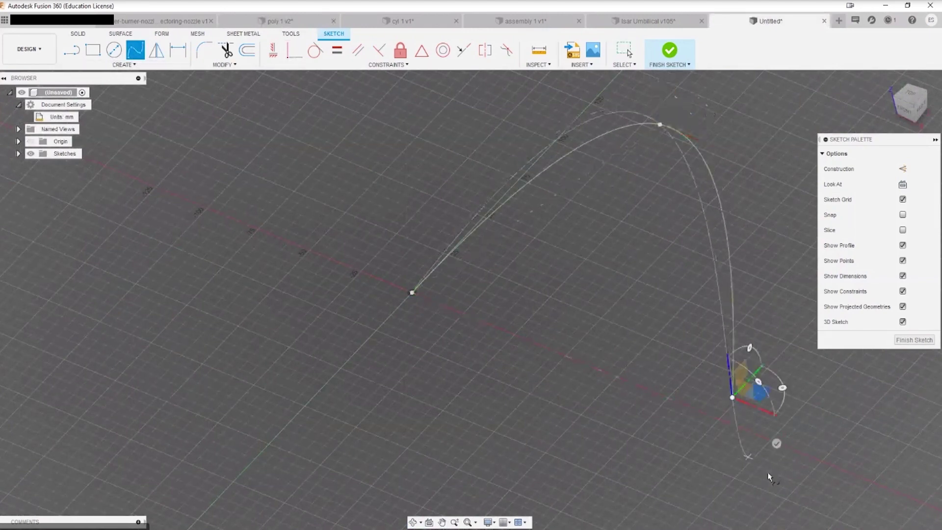
{"action": "scroll", "coordinate": [781, 475], "scroll_direction": "up", "scroll_amount": 3}
{"action": "scroll", "coordinate": [532, 344], "scroll_direction": "down", "scroll_amount": 5}
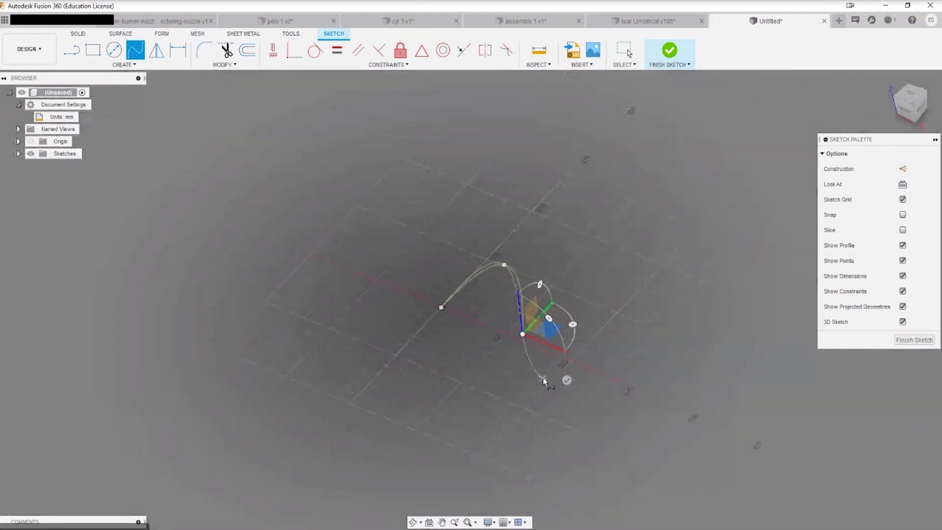
{"action": "left_click", "coordinate": [545, 379]}
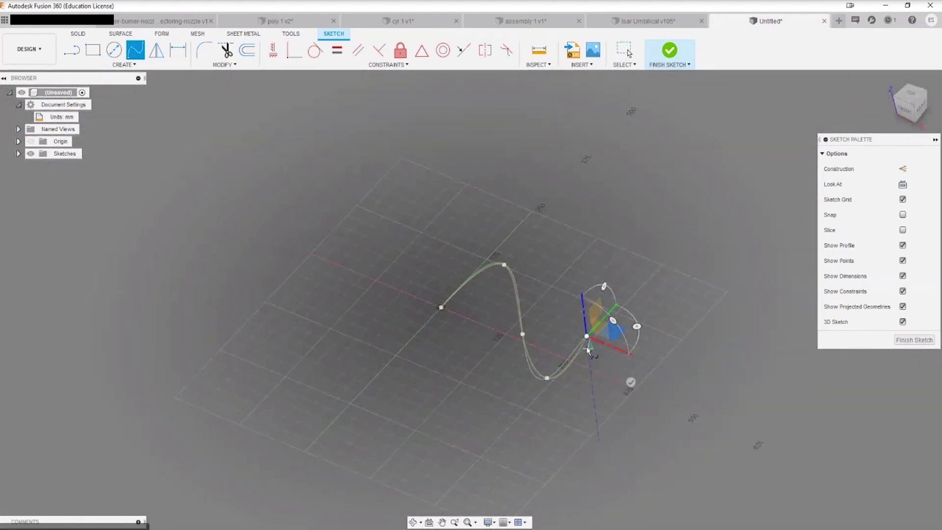
{"action": "key", "text": "Escape"}
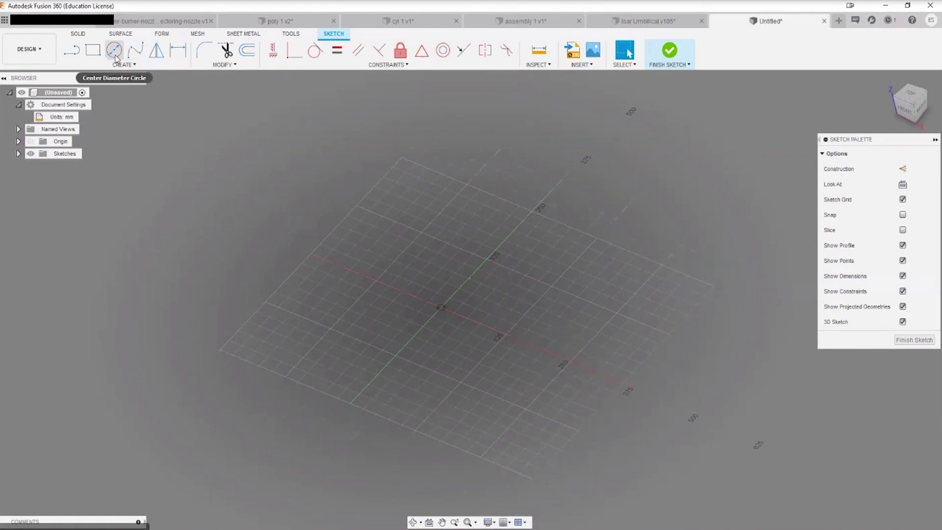
Draw an S-shaped fit point spline about 703 mm long through four points, starting at the origin.
{"action": "left_click", "coordinate": [136, 50]}
{"action": "left_click", "coordinate": [441, 307]}
{"action": "left_click", "coordinate": [538, 253]}
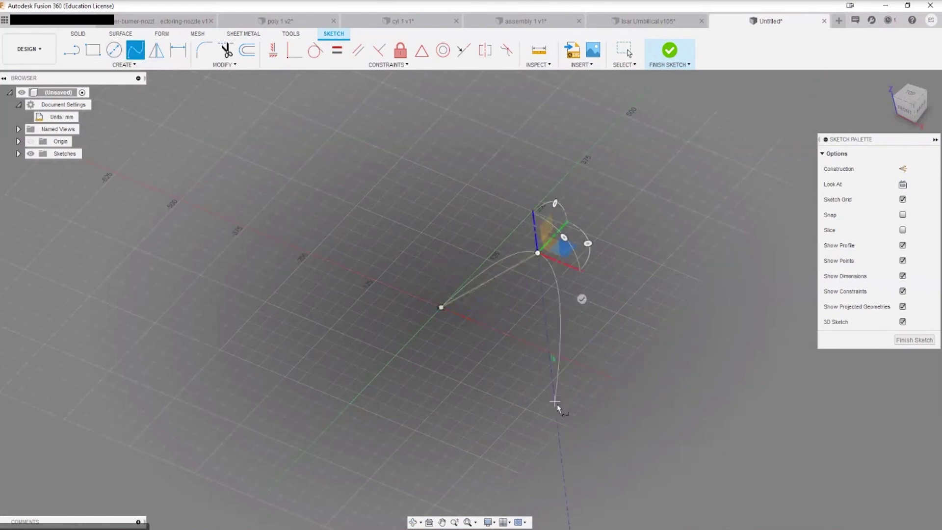
{"action": "left_click", "coordinate": [556, 407]}
{"action": "left_click", "coordinate": [648, 401]}
{"action": "key", "text": "Return"}
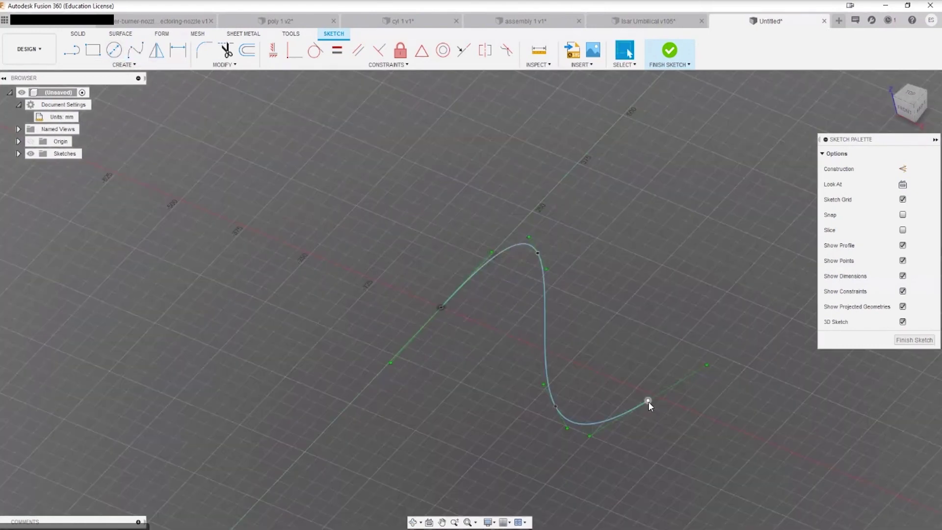
{"action": "middle_click_drag", "start_coordinate": [649, 401], "coordinate": [585, 347], "text": "shift"}
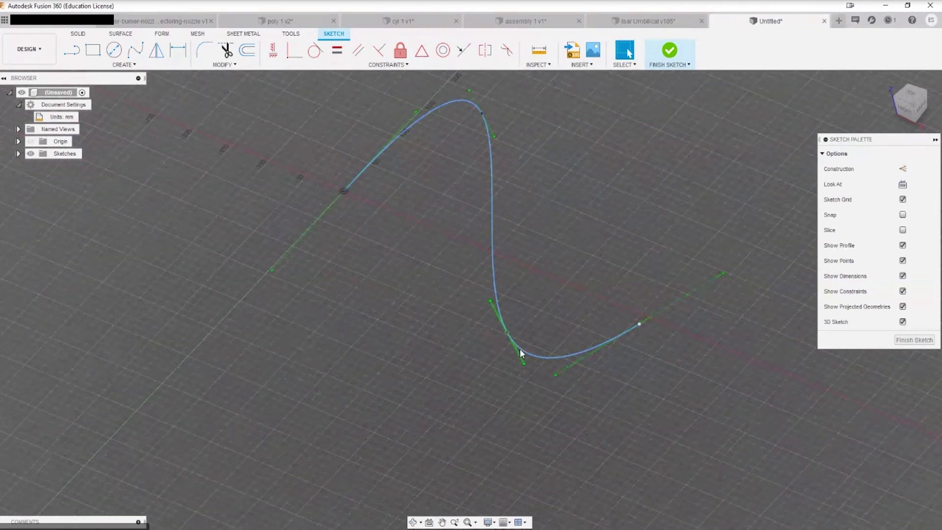
{"action": "middle_click_drag", "start_coordinate": [522, 328], "coordinate": [455, 382]}
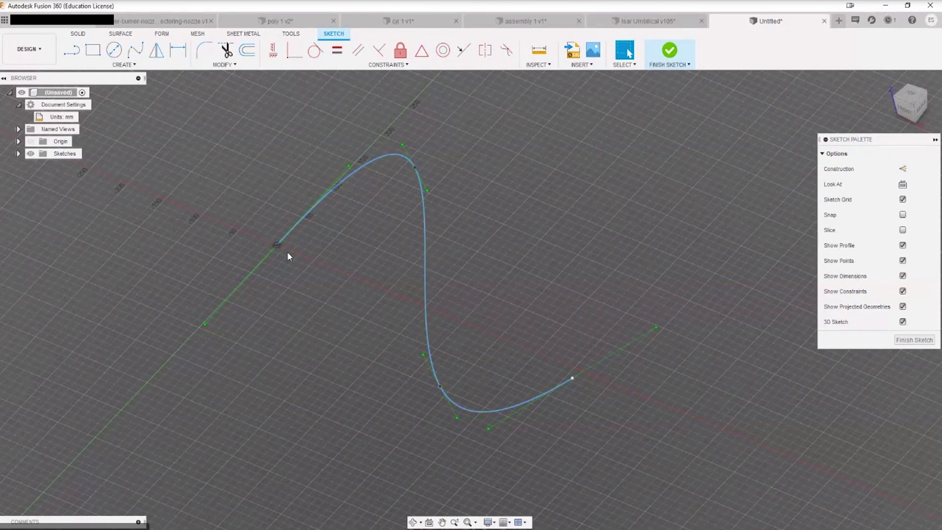
{"action": "left_click", "coordinate": [136, 49]}
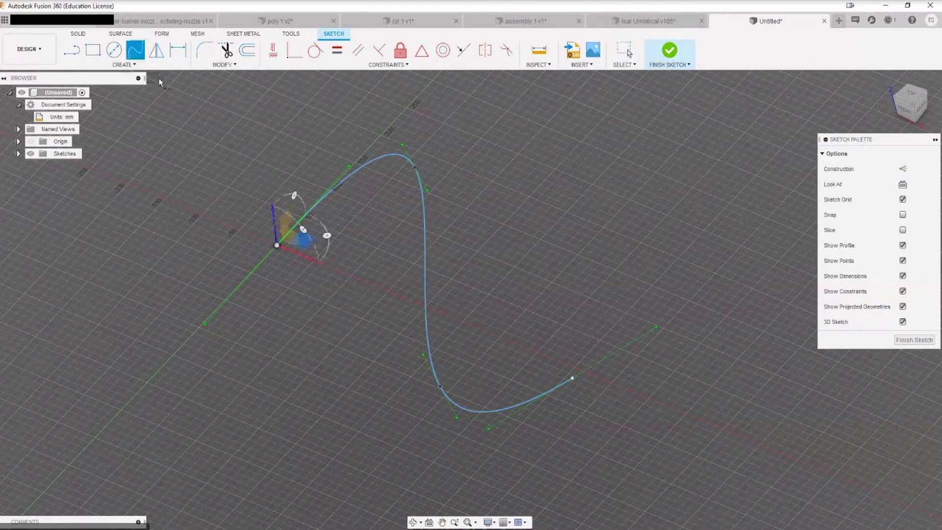
{"action": "left_click", "coordinate": [390, 135]}
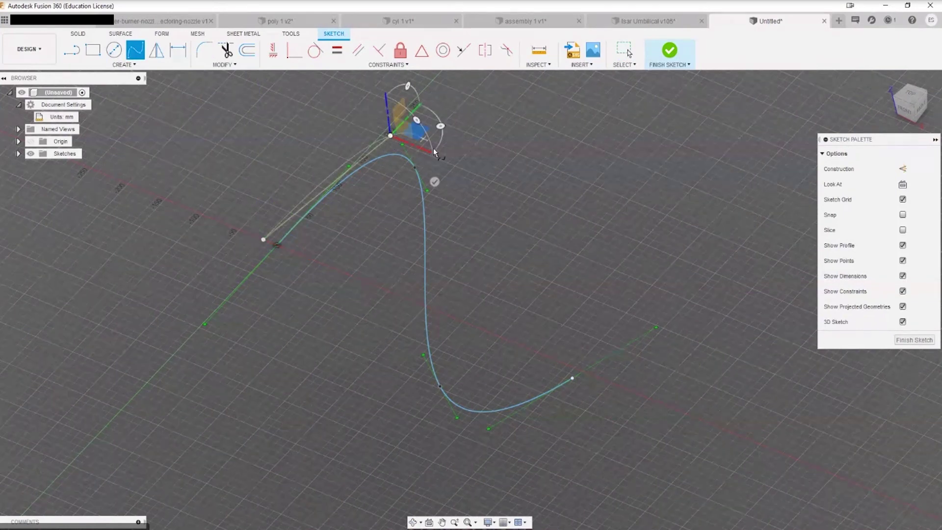
{"action": "left_click", "coordinate": [443, 211]}
{"action": "left_click", "coordinate": [447, 320]}
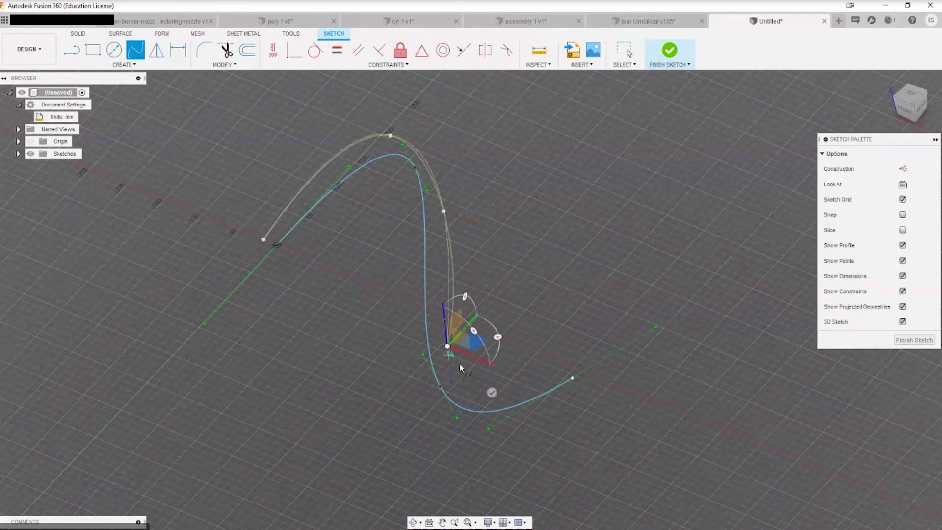
{"action": "left_click", "coordinate": [550, 370]}
{"action": "key", "text": "Escape"}
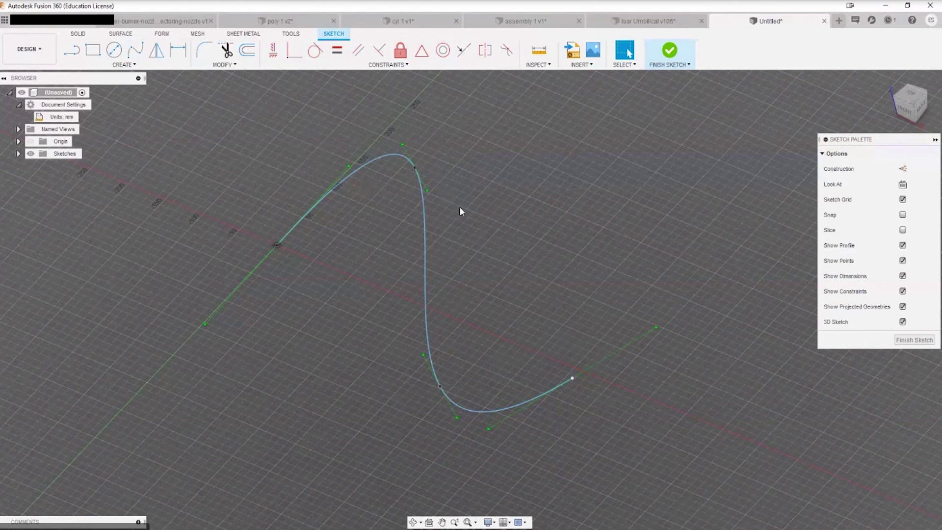
{"action": "left_click", "coordinate": [424, 286]}
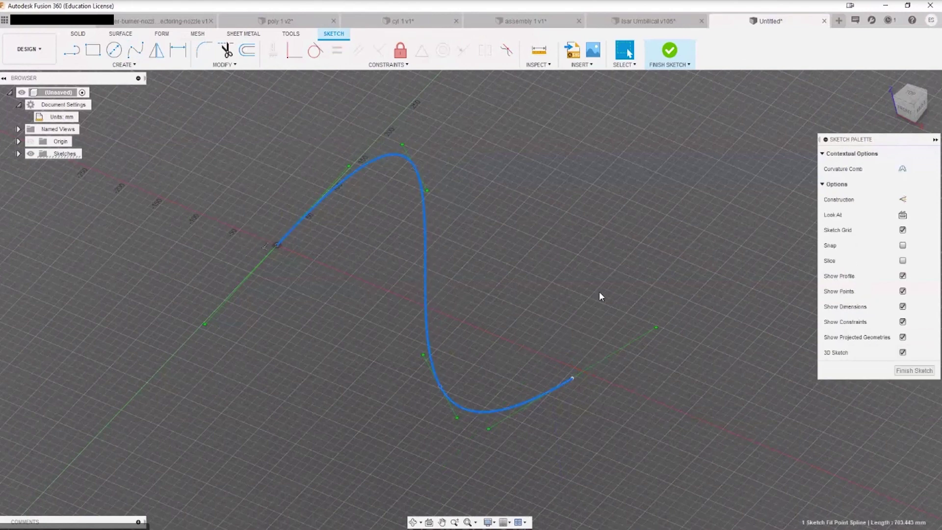
{"action": "left_click", "coordinate": [137, 67]}
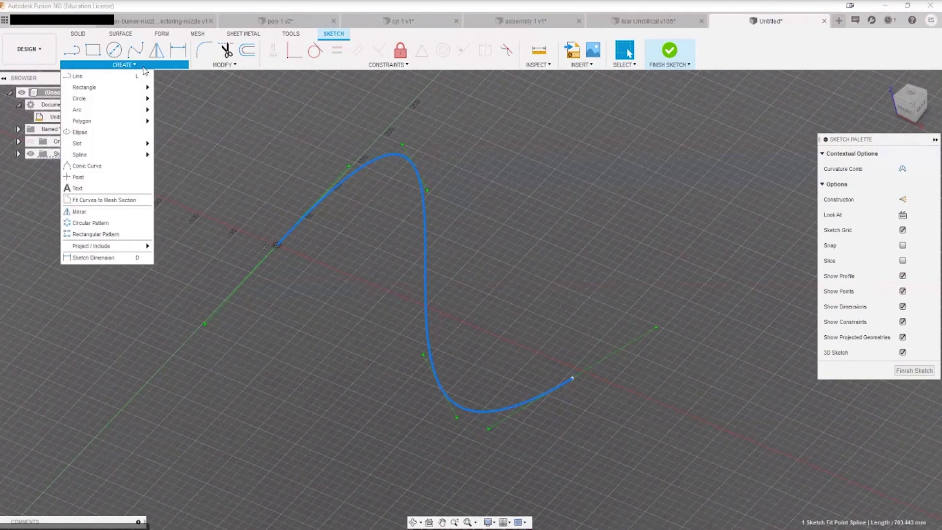
{"action": "left_click", "coordinate": [224, 64]}
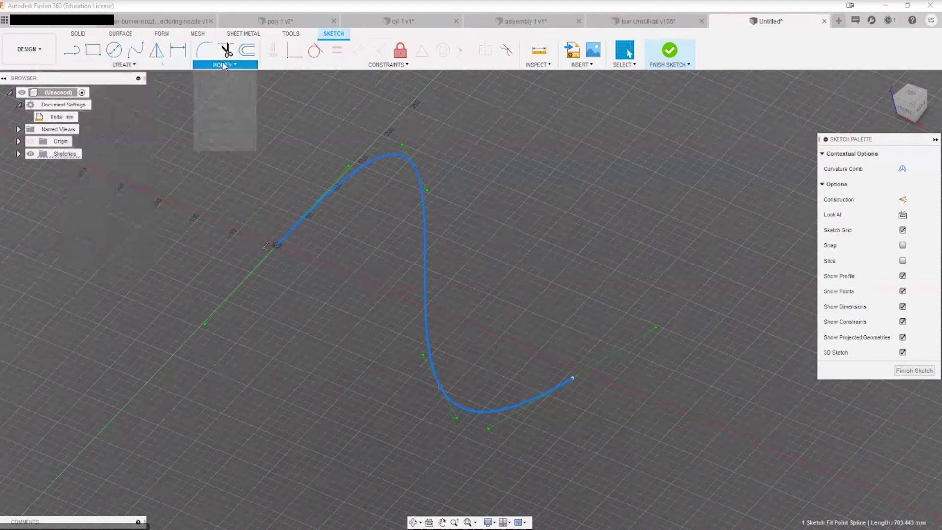
{"action": "left_click", "coordinate": [213, 132]}
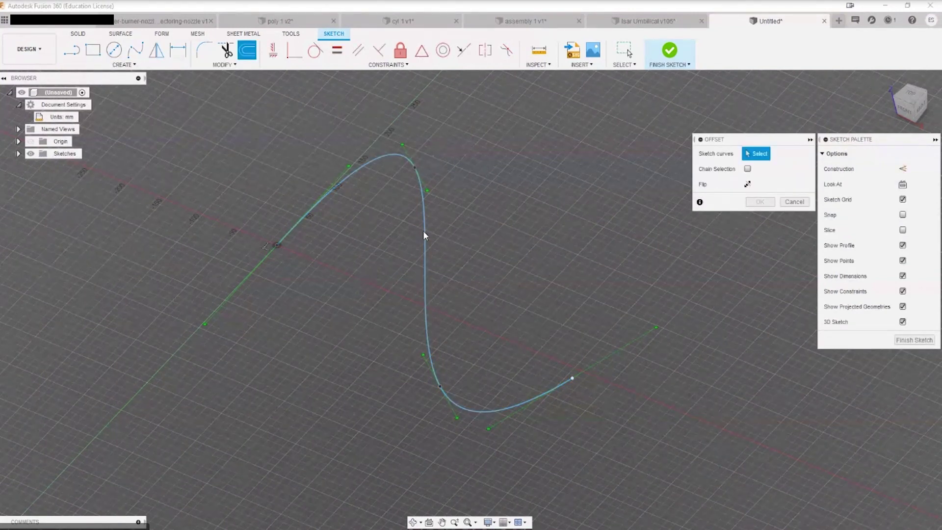
{"action": "mouse_move", "coordinate": [591, 288]}
{"action": "middle_mouse_down", "text": "shift"}
{"action": "mouse_move", "coordinate": [612, 263]}
{"action": "mouse_move", "coordinate": [593, 219]}
{"action": "mouse_move", "coordinate": [594, 274]}
{"action": "mouse_move", "coordinate": [610, 261]}
{"action": "middle_mouse_up", "text": "shift"}
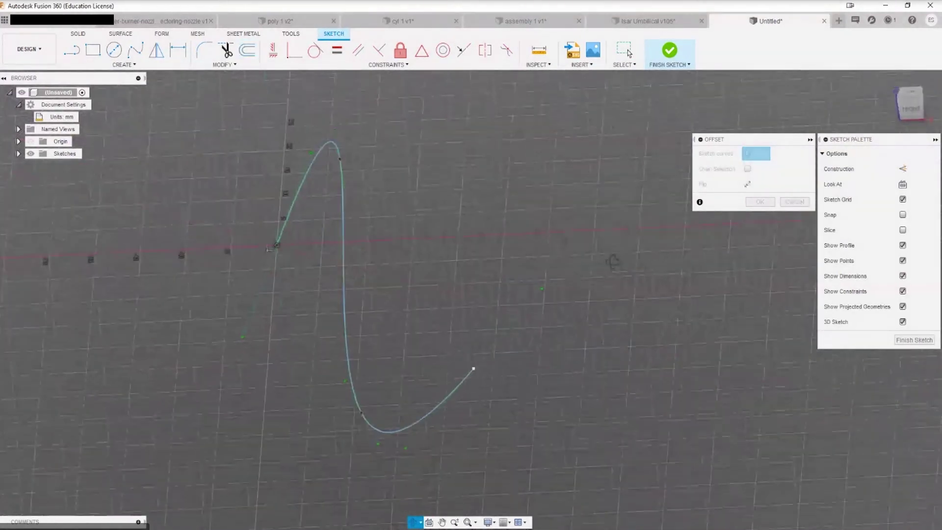
{"action": "key", "text": "Escape"}
Replace the spline with a wider four-point fit point spline about 1027 mm long, starting at the origin.
{"action": "left_click", "coordinate": [319, 150]}
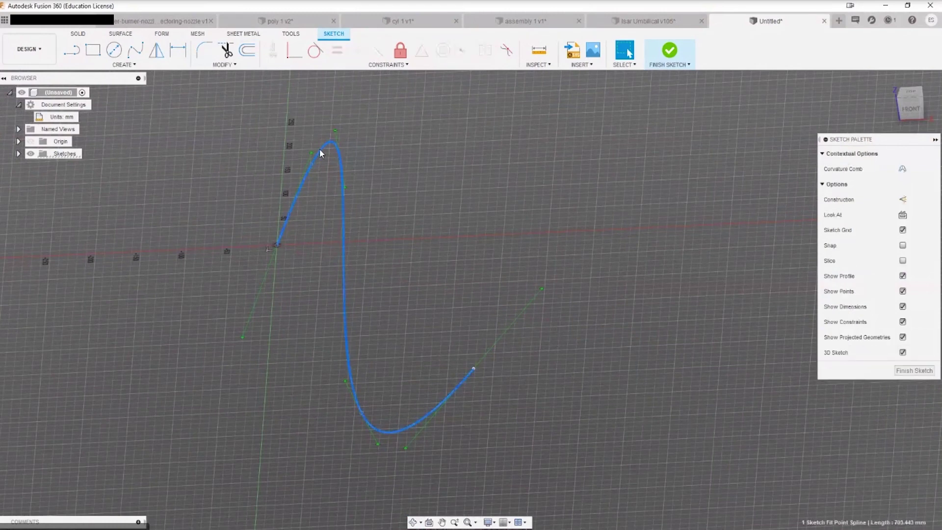
{"action": "key", "text": "Delete"}
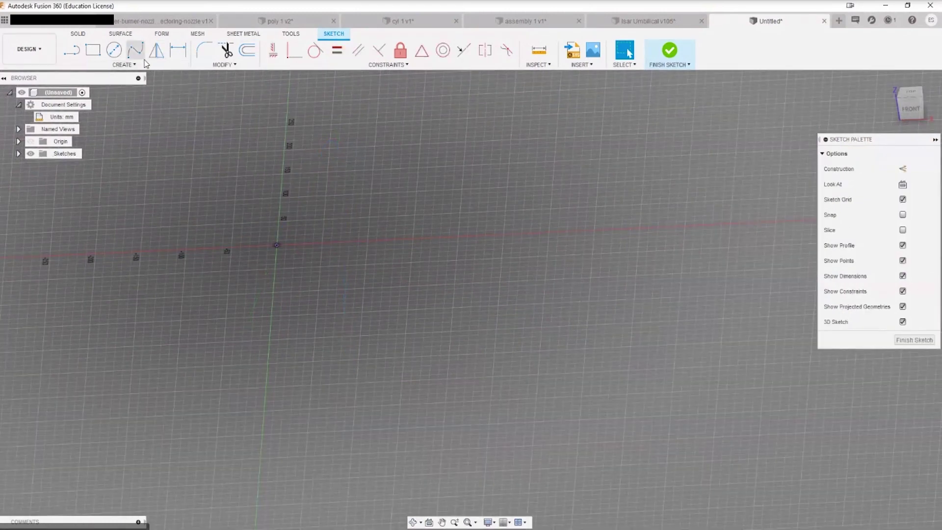
{"action": "left_click", "coordinate": [135, 50]}
{"action": "left_click", "coordinate": [277, 244]}
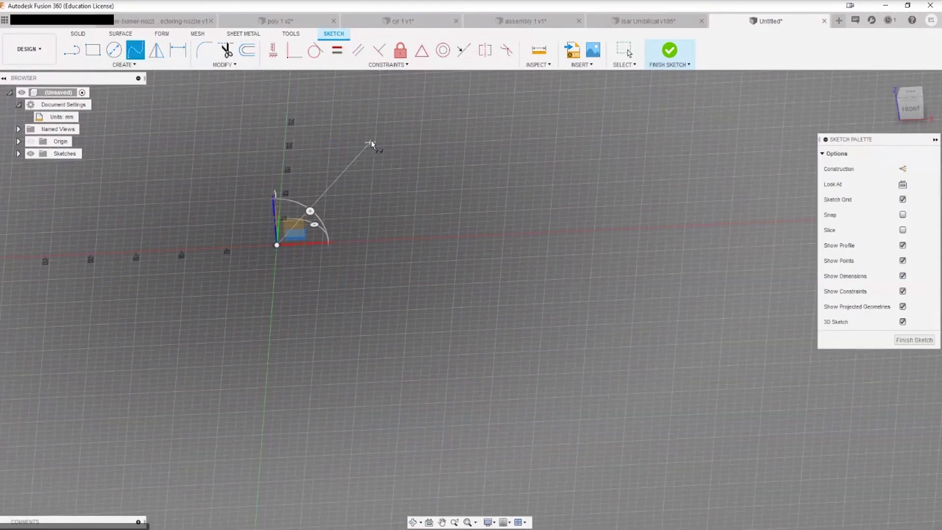
{"action": "left_click", "coordinate": [371, 140]}
{"action": "left_click", "coordinate": [474, 288]}
{"action": "left_click", "coordinate": [646, 138]}
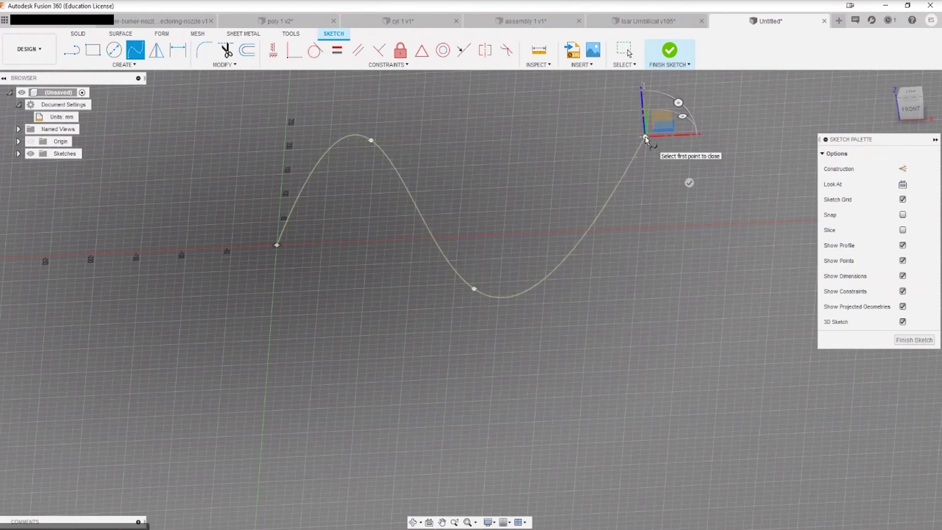
{"action": "key", "text": "Escape"}
Offset the spline by 10 mm toward the inside of its first bend, with chain selection on.
{"action": "mouse_move", "coordinate": [645, 139]}
{"action": "middle_mouse_down", "text": "shift"}
{"action": "mouse_move", "coordinate": [609, 256]}
{"action": "mouse_move", "coordinate": [667, 239]}
{"action": "mouse_move", "coordinate": [316, 159]}
{"action": "middle_mouse_up", "text": "shift"}
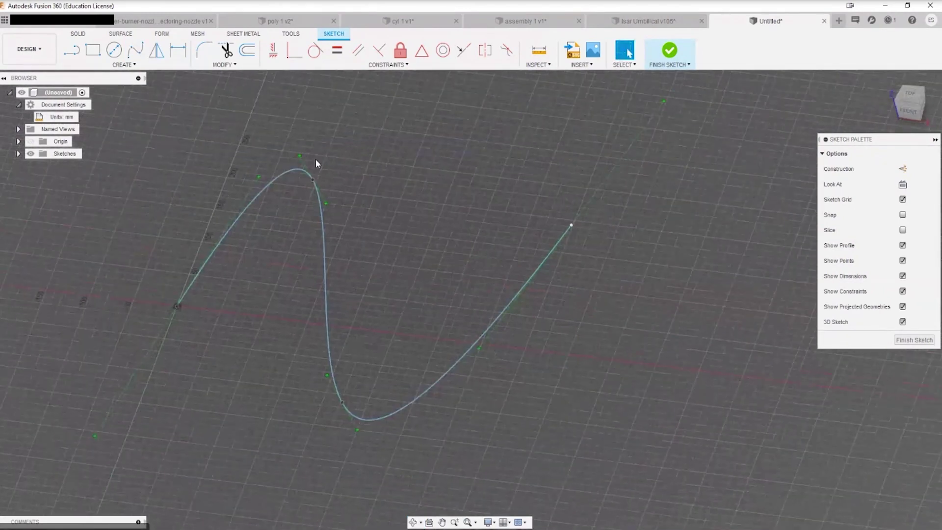
{"action": "left_click", "coordinate": [224, 64]}
{"action": "left_click", "coordinate": [248, 50]}
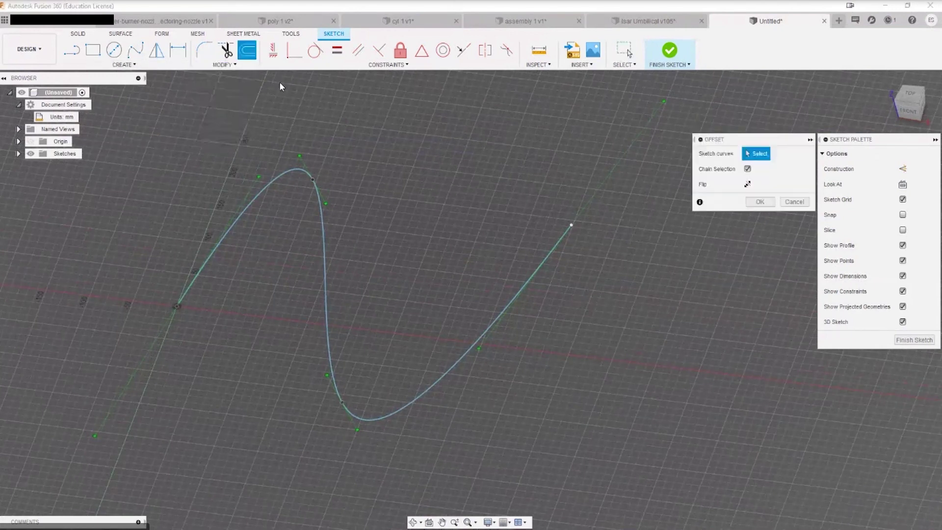
{"action": "left_click", "coordinate": [323, 228]}
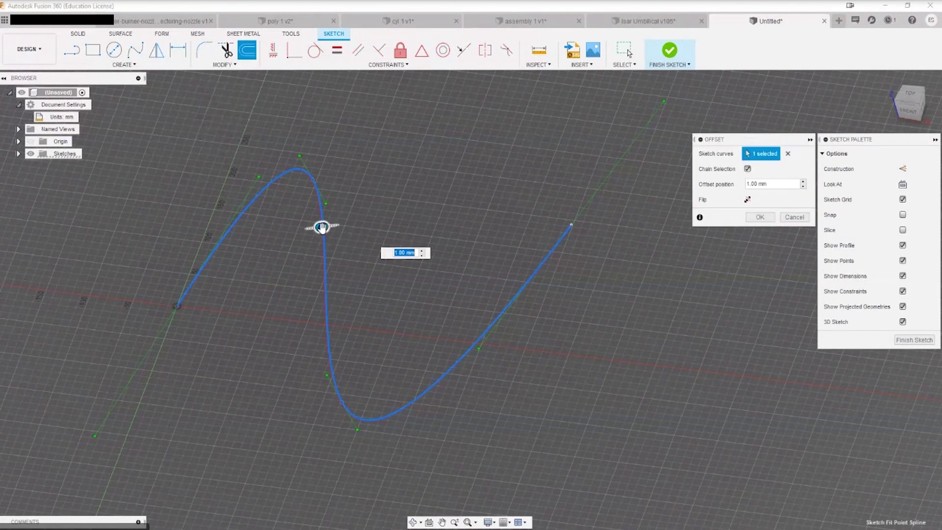
{"action": "left_click_drag", "start_coordinate": [322, 227], "coordinate": [340, 224]}
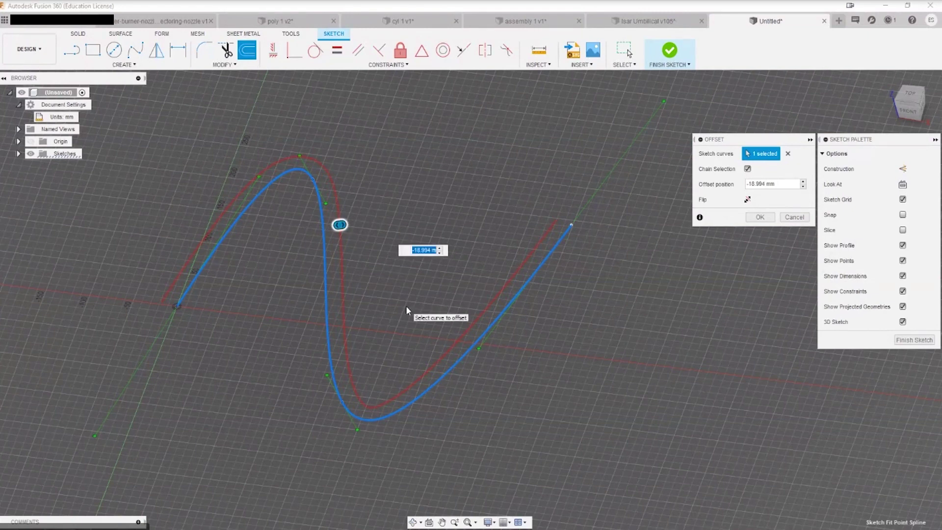
{"action": "type", "text": "5"}
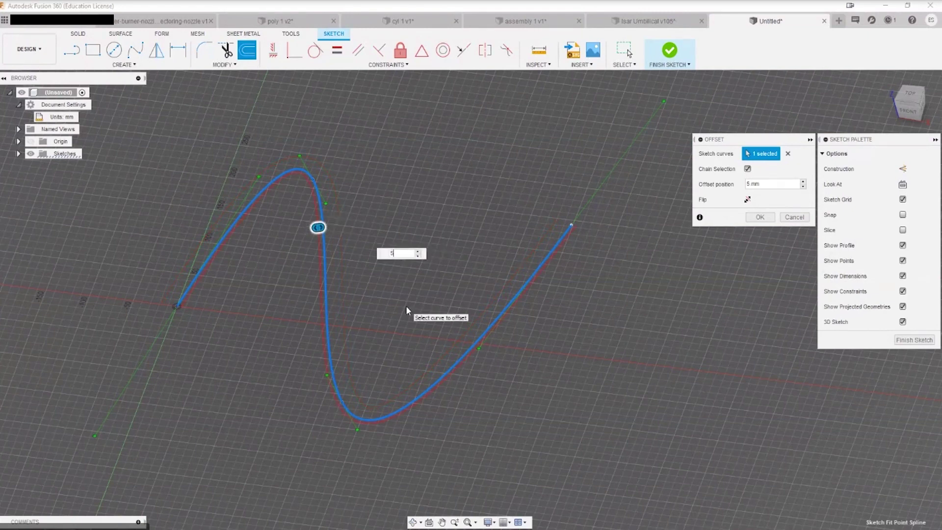
{"action": "key", "text": "BackSpace"}
{"action": "type", "text": "10"}
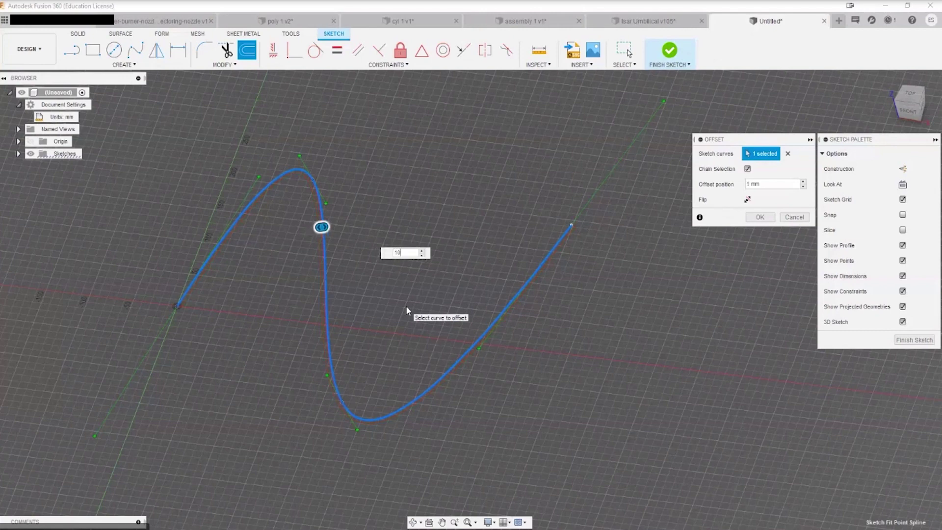
{"action": "key", "text": "Return"}
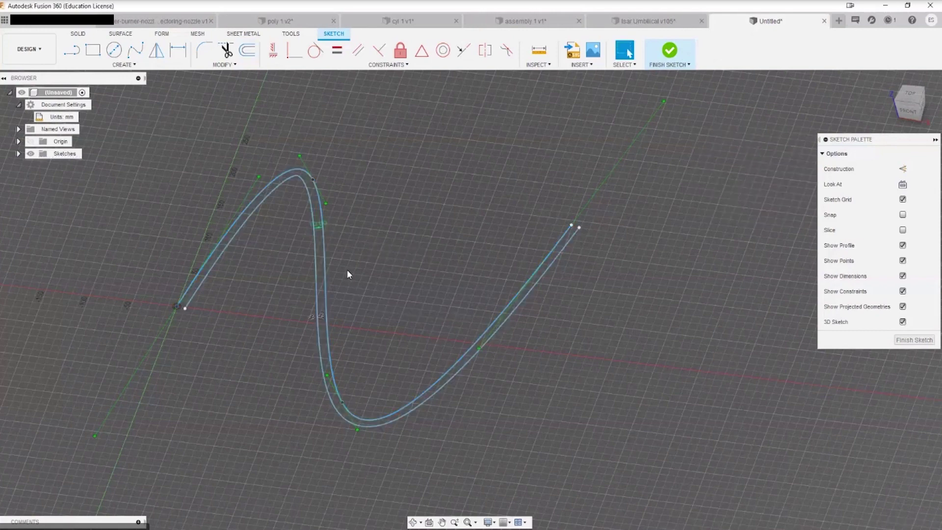
Measure the minimum distance between the original spline and its offset copy.
{"action": "scroll", "coordinate": [370, 234], "scroll_direction": "up", "scroll_amount": 4}
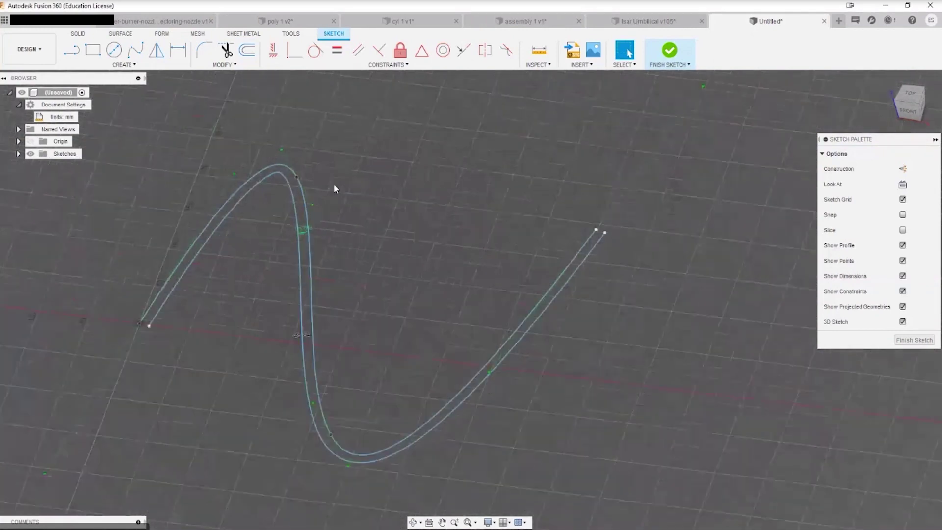
{"action": "middle_click_drag", "start_coordinate": [246, 104], "coordinate": [282, 277]}
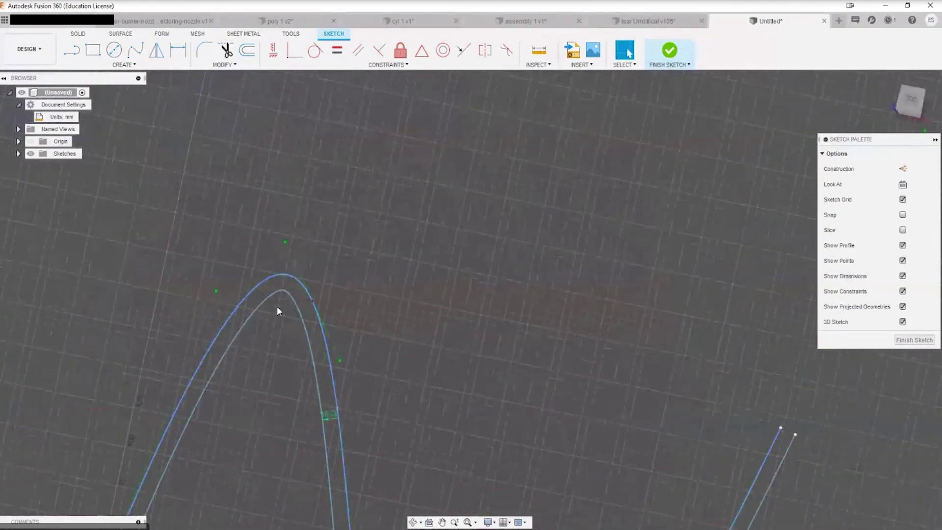
{"action": "middle_click_drag", "start_coordinate": [277, 309], "coordinate": [367, 149]}
{"action": "key", "text": "i"}
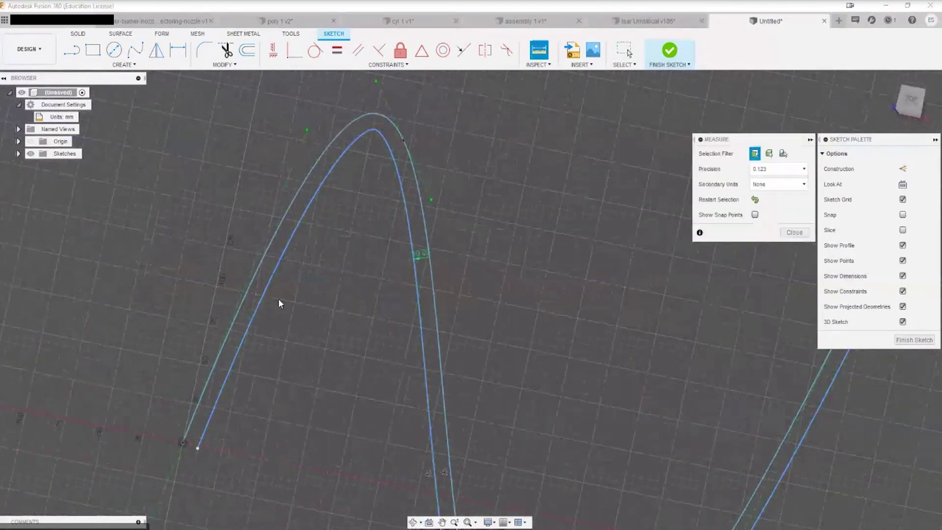
{"action": "left_click", "coordinate": [251, 287]}
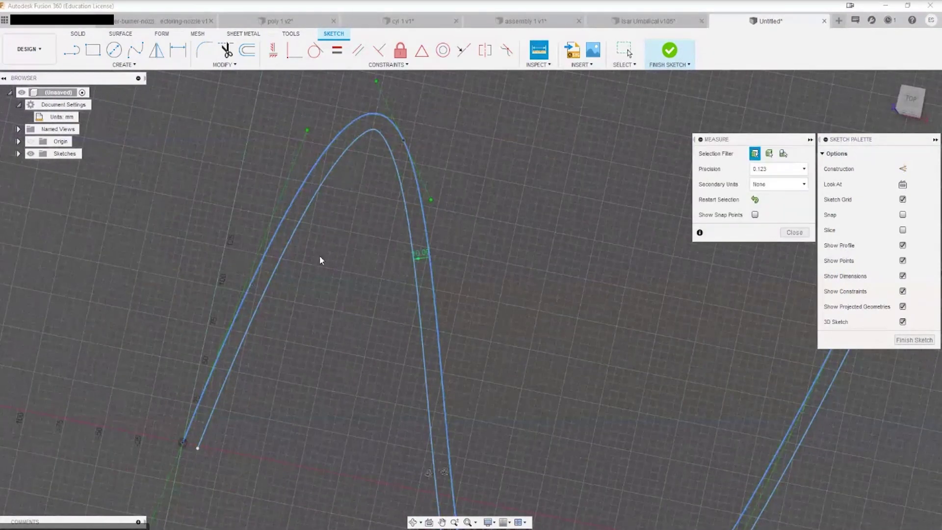
{"action": "left_click", "coordinate": [248, 291]}
{"action": "left_click", "coordinate": [263, 314]}
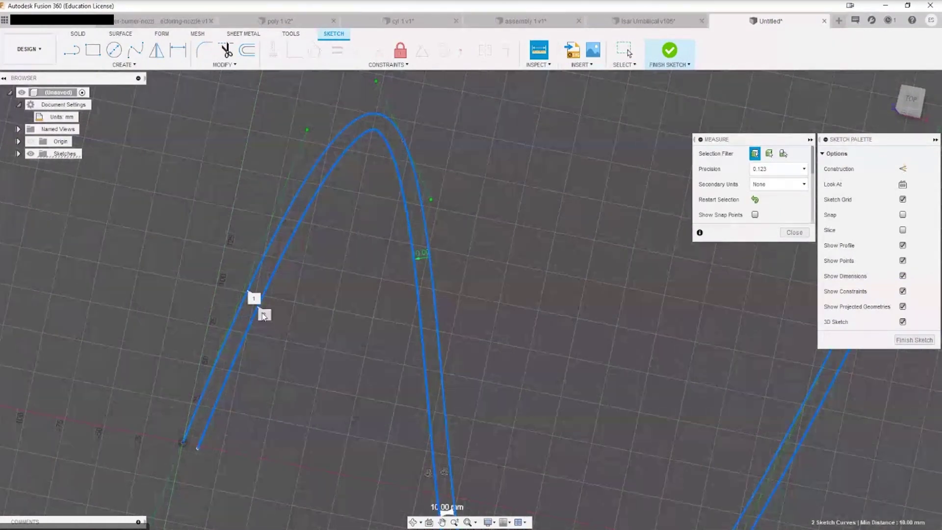
{"action": "scroll", "coordinate": [264, 316], "scroll_direction": "up", "scroll_amount": 5}
{"action": "scroll", "coordinate": [723, 206], "scroll_direction": "down", "scroll_amount": 3}
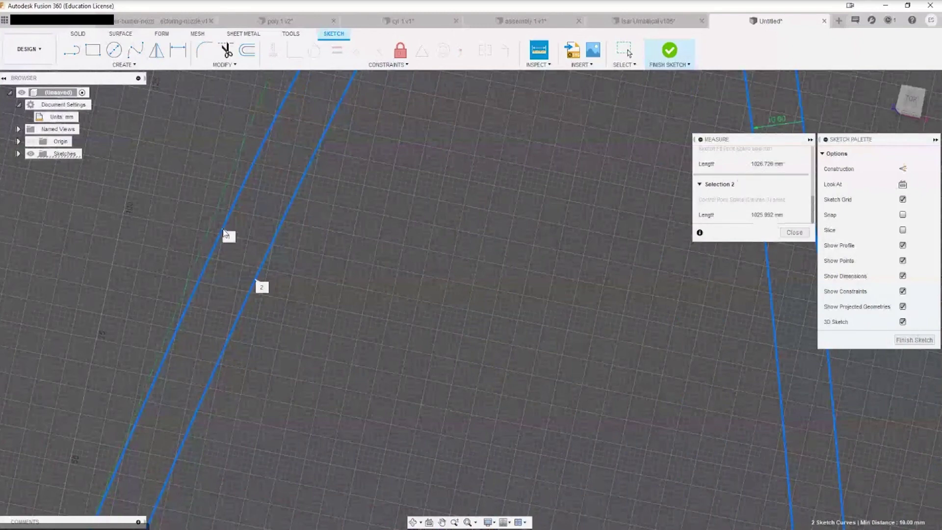
{"action": "scroll", "coordinate": [252, 310], "scroll_direction": "down", "scroll_amount": 6}
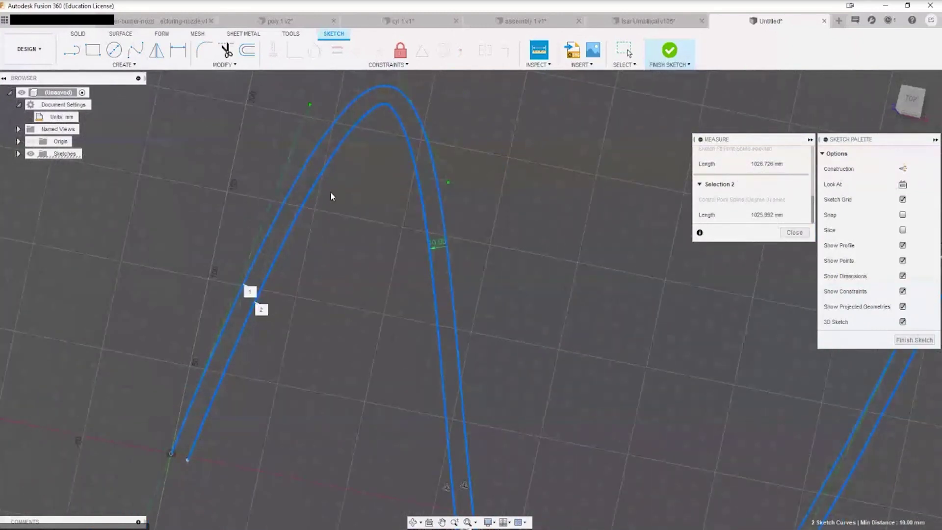
{"action": "left_click", "coordinate": [795, 233]}
Draw a line joining the two splines' endpoints at the origin end.
{"action": "middle_click_drag", "start_coordinate": [234, 377], "coordinate": [369, 259]}
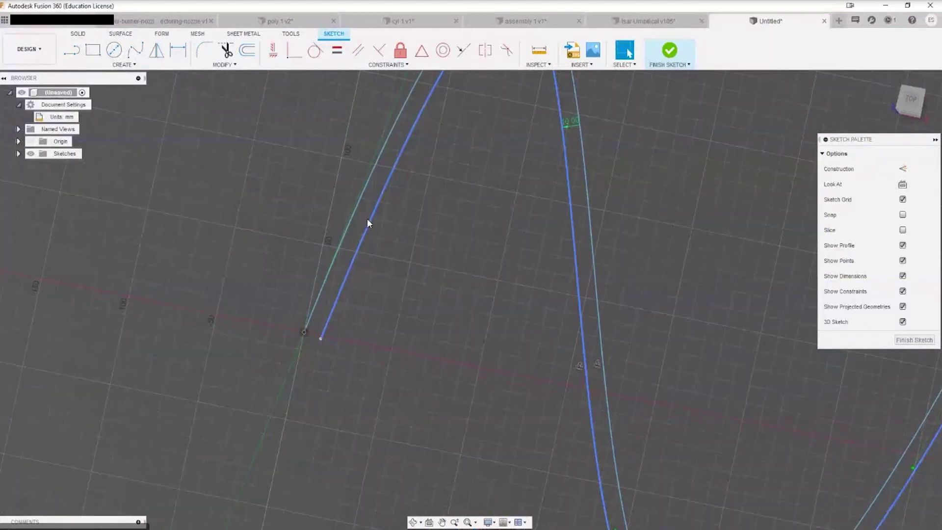
{"action": "scroll", "coordinate": [313, 351], "scroll_direction": "up", "scroll_amount": 3}
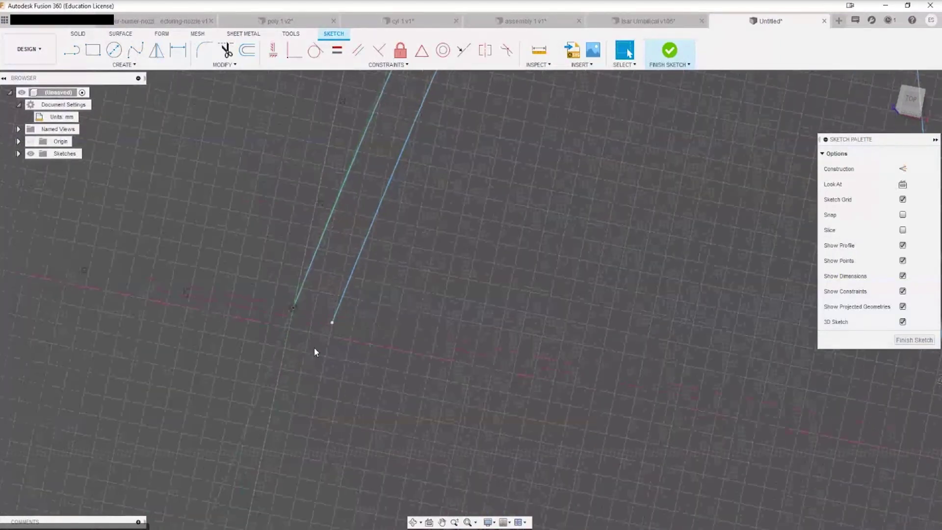
{"action": "key", "text": "l"}
{"action": "left_click", "coordinate": [300, 319]}
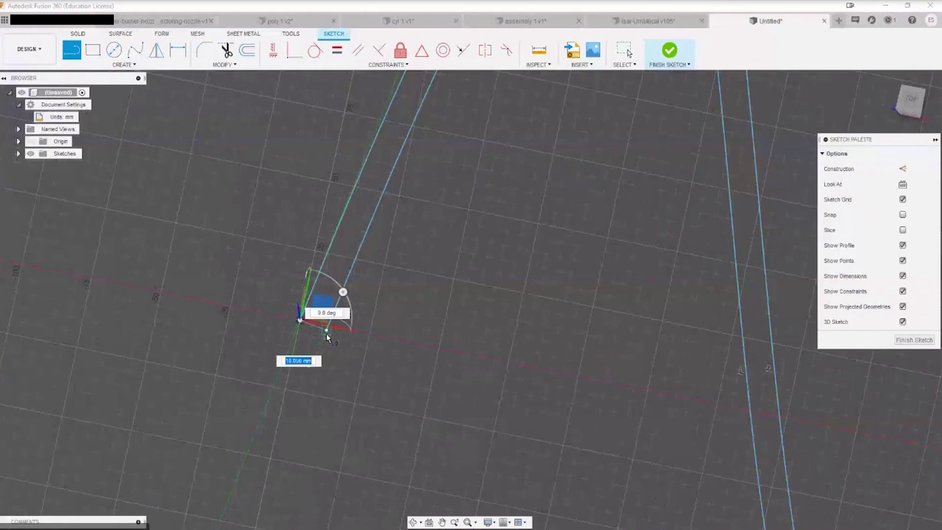
{"action": "key", "text": "Escape"}
{"action": "scroll", "coordinate": [358, 392], "scroll_direction": "down", "scroll_amount": 2}
{"action": "key", "text": "Escape"}
Draw a line joining the two splines' endpoints at the far end to close the strip profile.
{"action": "mouse_move", "coordinate": [358, 392]}
{"action": "middle_mouse_down", "text": "shift"}
{"action": "mouse_move", "coordinate": [373, 399]}
{"action": "mouse_move", "coordinate": [211, 204]}
{"action": "mouse_move", "coordinate": [525, 260]}
{"action": "mouse_move", "coordinate": [534, 290]}
{"action": "mouse_move", "coordinate": [502, 287]}
{"action": "middle_mouse_up", "text": "shift"}
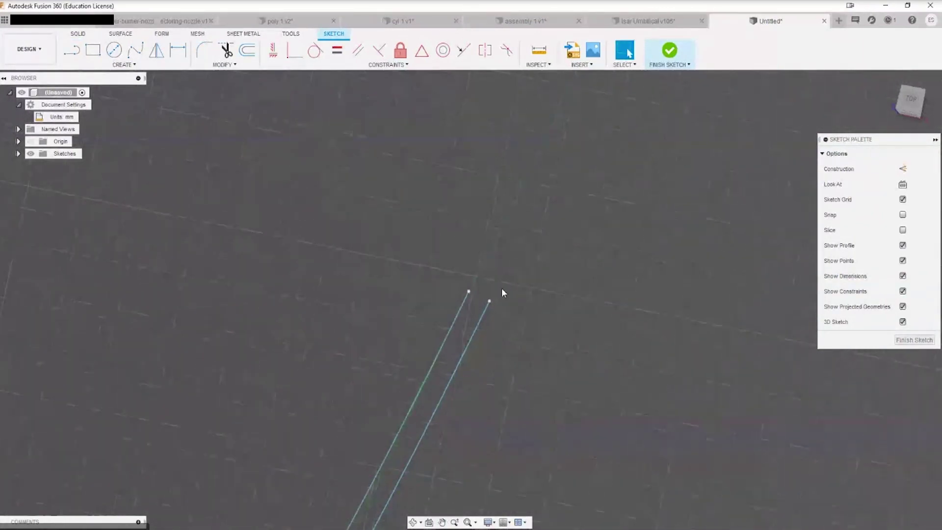
{"action": "key", "text": "l"}
{"action": "left_click", "coordinate": [456, 293]}
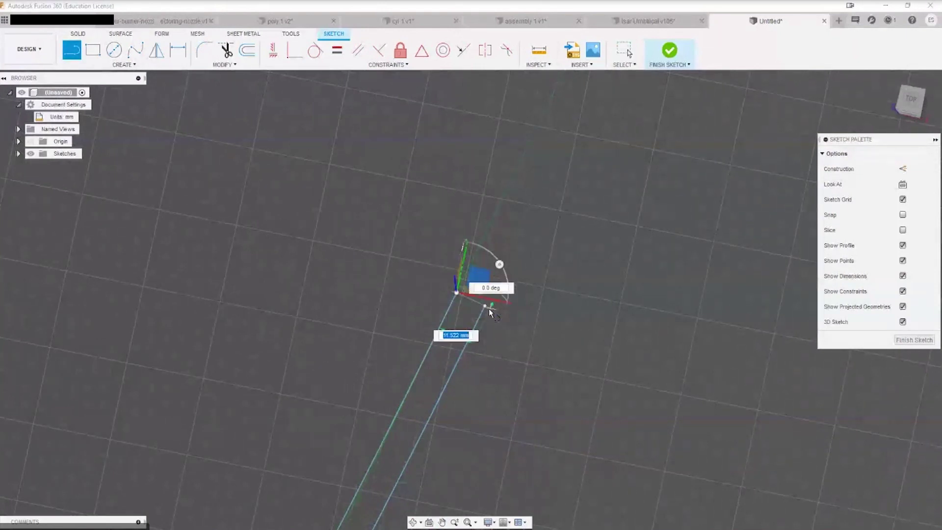
{"action": "left_click", "coordinate": [485, 305]}
{"action": "key", "text": "Escape"}
{"action": "scroll", "coordinate": [551, 402], "scroll_direction": "down", "scroll_amount": 3}
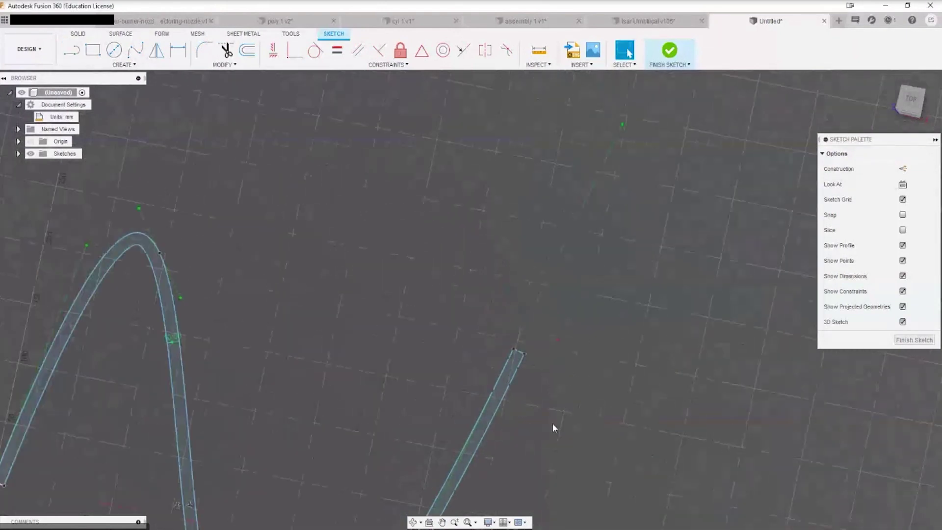
{"action": "middle_click_drag", "start_coordinate": [554, 427], "coordinate": [728, 263]}
{"action": "scroll", "coordinate": [687, 305], "scroll_direction": "down", "scroll_amount": 3}
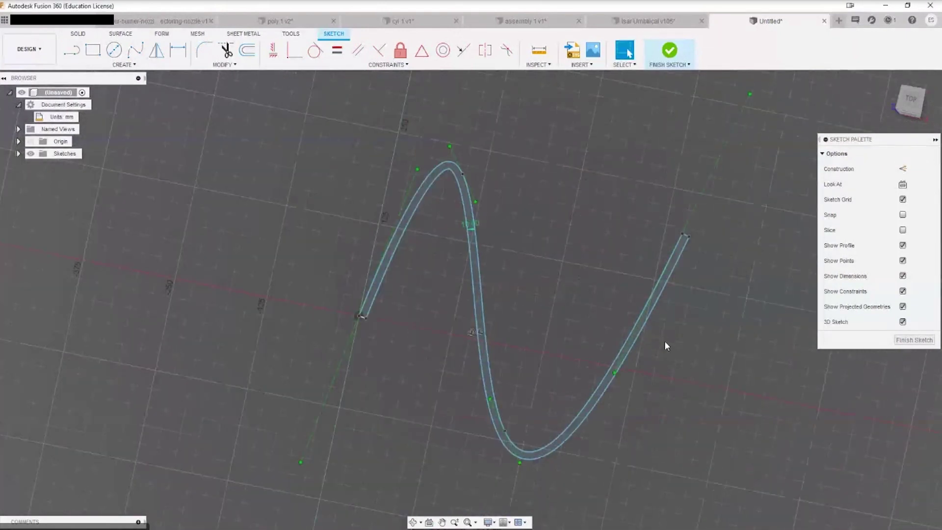
{"action": "mouse_move", "coordinate": [663, 364]}
{"action": "middle_mouse_down", "text": "shift"}
{"action": "mouse_move", "coordinate": [656, 375]}
{"action": "mouse_move", "coordinate": [659, 360]}
{"action": "mouse_move", "coordinate": [550, 275]}
{"action": "middle_mouse_up", "text": "shift"}
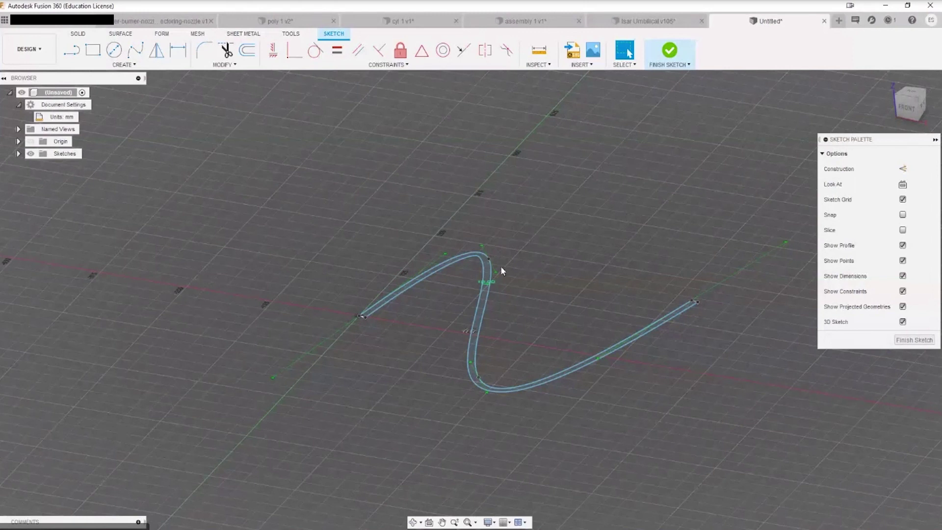
{"action": "left_click", "coordinate": [487, 282]}
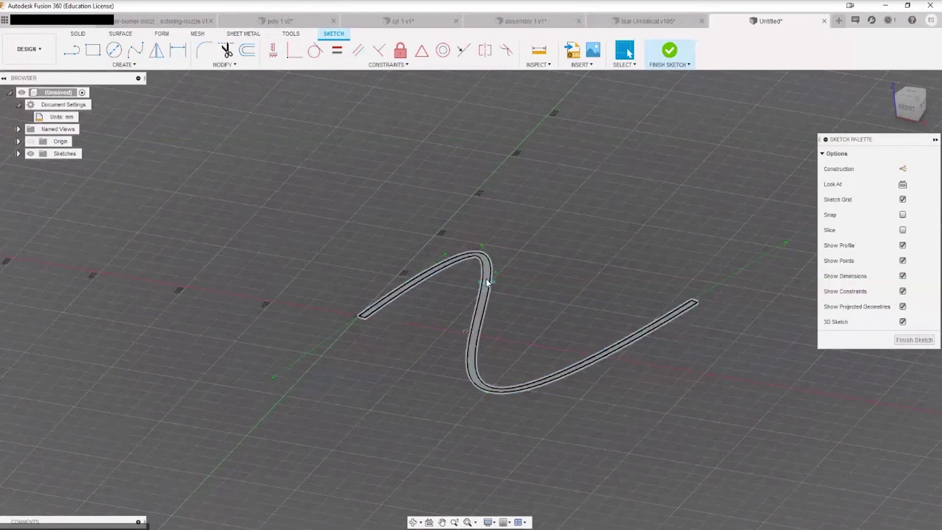
View the assembly 1 design, then switch to the burner nozzle v1 design.
{"action": "left_click", "coordinate": [400, 20]}
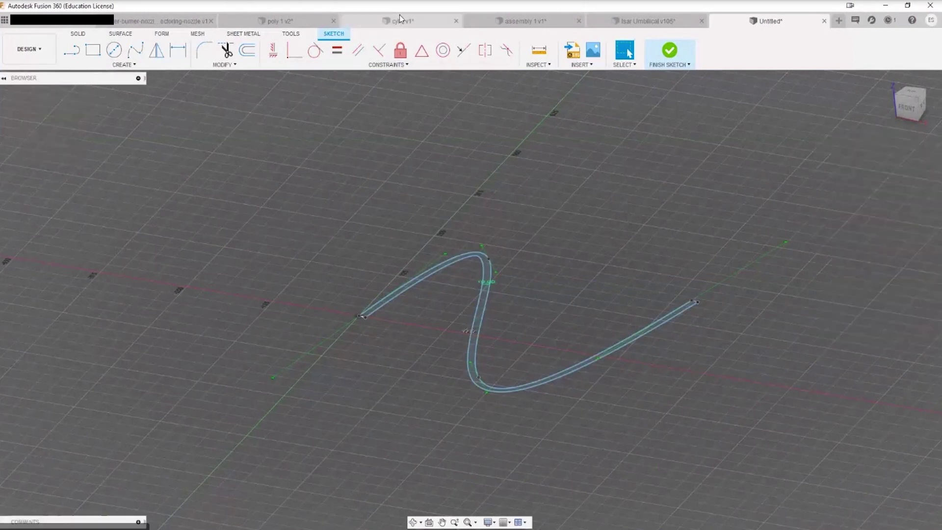
{"action": "left_click", "coordinate": [536, 22]}
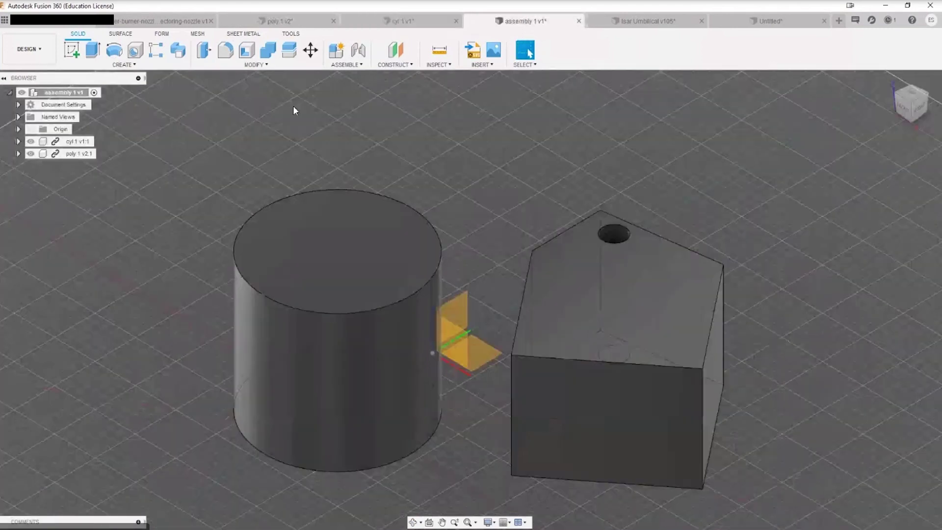
{"action": "left_click", "coordinate": [407, 21]}
{"action": "left_click", "coordinate": [523, 21]}
{"action": "left_click", "coordinate": [169, 21]}
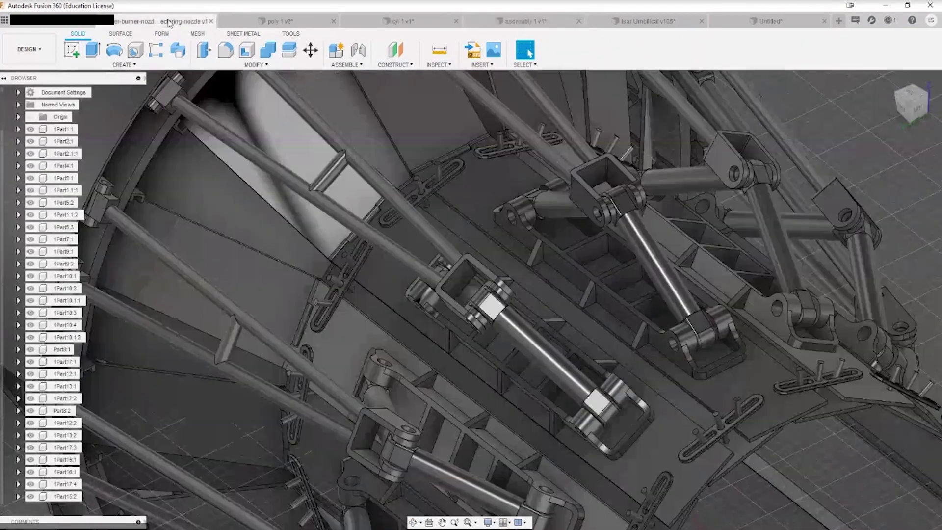
Examine the burner nozzle assembly's cylinder, rings, struts and actuators at different zoom levels.
{"action": "scroll", "coordinate": [470, 361], "scroll_direction": "down", "scroll_amount": 3}
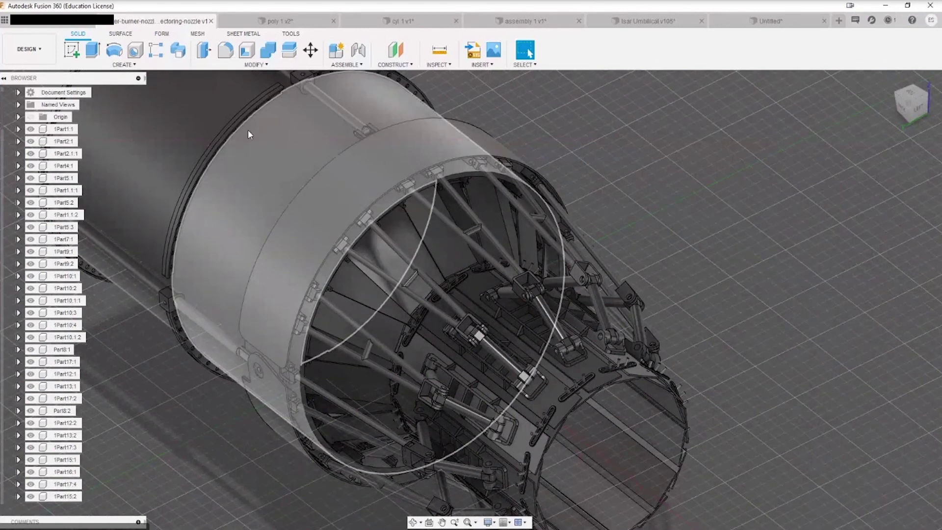
{"action": "scroll", "coordinate": [232, 200], "scroll_direction": "down", "scroll_amount": 2}
{"action": "scroll", "coordinate": [315, 217], "scroll_direction": "up", "scroll_amount": 5}
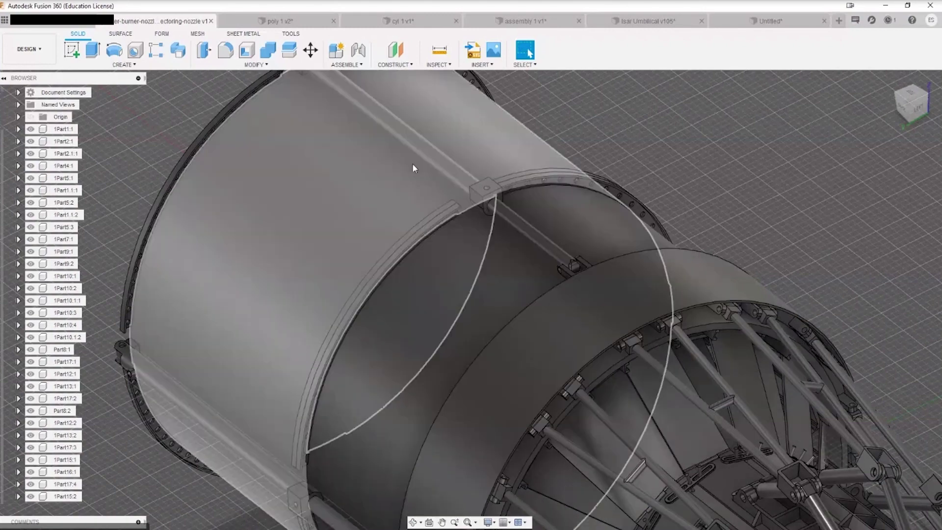
{"action": "scroll", "coordinate": [410, 196], "scroll_direction": "down", "scroll_amount": 5}
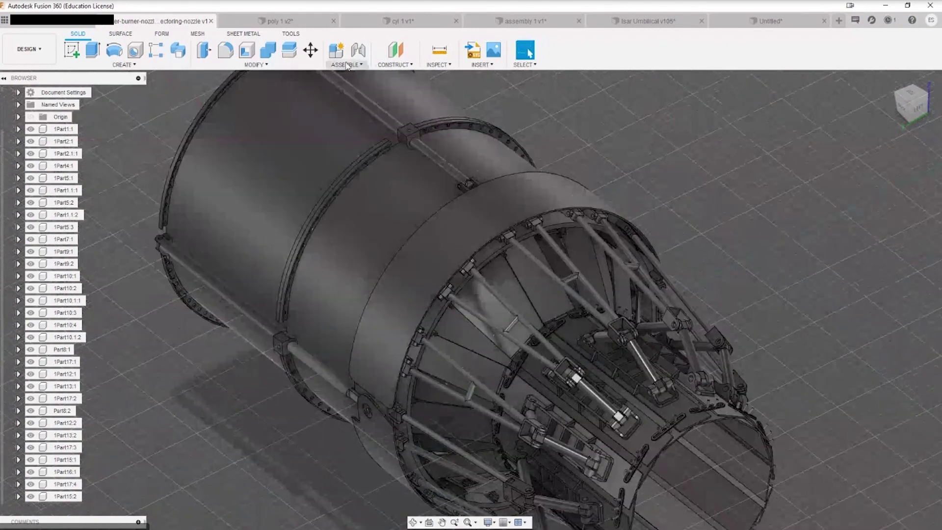
{"action": "scroll", "coordinate": [616, 295], "scroll_direction": "down", "scroll_amount": 3}
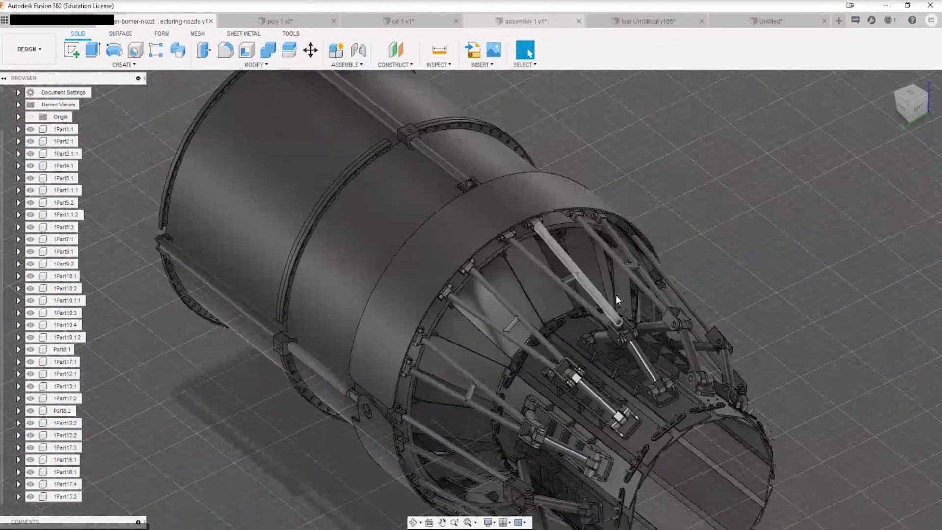
{"action": "scroll", "coordinate": [511, 260], "scroll_direction": "up", "scroll_amount": 4}
{"action": "scroll", "coordinate": [505, 302], "scroll_direction": "down", "scroll_amount": 3}
{"action": "scroll", "coordinate": [511, 296], "scroll_direction": "up", "scroll_amount": 4}
{"action": "scroll", "coordinate": [511, 296], "scroll_direction": "down", "scroll_amount": 3}
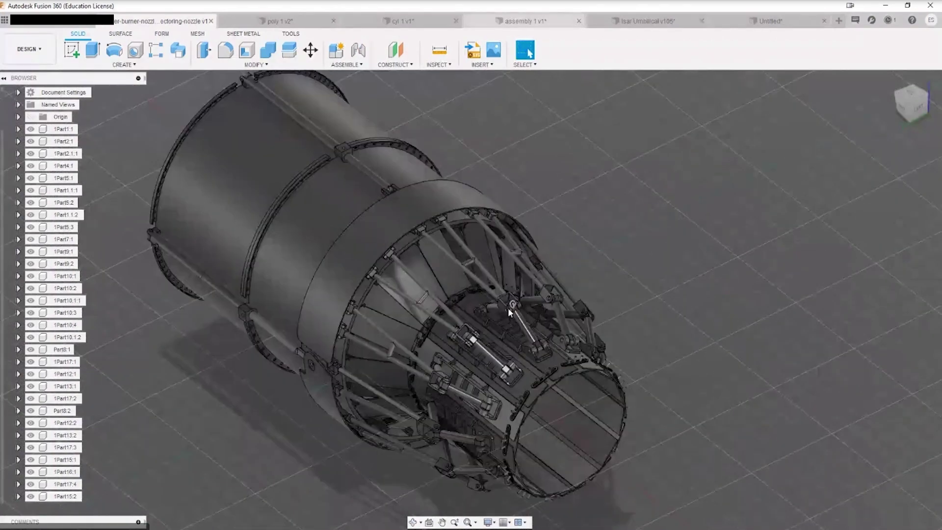
{"action": "scroll", "coordinate": [508, 308], "scroll_direction": "up", "scroll_amount": 3}
{"action": "scroll", "coordinate": [596, 347], "scroll_direction": "down", "scroll_amount": 3}
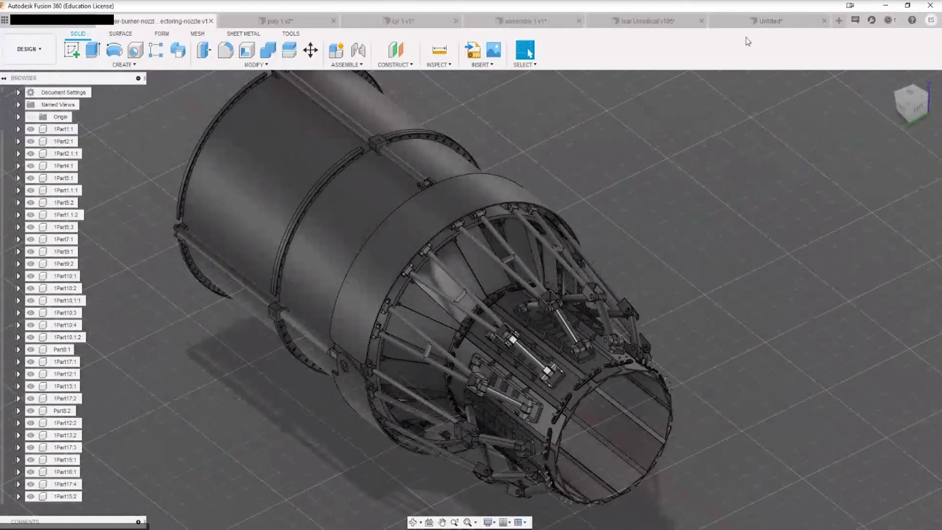
Switch to the untitled spline design and extrude the closed strip profile upward about 361 mm as a new body.
{"action": "left_click", "coordinate": [765, 20]}
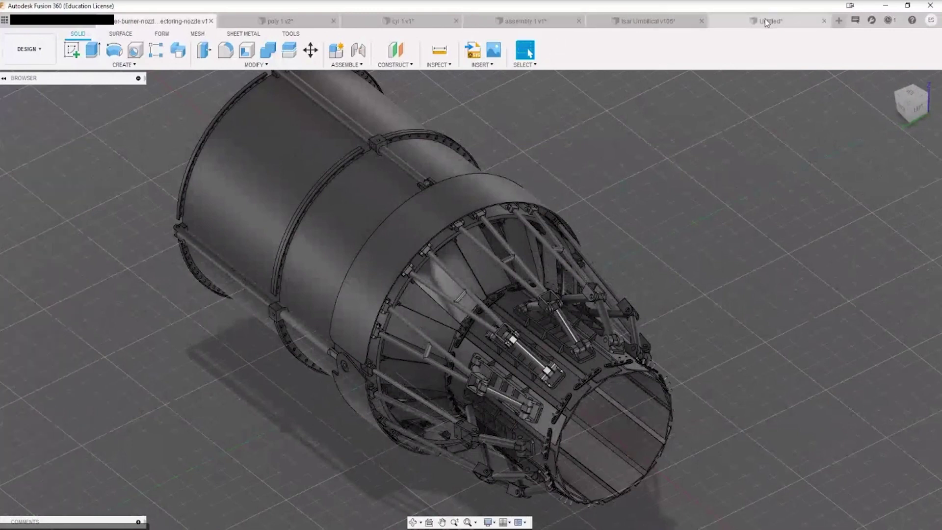
{"action": "scroll", "coordinate": [540, 236], "scroll_direction": "down", "scroll_amount": 2}
{"action": "middle_click_drag", "start_coordinate": [547, 263], "coordinate": [462, 304]}
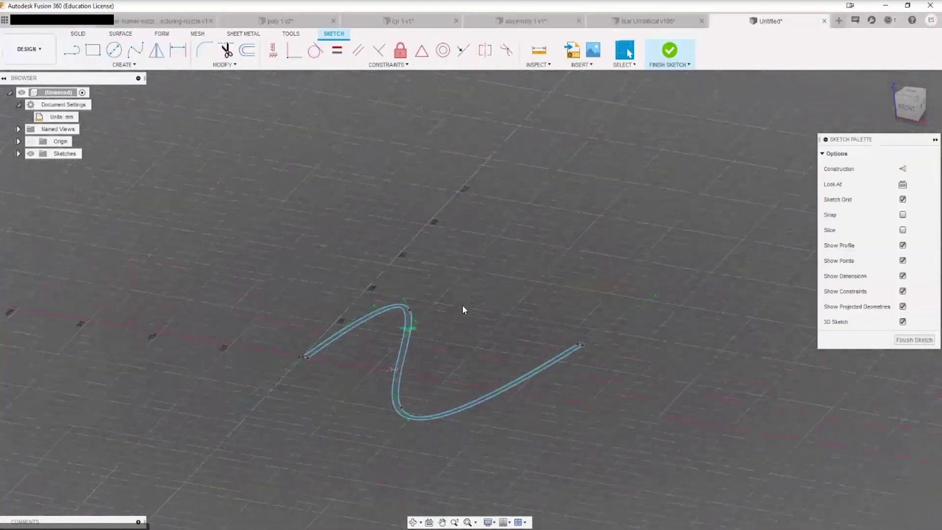
{"action": "key", "text": "e"}
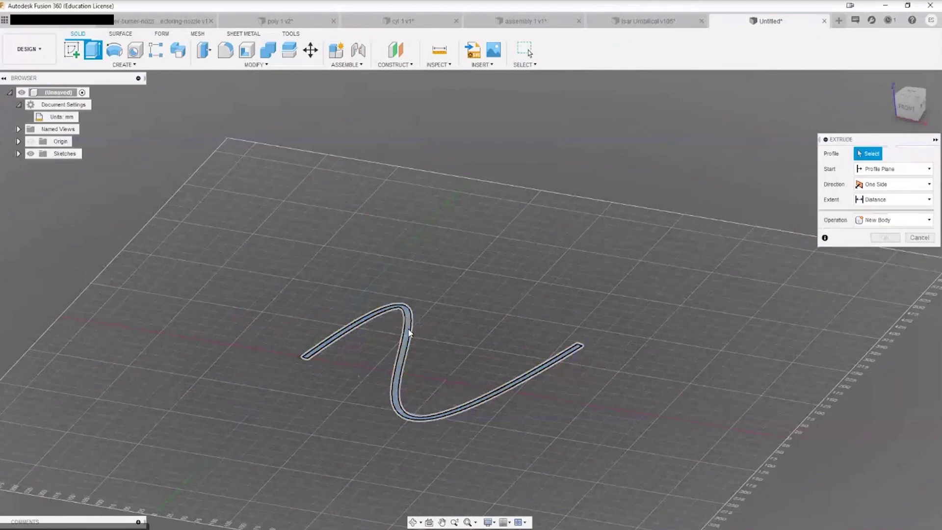
{"action": "left_click_drag", "start_coordinate": [401, 354], "coordinate": [396, 134]}
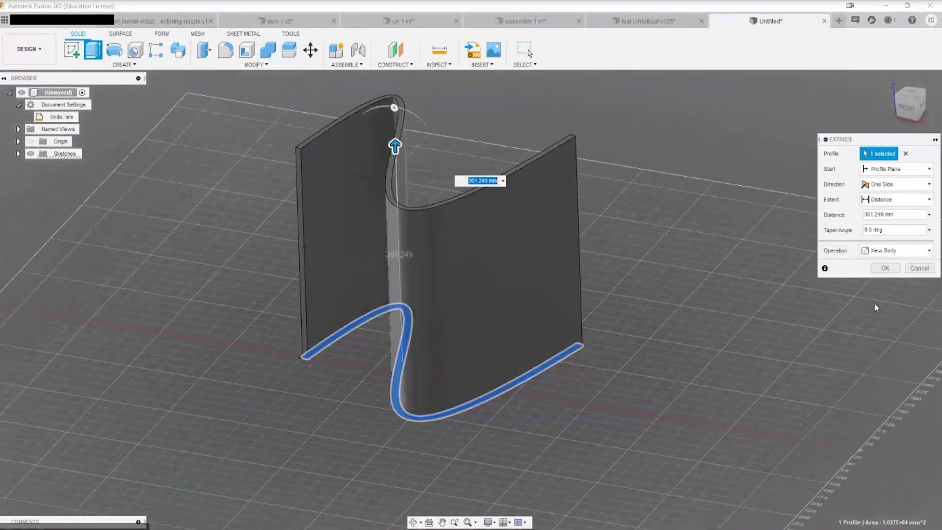
{"action": "left_click", "coordinate": [885, 268]}
{"action": "middle_click_drag", "start_coordinate": [818, 434], "coordinate": [726, 495], "text": "shift"}
{"action": "middle_click_drag", "start_coordinate": [726, 304], "coordinate": [499, 217], "text": "shift"}
{"action": "key", "text": "Escape"}
{"action": "middle_click_drag", "start_coordinate": [404, 272], "coordinate": [338, 406], "text": "shift"}
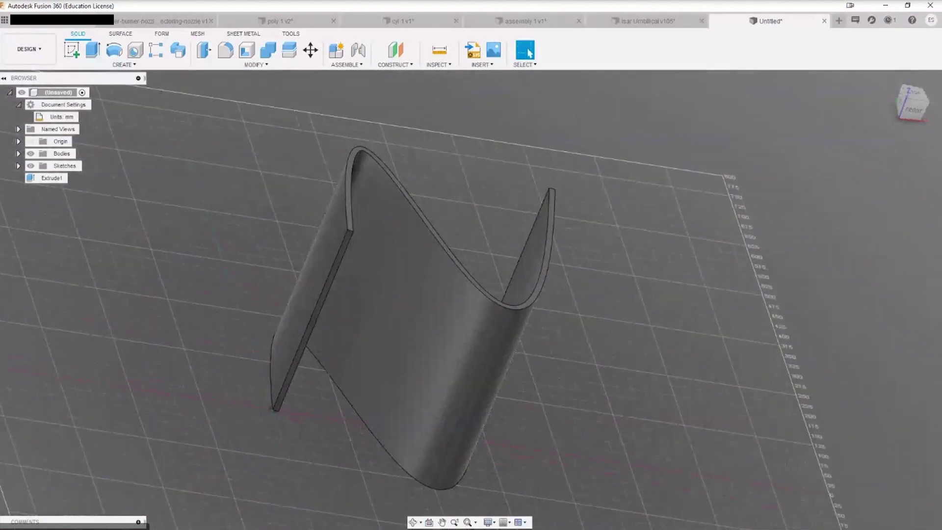
Switch to the web browser and view the 3D-printed iPhone 6 dock image at full size.
{"action": "key", "text": "alt+Tab"}
{"action": "key", "text": "alt+Tab"}
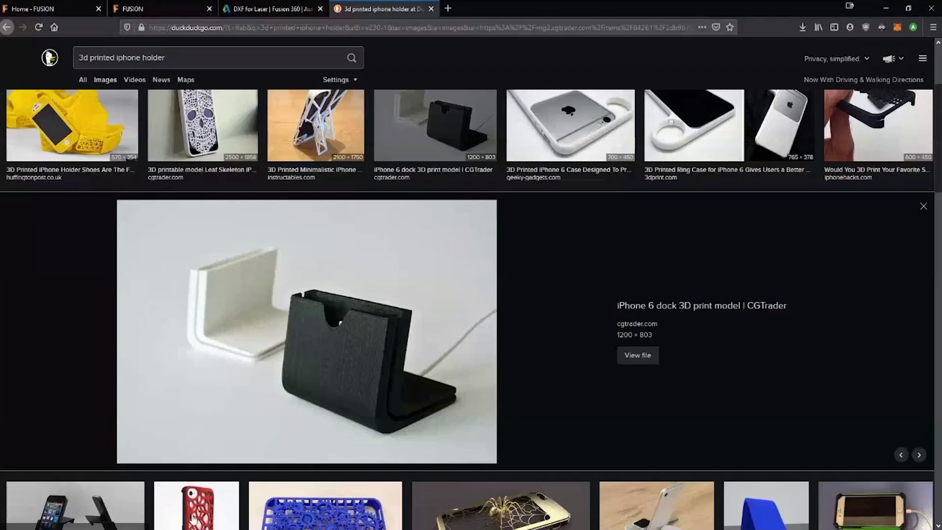
{"action": "left_click", "coordinate": [431, 353]}
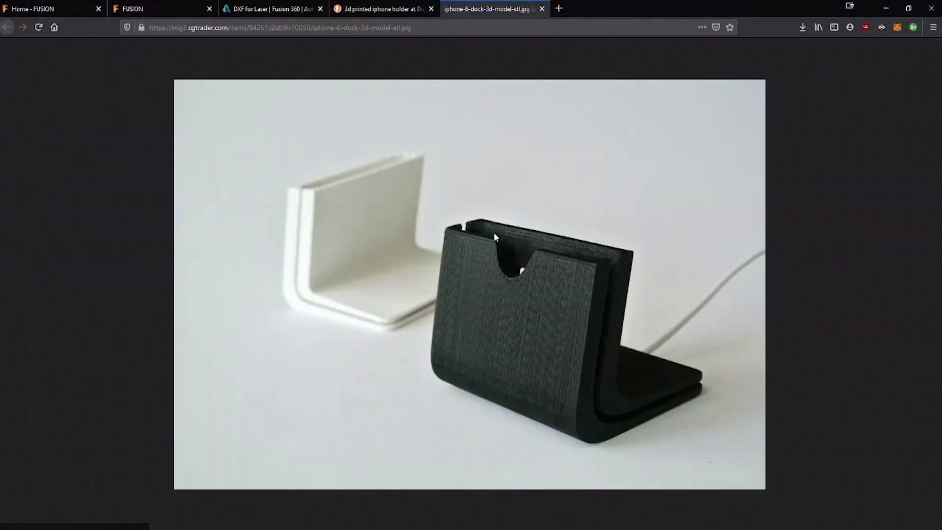
{"action": "left_click", "coordinate": [886, 12]}
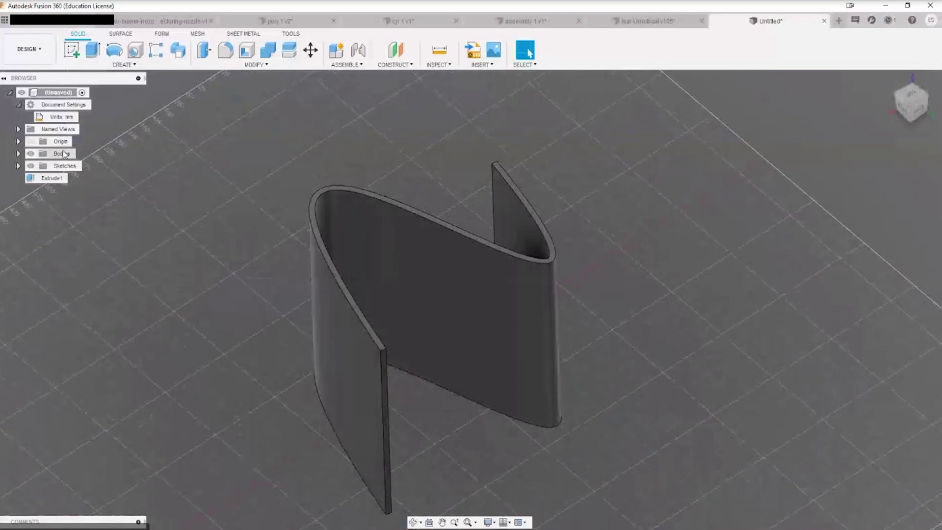
Hide the extruded body and start a new sketch on the horizontal XY plane.
{"action": "left_click", "coordinate": [19, 166]}
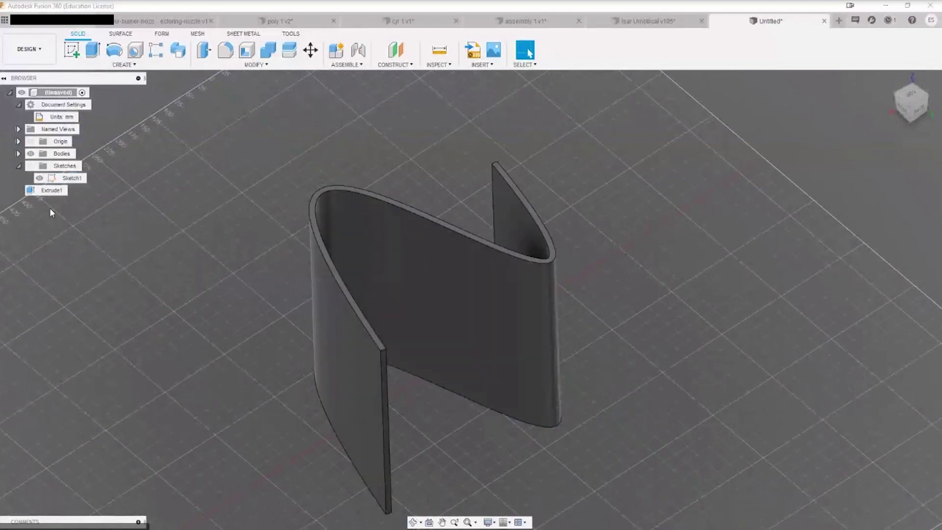
{"action": "left_click", "coordinate": [30, 154]}
{"action": "middle_click_drag", "start_coordinate": [513, 388], "coordinate": [447, 294]}
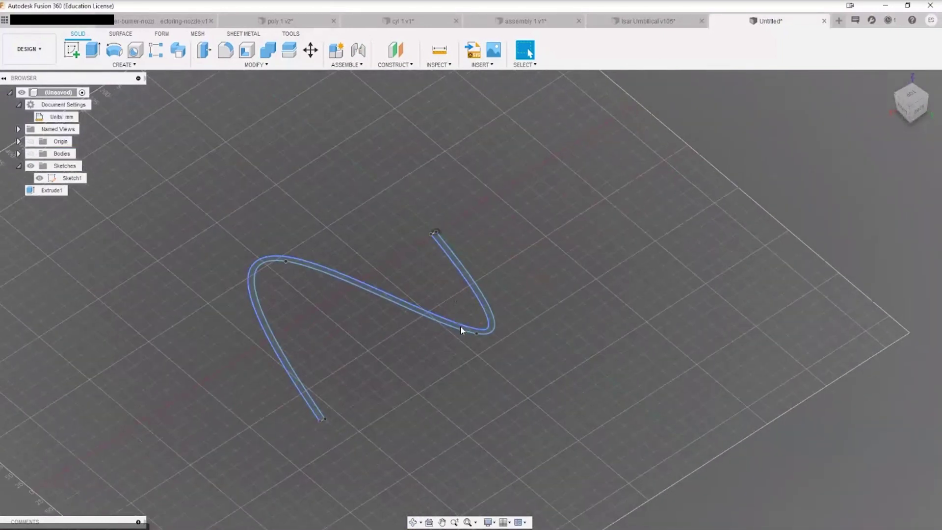
{"action": "left_click", "coordinate": [72, 50]}
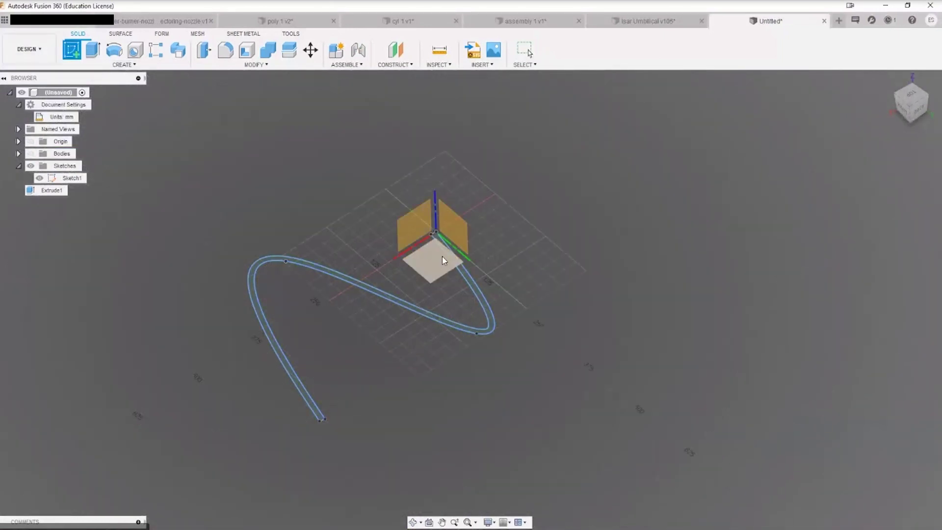
{"action": "left_click", "coordinate": [443, 256]}
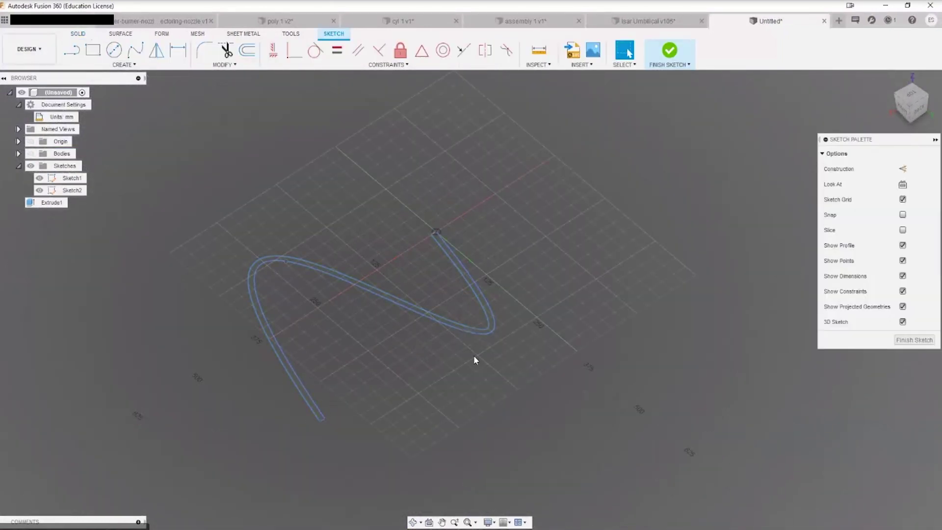
{"action": "left_click", "coordinate": [124, 65]}
{"action": "left_click", "coordinate": [250, 56]}
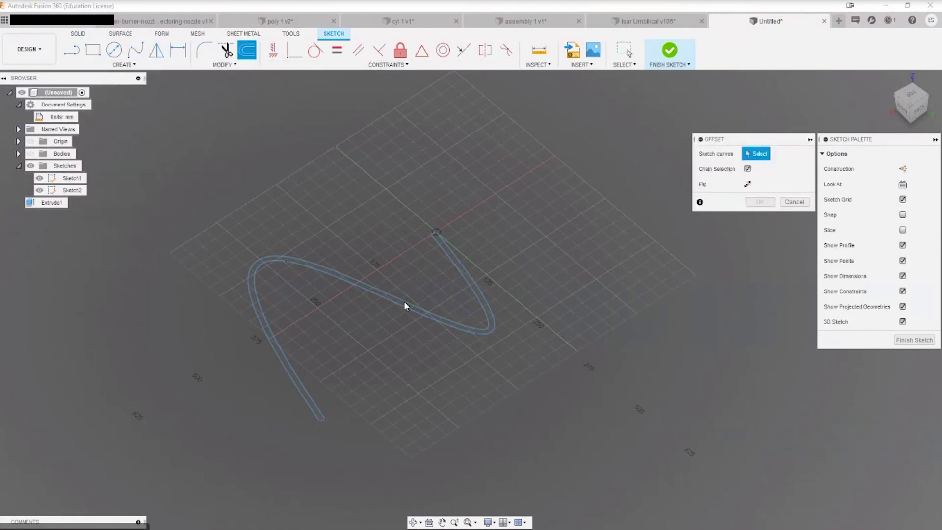
{"action": "left_click", "coordinate": [794, 201]}
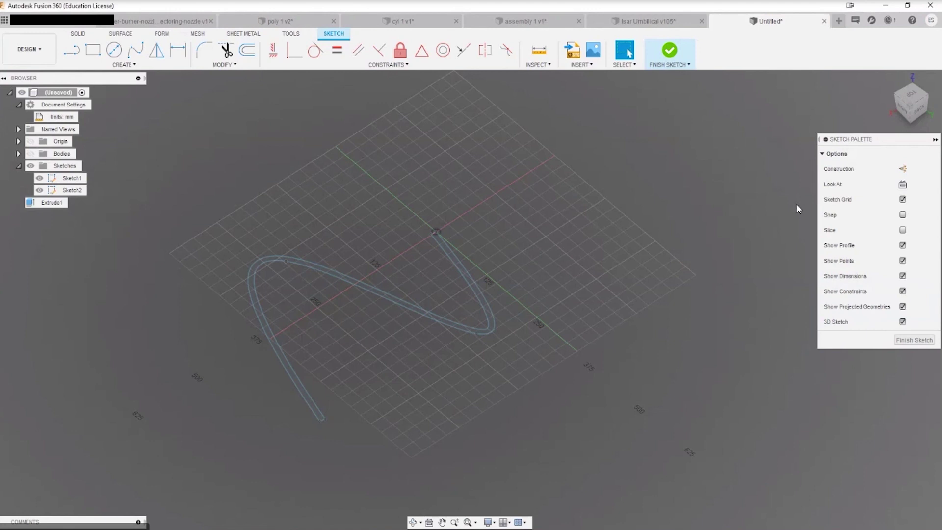
Project the spline that starts at the origin into the new sketch, and hide the original sketch.
{"action": "left_click", "coordinate": [143, 64]}
{"action": "mouse_move", "coordinate": [114, 249]}
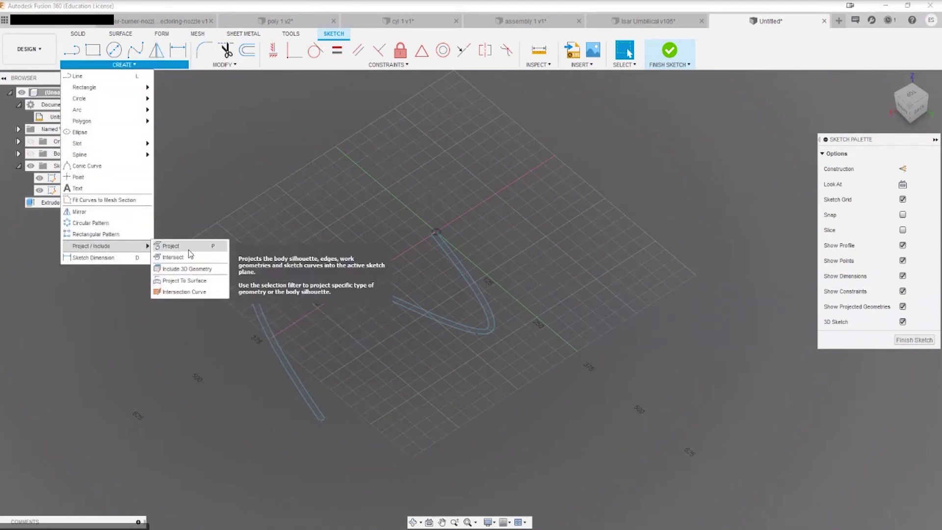
{"action": "left_click", "coordinate": [273, 300]}
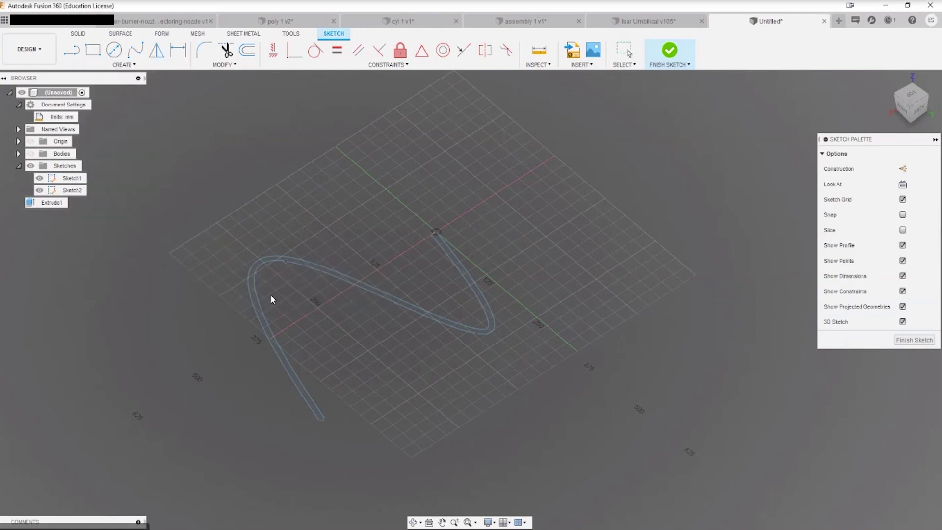
{"action": "left_click", "coordinate": [256, 290]}
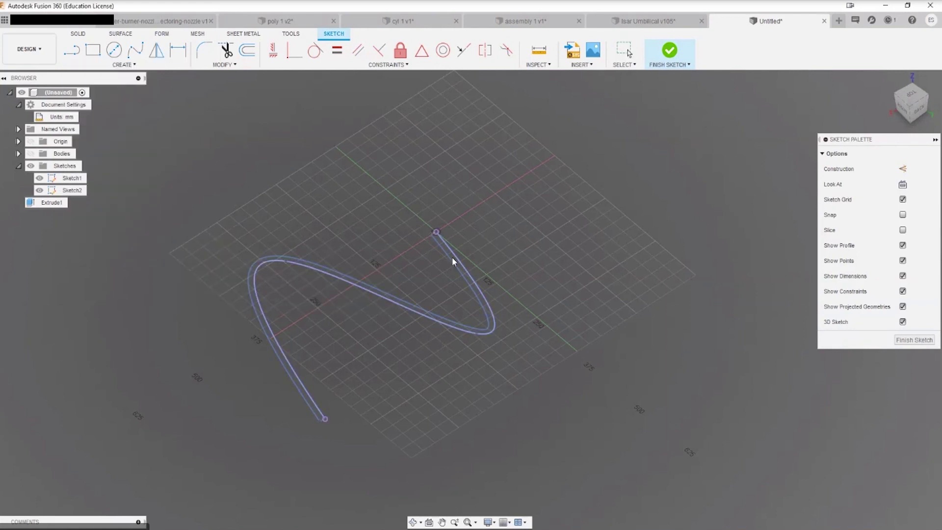
{"action": "left_click", "coordinate": [927, 340]}
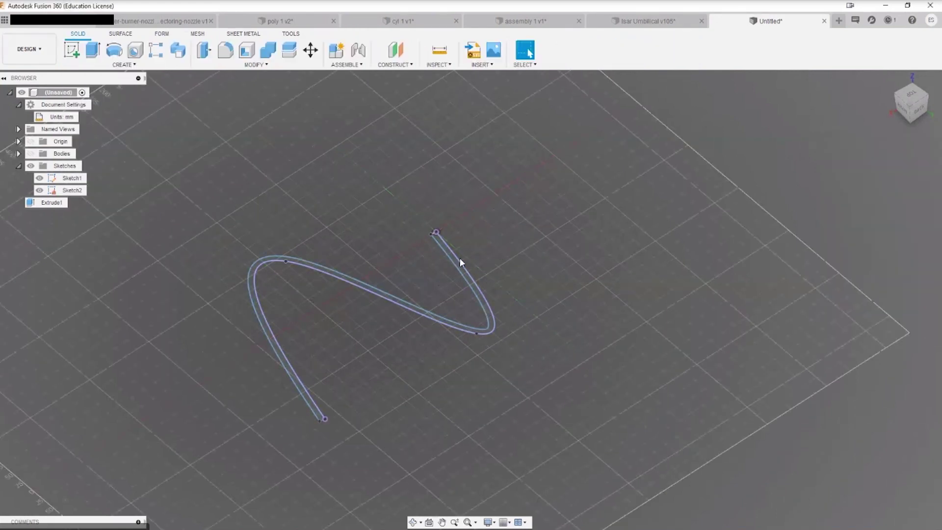
{"action": "left_click", "coordinate": [39, 177]}
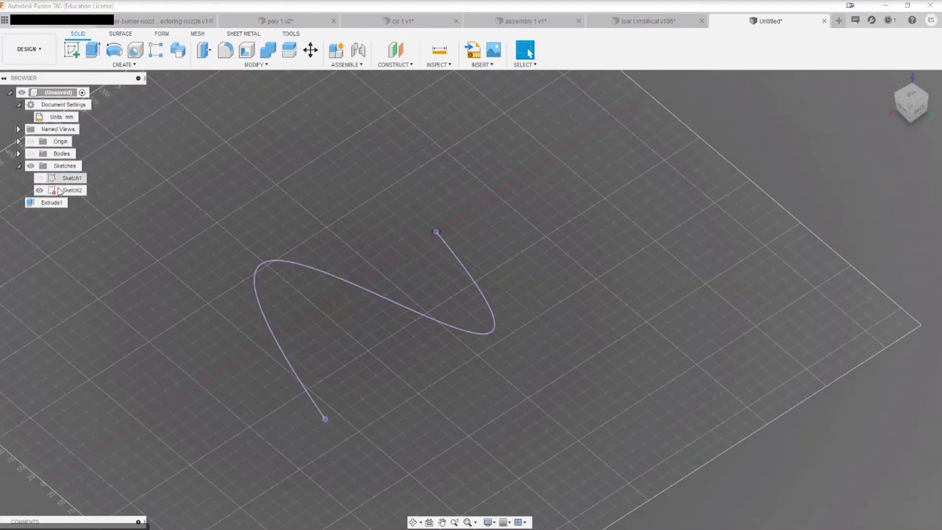
Reopen the sketch containing the projected spline for editing.
{"action": "left_click", "coordinate": [317, 273]}
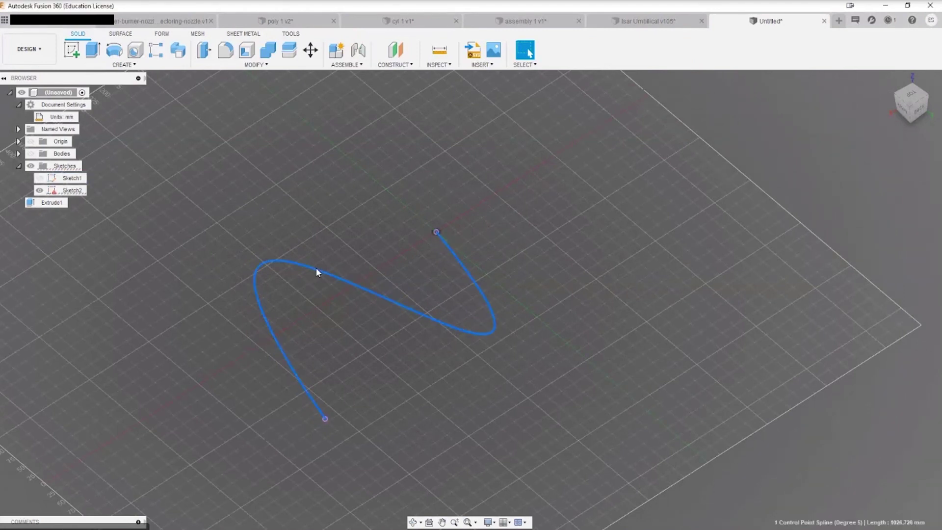
{"action": "right_click", "coordinate": [378, 292]}
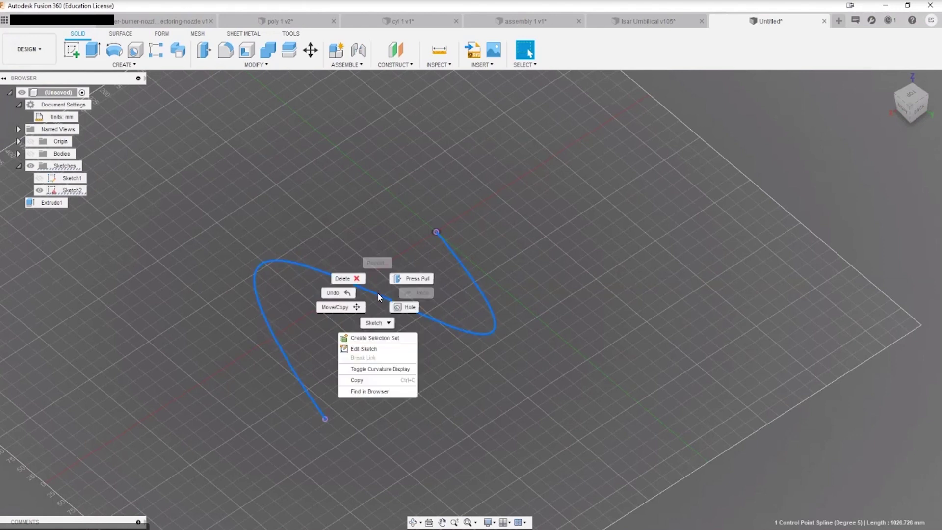
{"action": "left_click", "coordinate": [376, 294]}
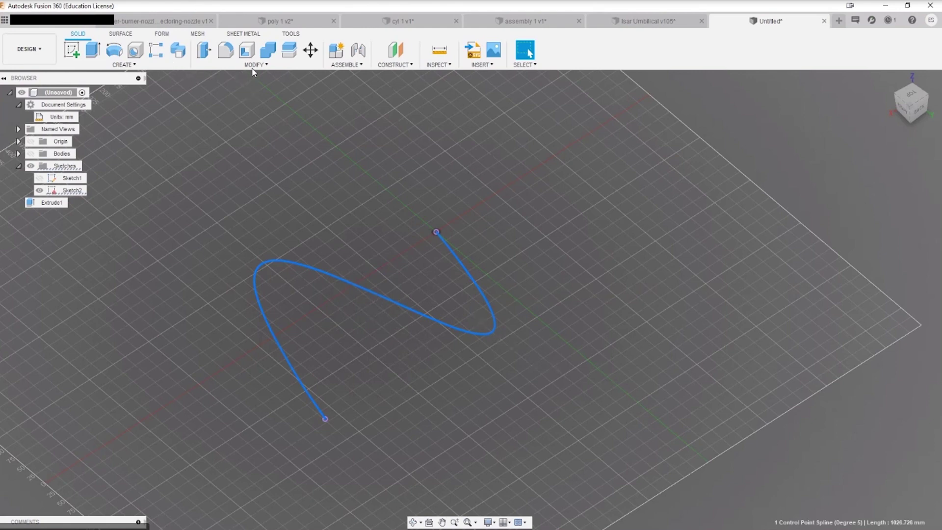
{"action": "left_click", "coordinate": [423, 197]}
{"action": "right_click", "coordinate": [429, 322]}
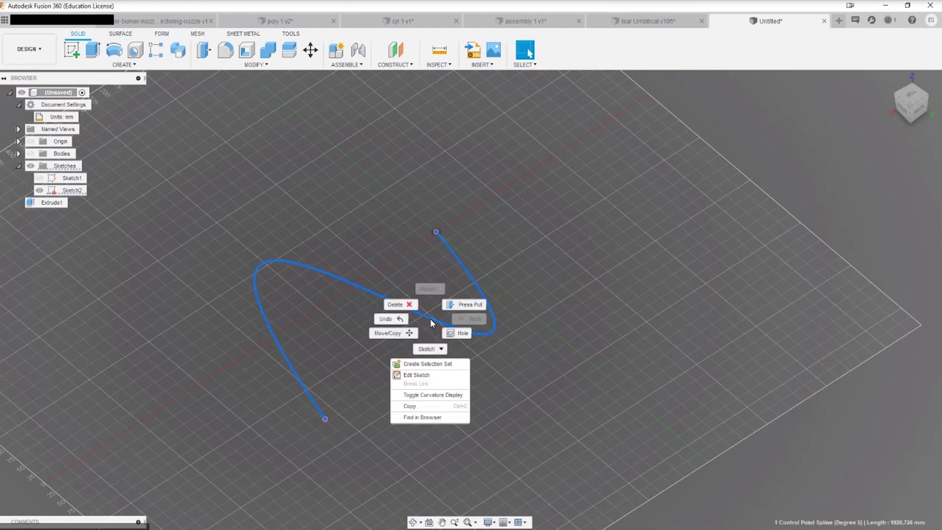
{"action": "left_click", "coordinate": [434, 373]}
Offset the projected spline by -5 mm.
{"action": "middle_click_drag", "start_coordinate": [512, 399], "coordinate": [594, 370], "text": "shift"}
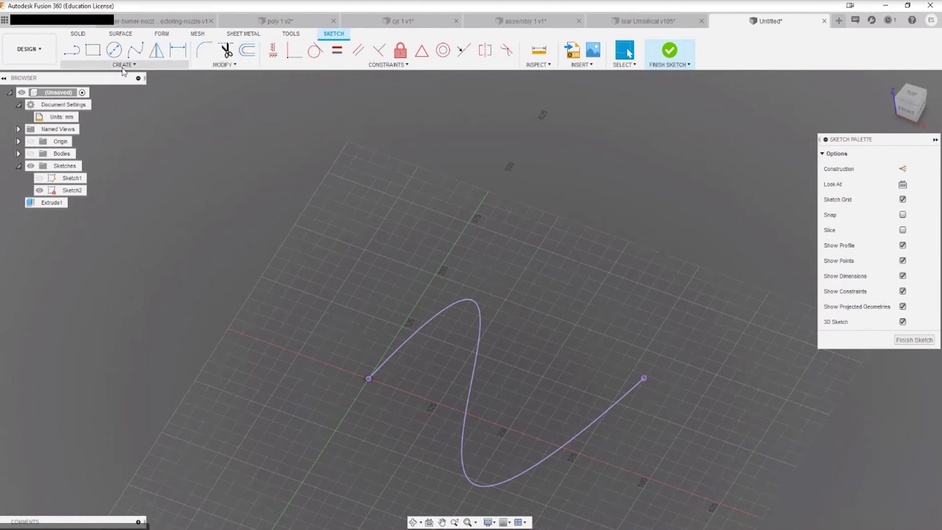
{"action": "left_click", "coordinate": [247, 52]}
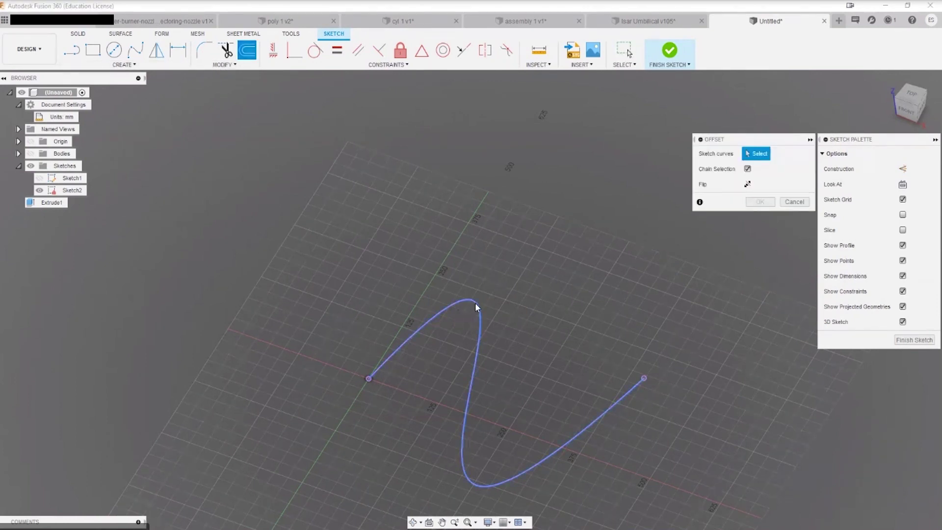
{"action": "left_click", "coordinate": [475, 303]}
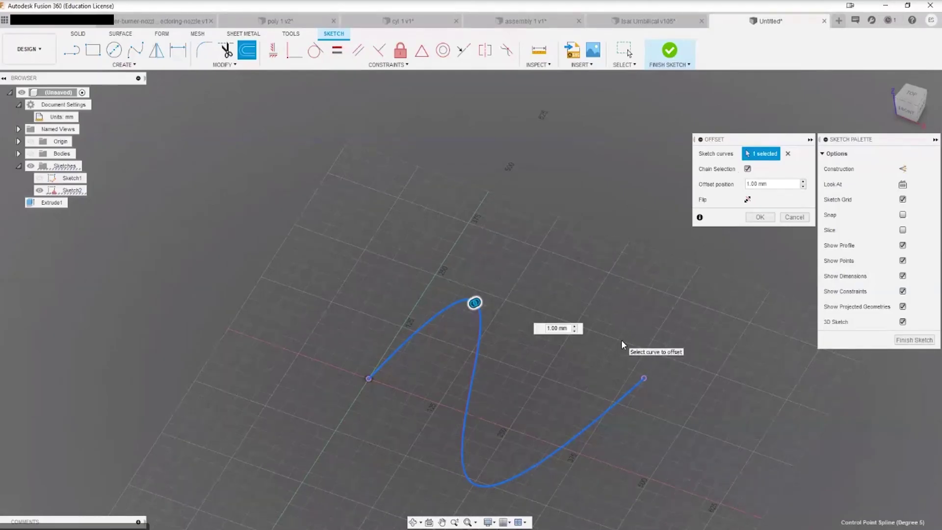
{"action": "double_click", "coordinate": [557, 328]}
{"action": "type", "text": "5"}
{"action": "key", "text": "Return"}
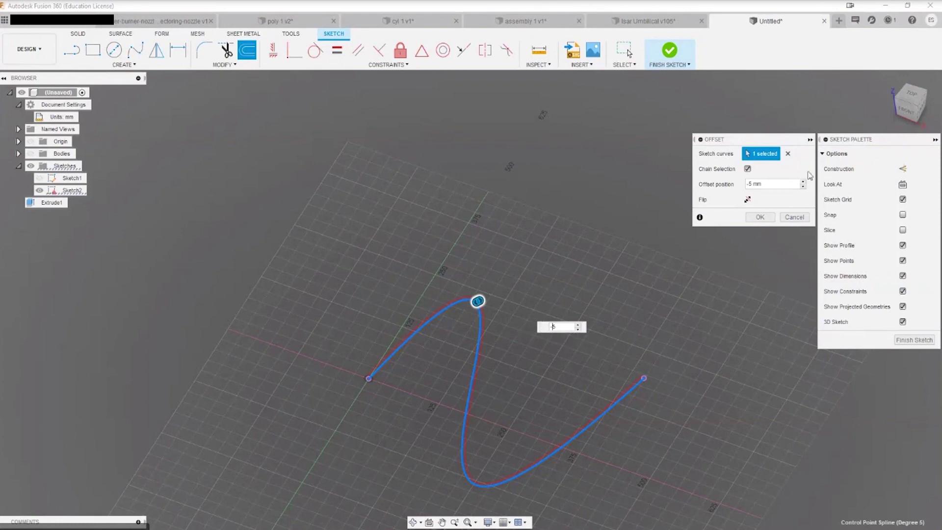
{"action": "left_click", "coordinate": [769, 220]}
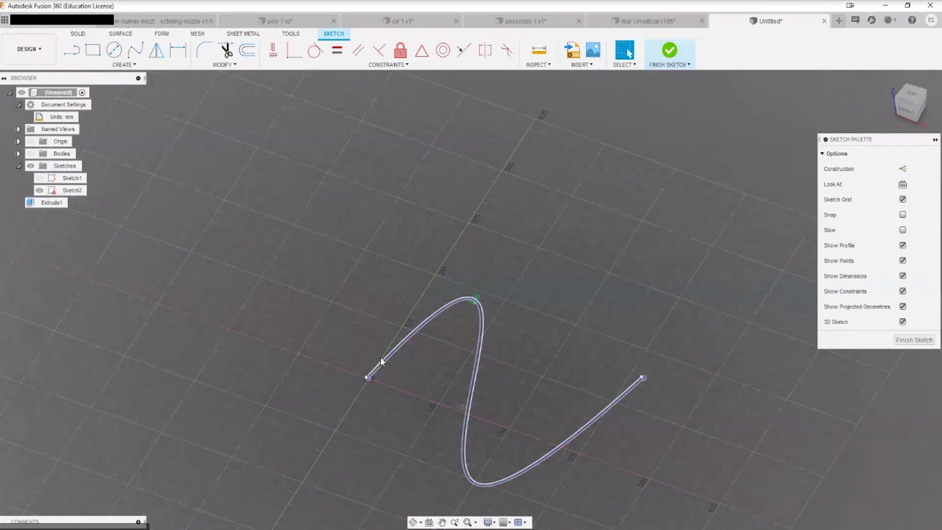
{"action": "scroll", "coordinate": [410, 341], "scroll_direction": "up", "scroll_amount": 5}
{"action": "left_click", "coordinate": [418, 319]}
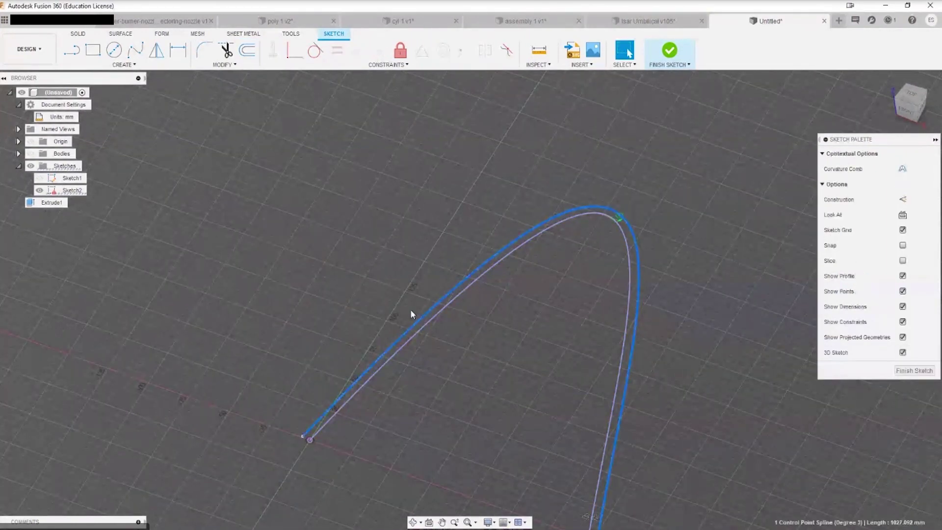
{"action": "left_click", "coordinate": [247, 50]}
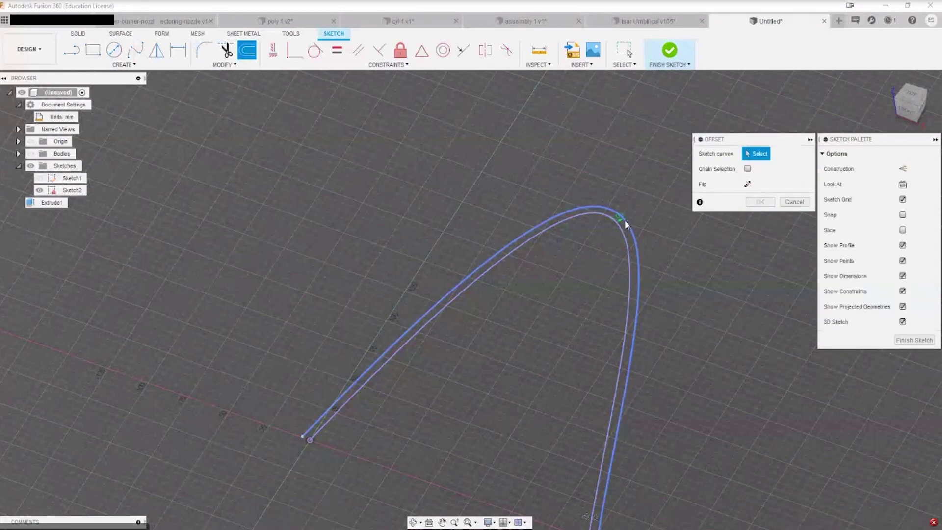
{"action": "left_click", "coordinate": [795, 202]}
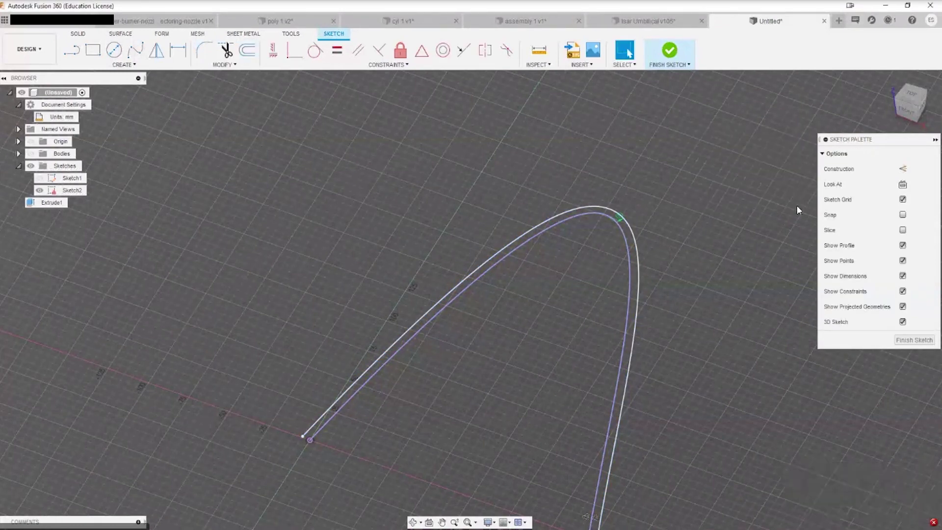
Offset the projected spline a second time by -5-7.33 mm, on the same side as the existing offset curve.
{"action": "scroll", "coordinate": [687, 196], "scroll_direction": "up", "scroll_amount": 3}
{"action": "scroll", "coordinate": [573, 181], "scroll_direction": "down", "scroll_amount": 5}
{"action": "middle_click_drag", "start_coordinate": [573, 182], "coordinate": [508, 240]}
{"action": "scroll", "coordinate": [473, 197], "scroll_direction": "up", "scroll_amount": 3}
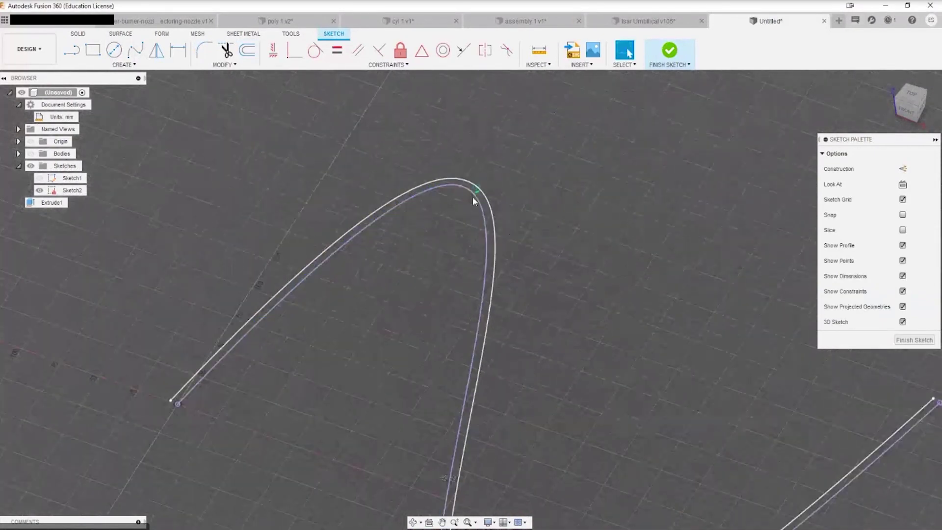
{"action": "key", "text": "o"}
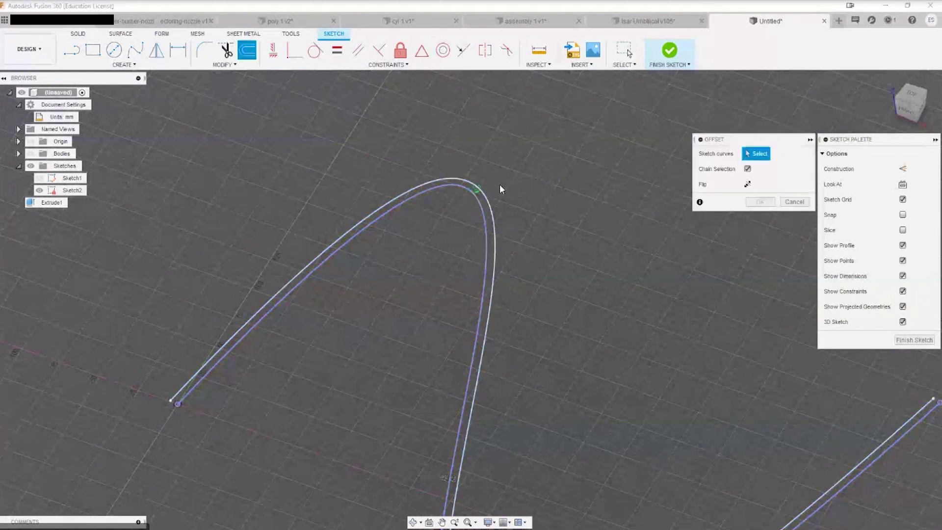
{"action": "left_click", "coordinate": [481, 211]}
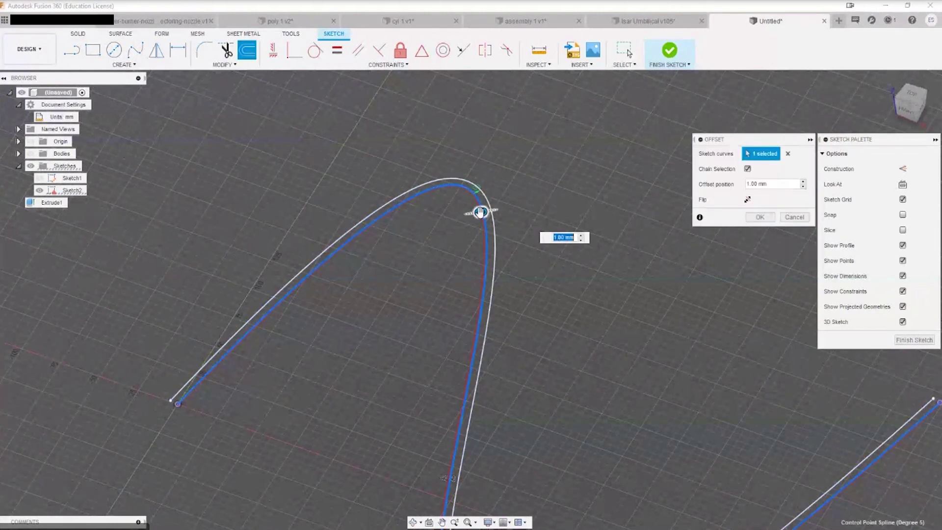
{"action": "left_click_drag", "start_coordinate": [481, 211], "coordinate": [524, 206]}
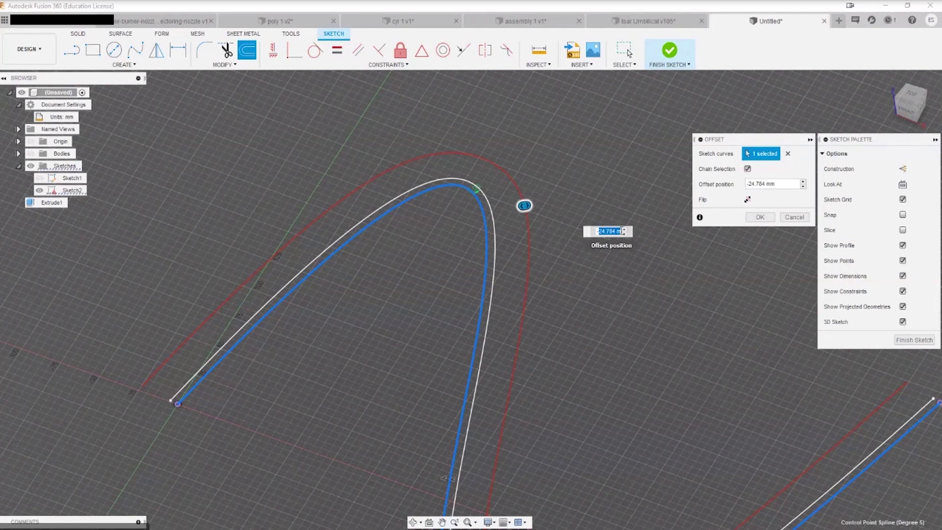
{"action": "type", "text": "-5"}
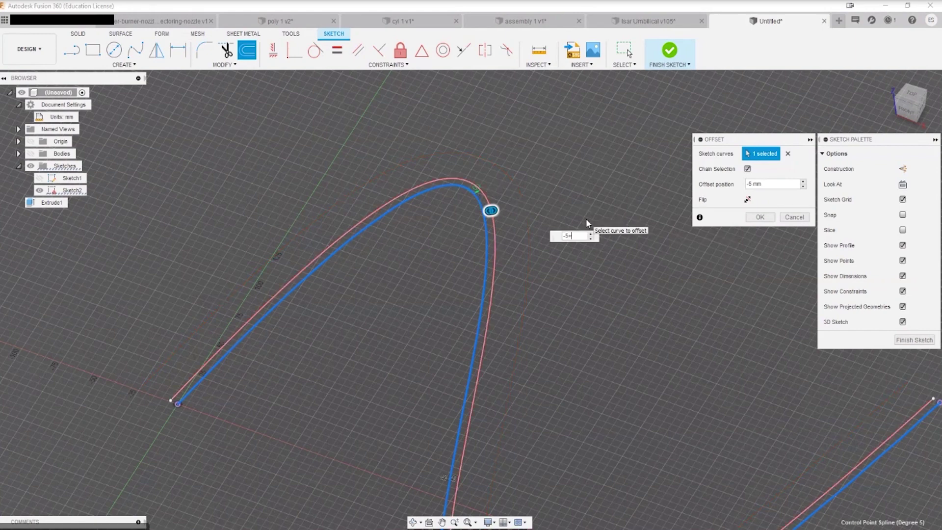
{"action": "type", "text": "+7.33"}
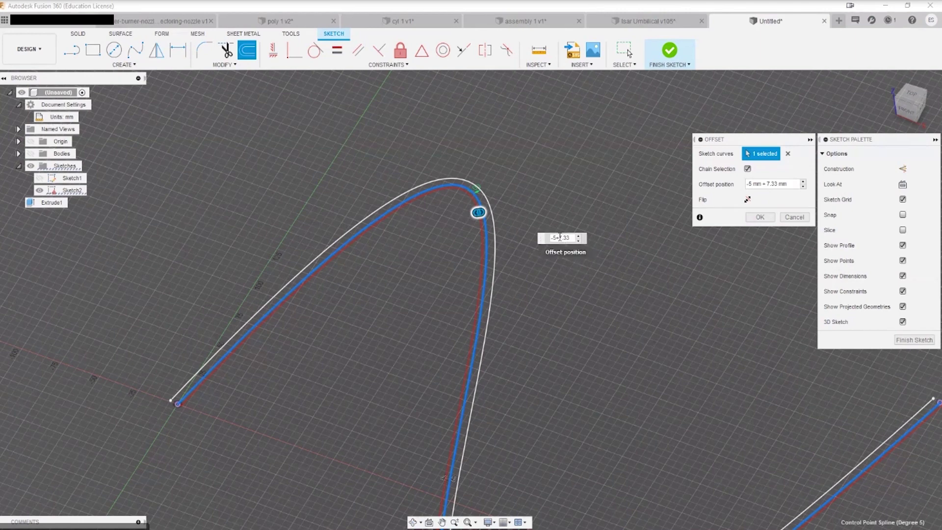
{"action": "key", "text": "Return"}
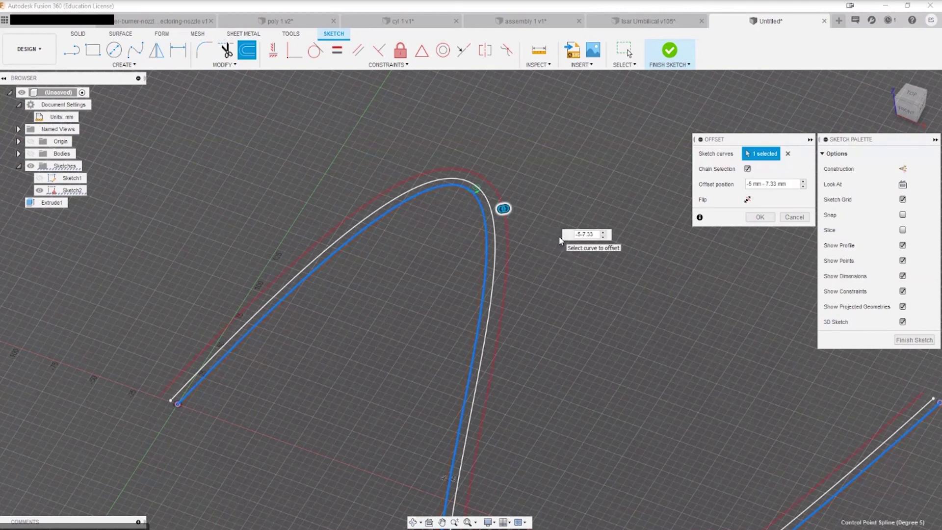
Close the strip profile with a line between the endpoints of the two offset splines at each end.
{"action": "scroll", "coordinate": [494, 216], "scroll_direction": "up", "scroll_amount": 4}
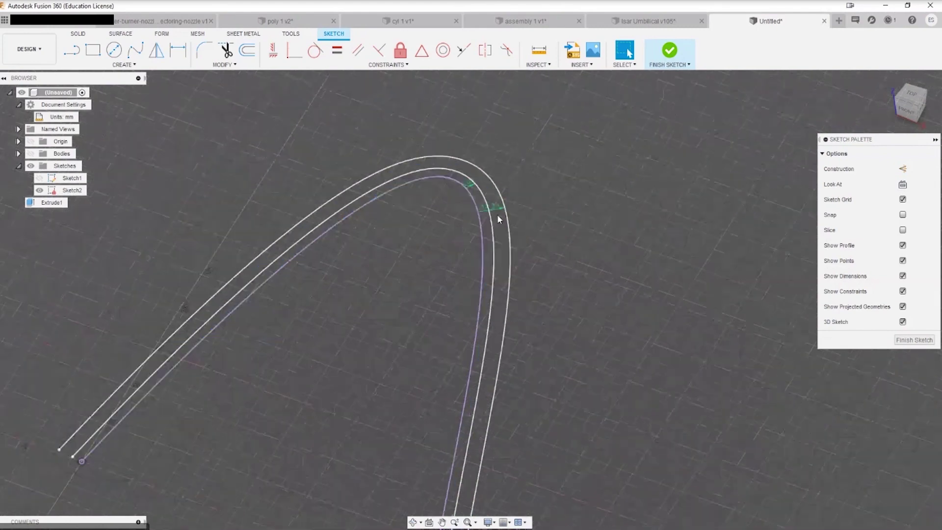
{"action": "scroll", "coordinate": [491, 220], "scroll_direction": "down", "scroll_amount": 5}
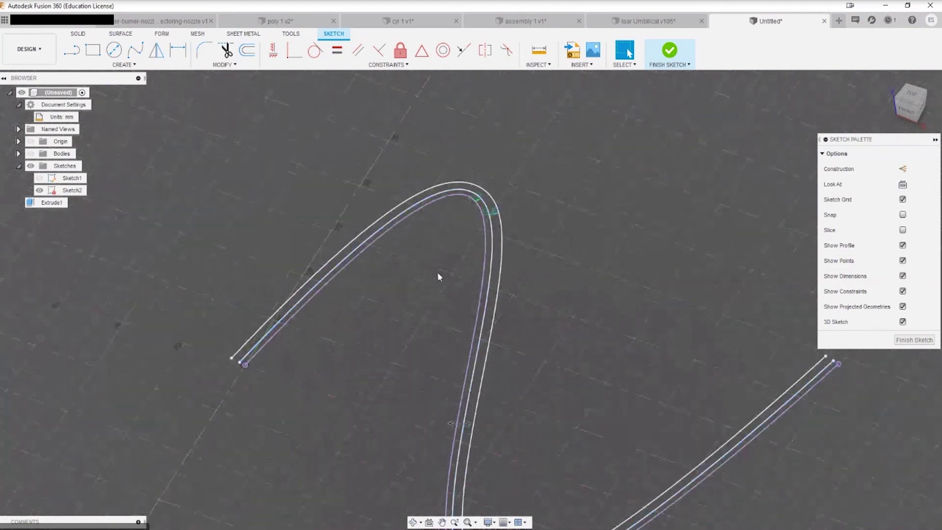
{"action": "scroll", "coordinate": [202, 378], "scroll_direction": "up", "scroll_amount": 4}
{"action": "key", "text": "l"}
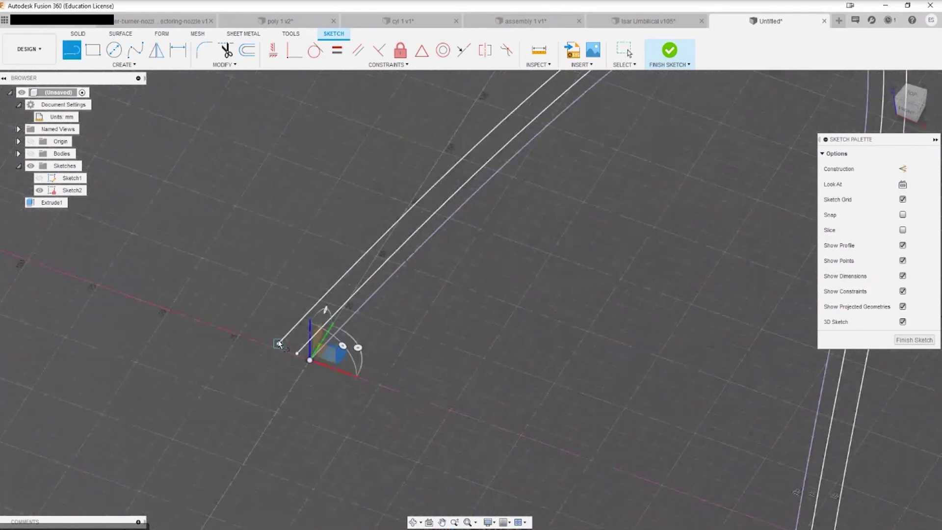
{"action": "left_click", "coordinate": [297, 354]}
{"action": "scroll", "coordinate": [326, 412], "scroll_direction": "down", "scroll_amount": 4}
{"action": "middle_click_drag", "start_coordinate": [451, 444], "coordinate": [319, 202]}
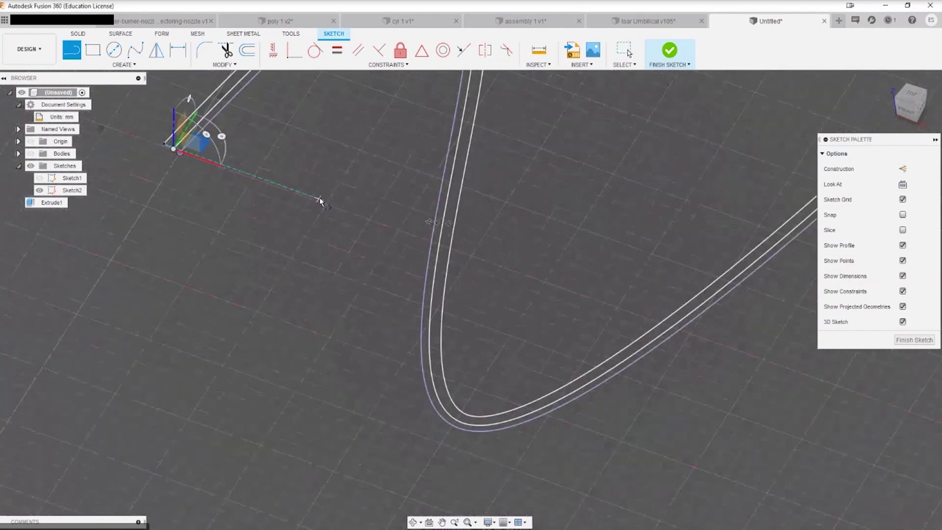
{"action": "scroll", "coordinate": [320, 202], "scroll_direction": "down", "scroll_amount": 2}
{"action": "middle_click_drag", "start_coordinate": [673, 193], "coordinate": [588, 290]}
{"action": "scroll", "coordinate": [589, 289], "scroll_direction": "up", "scroll_amount": 4}
{"action": "left_click", "coordinate": [568, 279]}
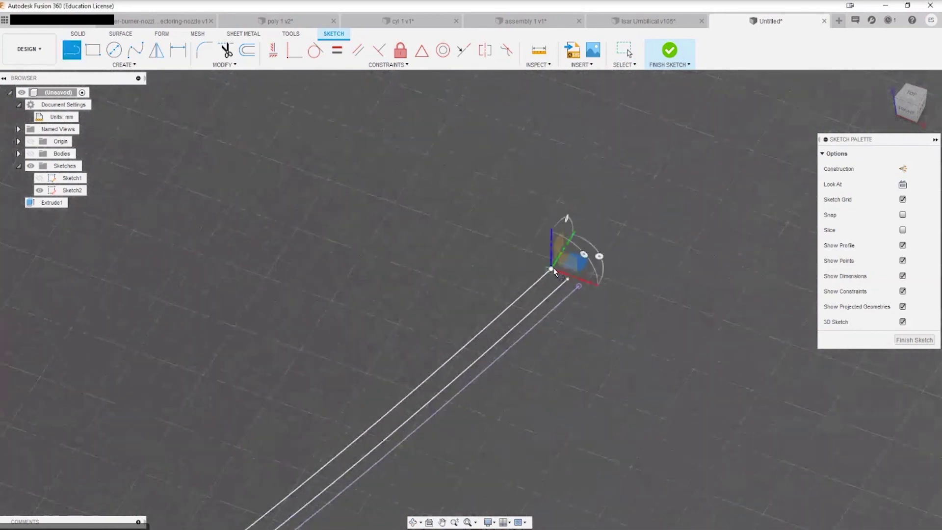
{"action": "key", "text": "Escape"}
Check the length of the line closing the far end of the strip and select the adjacent offset splines.
{"action": "middle_click_drag", "start_coordinate": [567, 306], "coordinate": [687, 265]}
{"action": "left_click", "coordinate": [683, 238]}
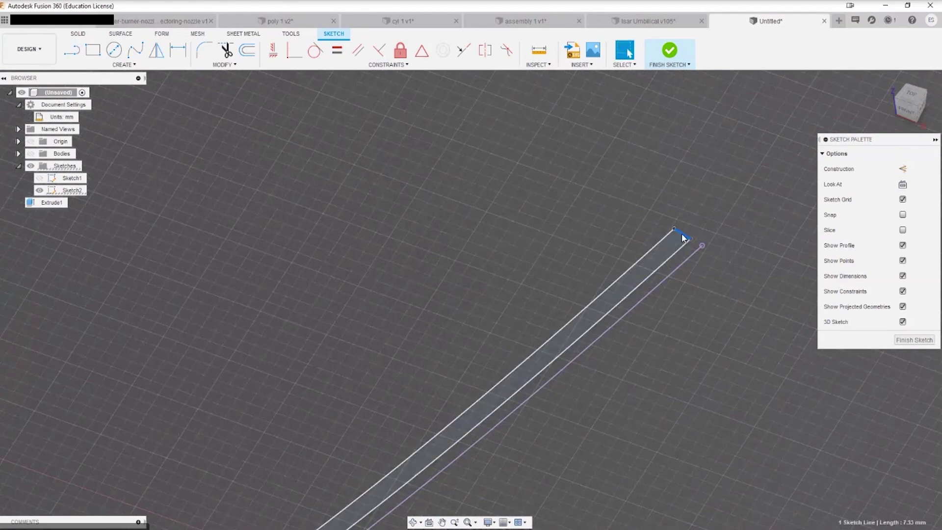
{"action": "scroll", "coordinate": [685, 235], "scroll_direction": "up", "scroll_amount": 3}
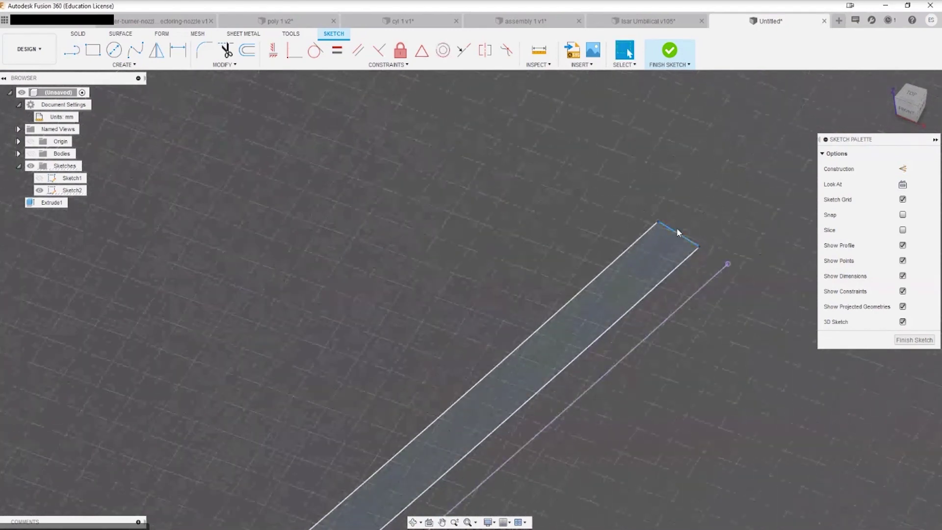
{"action": "left_click", "coordinate": [643, 237]}
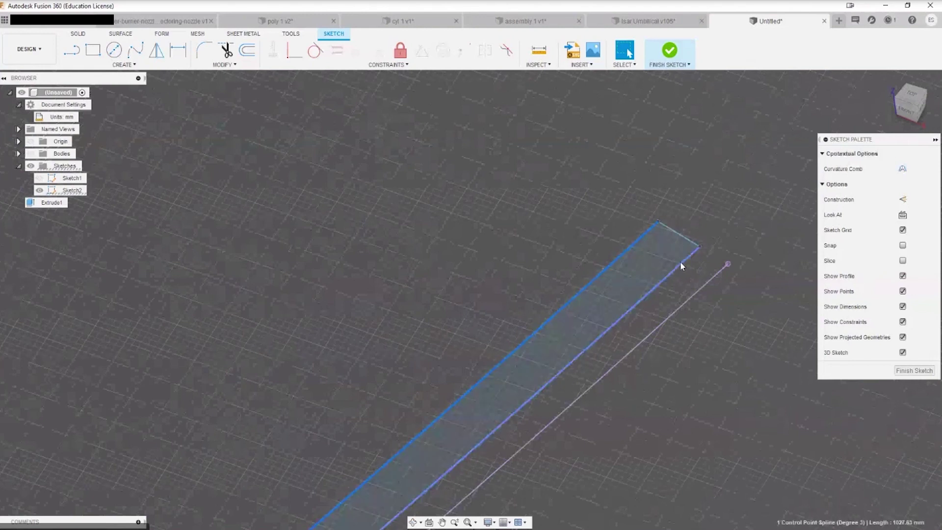
{"action": "left_click", "coordinate": [698, 316]}
{"action": "left_click", "coordinate": [693, 296]}
{"action": "left_click", "coordinate": [688, 384]}
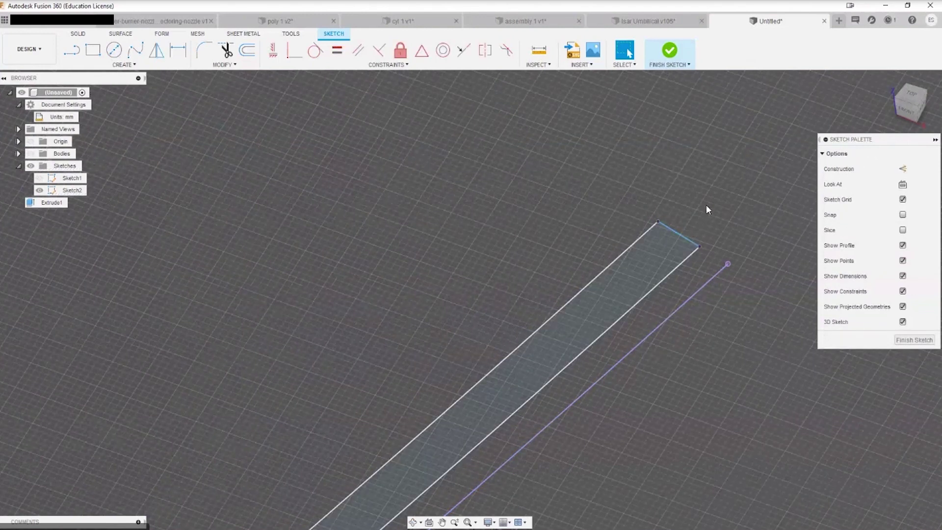
{"action": "key", "text": "d"}
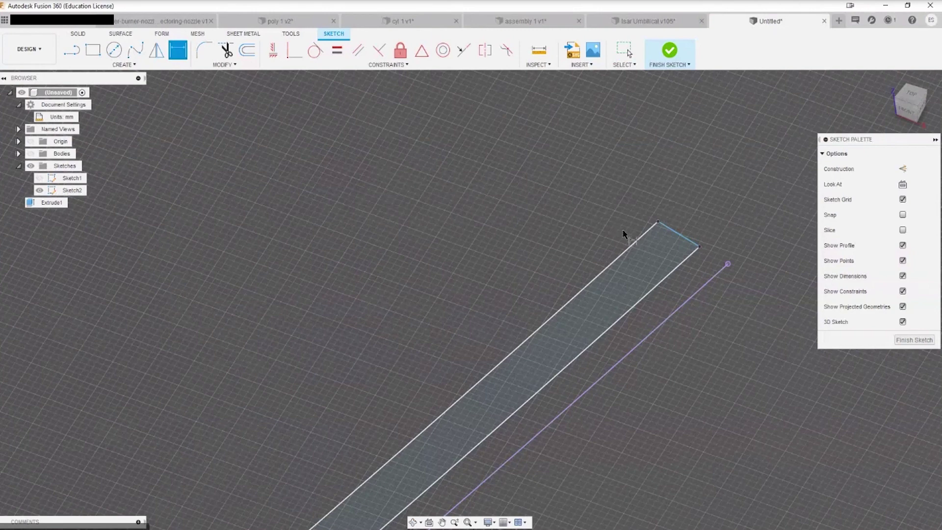
{"action": "left_click", "coordinate": [663, 224]}
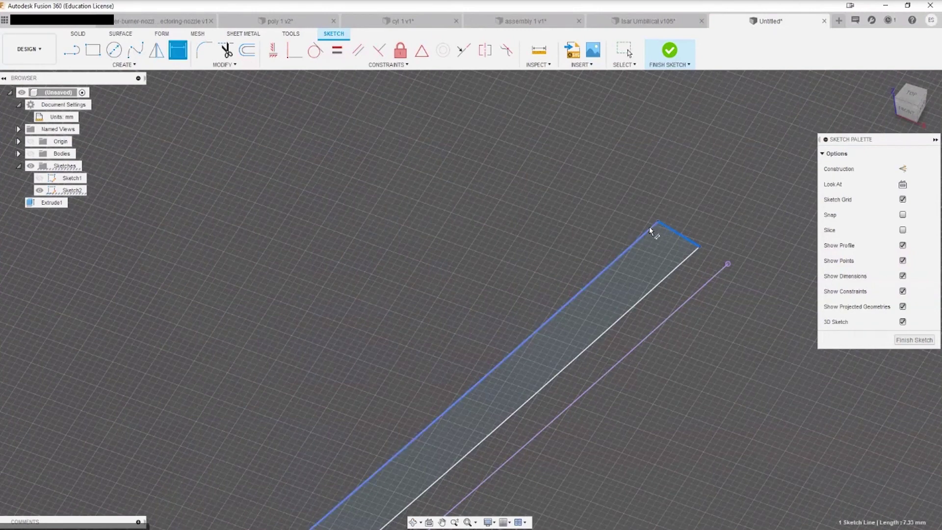
{"action": "key", "text": "Escape"}
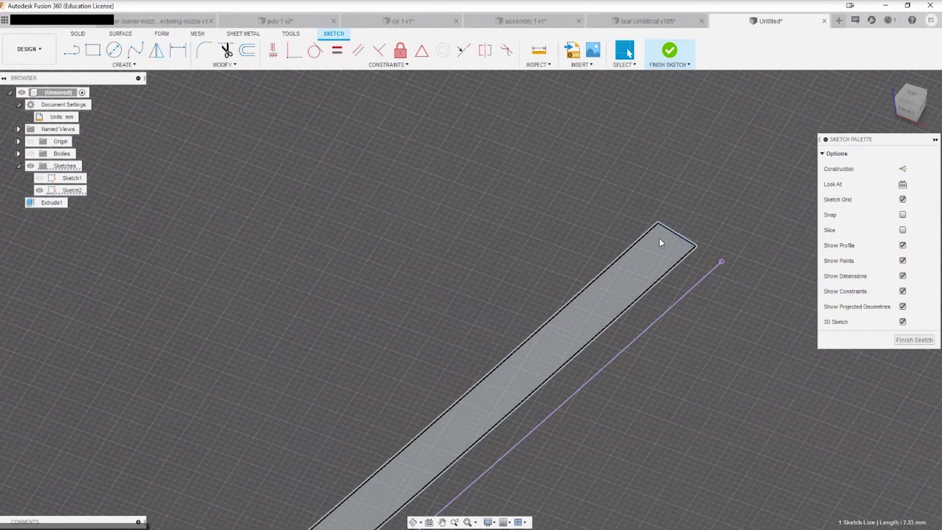
{"action": "middle_click_drag", "start_coordinate": [660, 242], "coordinate": [685, 198], "text": "shift"}
{"action": "key", "text": "d"}
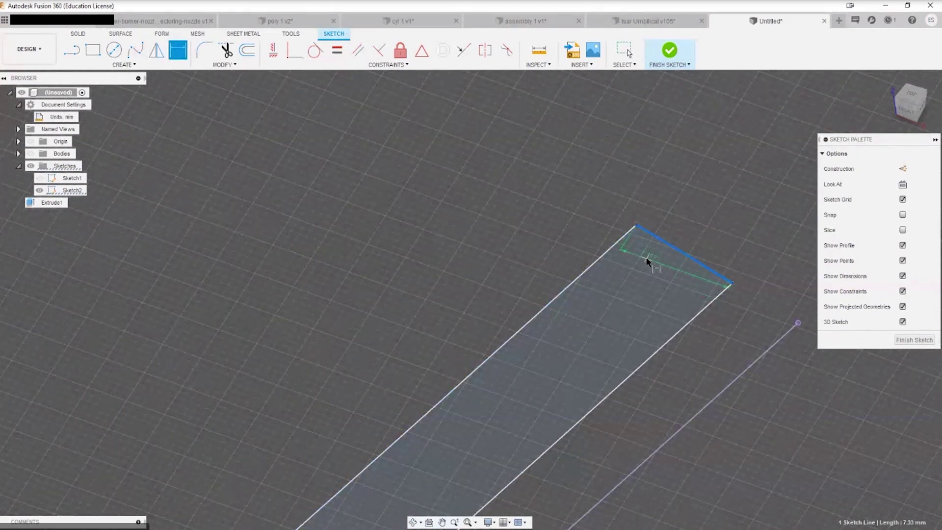
{"action": "key", "text": "Escape"}
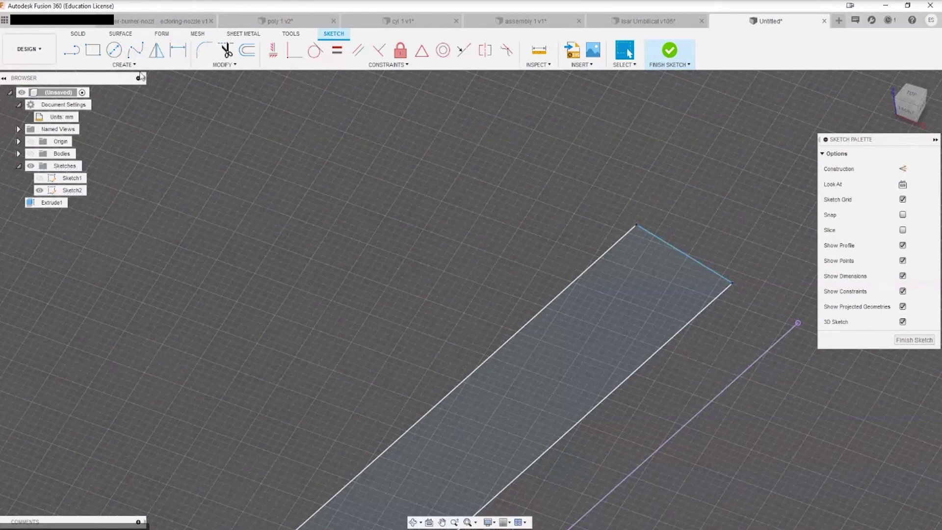
{"action": "left_click", "coordinate": [178, 49]}
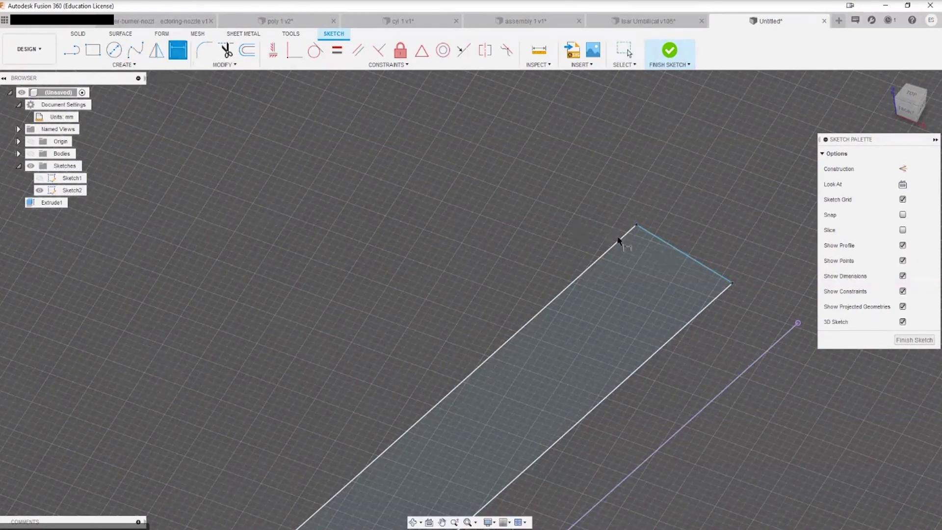
{"action": "key", "text": "Escape"}
Finish the sketch and show the original Sketch1 alongside the new strip profile.
{"action": "scroll", "coordinate": [640, 248], "scroll_direction": "down", "scroll_amount": 5}
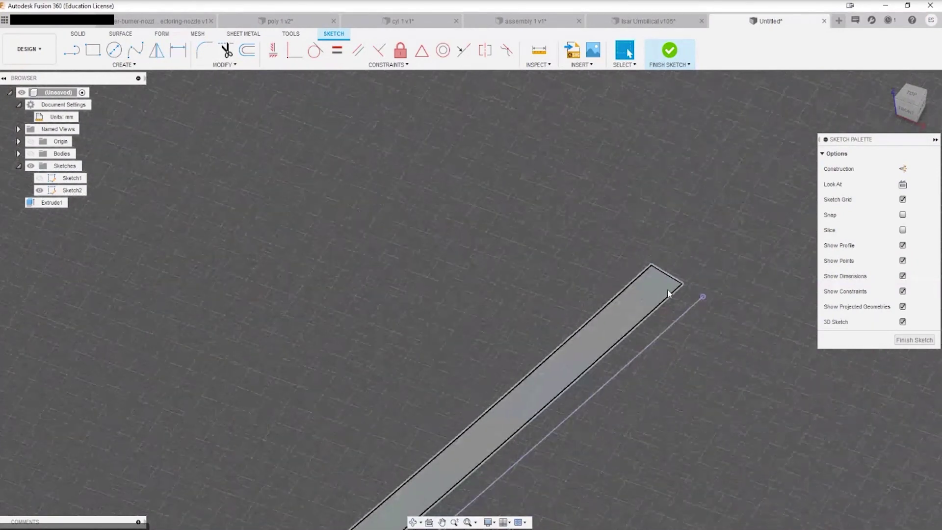
{"action": "scroll", "coordinate": [668, 293], "scroll_direction": "down", "scroll_amount": 6}
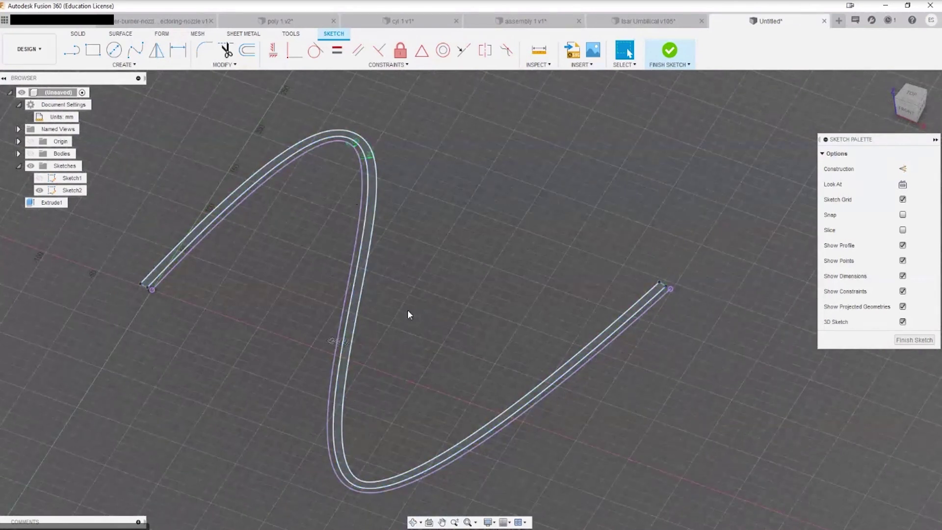
{"action": "left_click", "coordinate": [671, 54]}
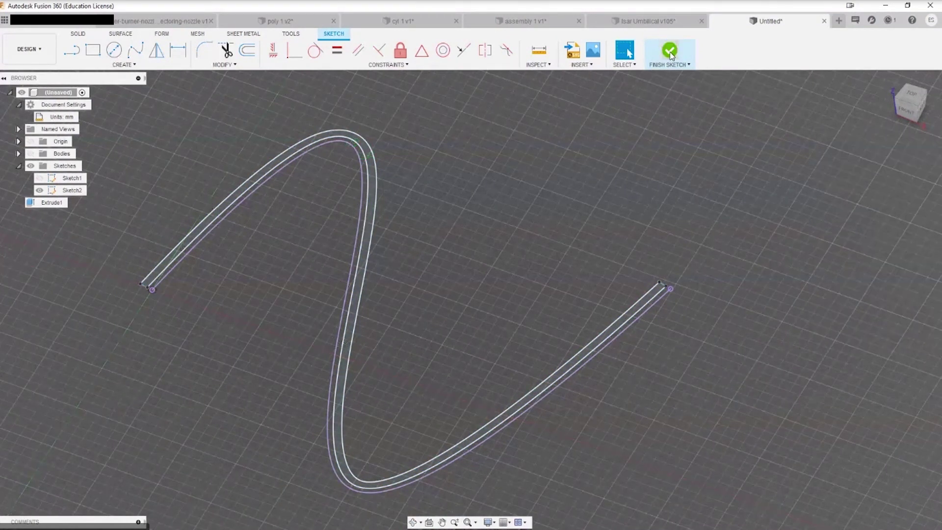
{"action": "left_click", "coordinate": [40, 190]}
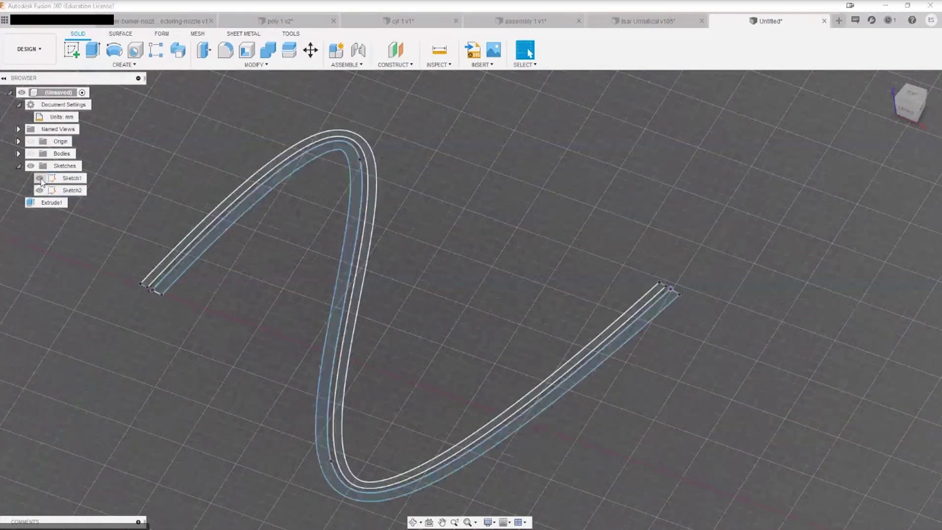
{"action": "left_click", "coordinate": [40, 178]}
{"action": "scroll", "coordinate": [205, 348], "scroll_direction": "down", "scroll_amount": 3}
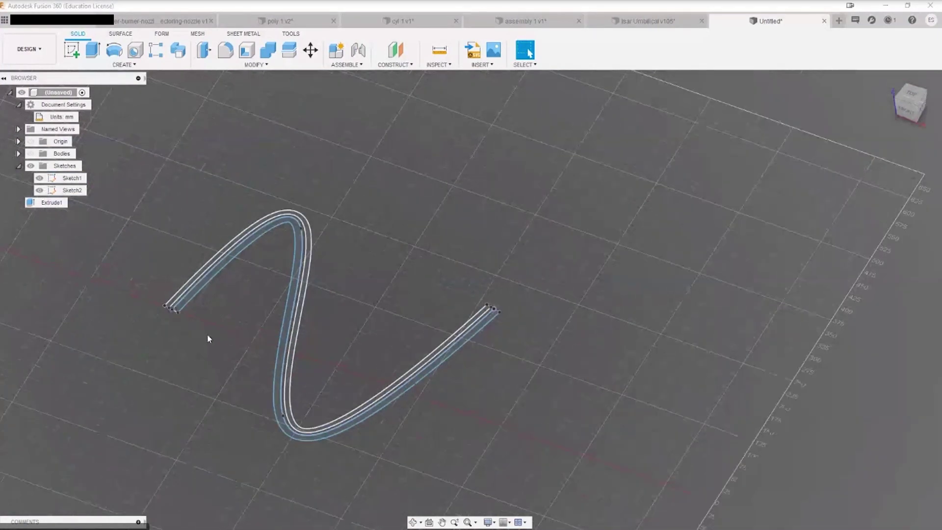
List the bodies in the browser and make the first strip's body visible.
{"action": "left_click", "coordinate": [18, 153]}
{"action": "left_click", "coordinate": [39, 166]}
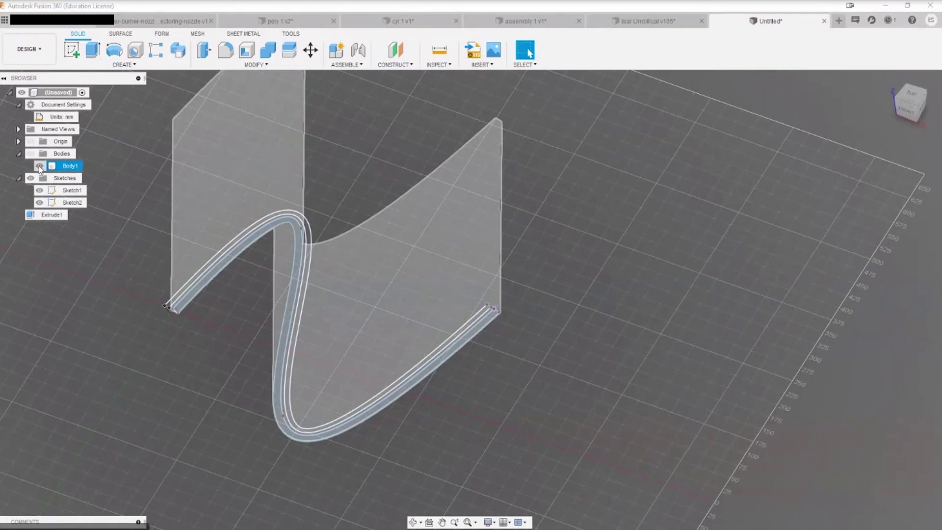
{"action": "left_click", "coordinate": [40, 166]}
{"action": "scroll", "coordinate": [202, 329], "scroll_direction": "up", "scroll_amount": 3}
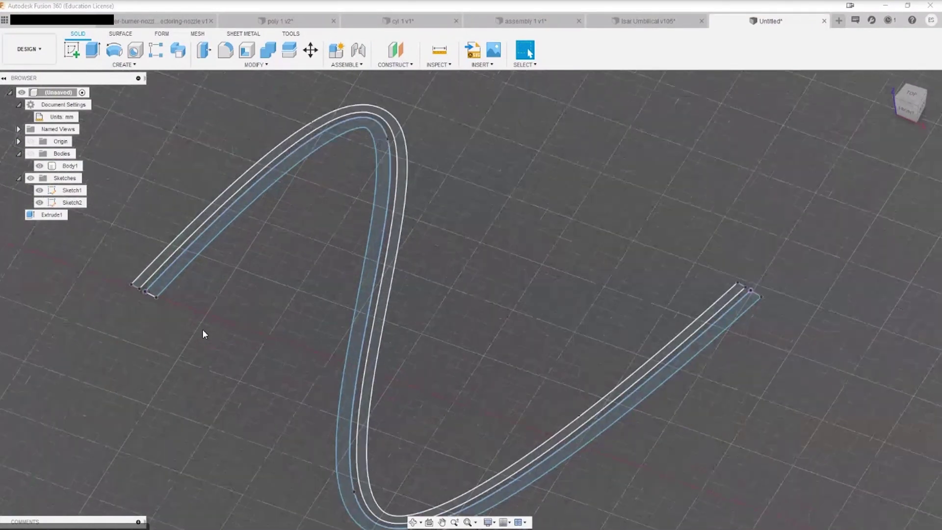
{"action": "key", "text": "e"}
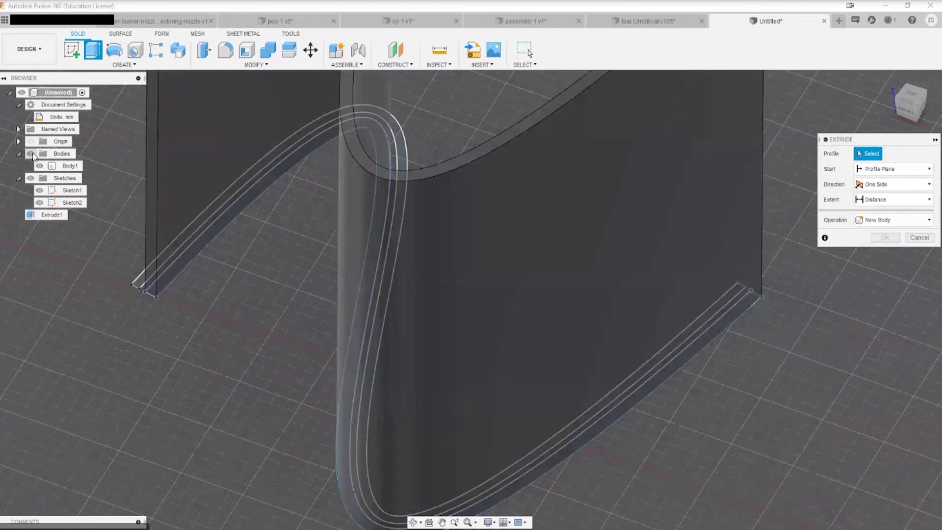
{"action": "left_click", "coordinate": [30, 154]}
Extrude the second strip's profile as a new body, from the profile plane up to the top face of the first strip.
{"action": "middle_click_drag", "start_coordinate": [228, 387], "coordinate": [408, 256], "text": "shift"}
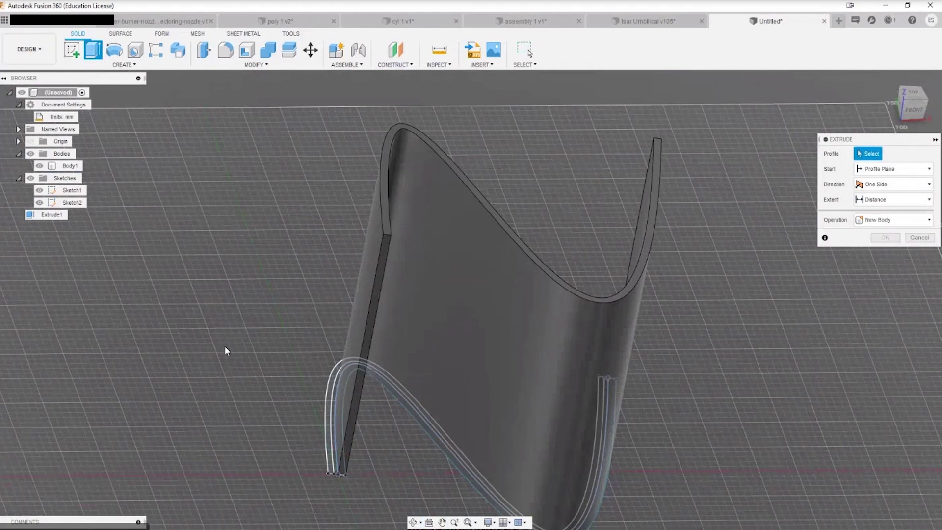
{"action": "left_click", "coordinate": [328, 420]}
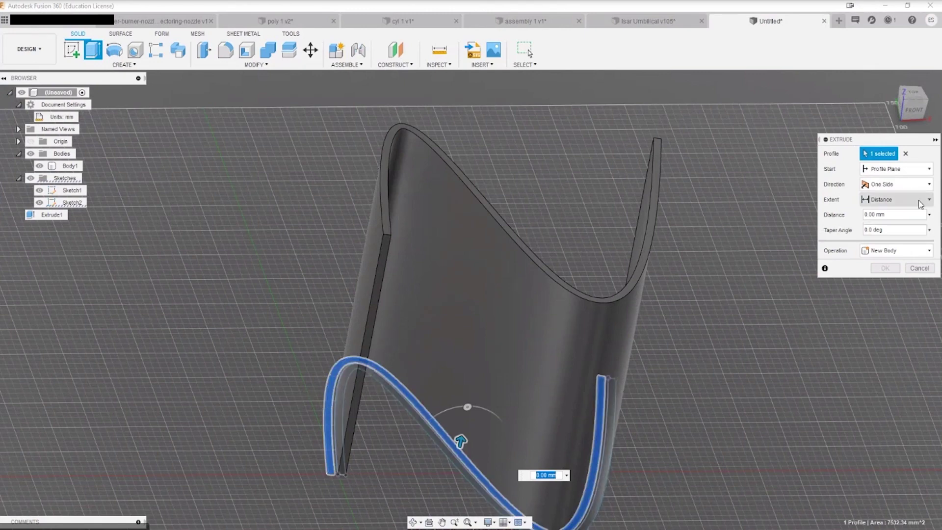
{"action": "left_click", "coordinate": [899, 168]}
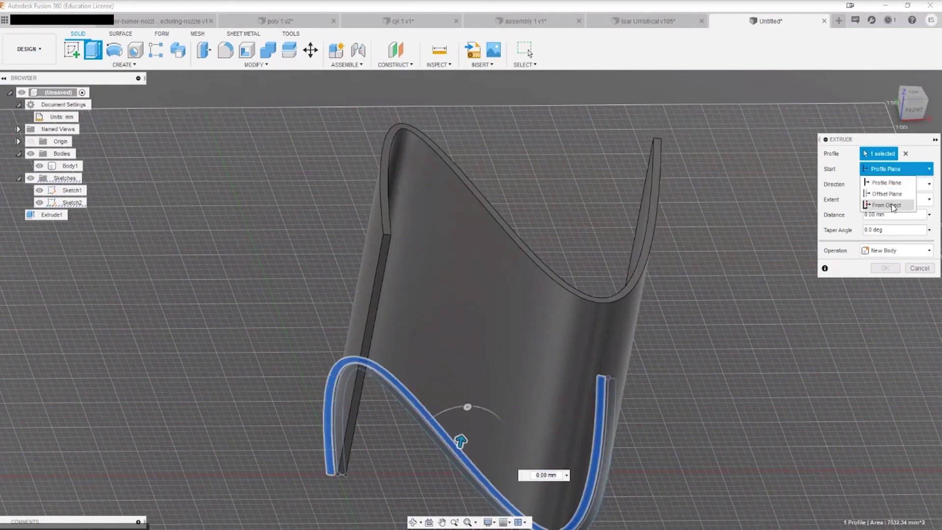
{"action": "left_click", "coordinate": [887, 183]}
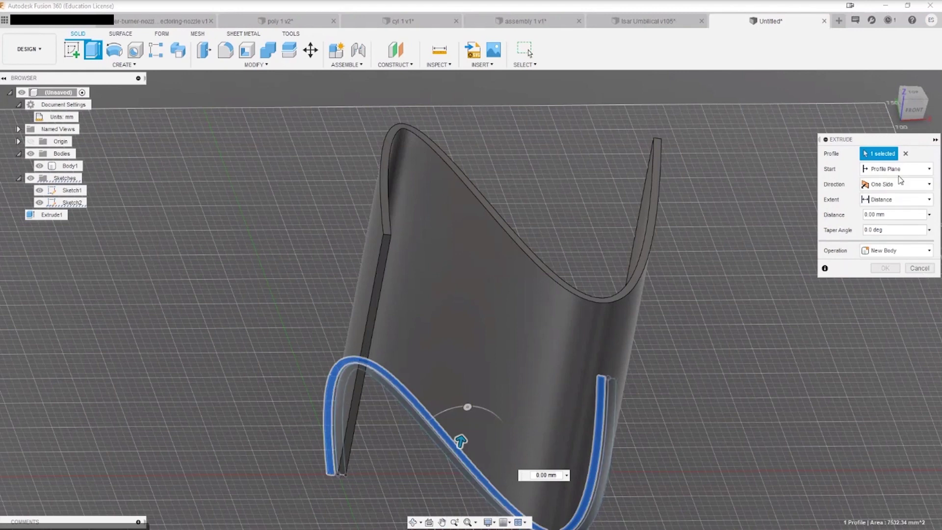
{"action": "left_click", "coordinate": [886, 201]}
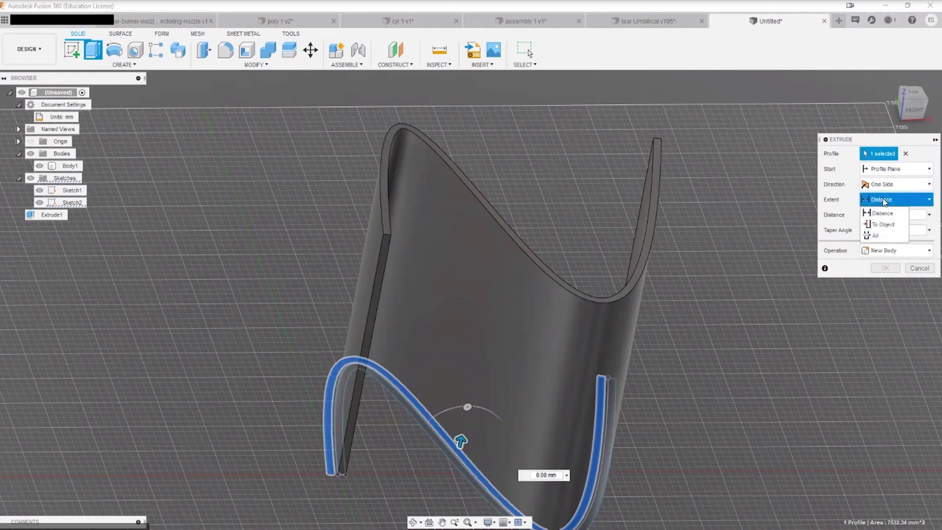
{"action": "left_click", "coordinate": [886, 226]}
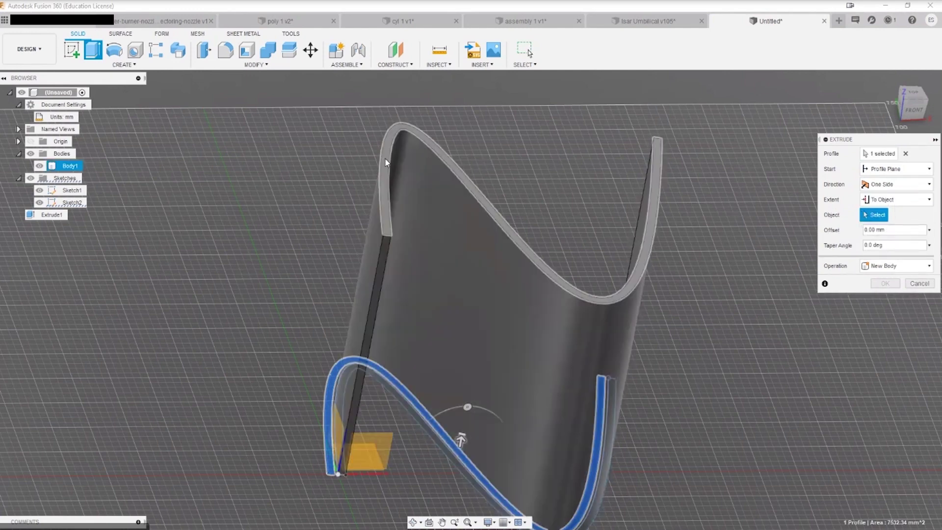
{"action": "left_click", "coordinate": [385, 160]}
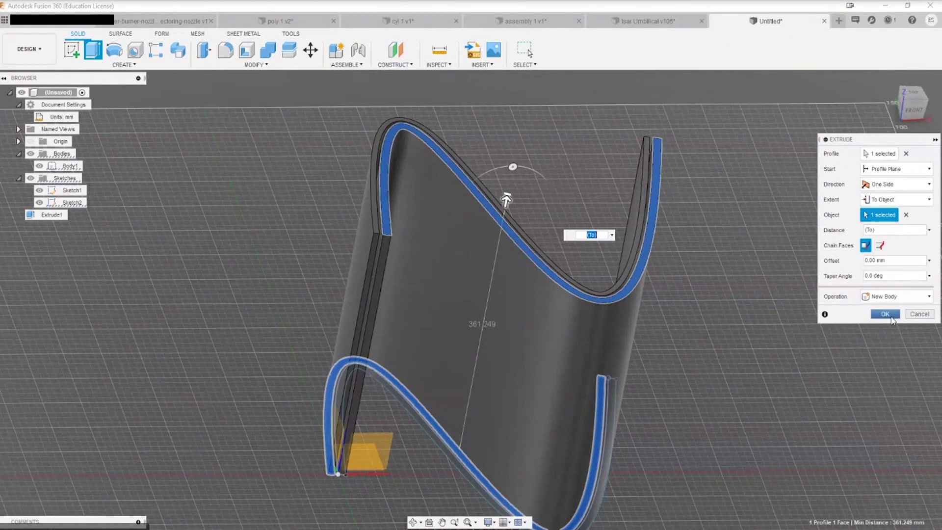
{"action": "left_click", "coordinate": [891, 318]}
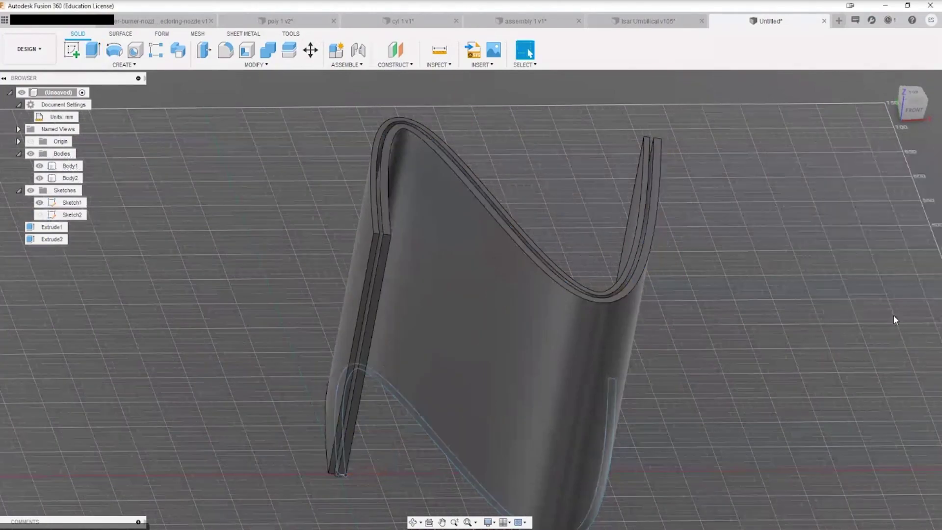
{"action": "middle_click_drag", "start_coordinate": [763, 319], "coordinate": [528, 275], "text": "shift"}
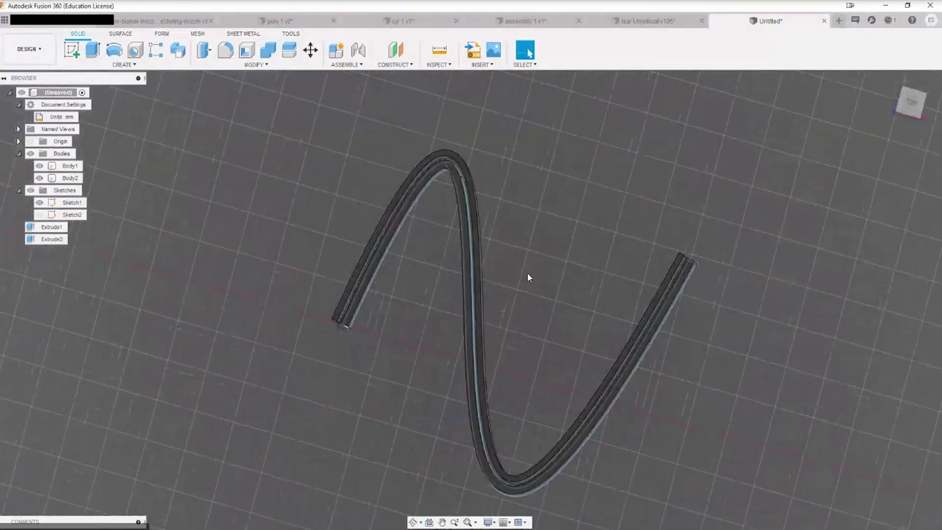
{"action": "middle_click_drag", "start_coordinate": [368, 277], "coordinate": [369, 339], "text": "shift"}
{"action": "key", "text": "Escape"}
{"action": "left_click", "coordinate": [369, 340]}
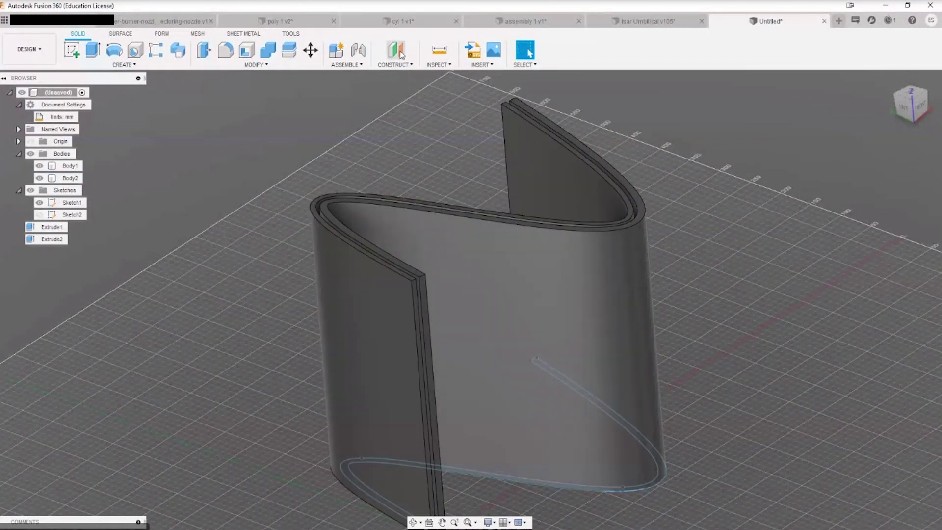
{"action": "left_click", "coordinate": [404, 65]}
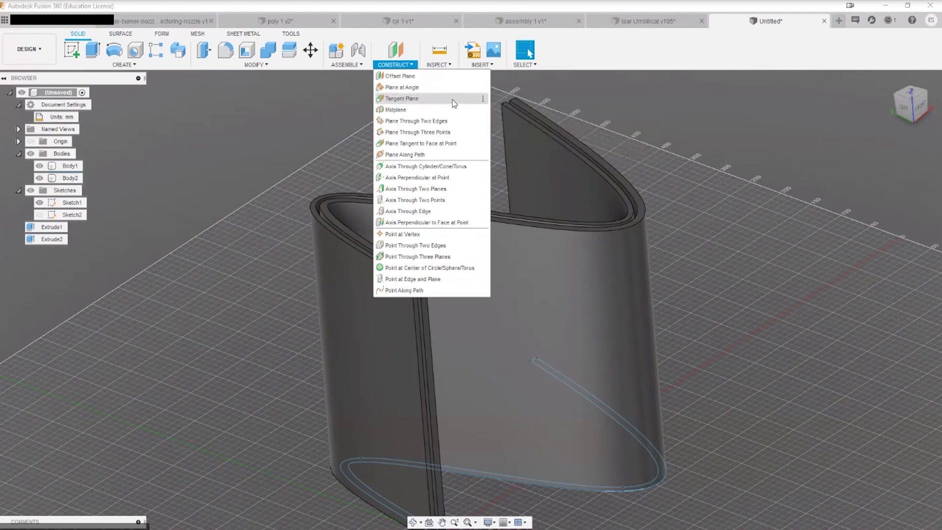
{"action": "left_click", "coordinate": [398, 99]}
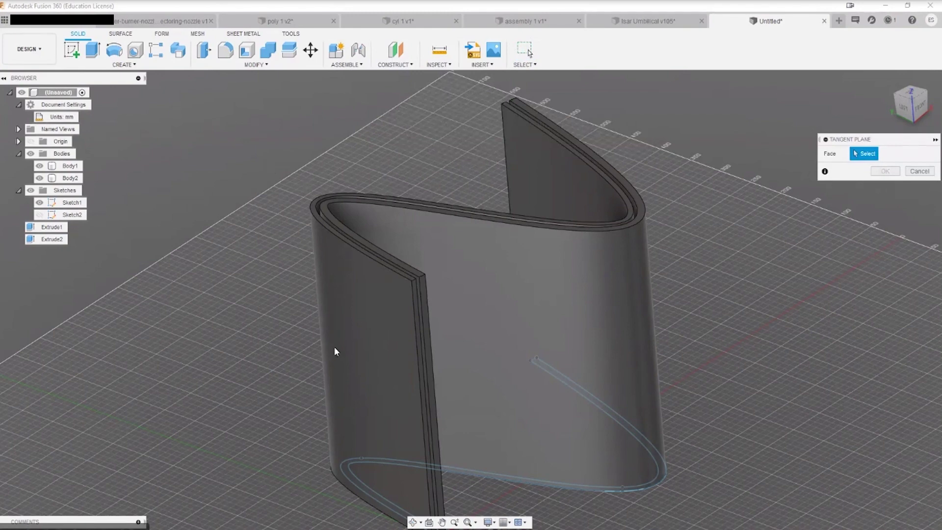
{"action": "middle_click_drag", "start_coordinate": [335, 347], "coordinate": [410, 345], "text": "shift"}
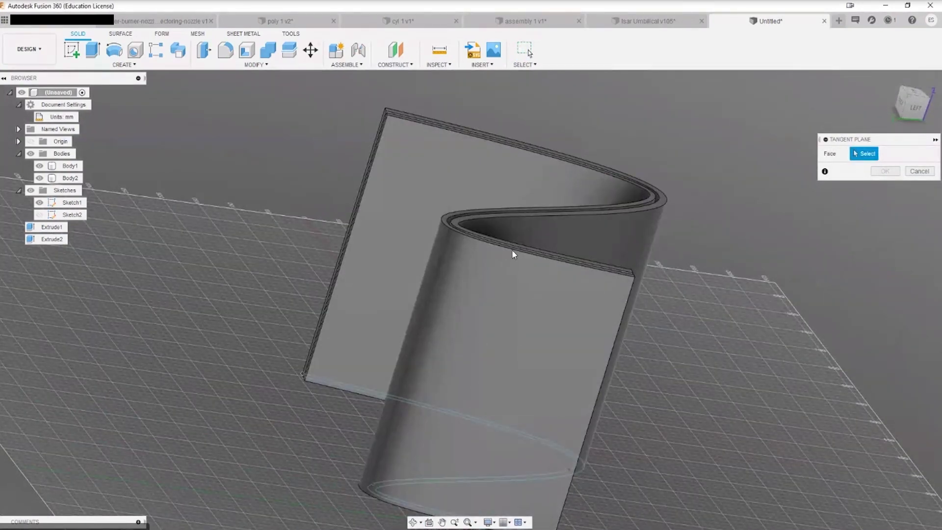
{"action": "left_click", "coordinate": [921, 172]}
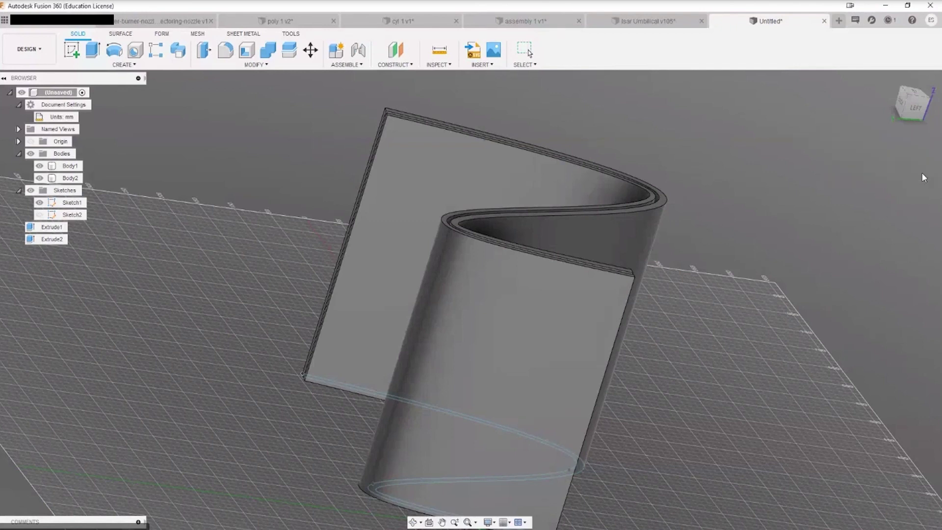
{"action": "left_click", "coordinate": [396, 65]}
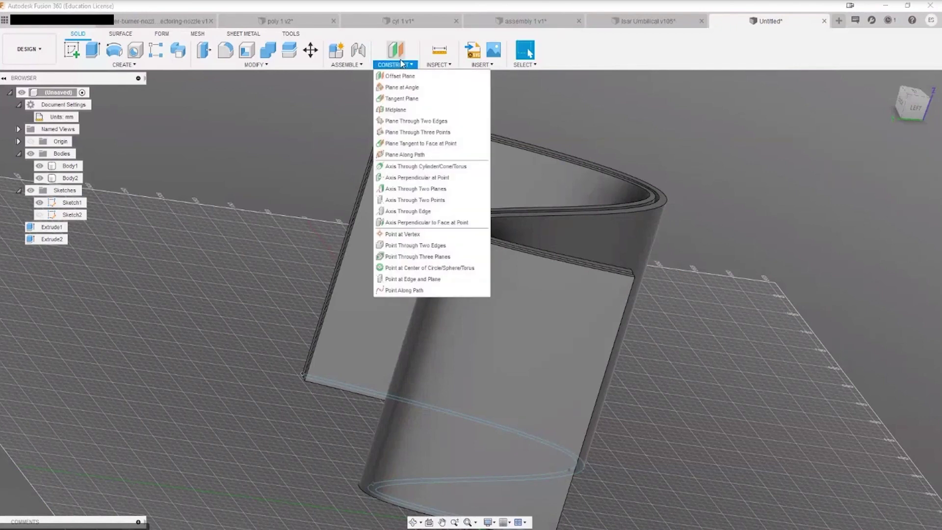
{"action": "left_click", "coordinate": [437, 146]}
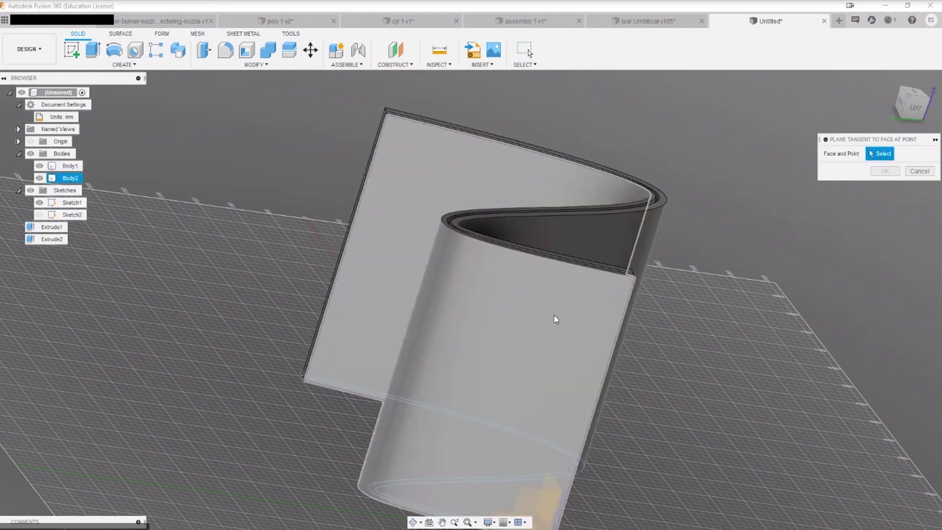
{"action": "left_click", "coordinate": [497, 339]}
{"action": "middle_click_drag", "start_coordinate": [518, 349], "coordinate": [502, 304], "text": "shift"}
{"action": "middle_click_drag", "start_coordinate": [410, 263], "coordinate": [368, 377], "text": "shift"}
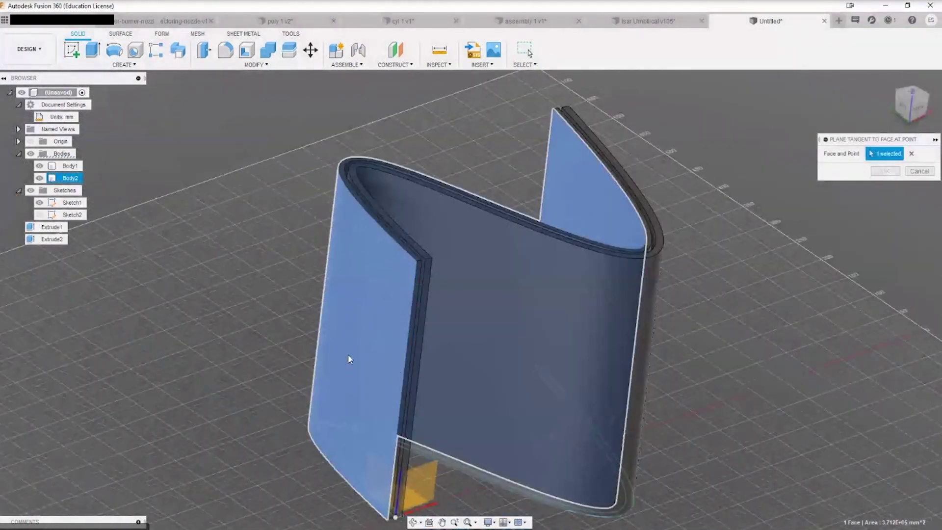
{"action": "left_click", "coordinate": [920, 171]}
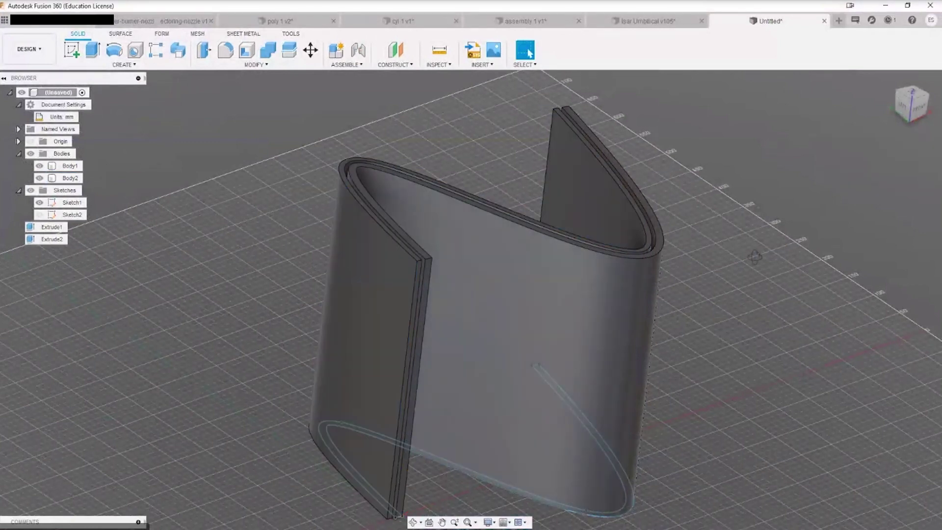
Construct a plane at an angle of -105 degrees through the vertical edge at the near end of the strips.
{"action": "middle_click_drag", "start_coordinate": [754, 257], "coordinate": [702, 238], "text": "shift"}
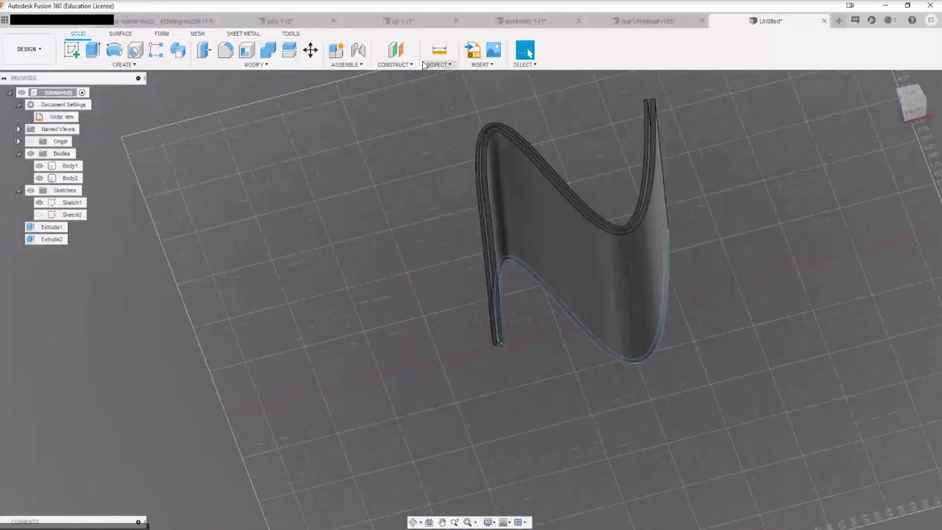
{"action": "left_click", "coordinate": [395, 64]}
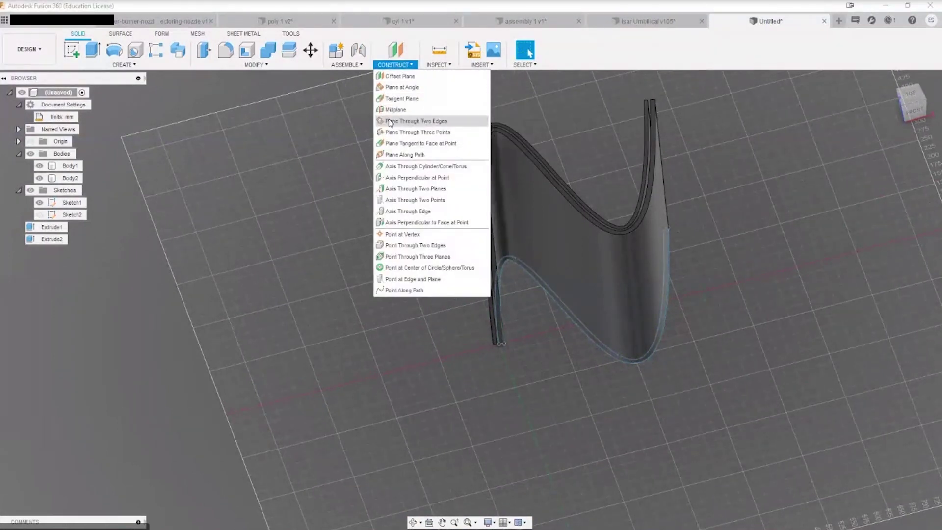
{"action": "left_click", "coordinate": [400, 87]}
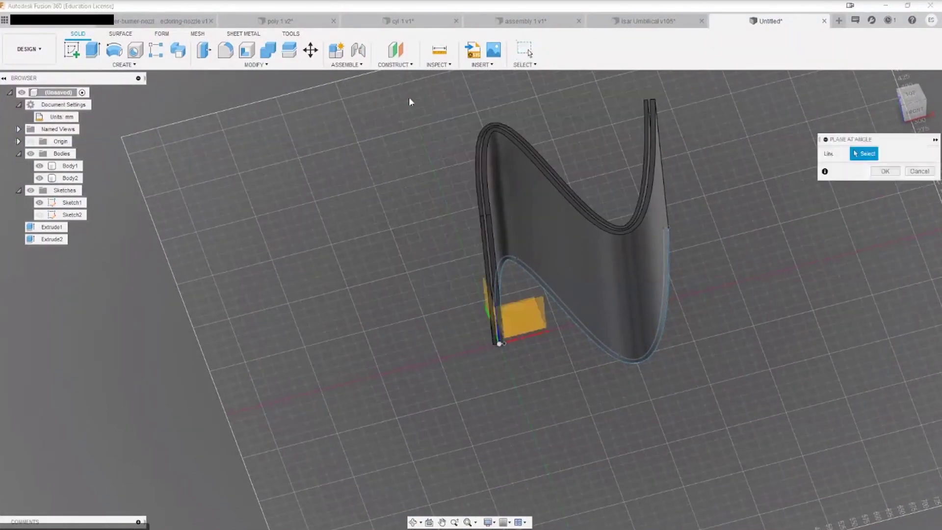
{"action": "middle_click_drag", "start_coordinate": [480, 233], "coordinate": [450, 226], "text": "shift"}
{"action": "scroll", "coordinate": [480, 178], "scroll_direction": "up", "scroll_amount": 3}
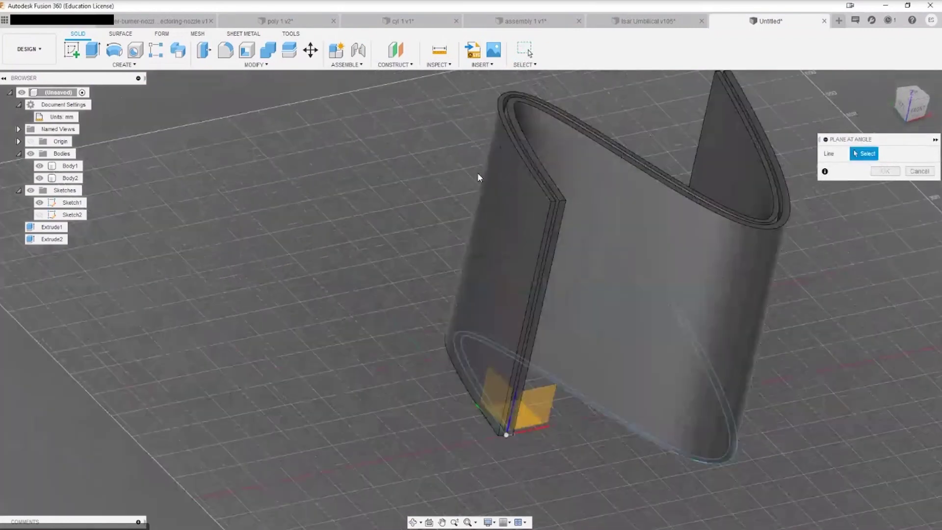
{"action": "left_click", "coordinate": [554, 228]}
{"action": "middle_click_drag", "start_coordinate": [553, 228], "coordinate": [493, 283], "text": "shift"}
{"action": "left_click_drag", "start_coordinate": [494, 282], "coordinate": [550, 327]}
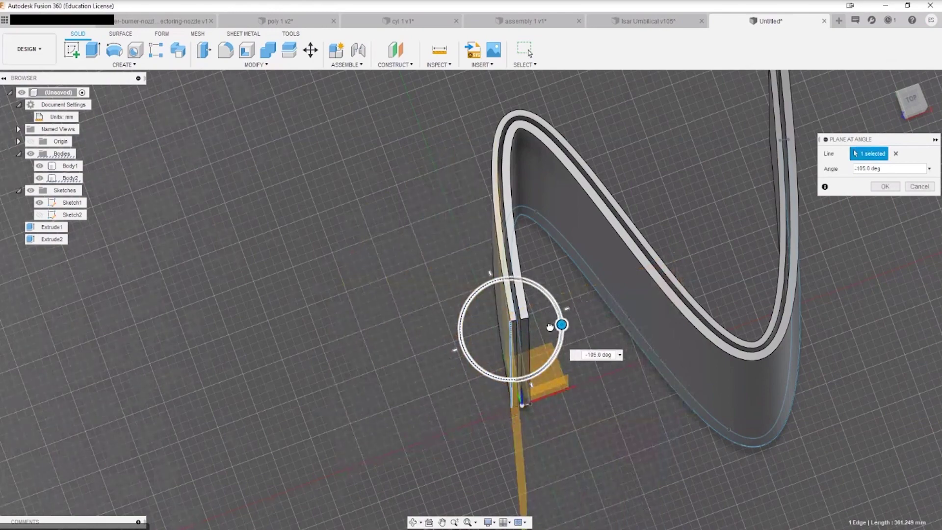
{"action": "scroll", "coordinate": [583, 386], "scroll_direction": "up", "scroll_amount": 5}
{"action": "middle_click_drag", "start_coordinate": [582, 387], "coordinate": [822, 222], "text": "shift"}
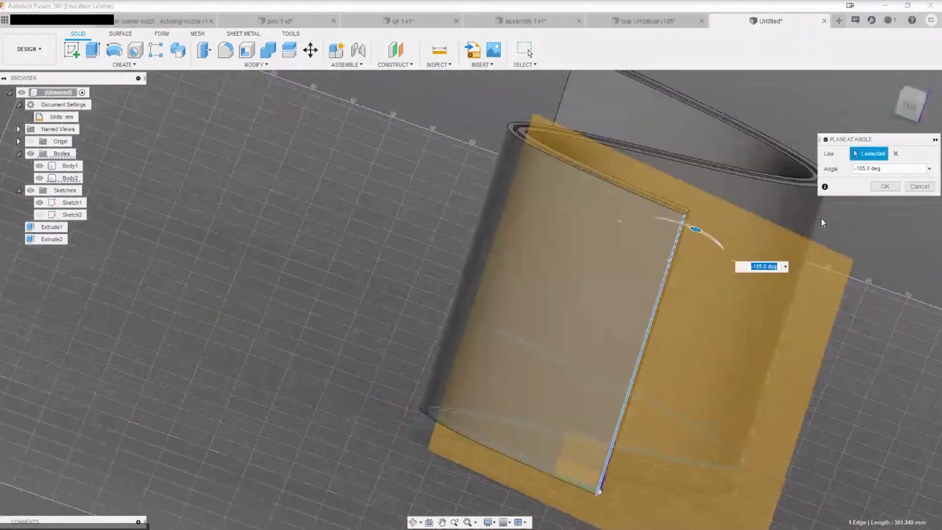
{"action": "left_click", "coordinate": [889, 187]}
Enlarge the displayed extents of the angled plane so it reaches well beyond both strips.
{"action": "middle_click_drag", "start_coordinate": [704, 175], "coordinate": [772, 252]}
{"action": "middle_click_drag", "start_coordinate": [480, 204], "coordinate": [641, 269], "text": "shift"}
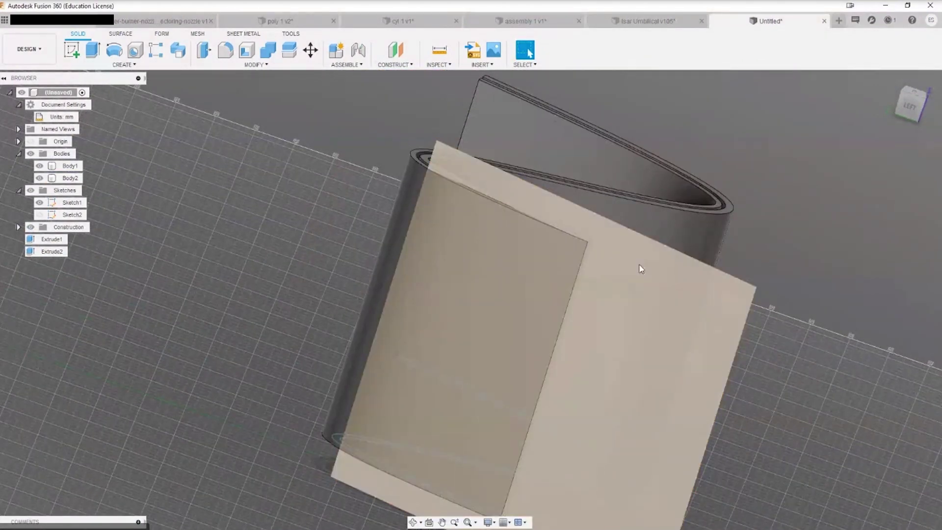
{"action": "left_click_drag", "start_coordinate": [441, 142], "coordinate": [201, 88]}
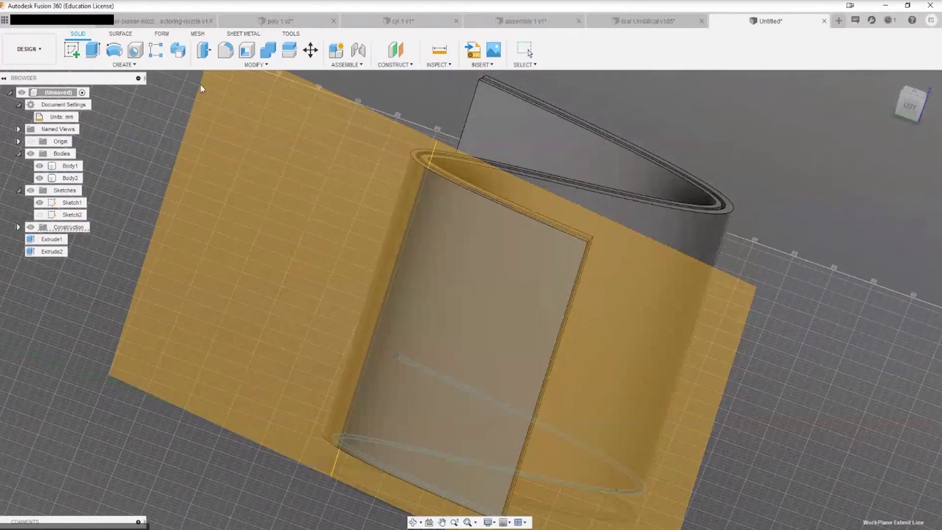
{"action": "scroll", "coordinate": [343, 259], "scroll_direction": "down", "scroll_amount": 6}
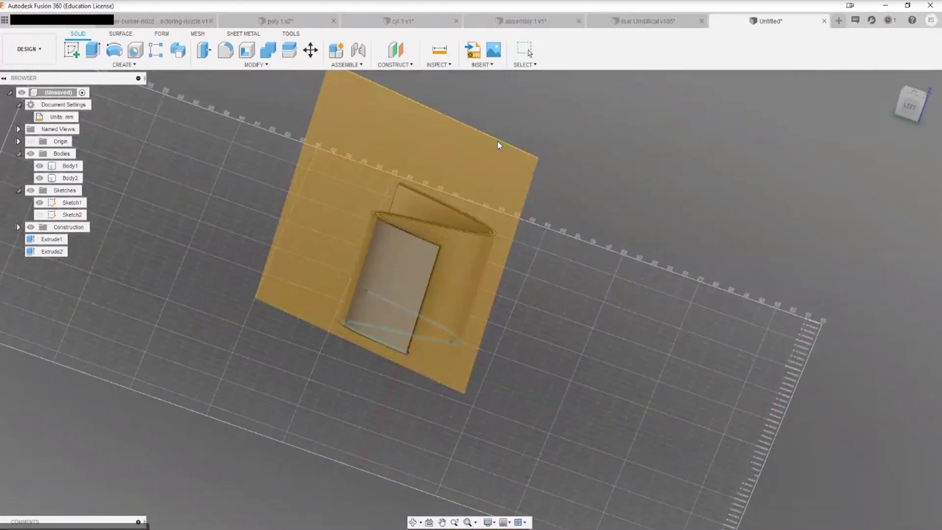
{"action": "left_click_drag", "start_coordinate": [420, 379], "coordinate": [393, 437]}
{"action": "middle_click_drag", "start_coordinate": [577, 347], "coordinate": [351, 261], "text": "shift"}
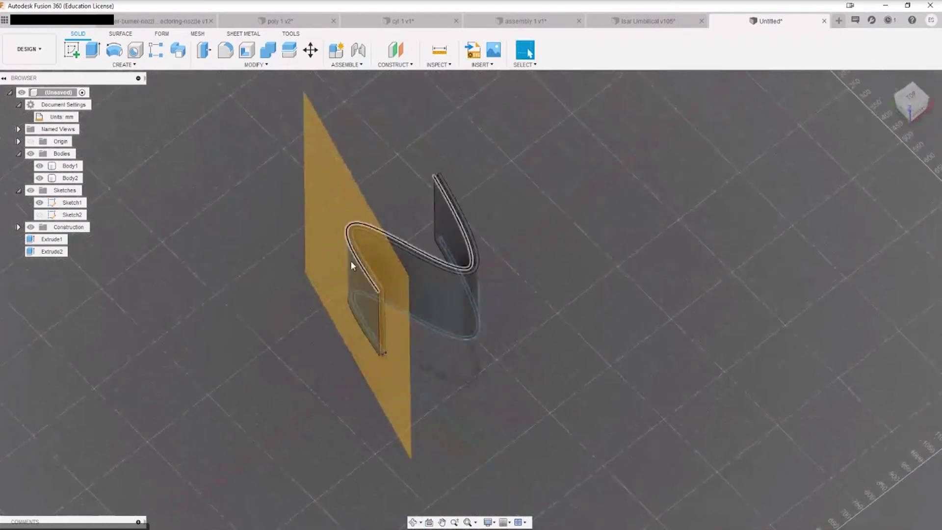
Construct a plane offset about -246 mm from the angled plane, on the outer side of the strips.
{"action": "left_click", "coordinate": [393, 53]}
{"action": "left_click", "coordinate": [352, 202]}
{"action": "left_click_drag", "start_coordinate": [357, 200], "coordinate": [288, 223]}
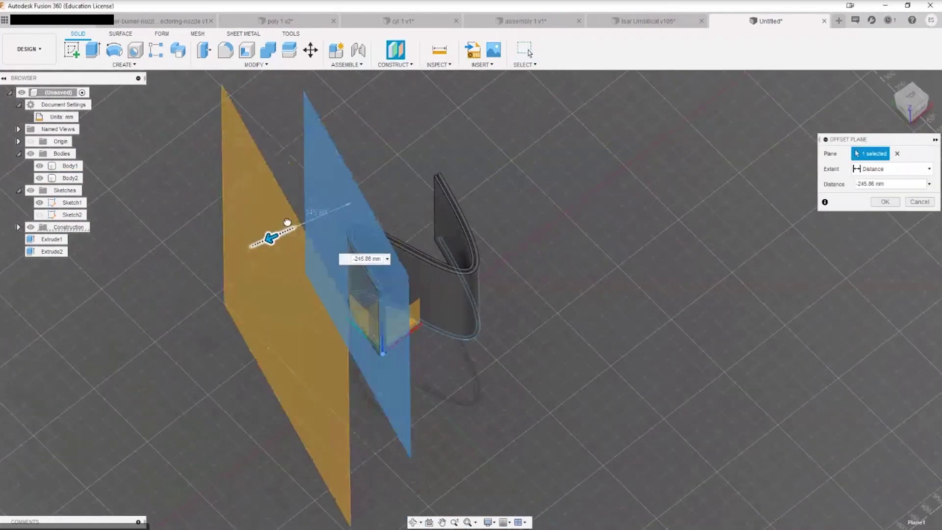
{"action": "left_click", "coordinate": [886, 202]}
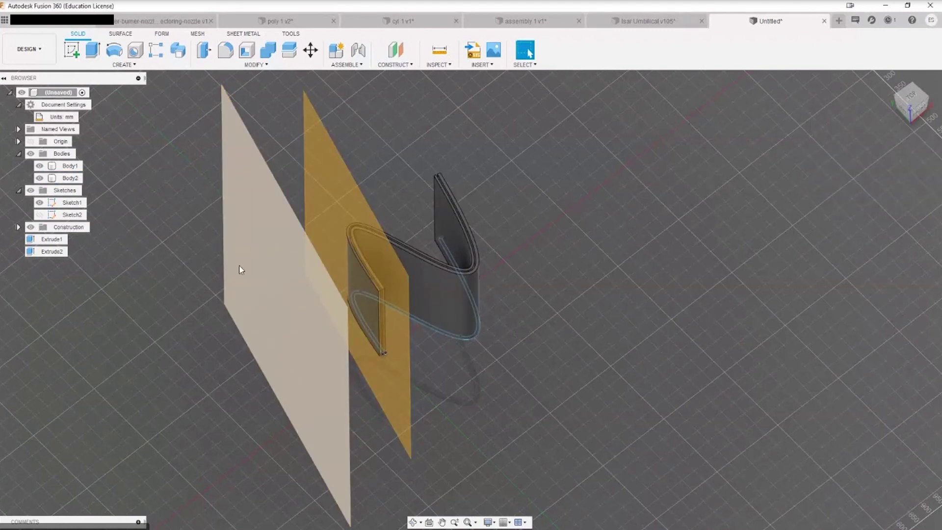
Delete the angled construction plane that passes through the near end of the strips.
{"action": "left_click", "coordinate": [330, 180]}
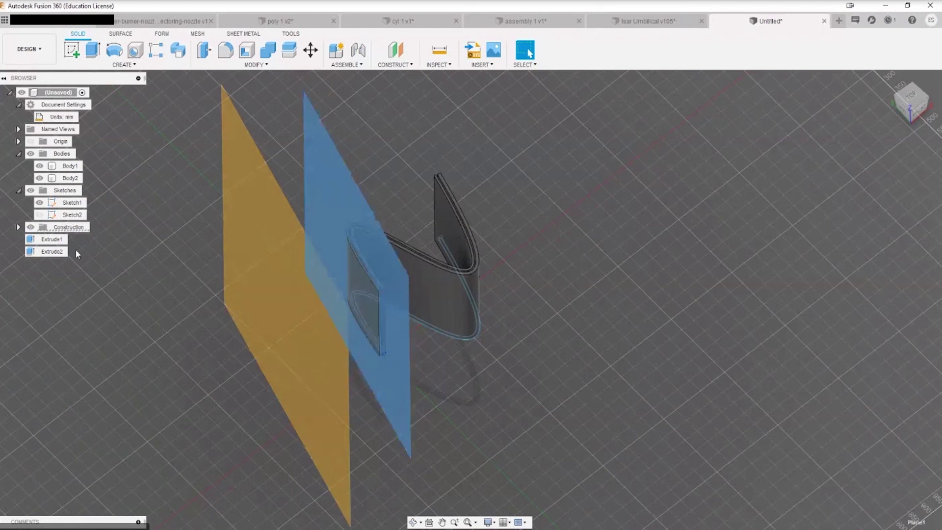
{"action": "left_click", "coordinate": [17, 227]}
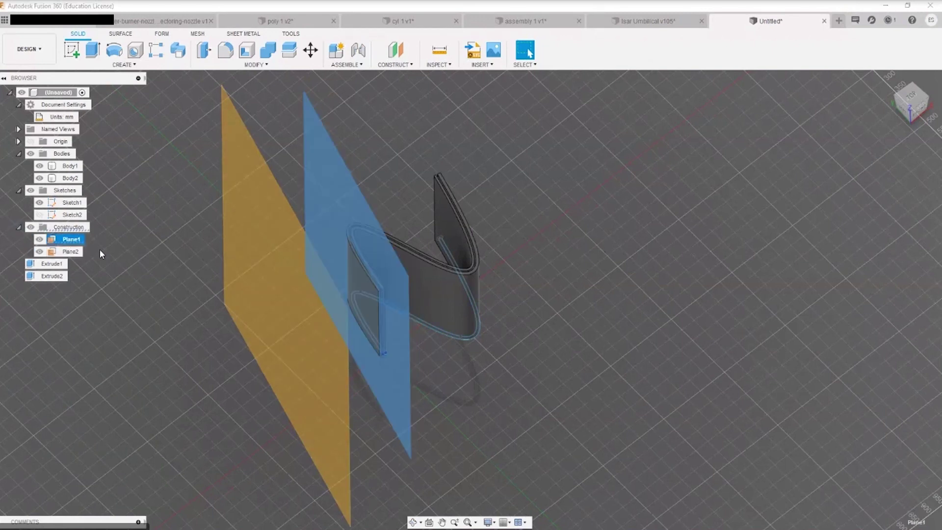
{"action": "key", "text": "Delete"}
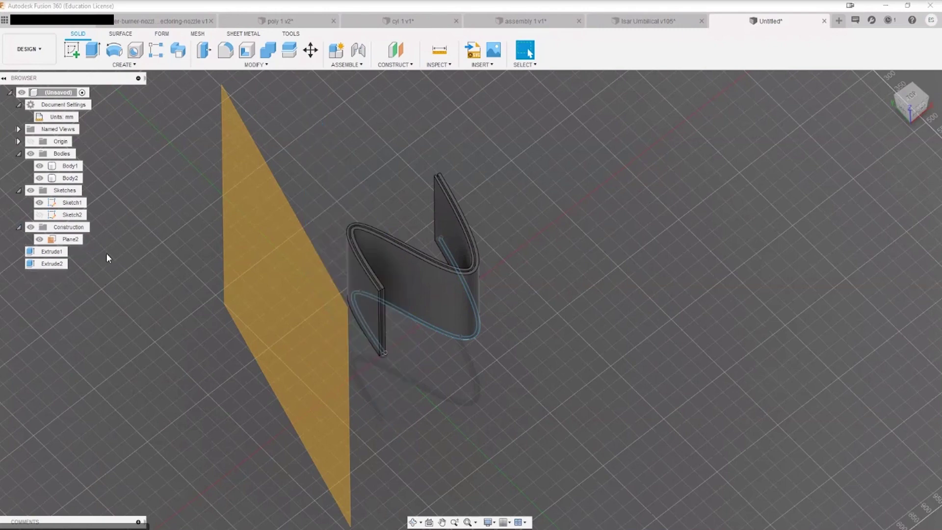
Start a sketch on the offset plane beside the strips and view it squarely from the left side.
{"action": "middle_click_drag", "start_coordinate": [444, 384], "coordinate": [381, 274], "text": "shift"}
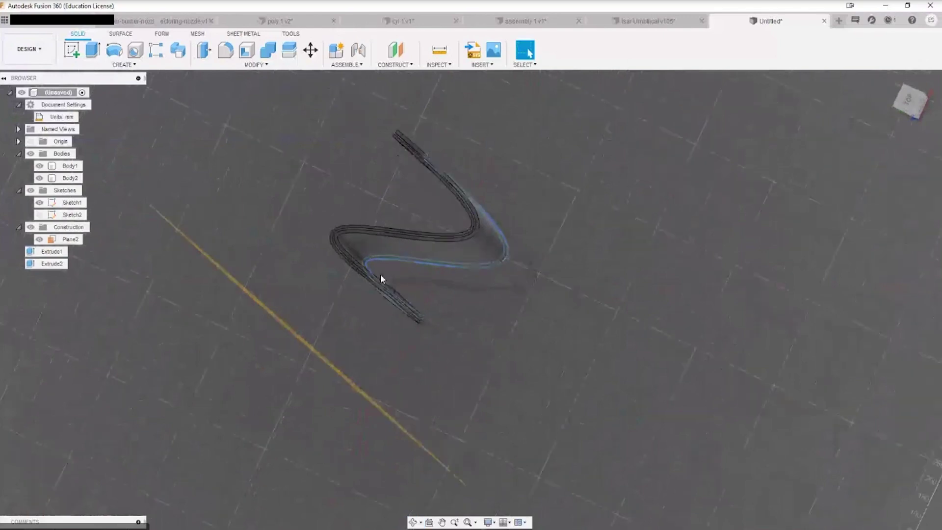
{"action": "scroll", "coordinate": [373, 276], "scroll_direction": "up", "scroll_amount": 6}
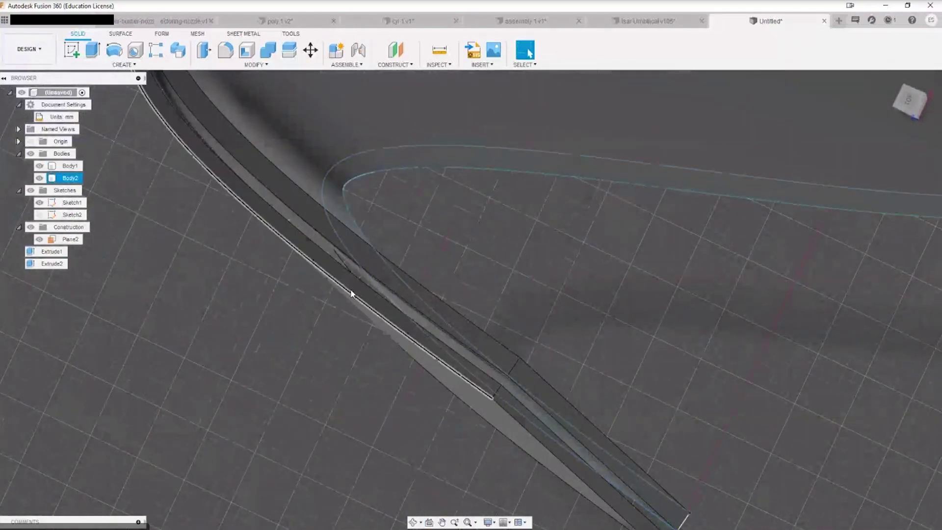
{"action": "left_click", "coordinate": [351, 288]}
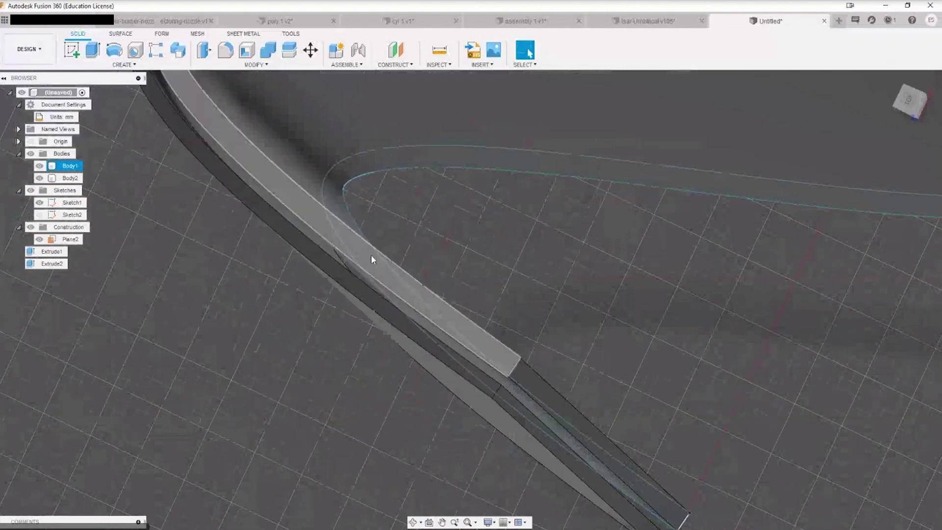
{"action": "scroll", "coordinate": [343, 294], "scroll_direction": "down", "scroll_amount": 5}
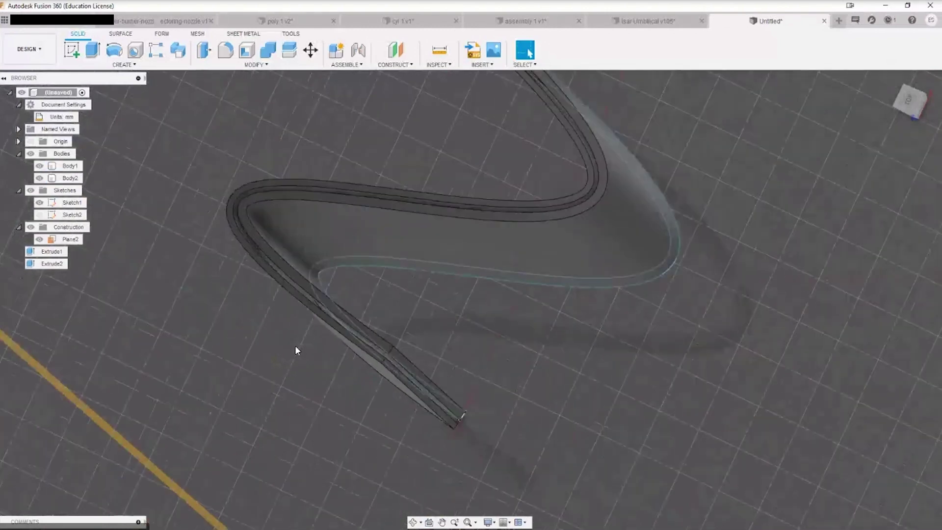
{"action": "mouse_move", "coordinate": [295, 346]}
{"action": "middle_mouse_down", "text": "shift"}
{"action": "mouse_move", "coordinate": [357, 284]}
{"action": "mouse_move", "coordinate": [385, 275]}
{"action": "mouse_move", "coordinate": [326, 329]}
{"action": "mouse_move", "coordinate": [367, 359]}
{"action": "mouse_move", "coordinate": [379, 305]}
{"action": "mouse_move", "coordinate": [523, 274]}
{"action": "middle_mouse_up", "text": "shift"}
{"action": "left_click", "coordinate": [73, 51]}
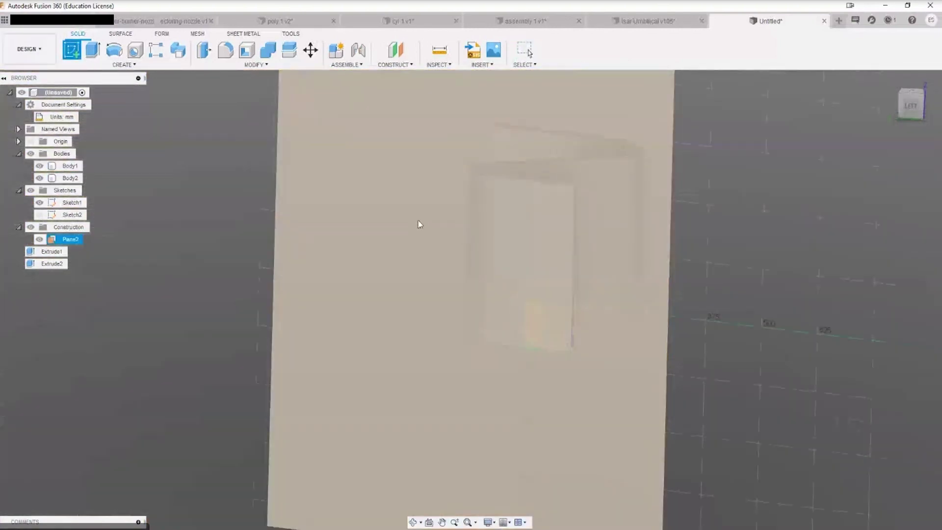
{"action": "left_click", "coordinate": [421, 226]}
{"action": "mouse_move", "coordinate": [658, 296]}
{"action": "middle_mouse_down", "text": "shift"}
{"action": "mouse_move", "coordinate": [657, 260]}
{"action": "mouse_move", "coordinate": [680, 275]}
{"action": "mouse_move", "coordinate": [673, 279]}
{"action": "middle_mouse_up", "text": "shift"}
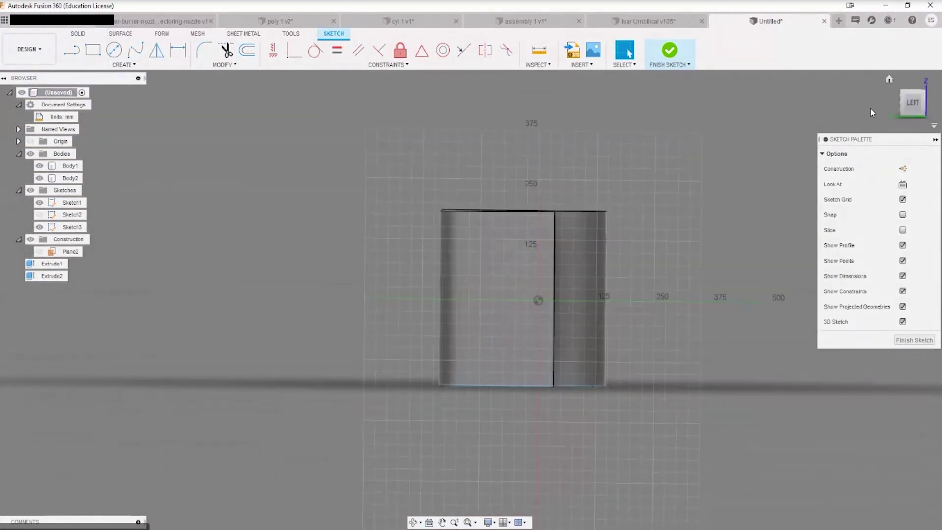
{"action": "left_click", "coordinate": [902, 107]}
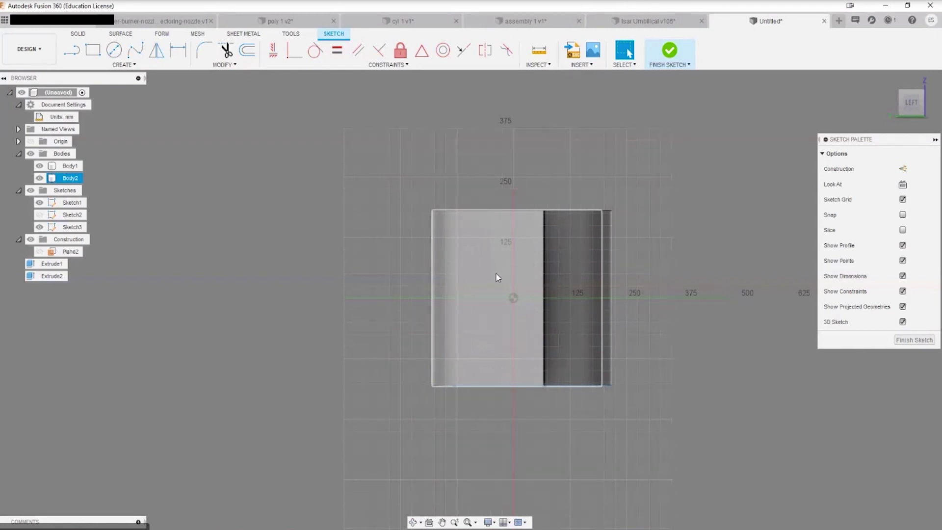
{"action": "scroll", "coordinate": [497, 278], "scroll_direction": "up", "scroll_amount": 5}
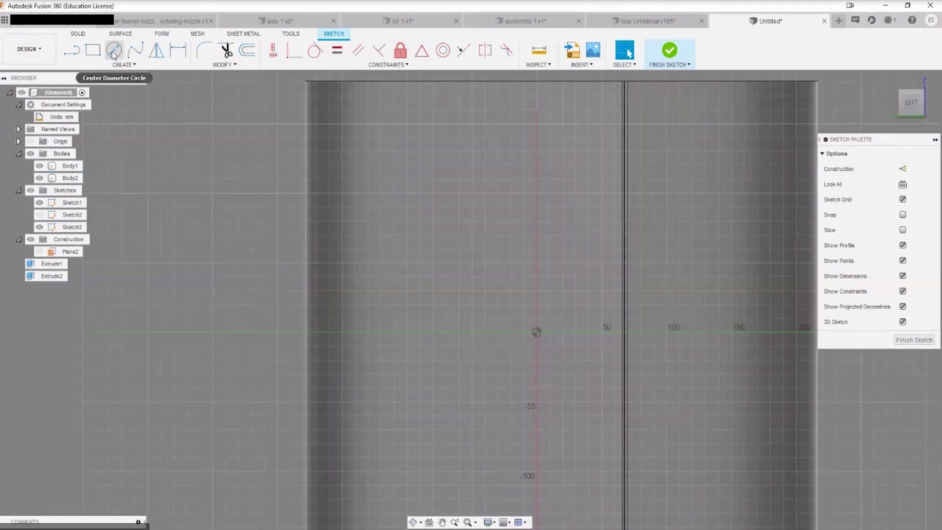
Sketch a centre-diameter circle about 38 mm across over the upper part of the outer strip's end section.
{"action": "left_click", "coordinate": [114, 51]}
{"action": "left_click", "coordinate": [452, 181]}
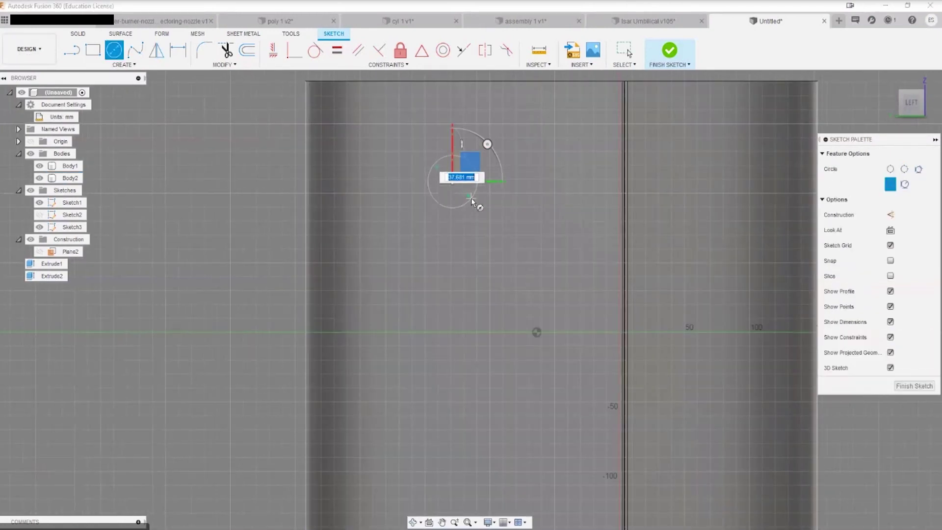
{"action": "left_click", "coordinate": [471, 198]}
{"action": "key", "text": "Escape"}
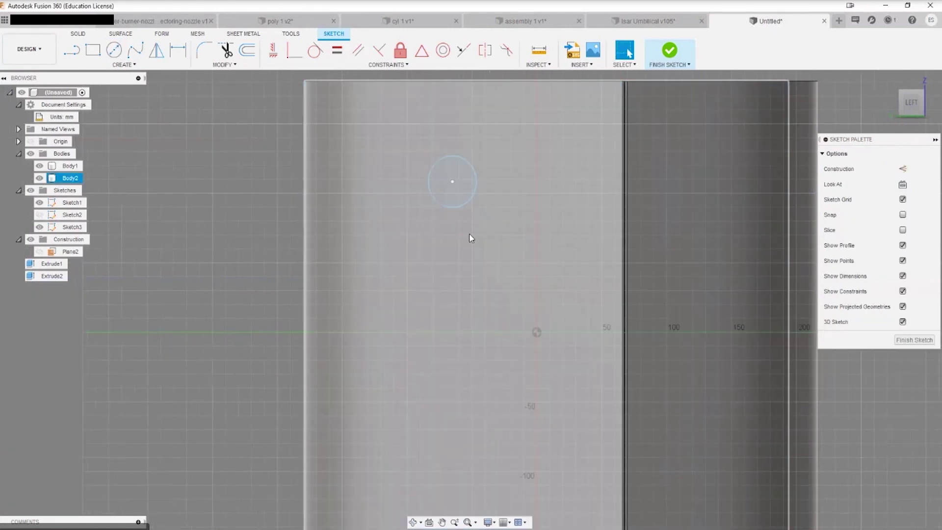
Try to dimension the circle's centre from the sketch origin, then leave the sketch and discard the circle.
{"action": "key", "text": "d"}
{"action": "left_click", "coordinate": [452, 182]}
{"action": "left_click", "coordinate": [537, 333]}
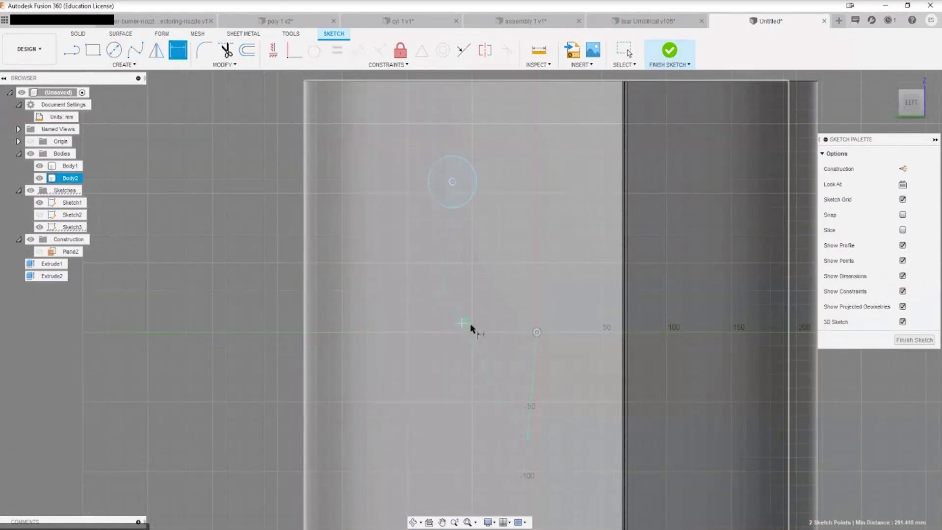
{"action": "scroll", "coordinate": [527, 267], "scroll_direction": "down", "scroll_amount": 5}
{"action": "mouse_move", "coordinate": [528, 267]}
{"action": "middle_mouse_down", "text": "shift"}
{"action": "mouse_move", "coordinate": [530, 295]}
{"action": "mouse_move", "coordinate": [569, 314]}
{"action": "mouse_move", "coordinate": [530, 299]}
{"action": "mouse_move", "coordinate": [501, 404]}
{"action": "mouse_move", "coordinate": [496, 361]}
{"action": "mouse_move", "coordinate": [497, 423]}
{"action": "middle_mouse_up", "text": "shift"}
{"action": "middle_click_drag", "start_coordinate": [532, 301], "coordinate": [532, 306], "text": "shift"}
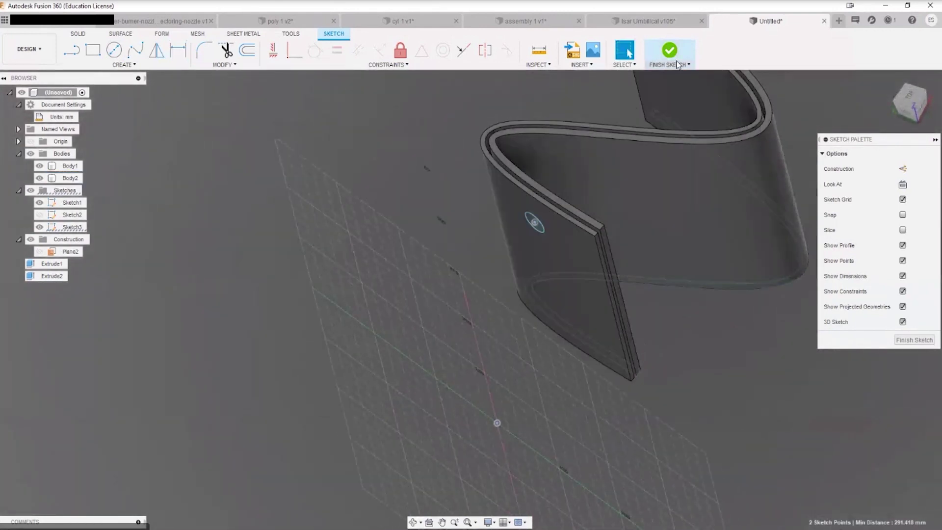
{"action": "left_click", "coordinate": [929, 340]}
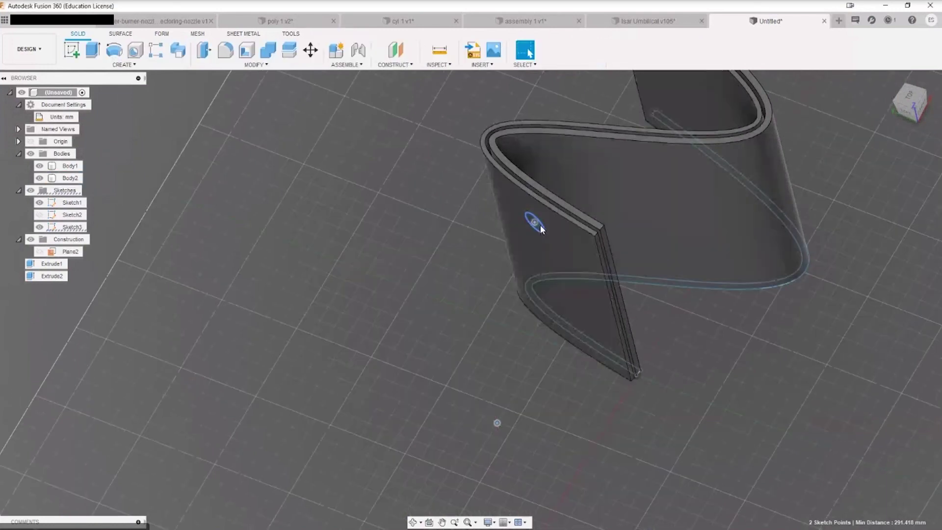
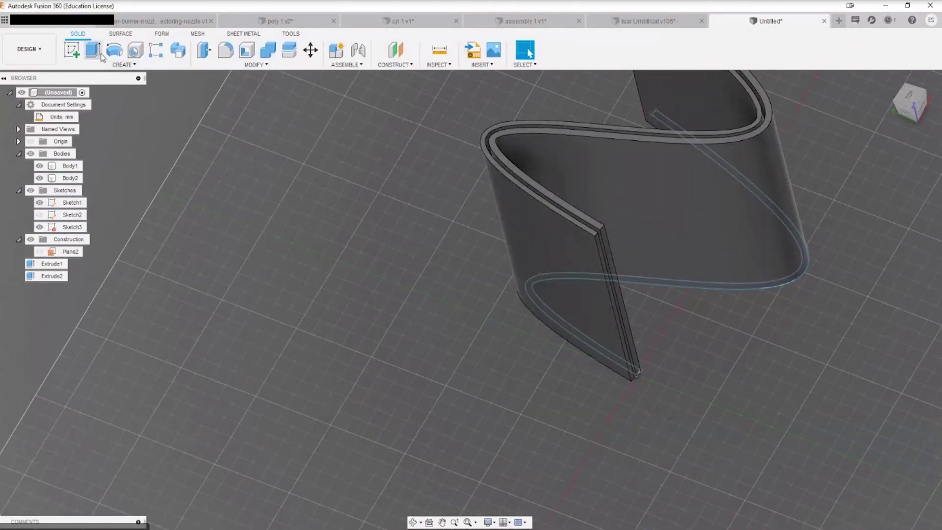
Show the offset plane again and start a new sketch on it.
{"action": "left_click", "coordinate": [39, 251]}
{"action": "left_click", "coordinate": [70, 252]}
{"action": "left_click", "coordinate": [72, 49]}
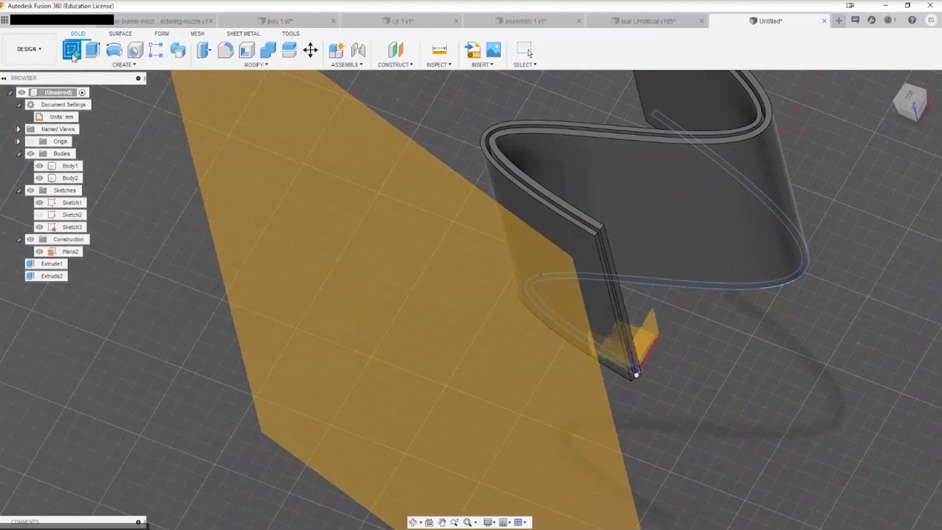
{"action": "left_click", "coordinate": [416, 258]}
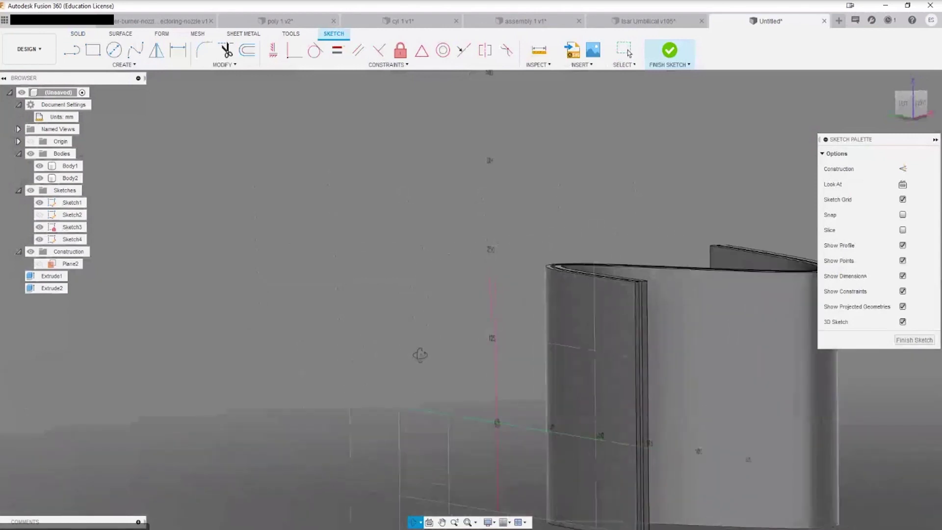
Sketch a circle about 60 mm in diameter on the offset plane, above the sketch origin.
{"action": "key", "text": "c"}
{"action": "middle_click_drag", "start_coordinate": [373, 286], "coordinate": [476, 302], "text": "shift"}
{"action": "left_click", "coordinate": [466, 299]}
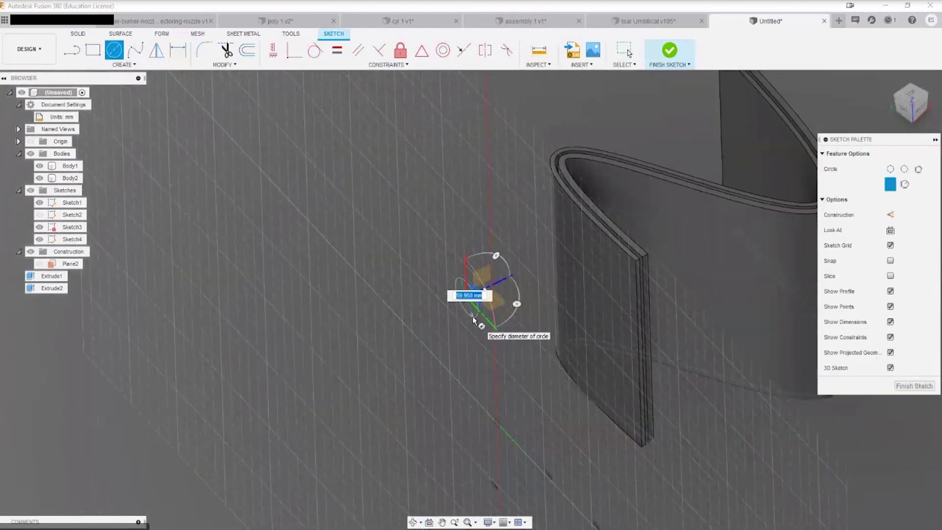
{"action": "left_click", "coordinate": [479, 316]}
{"action": "key", "text": "Escape"}
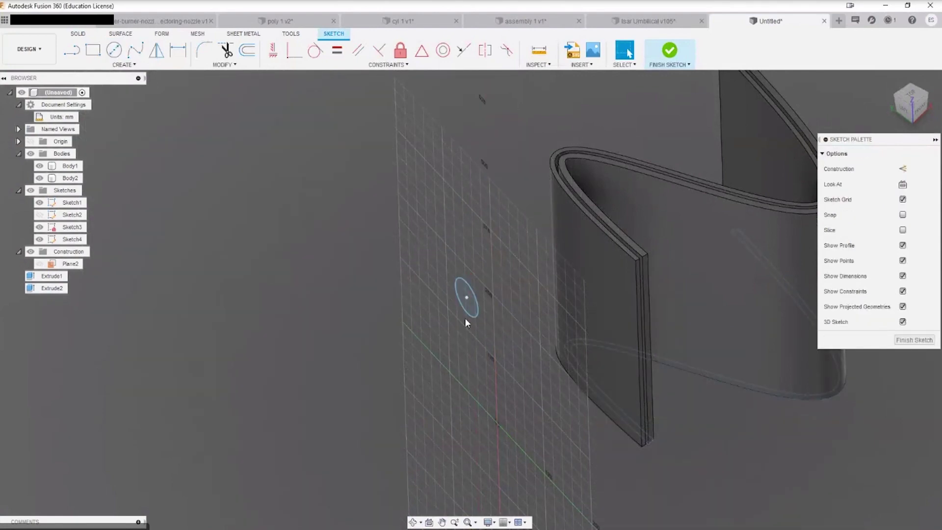
Dimension the circle's diameter as 15 mm.
{"action": "key", "text": "d"}
{"action": "left_click", "coordinate": [477, 304]}
{"action": "left_click", "coordinate": [490, 298]}
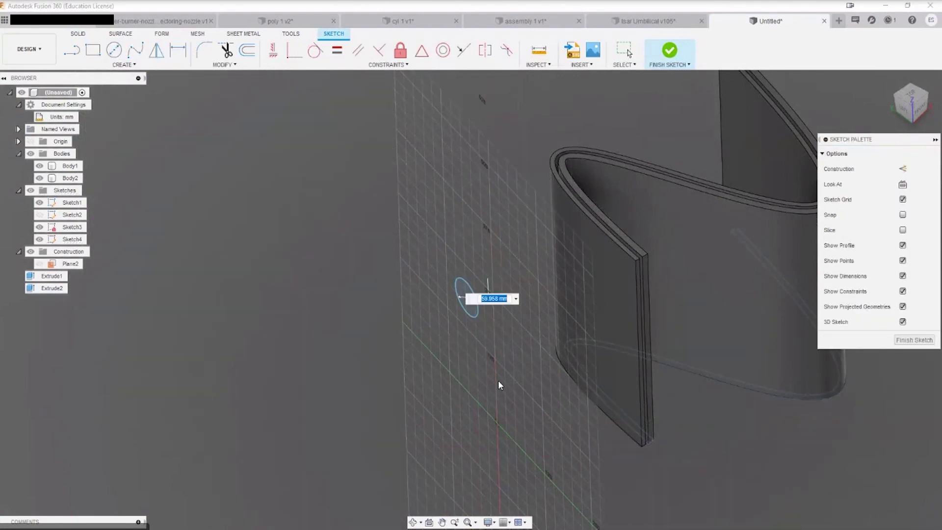
{"action": "middle_click_drag", "start_coordinate": [499, 386], "coordinate": [525, 388], "text": "shift"}
{"action": "type", "text": "25"}
{"action": "key", "text": "Return"}
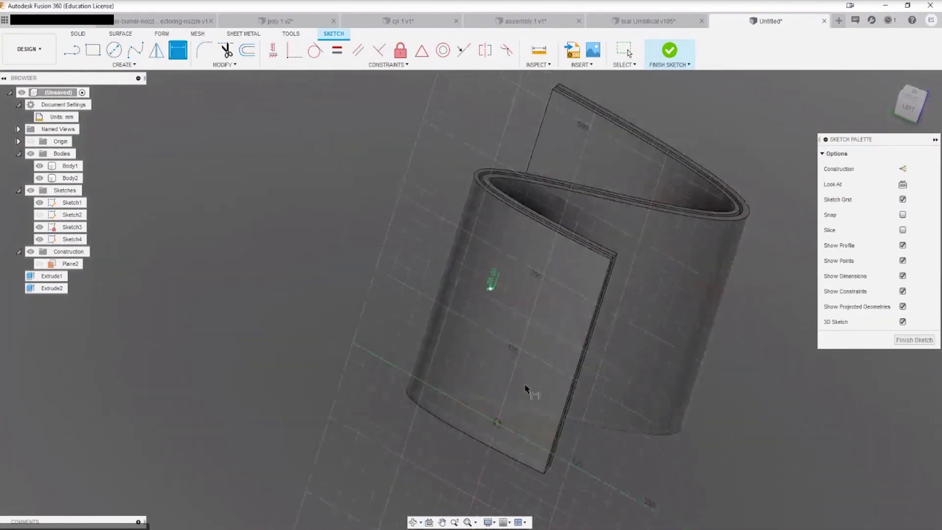
{"action": "scroll", "coordinate": [496, 299], "scroll_direction": "up", "scroll_amount": 10}
{"action": "left_click", "coordinate": [490, 271]}
{"action": "left_click", "coordinate": [503, 261]}
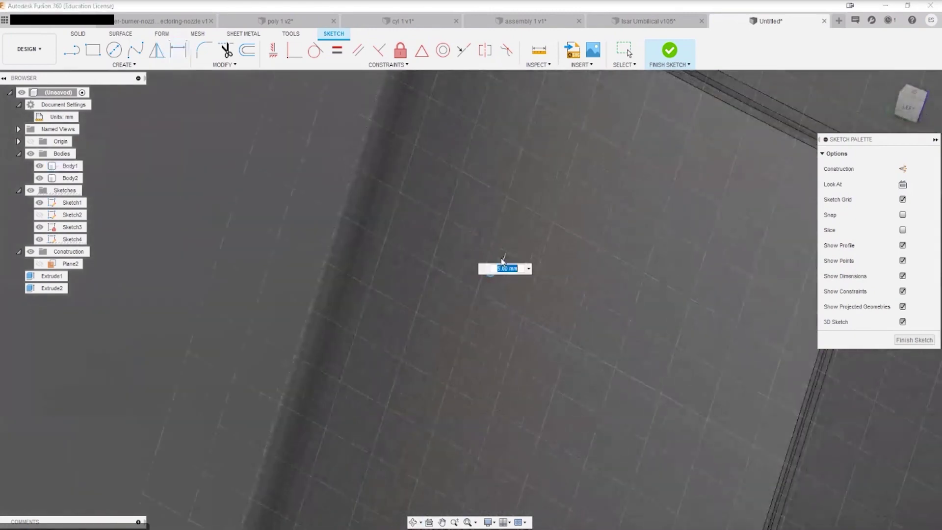
{"action": "key", "text": "Return"}
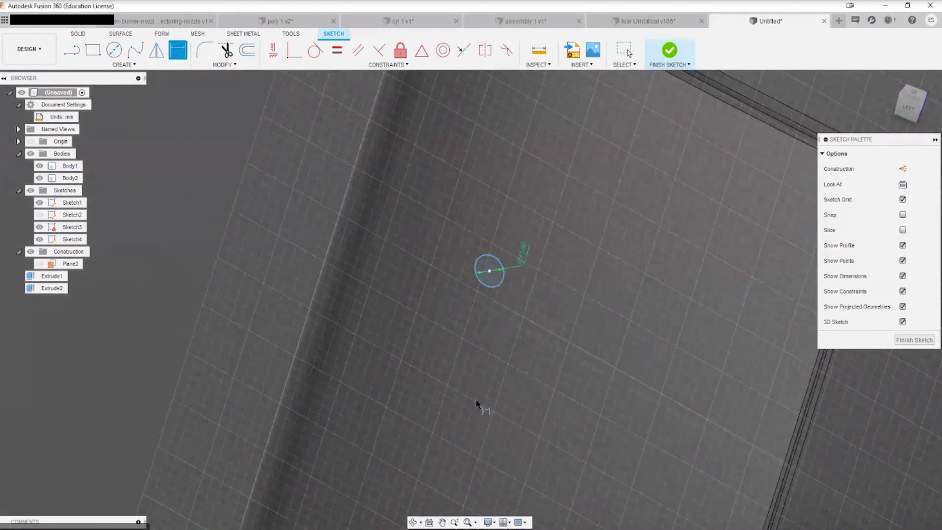
Dimension the horizontal distance between the circle's centre and the sketch origin as 50 mm.
{"action": "scroll", "coordinate": [480, 406], "scroll_direction": "down", "scroll_amount": 5}
{"action": "middle_click_drag", "start_coordinate": [488, 364], "coordinate": [524, 350], "text": "shift"}
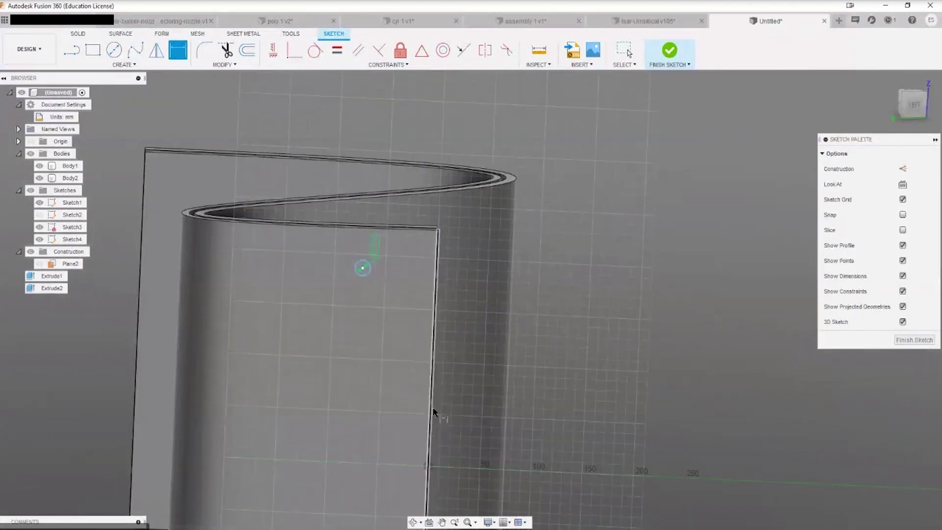
{"action": "middle_click_drag", "start_coordinate": [431, 410], "coordinate": [360, 437], "text": "shift"}
{"action": "key", "text": "d"}
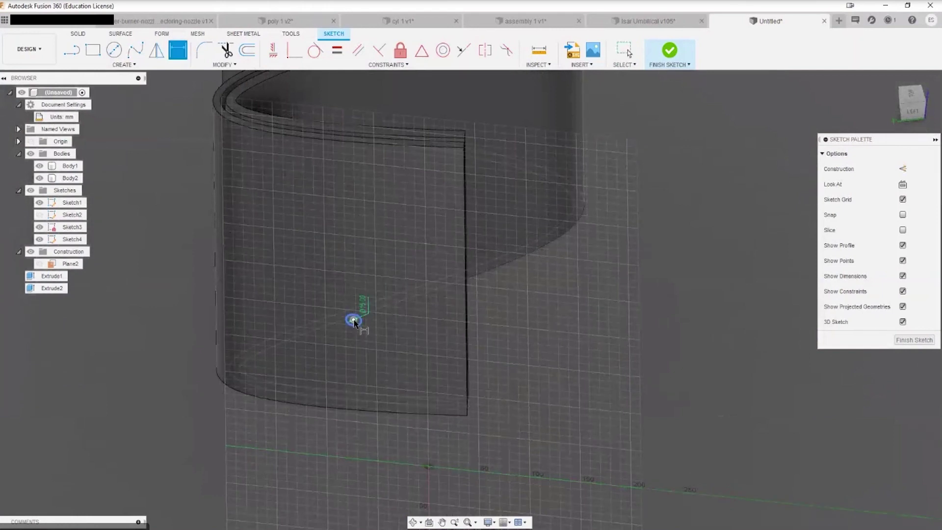
{"action": "left_click", "coordinate": [353, 321]}
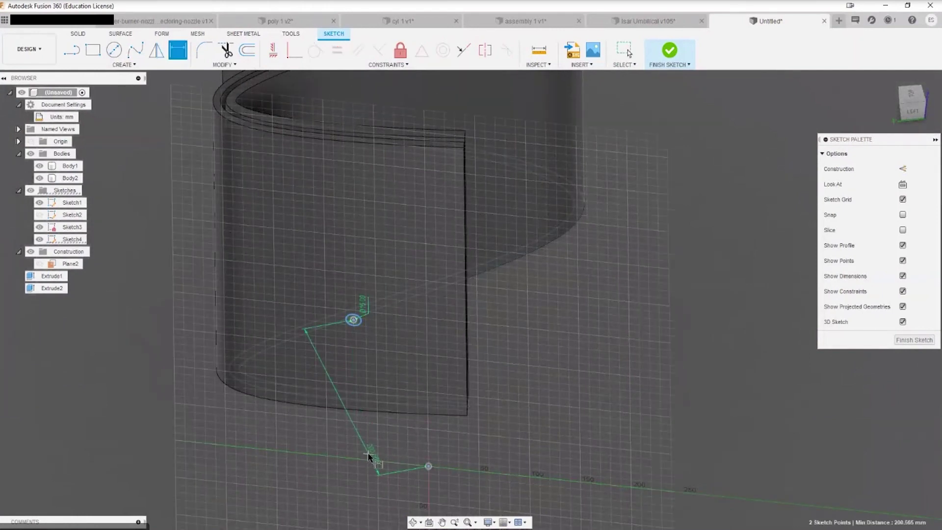
{"action": "left_click", "coordinate": [373, 508]}
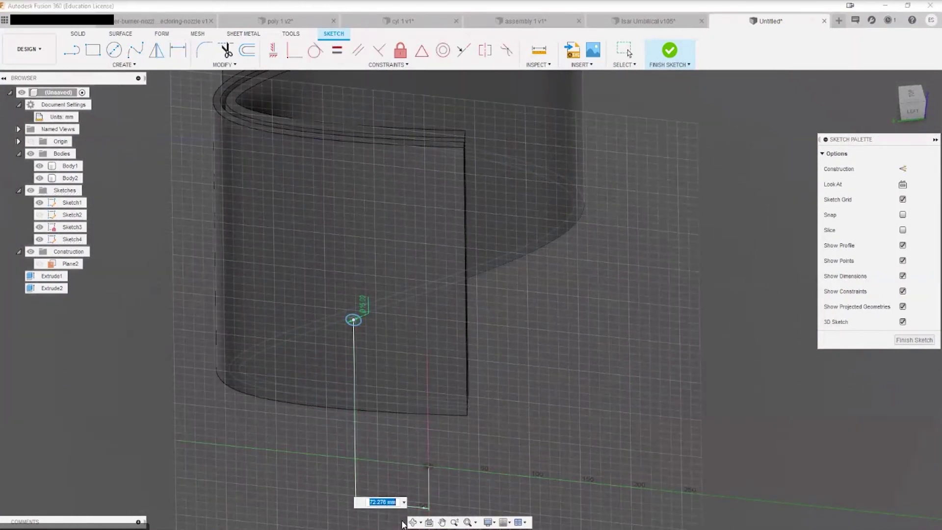
{"action": "key", "text": "Return"}
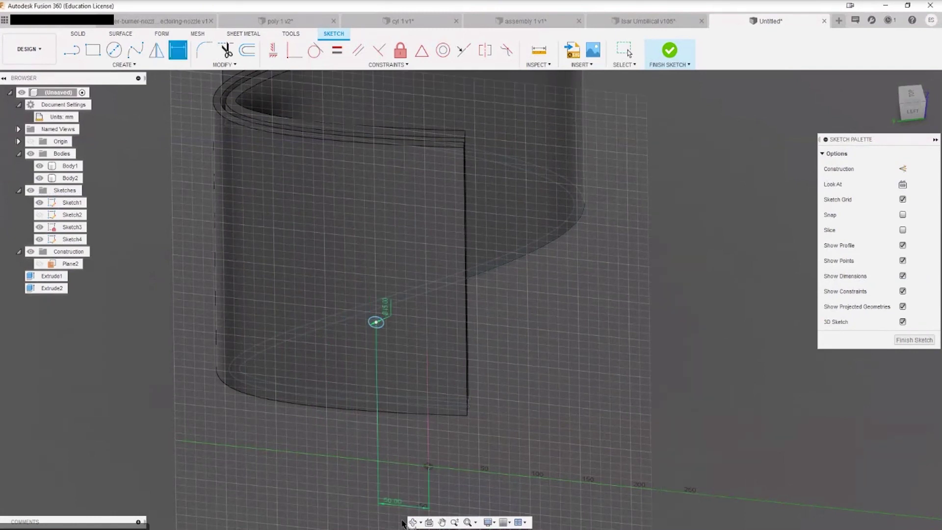
Dimension the vertical distance between the circle's centre and the sketch origin as 100 mm.
{"action": "left_click", "coordinate": [376, 323]}
{"action": "left_click", "coordinate": [428, 466]}
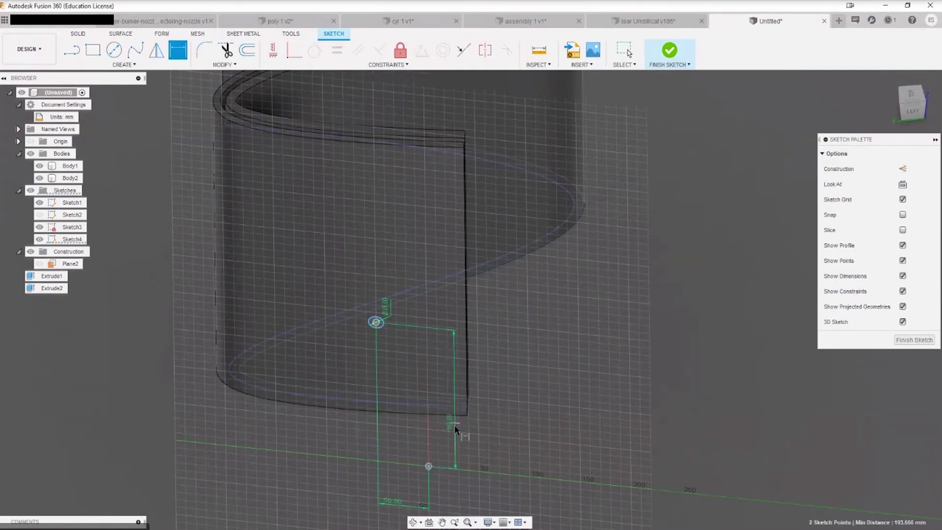
{"action": "left_click", "coordinate": [525, 406]}
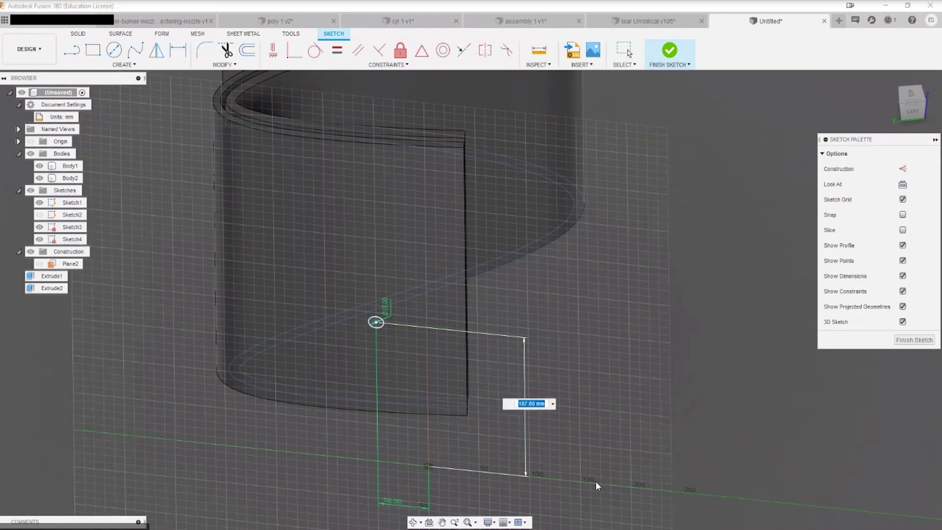
{"action": "type", "text": "100"}
{"action": "key", "text": "Return"}
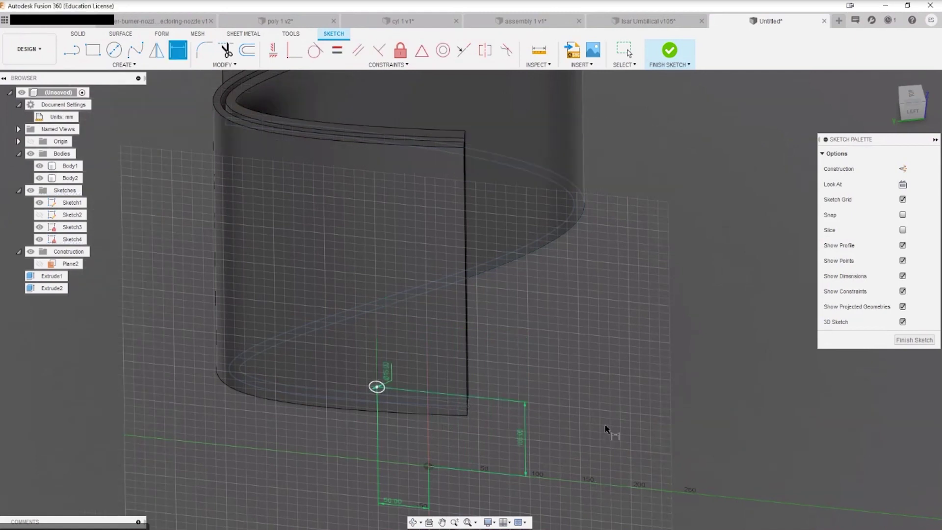
{"action": "left_click", "coordinate": [913, 112]}
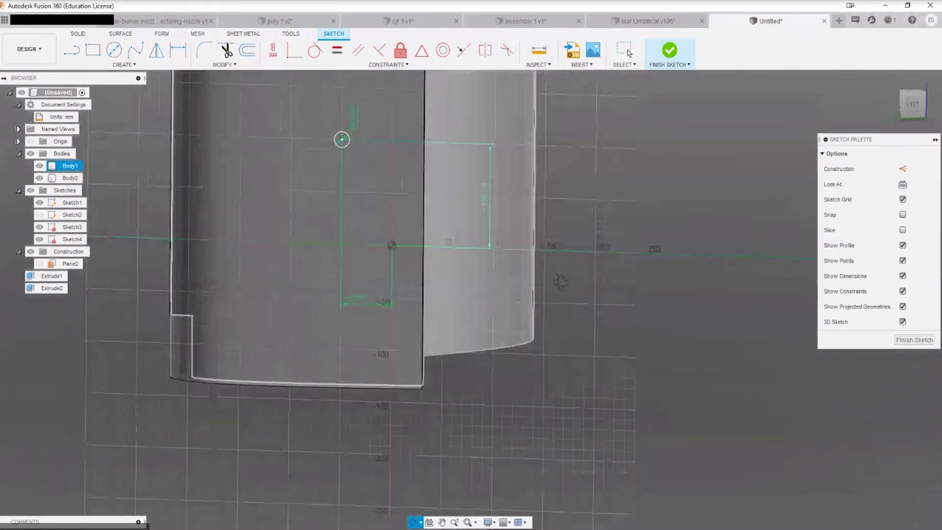
{"action": "mouse_move", "coordinate": [561, 282]}
{"action": "middle_mouse_down", "text": "shift"}
{"action": "mouse_move", "coordinate": [680, 374]}
{"action": "mouse_move", "coordinate": [682, 344]}
{"action": "middle_mouse_up", "text": "shift"}
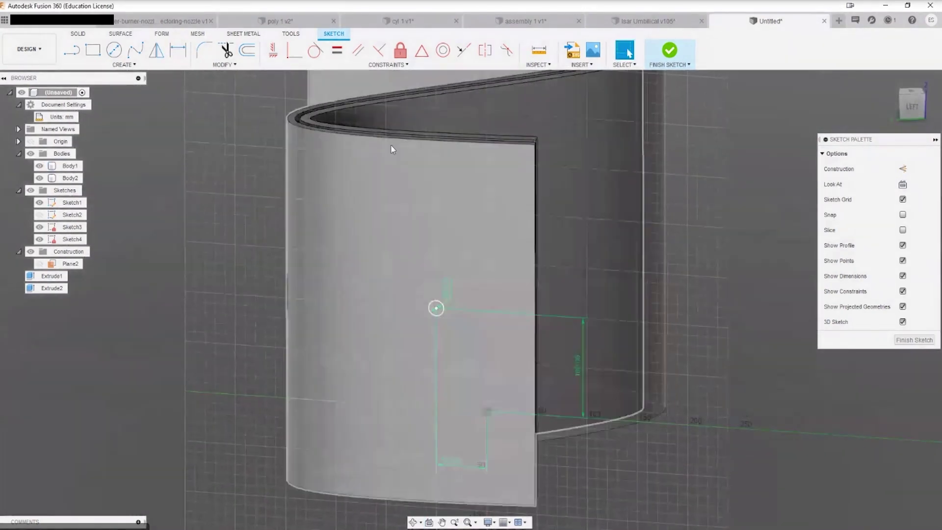
{"action": "left_click", "coordinate": [391, 144]}
{"action": "left_click", "coordinate": [304, 123]}
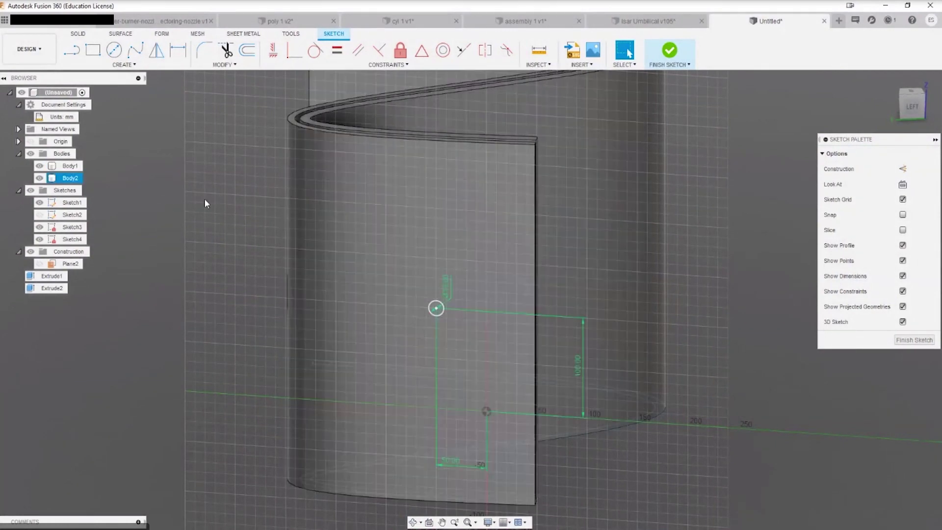
{"action": "middle_click_drag", "start_coordinate": [696, 216], "coordinate": [696, 234], "text": "shift"}
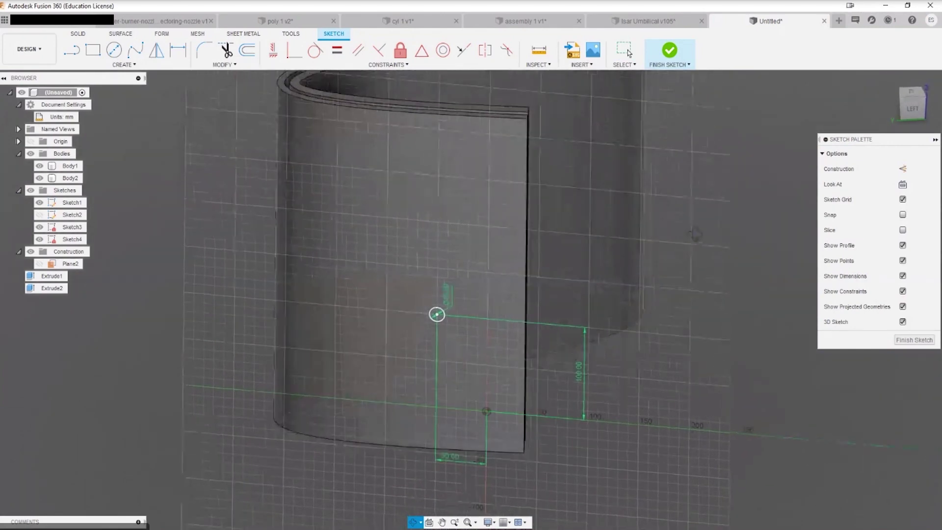
{"action": "middle_click_drag", "start_coordinate": [696, 234], "coordinate": [508, 290], "text": "shift"}
{"action": "key", "text": "e"}
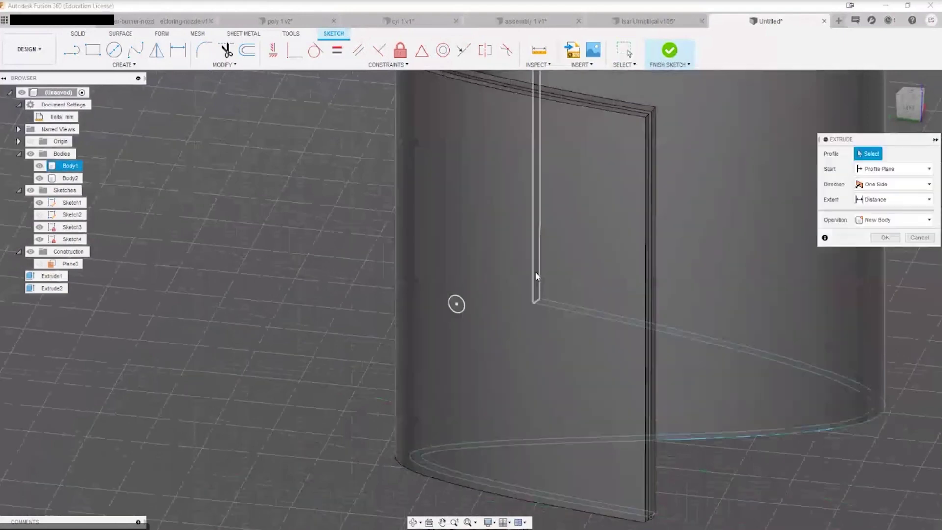
{"action": "left_click", "coordinate": [460, 303]}
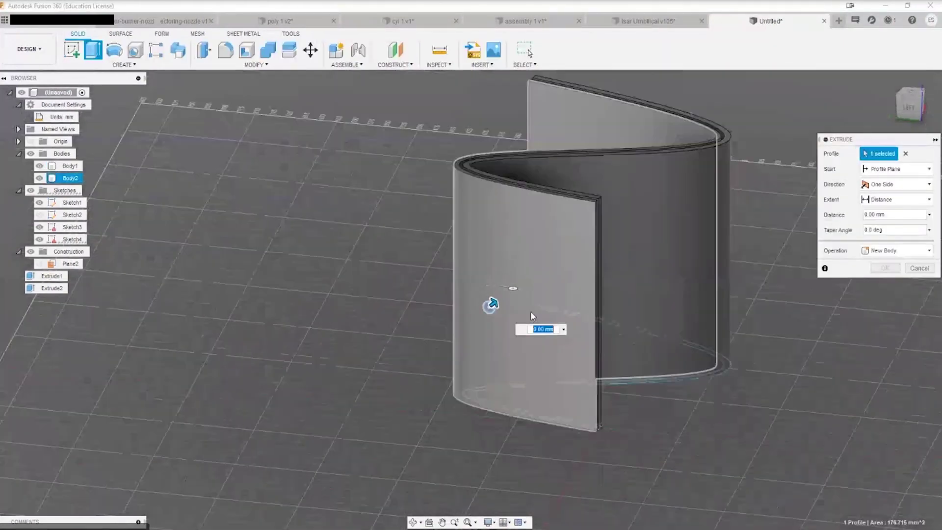
{"action": "middle_click_drag", "start_coordinate": [488, 309], "coordinate": [392, 265], "text": "shift"}
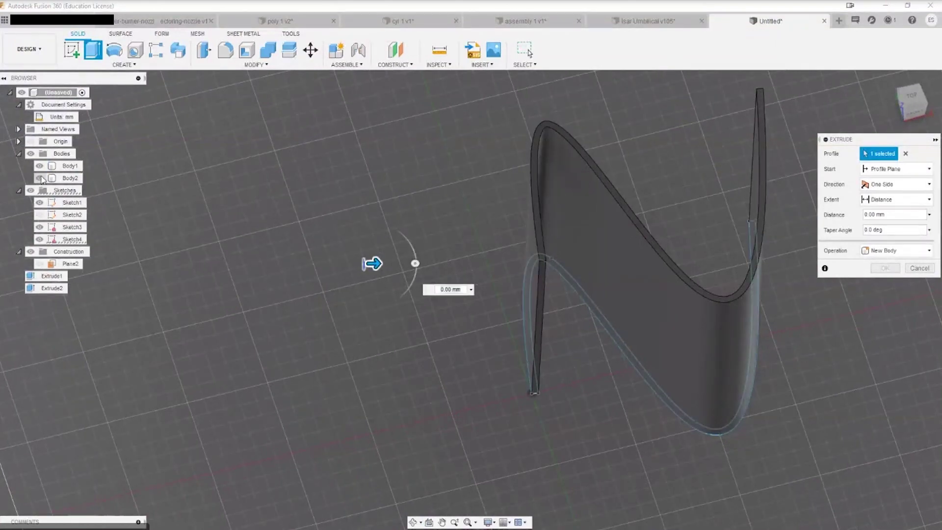
{"action": "left_click", "coordinate": [40, 165]}
{"action": "middle_click_drag", "start_coordinate": [563, 278], "coordinate": [495, 274], "text": "shift"}
{"action": "left_click", "coordinate": [898, 169]}
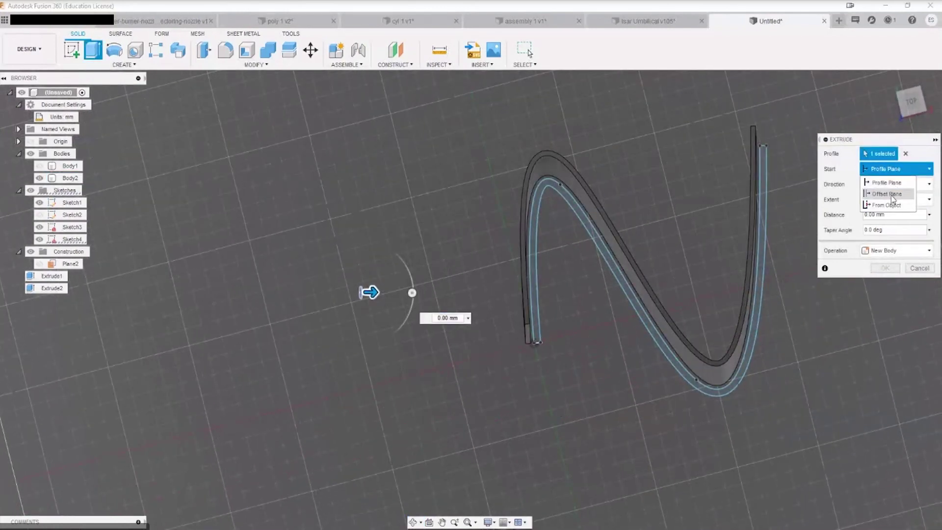
{"action": "left_click", "coordinate": [889, 194]}
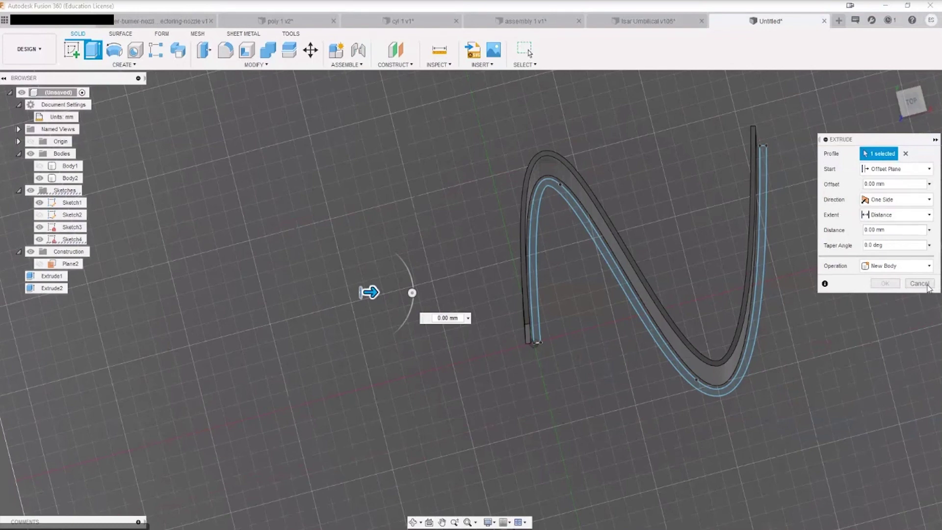
{"action": "key", "text": "Escape"}
Start extruding the 15 mm circle about 256 mm toward the curved strips and hide Body1, leaving Body2 shown.
{"action": "middle_click_drag", "start_coordinate": [436, 345], "coordinate": [385, 273], "text": "shift"}
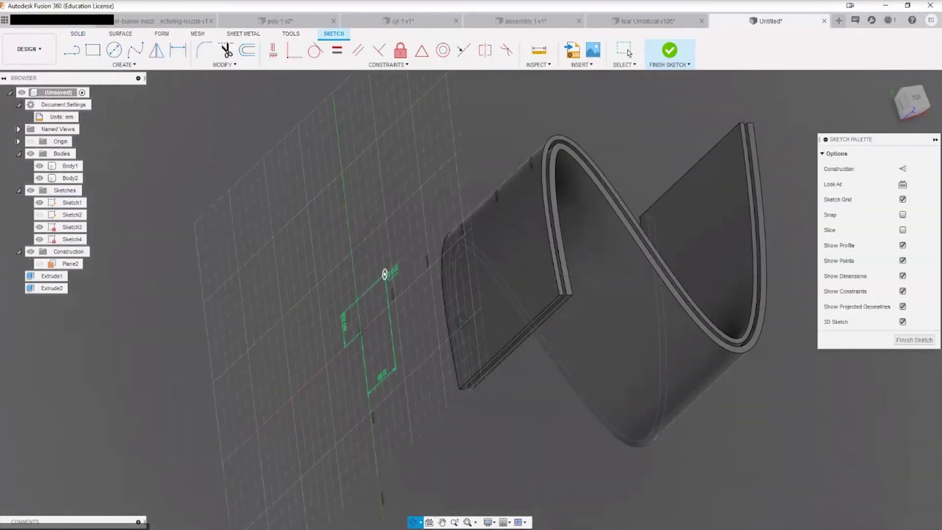
{"action": "key", "text": "e"}
{"action": "left_click", "coordinate": [372, 264]}
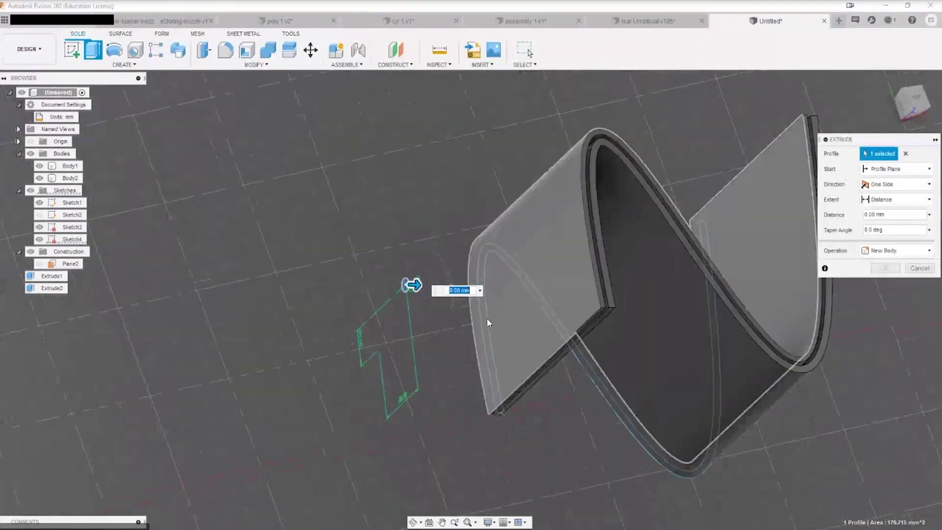
{"action": "middle_click_drag", "start_coordinate": [487, 318], "coordinate": [373, 285], "text": "shift"}
{"action": "left_click_drag", "start_coordinate": [364, 277], "coordinate": [554, 302]}
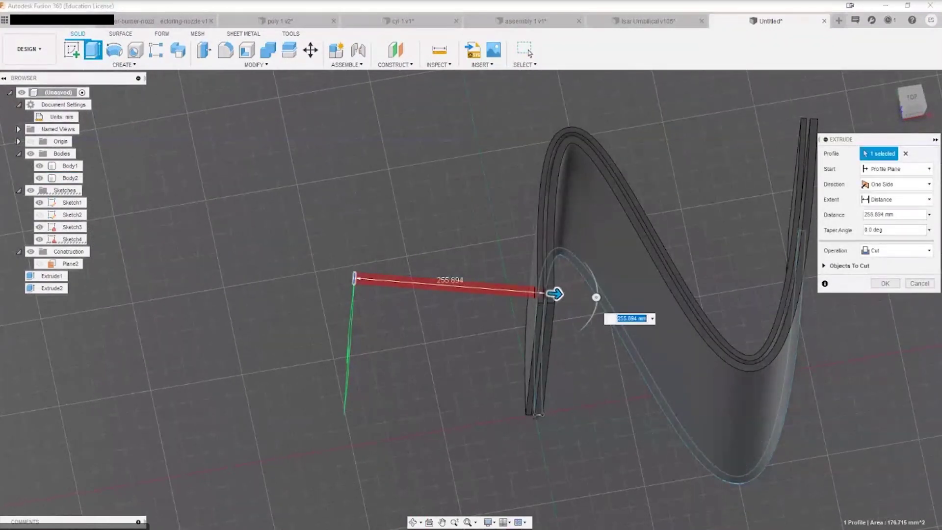
{"action": "left_click", "coordinate": [40, 178]}
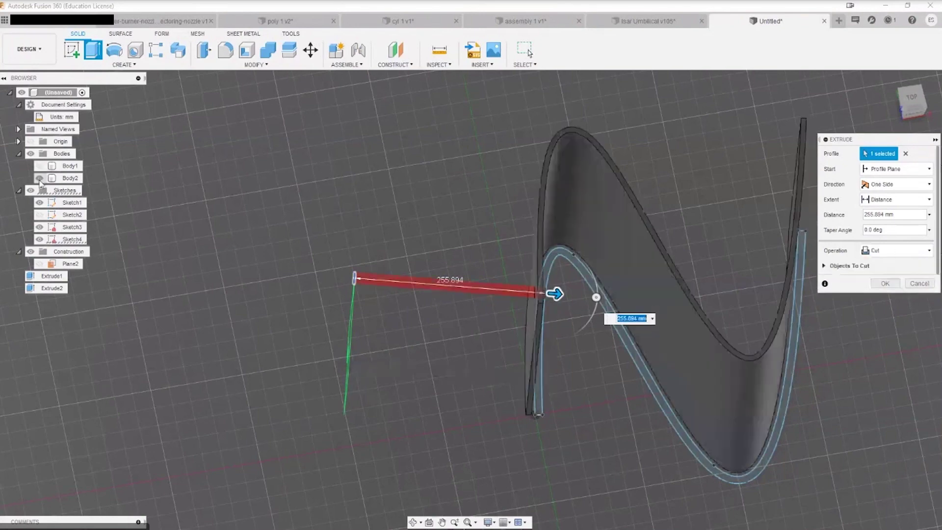
{"action": "left_click", "coordinate": [39, 166]}
{"action": "left_click", "coordinate": [40, 178]}
Lengthen the circle's extrusion to about 270 mm, past the Body2 strip, and create it with the Join operation.
{"action": "left_click_drag", "start_coordinate": [544, 285], "coordinate": [527, 293]}
{"action": "scroll", "coordinate": [527, 292], "scroll_direction": "up", "scroll_amount": 6}
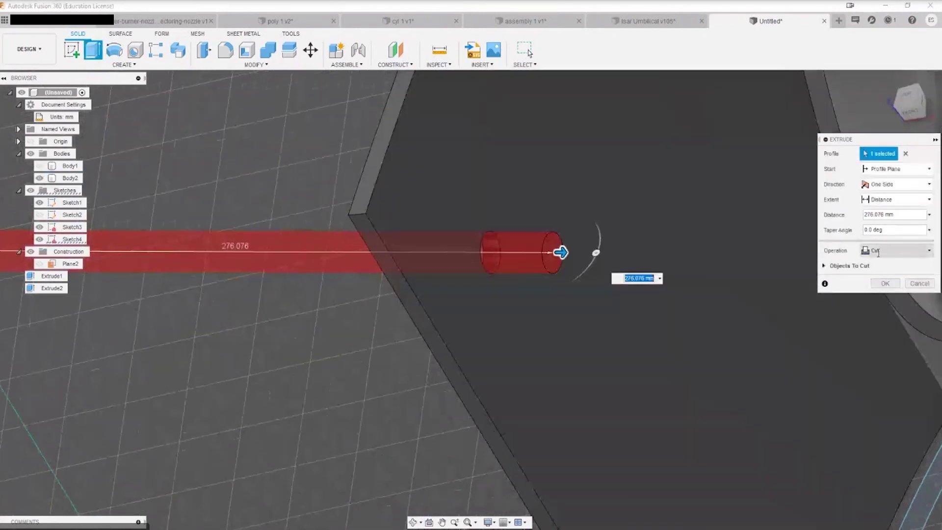
{"action": "left_click", "coordinate": [898, 250]}
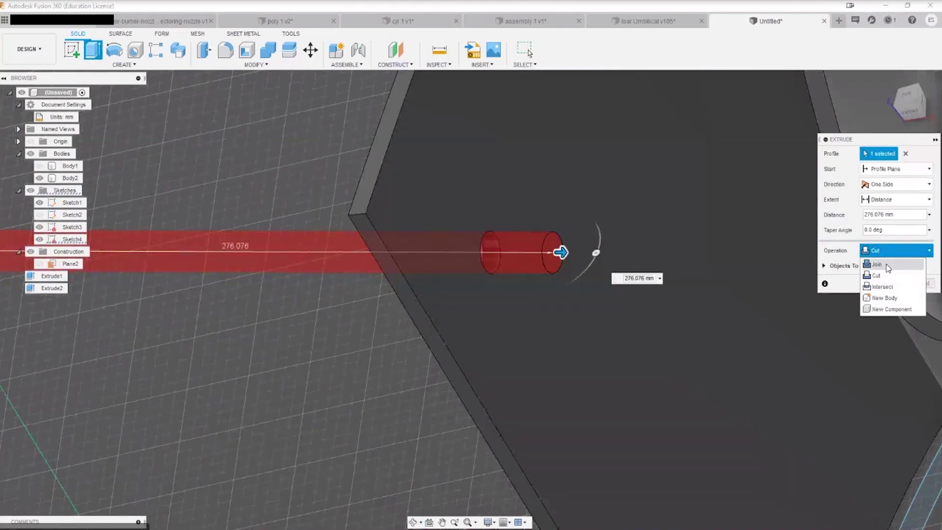
{"action": "left_click", "coordinate": [886, 264]}
{"action": "middle_click_drag", "start_coordinate": [564, 275], "coordinate": [628, 363], "text": "shift"}
{"action": "left_click_drag", "start_coordinate": [631, 369], "coordinate": [619, 367]}
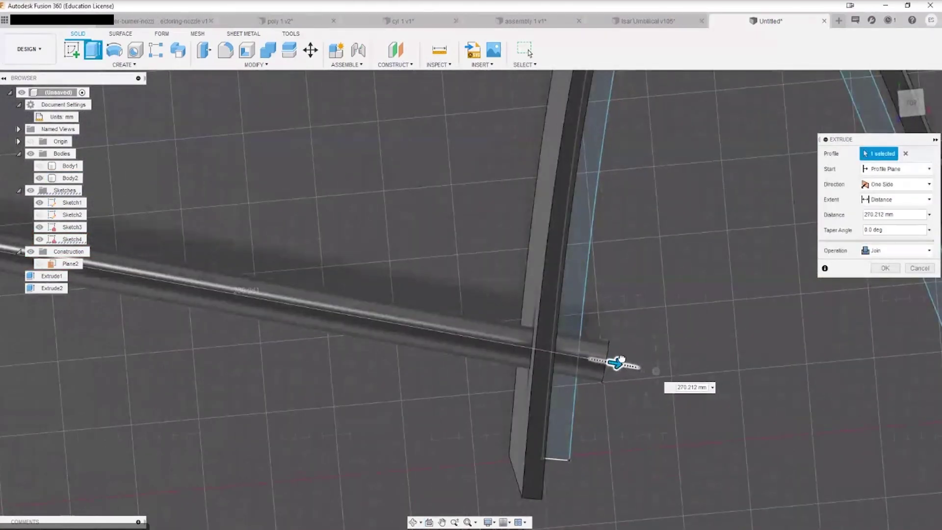
{"action": "left_click", "coordinate": [886, 268]}
Split Body2 using the strip's curved face on the long rod's side as the splitting tool, with the tool extended.
{"action": "scroll", "coordinate": [679, 384], "scroll_direction": "down", "scroll_amount": 3}
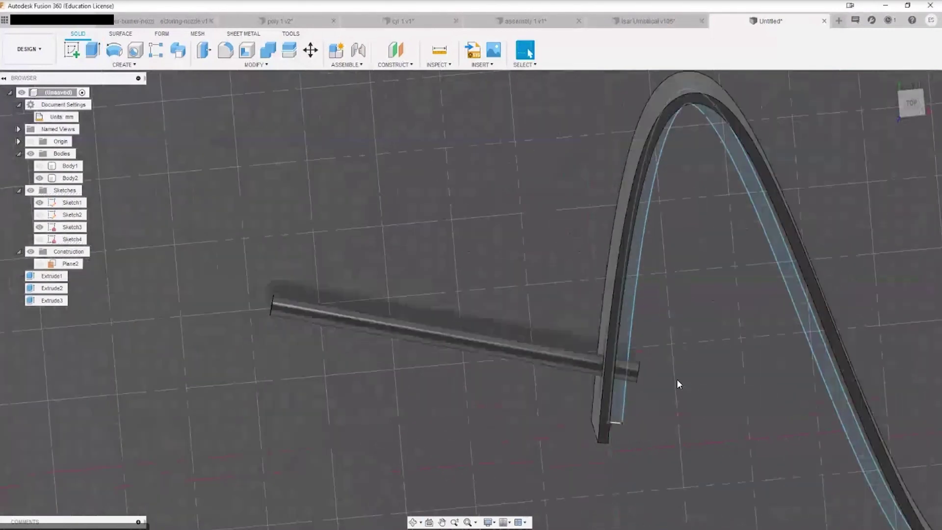
{"action": "middle_click_drag", "start_coordinate": [679, 384], "coordinate": [571, 362], "text": "shift"}
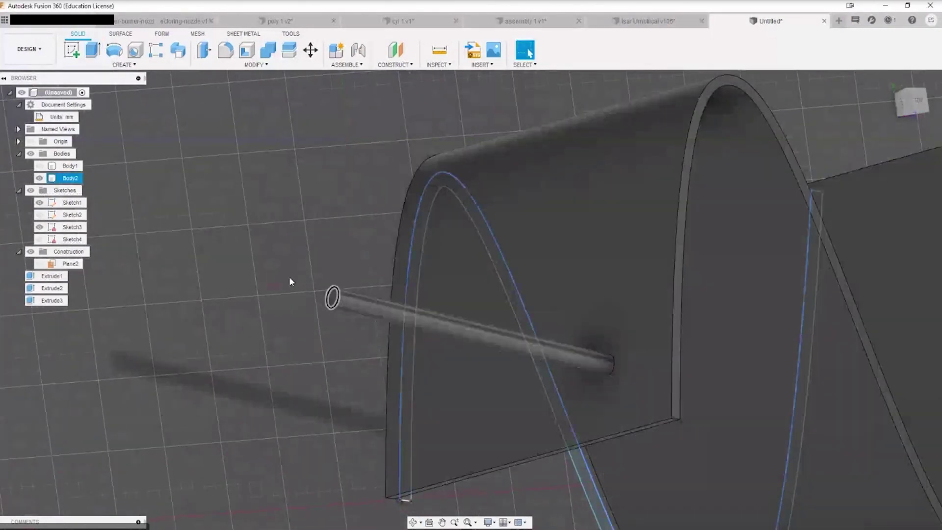
{"action": "left_click", "coordinate": [289, 49]}
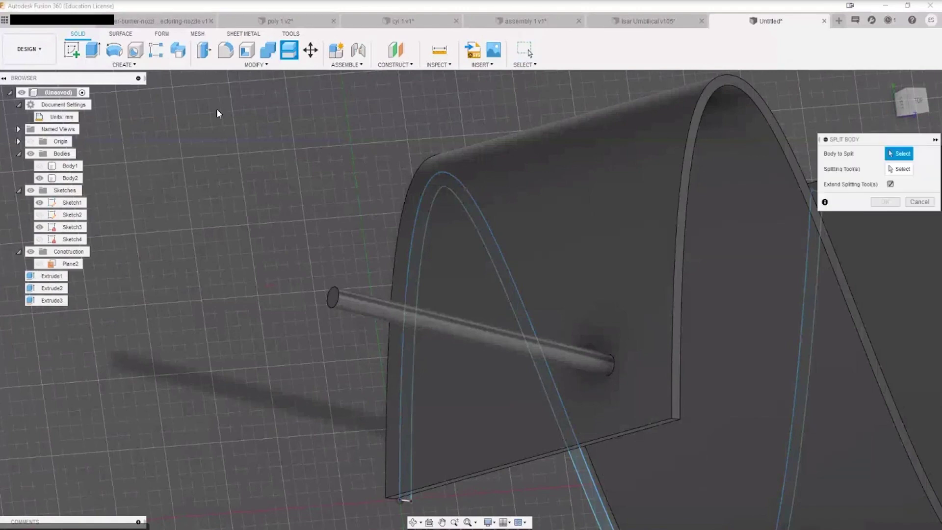
{"action": "left_click", "coordinate": [615, 192]}
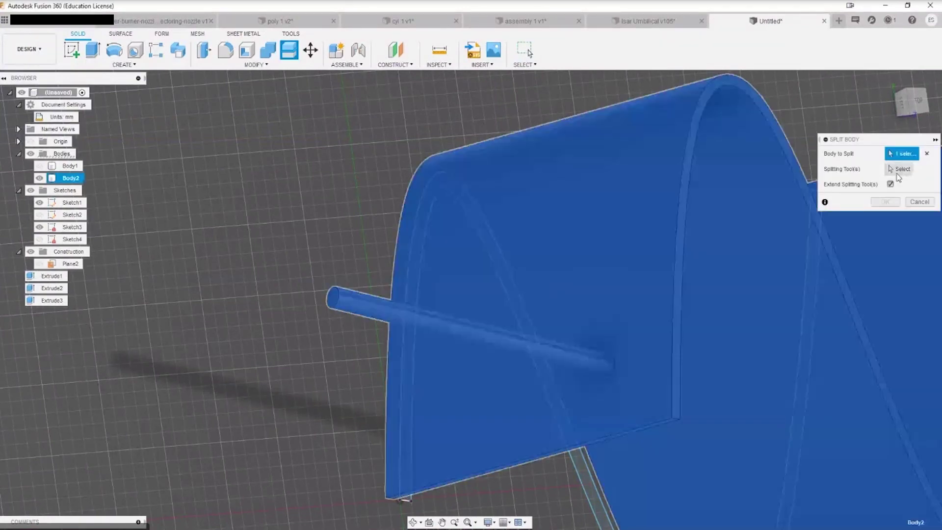
{"action": "middle_click_drag", "start_coordinate": [410, 493], "coordinate": [632, 301], "text": "shift"}
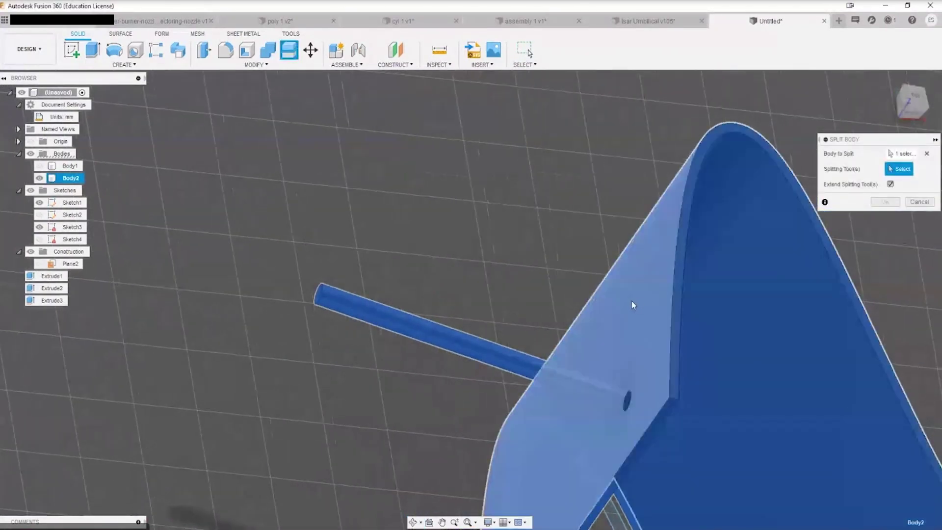
{"action": "left_click", "coordinate": [631, 302]}
{"action": "middle_click_drag", "start_coordinate": [689, 388], "coordinate": [634, 307]}
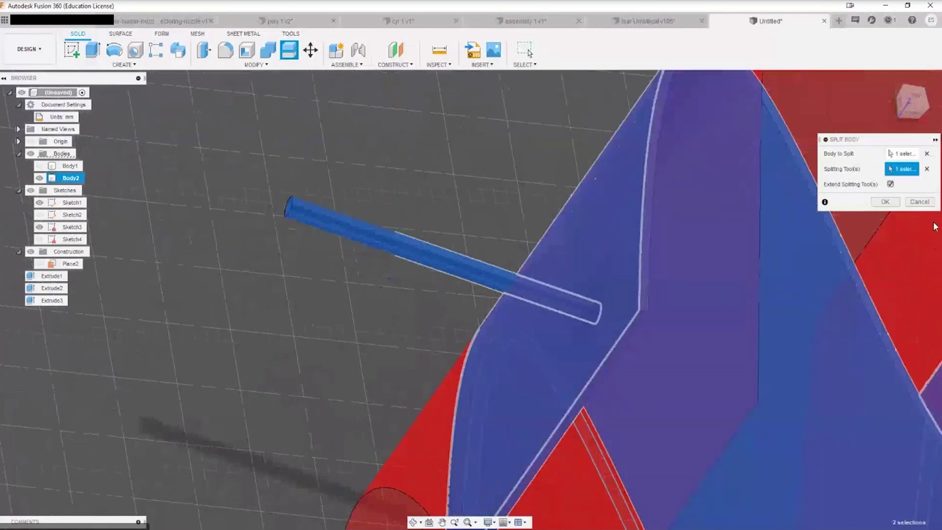
{"action": "middle_click_drag", "start_coordinate": [679, 273], "coordinate": [530, 290], "text": "shift"}
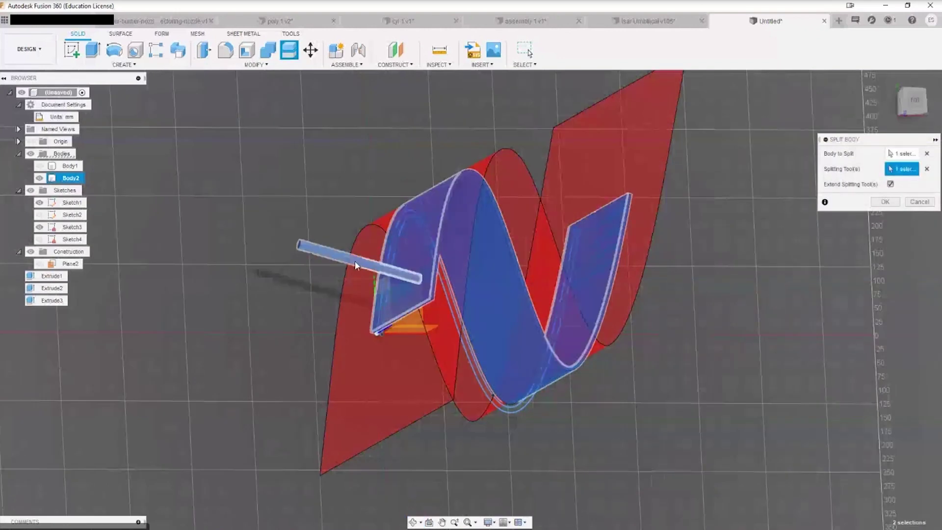
{"action": "left_click", "coordinate": [882, 202]}
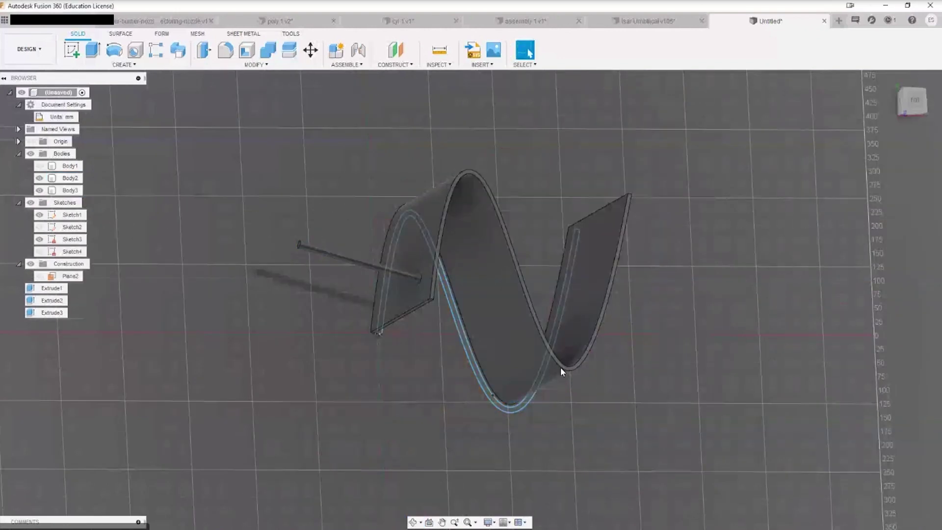
Delete the long rod piece split off from the strip, Body3.
{"action": "left_click", "coordinate": [39, 190]}
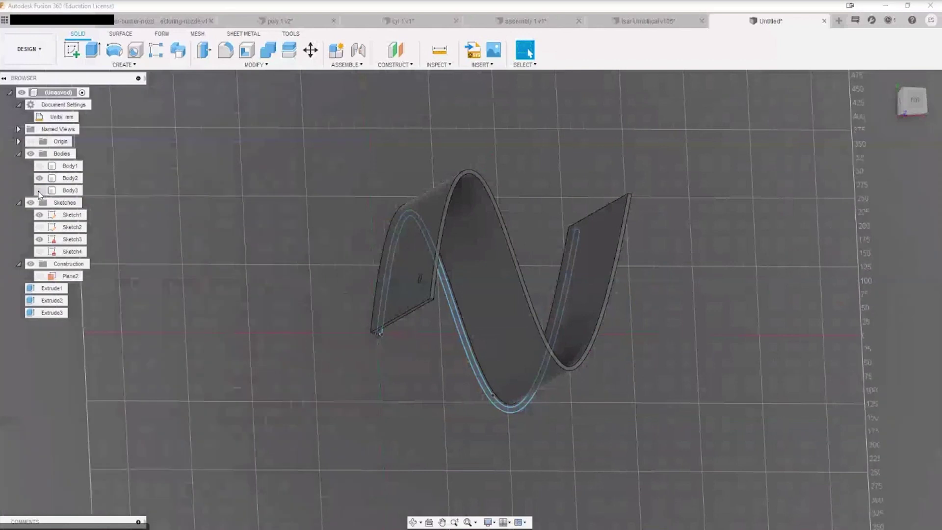
{"action": "left_click", "coordinate": [71, 190]}
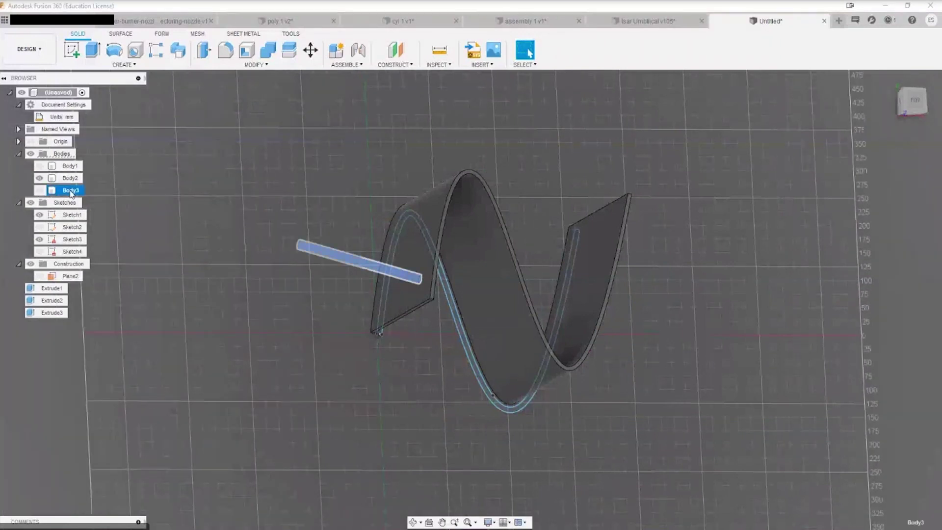
{"action": "key", "text": "Delete"}
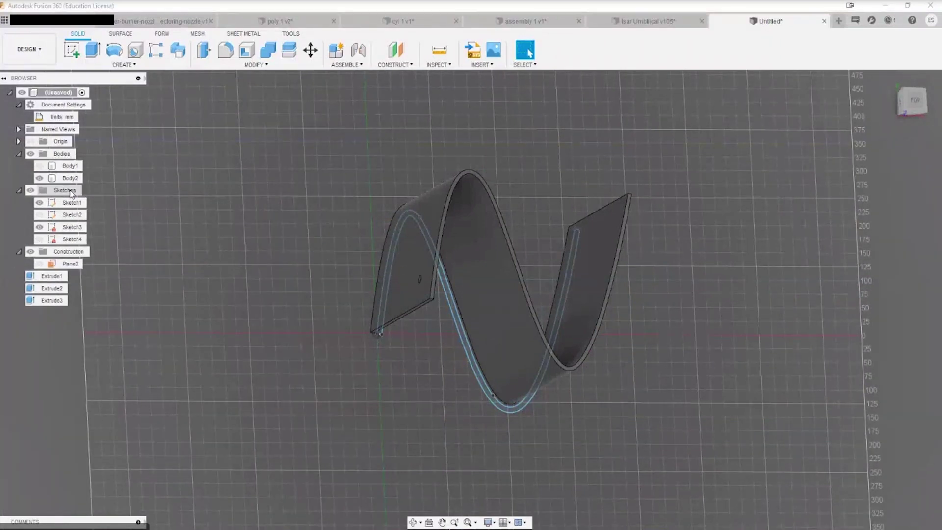
Examine the circular face on the strip's cut side and the short pin on its opposite side.
{"action": "middle_click_drag", "start_coordinate": [321, 298], "coordinate": [293, 283], "text": "shift"}
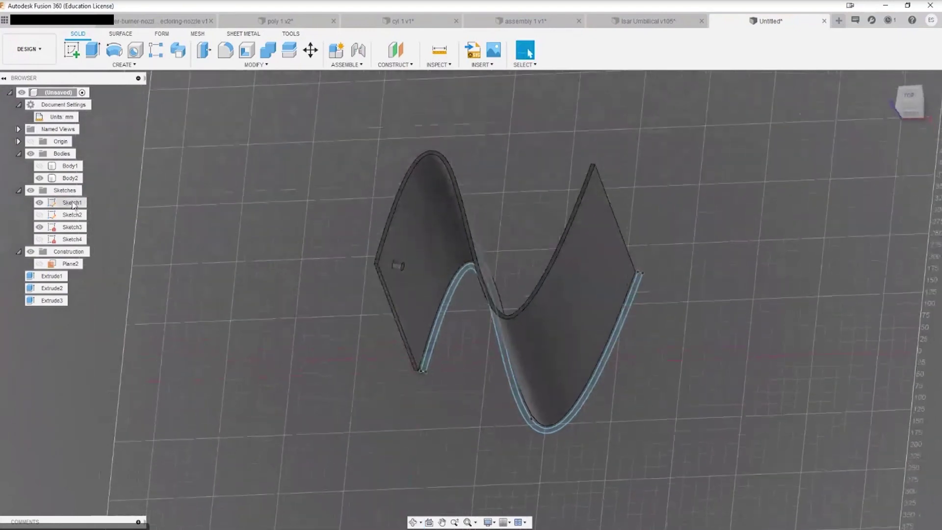
{"action": "left_click", "coordinate": [44, 167]}
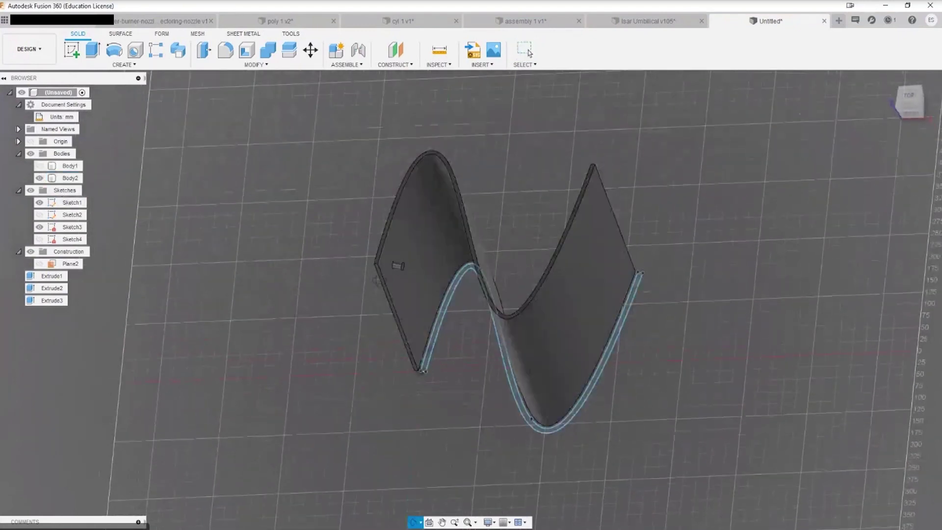
{"action": "middle_click_drag", "start_coordinate": [385, 267], "coordinate": [448, 289], "text": "shift"}
{"action": "scroll", "coordinate": [447, 280], "scroll_direction": "up", "scroll_amount": 10}
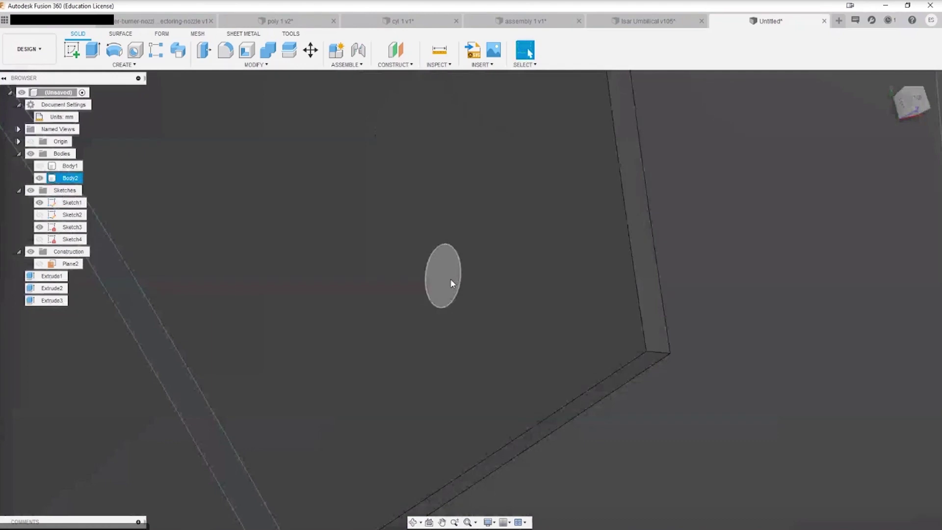
{"action": "left_click", "coordinate": [451, 279]}
{"action": "middle_click_drag", "start_coordinate": [466, 298], "coordinate": [451, 295], "text": "shift"}
{"action": "key", "text": "Escape"}
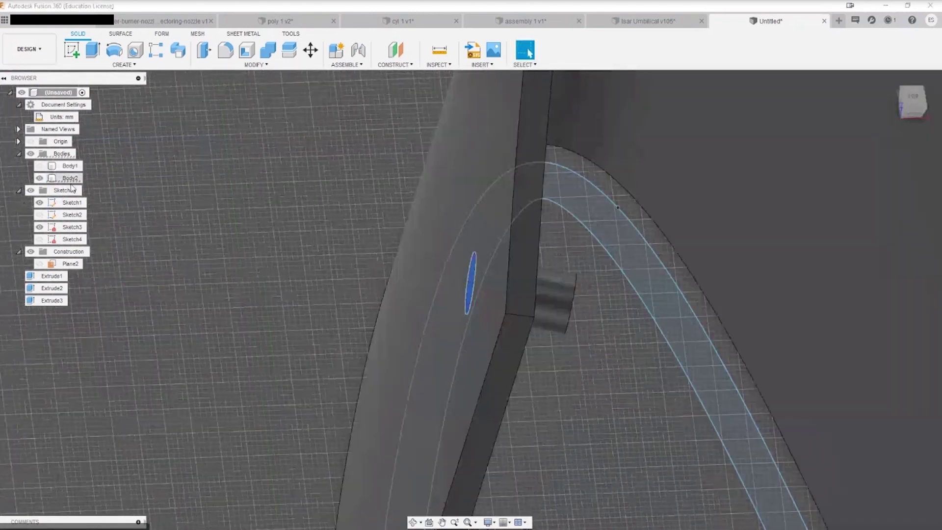
{"action": "left_click", "coordinate": [71, 179]}
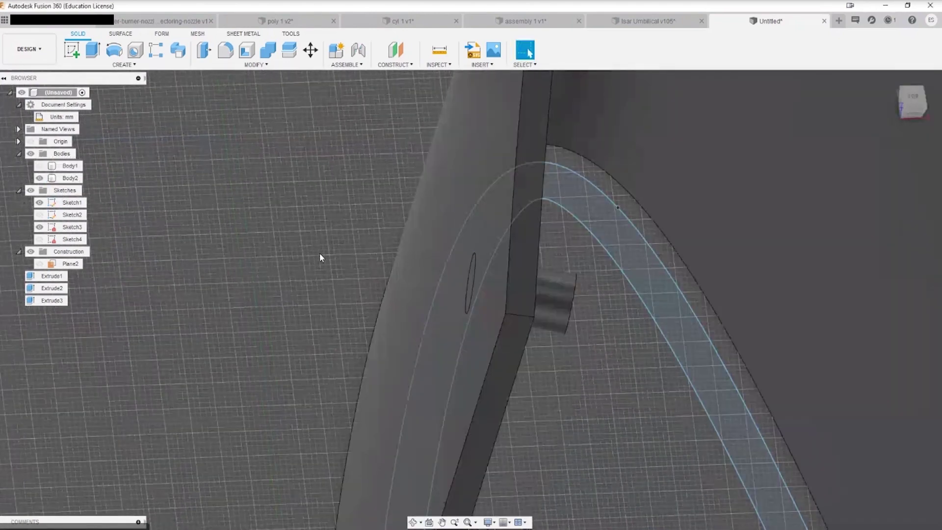
{"action": "middle_click_drag", "start_coordinate": [320, 252], "coordinate": [556, 384], "text": "shift"}
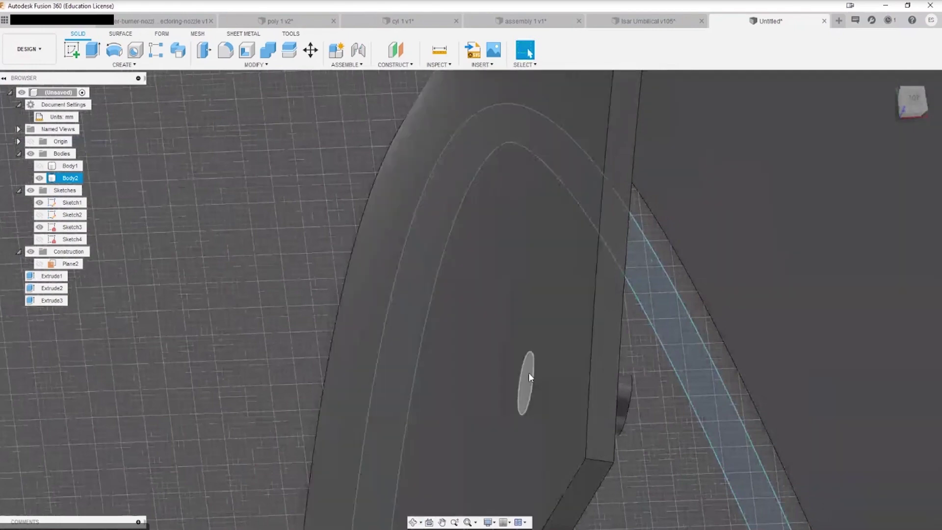
{"action": "scroll", "coordinate": [529, 373], "scroll_direction": "up", "scroll_amount": 8}
{"action": "scroll", "coordinate": [531, 315], "scroll_direction": "down", "scroll_amount": 5}
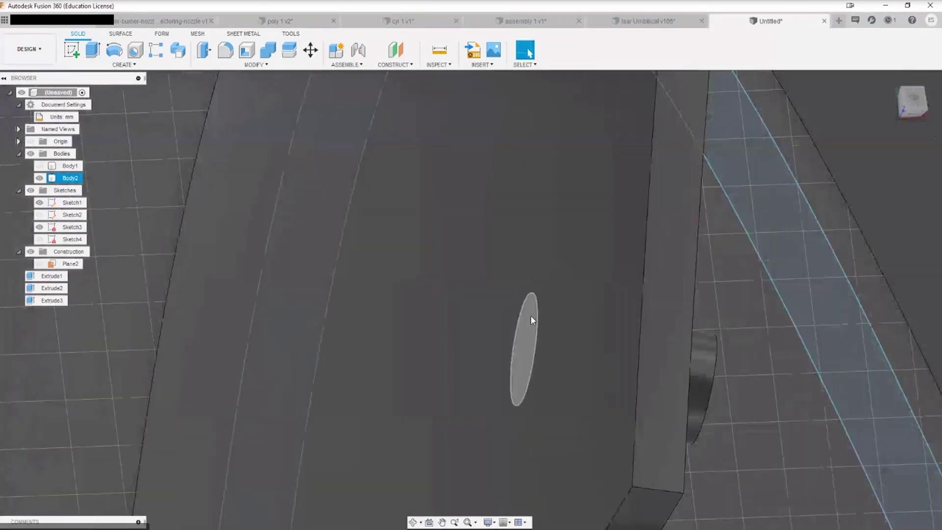
{"action": "left_click", "coordinate": [534, 336]}
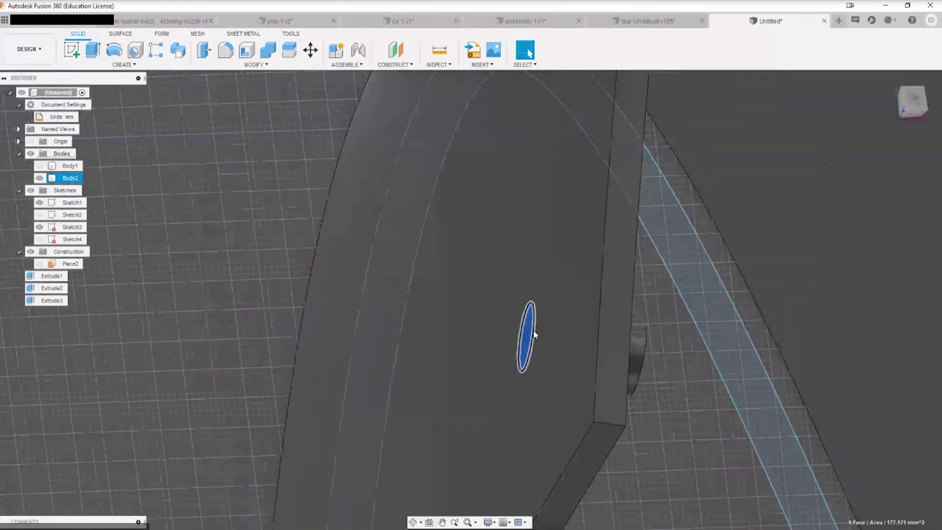
{"action": "left_click", "coordinate": [604, 321]}
{"action": "left_click", "coordinate": [666, 422]}
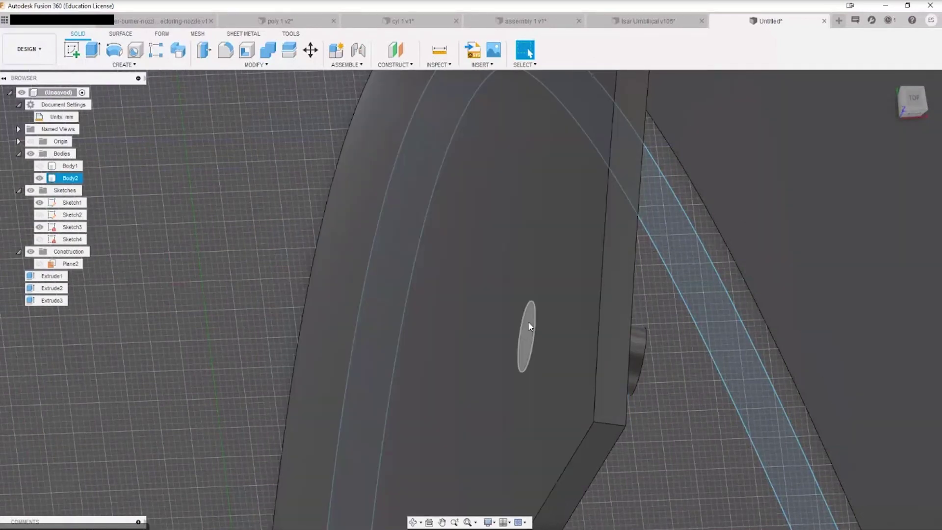
{"action": "left_click", "coordinate": [529, 324]}
{"action": "middle_click_drag", "start_coordinate": [529, 325], "coordinate": [491, 314], "text": "shift"}
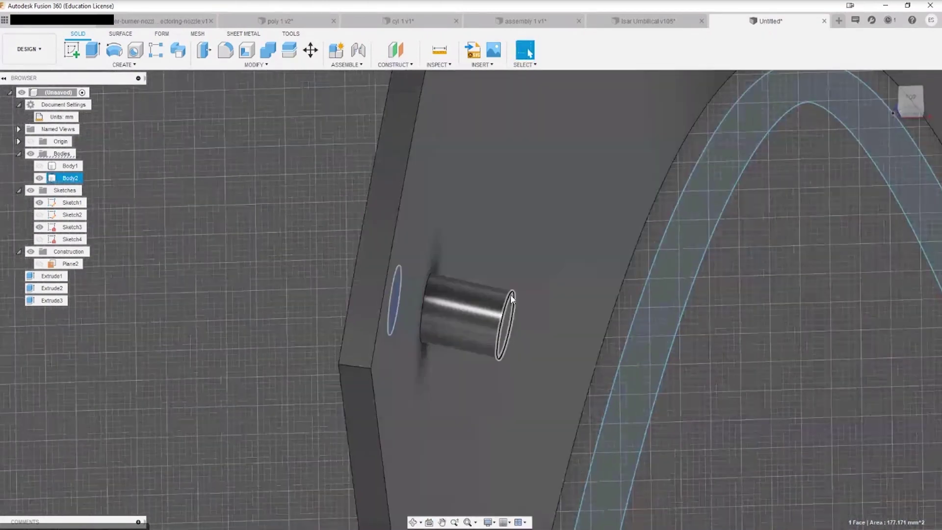
Examine the circular pin face on Body2's cut side and the overall shape of the strip.
{"action": "middle_click_drag", "start_coordinate": [407, 356], "coordinate": [430, 358], "text": "shift"}
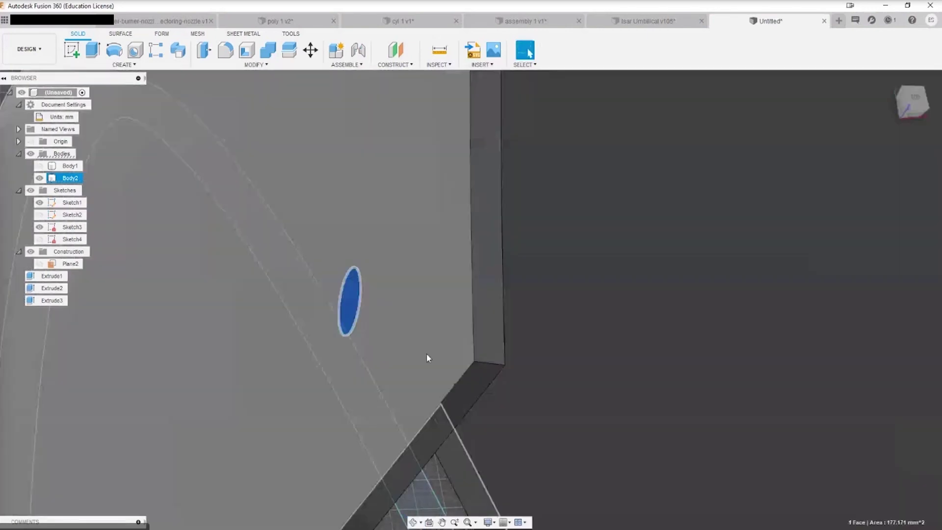
{"action": "middle_click_drag", "start_coordinate": [323, 315], "coordinate": [352, 288], "text": "shift"}
{"action": "scroll", "coordinate": [366, 305], "scroll_direction": "down", "scroll_amount": 3}
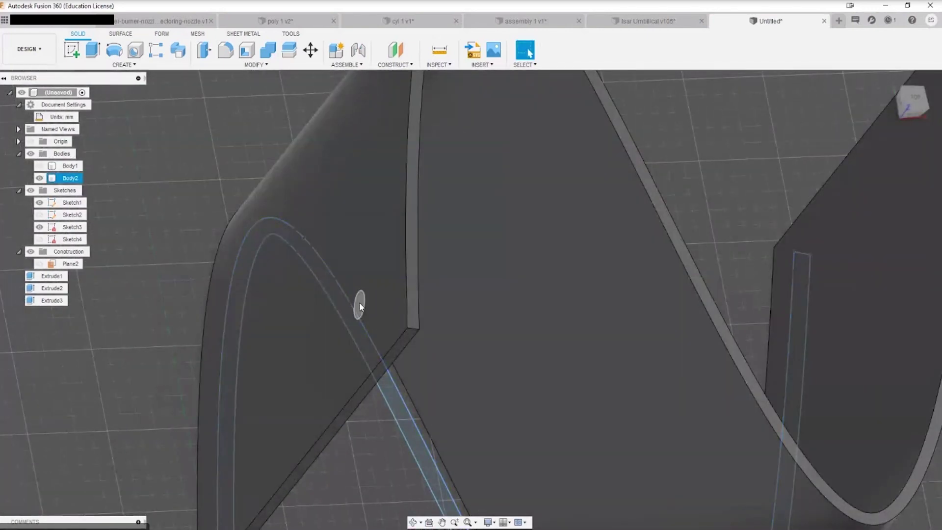
{"action": "left_click", "coordinate": [361, 305]}
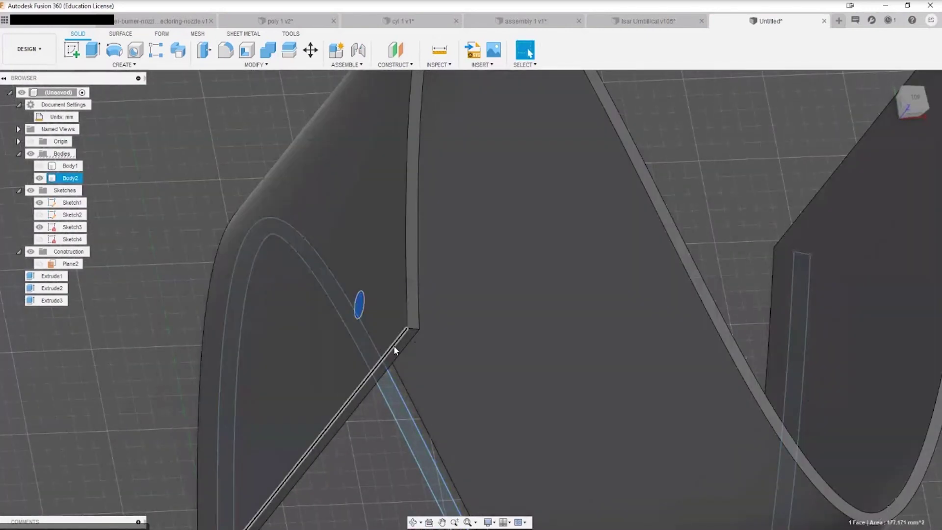
{"action": "key", "text": "Escape"}
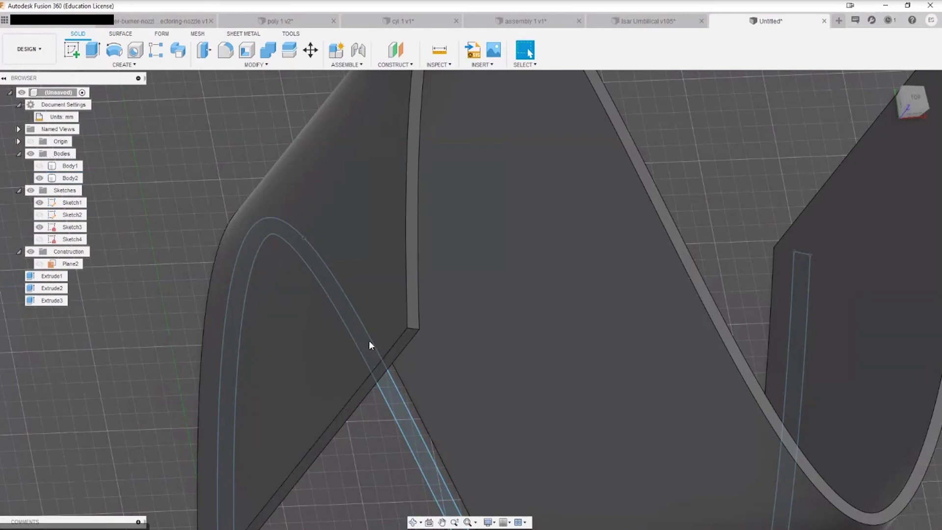
{"action": "middle_click_drag", "start_coordinate": [370, 343], "coordinate": [386, 355], "text": "shift"}
{"action": "key", "text": "Escape"}
{"action": "middle_click_drag", "start_coordinate": [164, 369], "coordinate": [414, 307], "text": "shift"}
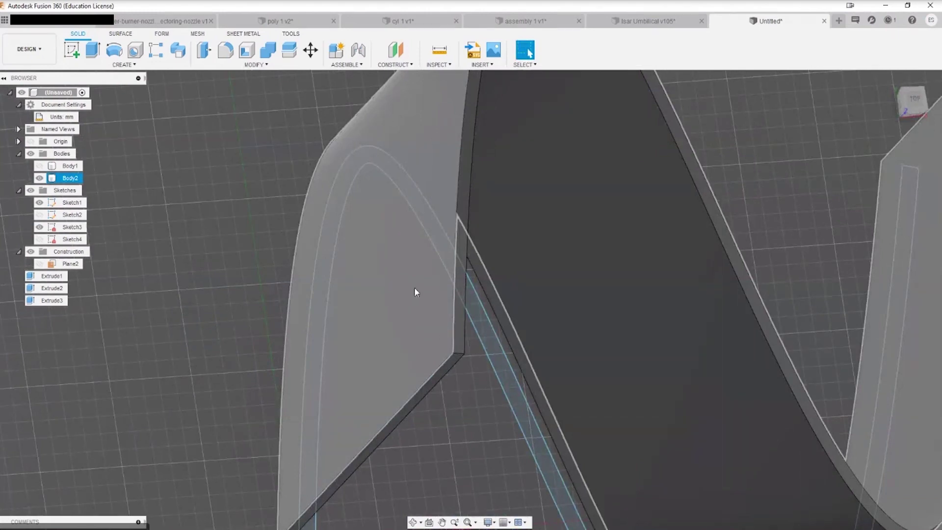
{"action": "middle_click_drag", "start_coordinate": [406, 309], "coordinate": [337, 299], "text": "shift"}
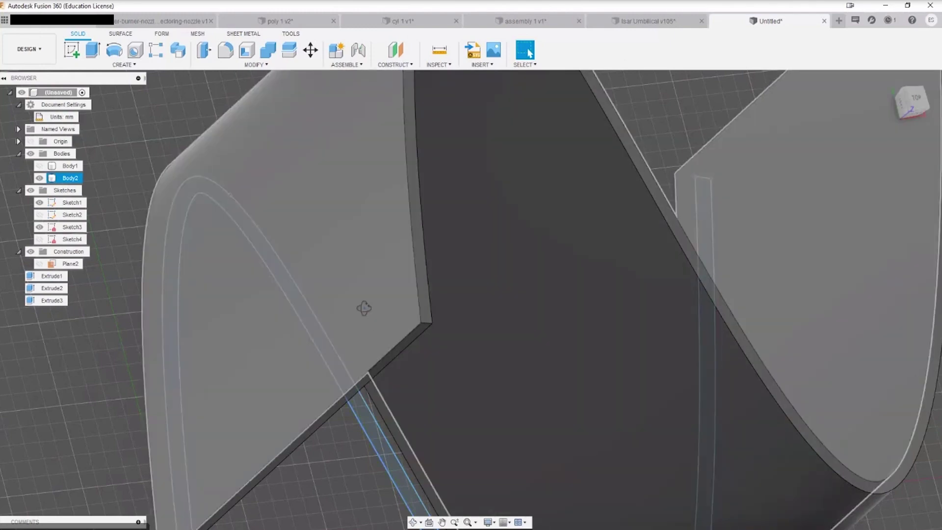
{"action": "mouse_move", "coordinate": [364, 308]}
{"action": "middle_mouse_down", "text": "shift"}
{"action": "mouse_move", "coordinate": [334, 303]}
{"action": "mouse_move", "coordinate": [328, 287]}
{"action": "middle_mouse_up", "text": "shift"}
{"action": "scroll", "coordinate": [327, 280], "scroll_direction": "down", "scroll_amount": 5}
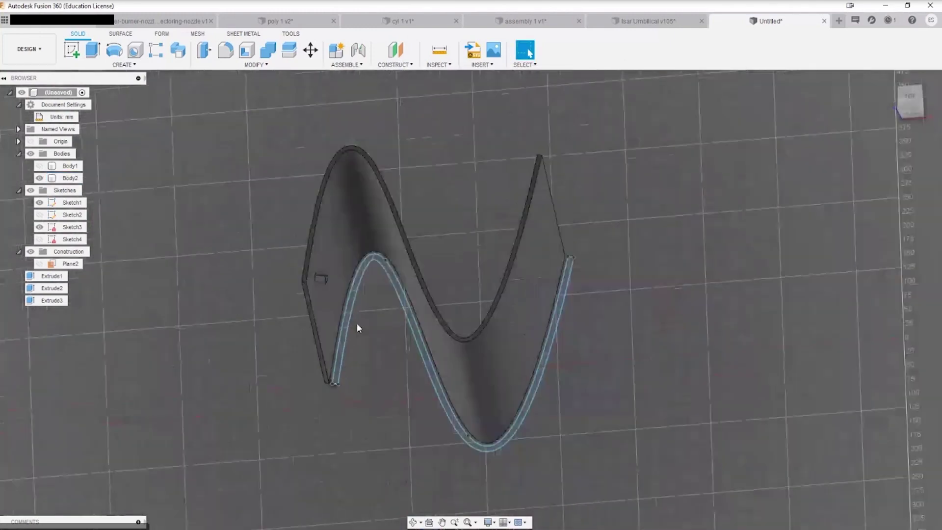
Show Body1 and cut the pin hole in it with Combine, using Body2 as the tool body and keeping the tools.
{"action": "left_click", "coordinate": [39, 166]}
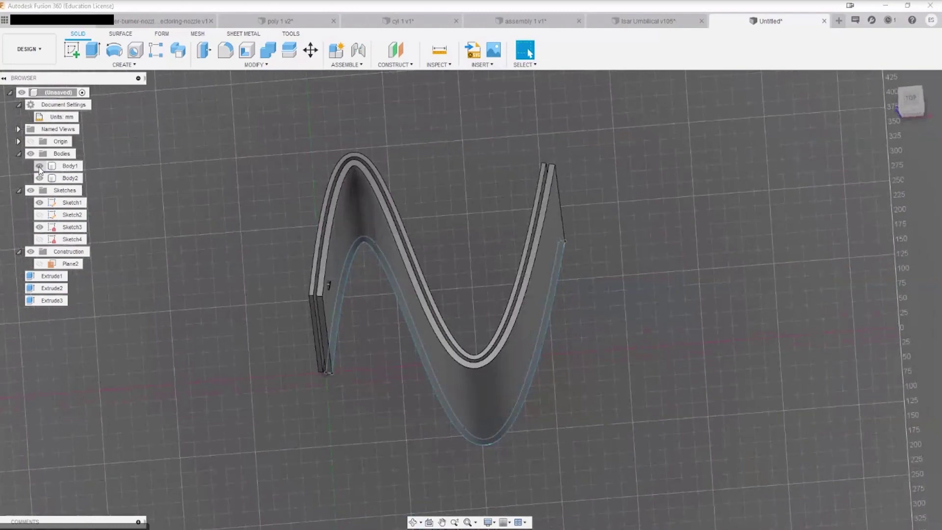
{"action": "scroll", "coordinate": [337, 298], "scroll_direction": "up", "scroll_amount": 3}
{"action": "scroll", "coordinate": [309, 253], "scroll_direction": "up", "scroll_amount": 5}
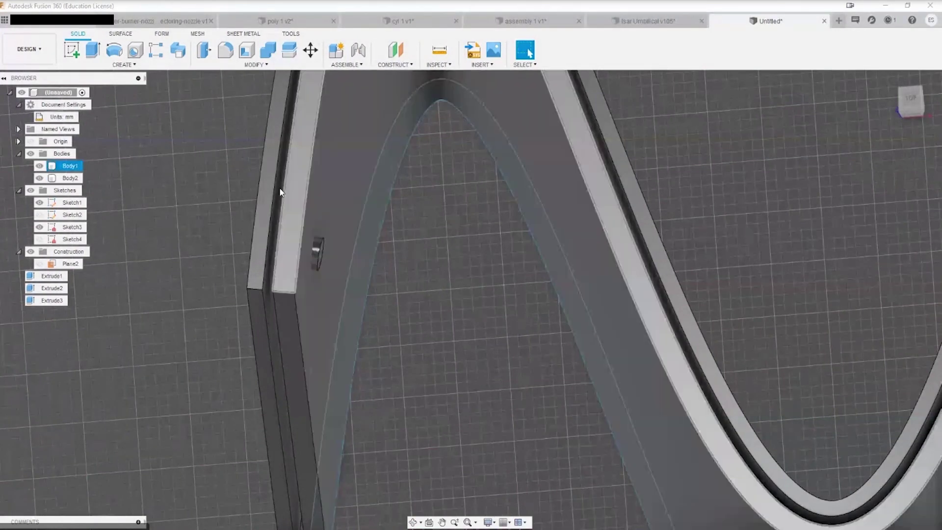
{"action": "left_click", "coordinate": [268, 51]}
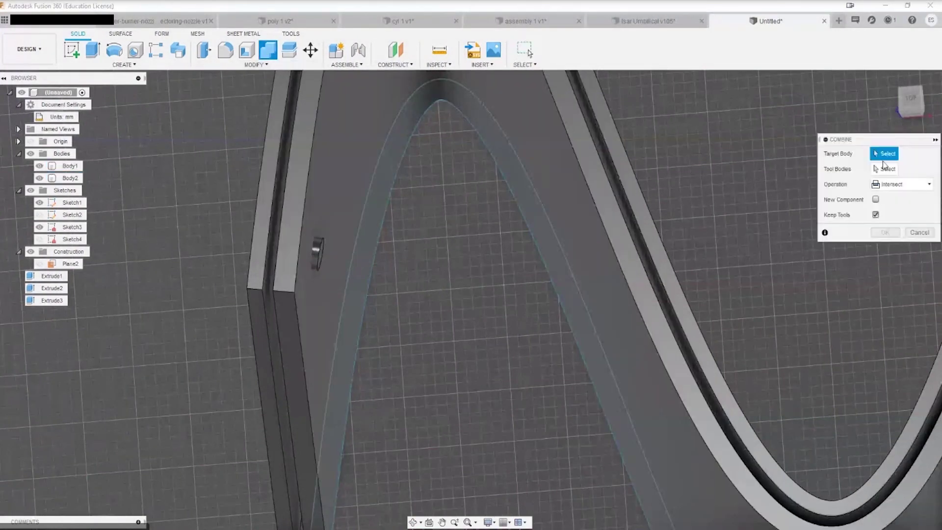
{"action": "left_click", "coordinate": [346, 217]}
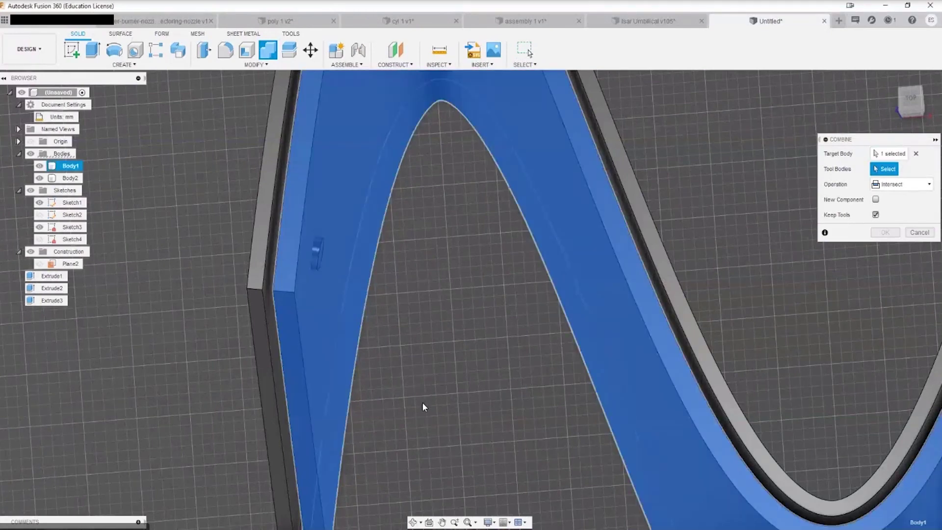
{"action": "left_click", "coordinate": [370, 225]}
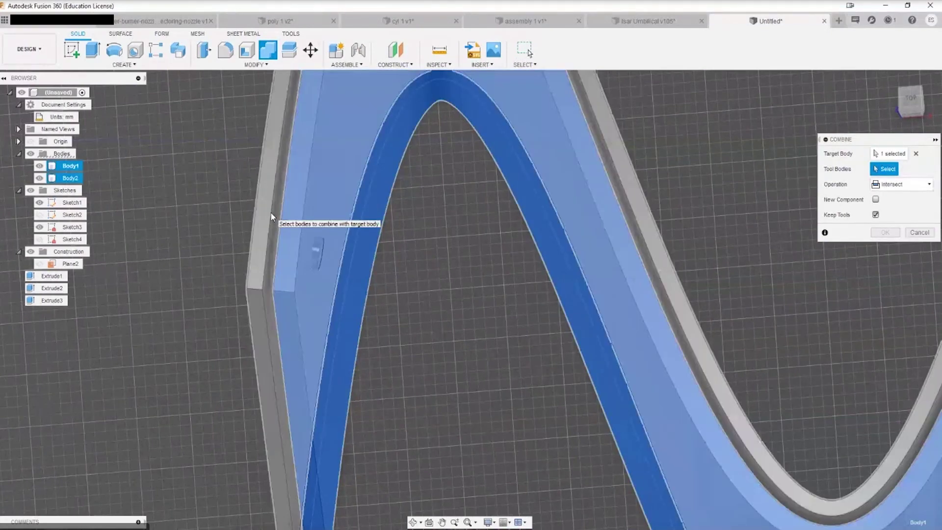
{"action": "left_click", "coordinate": [905, 184]}
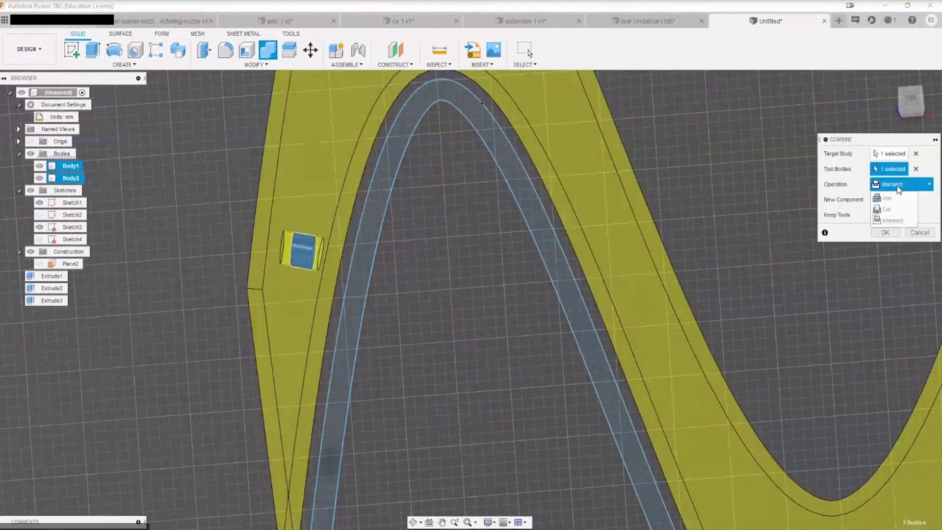
{"action": "left_click", "coordinate": [891, 213]}
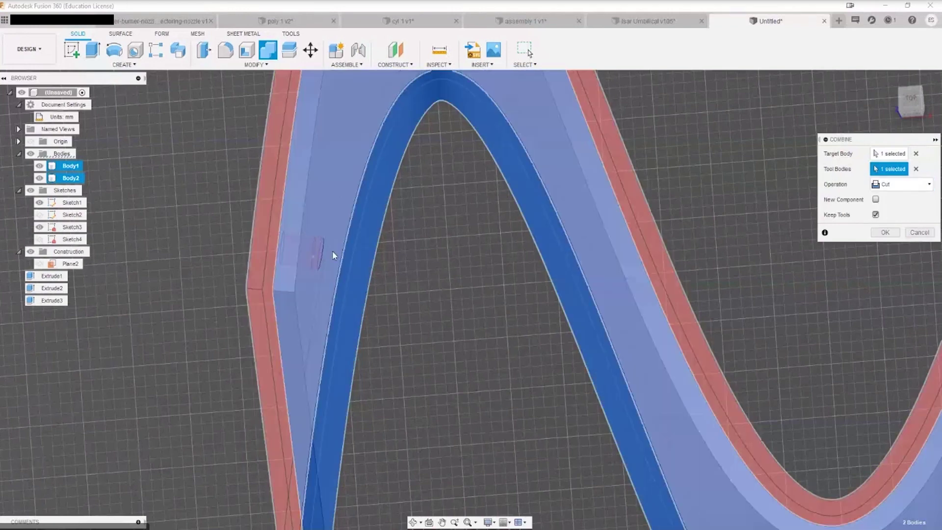
{"action": "left_click", "coordinate": [876, 215]}
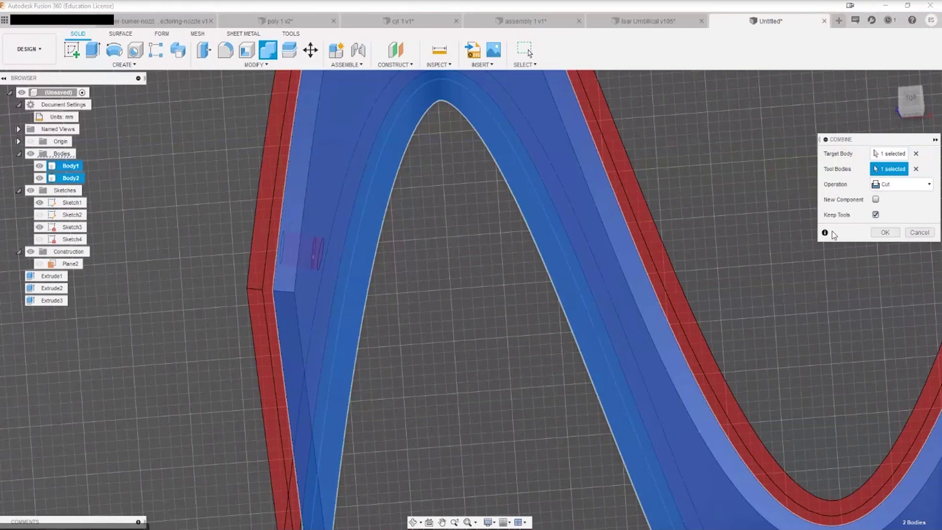
{"action": "left_click", "coordinate": [887, 233]}
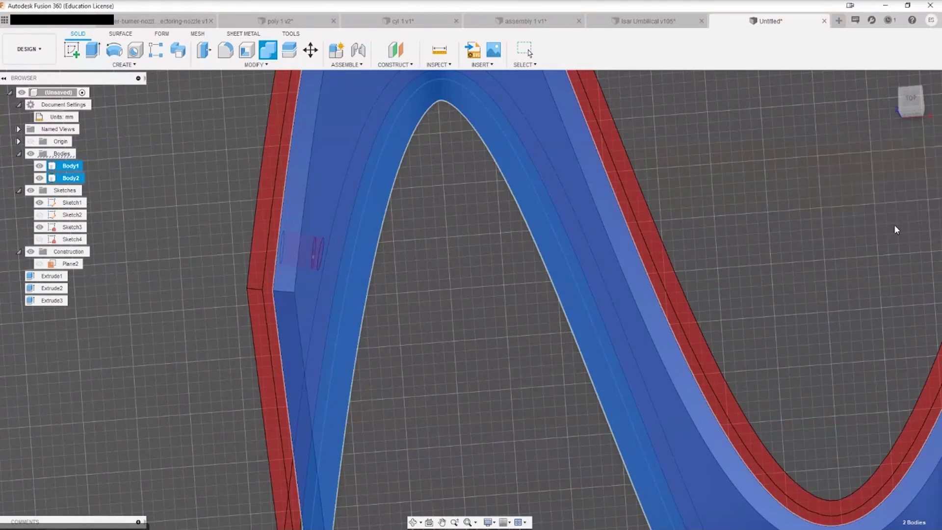
Toggle the visibility of Body1 and Body2 in turn to check the hole and the pin separately.
{"action": "left_click", "coordinate": [40, 166]}
{"action": "left_click", "coordinate": [40, 166]}
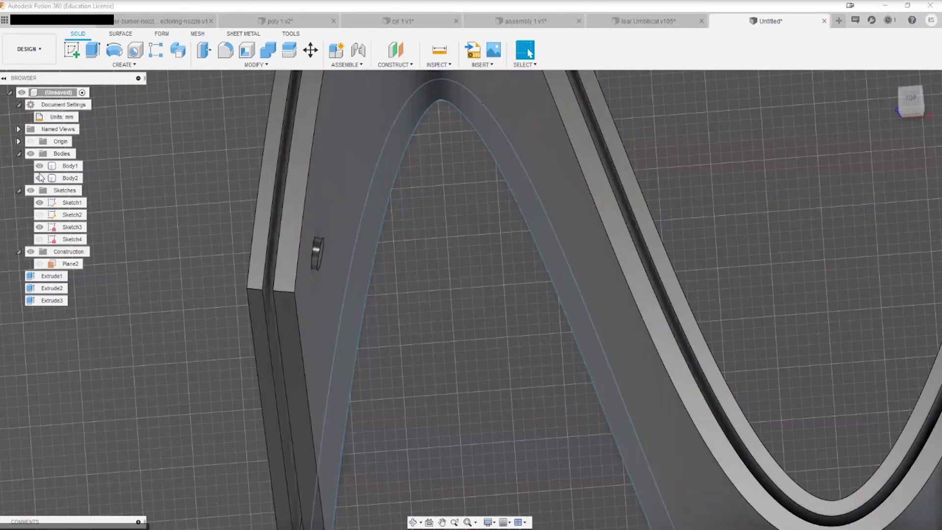
{"action": "left_click", "coordinate": [39, 178]}
{"action": "mouse_move", "coordinate": [123, 222]}
{"action": "middle_mouse_down", "text": "shift"}
{"action": "mouse_move", "coordinate": [131, 228]}
{"action": "mouse_move", "coordinate": [44, 191]}
{"action": "mouse_move", "coordinate": [158, 273]}
{"action": "middle_mouse_up", "text": "shift"}
{"action": "left_click", "coordinate": [39, 178]}
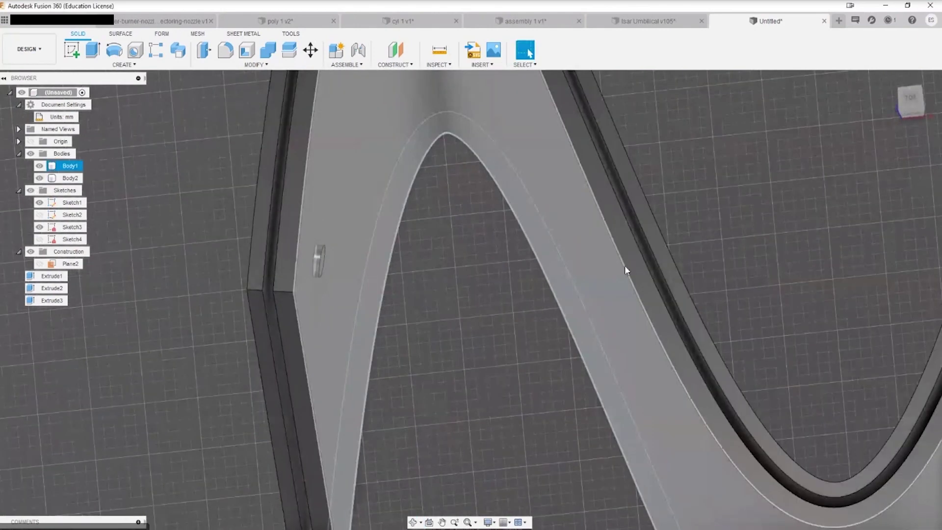
Split Body2 using Body1's curved face where the pin protrudes as the splitting tool, with the tool extended.
{"action": "left_click", "coordinate": [289, 50]}
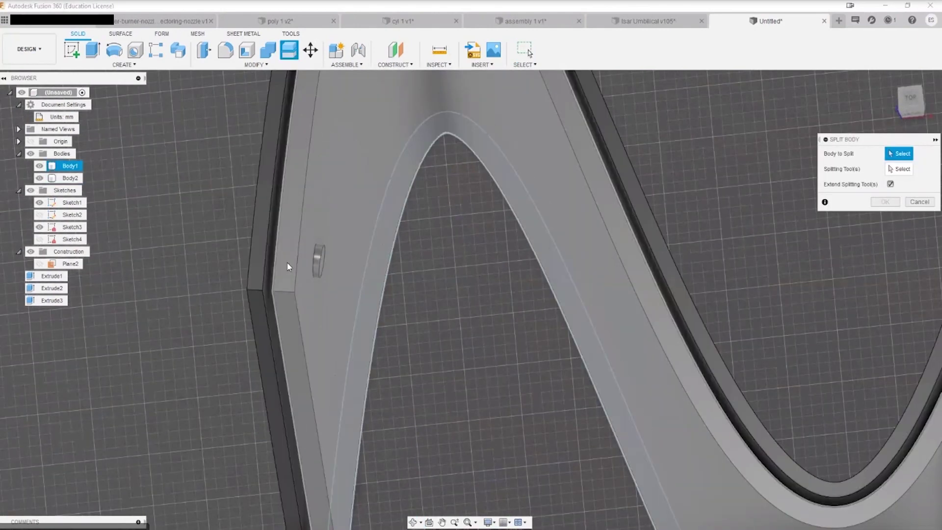
{"action": "left_click", "coordinate": [257, 258]}
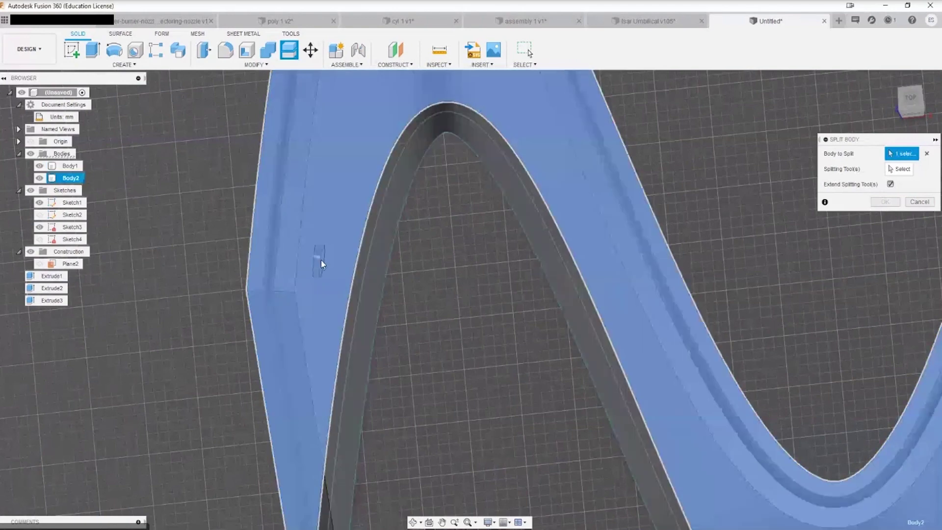
{"action": "middle_click_drag", "start_coordinate": [95, 176], "coordinate": [136, 210], "text": "shift"}
{"action": "left_click", "coordinate": [590, 246]}
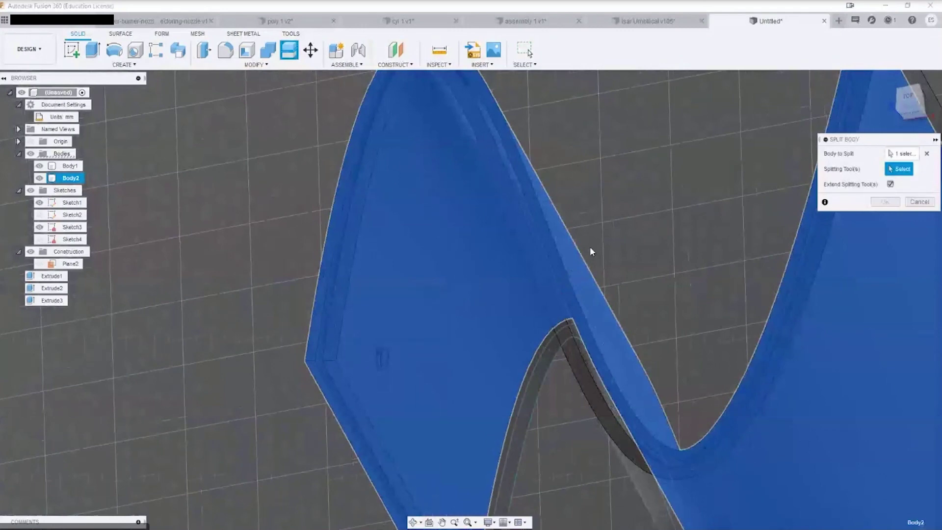
{"action": "left_click", "coordinate": [452, 258]}
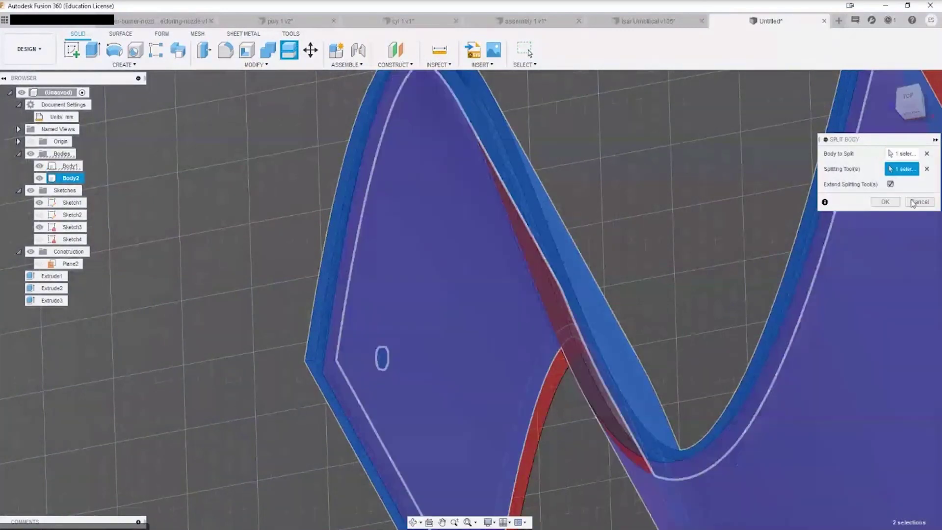
{"action": "left_click", "coordinate": [886, 203]}
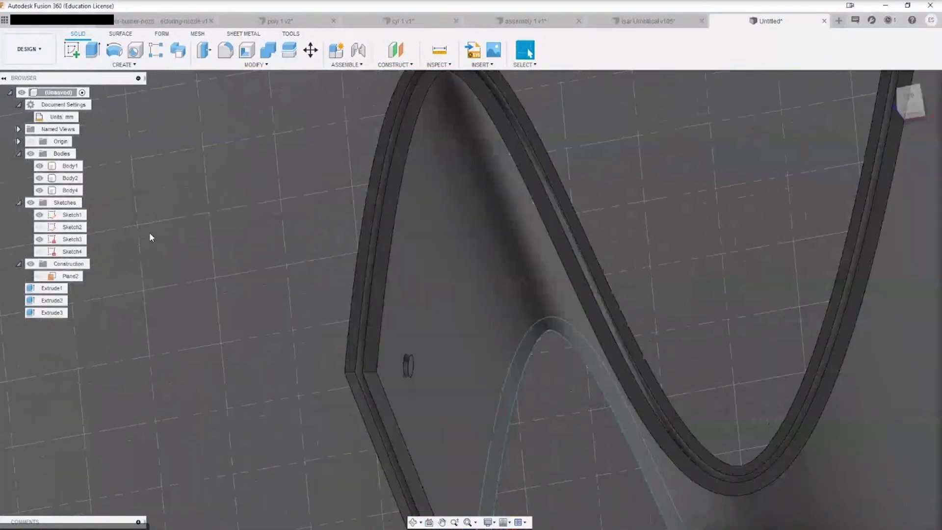
Delete Body4, the pin stub protruding beyond the Body1 strip.
{"action": "left_click", "coordinate": [73, 193]}
{"action": "middle_click_drag", "start_coordinate": [170, 346], "coordinate": [277, 305], "text": "shift"}
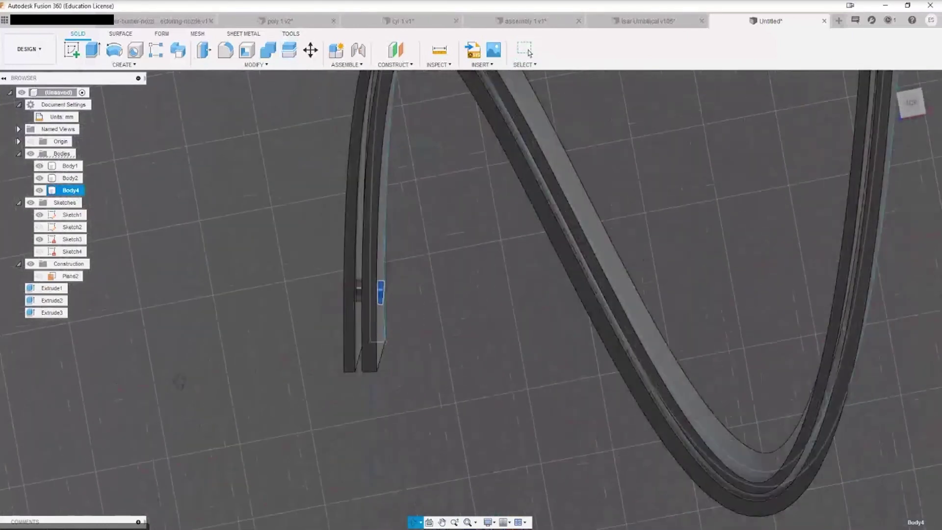
{"action": "scroll", "coordinate": [388, 294], "scroll_direction": "up", "scroll_amount": 5}
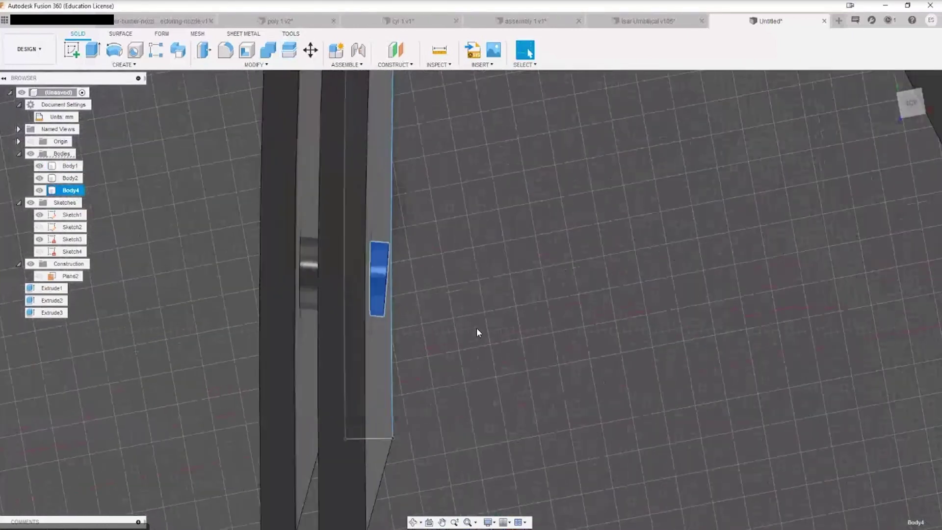
{"action": "key", "text": "Delete"}
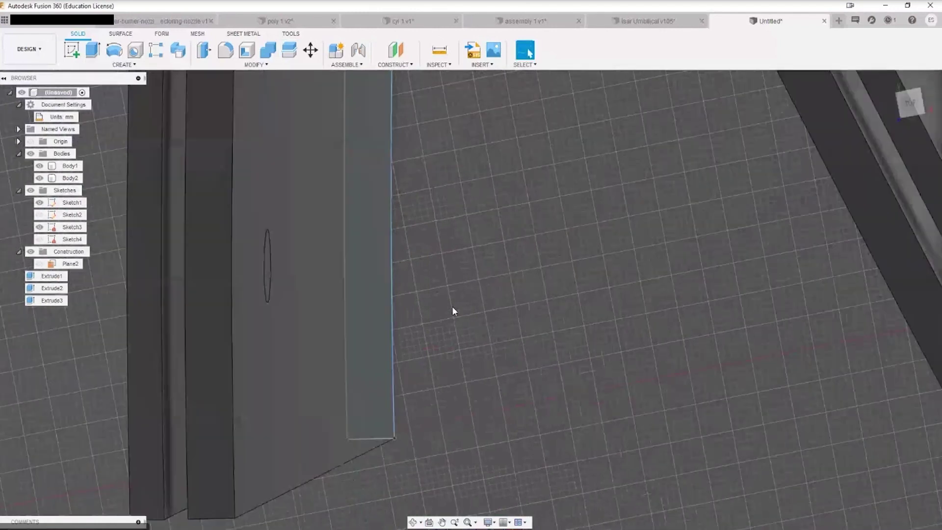
Examine the trimmed pin end on Body1's face and the fit of the two curved strips from several angles.
{"action": "middle_click_drag", "start_coordinate": [452, 311], "coordinate": [337, 273], "text": "shift"}
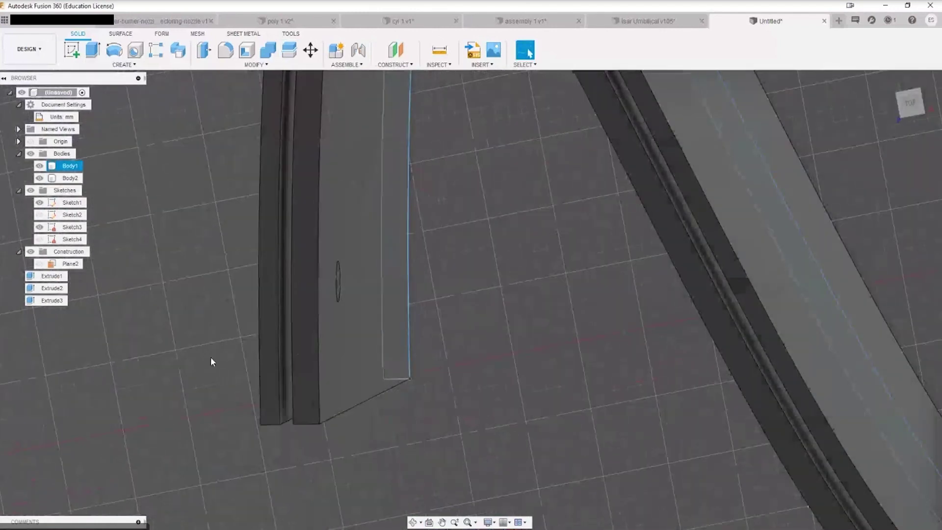
{"action": "middle_click_drag", "start_coordinate": [137, 371], "coordinate": [162, 354], "text": "shift"}
{"action": "left_click", "coordinate": [288, 418]}
{"action": "middle_click_drag", "start_coordinate": [288, 419], "coordinate": [373, 353], "text": "shift"}
{"action": "key", "text": "Escape"}
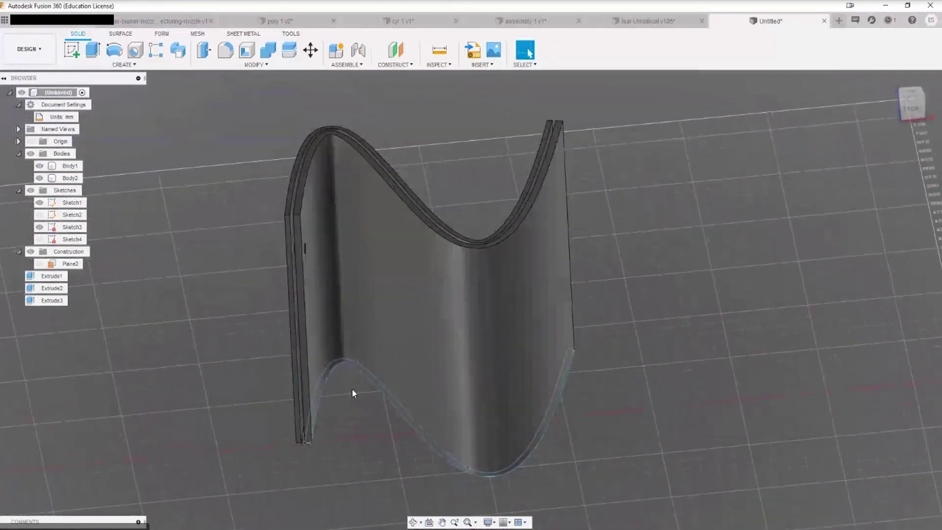
{"action": "middle_click_drag", "start_coordinate": [352, 387], "coordinate": [317, 328], "text": "shift"}
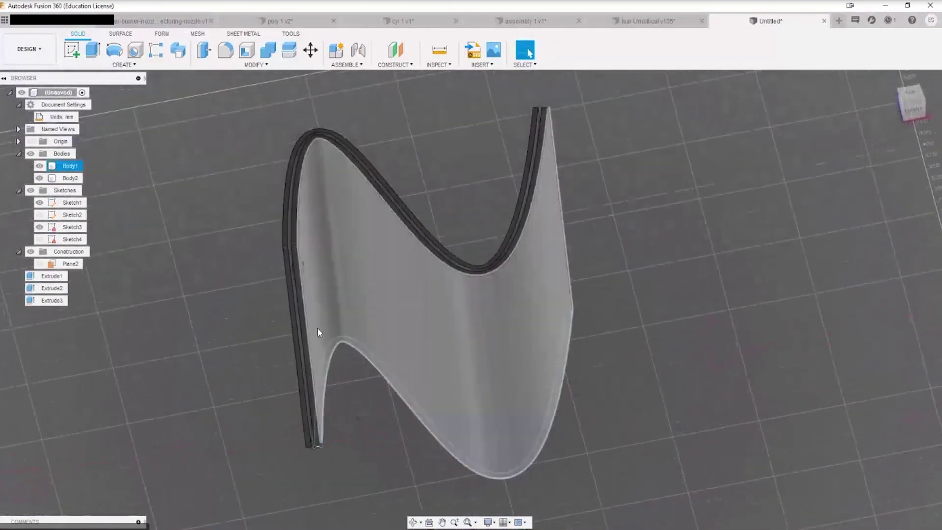
{"action": "left_click", "coordinate": [297, 271]}
{"action": "key", "text": "Escape"}
{"action": "middle_click_drag", "start_coordinate": [342, 370], "coordinate": [350, 341], "text": "shift"}
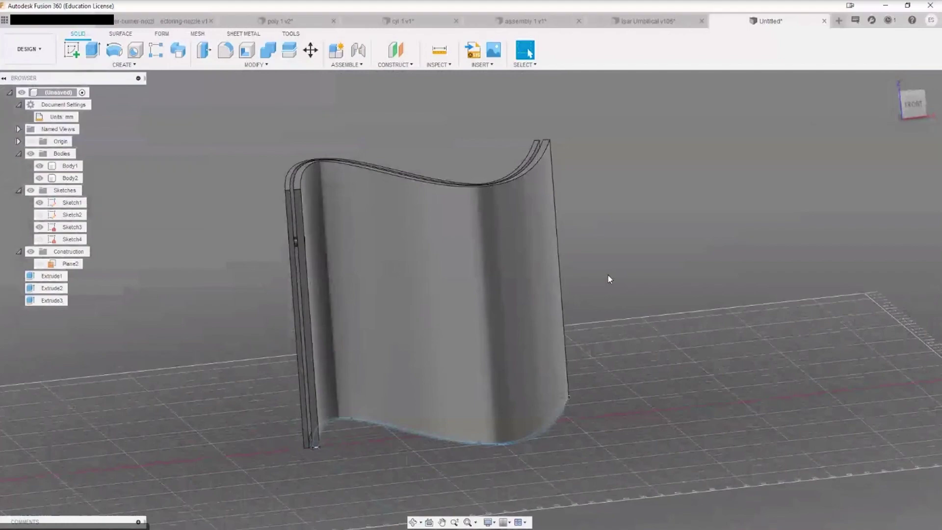
Save the document as "design" in the Home parts location.
{"action": "key", "text": "ctrl+s"}
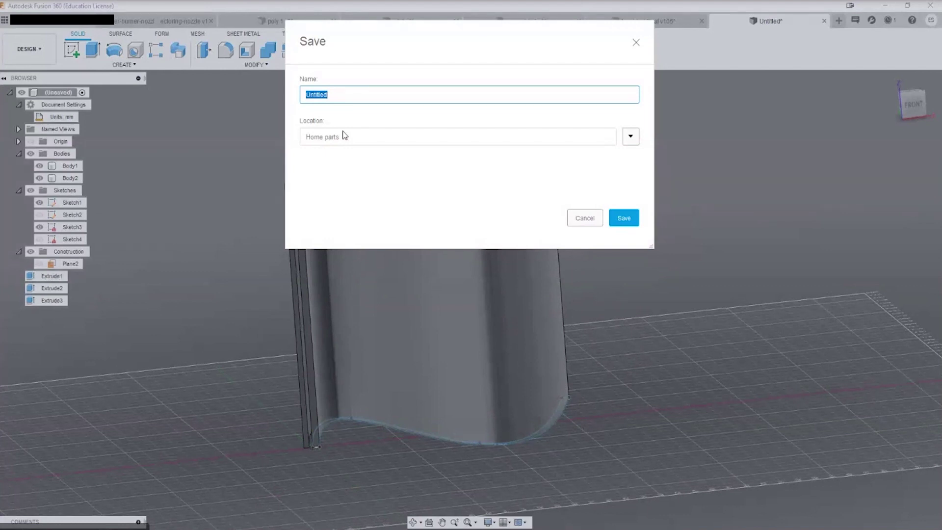
{"action": "type", "text": "design"}
{"action": "key", "text": "Return"}
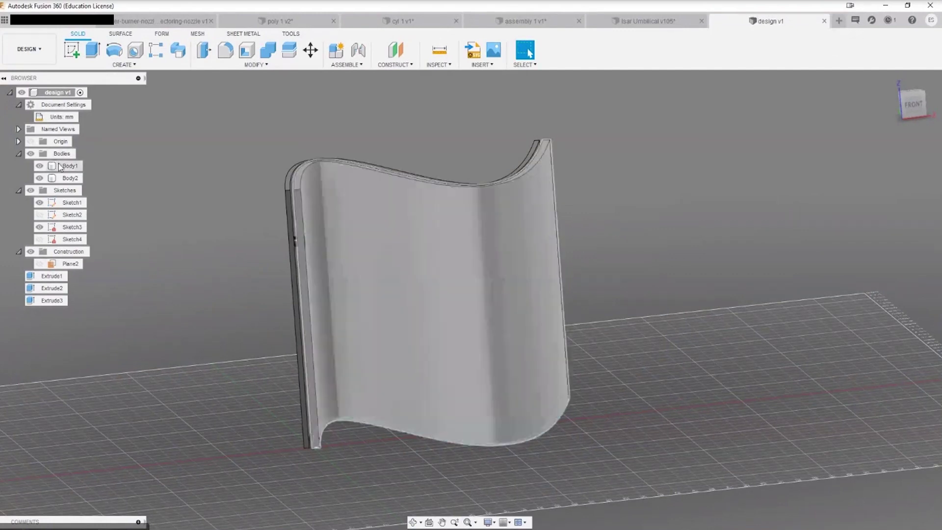
Create a component from Body1 and select the new component.
{"action": "left_click", "coordinate": [70, 177]}
{"action": "left_click", "coordinate": [170, 175]}
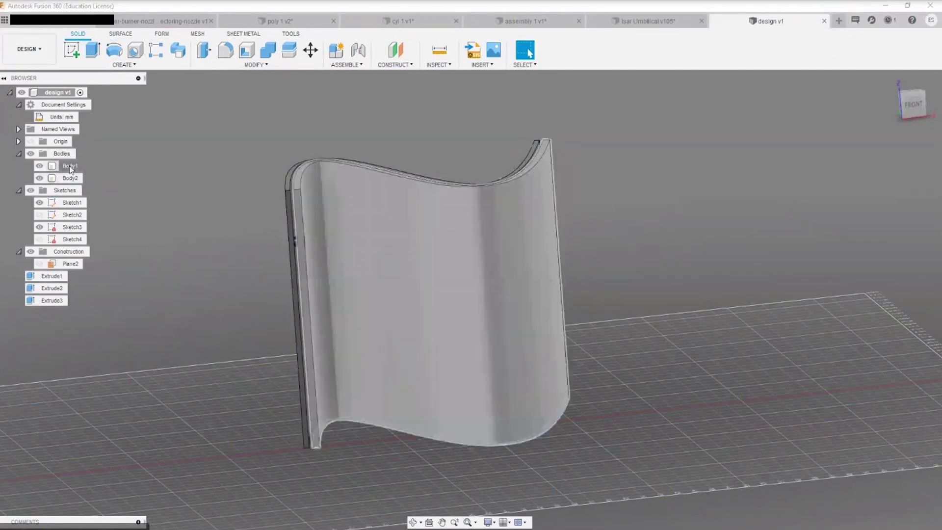
{"action": "left_click", "coordinate": [70, 166]}
{"action": "right_click", "coordinate": [69, 169]}
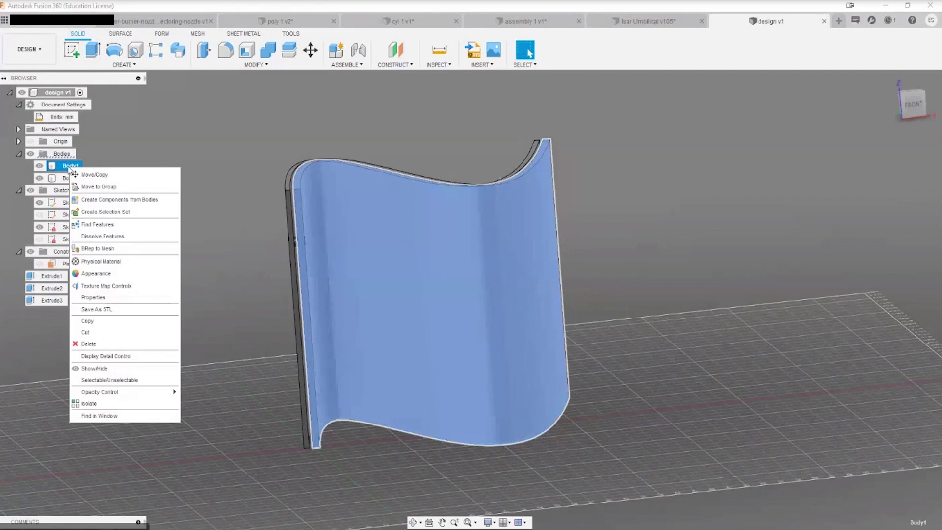
{"action": "left_click", "coordinate": [119, 201]}
{"action": "left_click", "coordinate": [55, 292]}
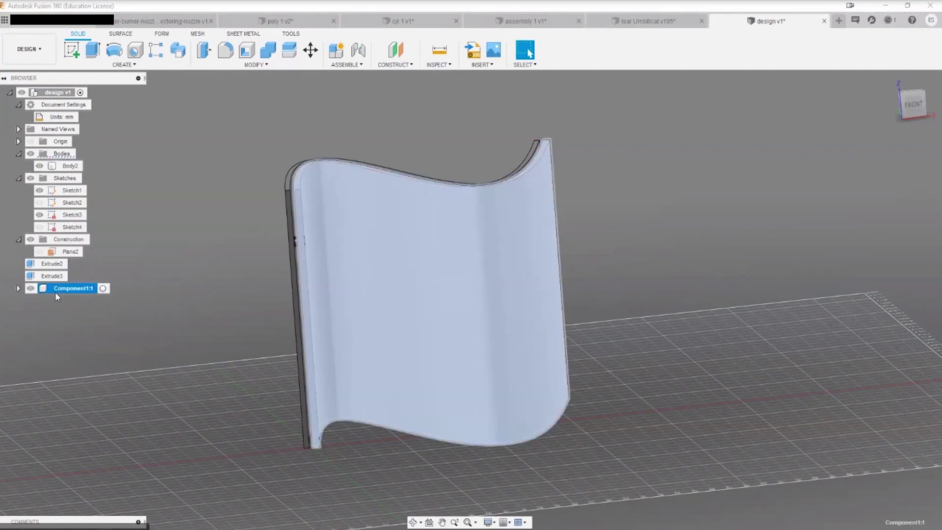
Create a component from Body2 and check which strip the new component contains.
{"action": "right_click", "coordinate": [55, 166]}
{"action": "left_click", "coordinate": [118, 190]}
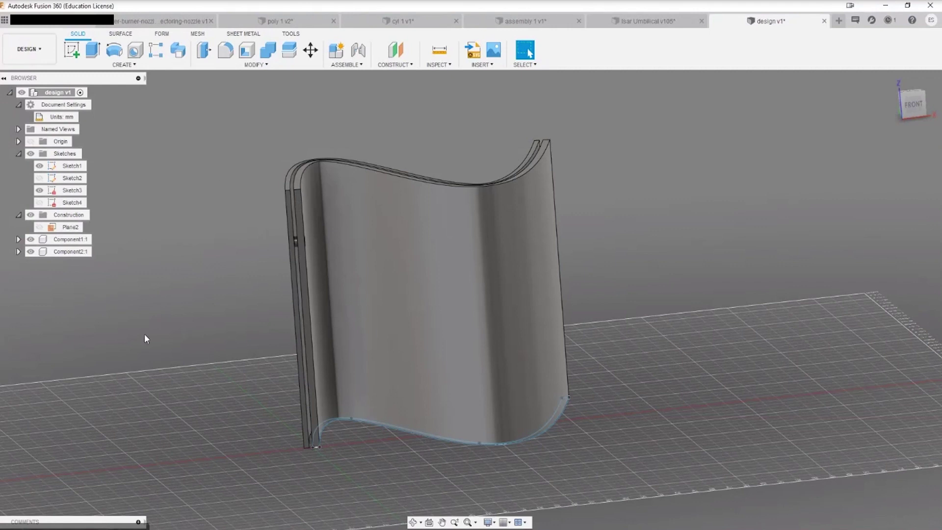
{"action": "left_click", "coordinate": [72, 251]}
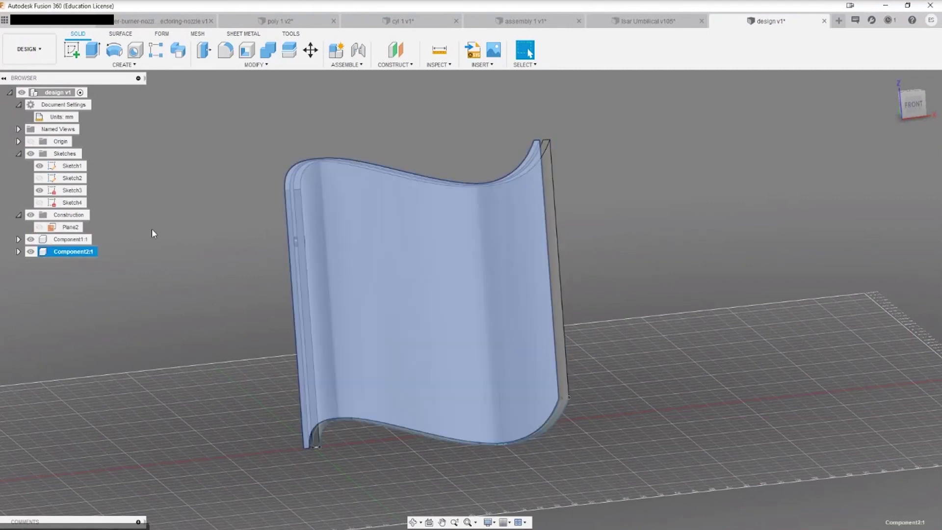
{"action": "left_click", "coordinate": [152, 229]}
{"action": "middle_click_drag", "start_coordinate": [146, 218], "coordinate": [113, 169], "text": "shift"}
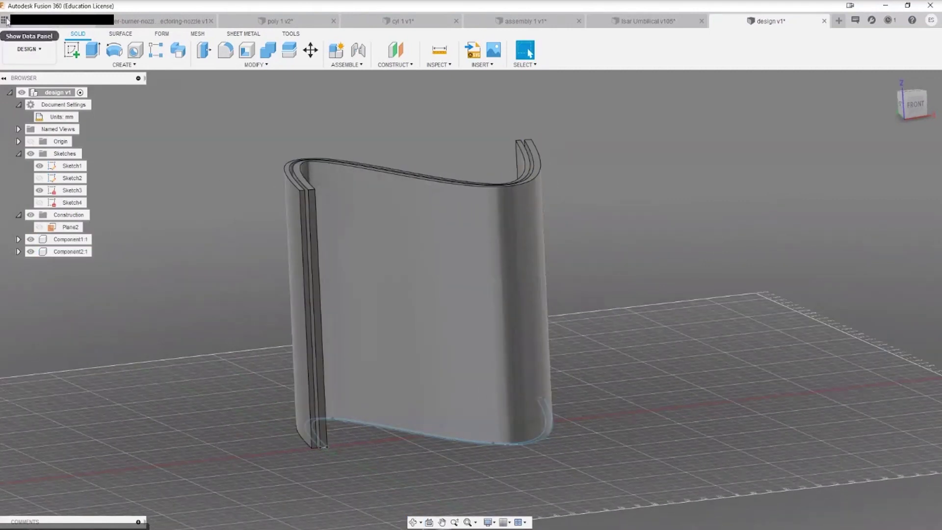
Browse the cloud projects and open the cad sesh 1 project.
{"action": "left_click", "coordinate": [6, 19]}
{"action": "left_click", "coordinate": [8, 81]}
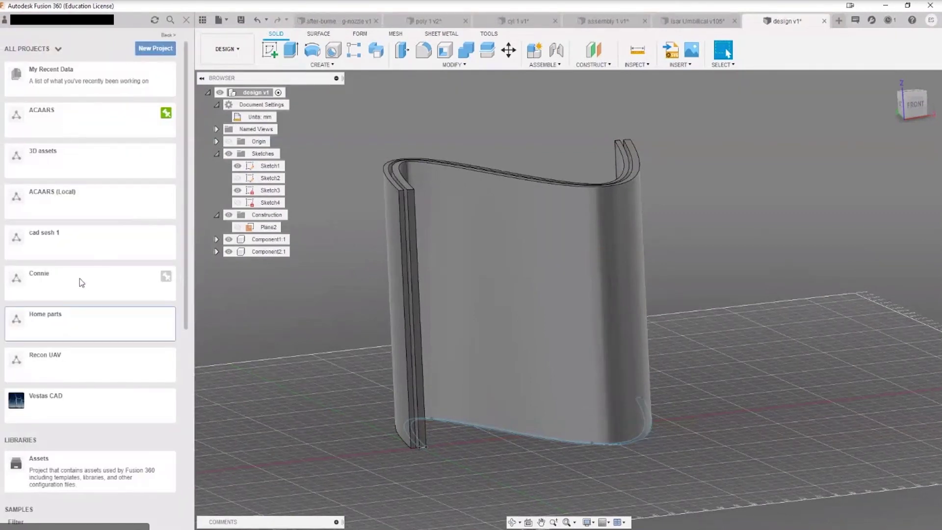
{"action": "left_click", "coordinate": [73, 243]}
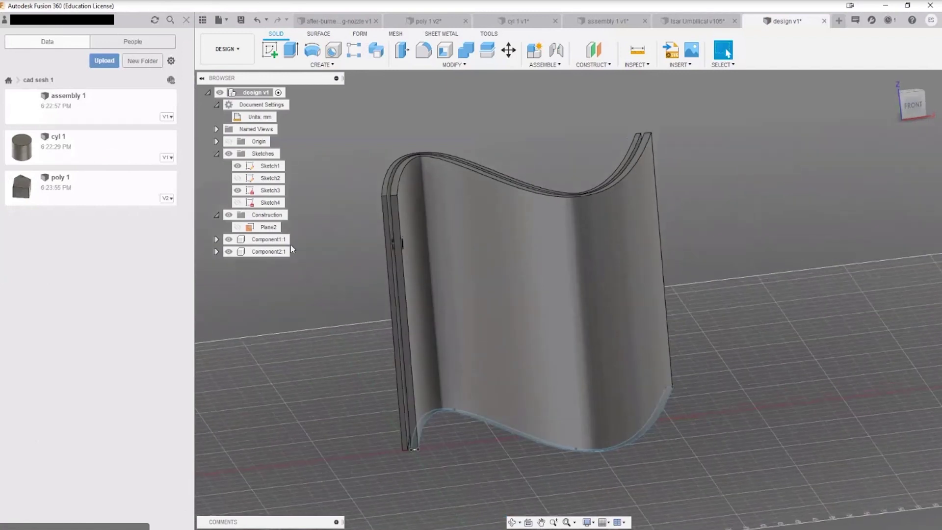
Save a copy of Component1 as "hole surface" in the cad sesh 1 location.
{"action": "left_click", "coordinate": [265, 240]}
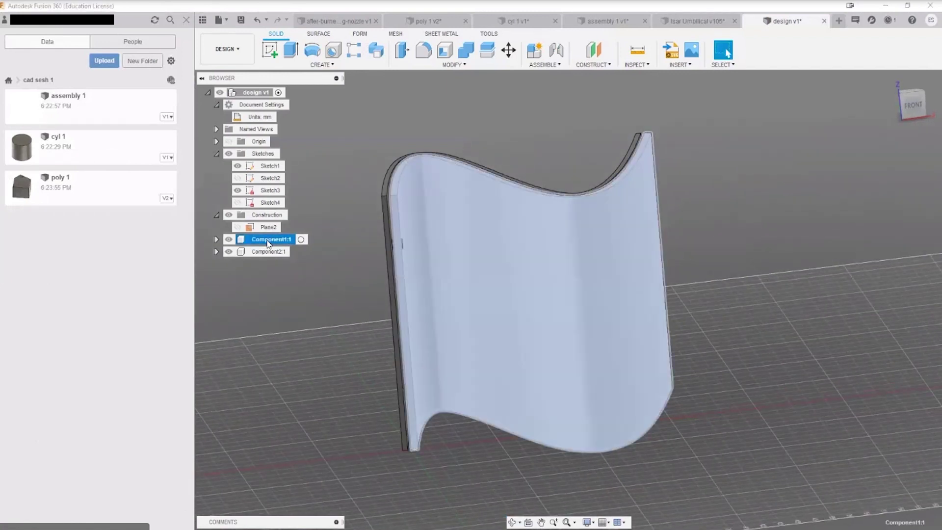
{"action": "right_click", "coordinate": [267, 244]}
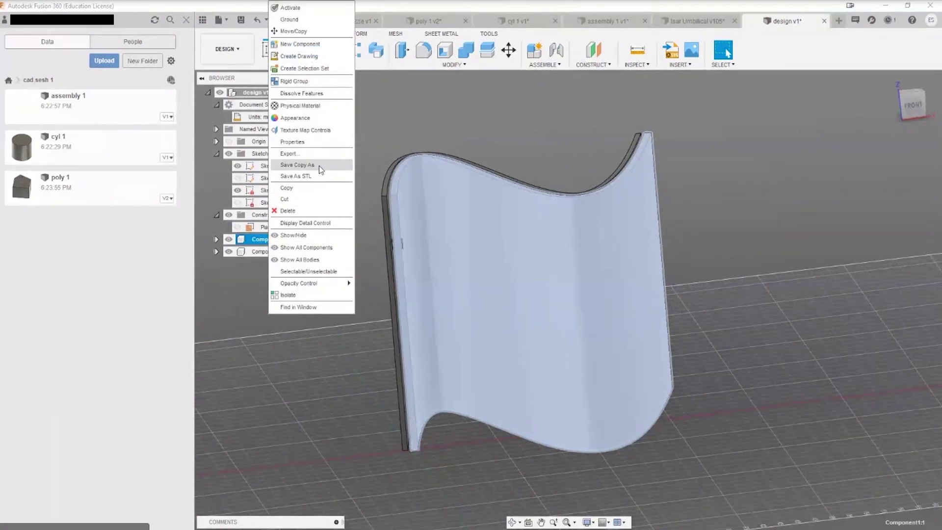
{"action": "left_click", "coordinate": [319, 166]}
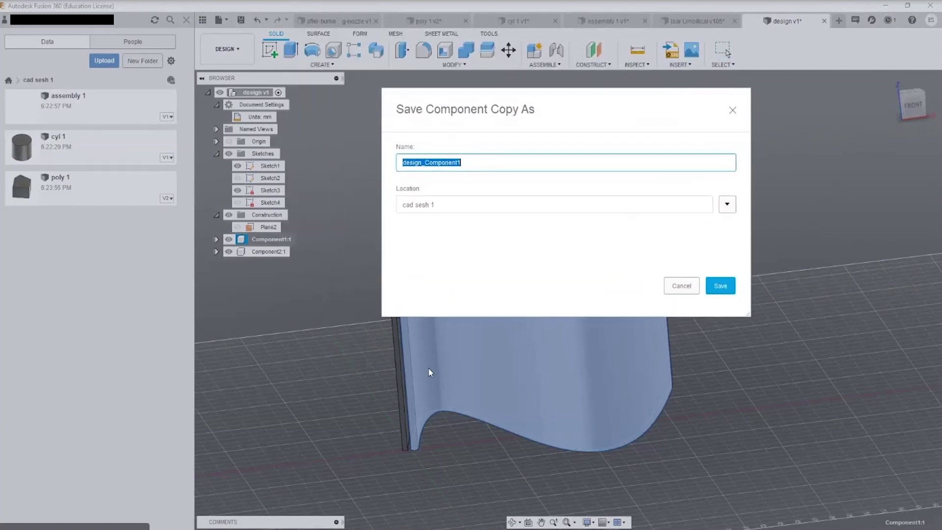
{"action": "type", "text": "hole surface"}
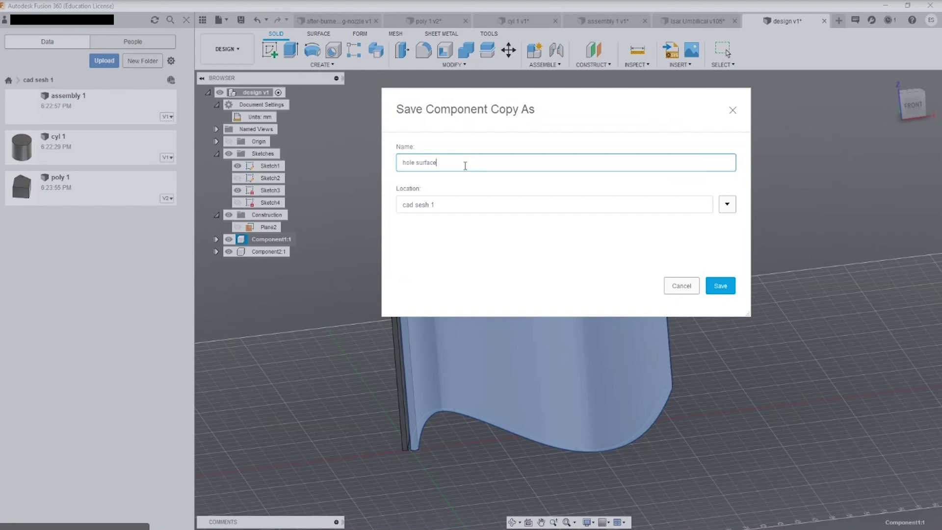
{"action": "left_click", "coordinate": [718, 286]}
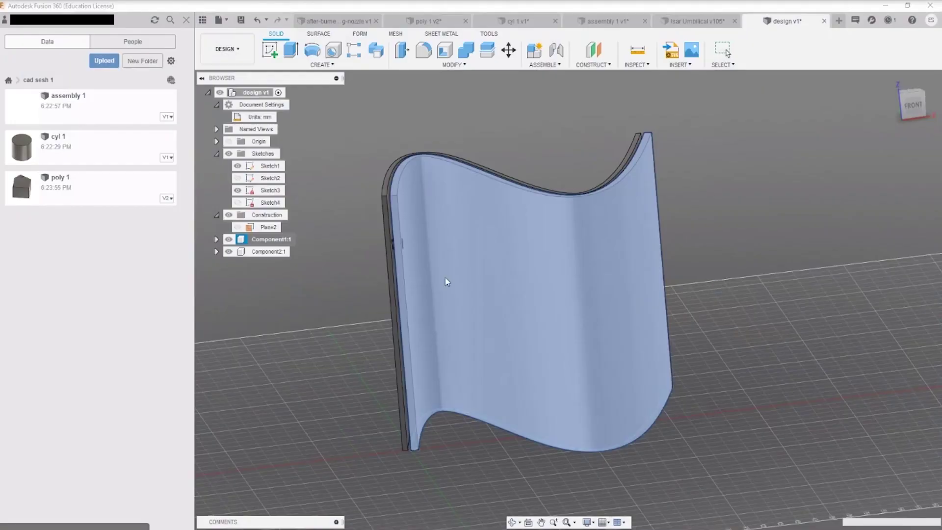
Save a copy of Component2 as "pin surface" in the cad sesh 1 location.
{"action": "left_click", "coordinate": [261, 252]}
{"action": "right_click", "coordinate": [261, 251]}
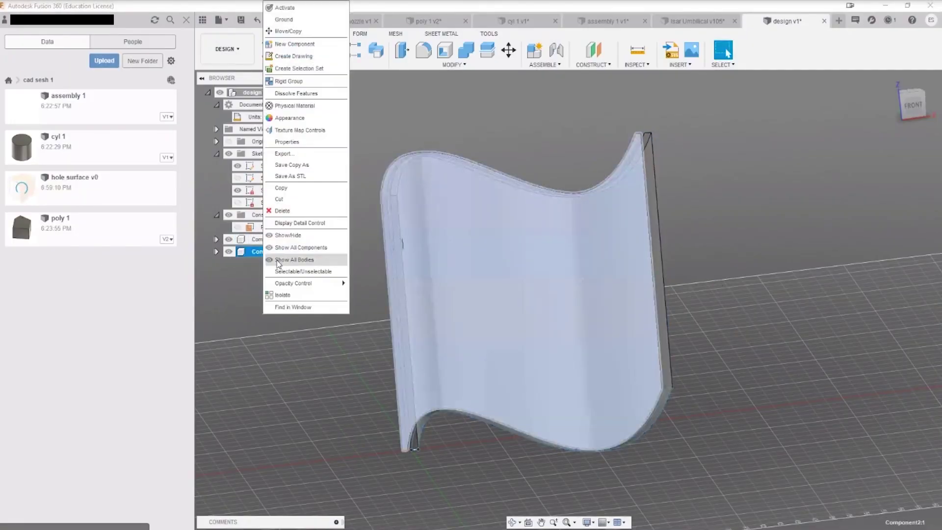
{"action": "left_click", "coordinate": [308, 166]}
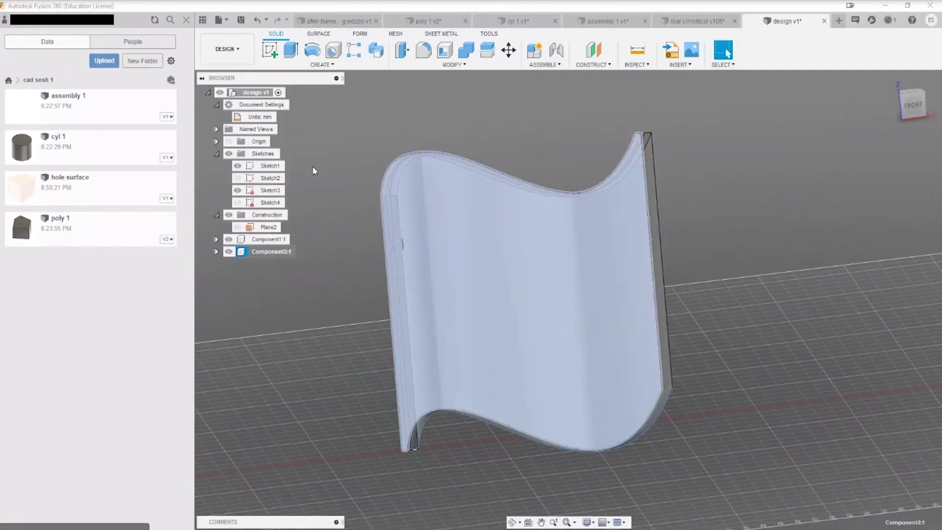
{"action": "type", "text": "po"}
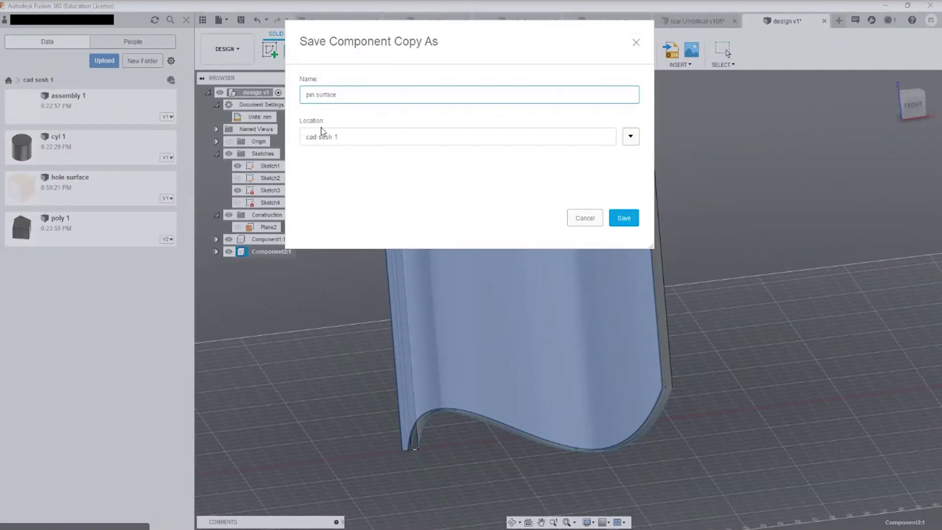
{"action": "left_click", "coordinate": [611, 217]}
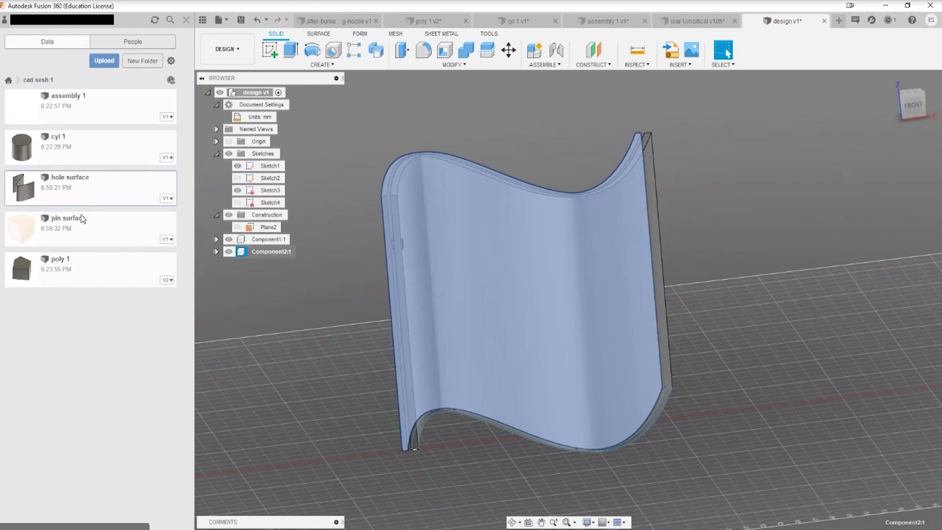
{"action": "left_click", "coordinate": [341, 272]}
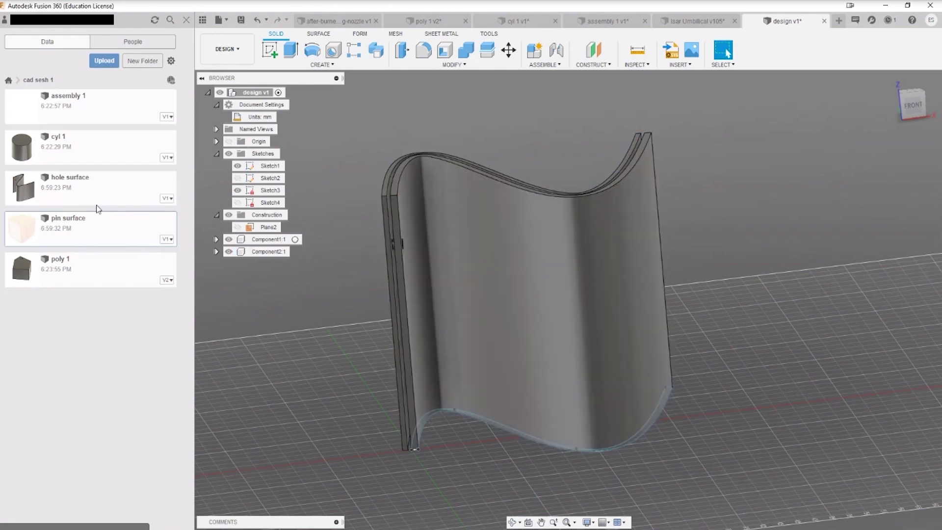
Close the design document, create a new one and save it as "design assembly" in cad sesh 1.
{"action": "left_click", "coordinate": [825, 21]}
{"action": "left_click", "coordinate": [462, 285]}
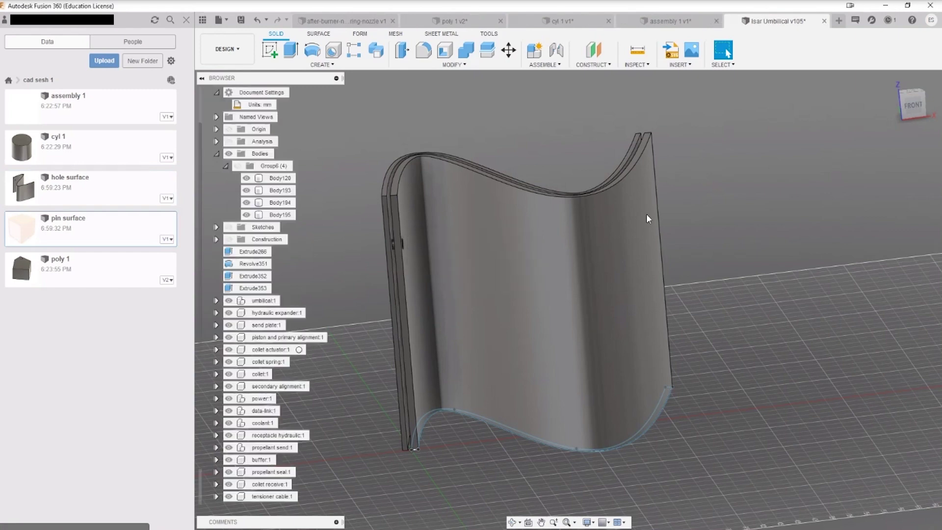
{"action": "left_click", "coordinate": [839, 21]}
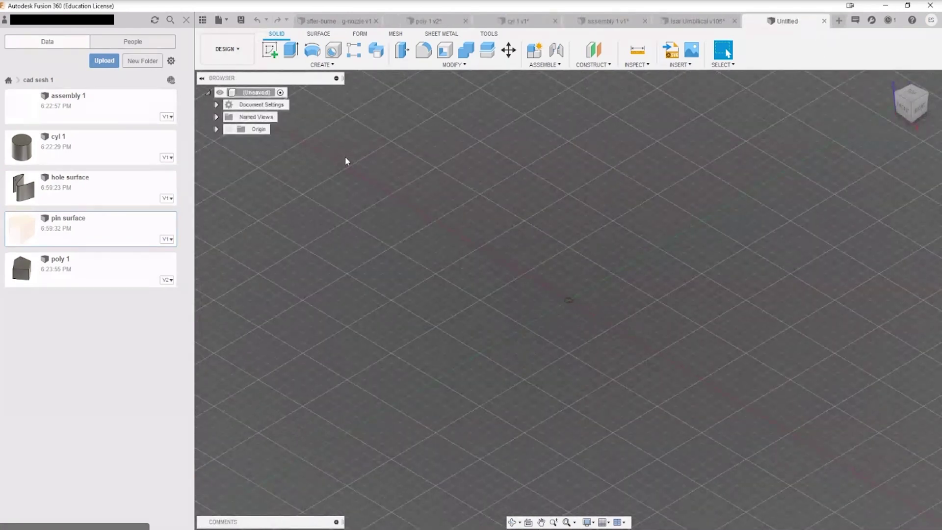
{"action": "key", "text": "ctrl+s"}
{"action": "type", "text": "sign assembly"}
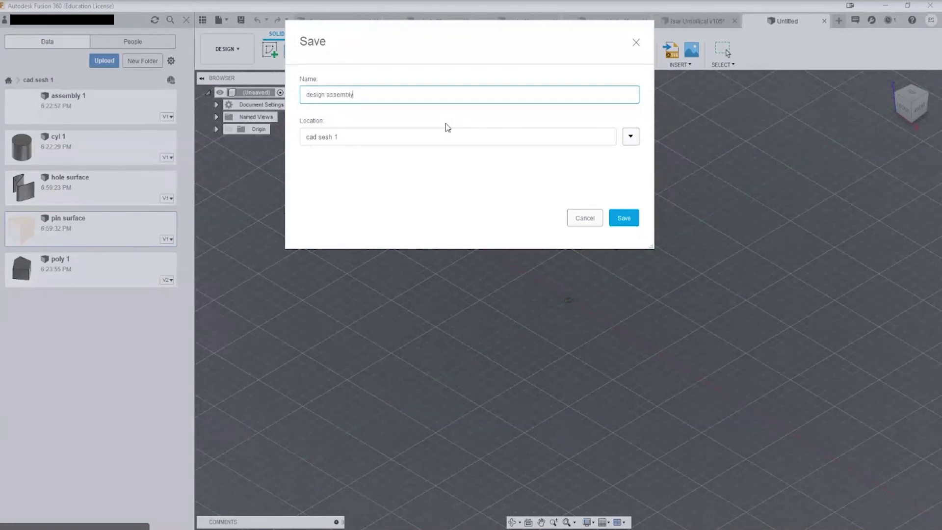
{"action": "key", "text": "Return"}
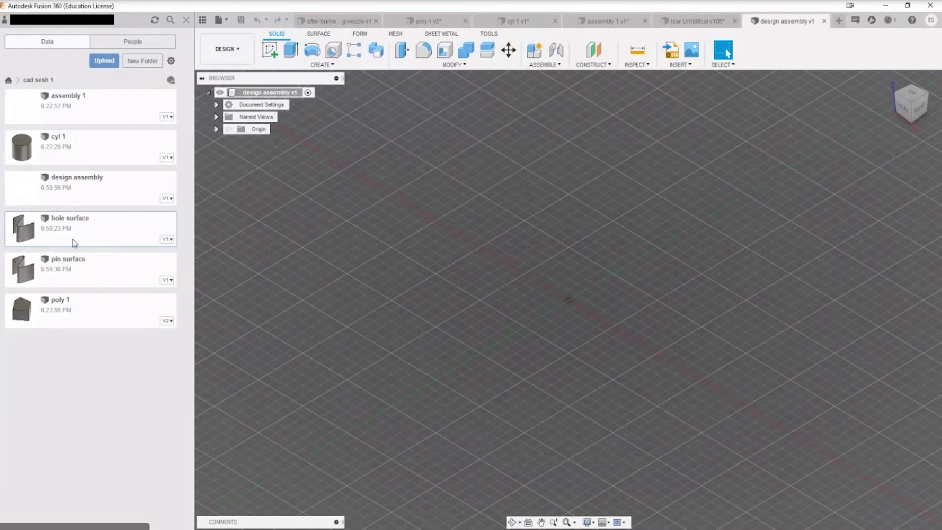
Insert the hole surface part into the assembly and accept its placement with zero offset and rotation.
{"action": "left_click_drag", "start_coordinate": [49, 229], "coordinate": [573, 252]}
{"action": "scroll", "coordinate": [572, 265], "scroll_direction": "down", "scroll_amount": 5}
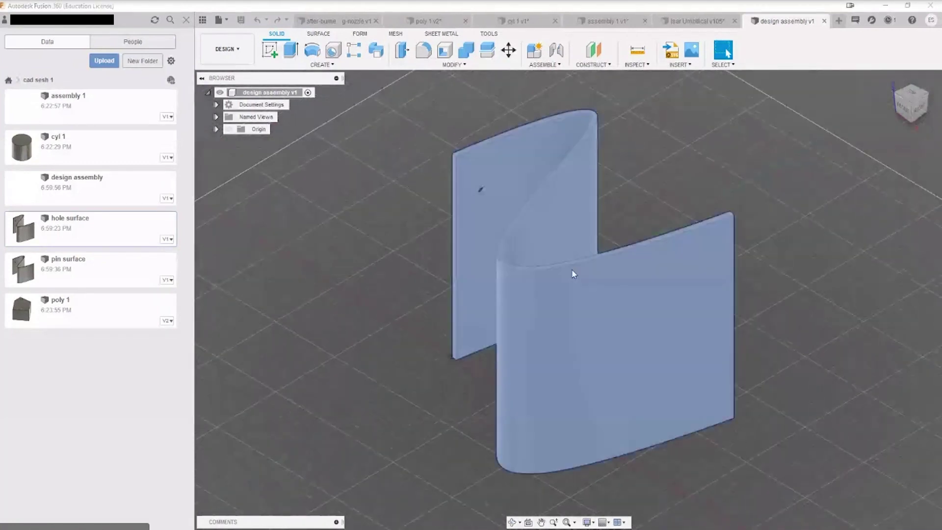
{"action": "mouse_move", "coordinate": [602, 214]}
{"action": "middle_mouse_down"}
{"action": "mouse_move", "coordinate": [577, 206]}
{"action": "mouse_move", "coordinate": [567, 215]}
{"action": "mouse_move", "coordinate": [614, 211]}
{"action": "middle_mouse_up"}
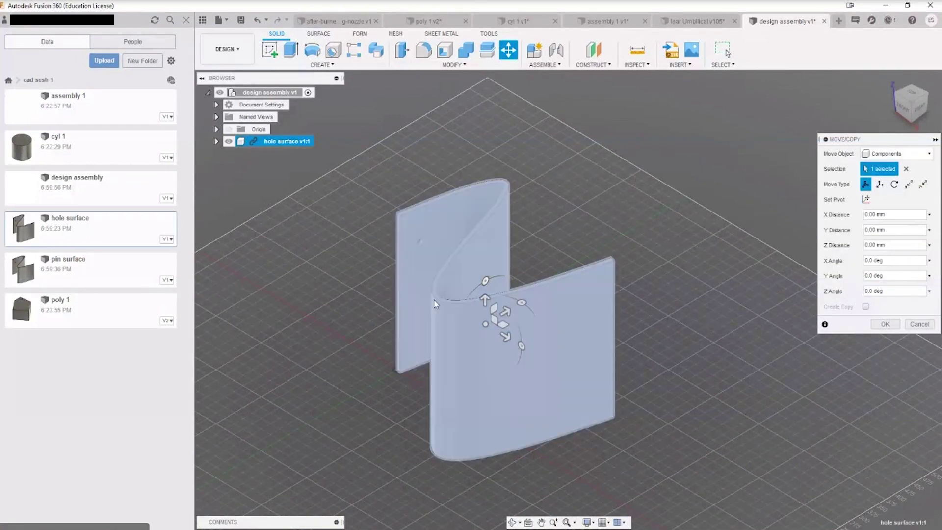
{"action": "middle_click_drag", "start_coordinate": [524, 318], "coordinate": [543, 324]}
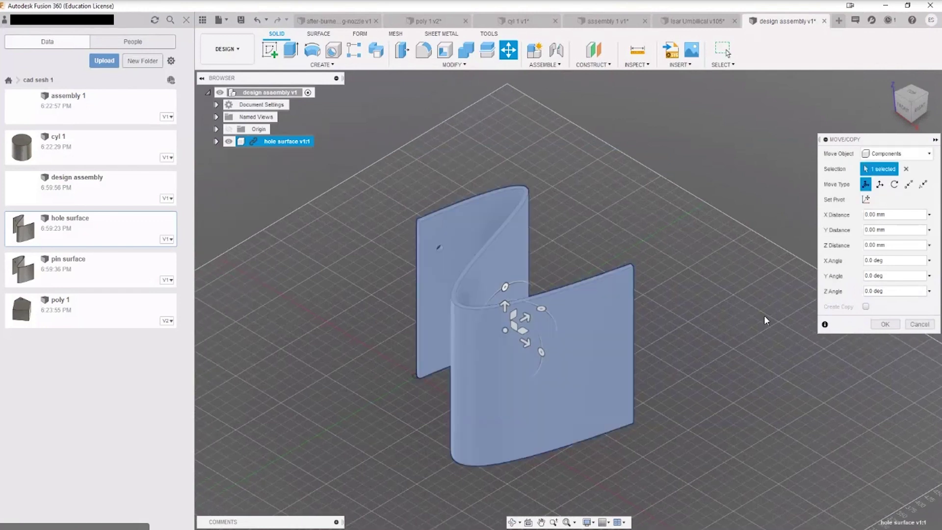
{"action": "left_click", "coordinate": [886, 324]}
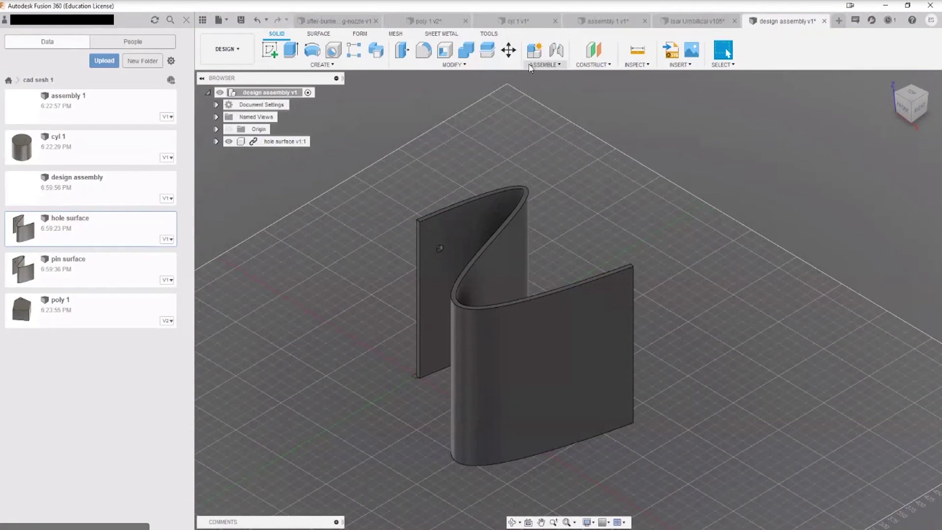
Ground the hole surface component in the assembly.
{"action": "left_click", "coordinate": [560, 66]}
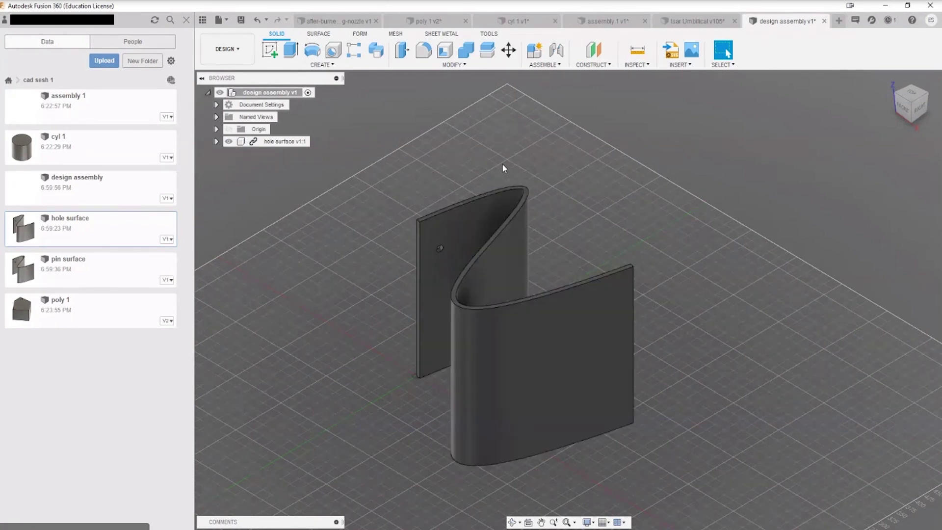
{"action": "left_click", "coordinate": [273, 143]}
{"action": "right_click", "coordinate": [263, 143]}
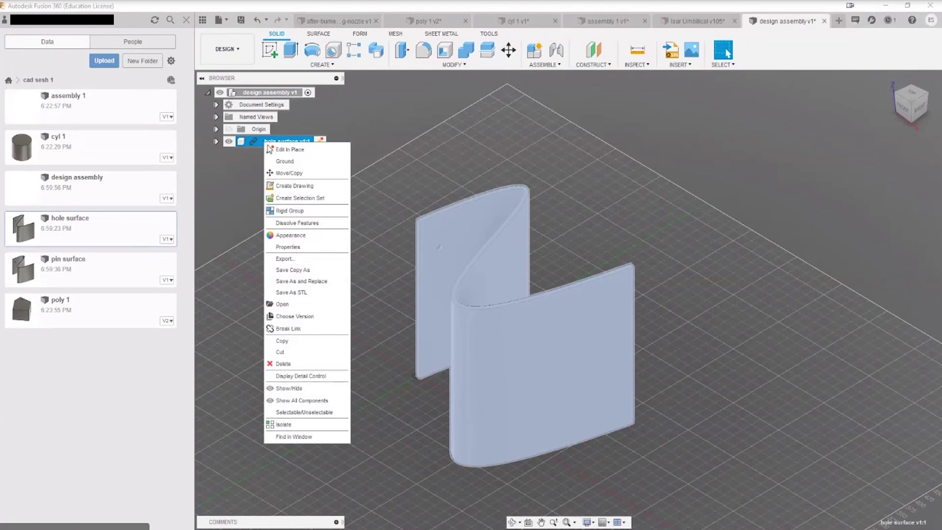
{"action": "left_click", "coordinate": [283, 161]}
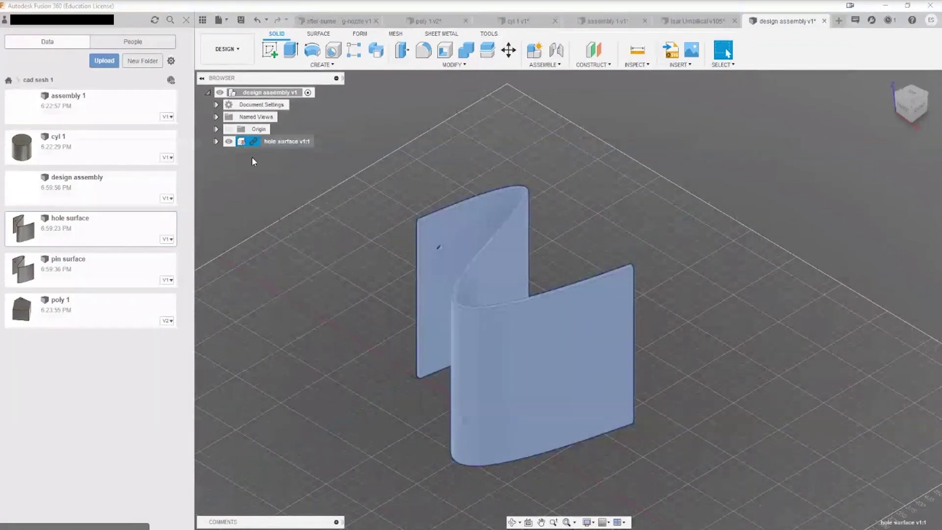
{"action": "left_click", "coordinate": [268, 197]}
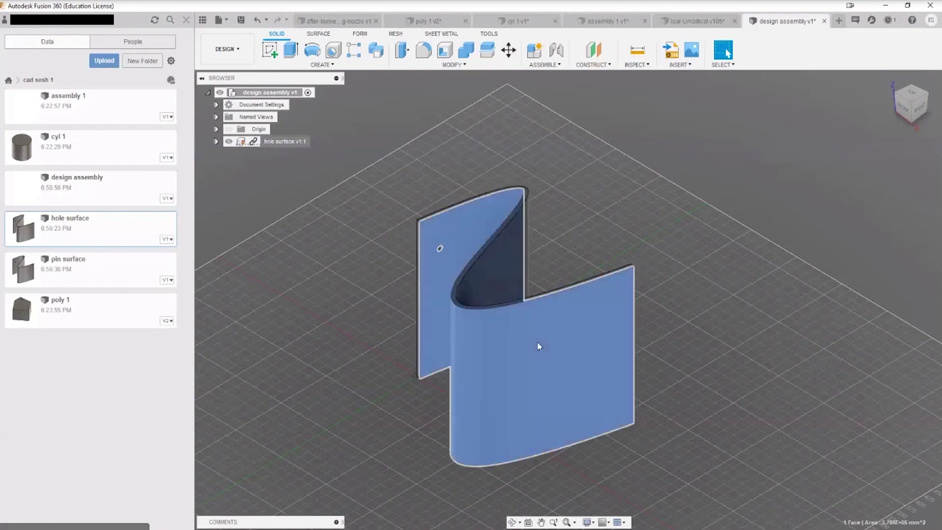
{"action": "key", "text": "m"}
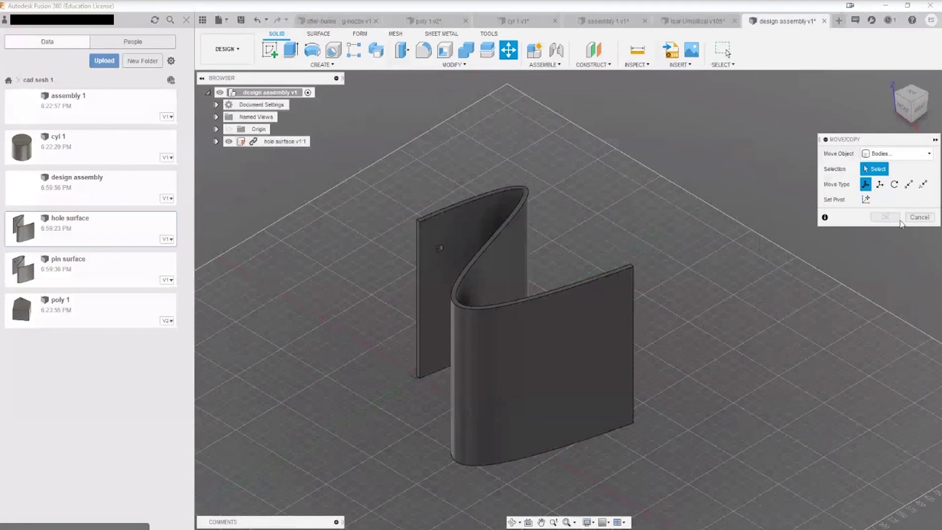
{"action": "left_click", "coordinate": [880, 184]}
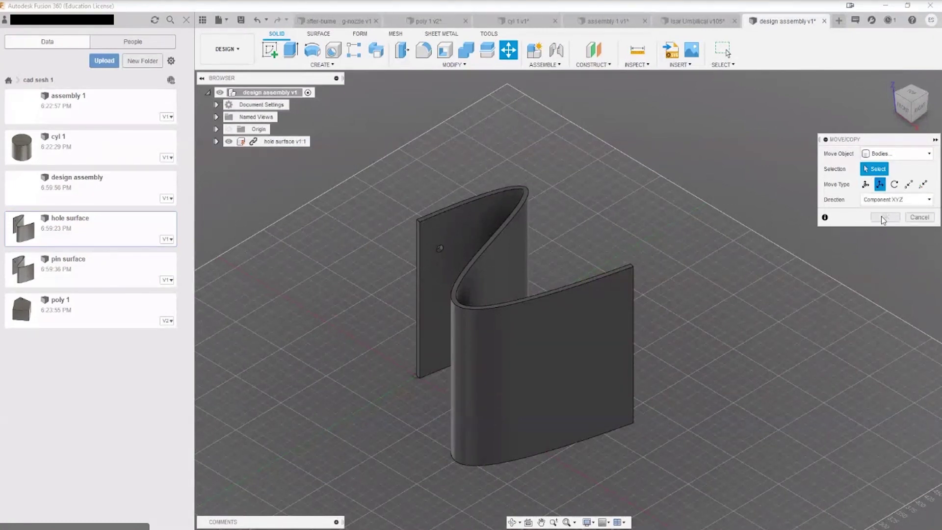
{"action": "left_click", "coordinate": [866, 185]}
{"action": "left_click", "coordinate": [909, 185]}
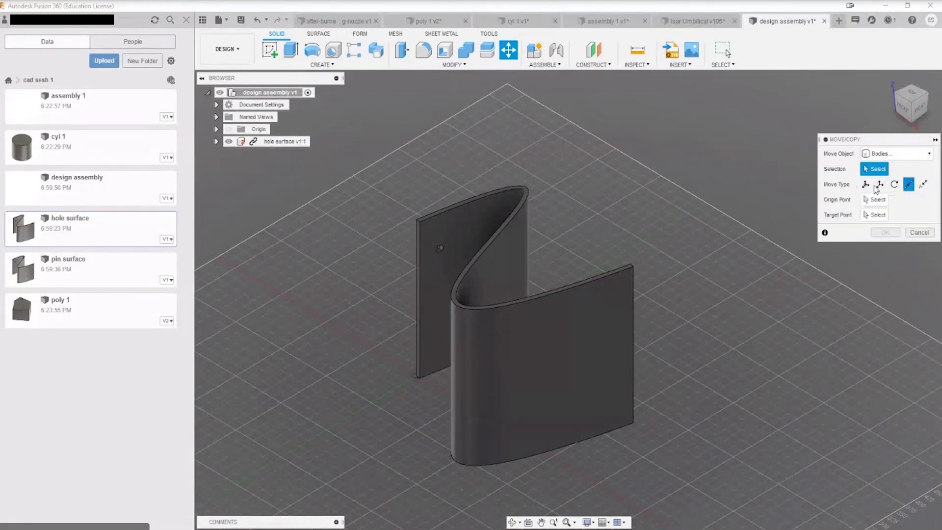
{"action": "left_click", "coordinate": [865, 184]}
{"action": "left_click", "coordinate": [932, 220]}
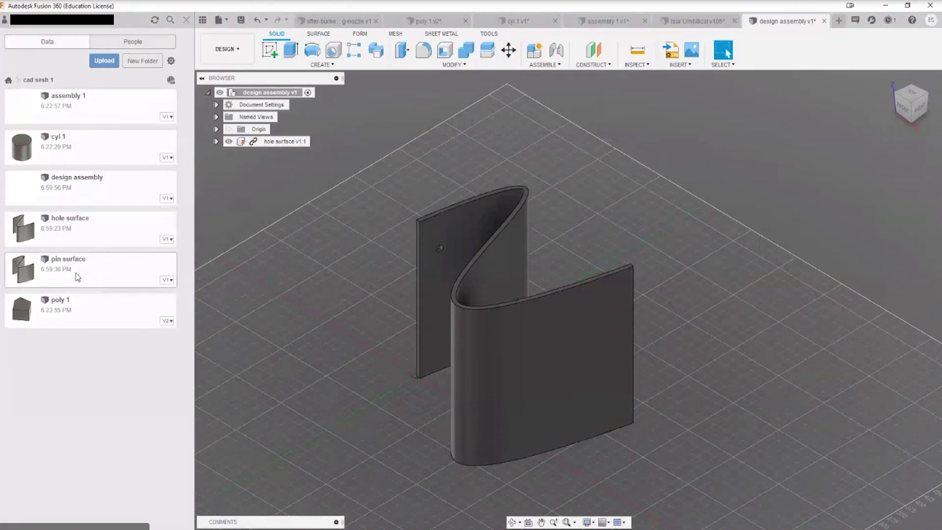
Insert the pin surface part, shifted about 374 mm in X and 519 mm in Z and rotated about 62.4 degrees around Y.
{"action": "left_click_drag", "start_coordinate": [77, 278], "coordinate": [750, 339]}
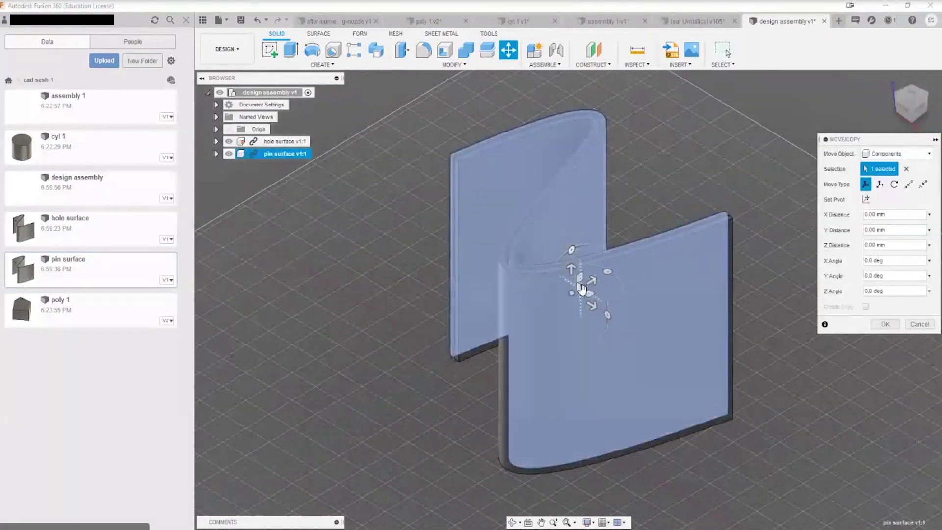
{"action": "left_click_drag", "start_coordinate": [582, 289], "coordinate": [747, 108]}
{"action": "scroll", "coordinate": [592, 290], "scroll_direction": "down", "scroll_amount": 5}
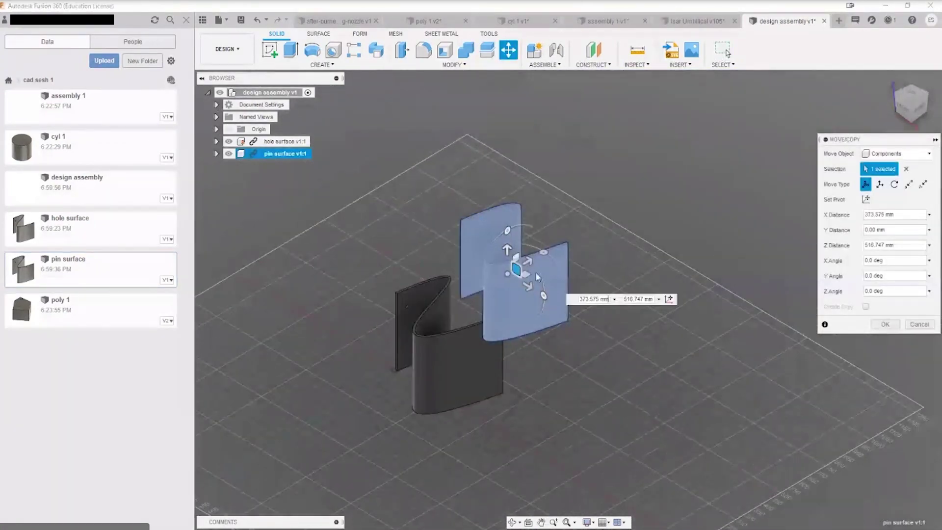
{"action": "mouse_move", "coordinate": [543, 295]}
{"action": "left_mouse_down"}
{"action": "mouse_move", "coordinate": [509, 274]}
{"action": "mouse_move", "coordinate": [552, 289]}
{"action": "left_mouse_up"}
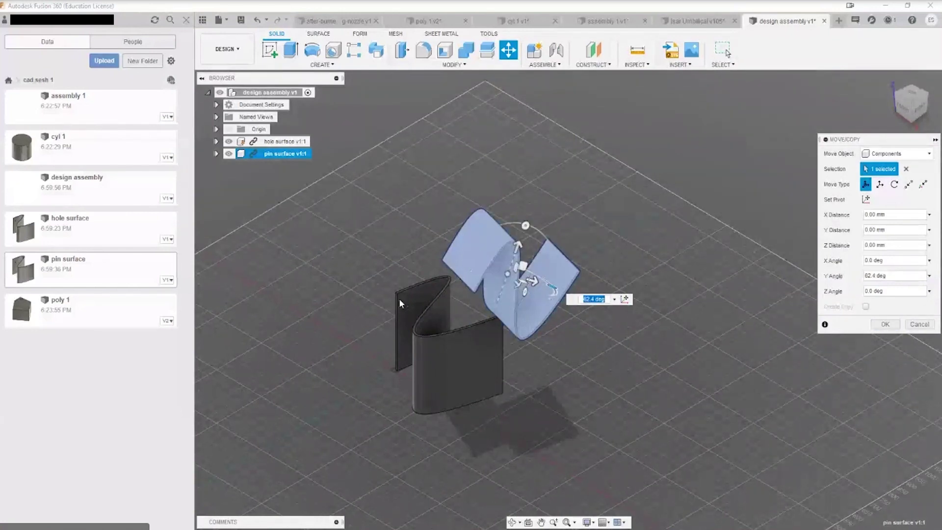
{"action": "left_click", "coordinate": [885, 324]}
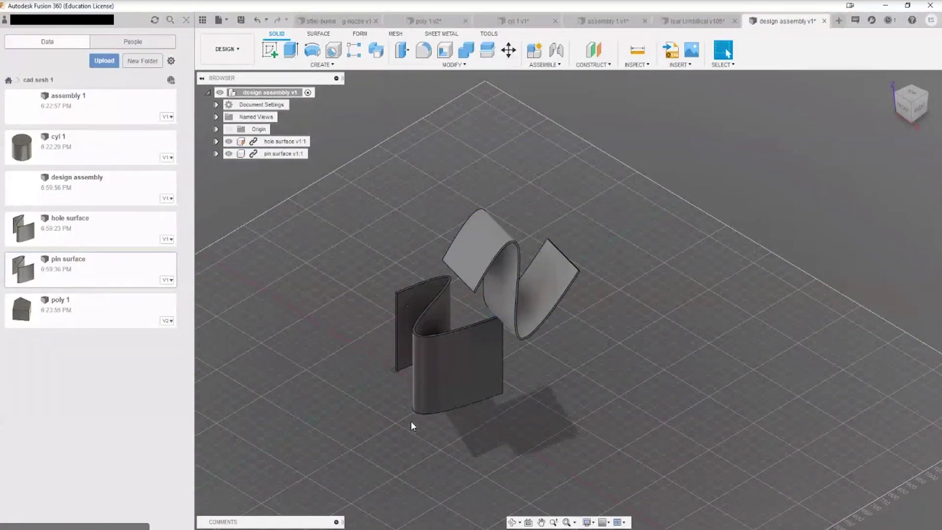
Examine the two curved strips from several sides, including the hole in the hole surface part.
{"action": "middle_click_drag", "start_coordinate": [560, 416], "coordinate": [572, 439], "text": "shift"}
{"action": "left_click", "coordinate": [725, 51]}
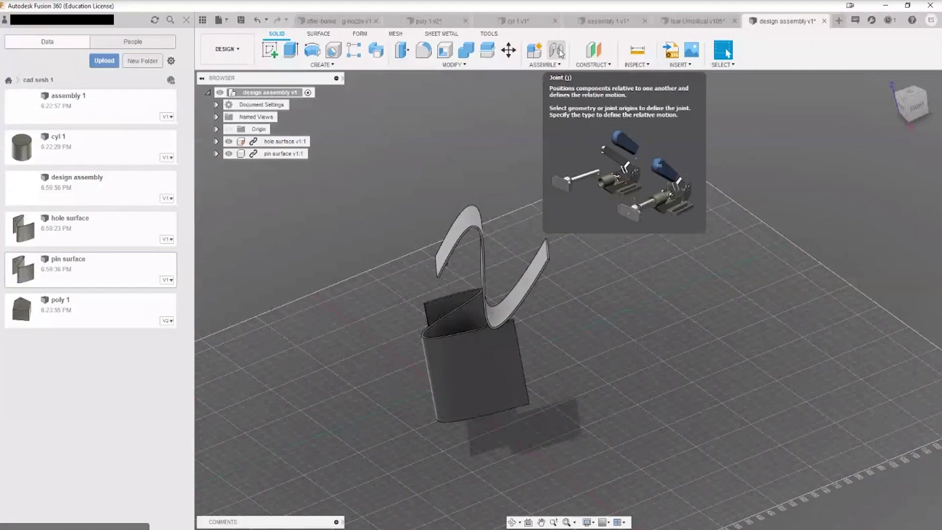
{"action": "middle_click_drag", "start_coordinate": [597, 343], "coordinate": [599, 355], "text": "shift"}
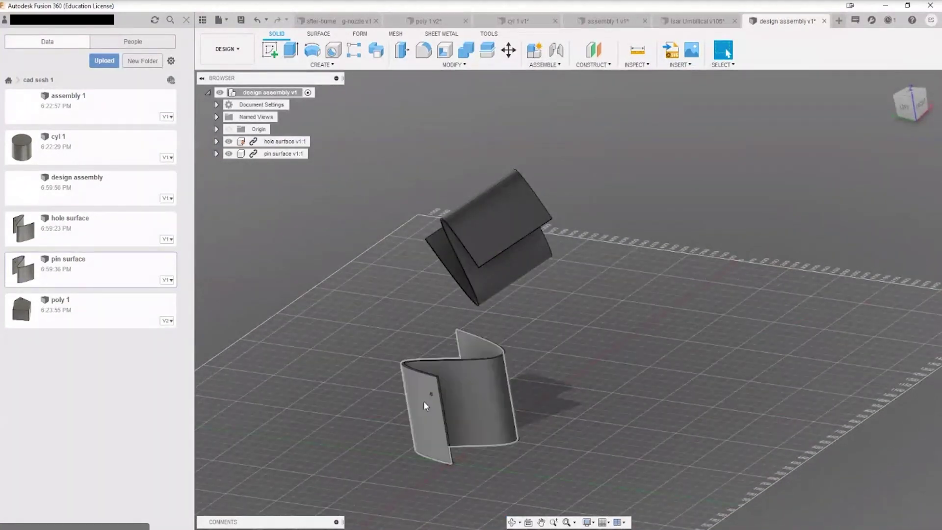
{"action": "scroll", "coordinate": [432, 397], "scroll_direction": "up", "scroll_amount": 5}
{"action": "scroll", "coordinate": [435, 387], "scroll_direction": "down", "scroll_amount": 5}
{"action": "middle_click_drag", "start_coordinate": [446, 391], "coordinate": [728, 53], "text": "shift"}
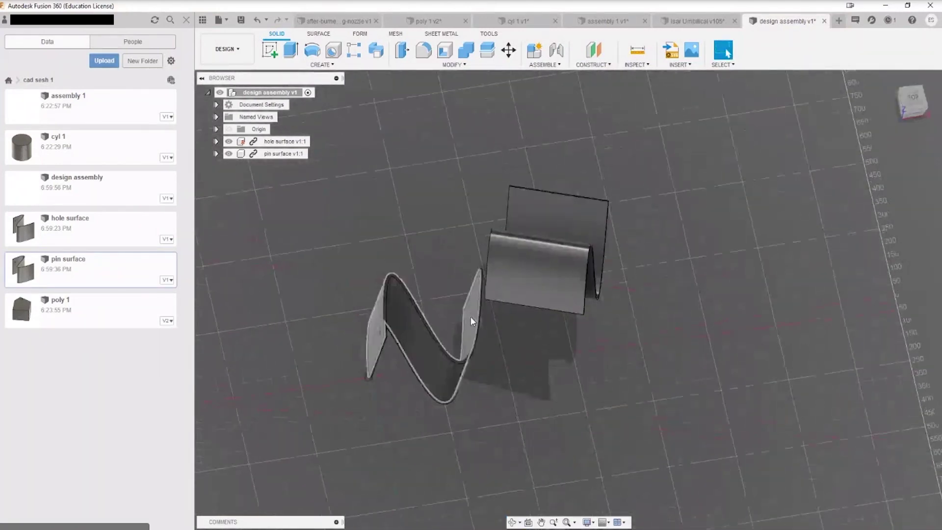
{"action": "middle_click_drag", "start_coordinate": [539, 384], "coordinate": [330, 312], "text": "shift"}
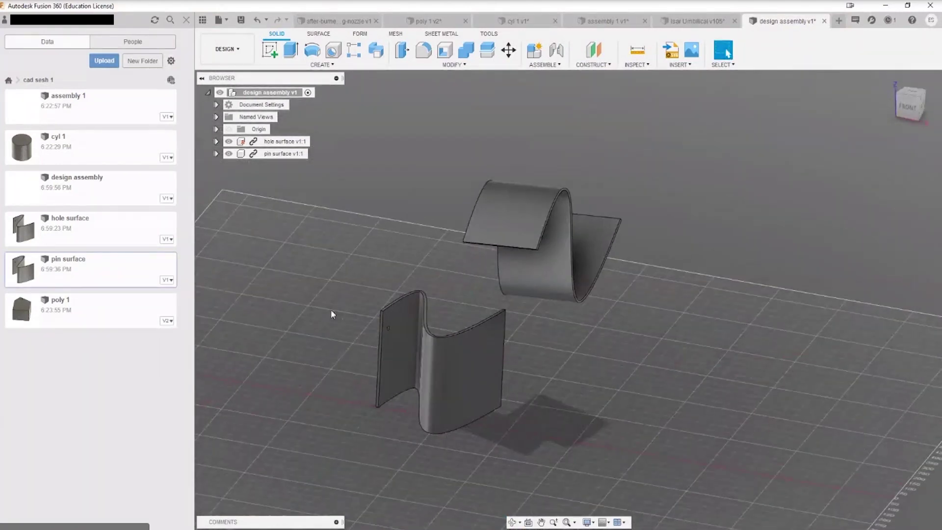
{"action": "middle_click_drag", "start_coordinate": [386, 331], "coordinate": [402, 358], "text": "shift"}
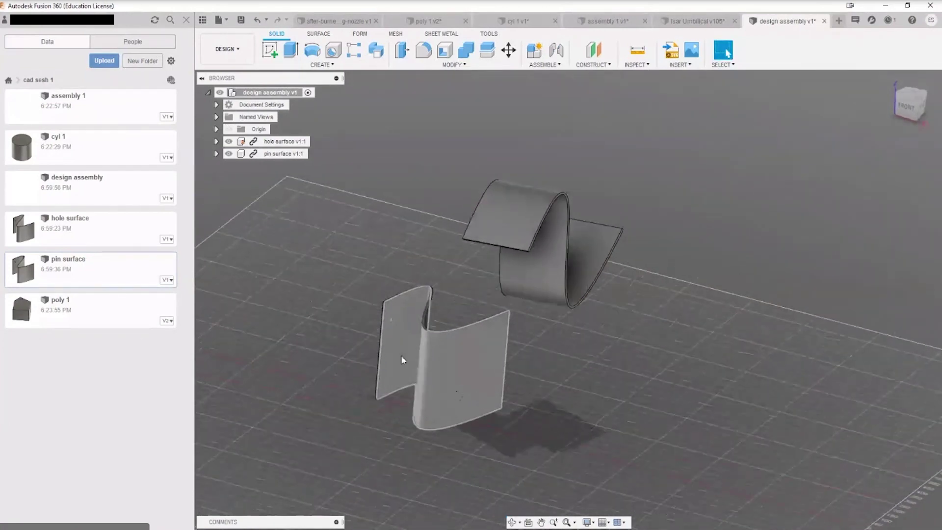
{"action": "middle_click_drag", "start_coordinate": [609, 379], "coordinate": [618, 333], "text": "shift"}
Start a joint and snap its first component to the centre of the pin's end face on the pin surface part.
{"action": "left_click", "coordinate": [556, 50]}
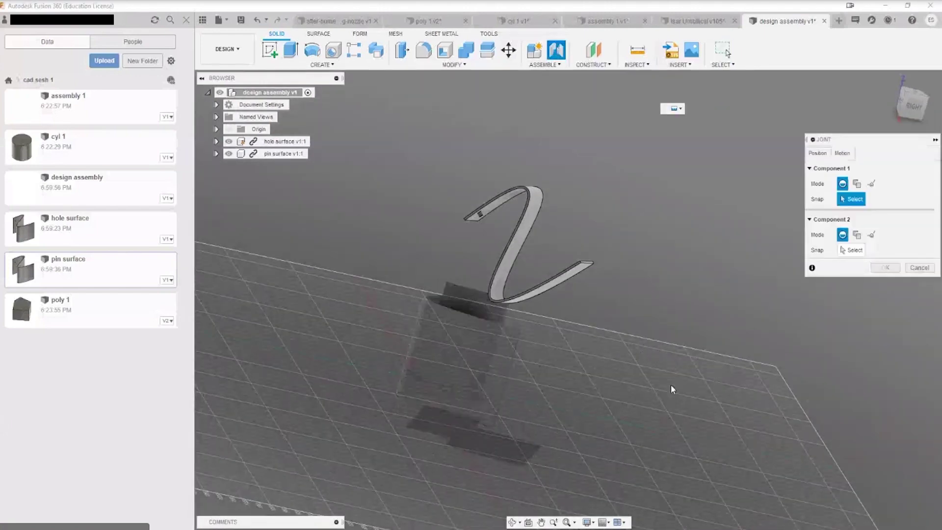
{"action": "middle_click_drag", "start_coordinate": [673, 389], "coordinate": [665, 361], "text": "shift"}
{"action": "scroll", "coordinate": [459, 219], "scroll_direction": "up", "scroll_amount": 6}
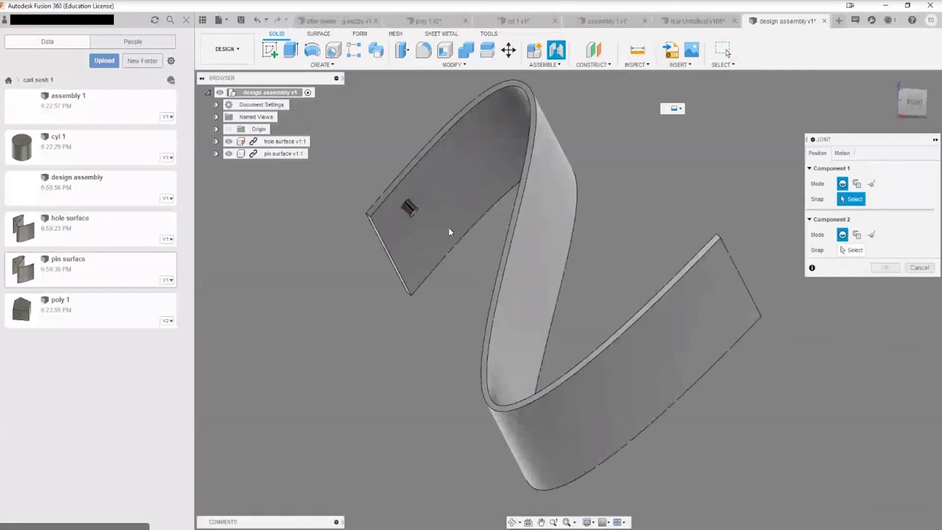
{"action": "middle_click_drag", "start_coordinate": [459, 219], "coordinate": [488, 283]}
{"action": "scroll", "coordinate": [488, 284], "scroll_direction": "up", "scroll_amount": 3}
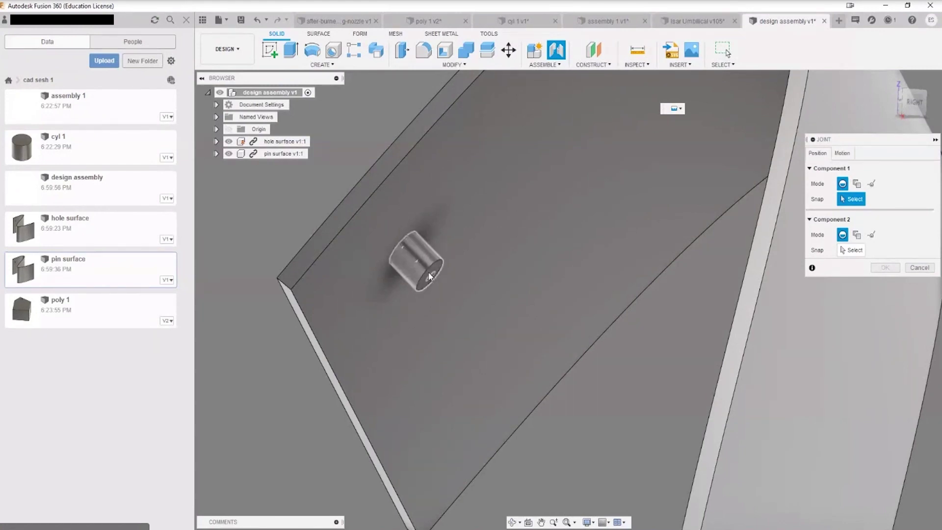
{"action": "scroll", "coordinate": [420, 260], "scroll_direction": "up", "scroll_amount": 5}
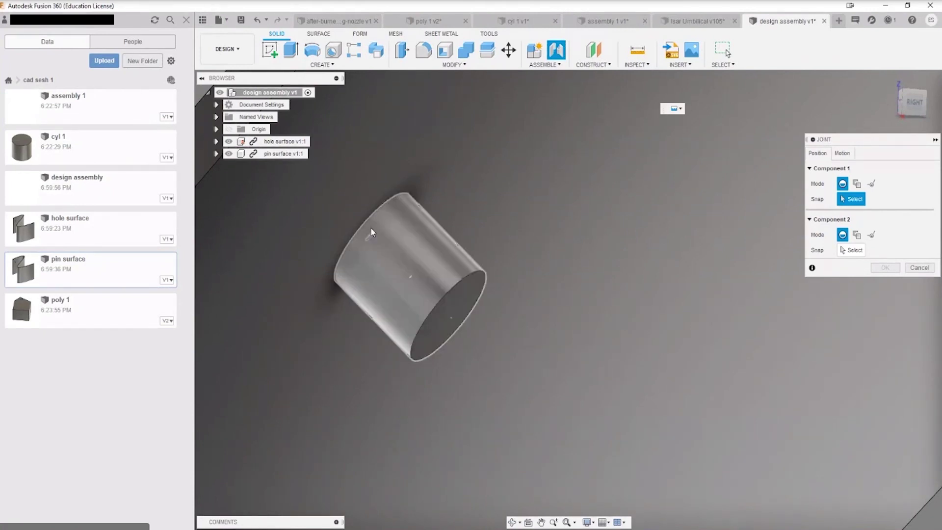
{"action": "left_click", "coordinate": [452, 319]}
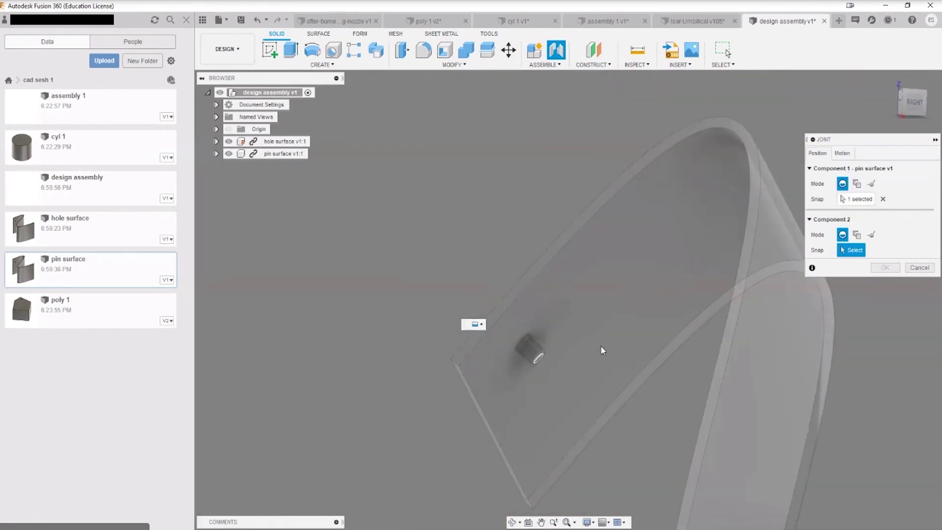
Try to snap the joint's second component to the centre of the hole's far rim on the hole surface part.
{"action": "middle_click_drag", "start_coordinate": [600, 346], "coordinate": [423, 279], "text": "shift"}
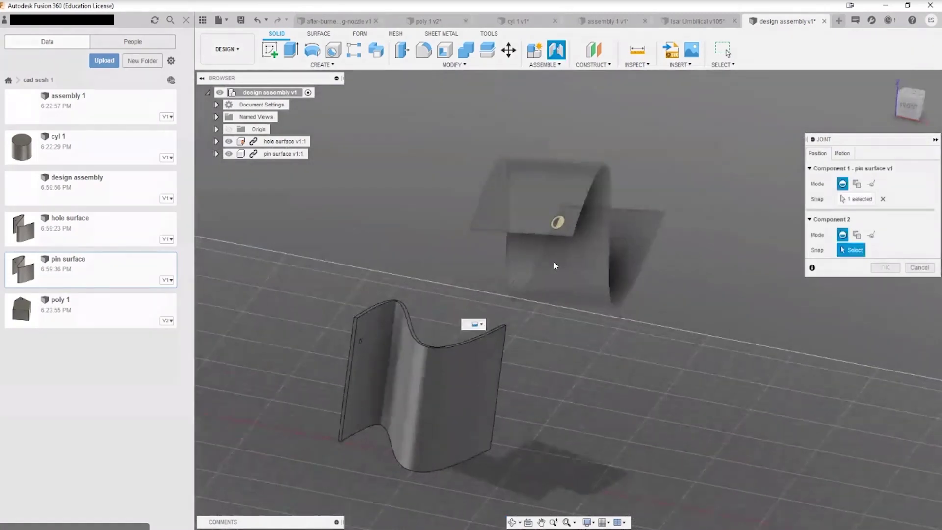
{"action": "middle_click_drag", "start_coordinate": [555, 265], "coordinate": [500, 243], "text": "shift"}
{"action": "scroll", "coordinate": [540, 164], "scroll_direction": "up", "scroll_amount": 5}
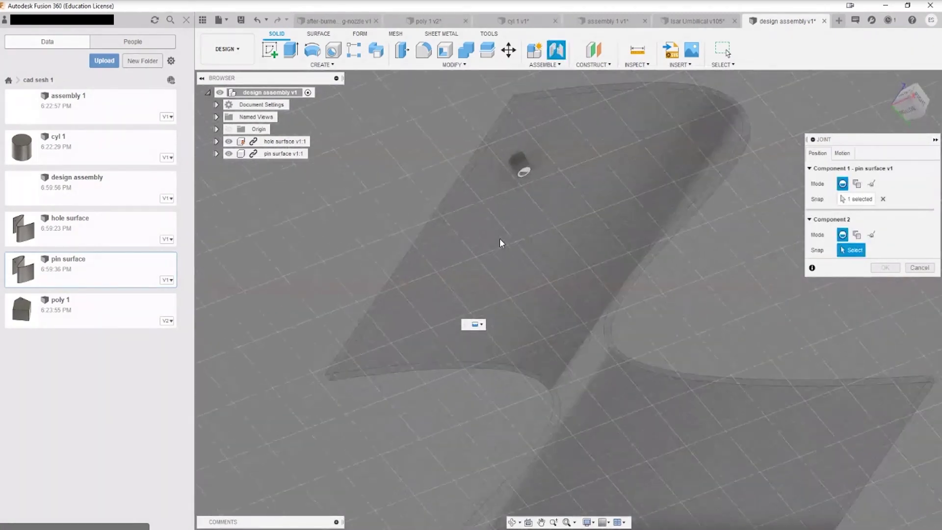
{"action": "scroll", "coordinate": [440, 219], "scroll_direction": "down", "scroll_amount": 5}
{"action": "middle_click_drag", "start_coordinate": [440, 219], "coordinate": [333, 326], "text": "shift"}
{"action": "scroll", "coordinate": [314, 325], "scroll_direction": "up", "scroll_amount": 5}
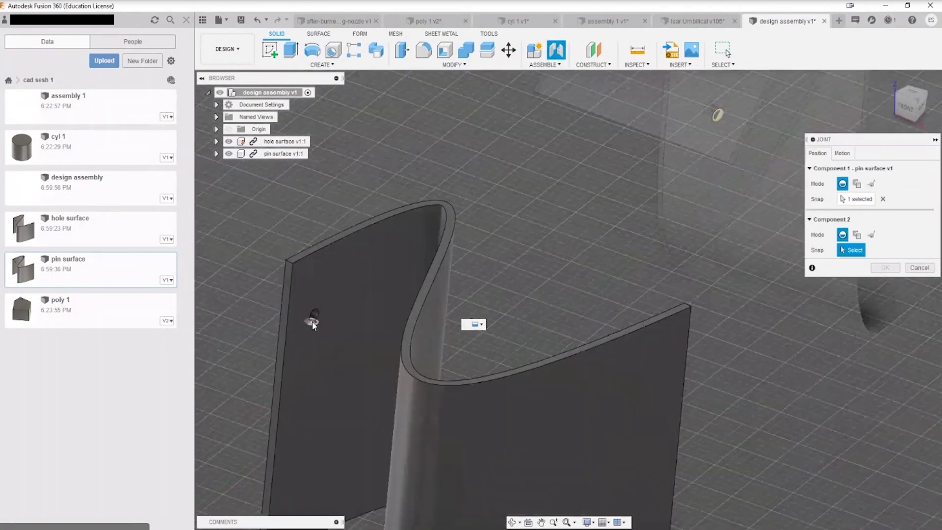
{"action": "scroll", "coordinate": [313, 325], "scroll_direction": "up", "scroll_amount": 3}
{"action": "scroll", "coordinate": [318, 326], "scroll_direction": "up", "scroll_amount": 5}
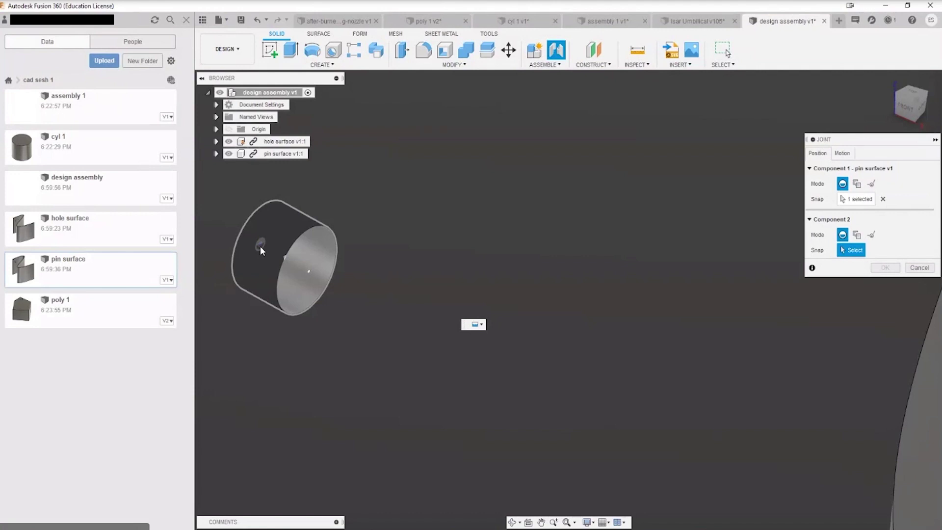
{"action": "middle_click_drag", "start_coordinate": [261, 246], "coordinate": [450, 314]}
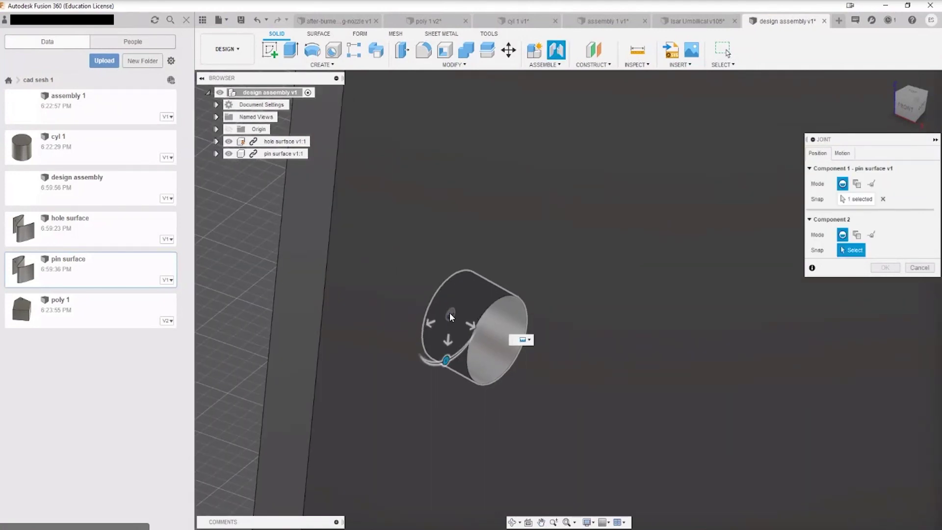
{"action": "left_click", "coordinate": [449, 313]}
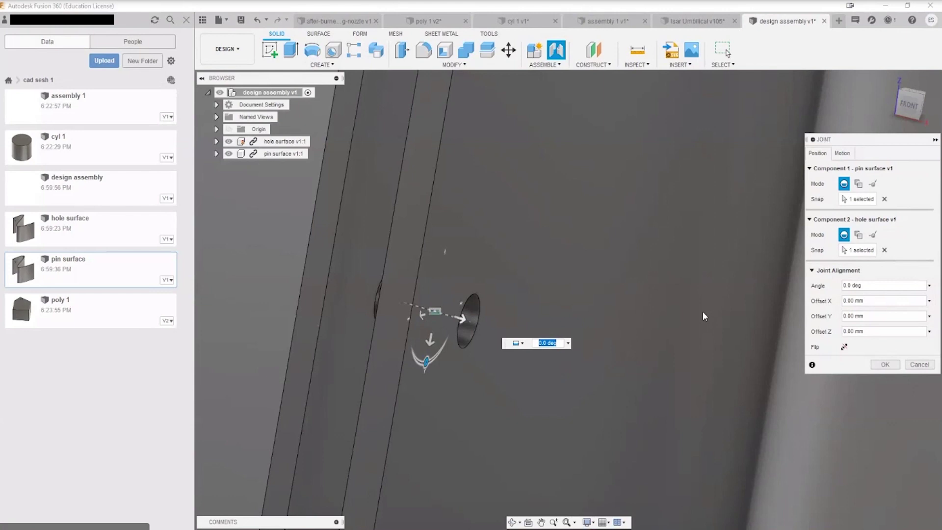
Replace the second component's snap with the centre of the hole's near opening on the hole surface part.
{"action": "left_click", "coordinate": [885, 251]}
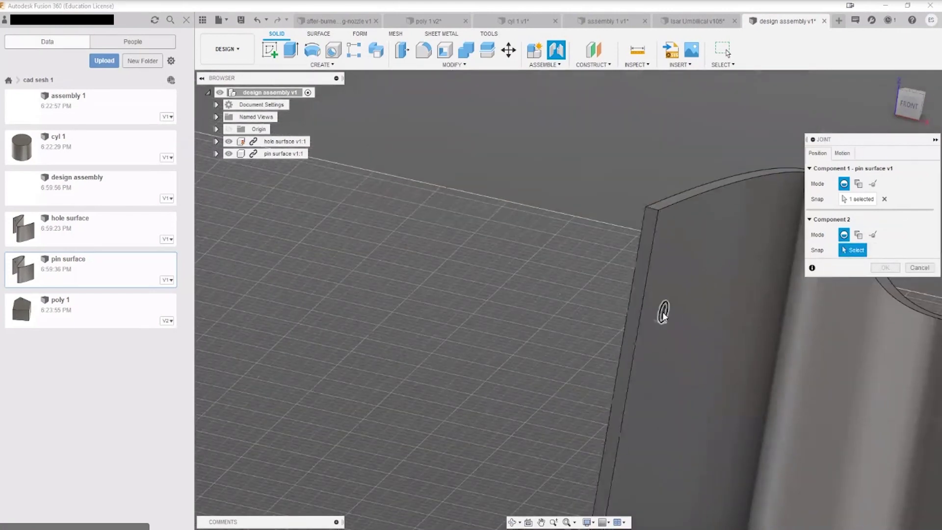
{"action": "scroll", "coordinate": [712, 320], "scroll_direction": "up", "scroll_amount": 3}
{"action": "scroll", "coordinate": [585, 320], "scroll_direction": "up", "scroll_amount": 3}
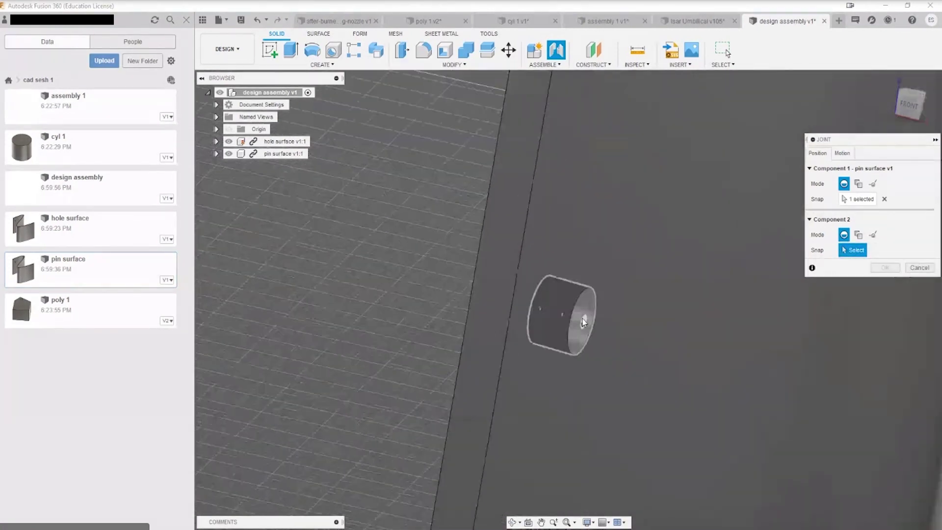
{"action": "left_click", "coordinate": [585, 320]}
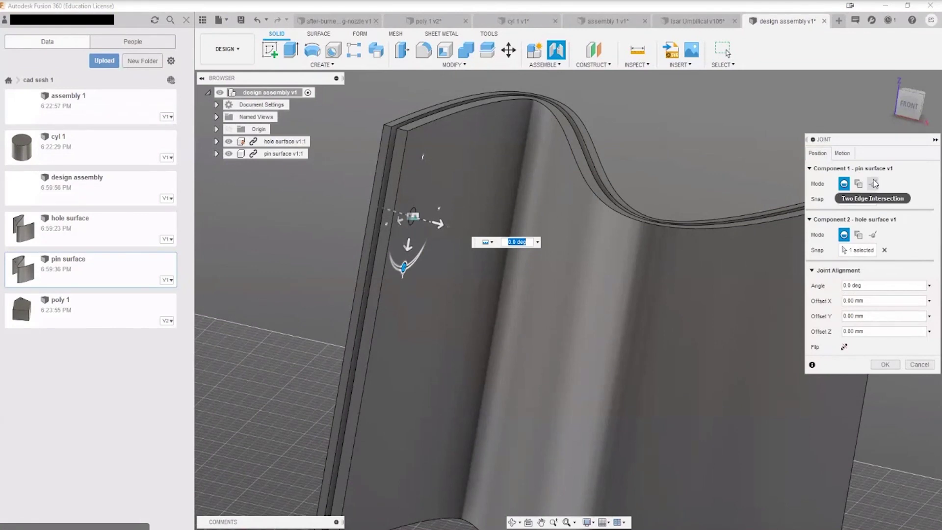
Set the joint motion to revolute about the Z axis and accept the joint between the pin and the hole.
{"action": "left_click", "coordinate": [842, 153]}
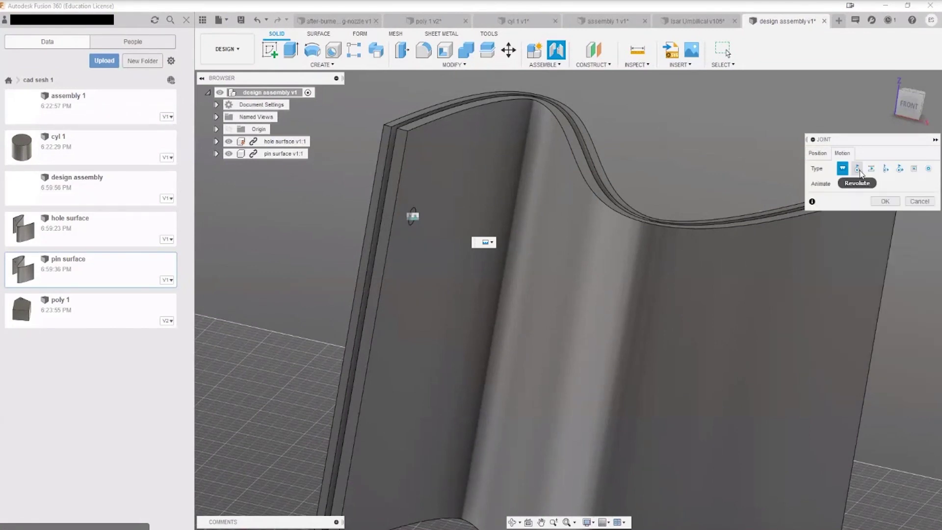
{"action": "left_click", "coordinate": [859, 170]}
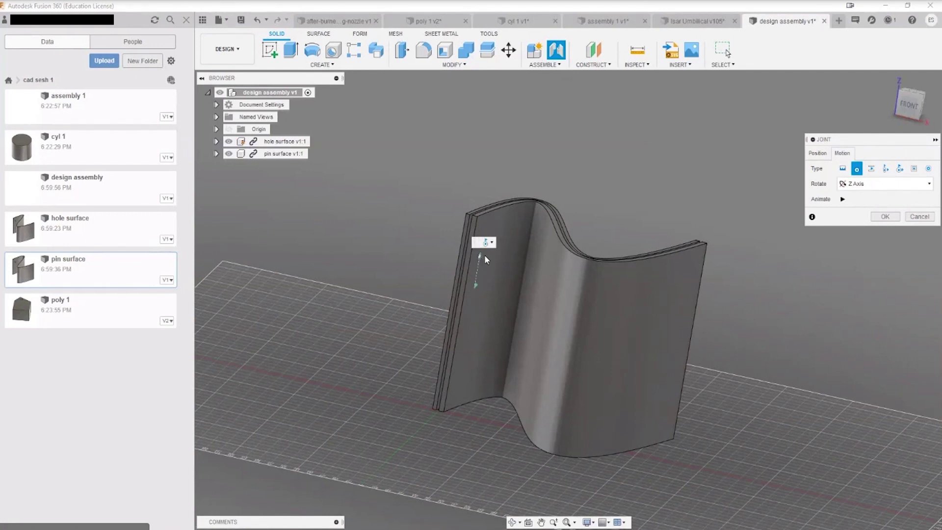
{"action": "scroll", "coordinate": [478, 284], "scroll_direction": "up", "scroll_amount": 6}
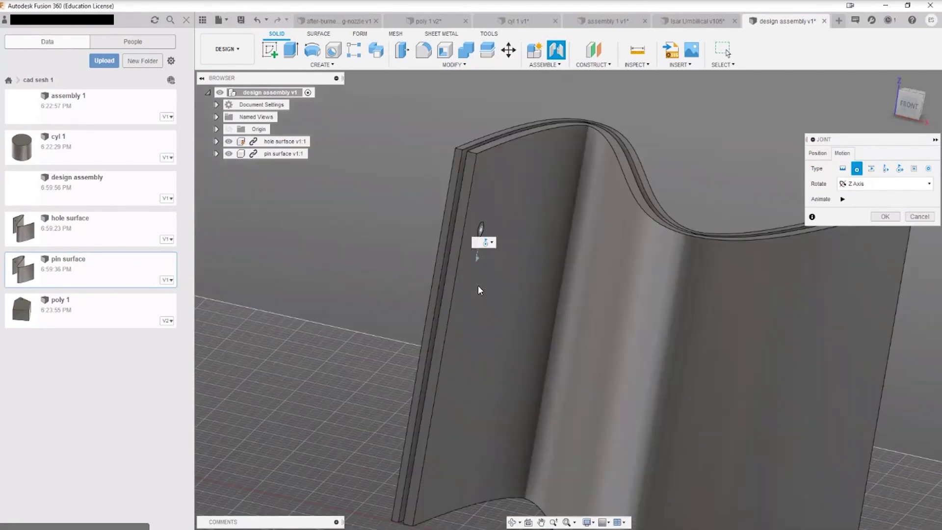
{"action": "scroll", "coordinate": [491, 211], "scroll_direction": "down", "scroll_amount": 6}
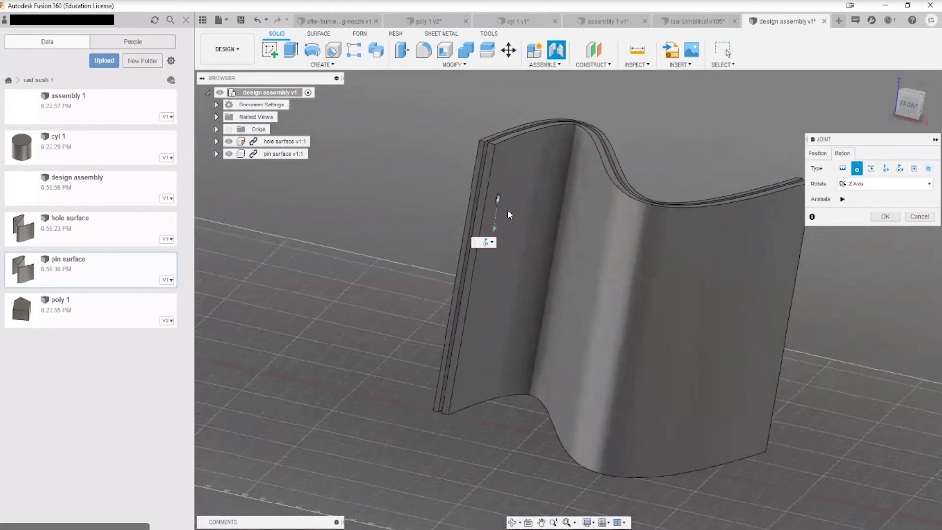
{"action": "scroll", "coordinate": [501, 210], "scroll_direction": "up", "scroll_amount": 6}
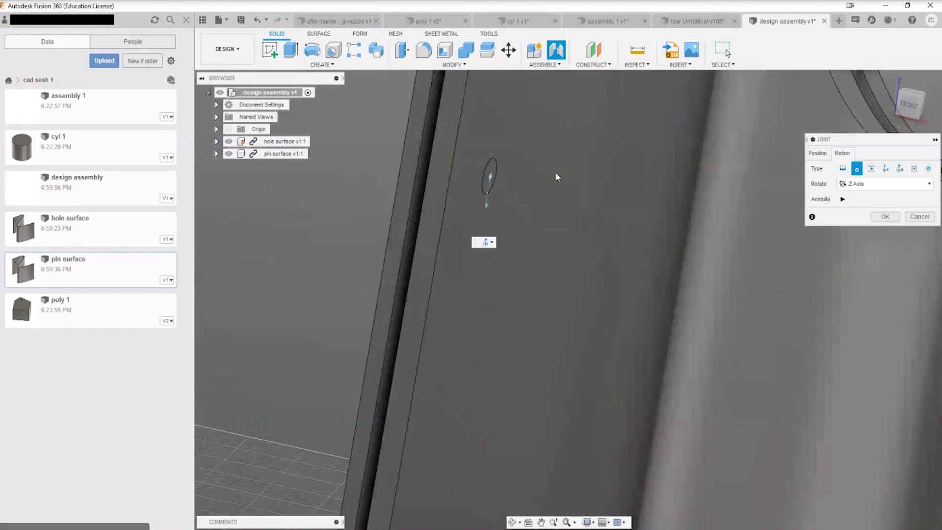
{"action": "middle_click_drag", "start_coordinate": [556, 172], "coordinate": [508, 304]}
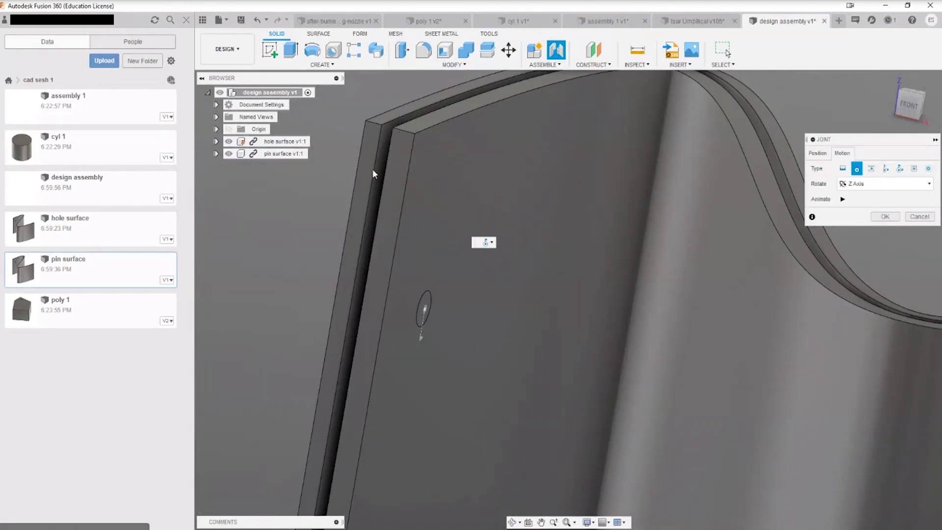
{"action": "scroll", "coordinate": [529, 353], "scroll_direction": "down", "scroll_amount": 5}
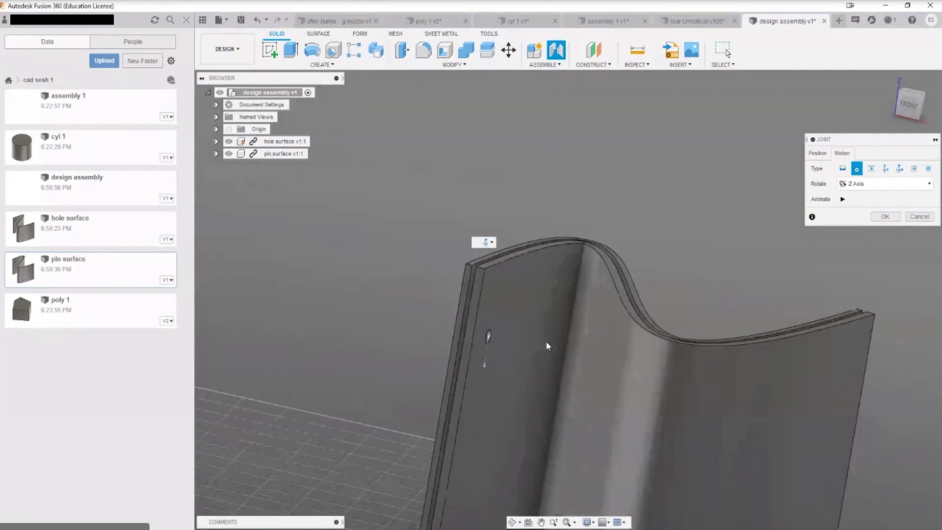
{"action": "scroll", "coordinate": [547, 340], "scroll_direction": "up", "scroll_amount": 2}
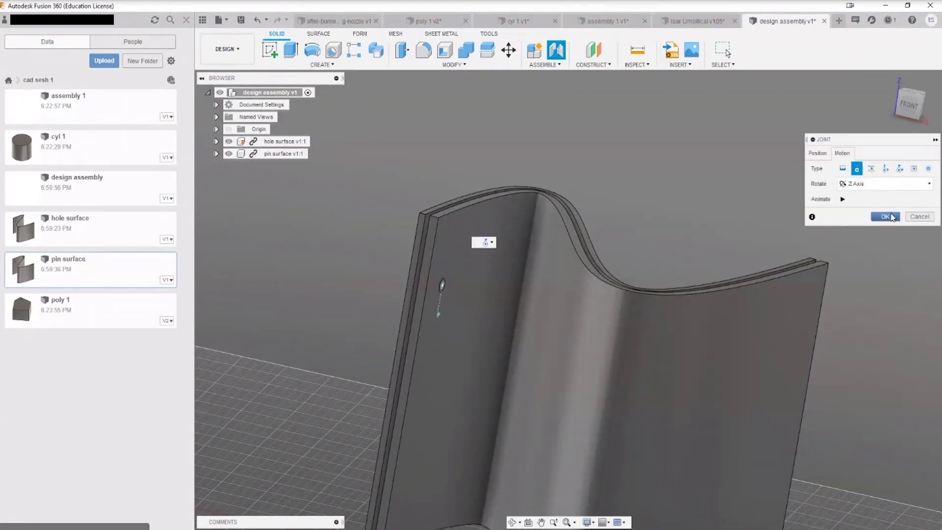
{"action": "left_click", "coordinate": [889, 217]}
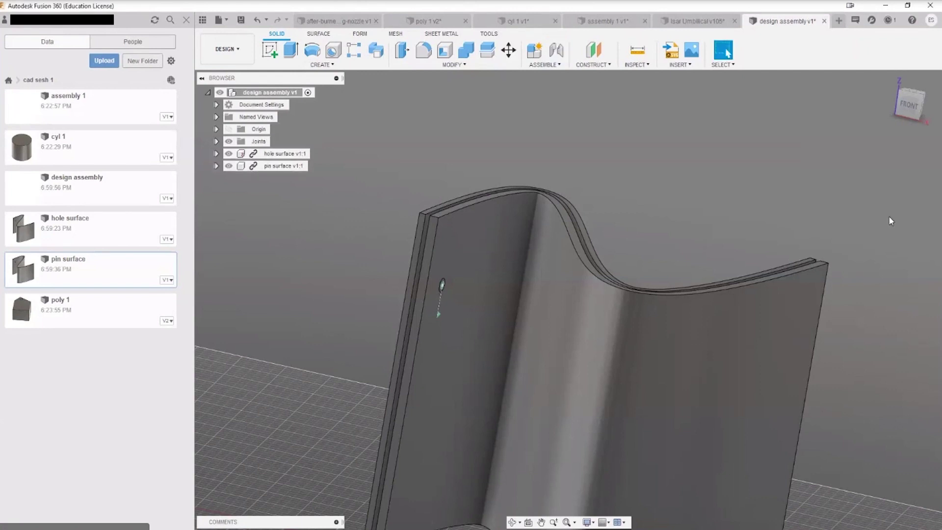
Start a joint using Between Two Faces mode for both components, selecting the upper end faces of the pin surface and hole surface as first planes.
{"action": "left_click", "coordinate": [556, 66]}
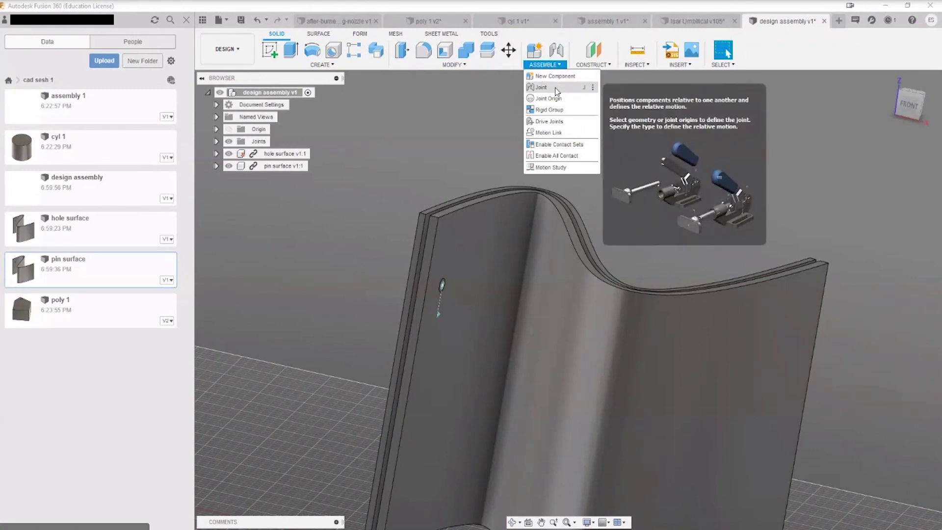
{"action": "left_click", "coordinate": [556, 88]}
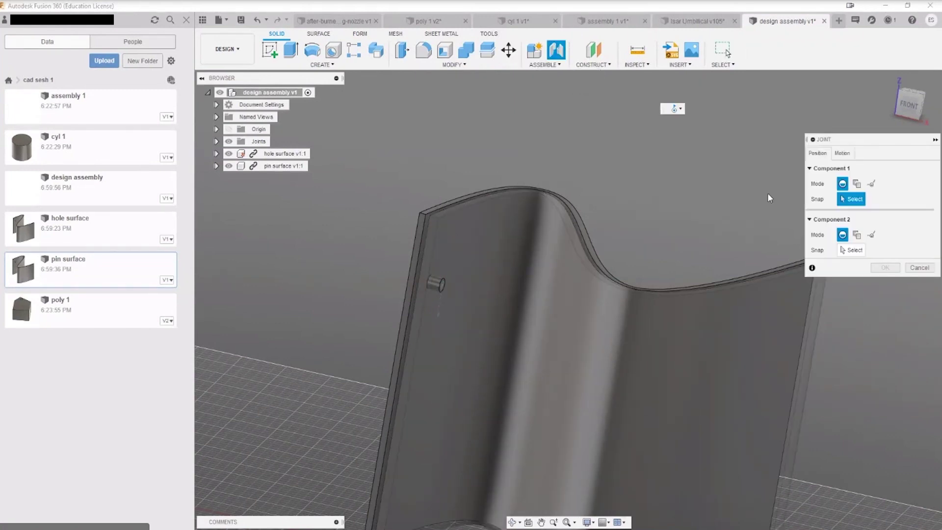
{"action": "left_click", "coordinate": [857, 184]}
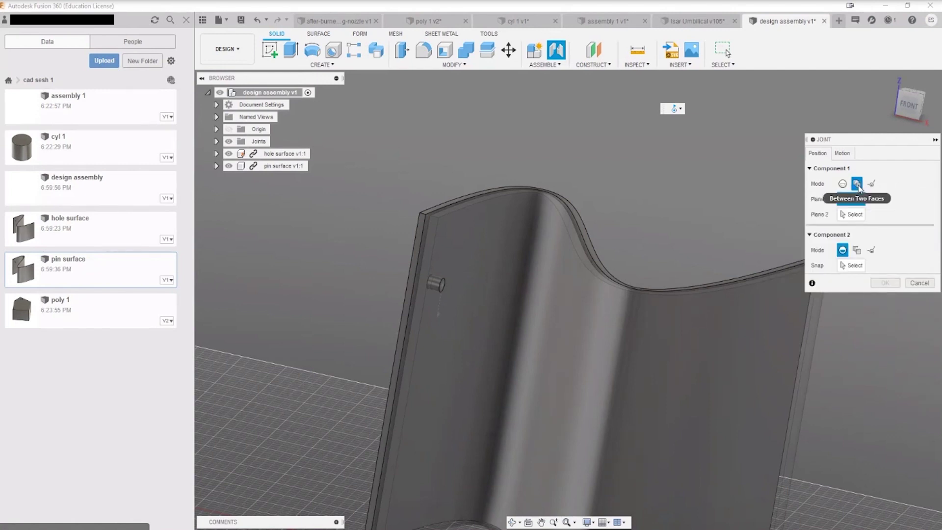
{"action": "left_click", "coordinate": [587, 264]}
{"action": "left_click", "coordinate": [857, 250]}
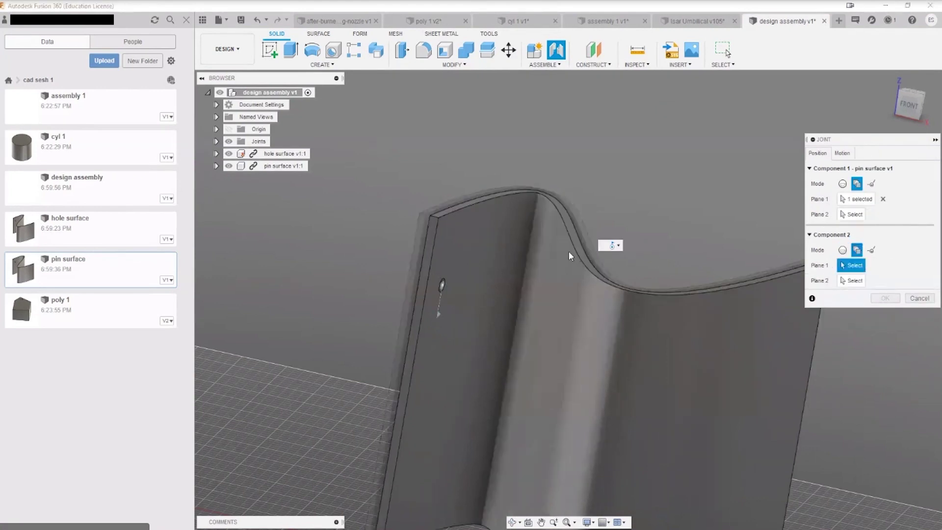
{"action": "left_click", "coordinate": [583, 243]}
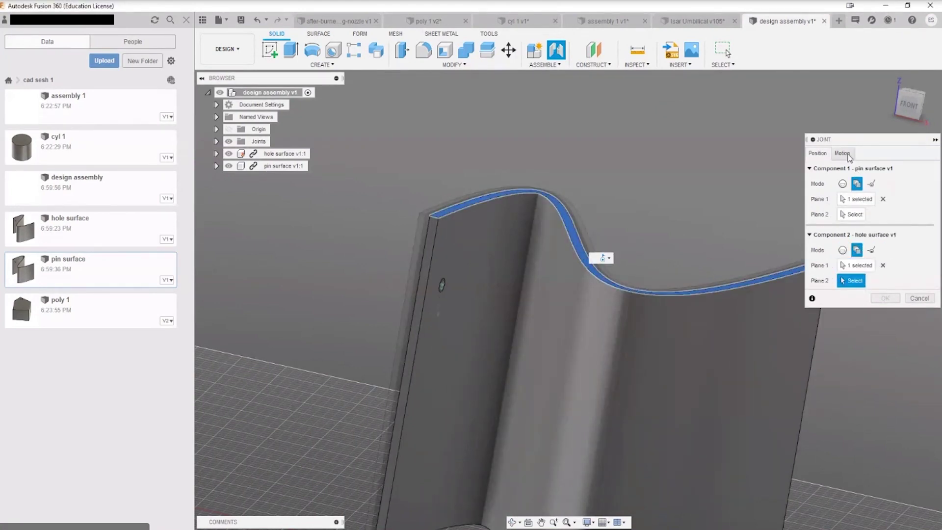
Try planar motion for the joint between the two curved parts and return to its position settings.
{"action": "left_click", "coordinate": [593, 242]}
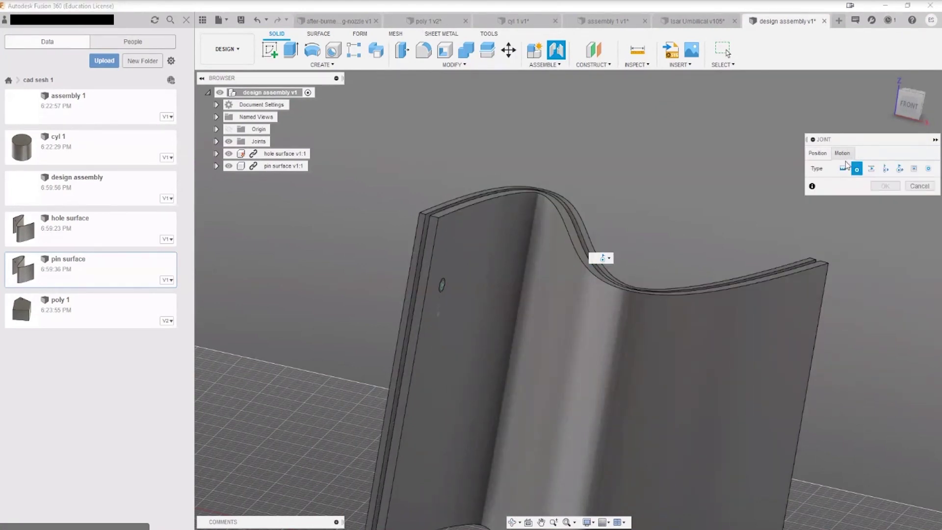
{"action": "left_click", "coordinate": [915, 168]}
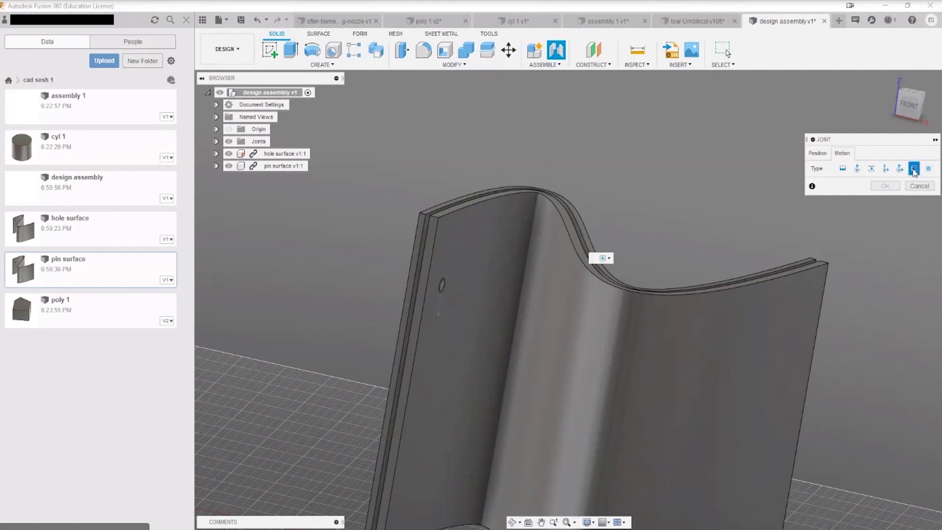
{"action": "left_click", "coordinate": [817, 153]}
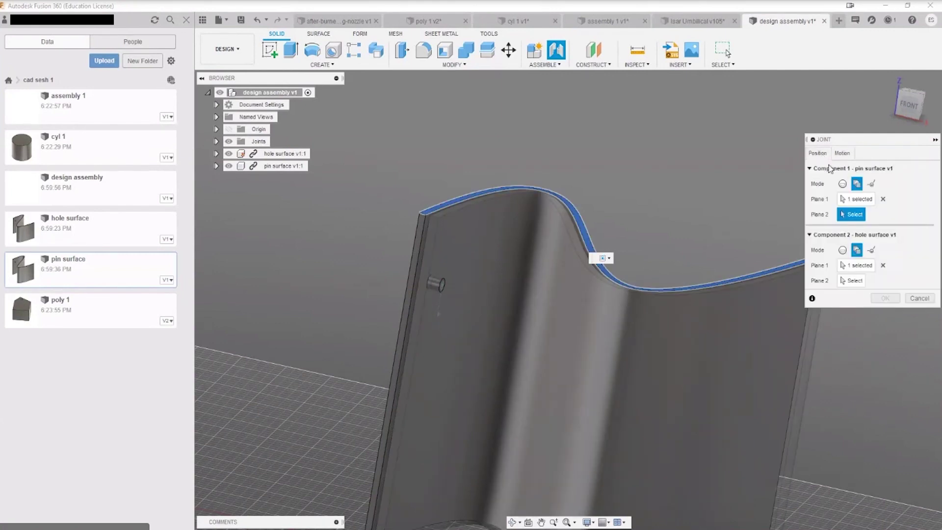
Try Simple mode for both joint components, snapping to the curved upper end faces of the pin surface and hole surface.
{"action": "left_click", "coordinate": [843, 251]}
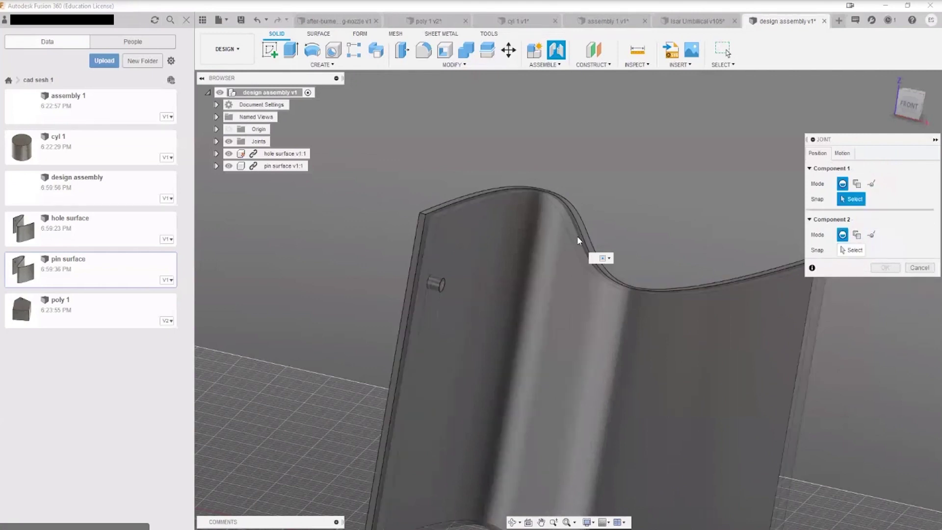
{"action": "scroll", "coordinate": [587, 237], "scroll_direction": "up", "scroll_amount": 2}
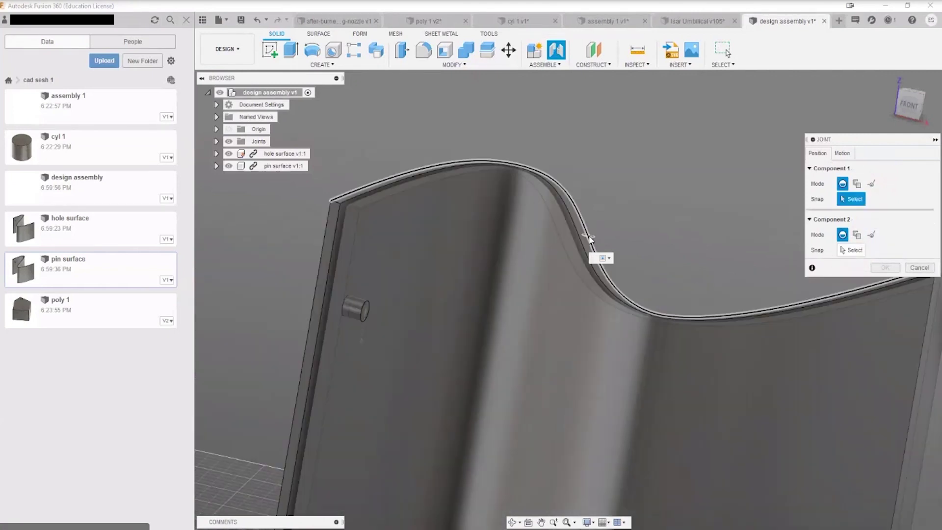
{"action": "scroll", "coordinate": [589, 239], "scroll_direction": "up", "scroll_amount": 3}
{"action": "left_click", "coordinate": [585, 258]}
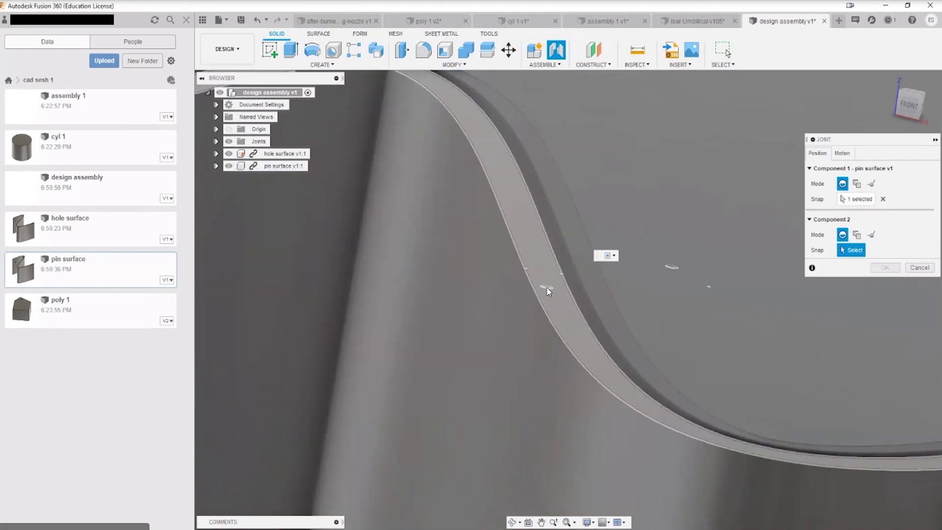
{"action": "left_click", "coordinate": [549, 291]}
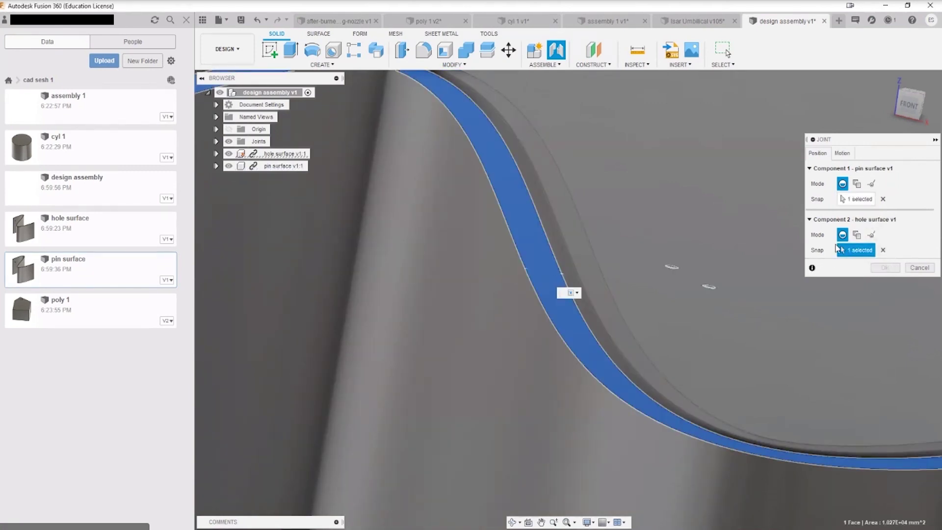
Switch both joint components back to Between Two Faces mode, review the upper edges, and cancel the joint.
{"action": "left_click", "coordinate": [857, 184]}
{"action": "left_click", "coordinate": [857, 250]}
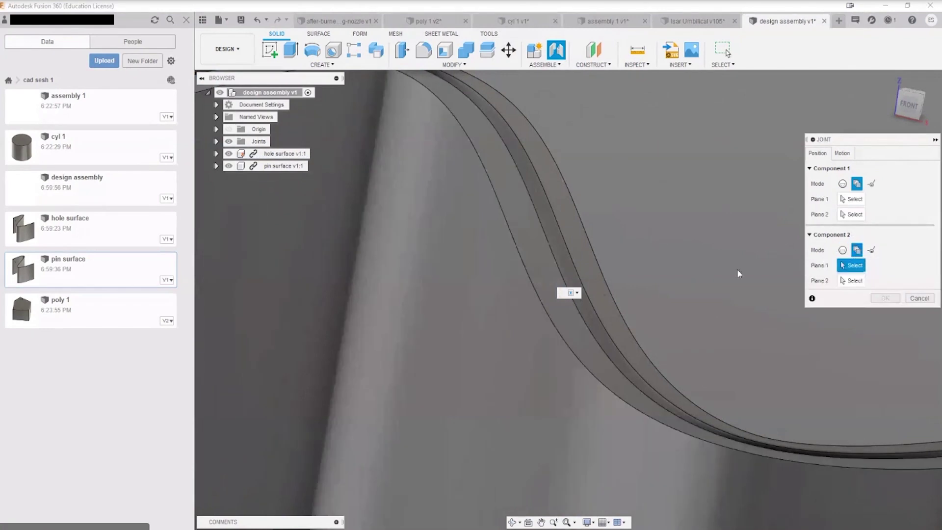
{"action": "scroll", "coordinate": [459, 243], "scroll_direction": "up", "scroll_amount": 3}
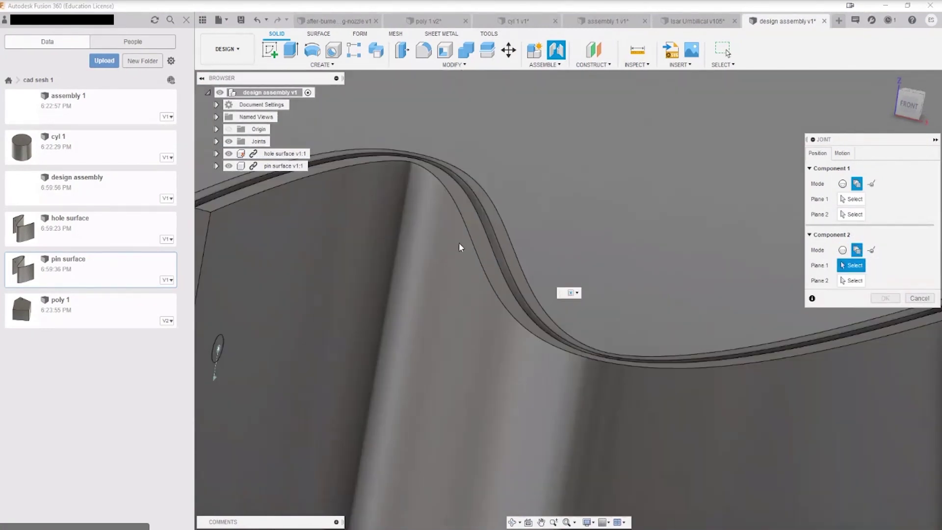
{"action": "scroll", "coordinate": [460, 247], "scroll_direction": "up", "scroll_amount": 3}
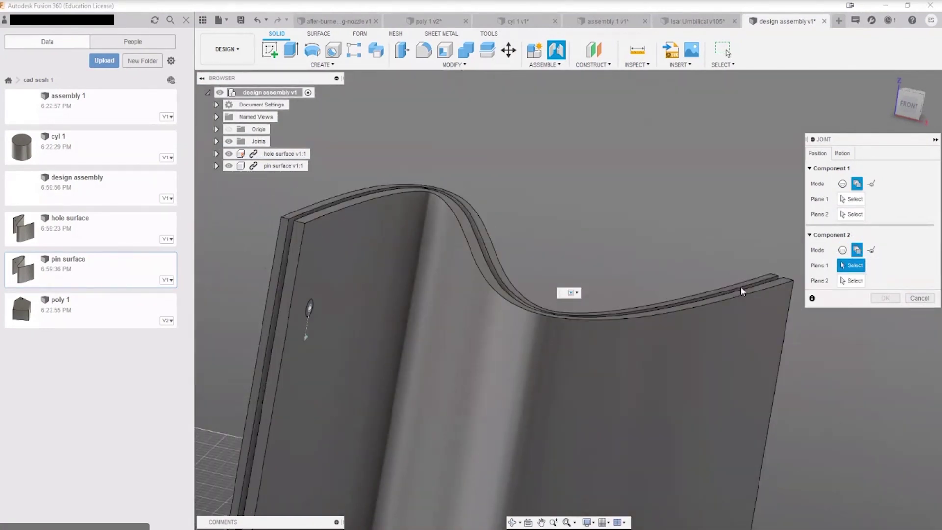
{"action": "scroll", "coordinate": [417, 232], "scroll_direction": "down", "scroll_amount": 2}
{"action": "left_click", "coordinate": [546, 64]}
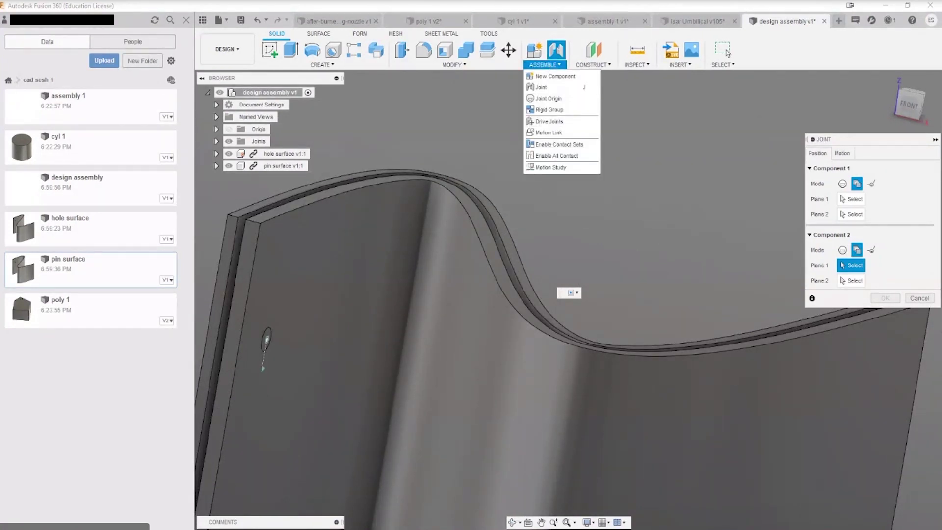
{"action": "left_click", "coordinate": [919, 298]}
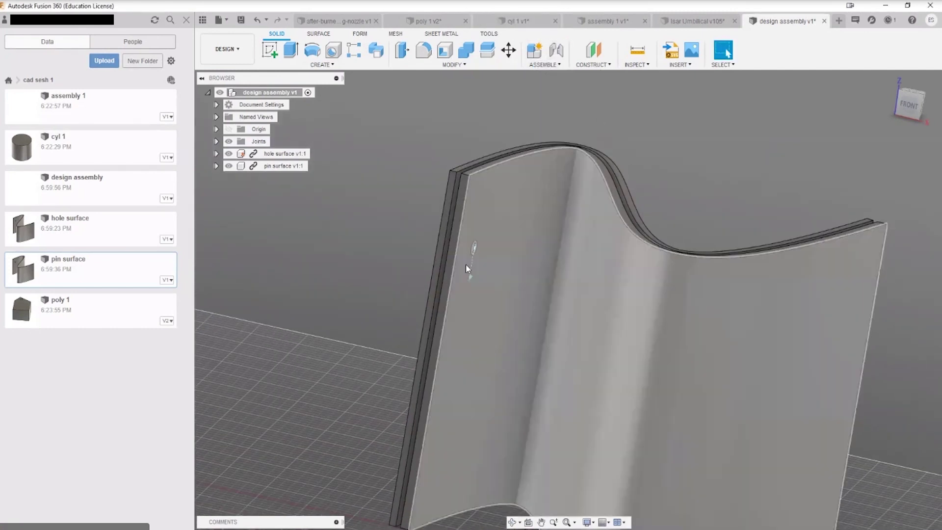
Examine the hole surface component and the body it contains in the component tree, and collapse its entries again.
{"action": "middle_click_drag", "start_coordinate": [461, 202], "coordinate": [488, 212], "text": "shift"}
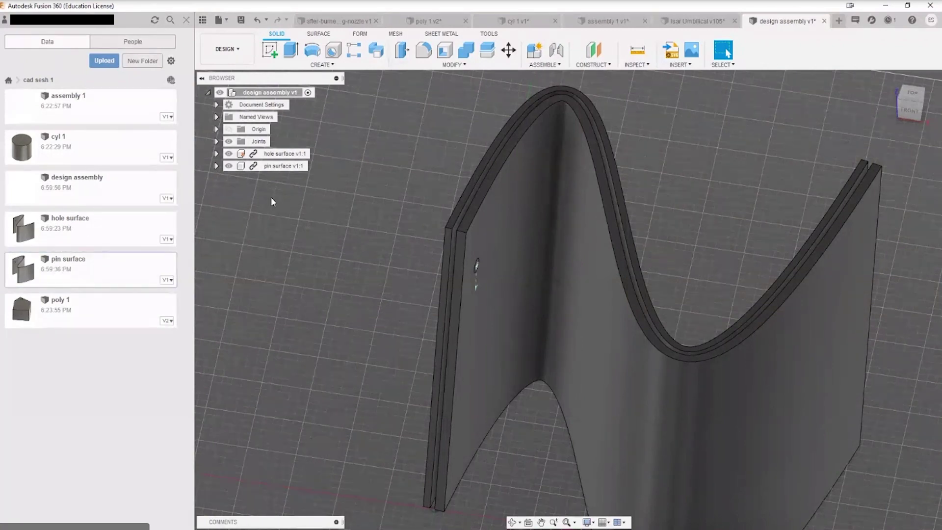
{"action": "middle_click_drag", "start_coordinate": [514, 231], "coordinate": [350, 244]}
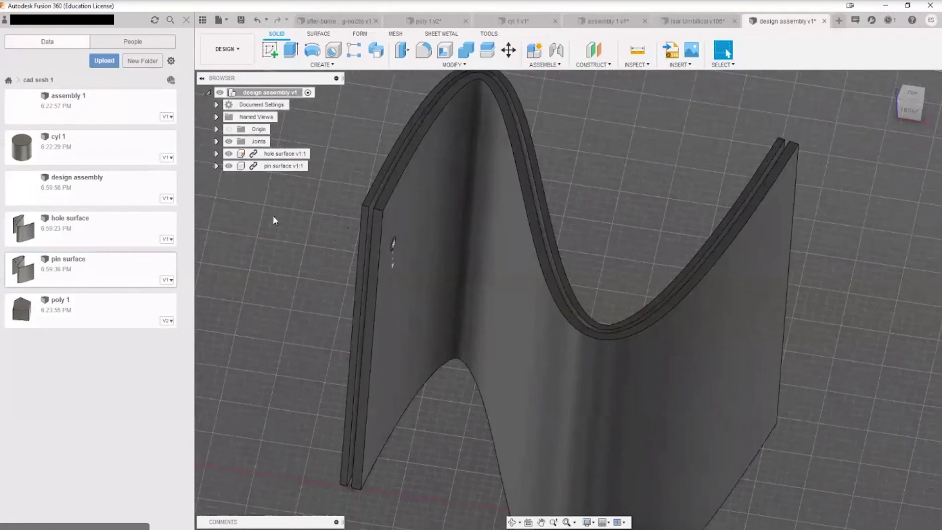
{"action": "left_click", "coordinate": [268, 156]}
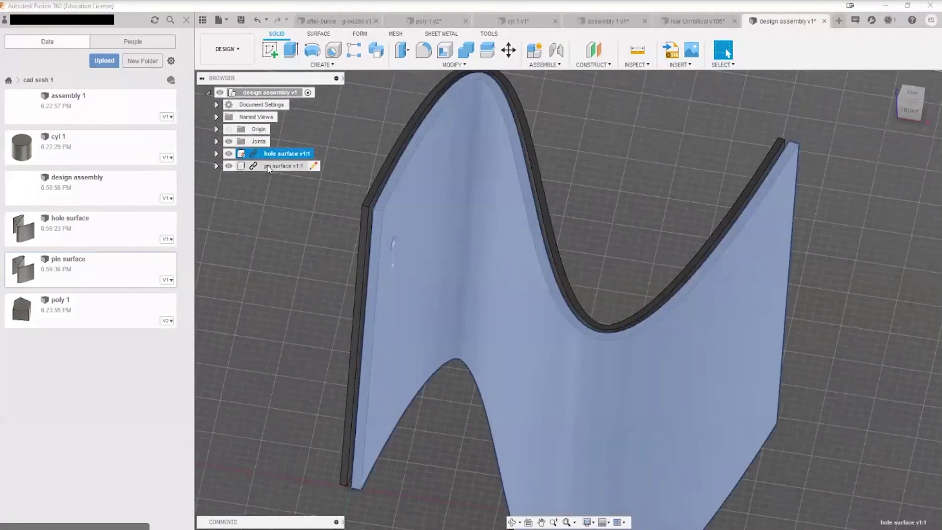
{"action": "left_click", "coordinate": [285, 236]}
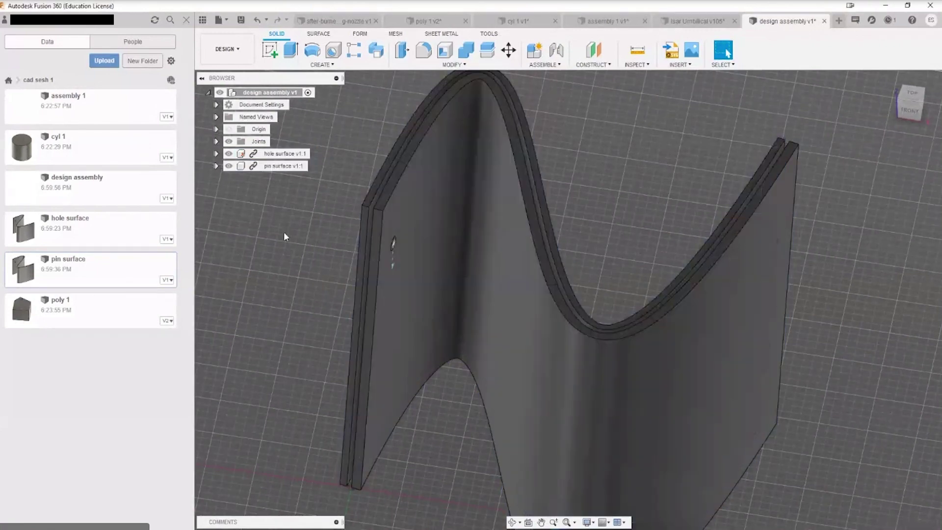
{"action": "left_click", "coordinate": [215, 153]}
{"action": "left_click", "coordinate": [214, 155]}
{"action": "left_click", "coordinate": [214, 154]}
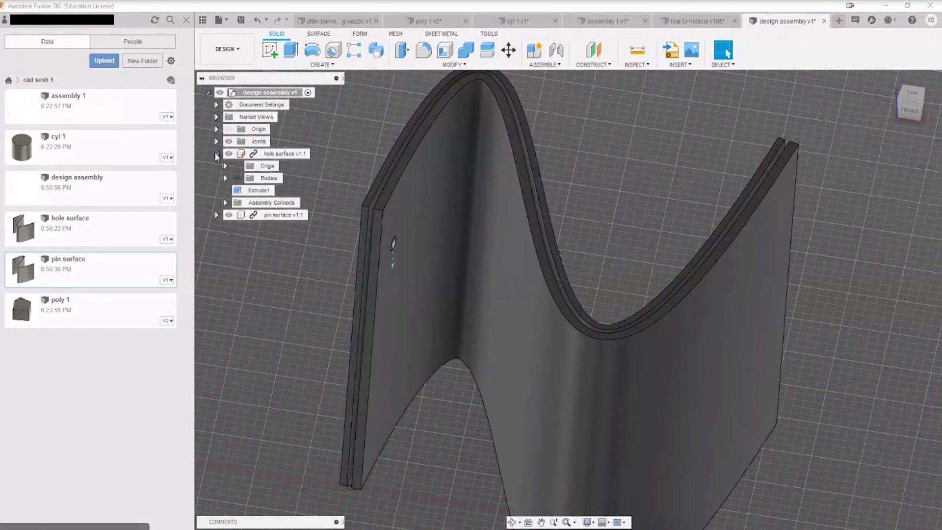
{"action": "left_click", "coordinate": [227, 179]}
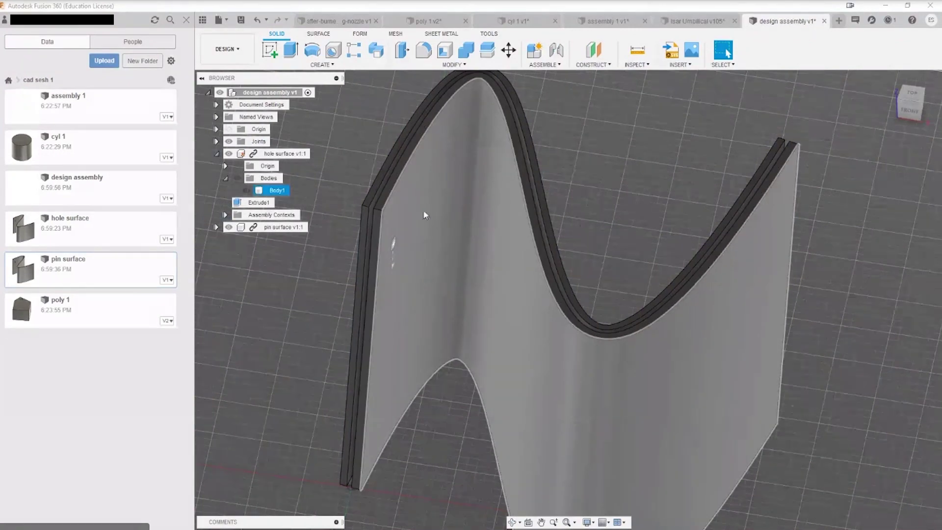
{"action": "left_click", "coordinate": [226, 178]}
{"action": "left_click", "coordinate": [226, 166]}
{"action": "left_click", "coordinate": [217, 154]}
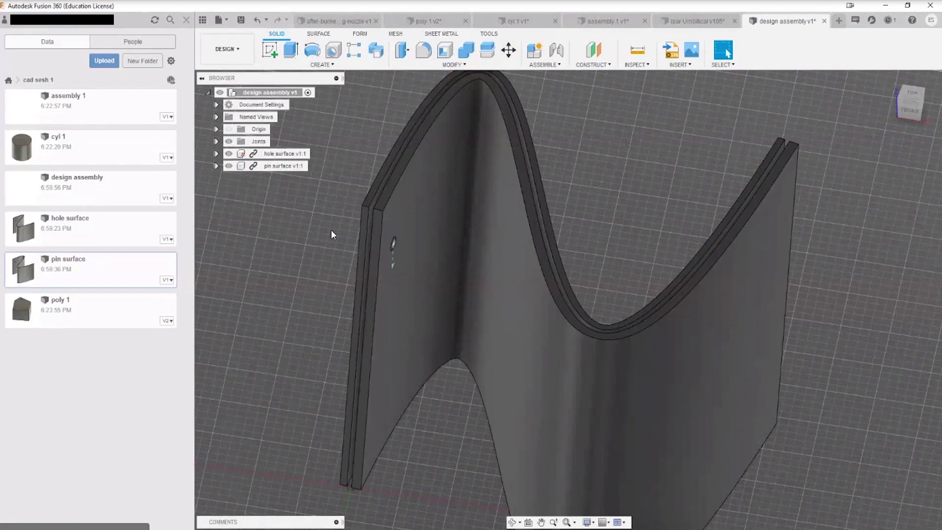
{"action": "middle_click_drag", "start_coordinate": [331, 230], "coordinate": [368, 261]}
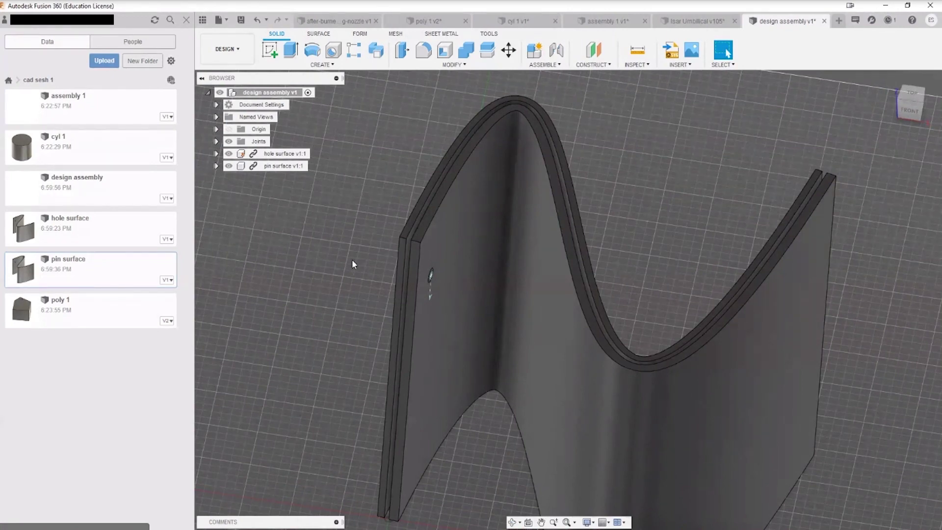
{"action": "middle_click_drag", "start_coordinate": [358, 255], "coordinate": [322, 239]}
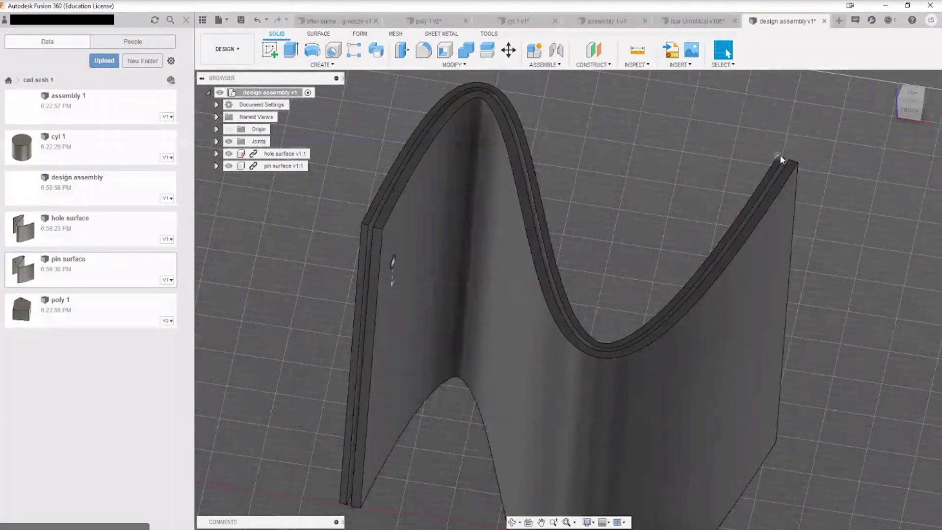
{"action": "scroll", "coordinate": [287, 303], "scroll_direction": "down", "scroll_amount": 5}
{"action": "scroll", "coordinate": [289, 285], "scroll_direction": "up", "scroll_amount": 2}
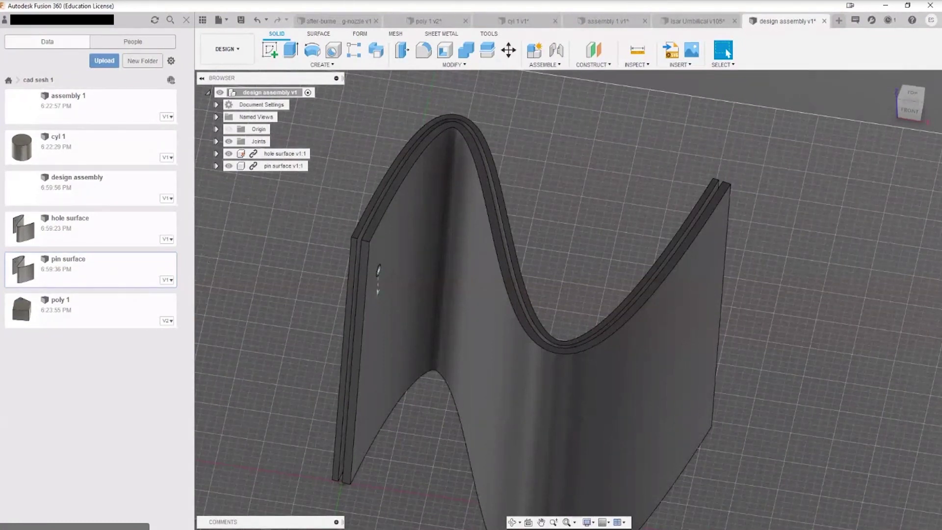
{"action": "left_click", "coordinate": [883, 529]}
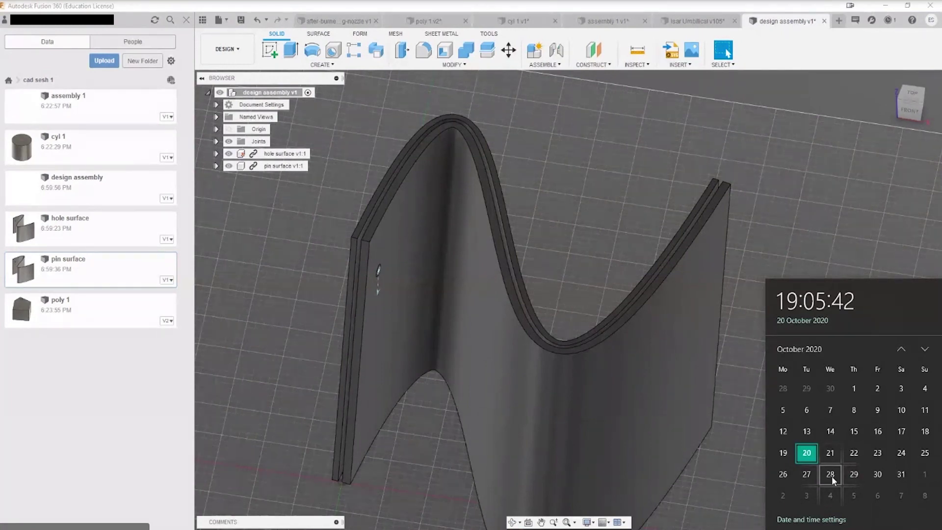
{"action": "left_click", "coordinate": [817, 181]}
{"action": "scroll", "coordinate": [815, 233], "scroll_direction": "down", "scroll_amount": 2}
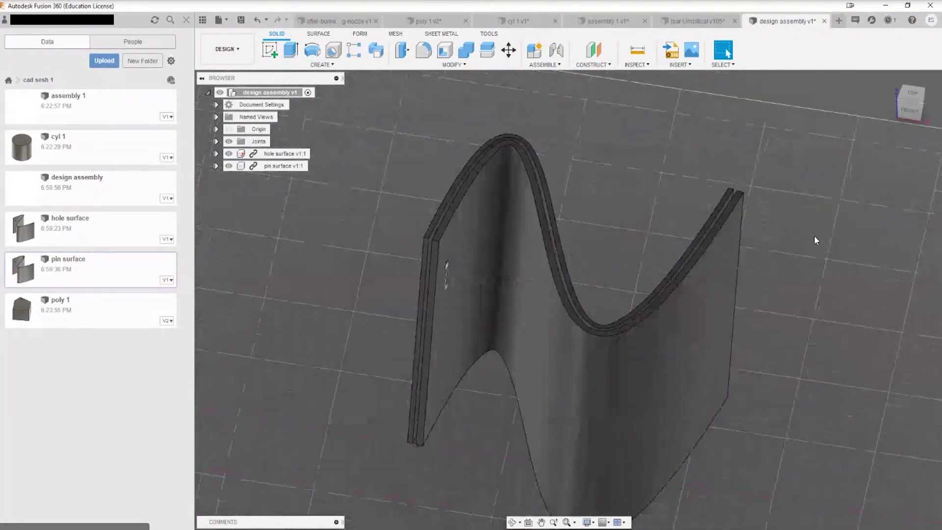
{"action": "middle_click_drag", "start_coordinate": [814, 240], "coordinate": [805, 177]}
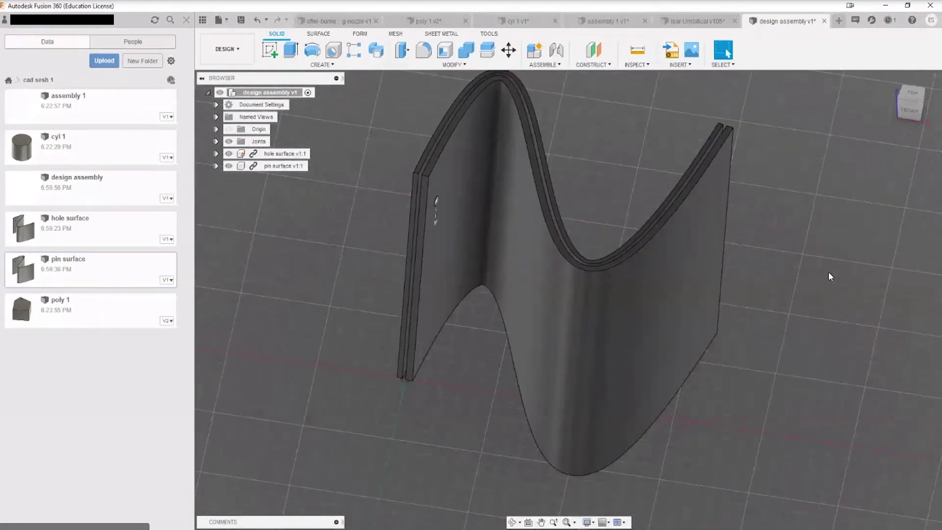
{"action": "middle_click_drag", "start_coordinate": [834, 281], "coordinate": [773, 216]}
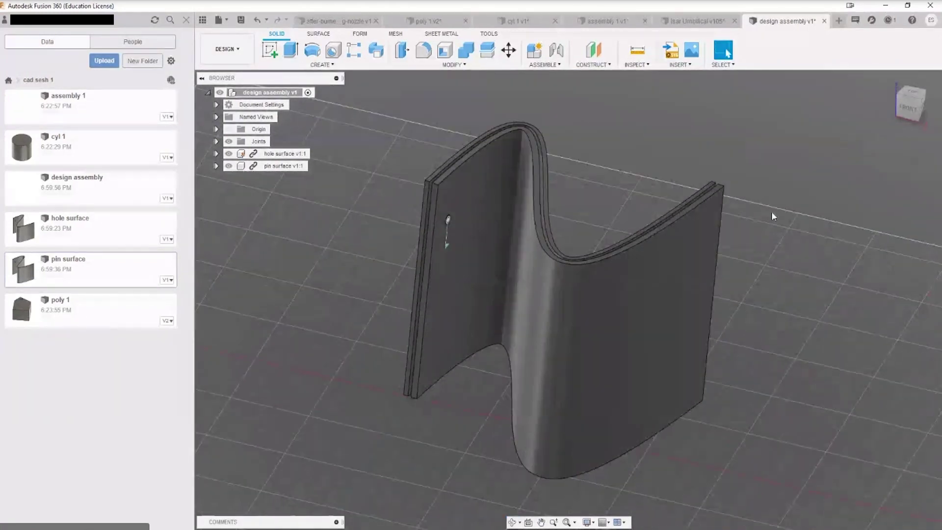